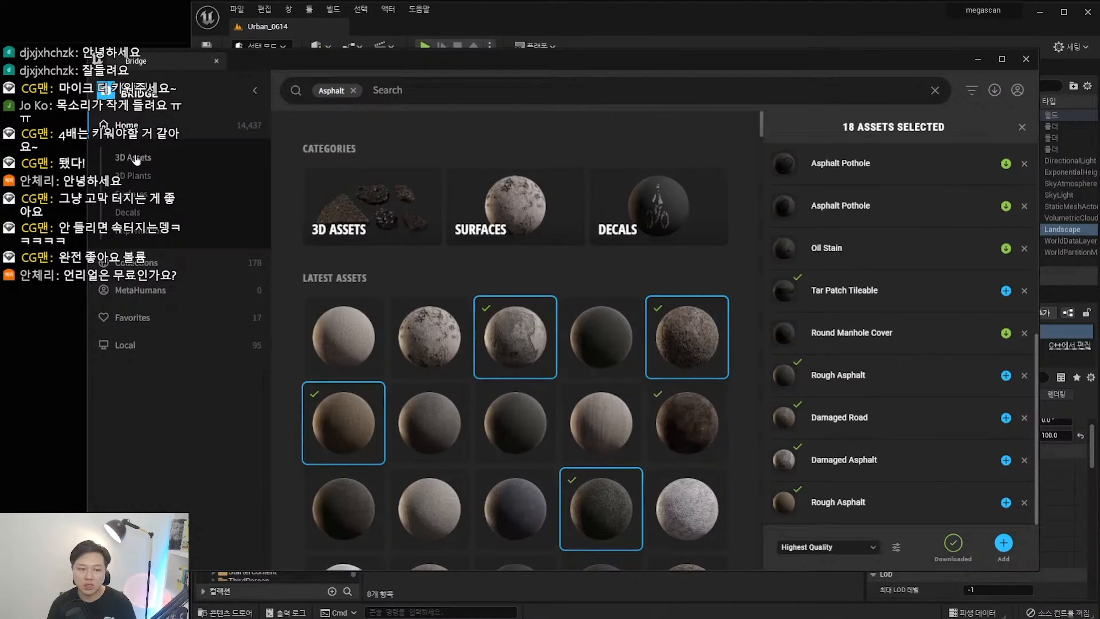
Look over the 3D Assets categories in Bridge and return to the Home page.
left_click(356, 204)
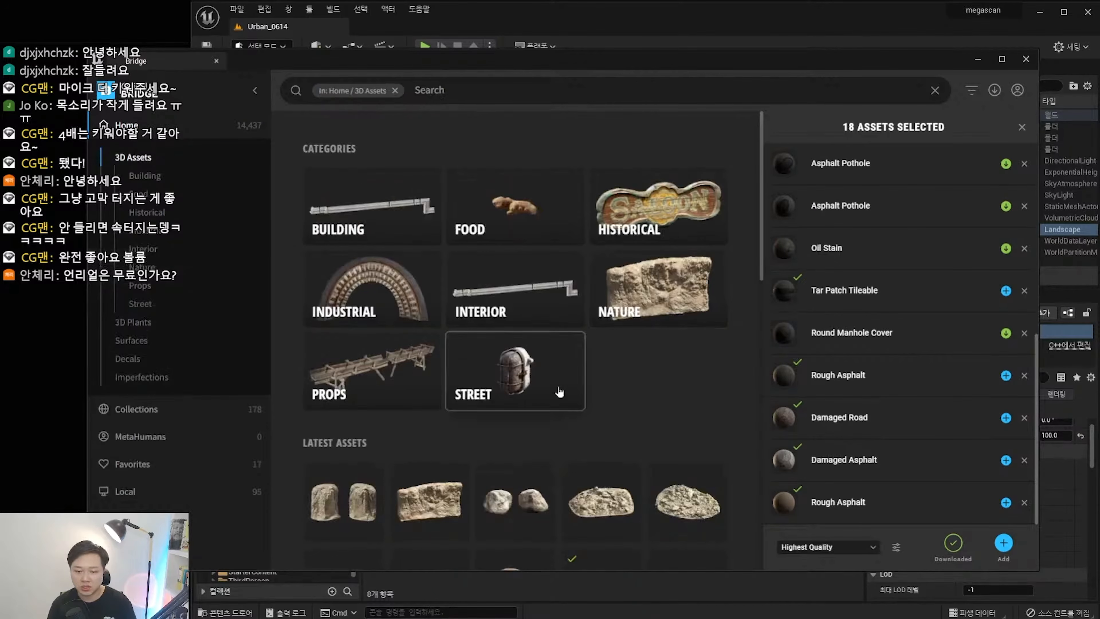
scroll(562, 381, "down", 5)
scroll(594, 370, "up", 5)
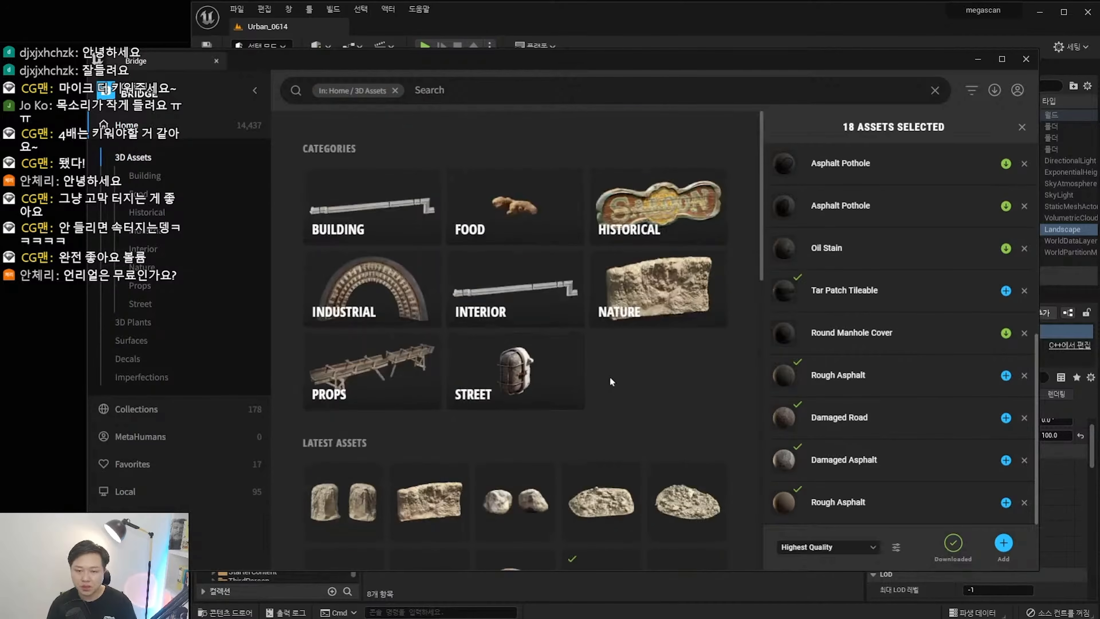
left_click(126, 125)
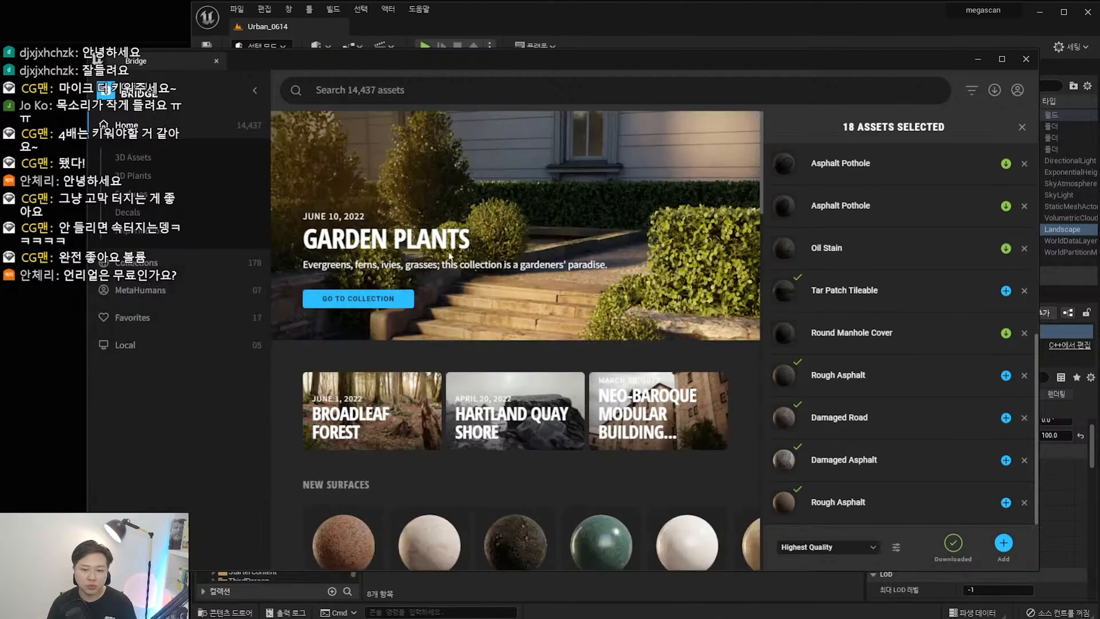
Close the list of selected assets and look through the Home page's latest collections and asset types.
scroll(575, 309, "down", 3)
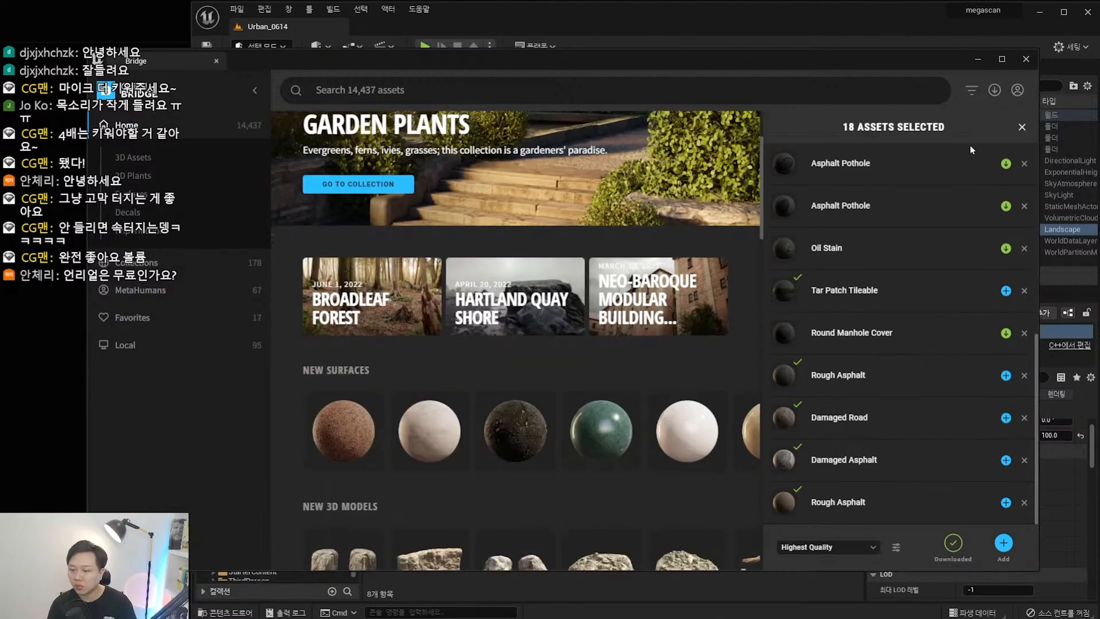
left_click(1021, 127)
scroll(649, 226, "up", 3)
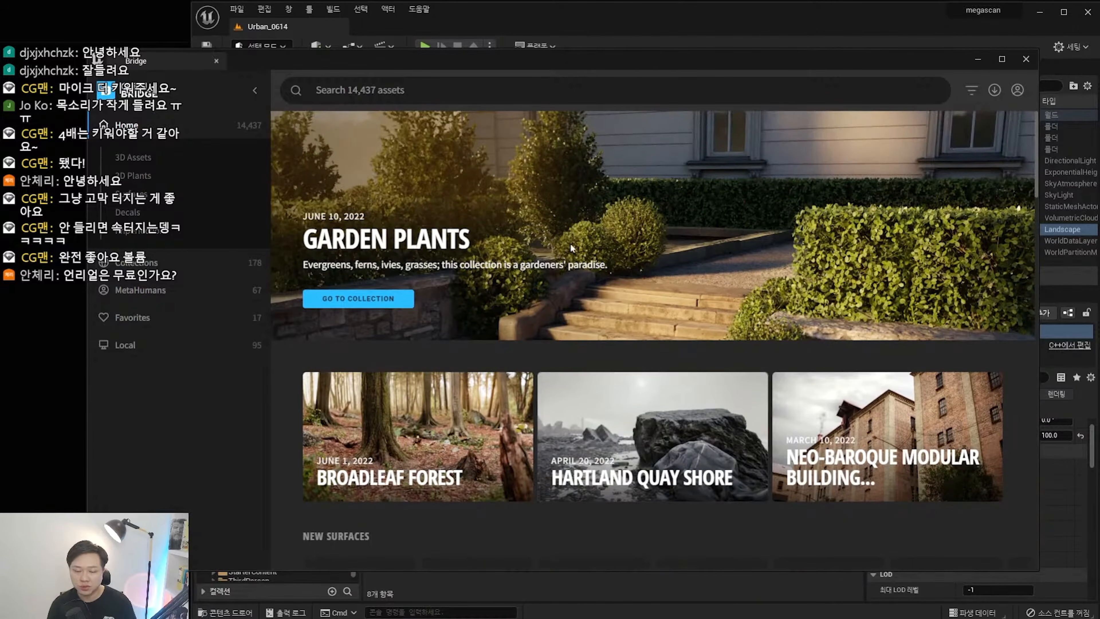
scroll(571, 244, "down", 6)
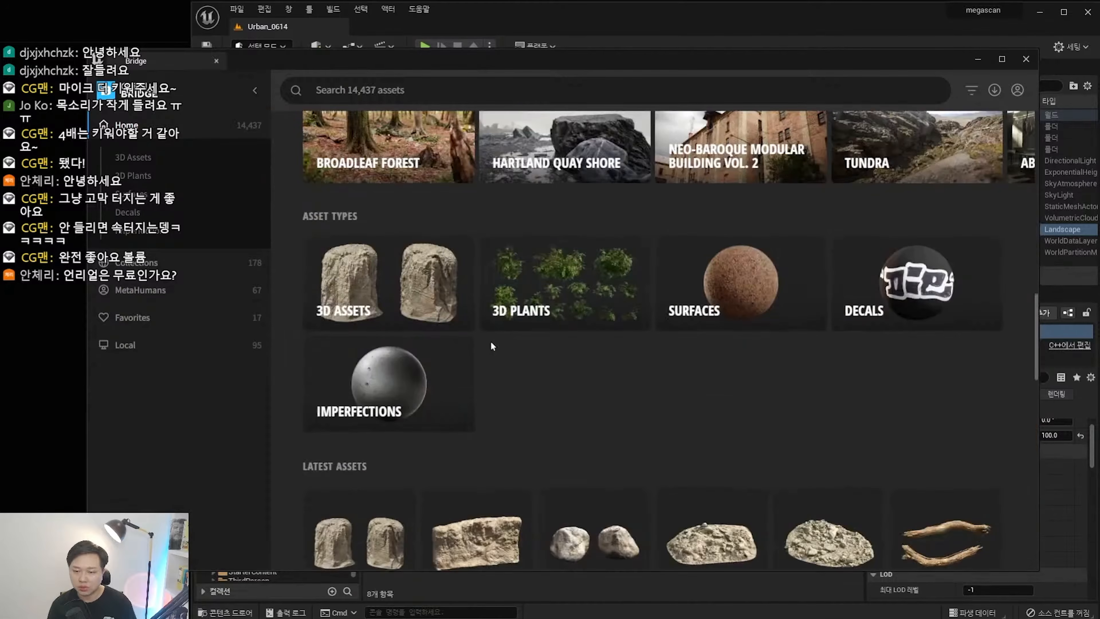
scroll(491, 341, "up", 4)
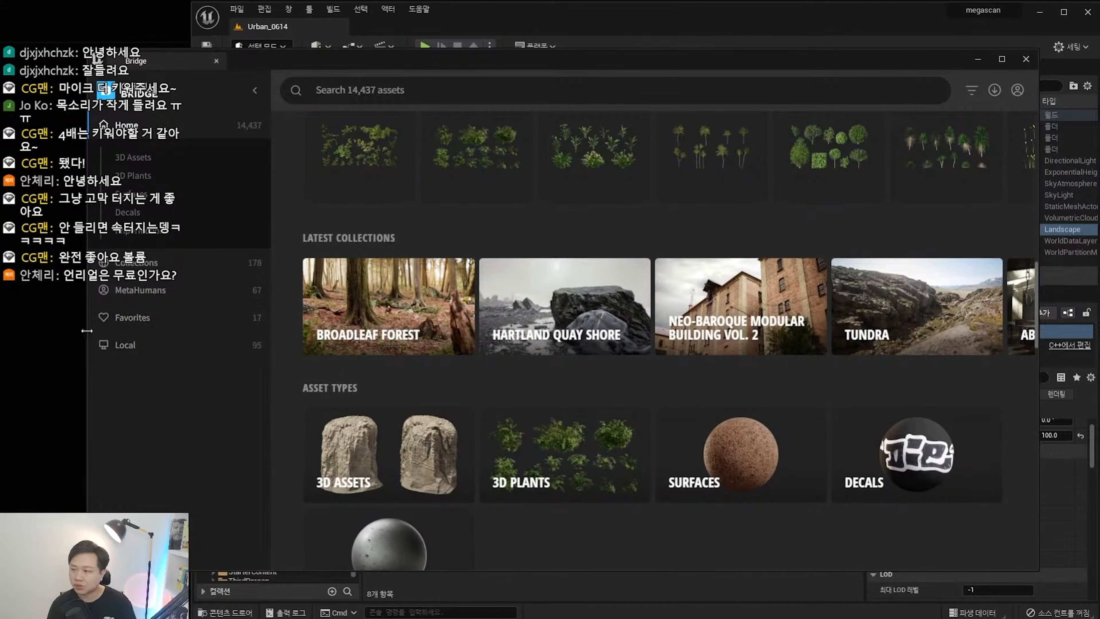
Resize and reposition the Bridge window so that it fits over the Unreal editor window.
left_click_drag(87, 330, 203, 330)
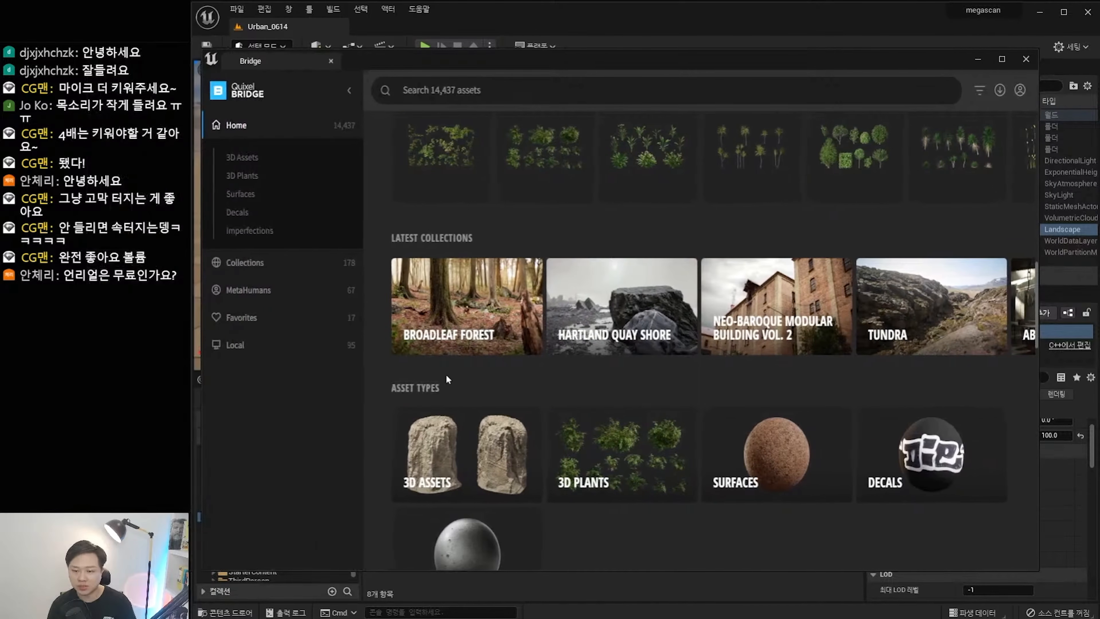
scroll(656, 384, "down", 4)
scroll(655, 383, "up", 5)
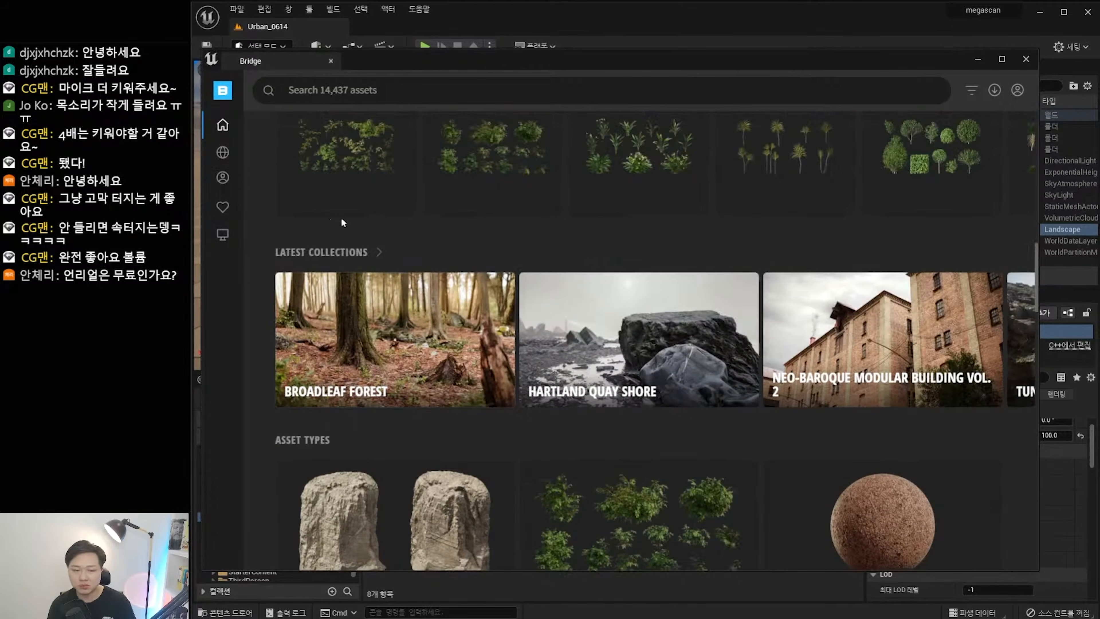
left_click_drag(1037, 190, 1088, 190)
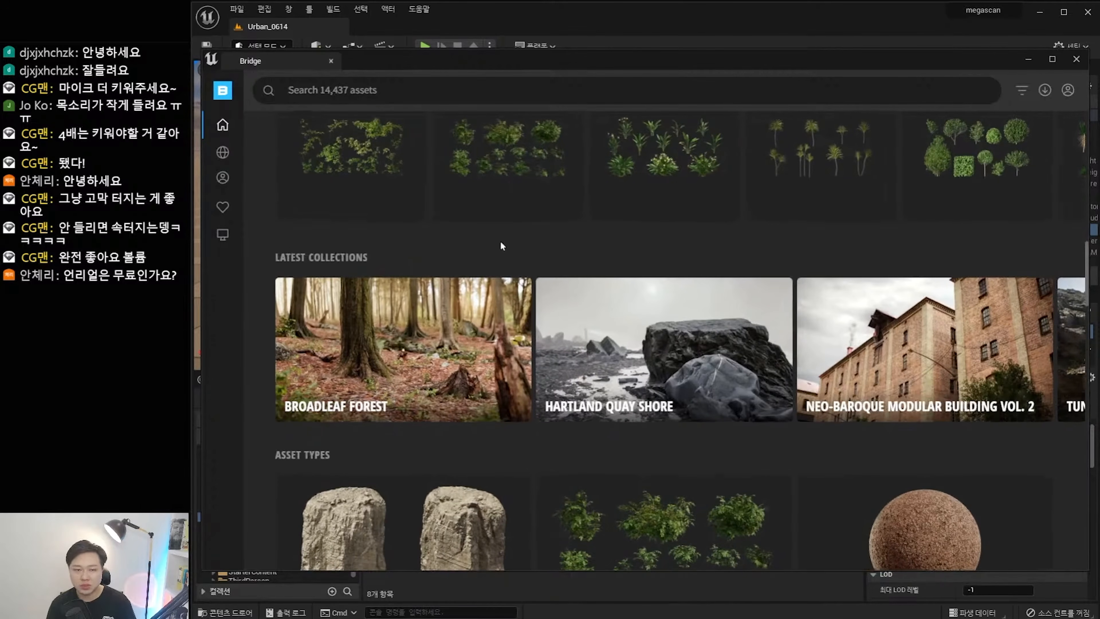
left_click_drag(461, 69, 465, 47)
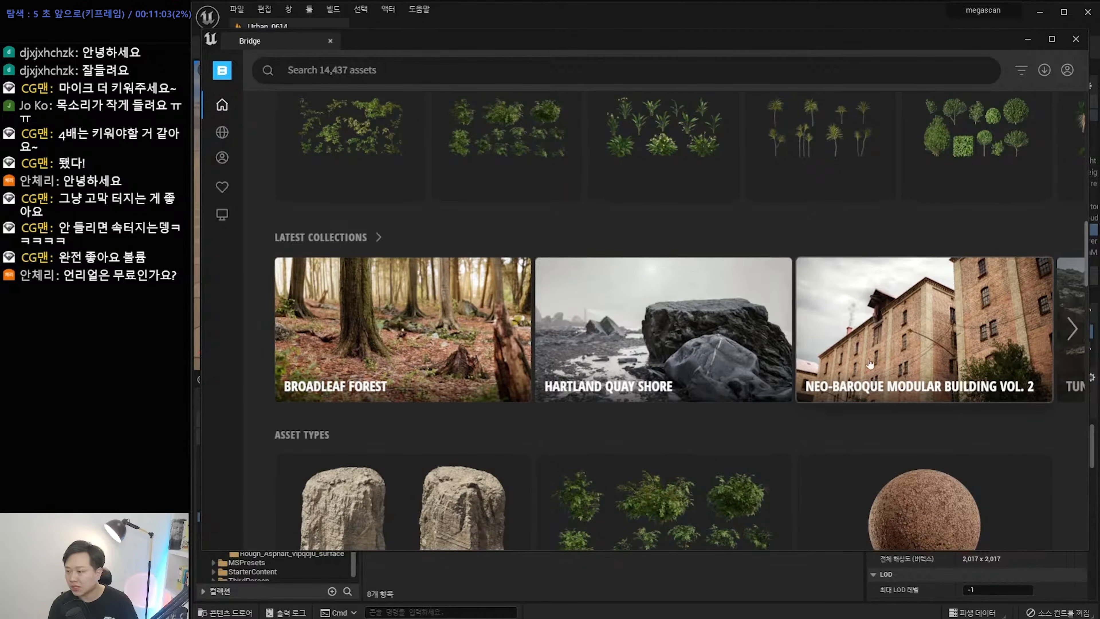
Open the Urban environment collection and look through its sub-collections and latest assets.
scroll(416, 355, "up", 4)
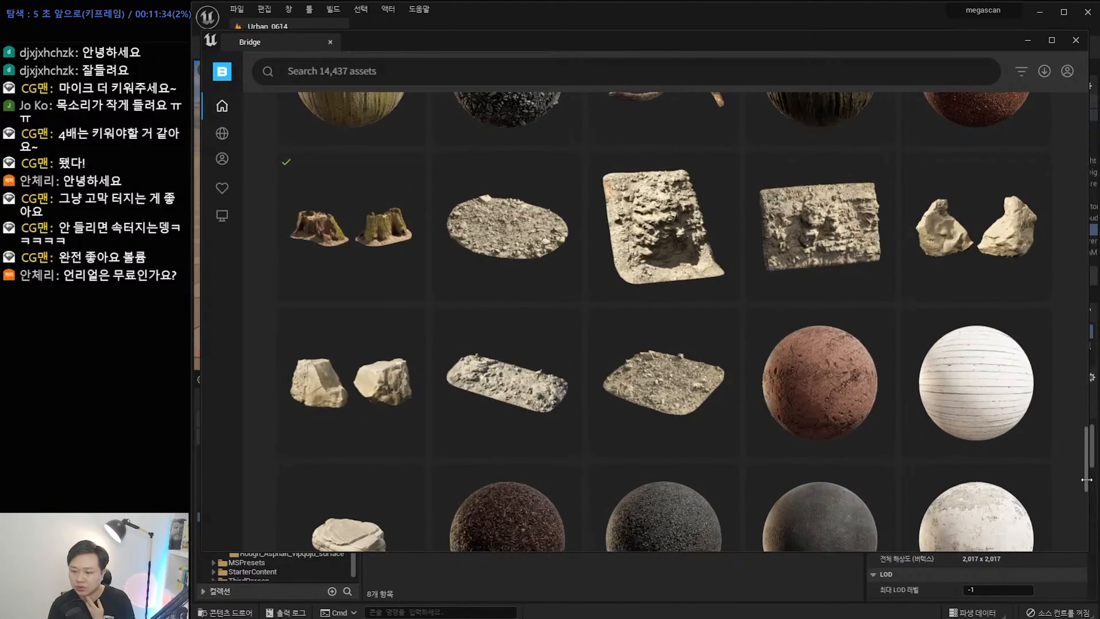
left_click_drag(1087, 479, 1057, 143)
mouse_move(222, 122)
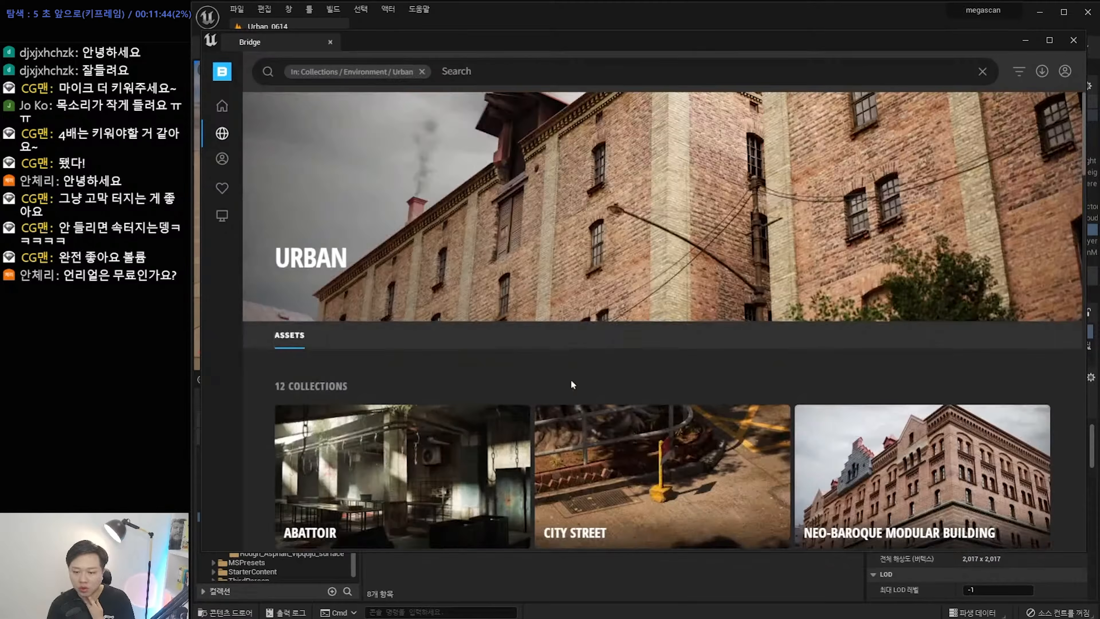
scroll(572, 381, "down", 10)
scroll(654, 374, "down", 10)
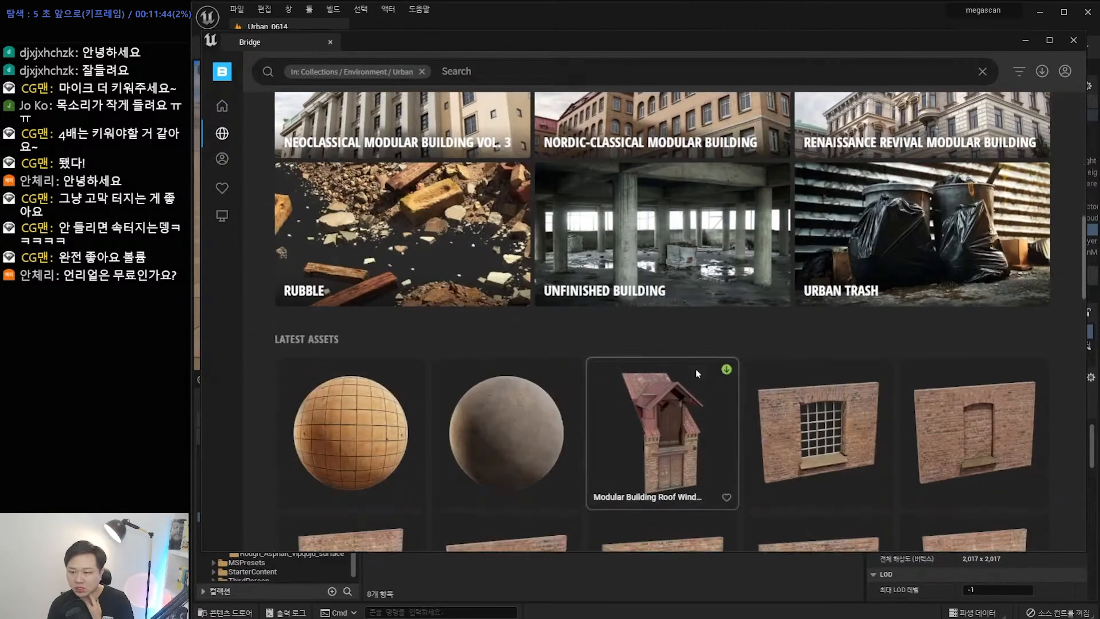
scroll(652, 369, "up", 15)
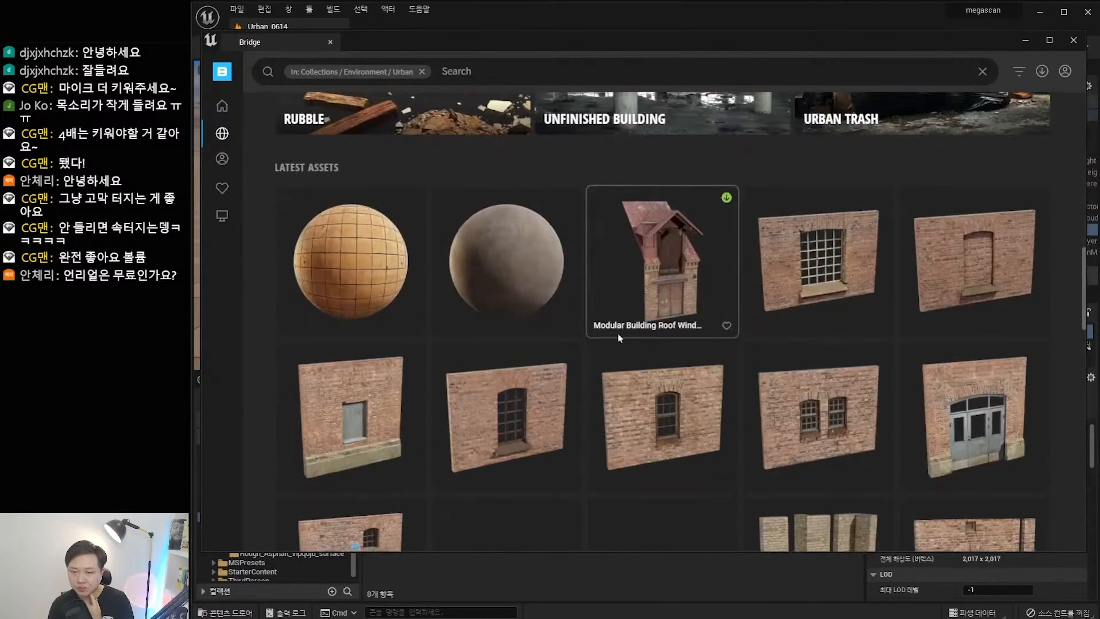
scroll(563, 344, "up", 2)
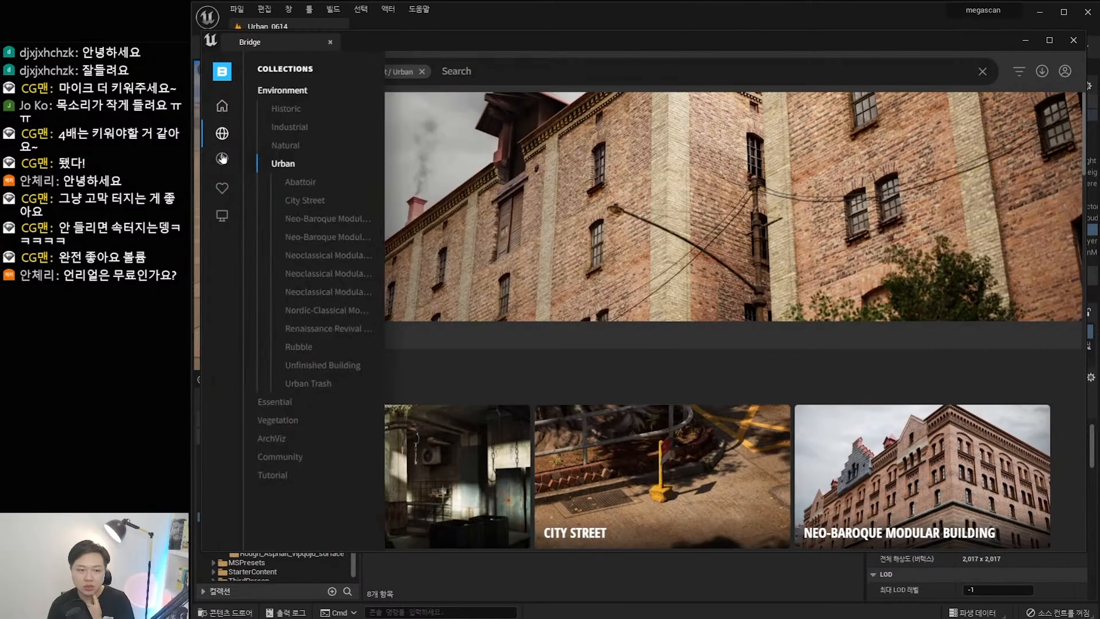
View the MetaHuman Presets, then look through the featured, Environment and Essential collections.
left_click(222, 159)
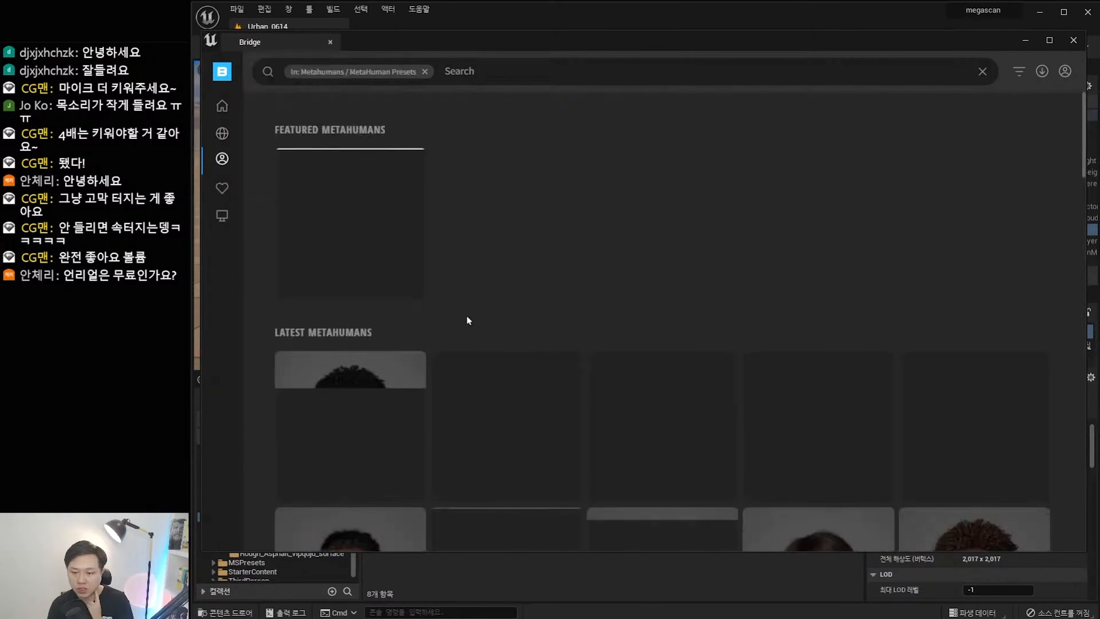
left_click(223, 133)
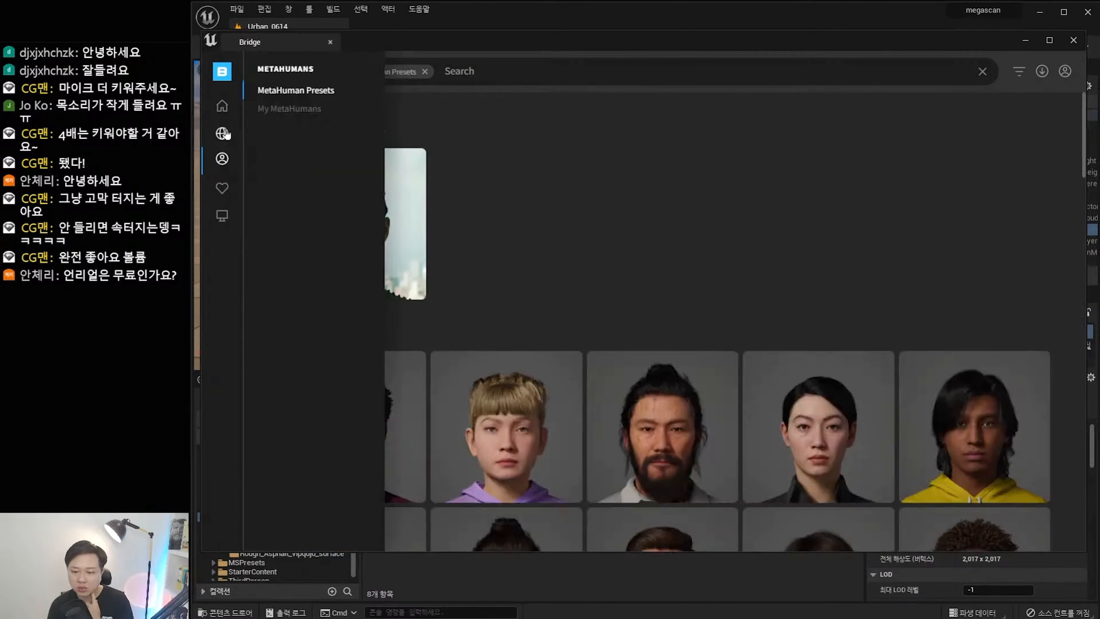
scroll(561, 381, "down", 5)
scroll(561, 381, "down", 3)
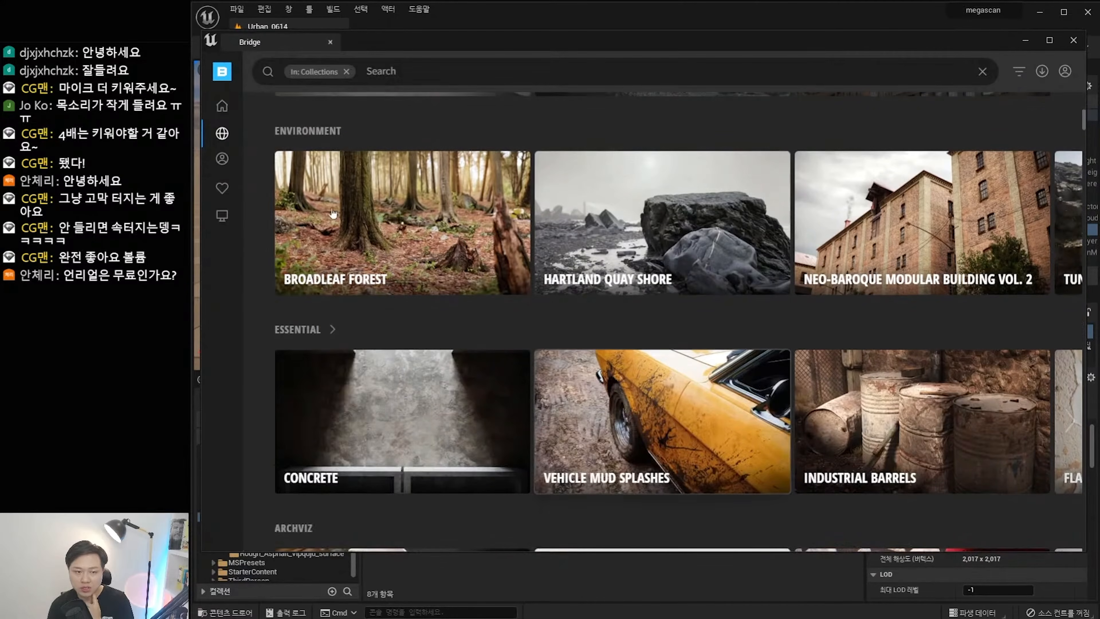
left_click(222, 159)
key("Right")
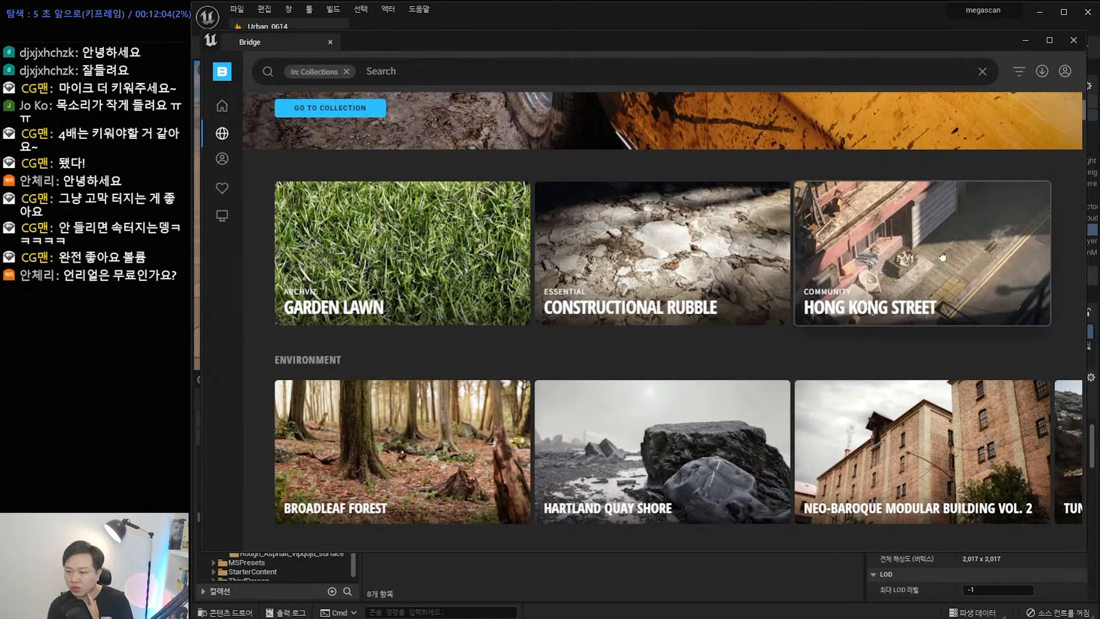
Open the Hong Kong Street community collection and look through its assets.
left_click(945, 260)
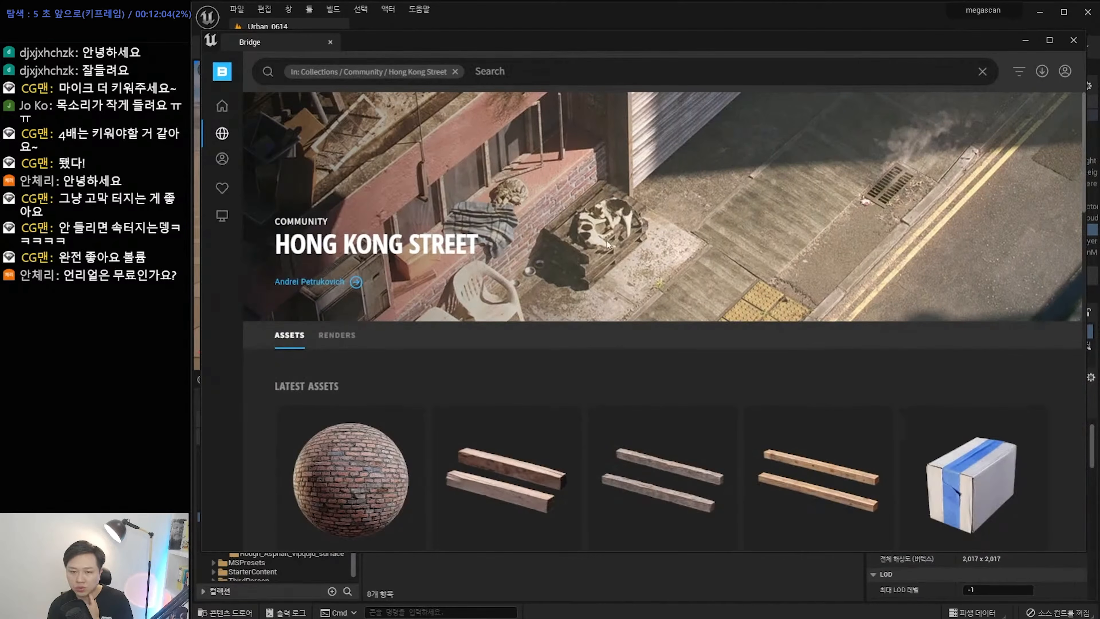
scroll(607, 243, "down", 3)
scroll(703, 251, "up", 3)
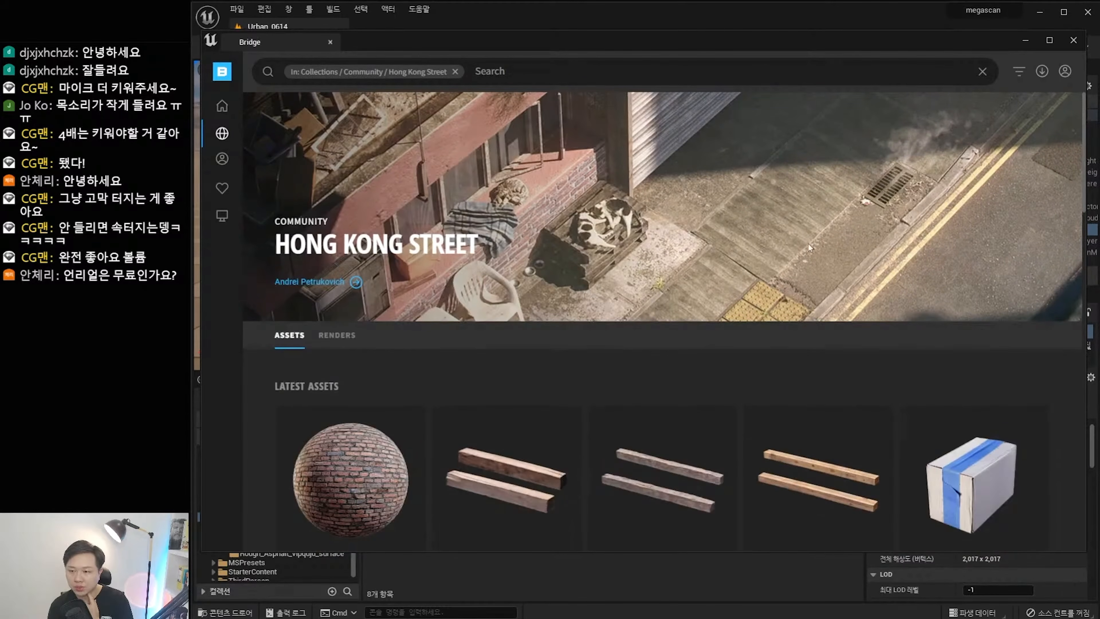
scroll(542, 319, "down", 8)
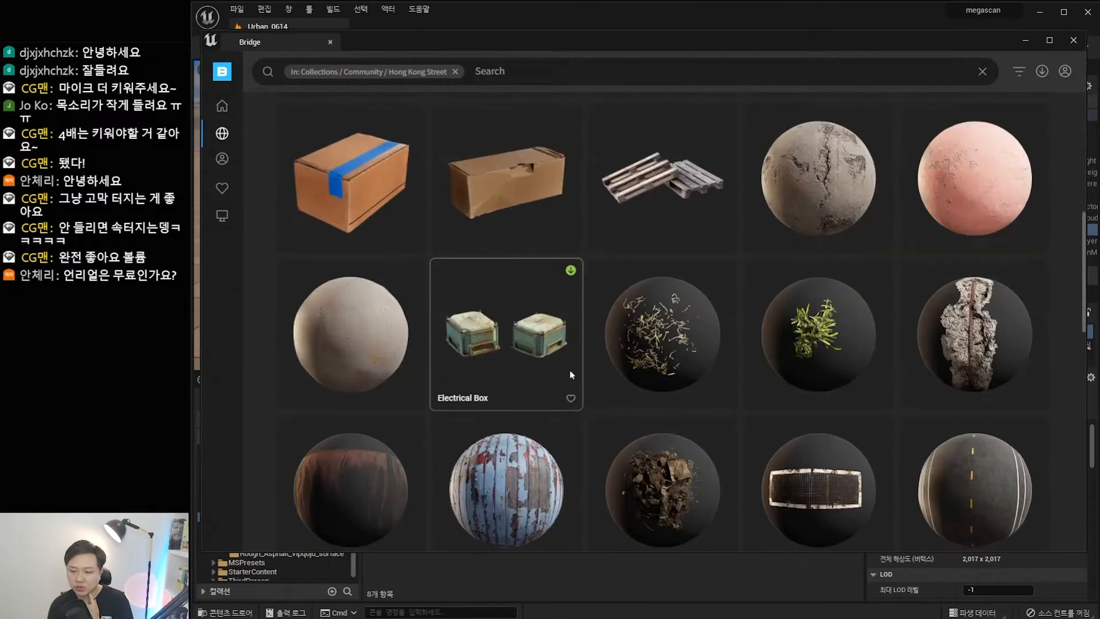
scroll(569, 369, "up", 8)
Select the Cardboard Box, Wooden Pallet, Electrical Box and further Hong Kong Street assets and download them in High Quality.
left_click(963, 481)
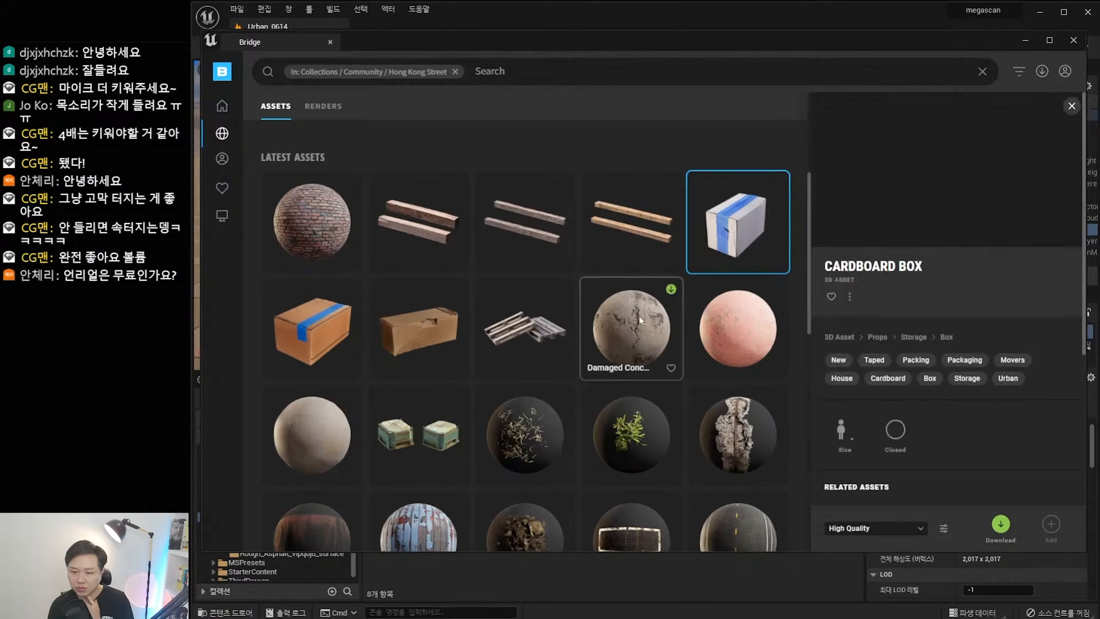
left_click(529, 330, "ctrl")
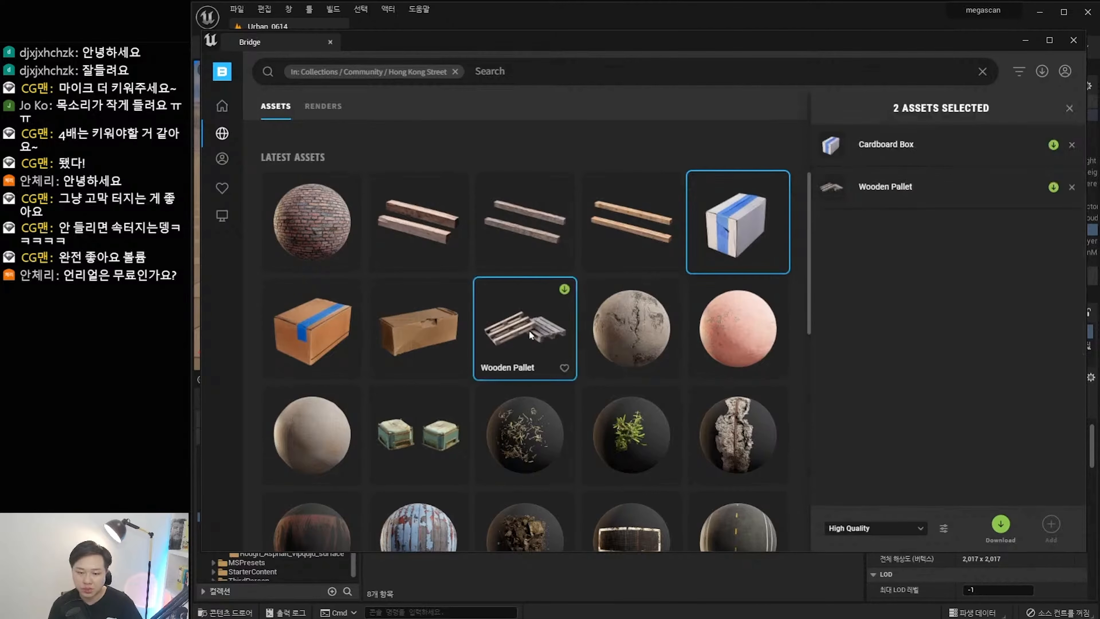
left_click(423, 437, "ctrl")
scroll(423, 437, "down", 4)
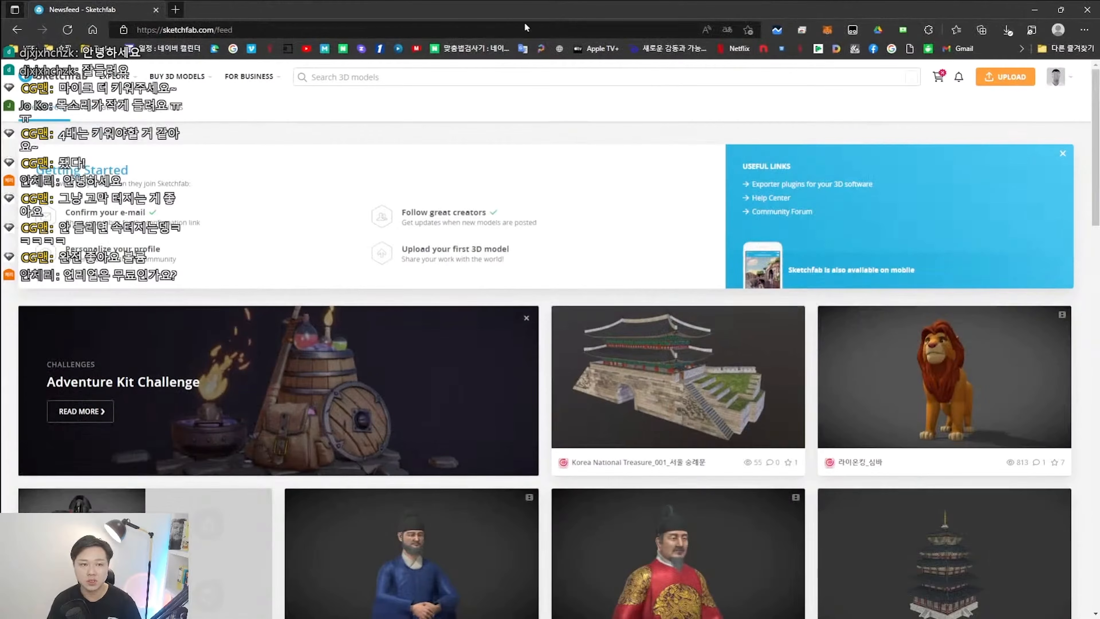
Switch to Sketchfab in the browser, fit its window over the editor, and search the 3D models for "old car".
left_click_drag(528, 9, 576, 31)
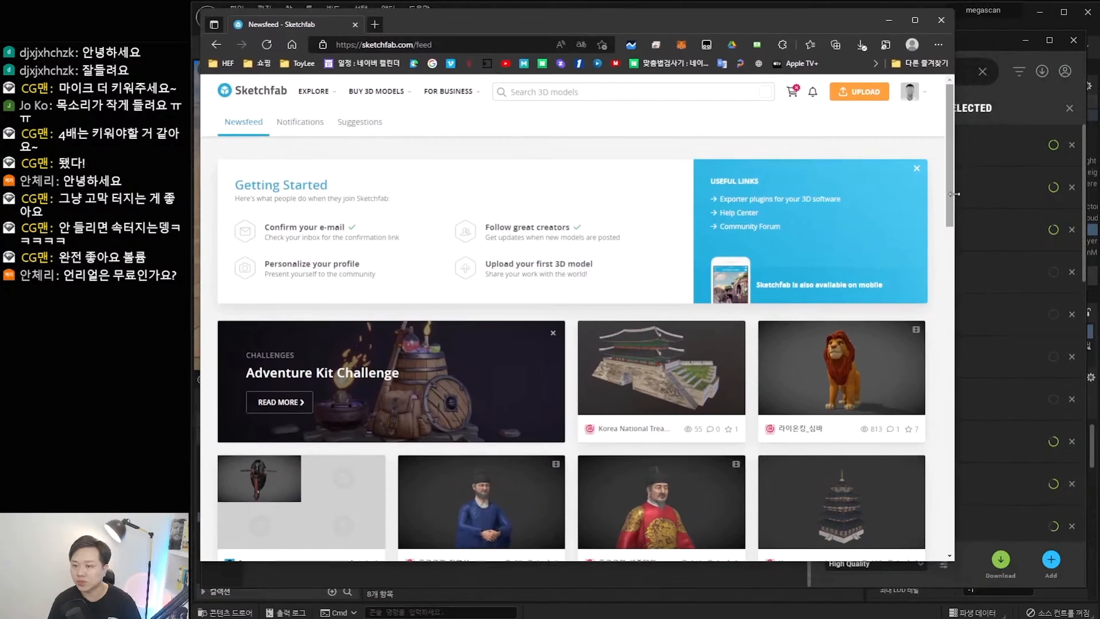
left_click_drag(956, 195, 1090, 196)
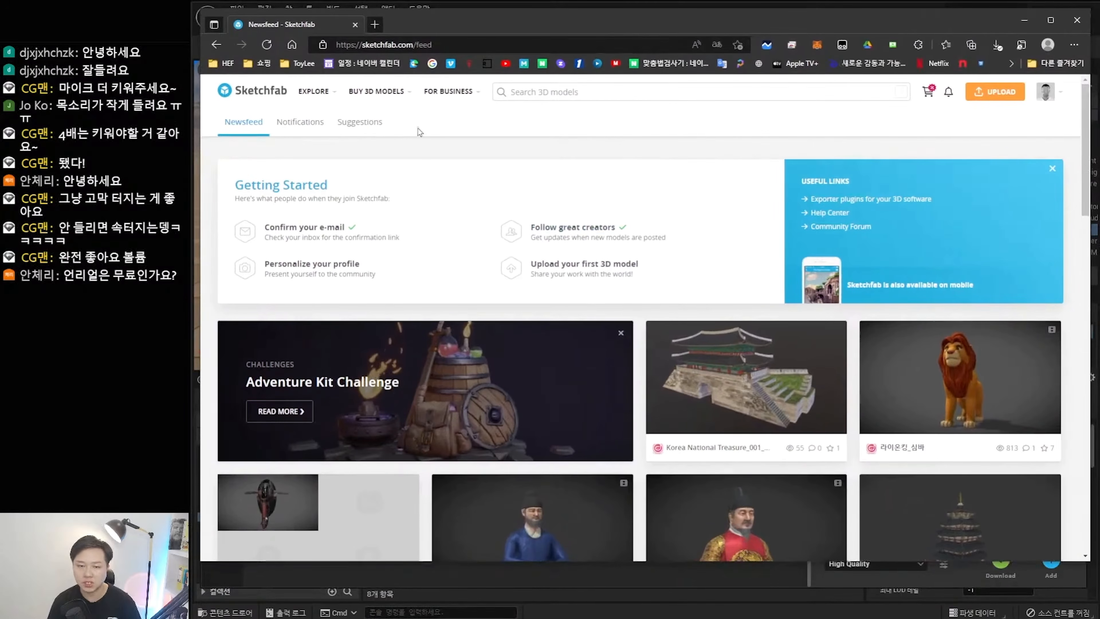
left_click(542, 90)
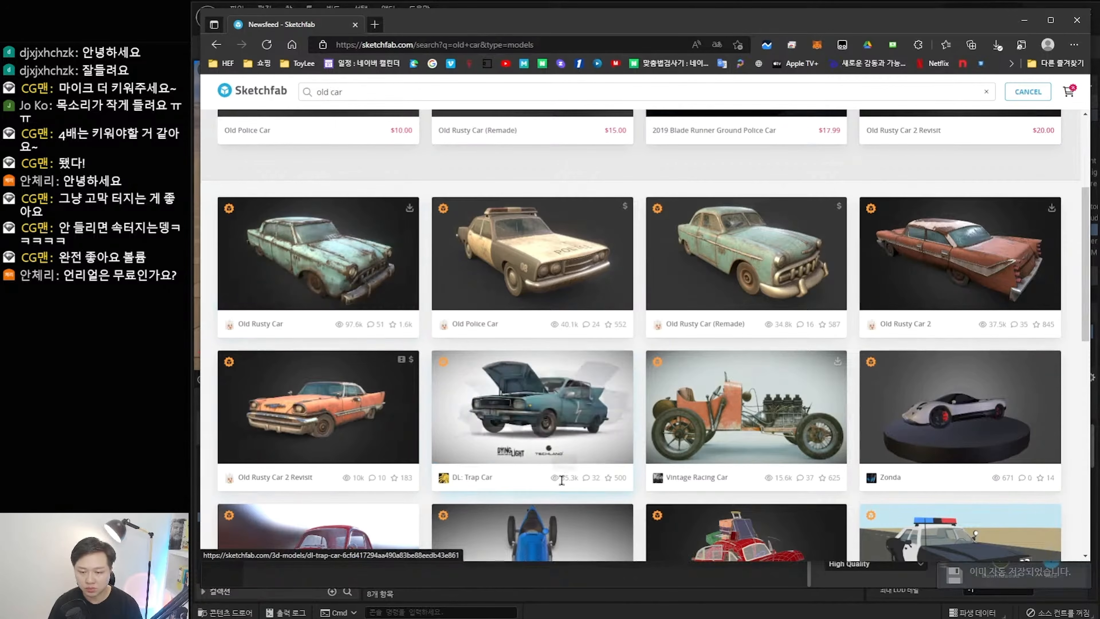
Open the Old Rusty Car model, inspect its preview and description, and request its 3D model download.
left_click(547, 406)
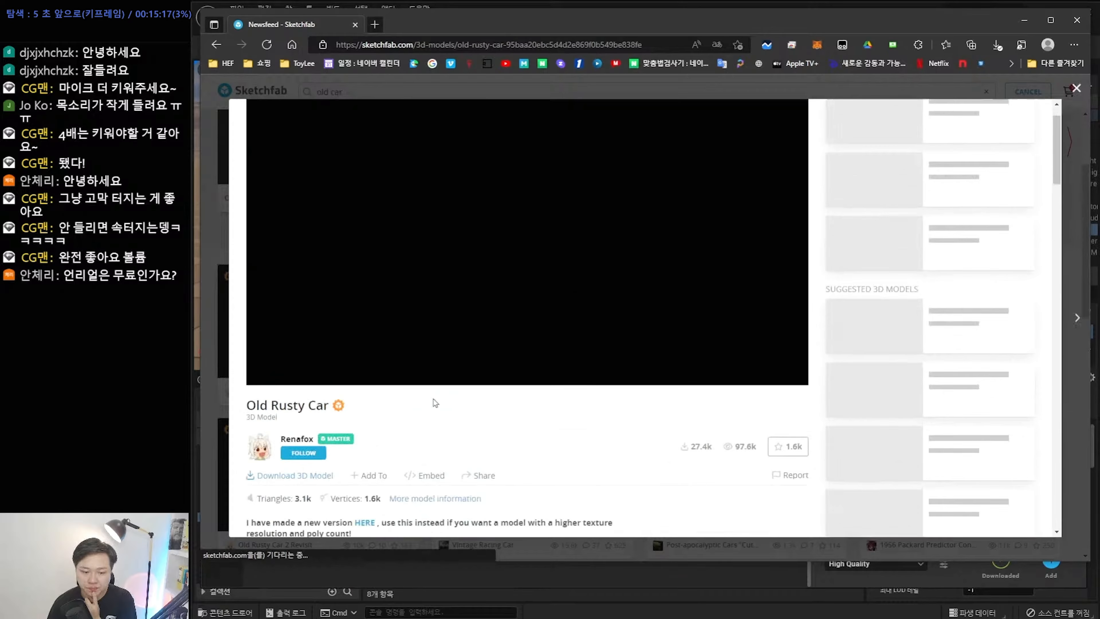
scroll(435, 403, "down", 3)
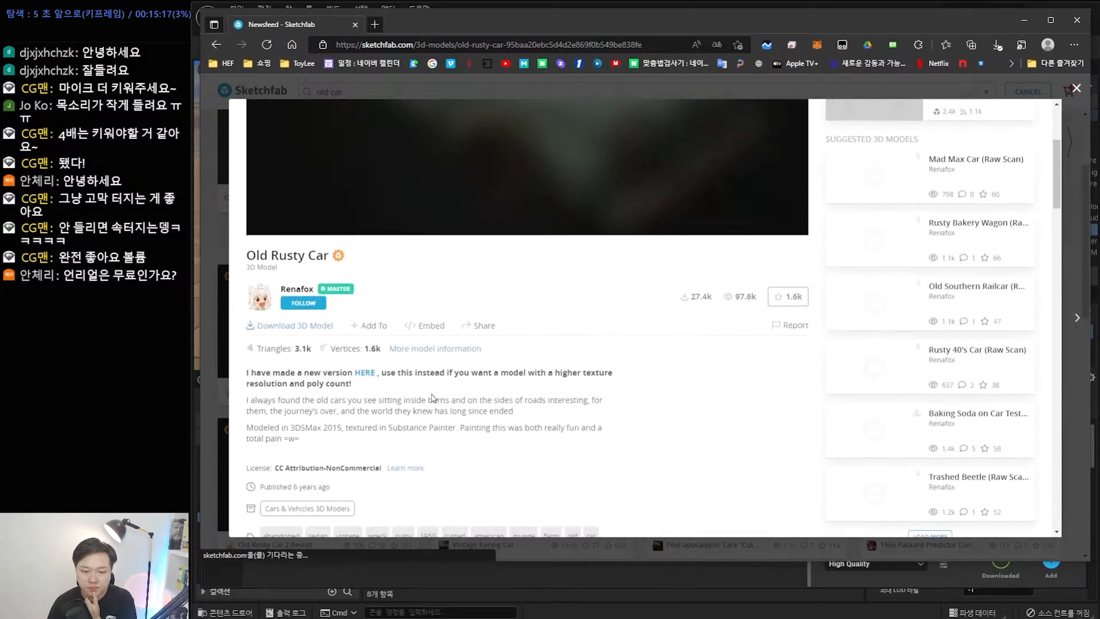
scroll(369, 329, "up", 4)
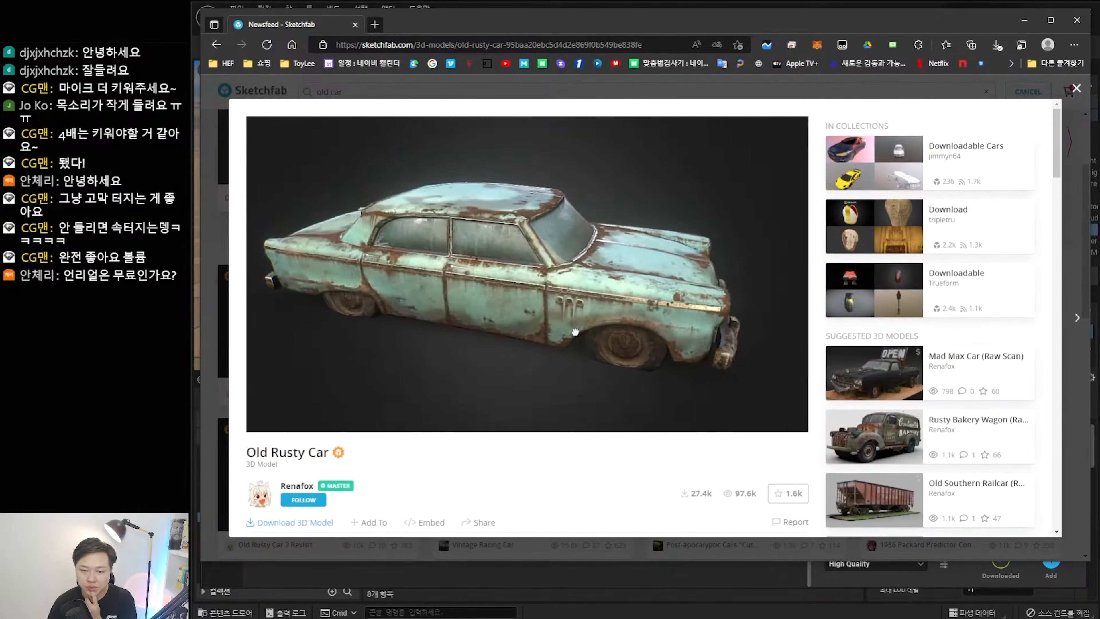
scroll(502, 459, "down", 1)
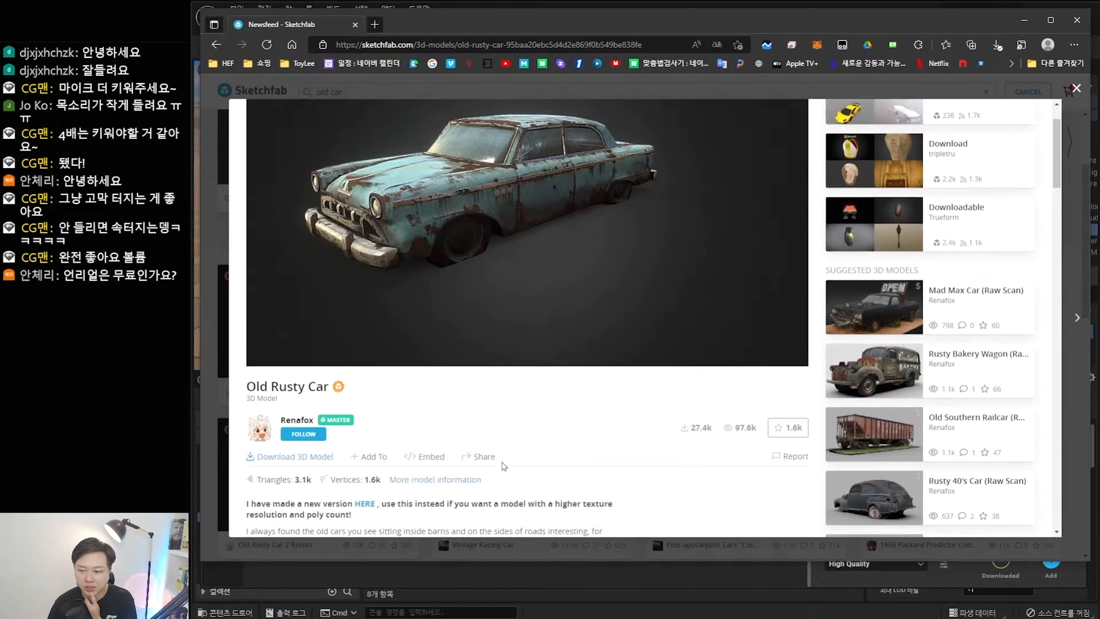
left_click(286, 458)
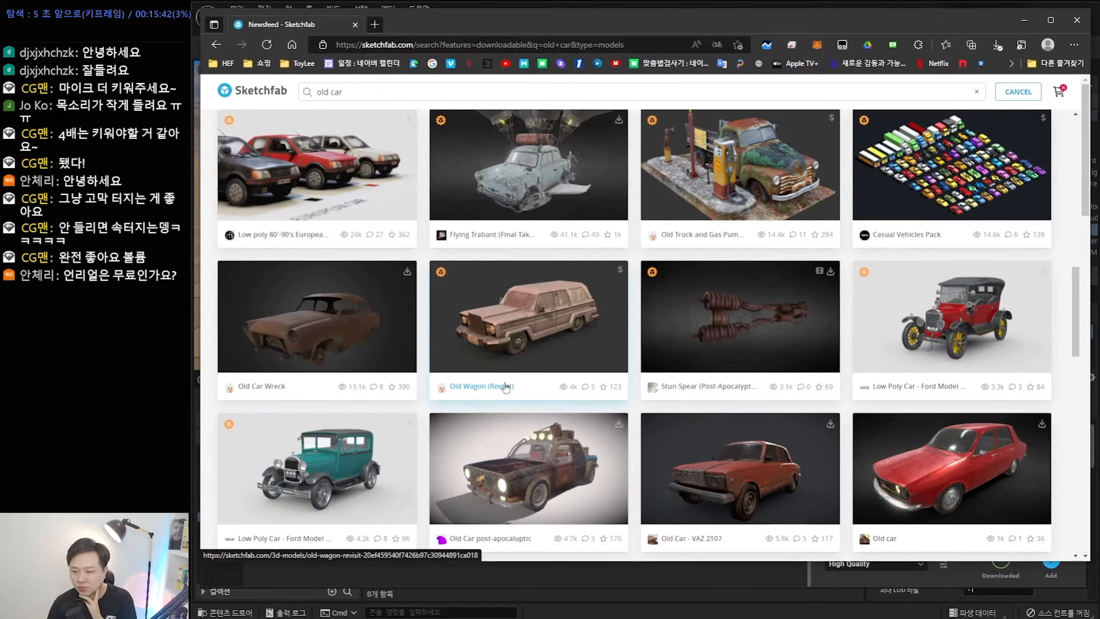
Look further through the "old car" model results on Sketchfab.
scroll(468, 376, "down", 5)
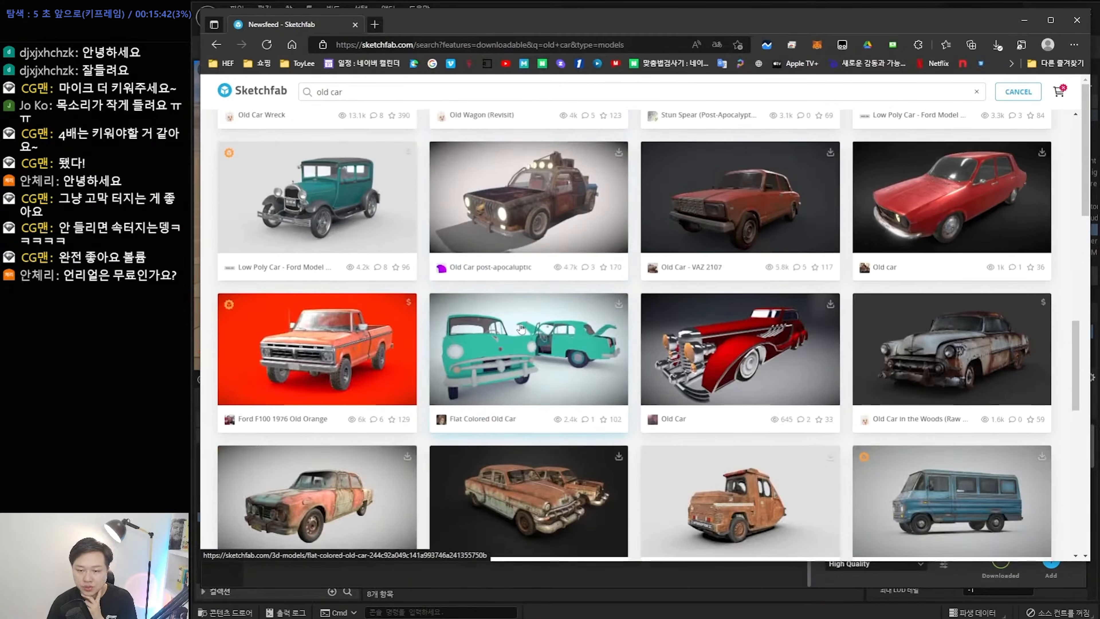
scroll(521, 329, "down", 3)
scroll(526, 374, "down", 1)
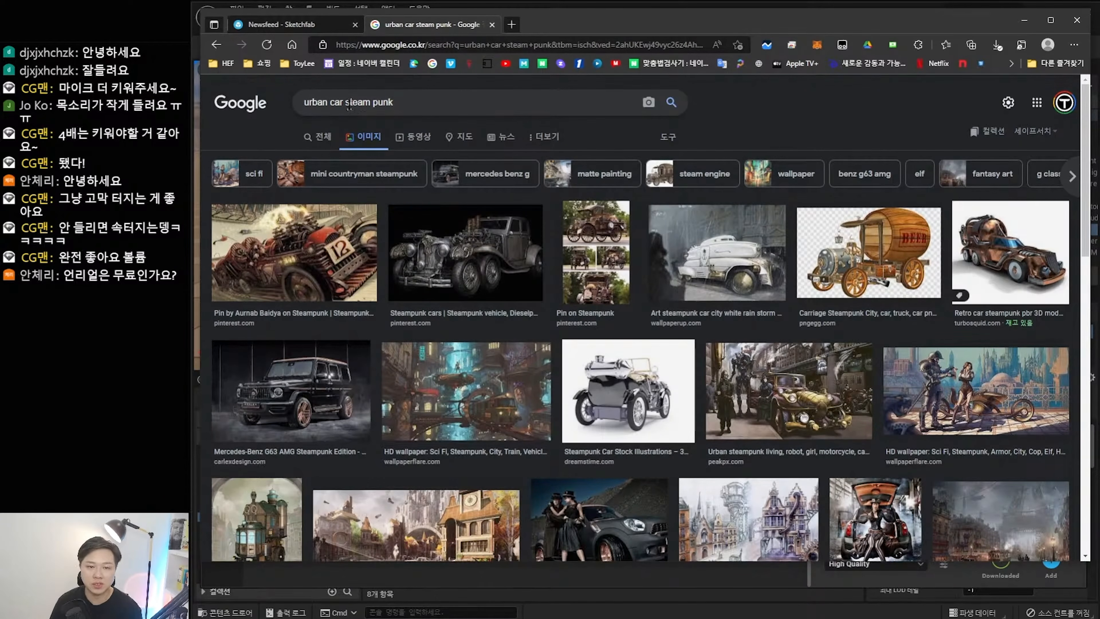
Search Google Images for "urban car" and refine the query to "urban street car".
left_click_drag(346, 104, 457, 107)
key("BackSpace")
key("Return")
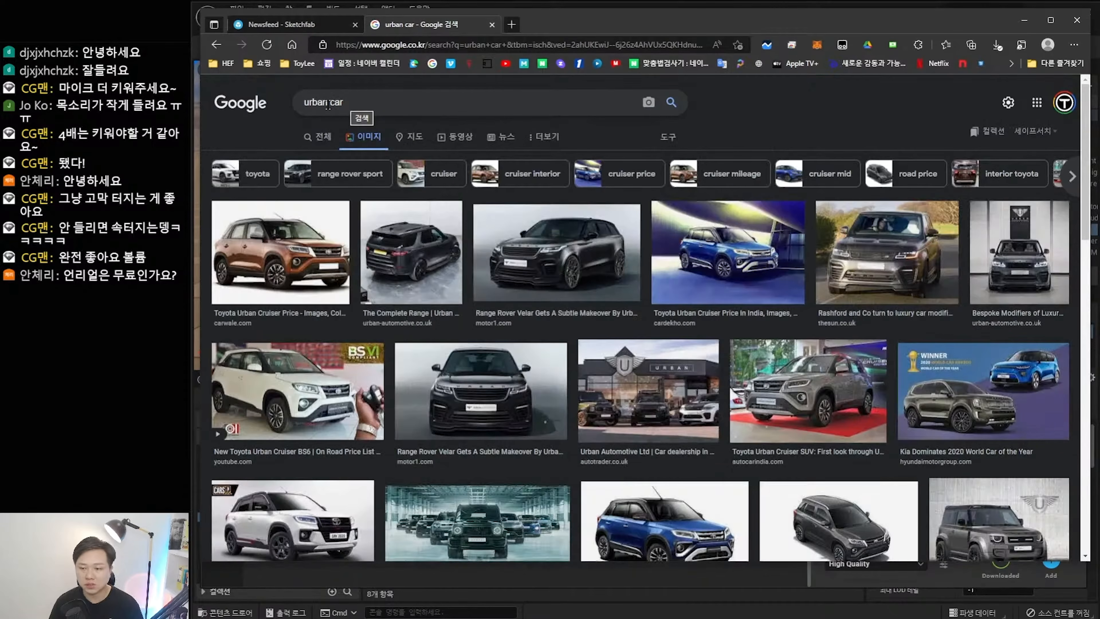
left_click(330, 105)
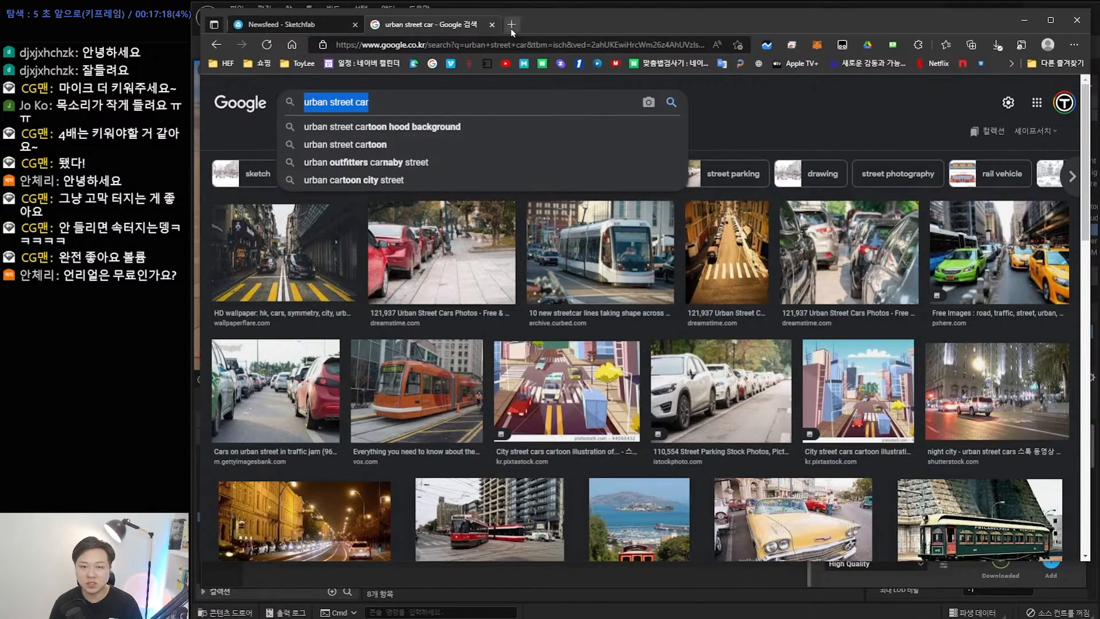
Open ArtStation in a new browser tab and search its artworks for "urban street car".
left_click(512, 24)
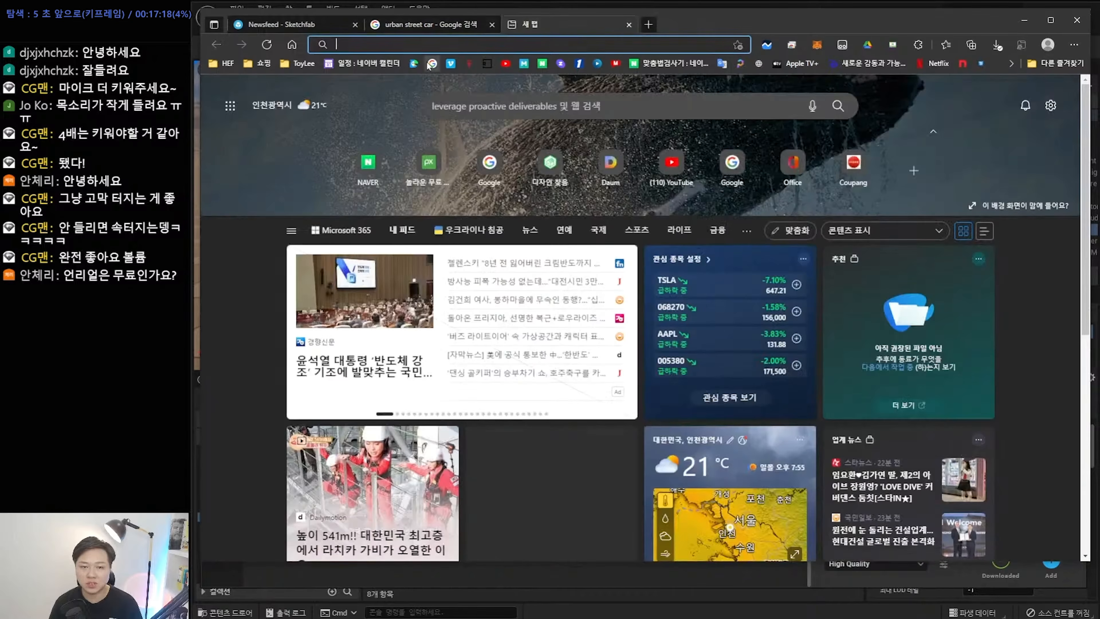
left_click(432, 63)
left_click(529, 303)
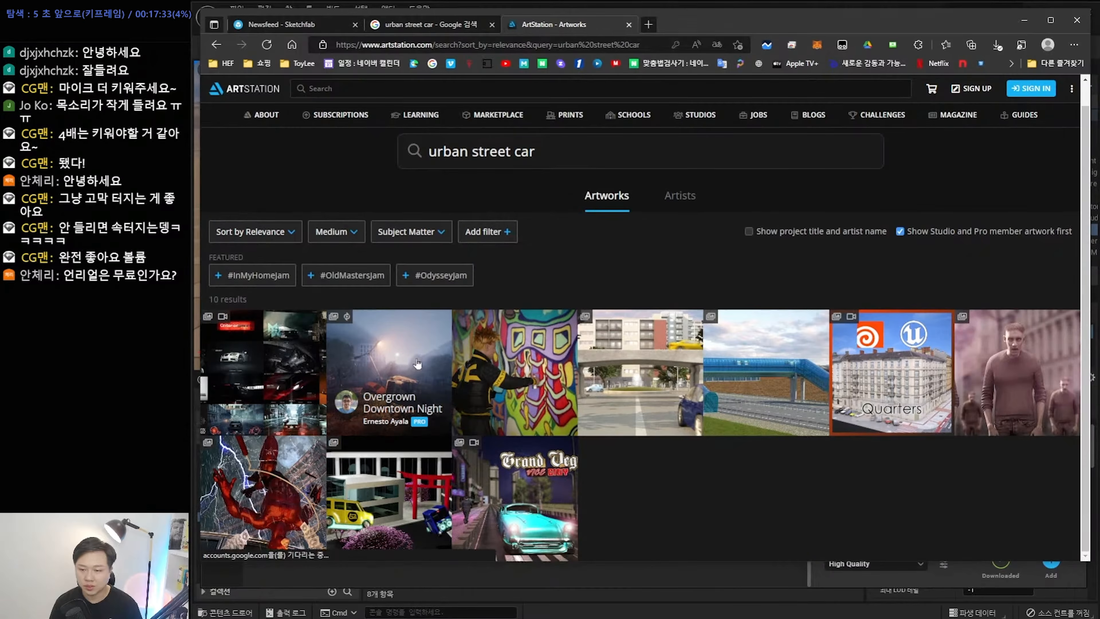
Shorten the ArtStation artwork search to "urban car".
double_click(475, 152)
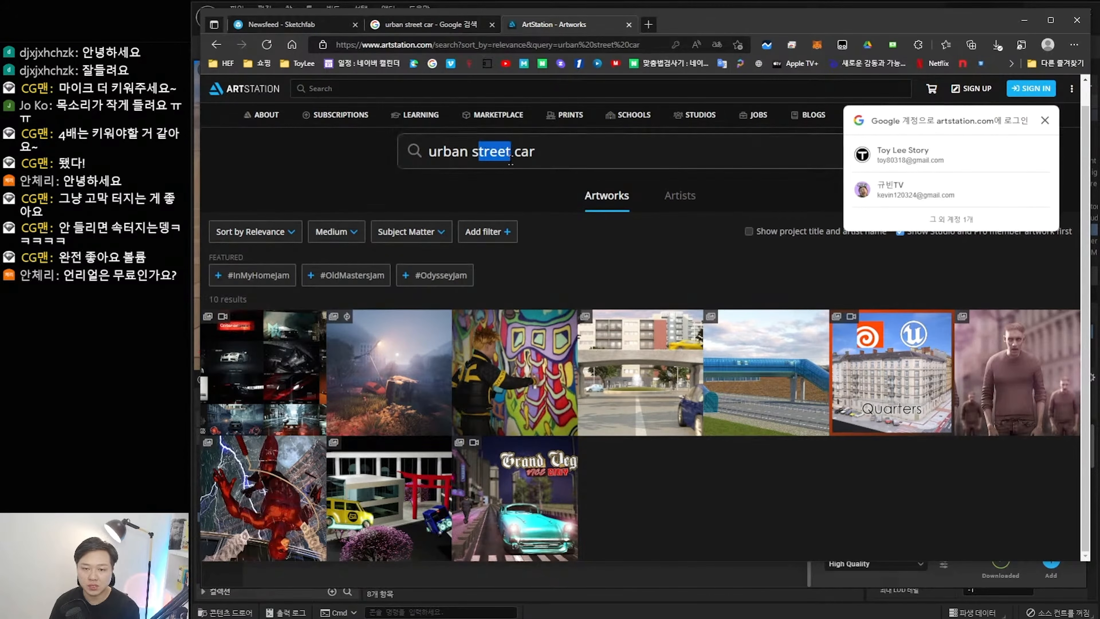
type("s")
key("BackSpace")
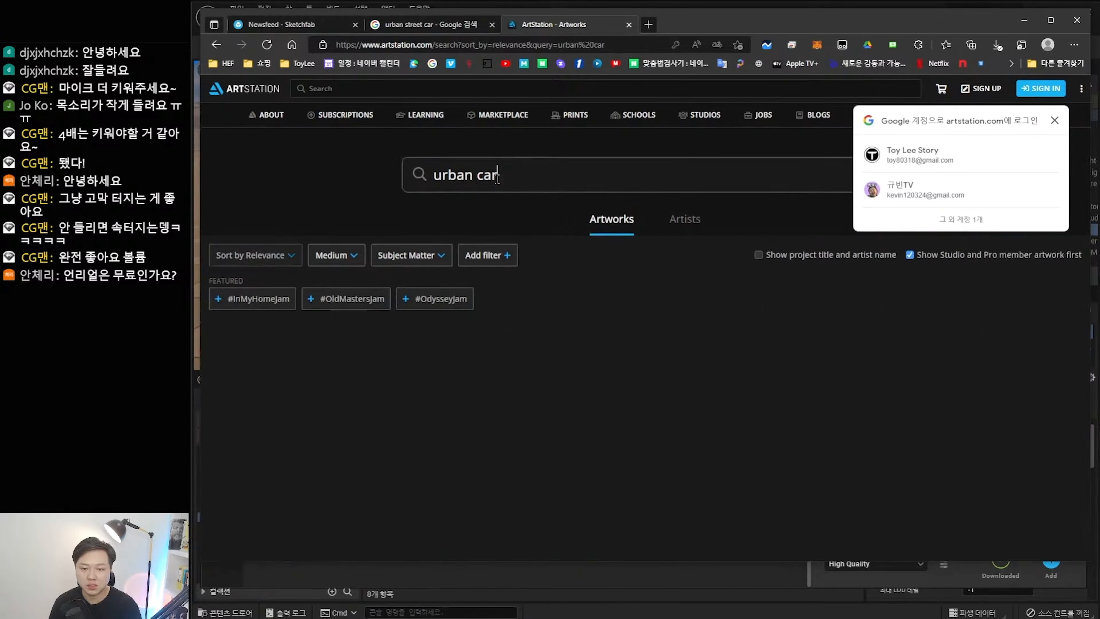
left_click_drag(499, 174, 418, 182)
left_click(527, 176)
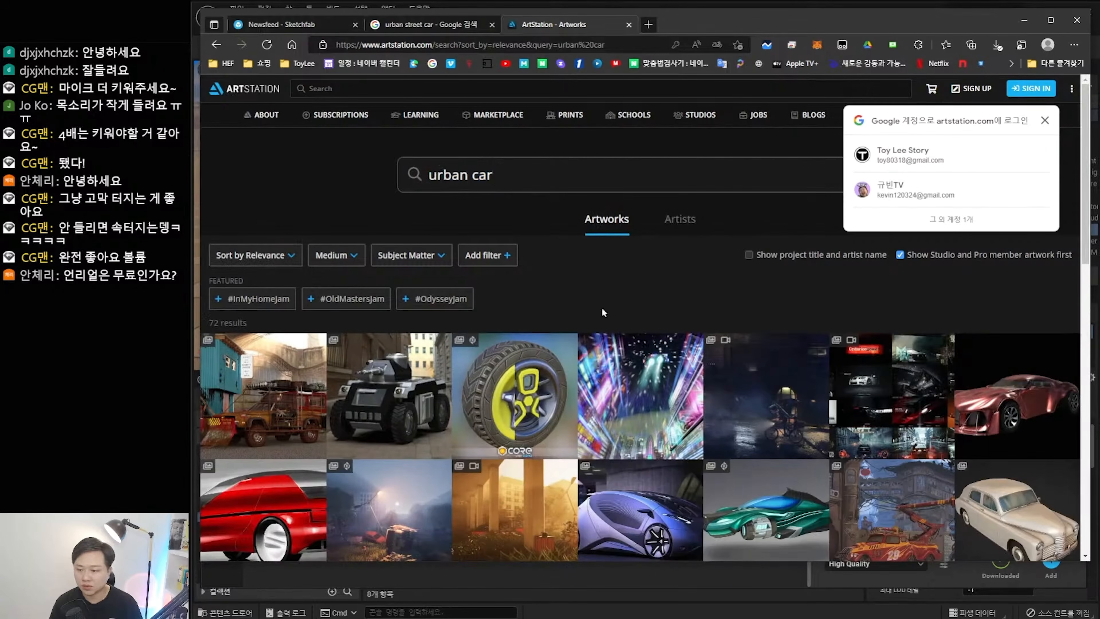
Open the James Wellbeloved Mega City artwork from the results and examine its images for a night street reference.
scroll(604, 311, "down", 3)
left_click(778, 289)
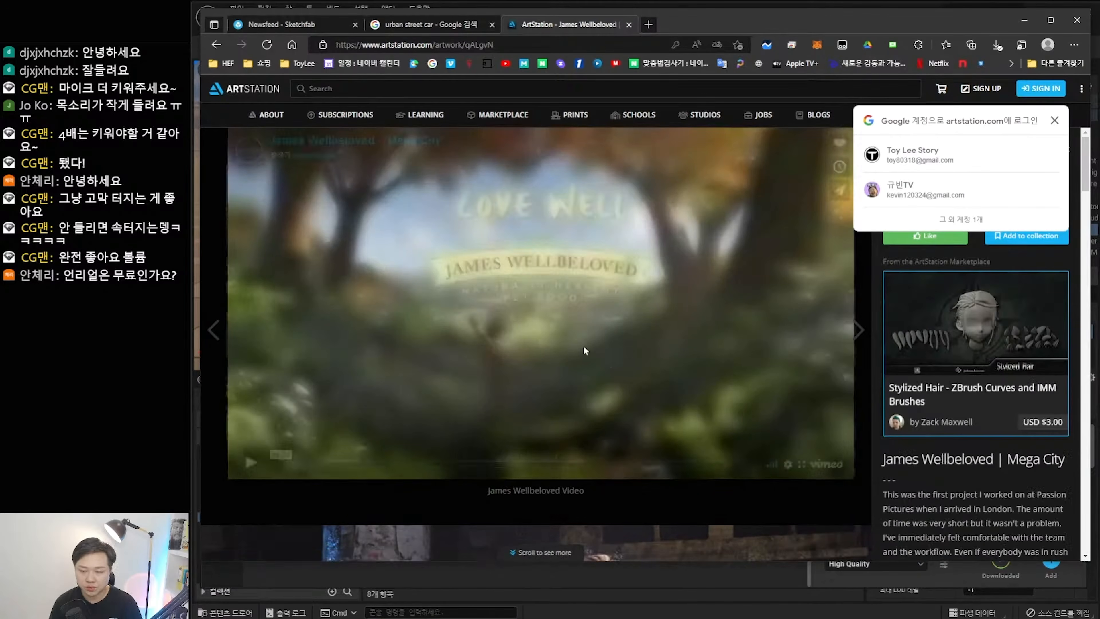
scroll(583, 345, "down", 5)
scroll(632, 335, "up", 2)
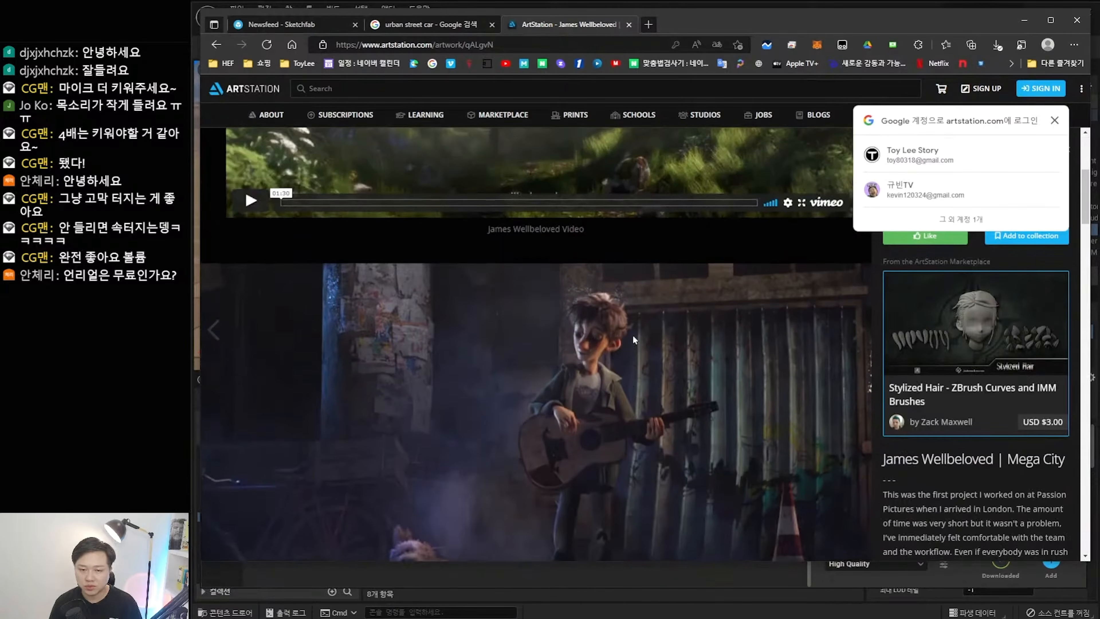
scroll(634, 335, "down", 4)
scroll(563, 320, "down", 20)
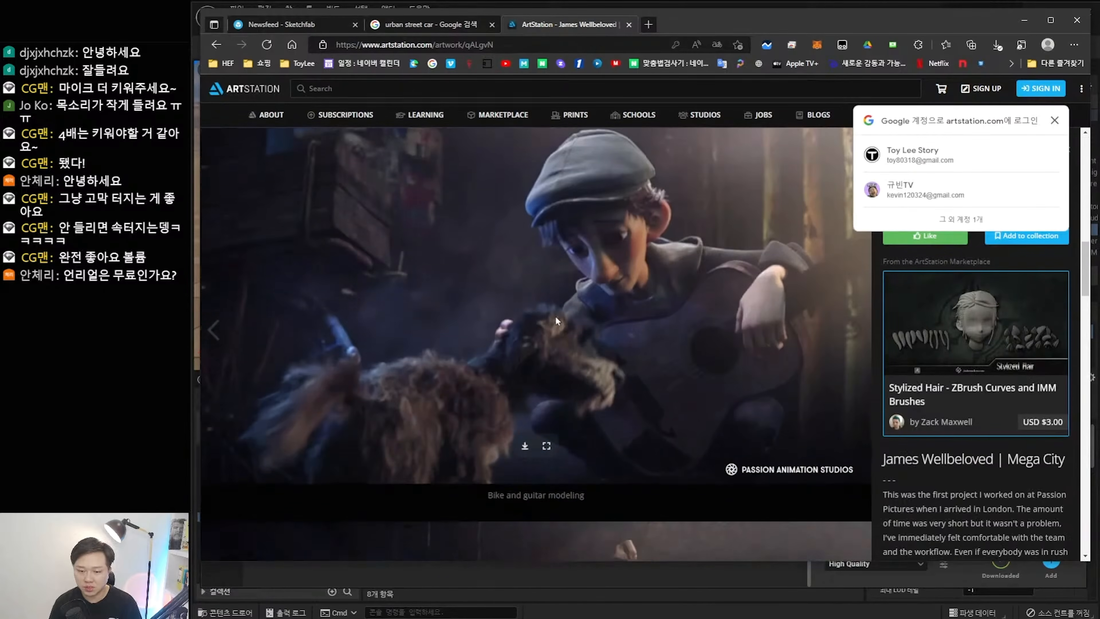
scroll(587, 344, "up", 2)
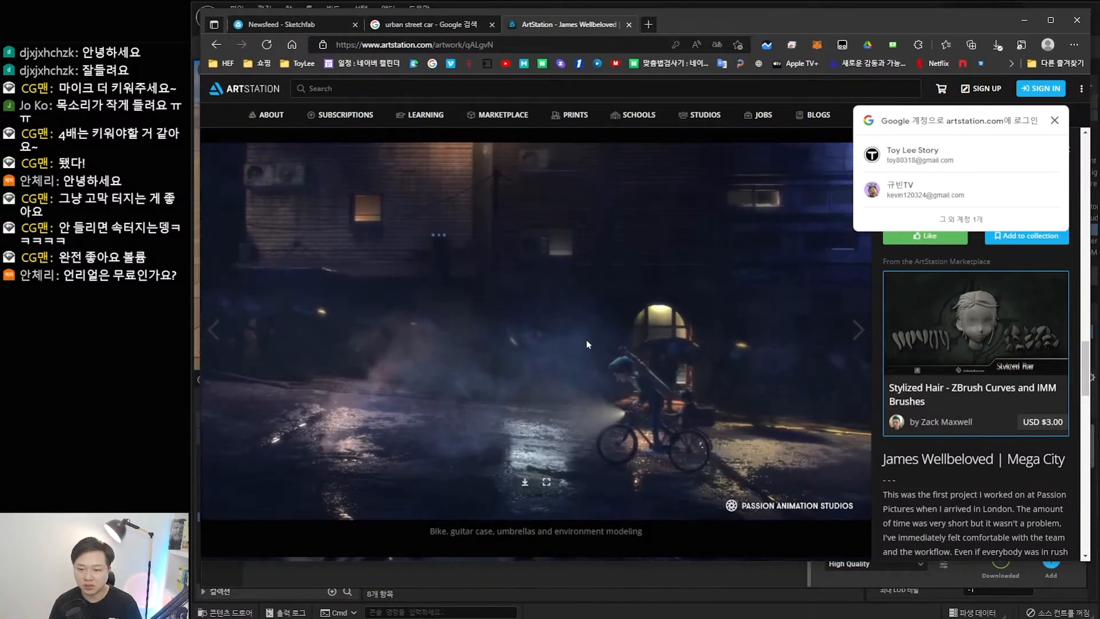
Save the night street image with the cyclist as a JPEG in the 03_Ref folder of 0414_unreal.
right_click(542, 307)
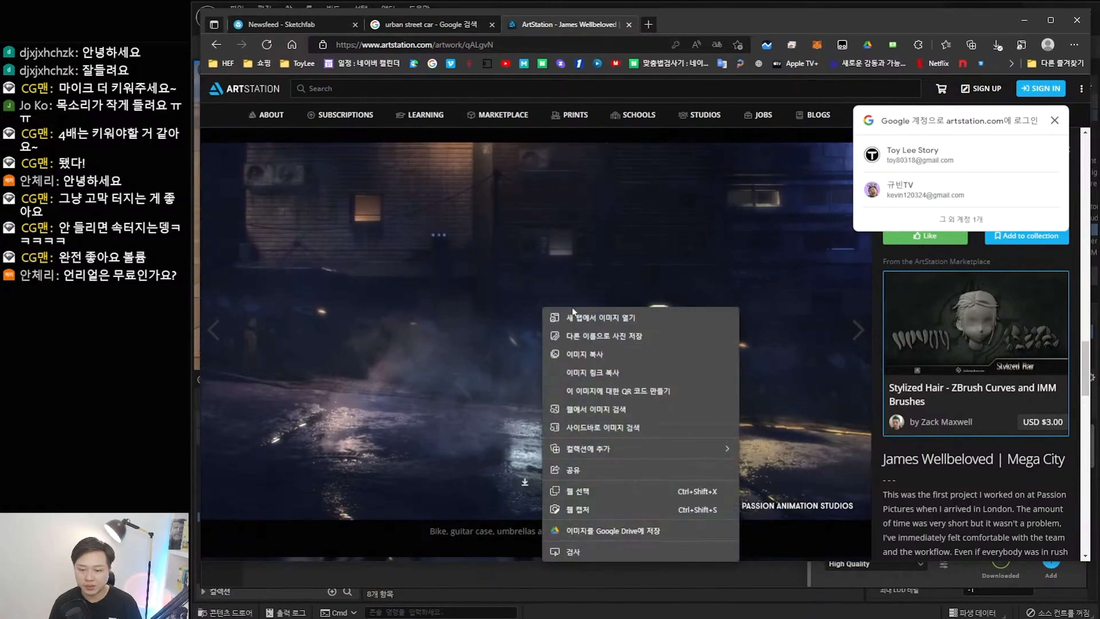
left_click(621, 337)
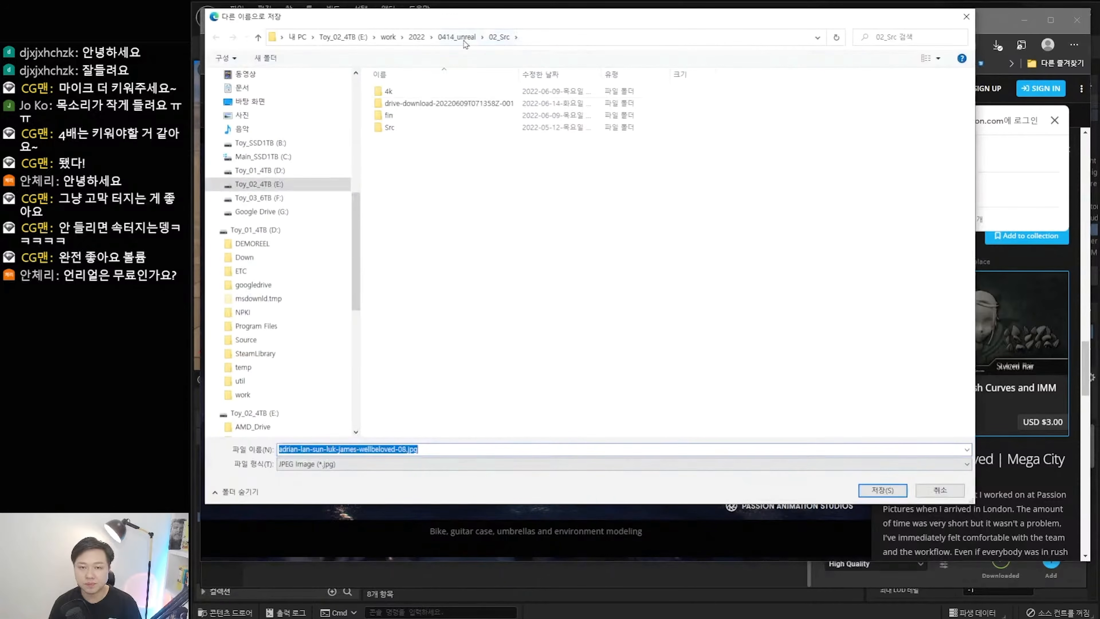
left_click(456, 37)
double_click(417, 115)
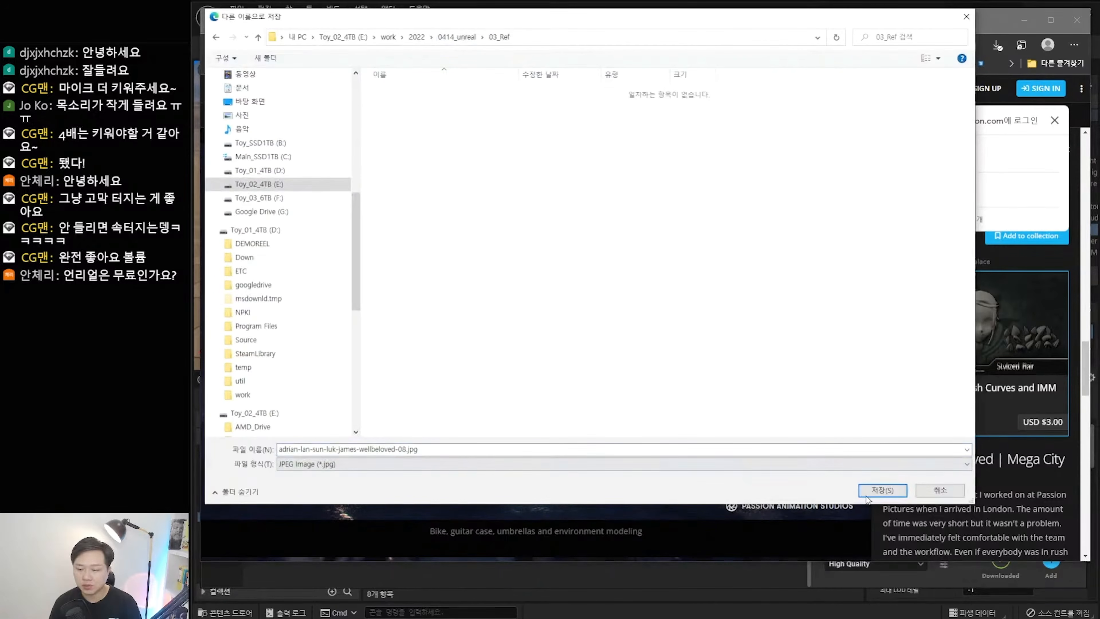
left_click(882, 490)
Save the overhead night city image from the Mega City artwork into the 03_Ref folder.
scroll(570, 395, "down", 8)
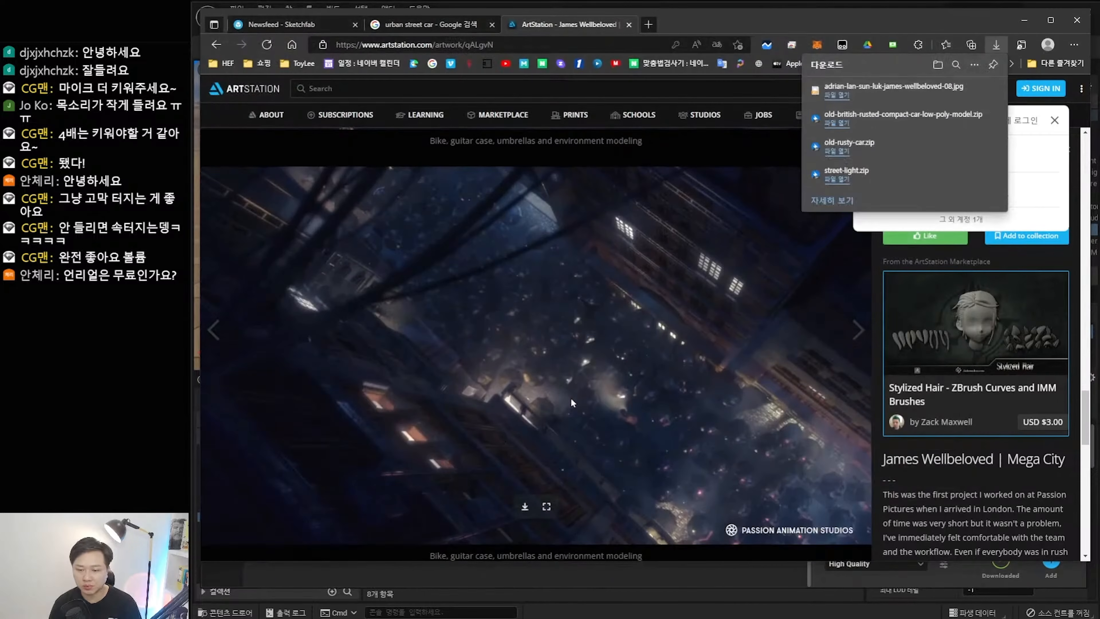
right_click(620, 350)
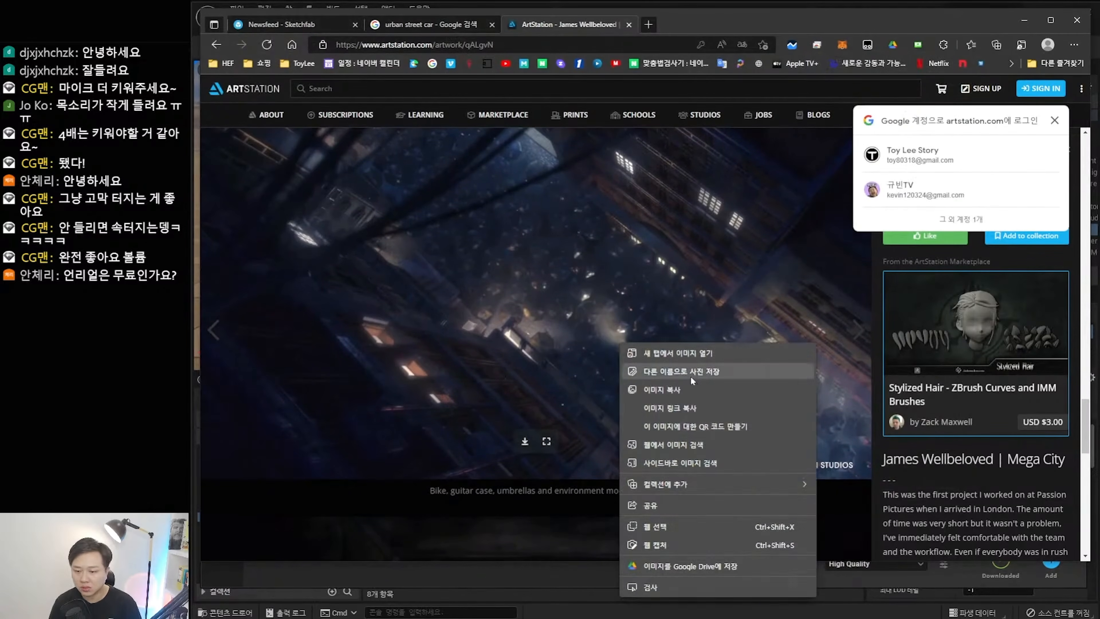
left_click(678, 372)
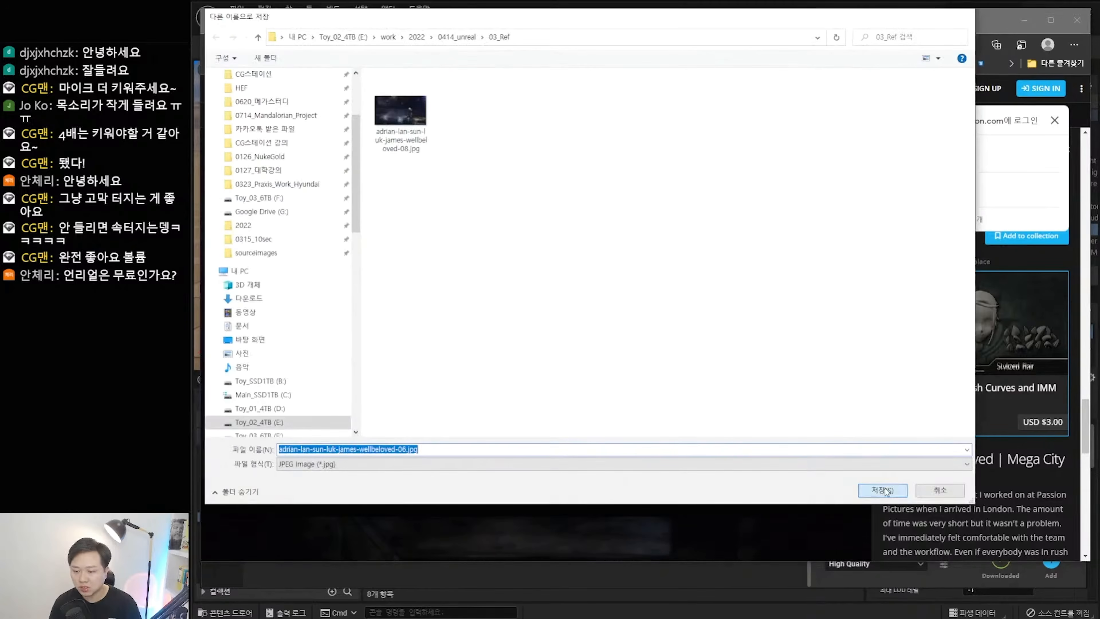
left_click(860, 491)
Check the remaining Mega City images and save the one of the boy playing guitar into the 03_Ref folder.
scroll(640, 402, "down", 5)
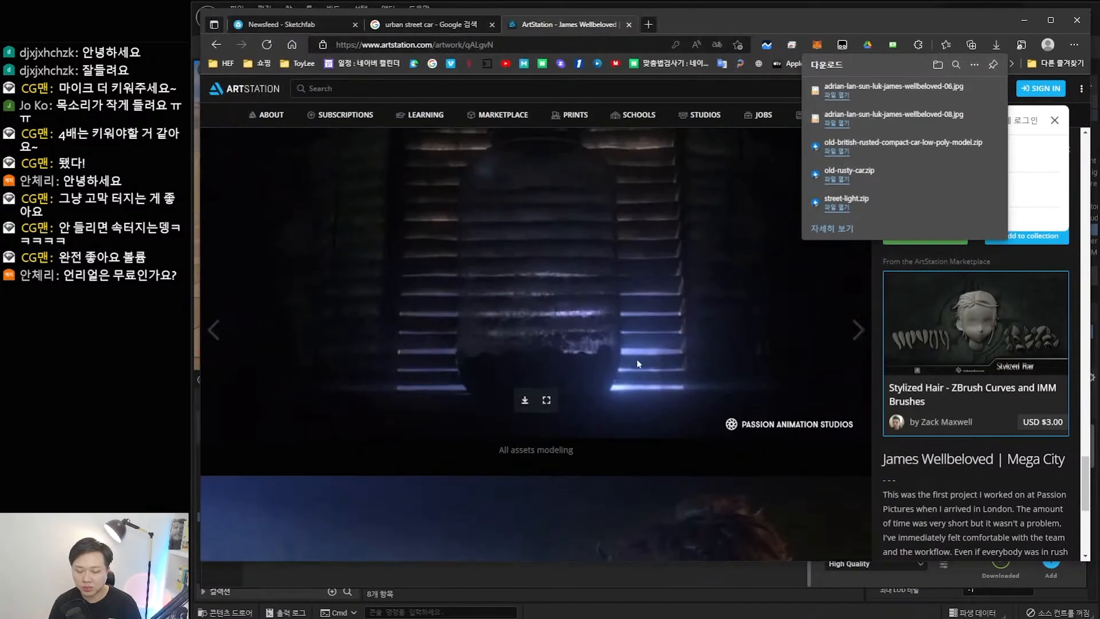
scroll(637, 359, "down", 7)
scroll(646, 356, "down", 15)
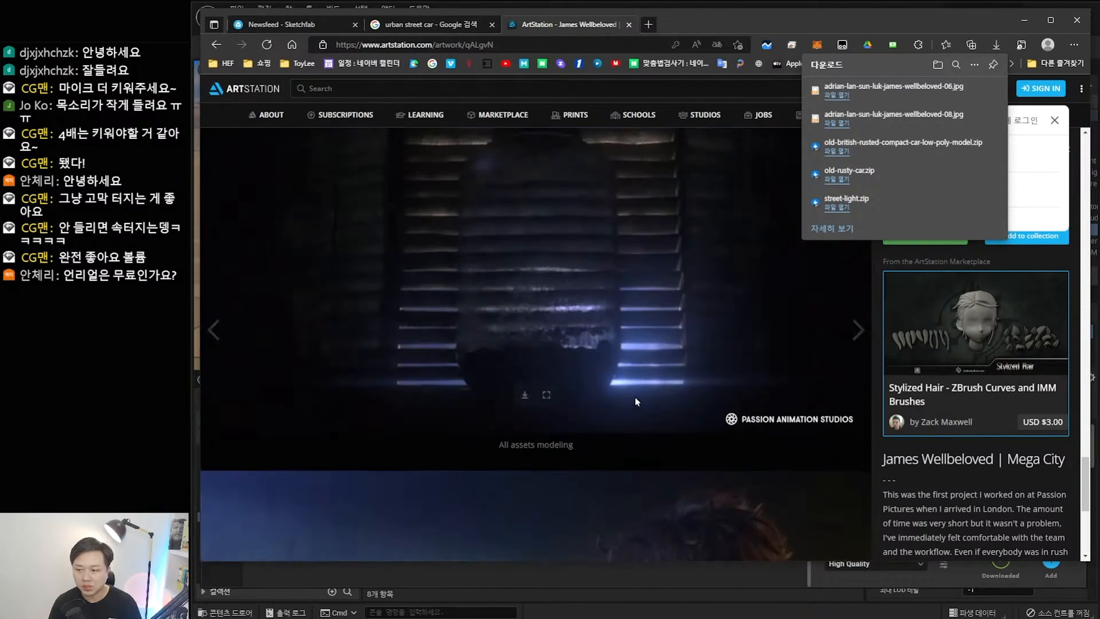
scroll(670, 360, "down", 15)
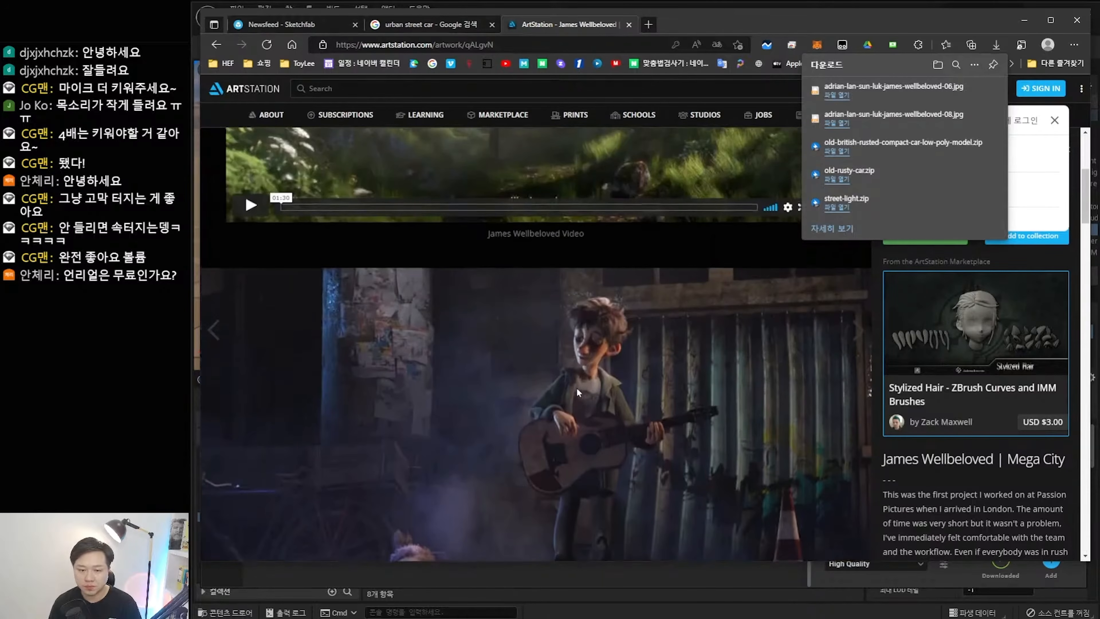
right_click(576, 390)
left_click(652, 159)
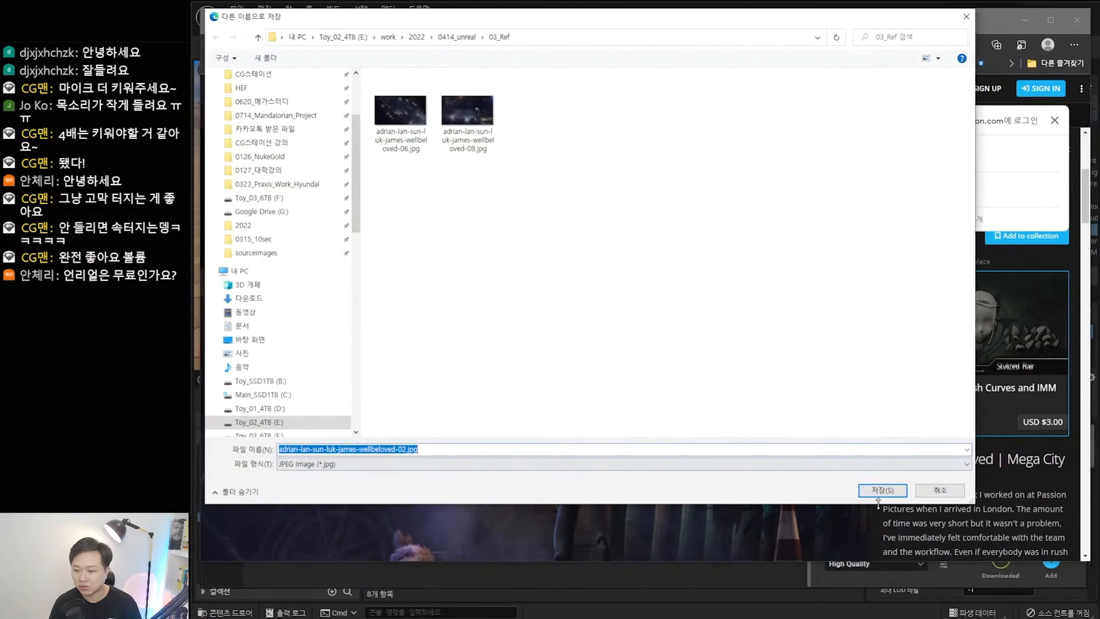
left_click(879, 502)
Return to the artwork search for "urban car" and look through the Need For Speed: Most Wanted (2013) artwork.
scroll(531, 294, "up", 3)
scroll(531, 295, "up", 2)
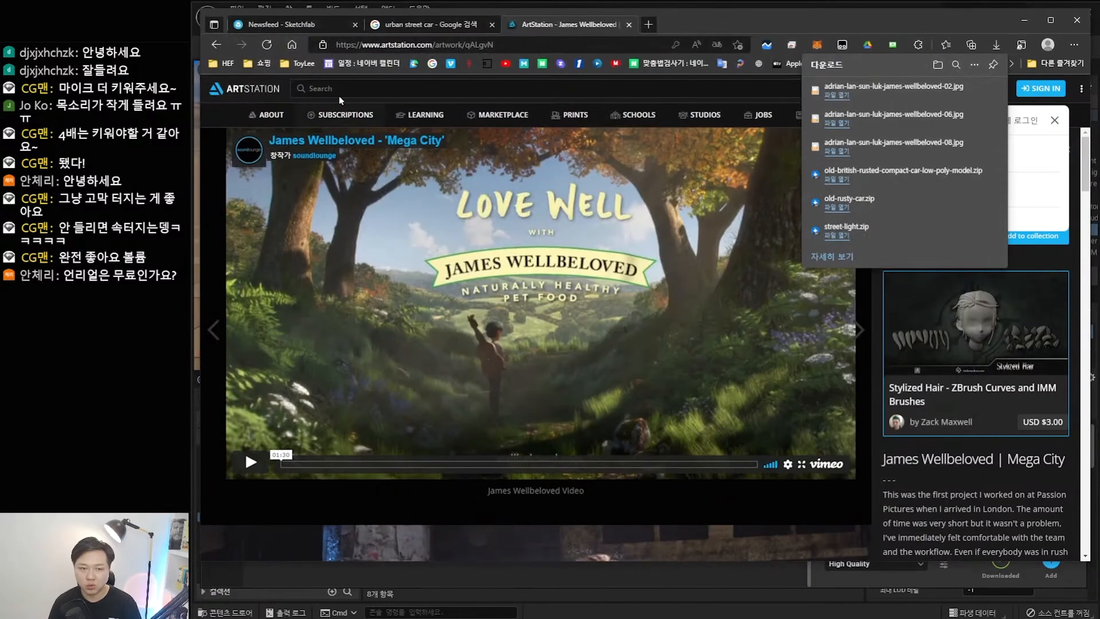
left_click(216, 45)
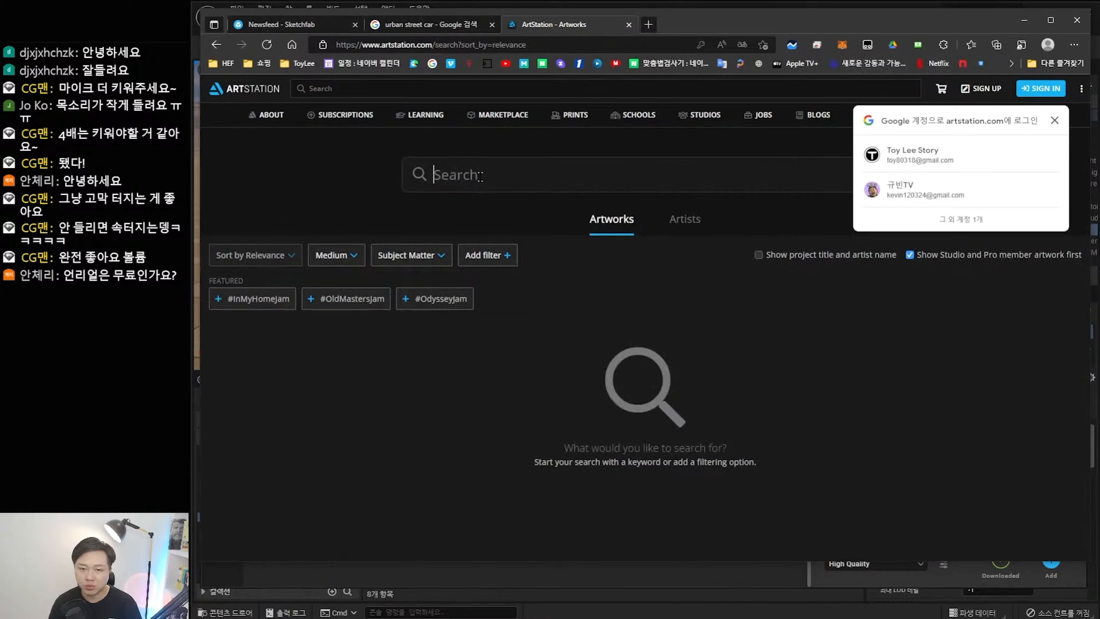
type("urban car")
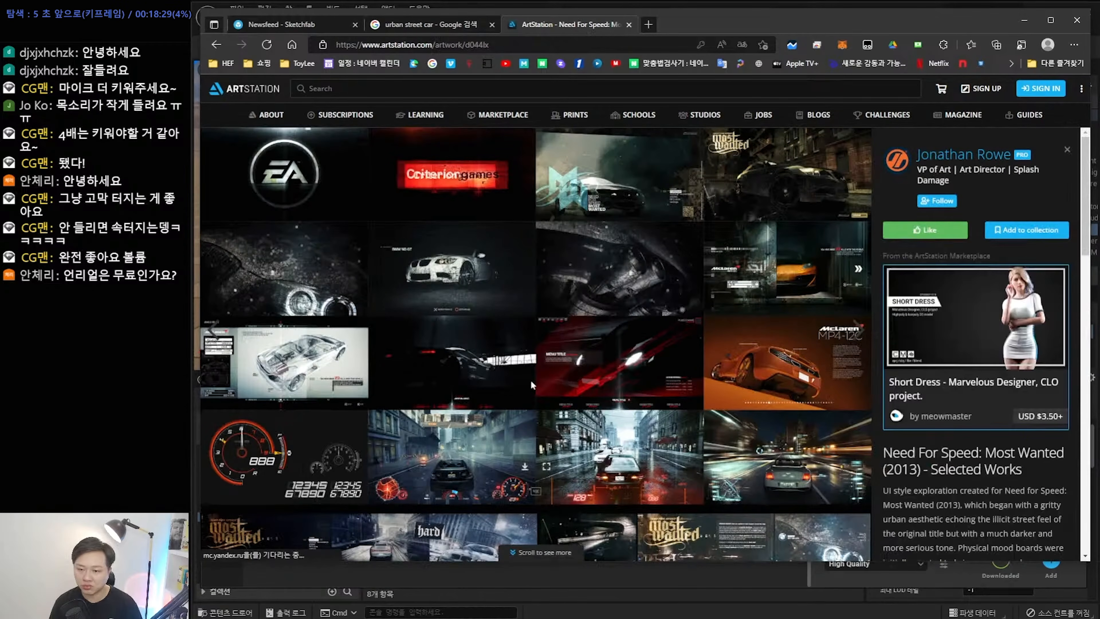
scroll(530, 379, "down", 5)
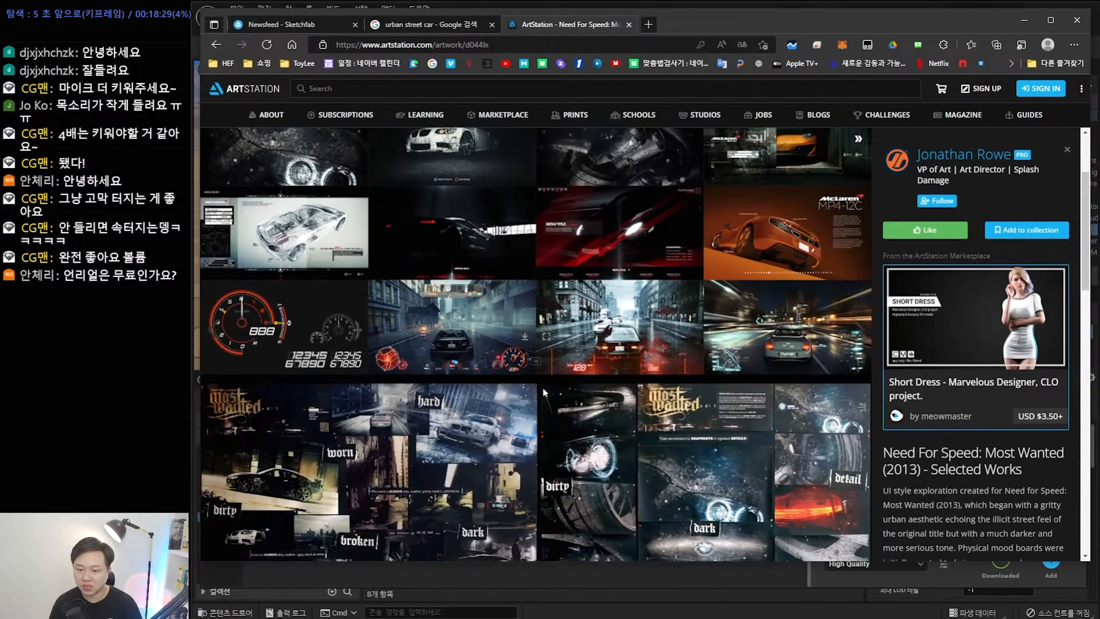
scroll(543, 392, "down", 5)
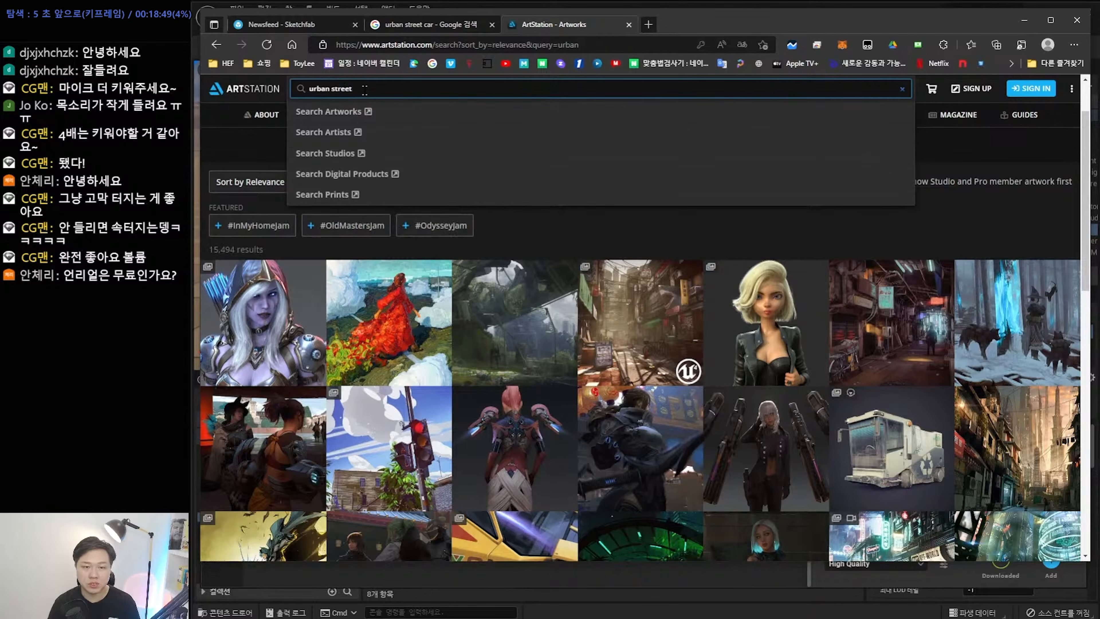
Find the Urban Street artwork by searching "urban street" and save its first alley render into the 03_Ref folder.
key("Return")
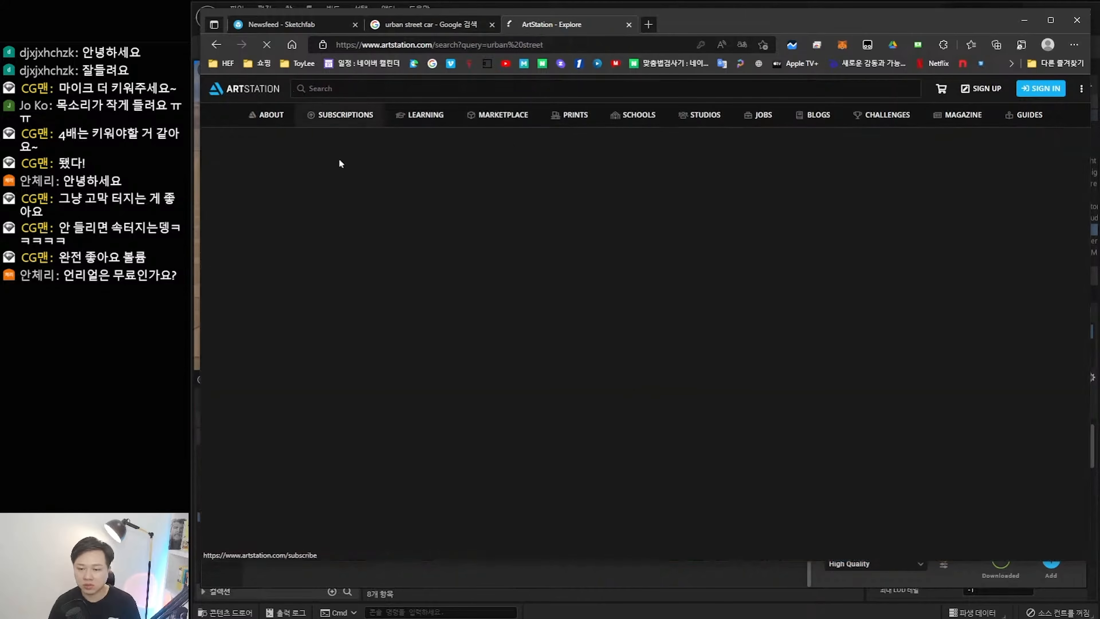
scroll(339, 392, "down", 2)
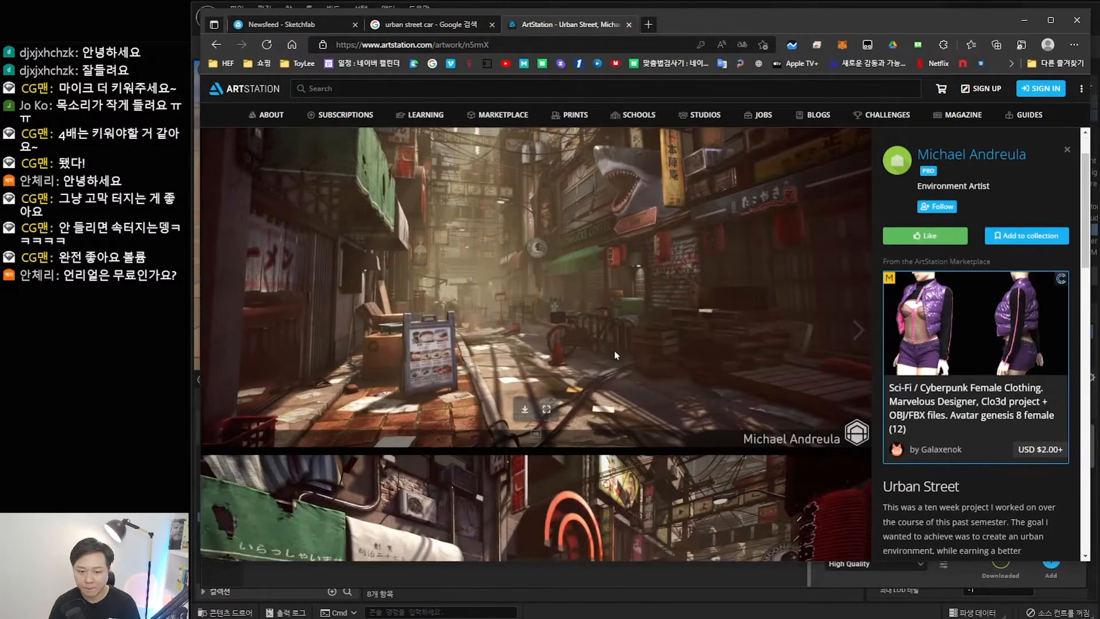
scroll(602, 363, "up", 1)
right_click(538, 325)
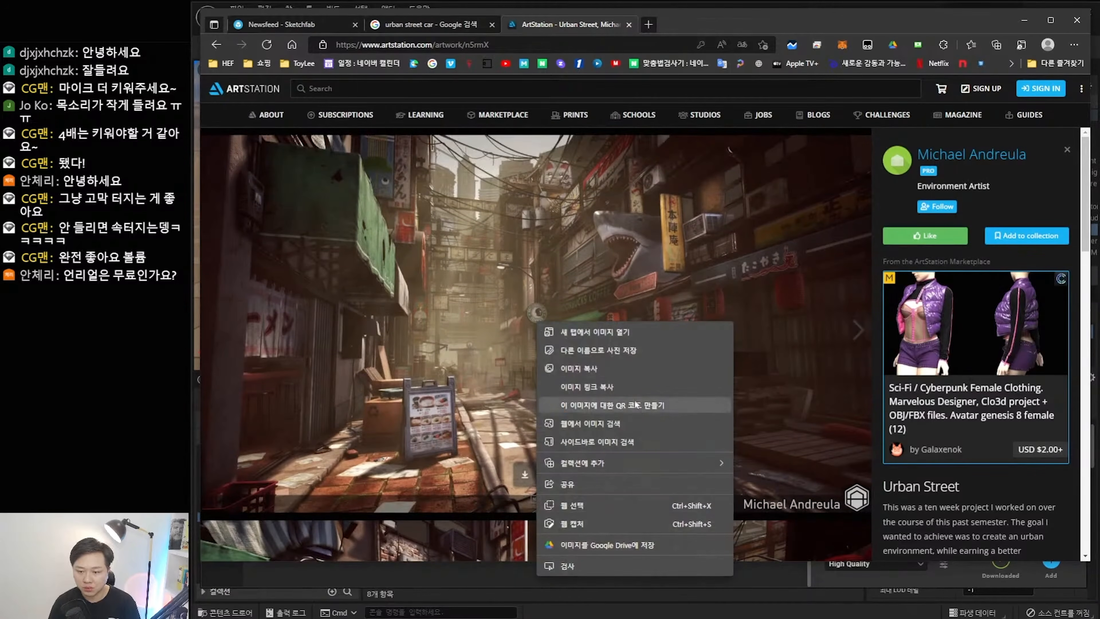
left_click(620, 354)
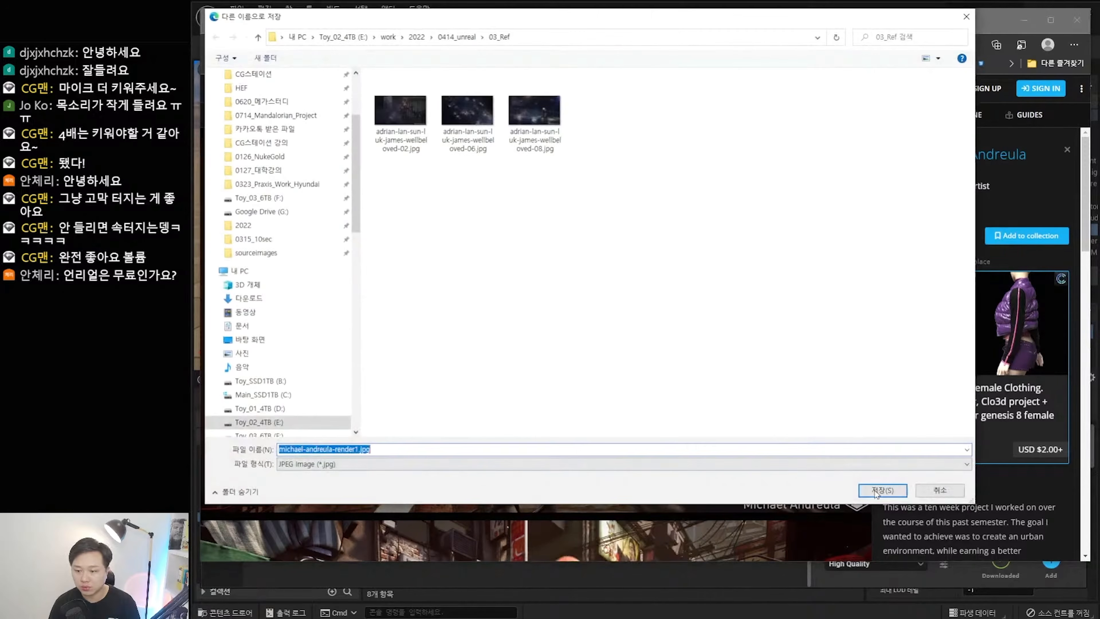
key("Return")
Look through the remaining Urban Street renders down to the Detailed Lighting Pass.
scroll(596, 413, "down", 6)
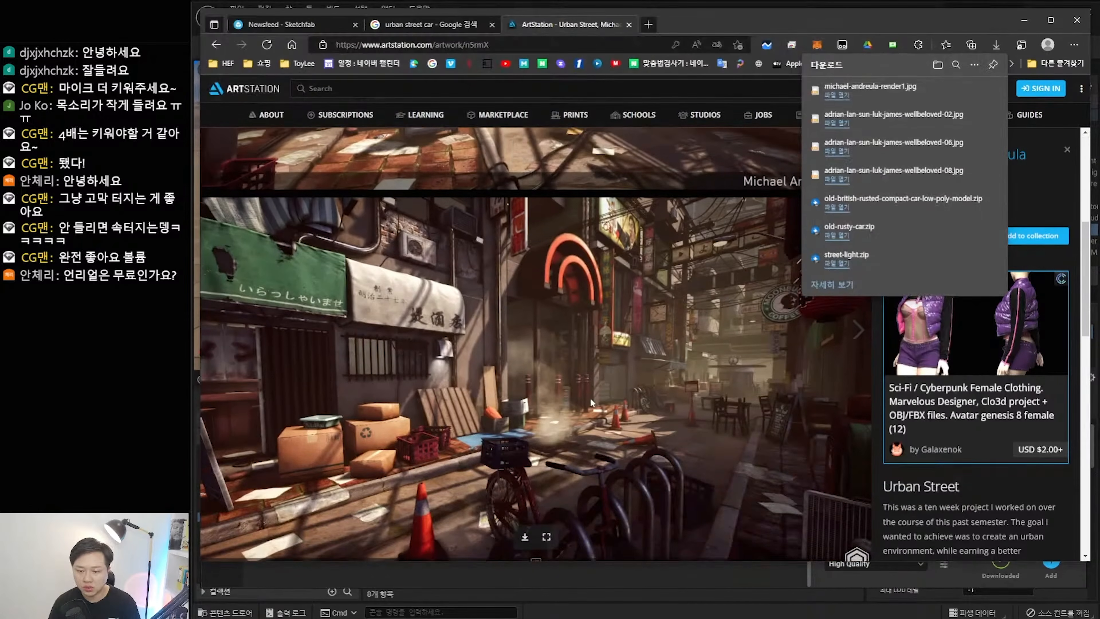
scroll(605, 378, "down", 2)
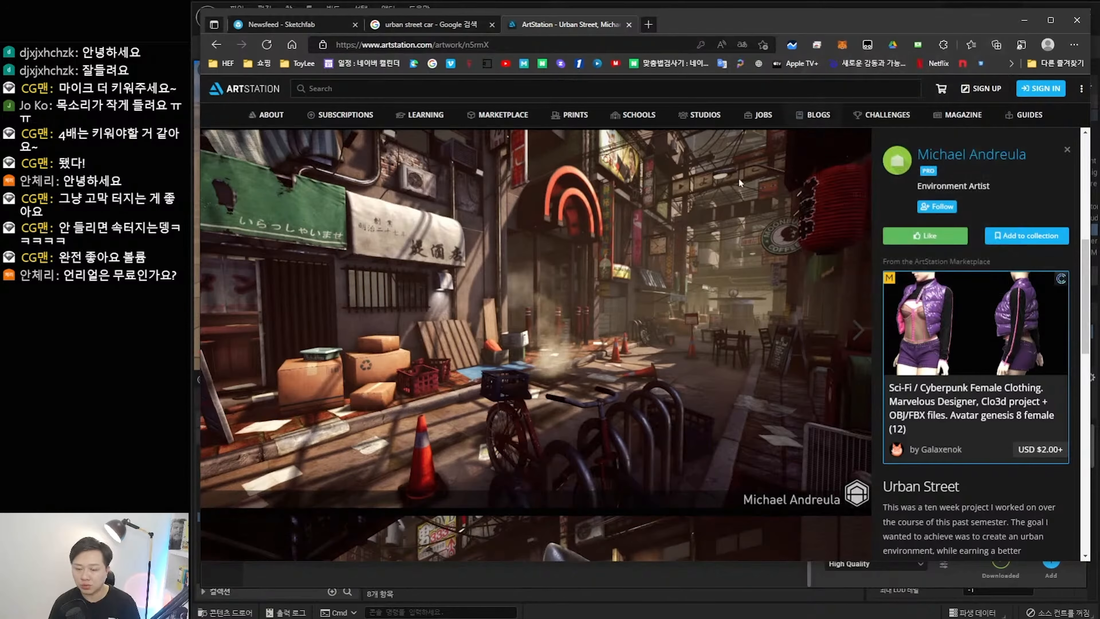
scroll(565, 333, "down", 7)
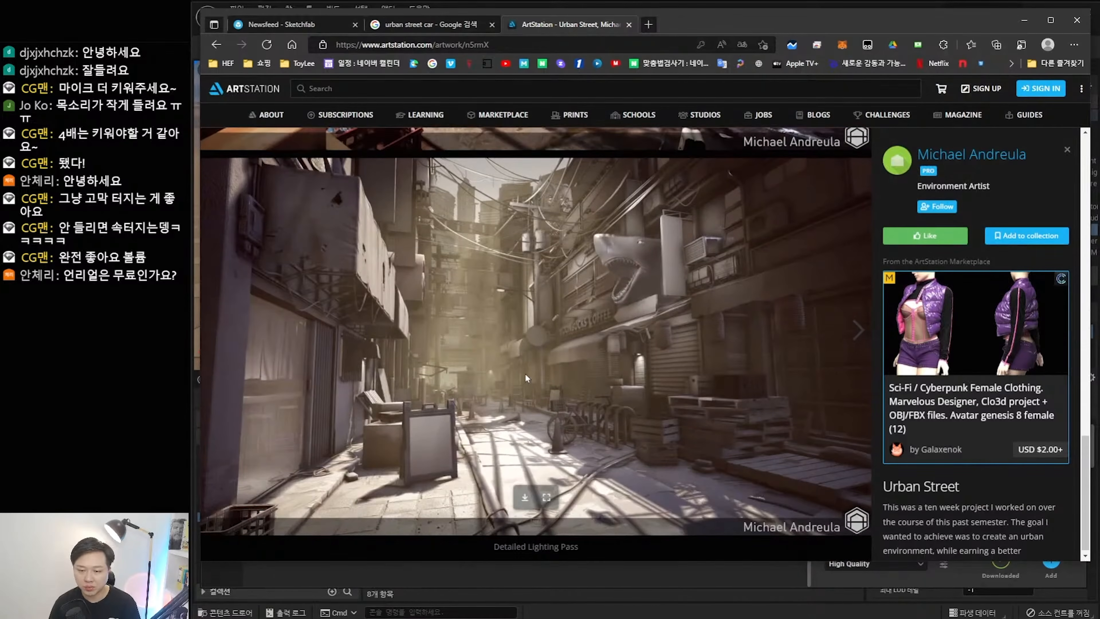
Finish looking through the Urban Street renders and save the yellow taxi image from the Oniric Urban street artwork into the 03_Ref folder.
scroll(521, 377, "down", 7)
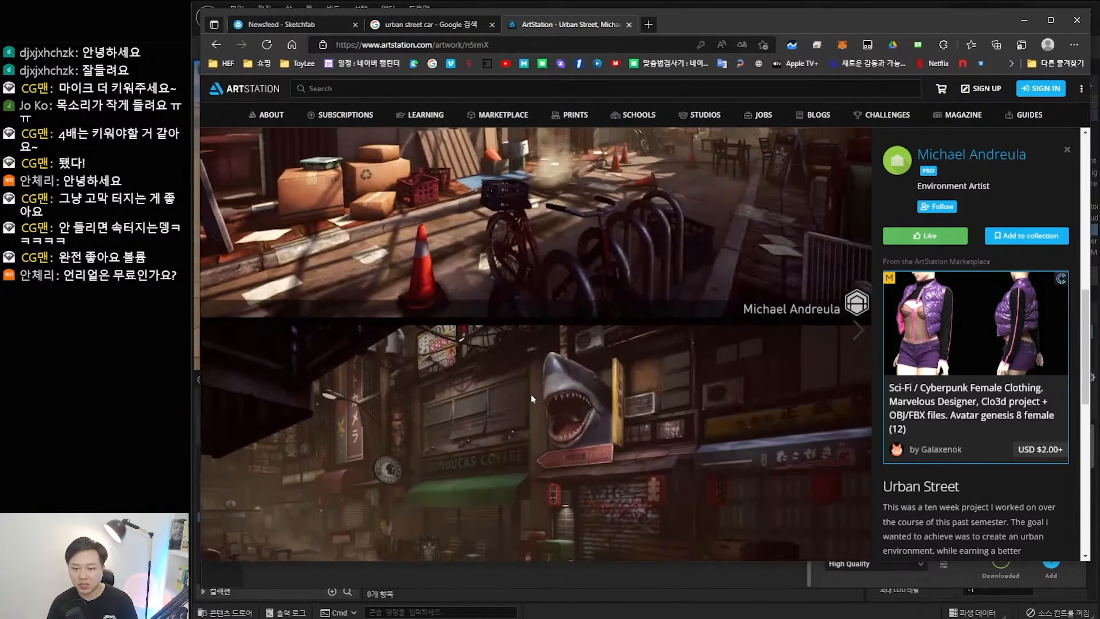
scroll(506, 395, "down", 3)
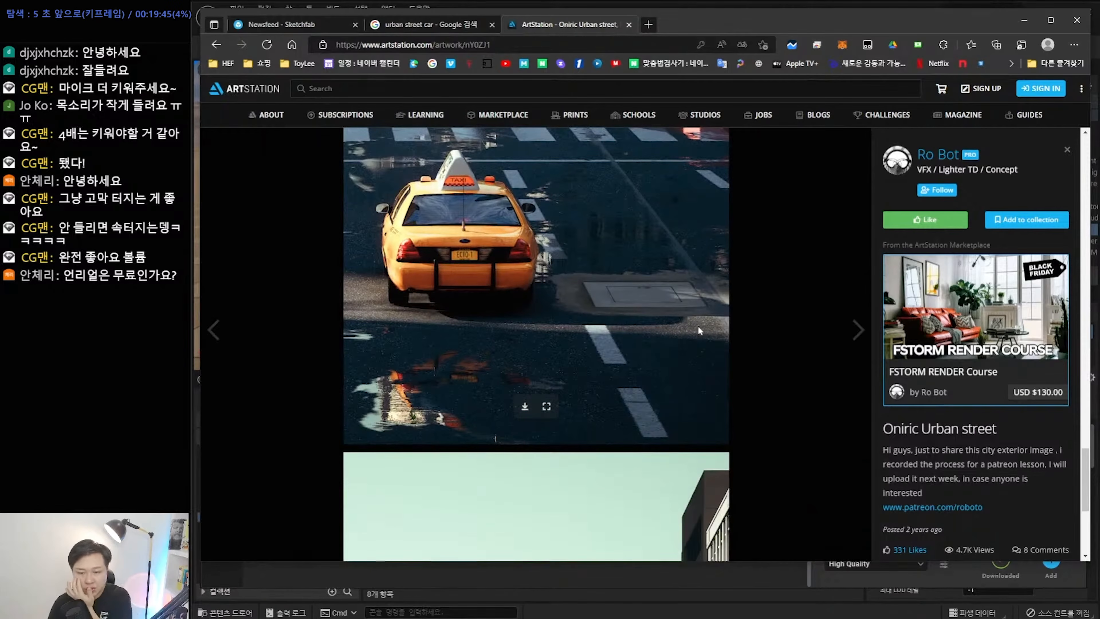
scroll(586, 323, "up", 2)
right_click(580, 347)
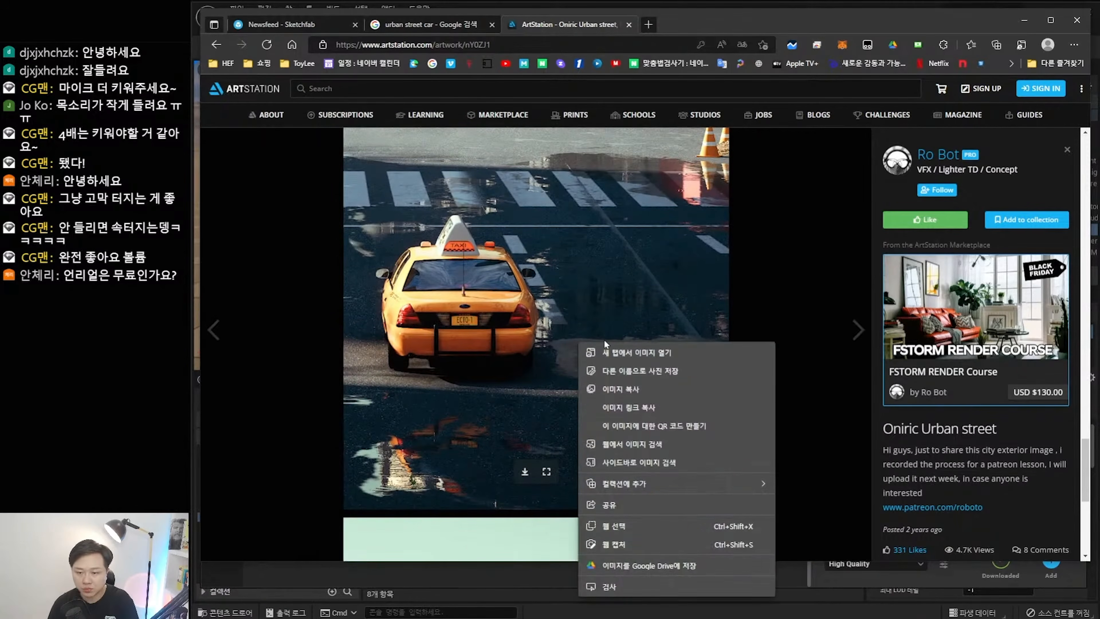
left_click(678, 371)
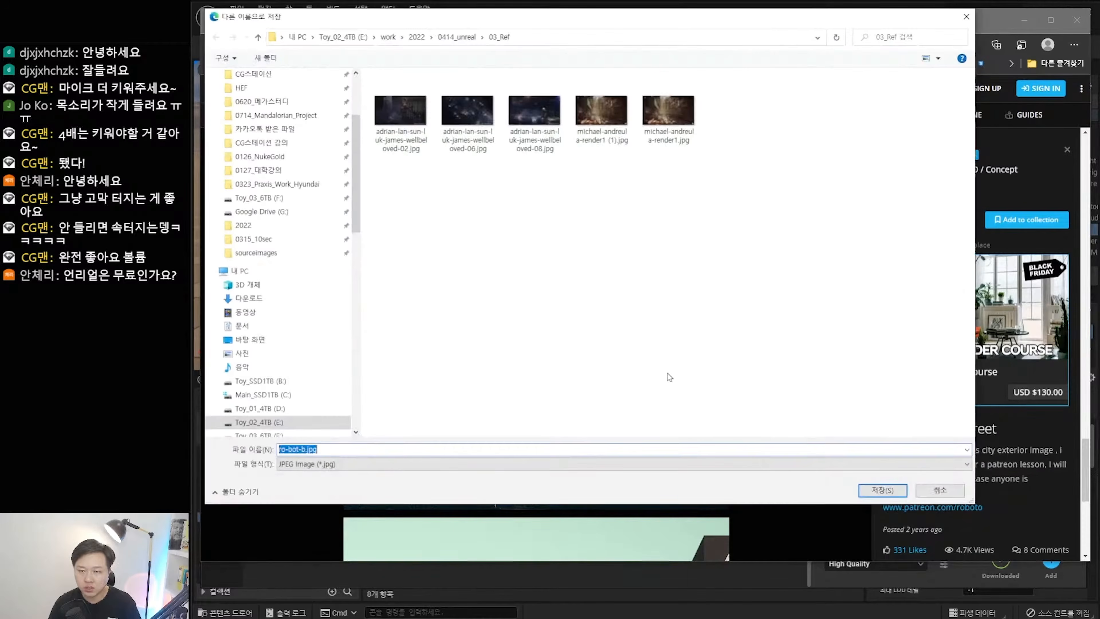
key("Return")
Search the artworks for "urban street", look through the results, and search for "urban back street" as well.
left_click(216, 45)
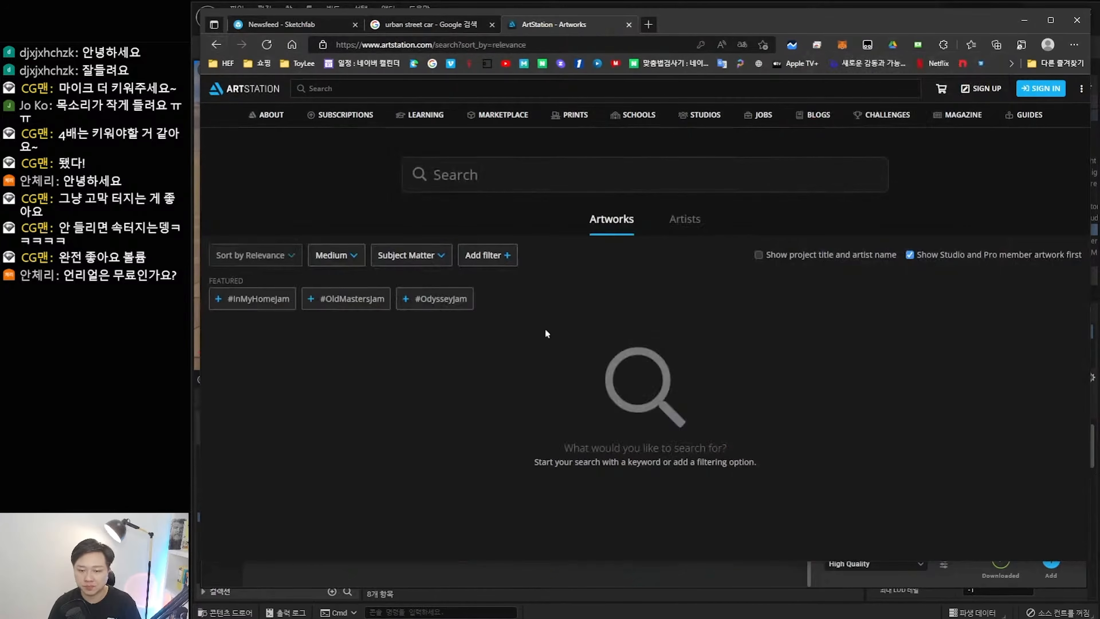
left_click(471, 169)
type("urban street")
key("Return")
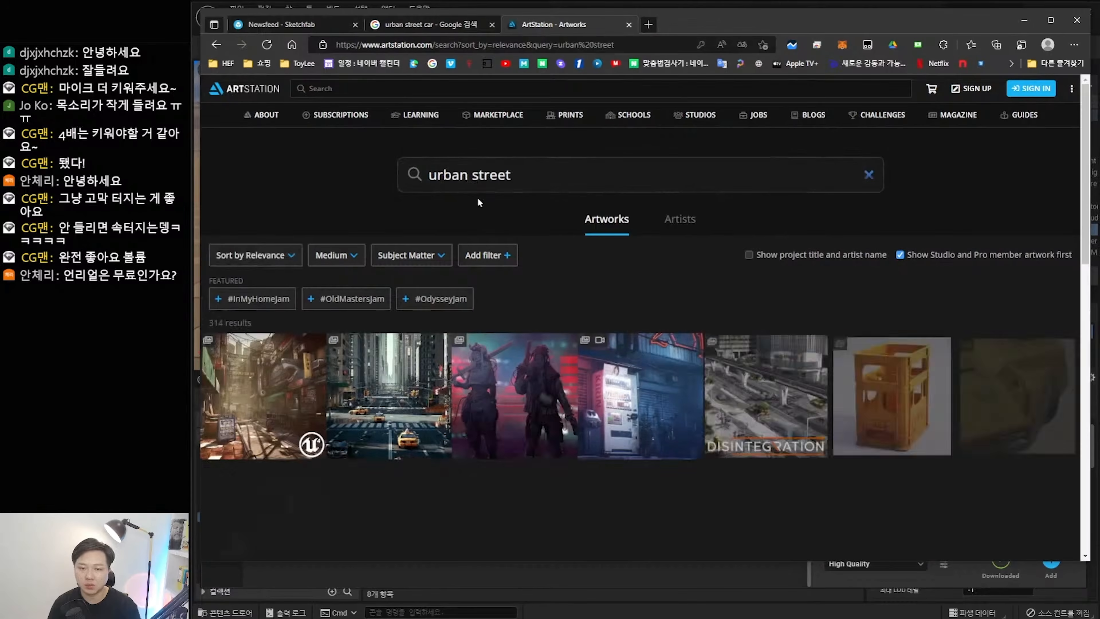
scroll(574, 374, "down", 10)
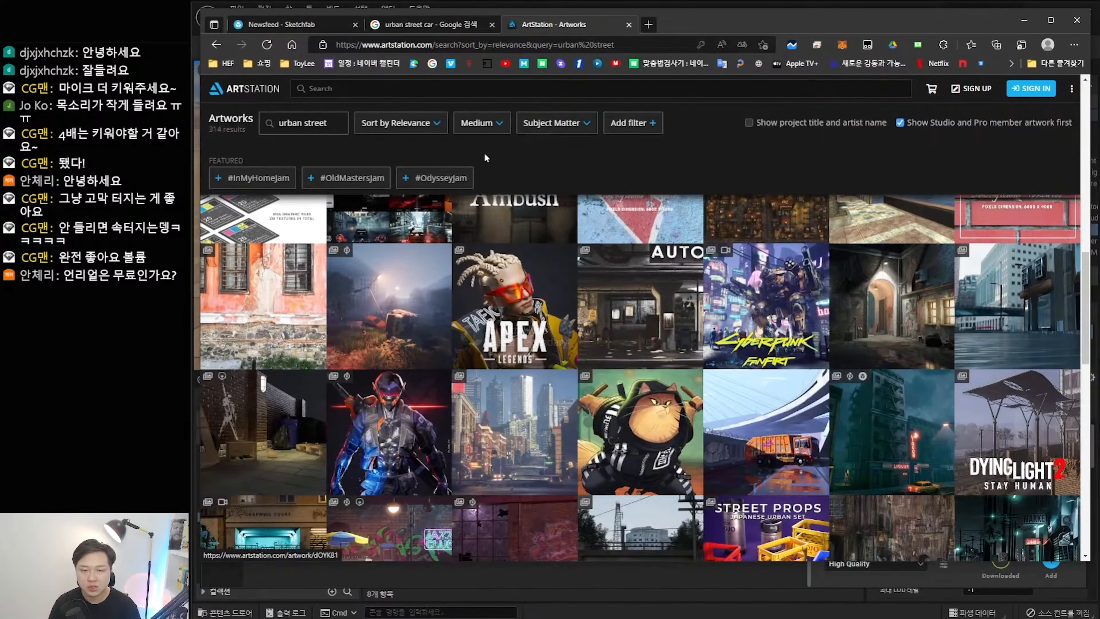
left_click(369, 89)
key("Return")
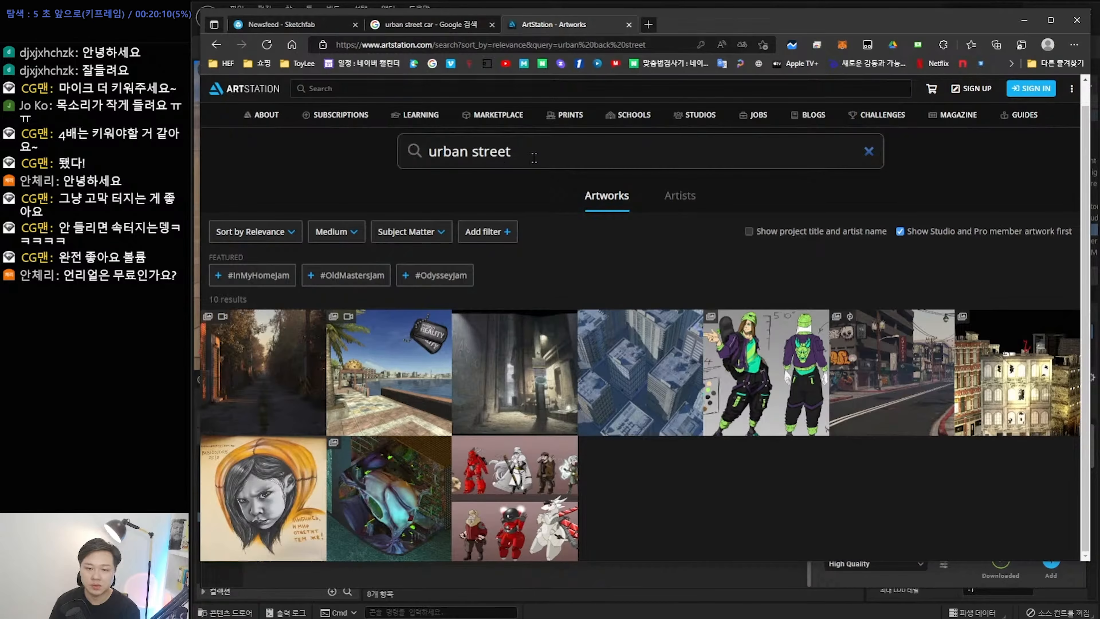
Save the first Night urban moods render as ro-bot-night-city-ru-lut-36.jpg and look through the artwork's other color variations.
left_click(533, 364)
right_click(533, 364)
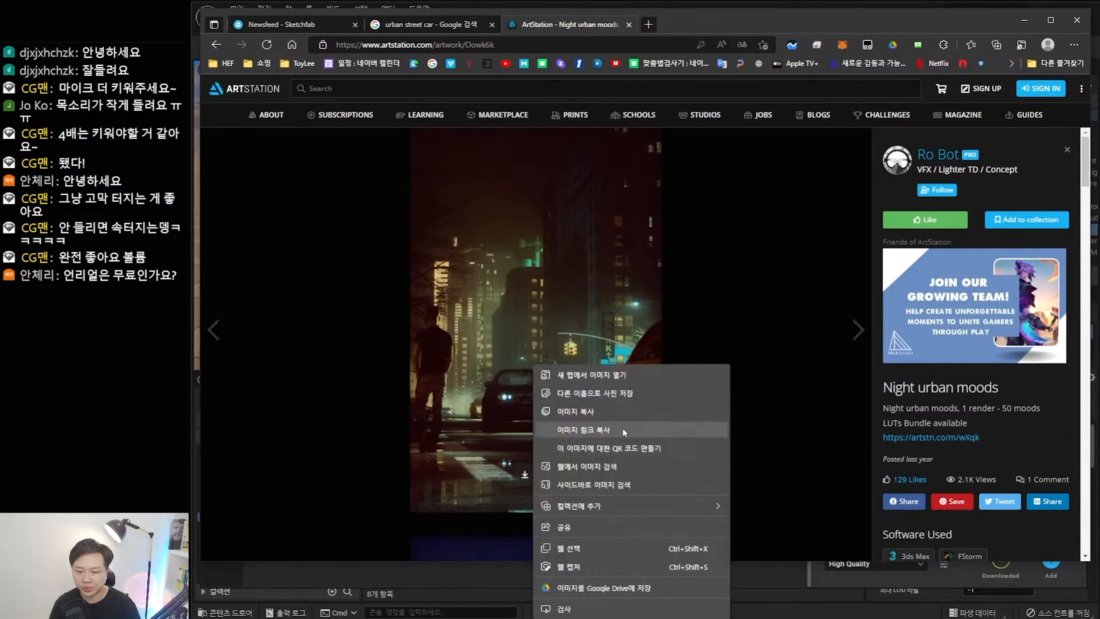
left_click(618, 393)
key("Return")
scroll(611, 435, "down", 2)
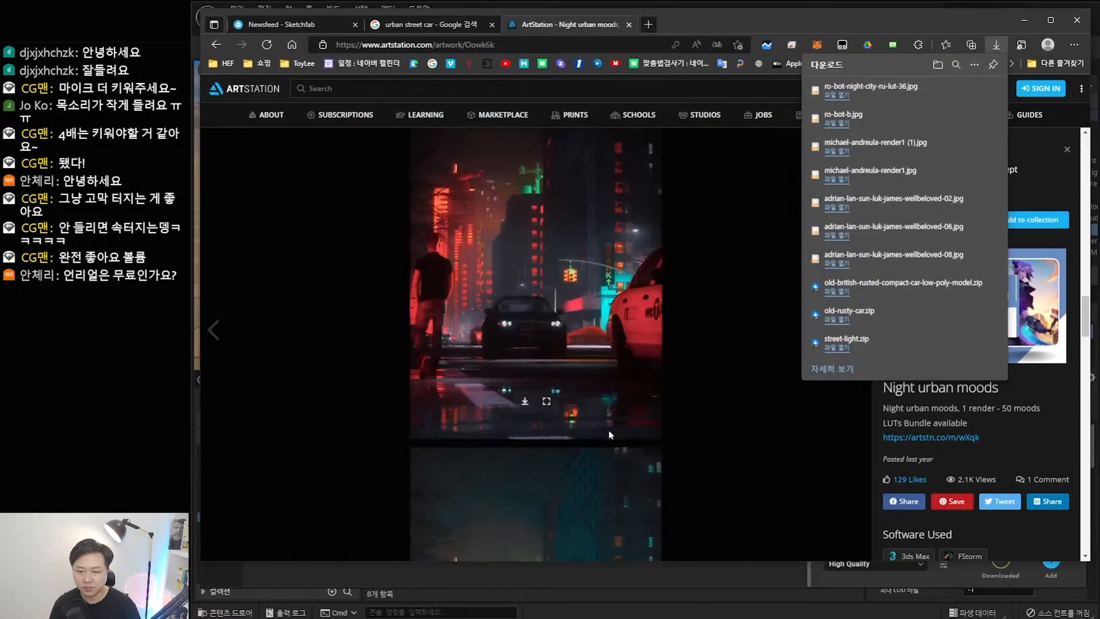
scroll(609, 432, "down", 4)
scroll(608, 428, "down", 6)
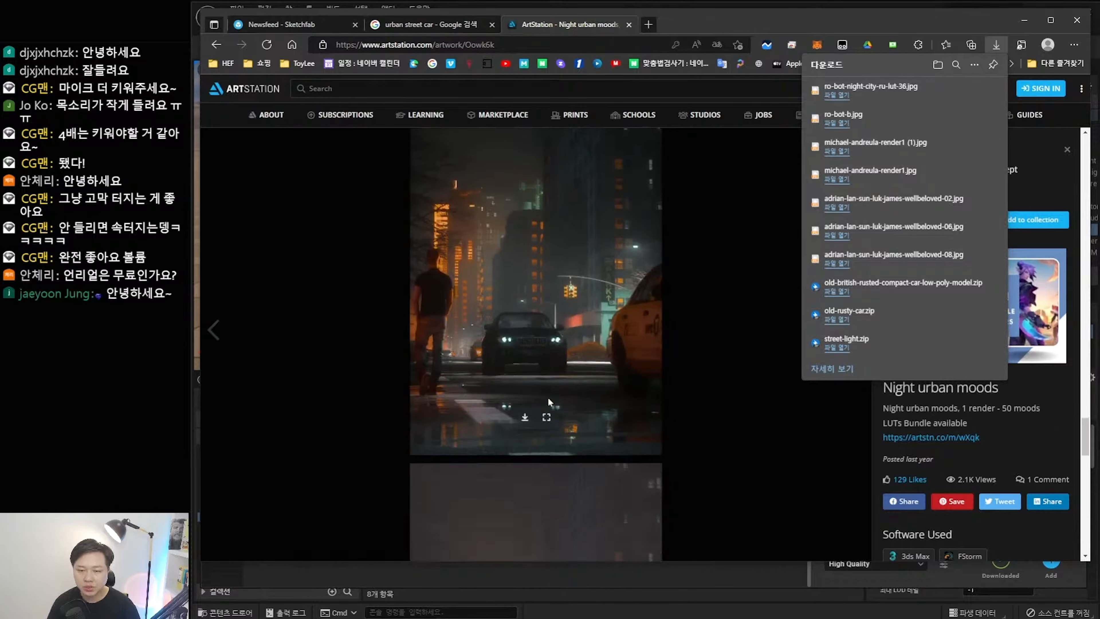
scroll(582, 435, "down", 8)
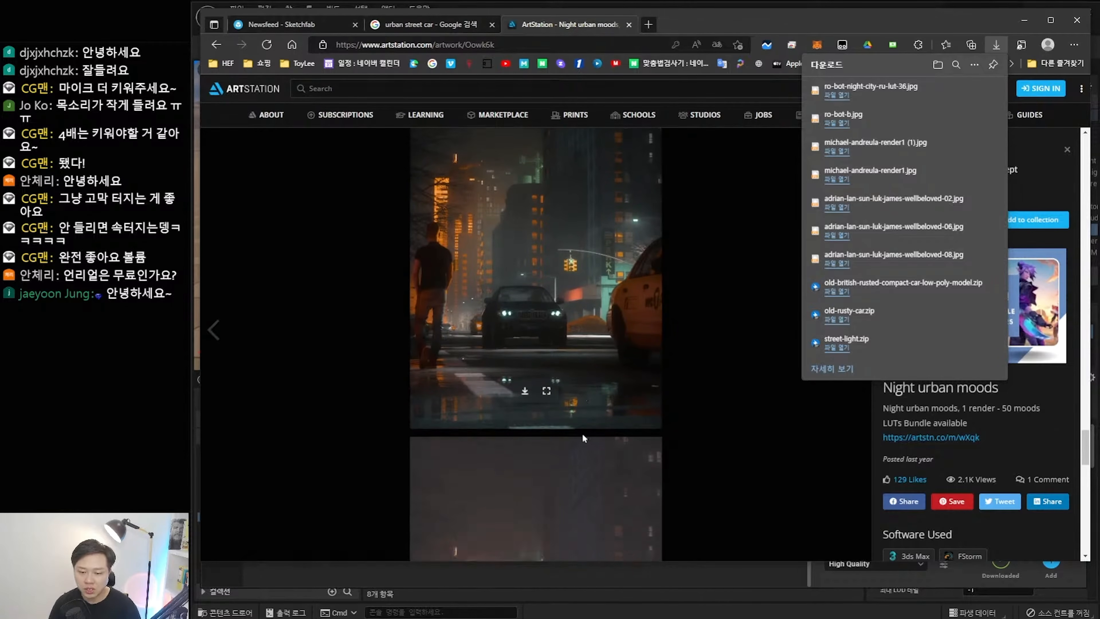
Shorten the artwork search from "urban street car" to "urban" and look through the results.
left_click_drag(472, 176, 633, 180)
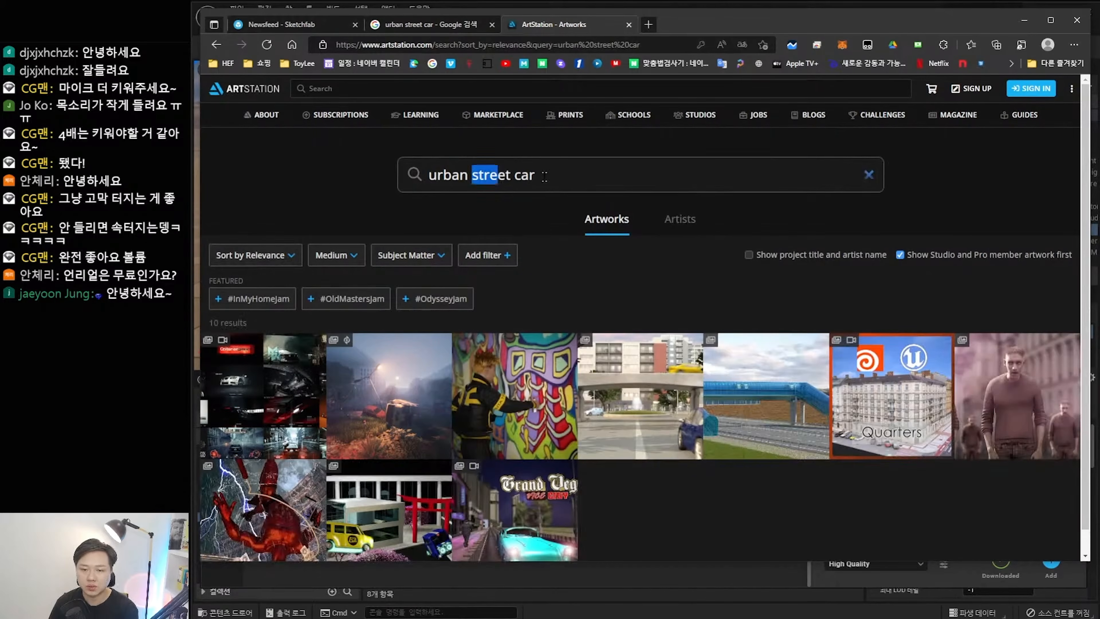
key("BackSpace")
key("Return")
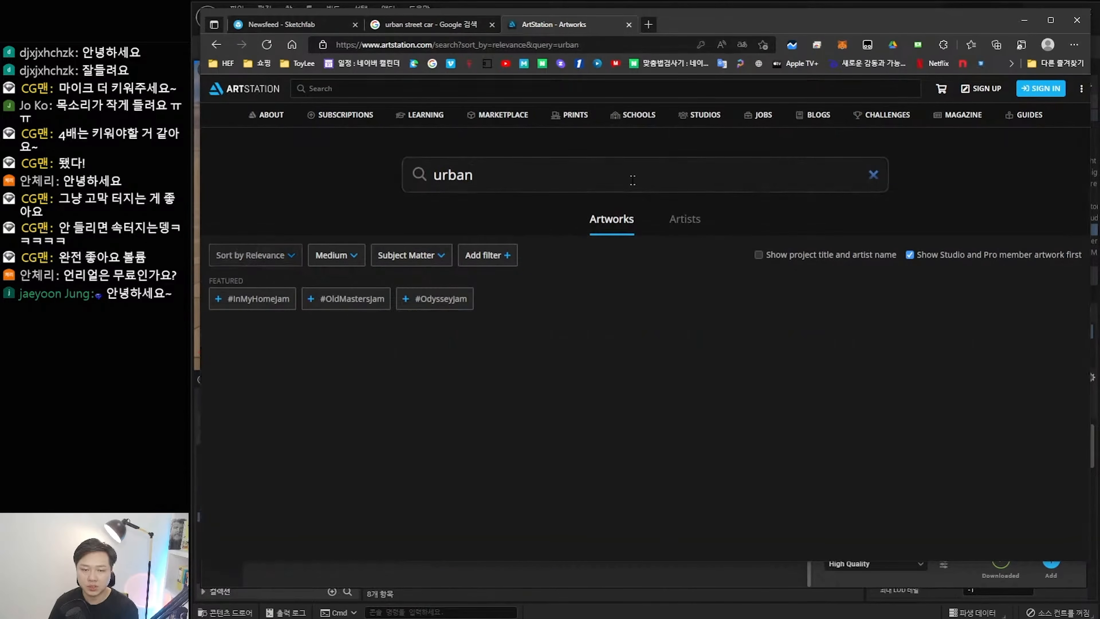
scroll(642, 366, "down", 3)
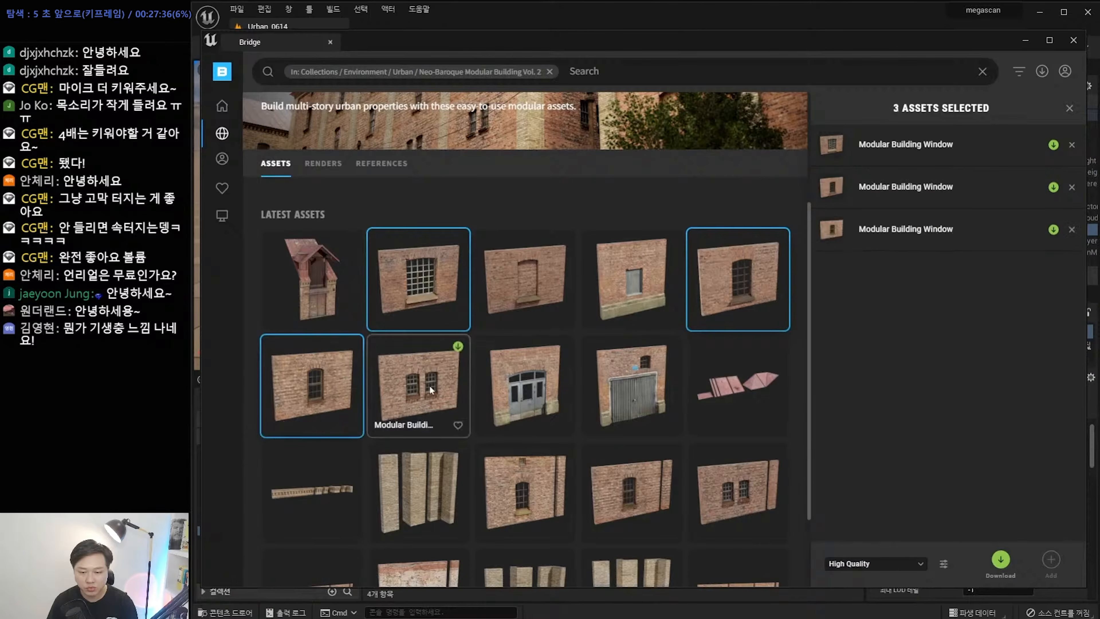
In Bridge, add the double window, doors, wall kits and pillar kits of Neo-Baroque Modular Building Vol. 2 to the selection and download it in High Quality.
left_click(417, 384, "ctrl")
left_click(534, 401, "ctrl")
left_click(635, 396, "ctrl")
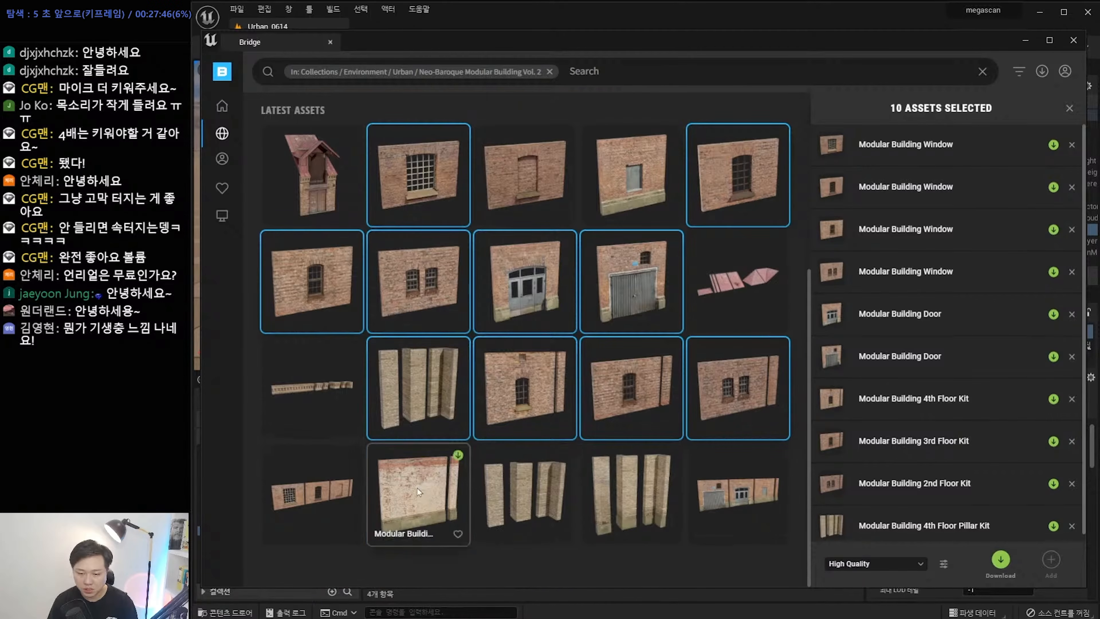
left_click(417, 493, "ctrl")
left_click(525, 493, "ctrl")
left_click(631, 494, "ctrl")
left_click(312, 493, "ctrl")
left_click(738, 494, "ctrl")
left_click(1000, 558)
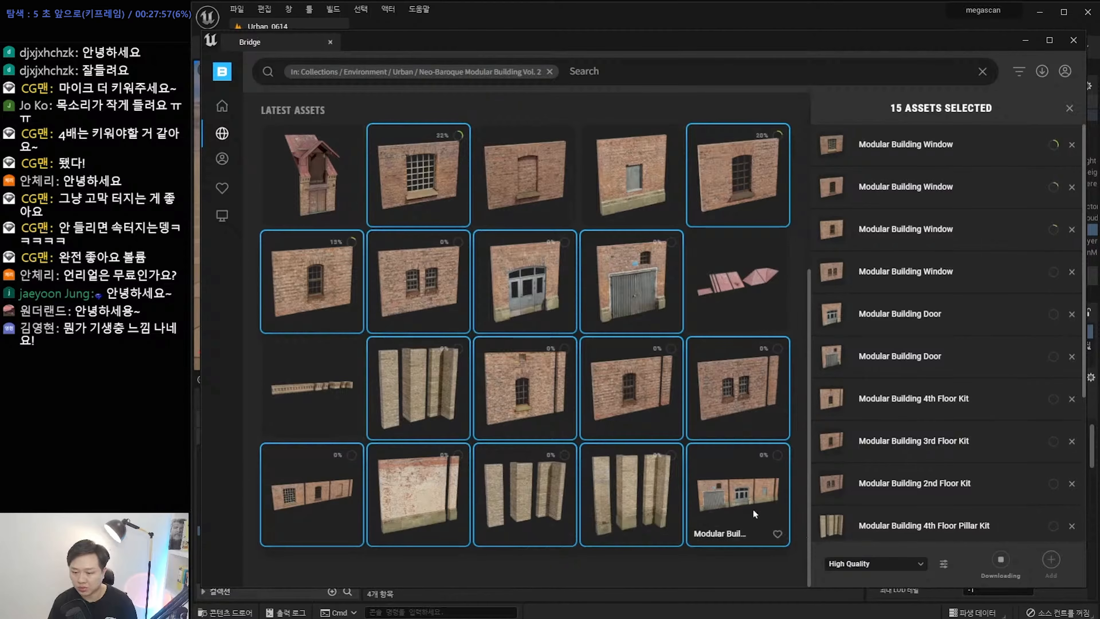
Set the download quality to Nanite and download the 15 selected modular building assets again.
scroll(754, 513, "up", 4)
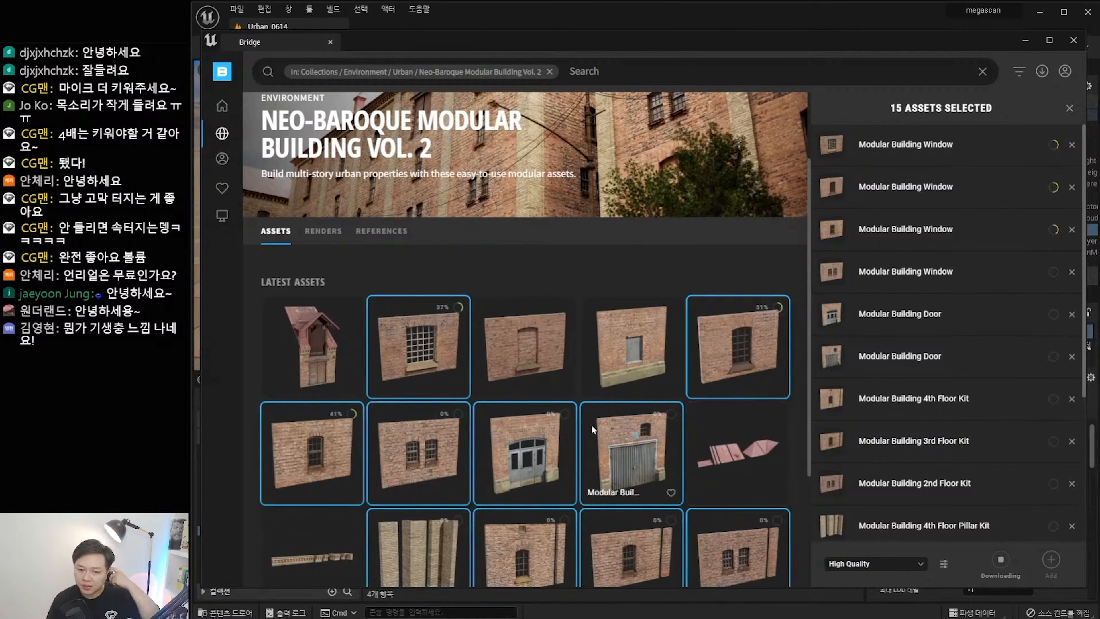
scroll(554, 419, "down", 3)
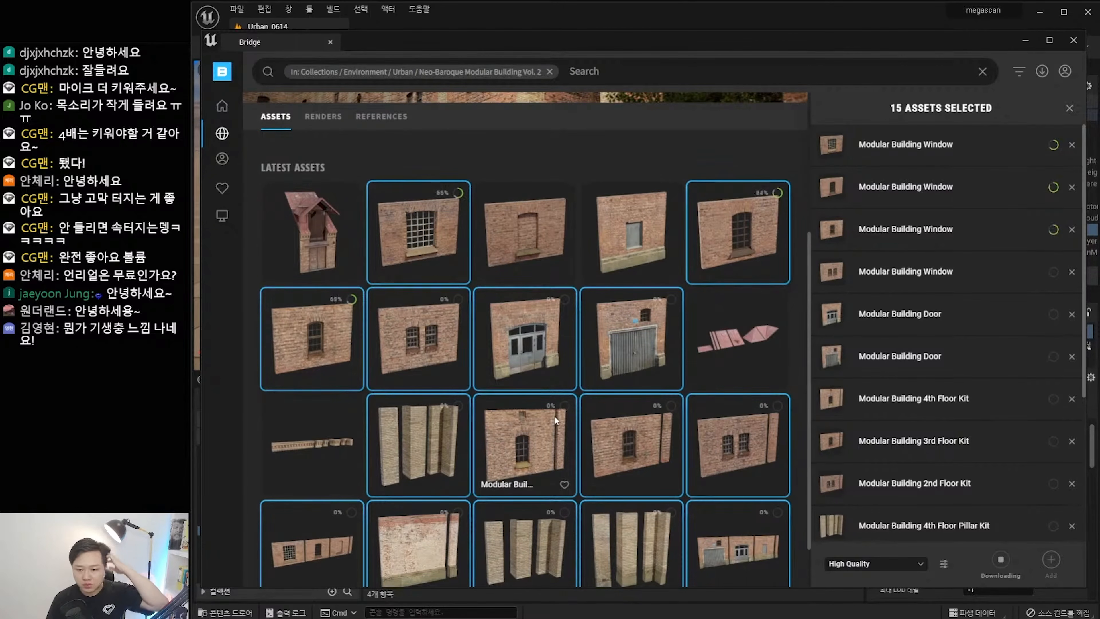
left_click(914, 563)
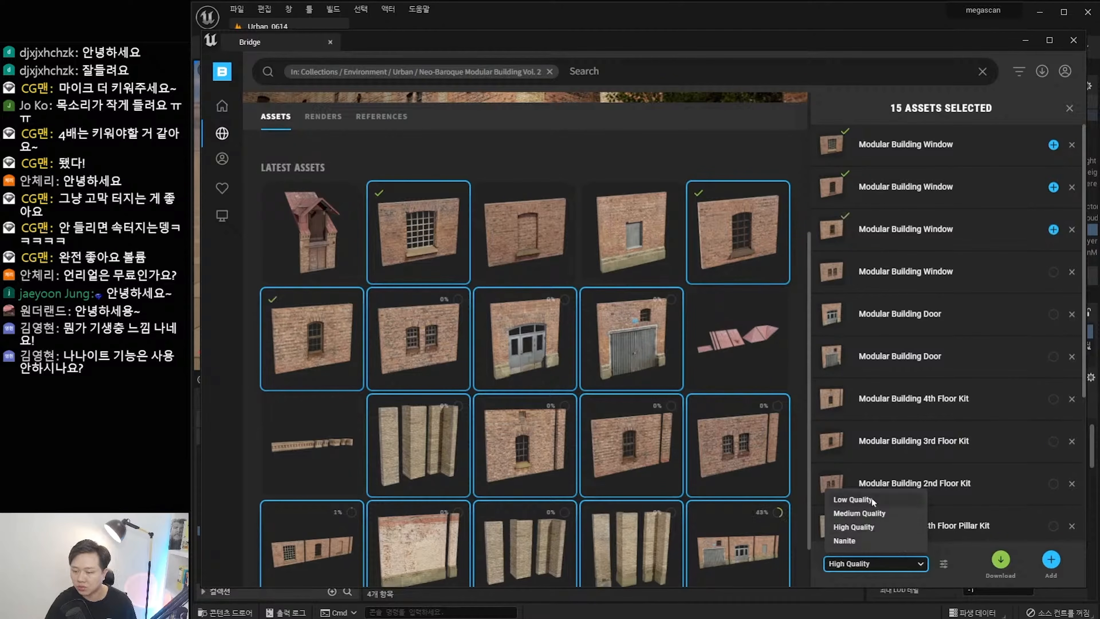
left_click(874, 541)
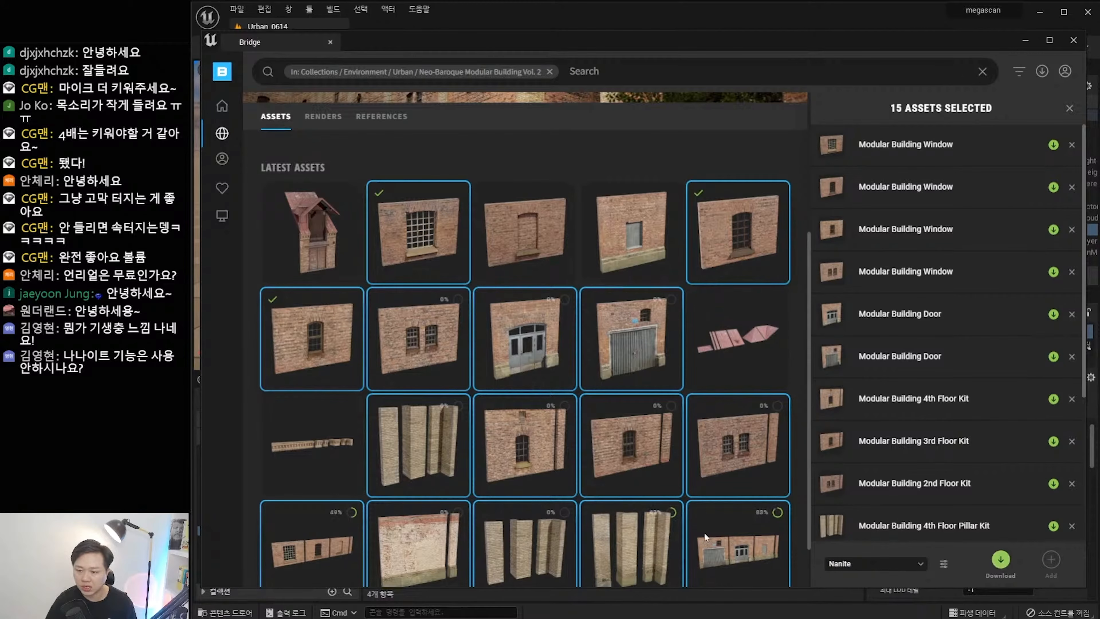
left_click(893, 564)
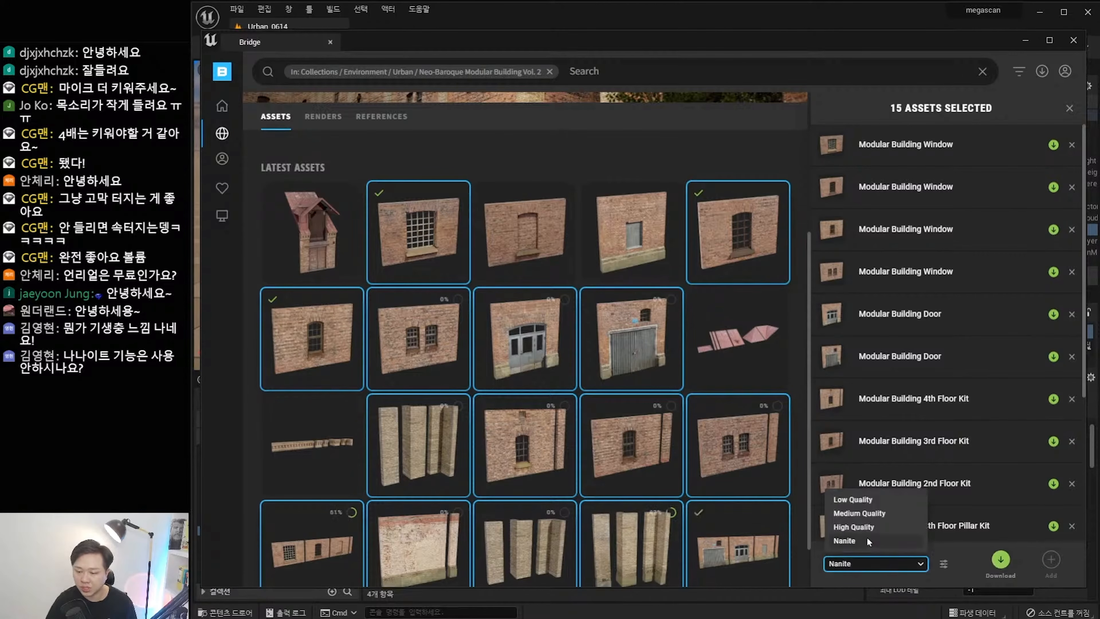
left_click(868, 542)
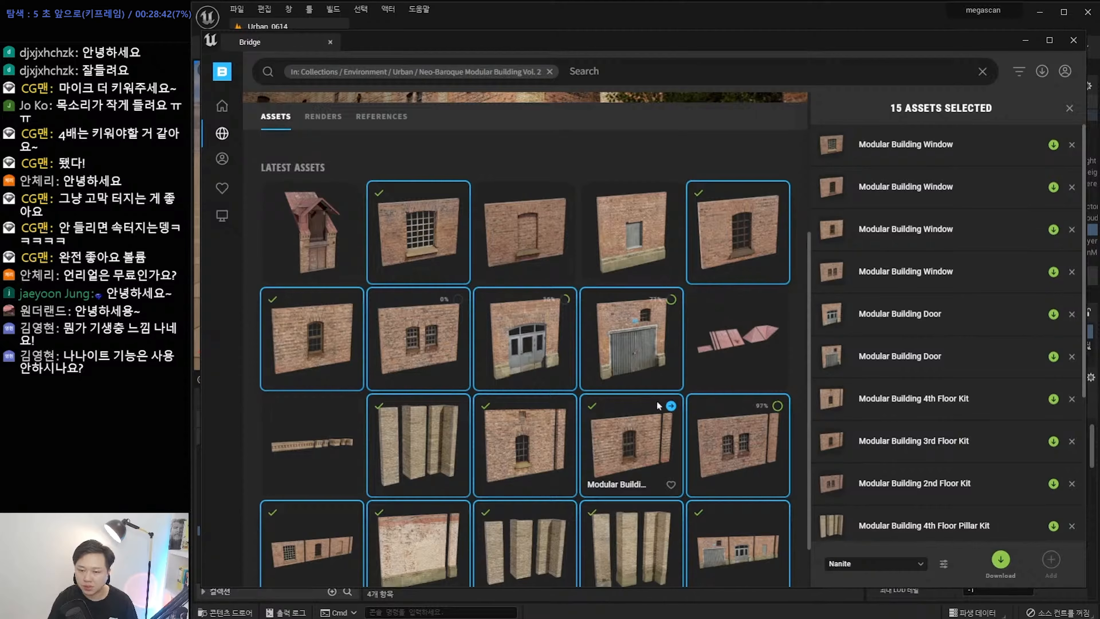
scroll(658, 405, "down", 1)
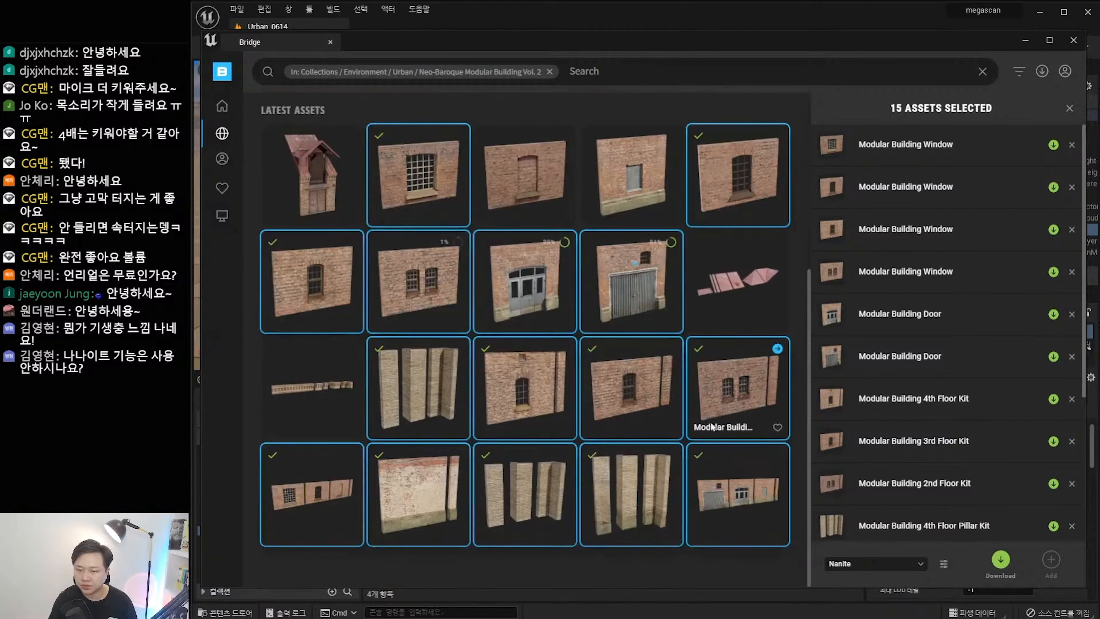
scroll(712, 427, "up", 1)
scroll(704, 463, "down", 1)
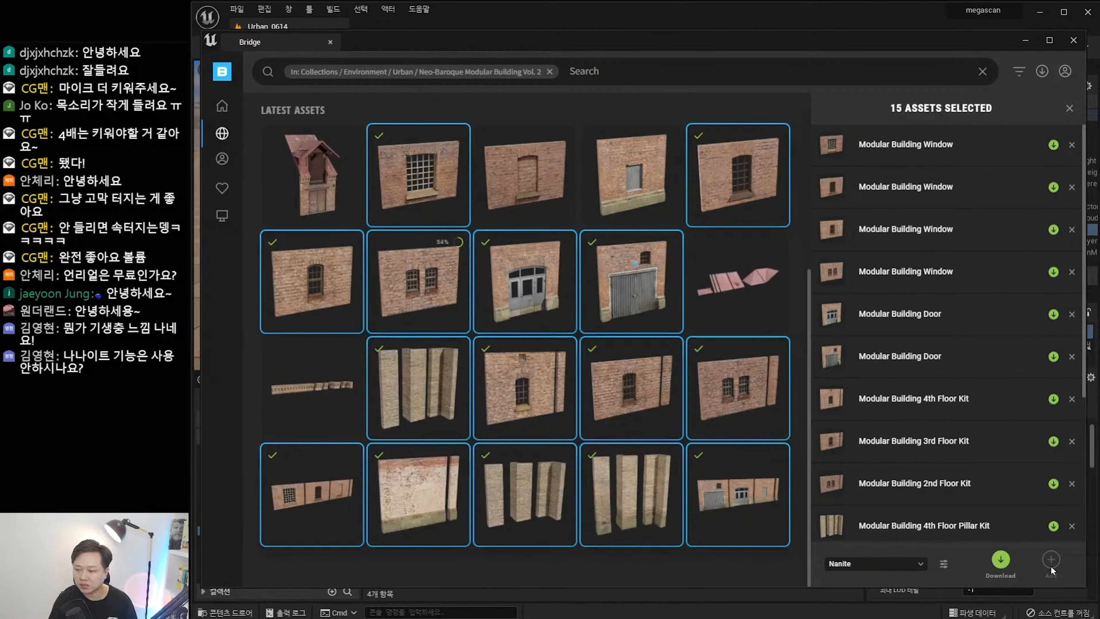
left_click(1002, 561)
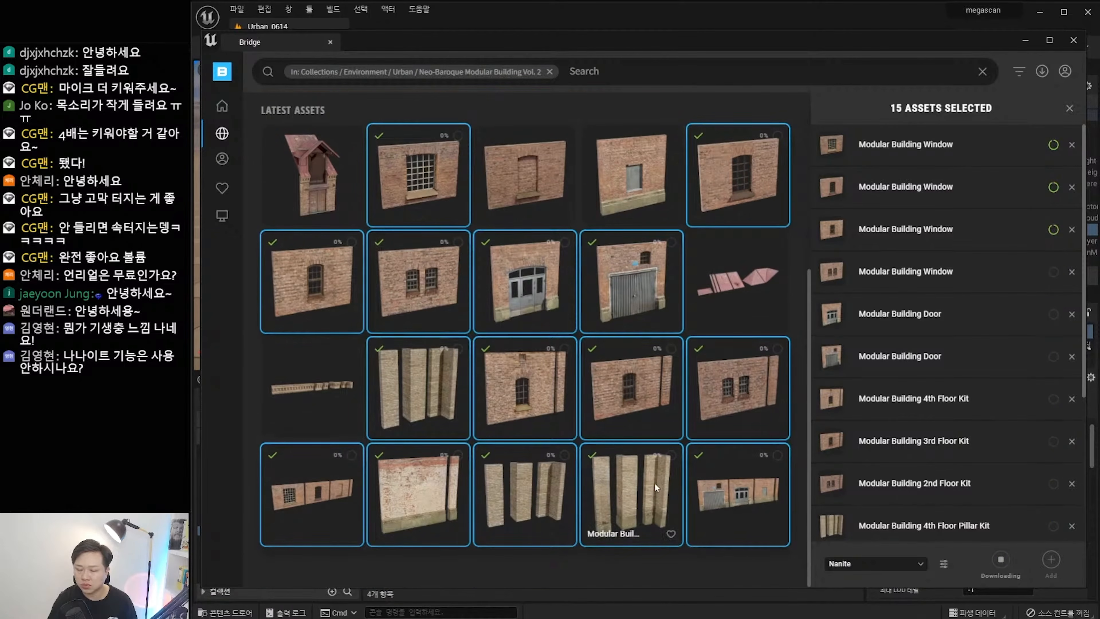
scroll(650, 453, "up", 3)
scroll(650, 450, "down", 2)
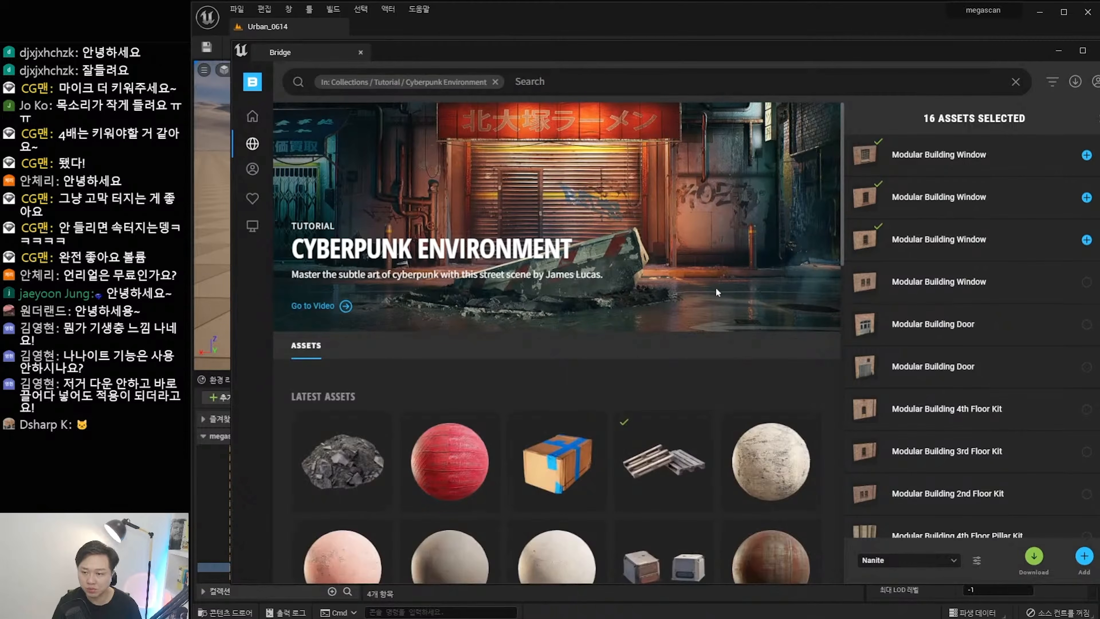
Look through the assets of the Cyberpunk Environment tutorial collection and activate the asset search on the Bridge home page.
scroll(578, 366, "down", 10)
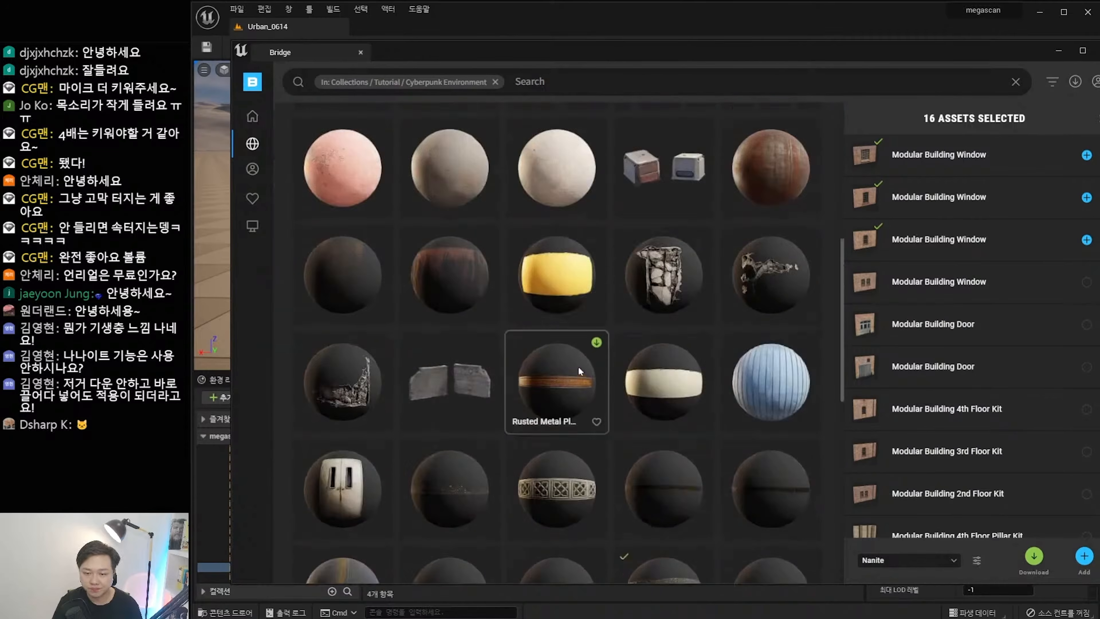
scroll(585, 364, "up", 10)
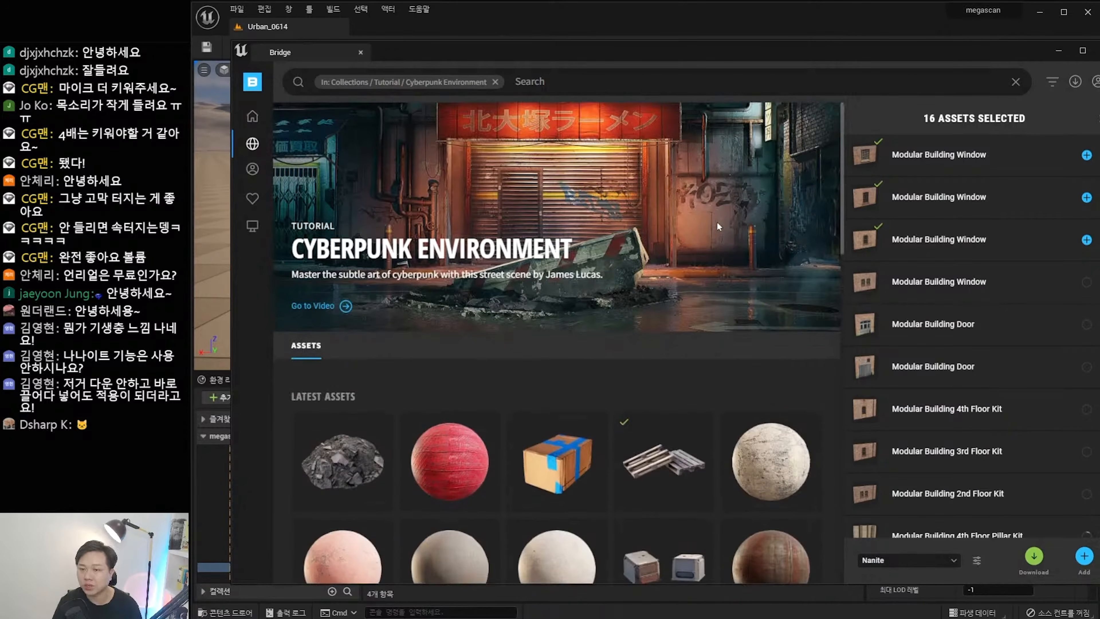
scroll(599, 405, "down", 10)
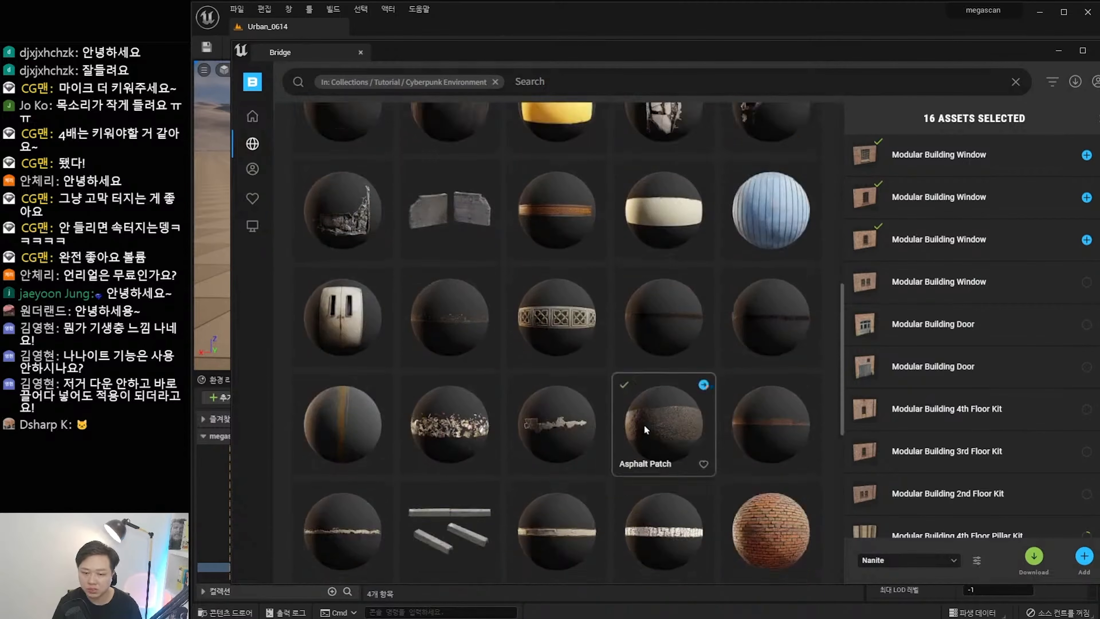
scroll(576, 438, "down", 5)
scroll(572, 447, "up", 10)
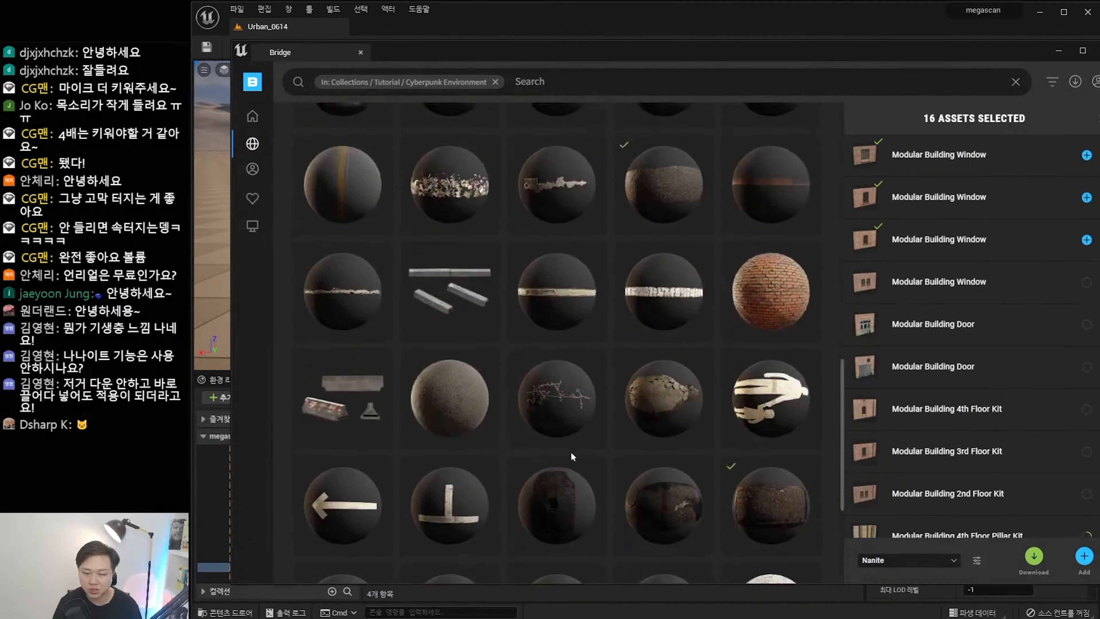
scroll(573, 446, "up", 10)
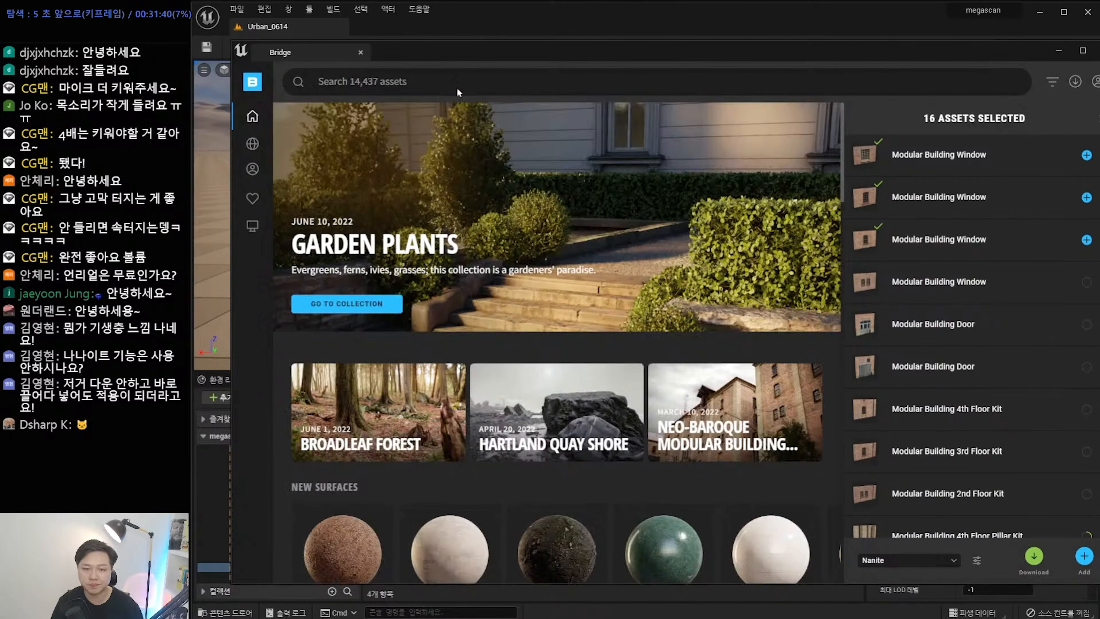
left_click(450, 83)
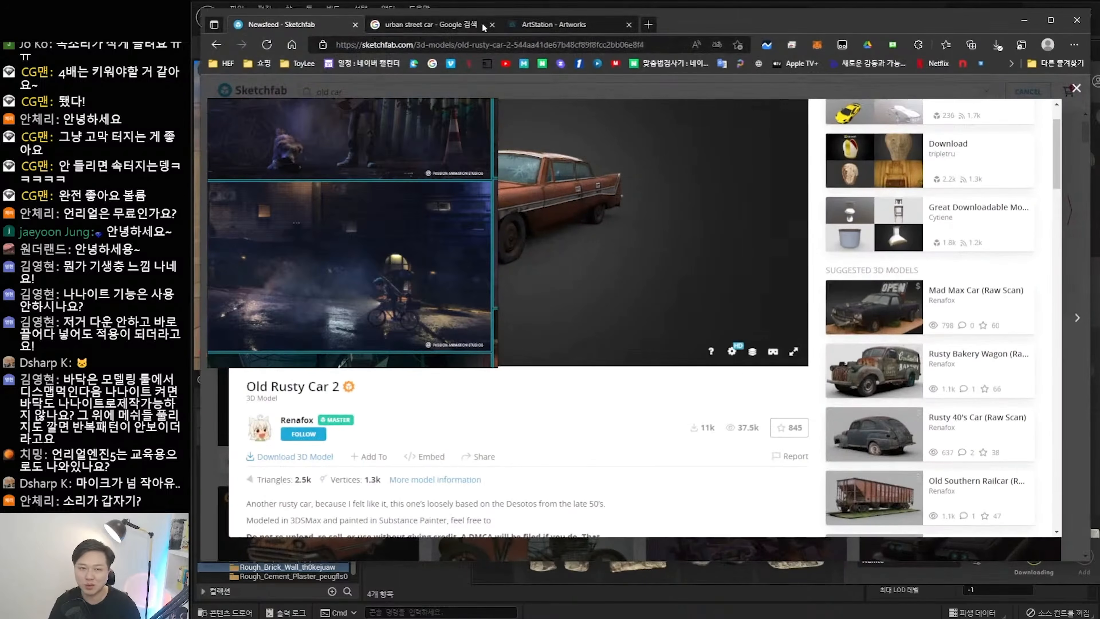
Switch to the Google image results for "urban street car" in the browser and move the floating reference board out of the way.
left_click(480, 26)
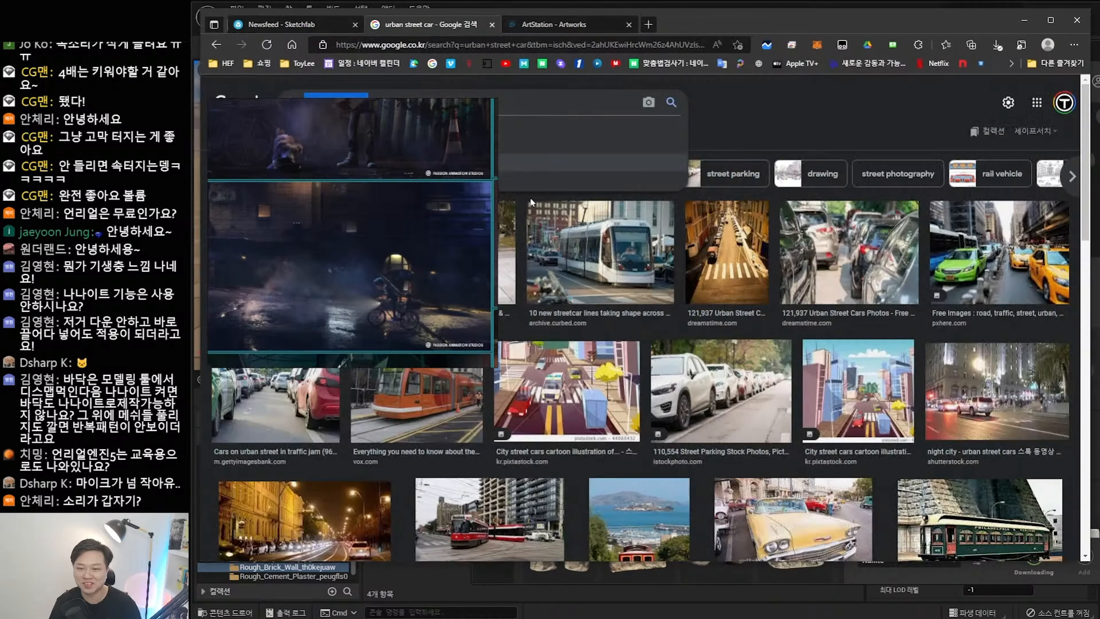
right_click_drag(409, 221, 0, 190)
left_click(752, 113)
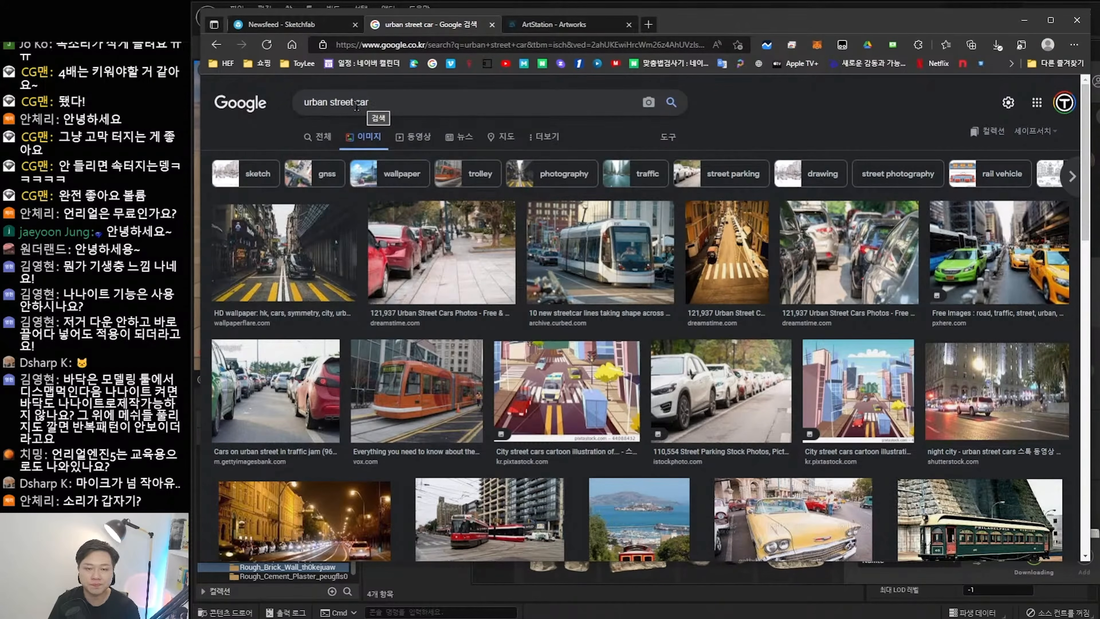
Shorten the Google image search term to "urban street" and run the search again.
left_click(436, 104)
key("BackSpace")
key("BackSpace")
key("BackSpace")
key("BackSpace")
key("Return")
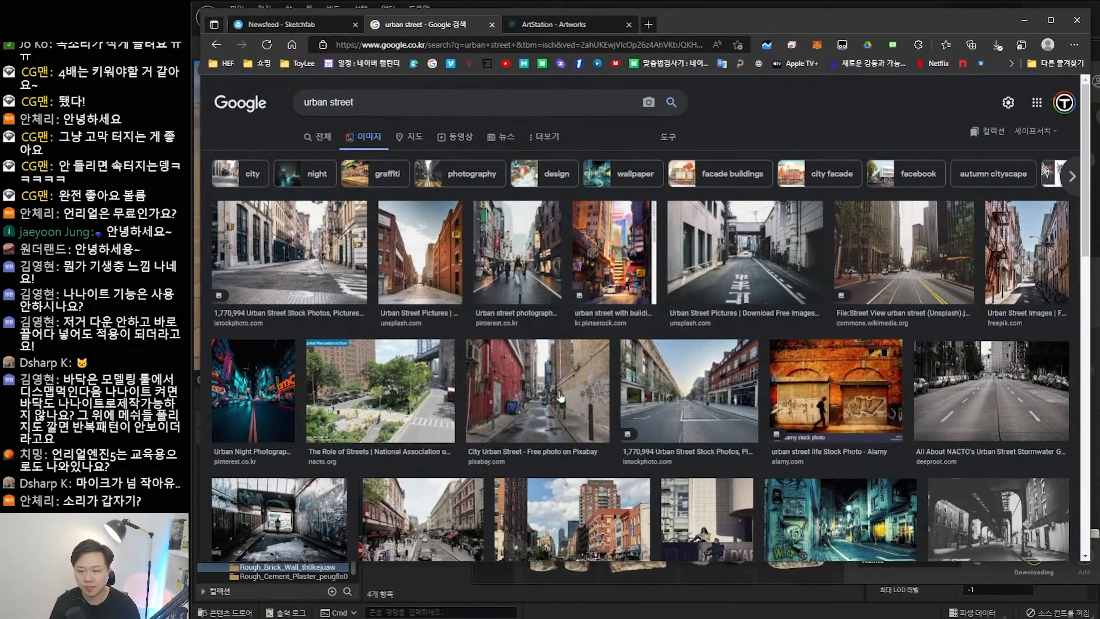
Look through the related night street photos, previewing the neon-lit New York street and the Chelsea, New York night image.
left_click(238, 389)
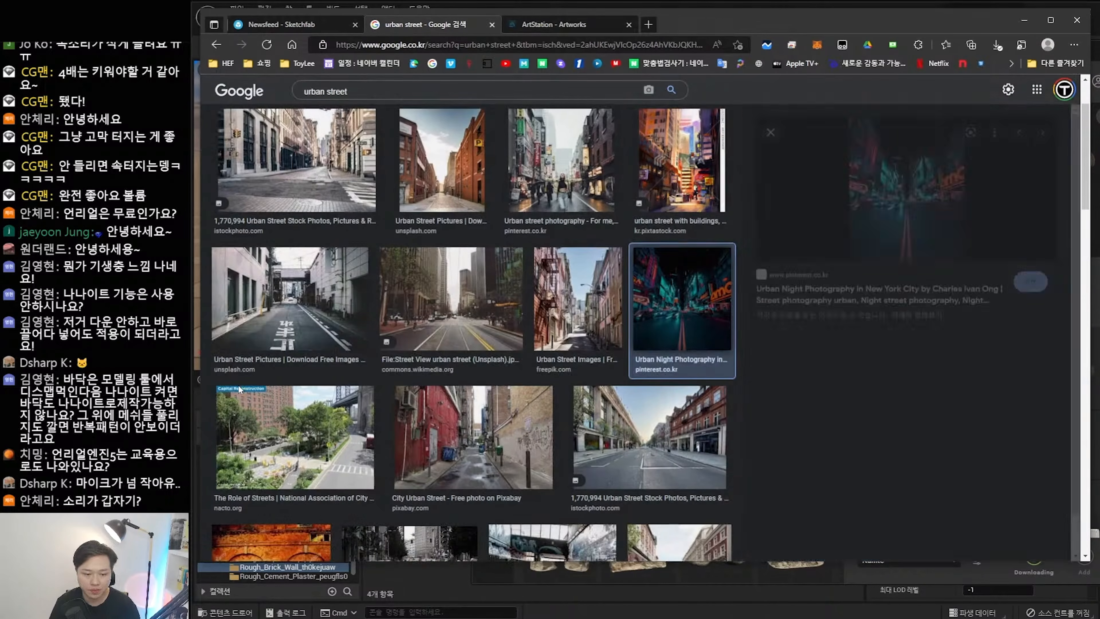
scroll(823, 420, "down", 5)
scroll(824, 419, "down", 5)
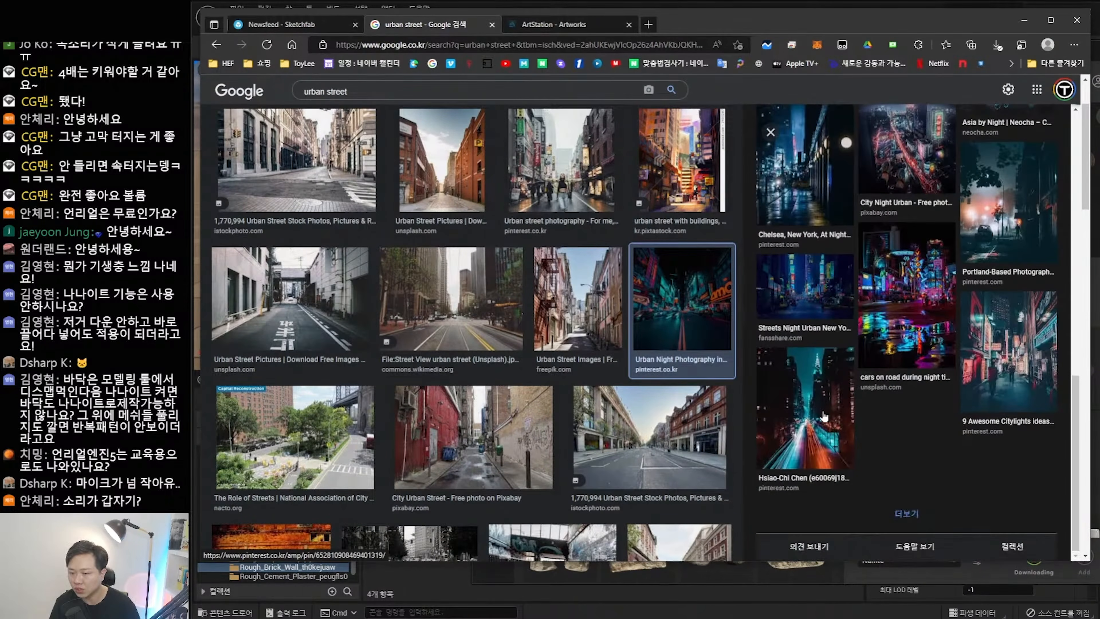
left_click(810, 220)
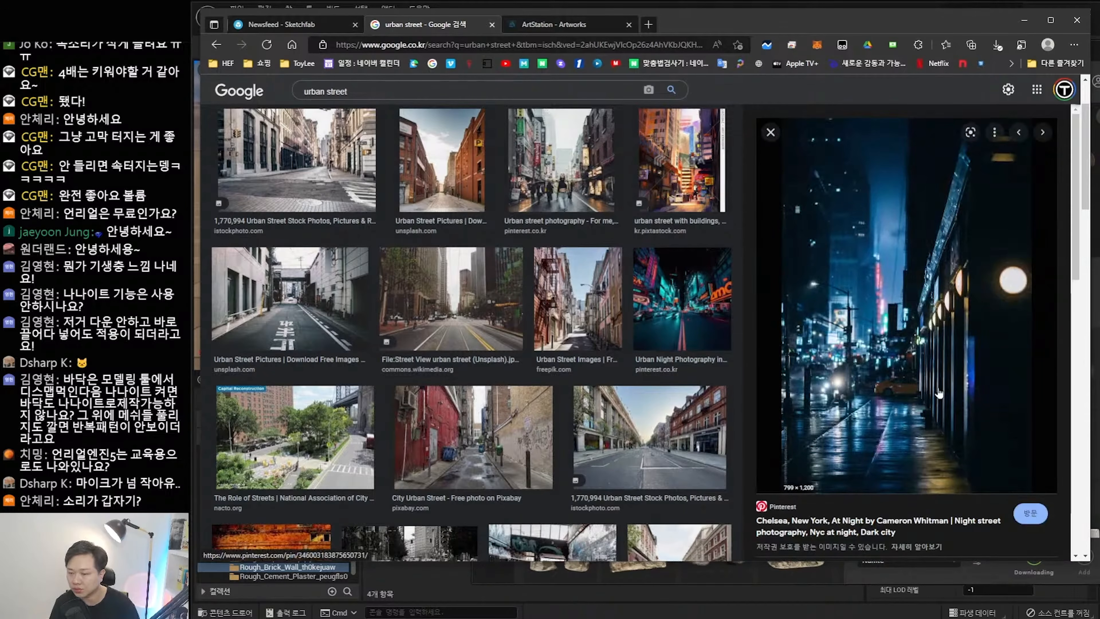
scroll(938, 393, "down", 5)
scroll(617, 430, "down", 5)
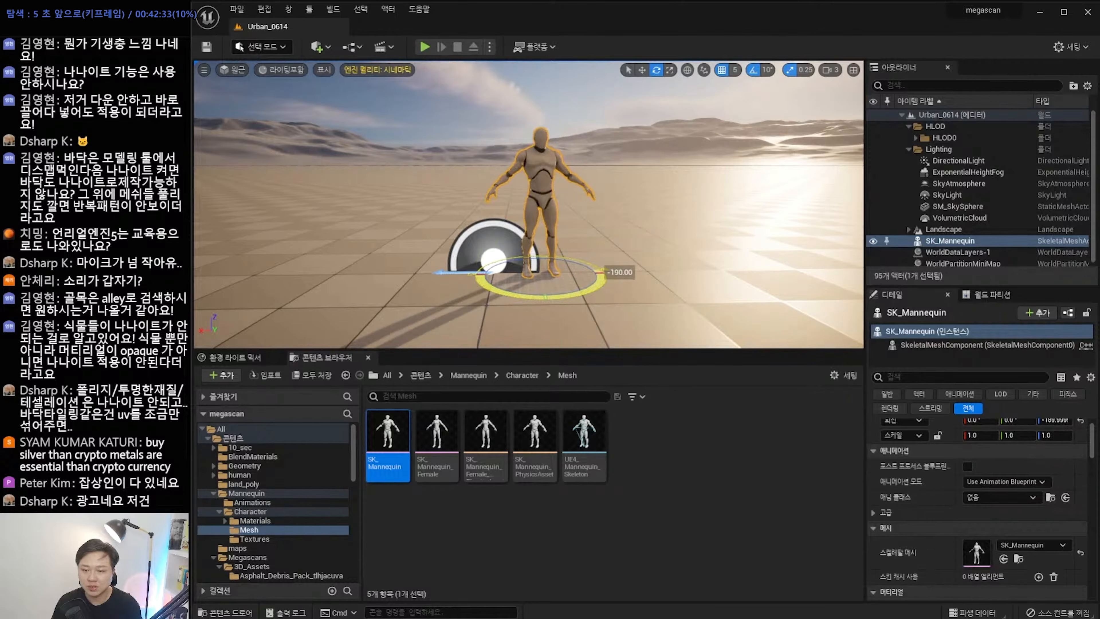
In Unreal Engine, rotate the mannequin about its vertical axis to about -180° and go up from Mesh to the Mannequin folder.
left_click_drag(545, 296, 553, 296)
key("w")
scroll(262, 523, "down", 5)
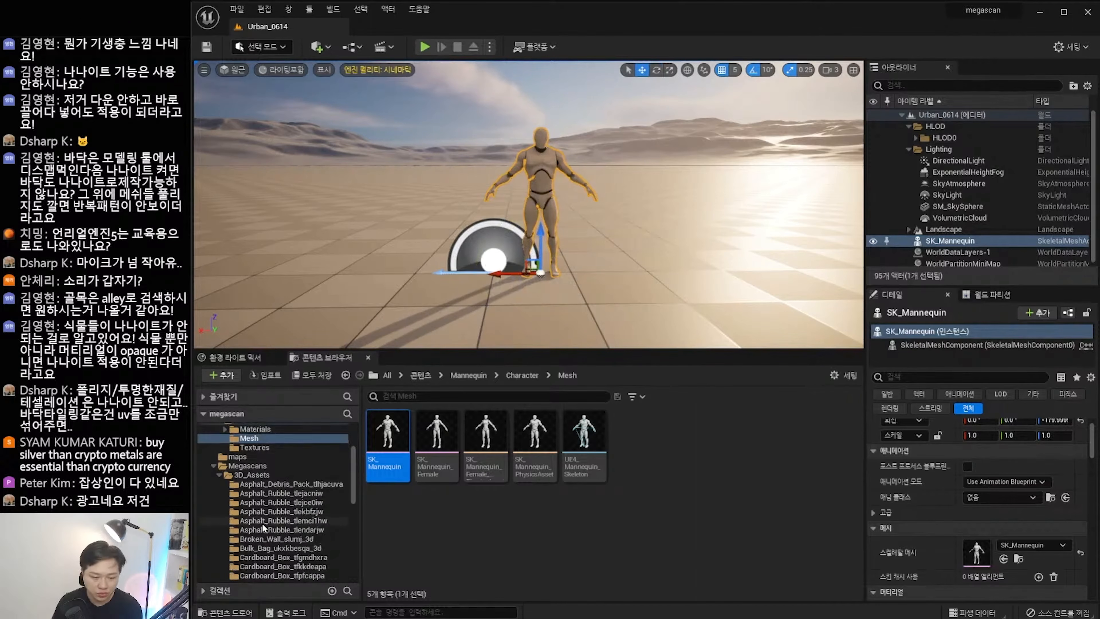
scroll(262, 523, "down", 1)
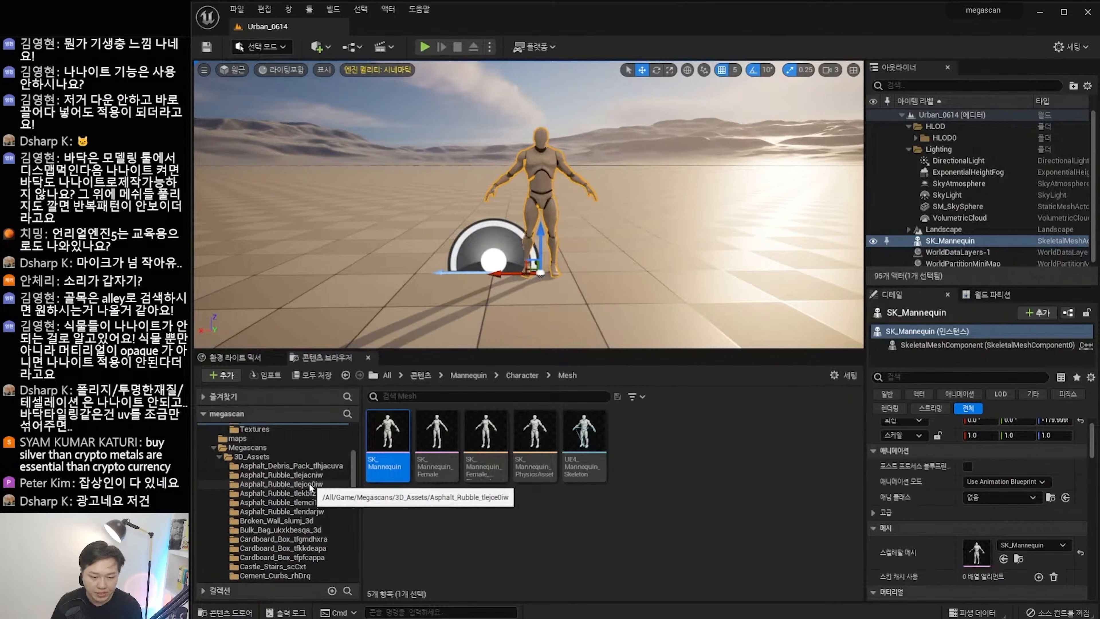
left_click(521, 375)
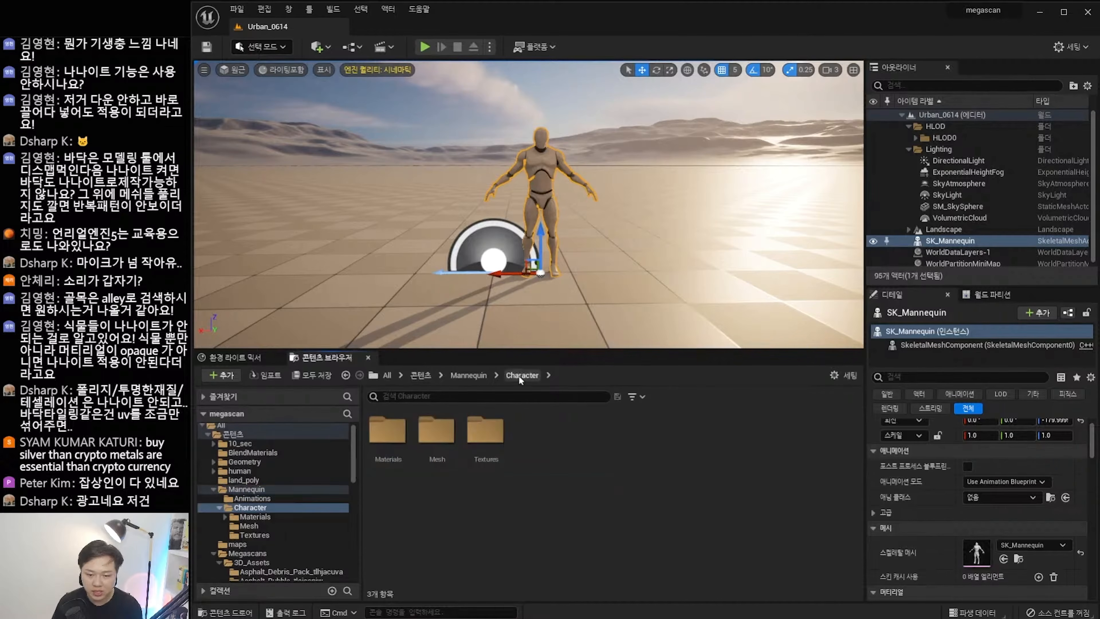
left_click(473, 376)
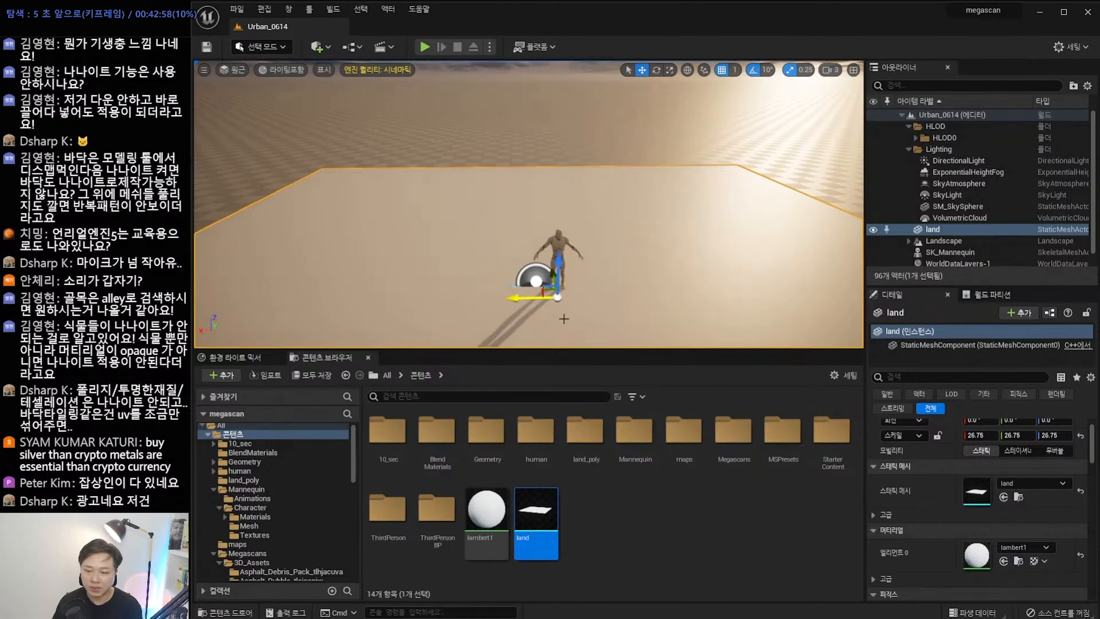
Enable Nanite for the land static mesh and examine its UV layout in the mesh editor.
right_click(534, 513)
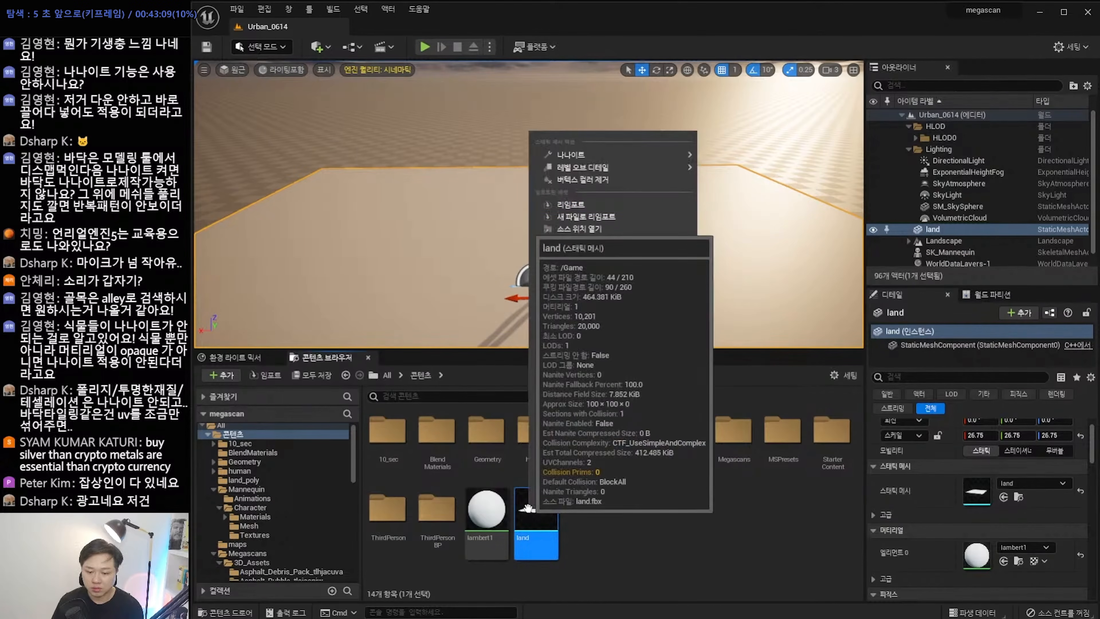
mouse_move(603, 156)
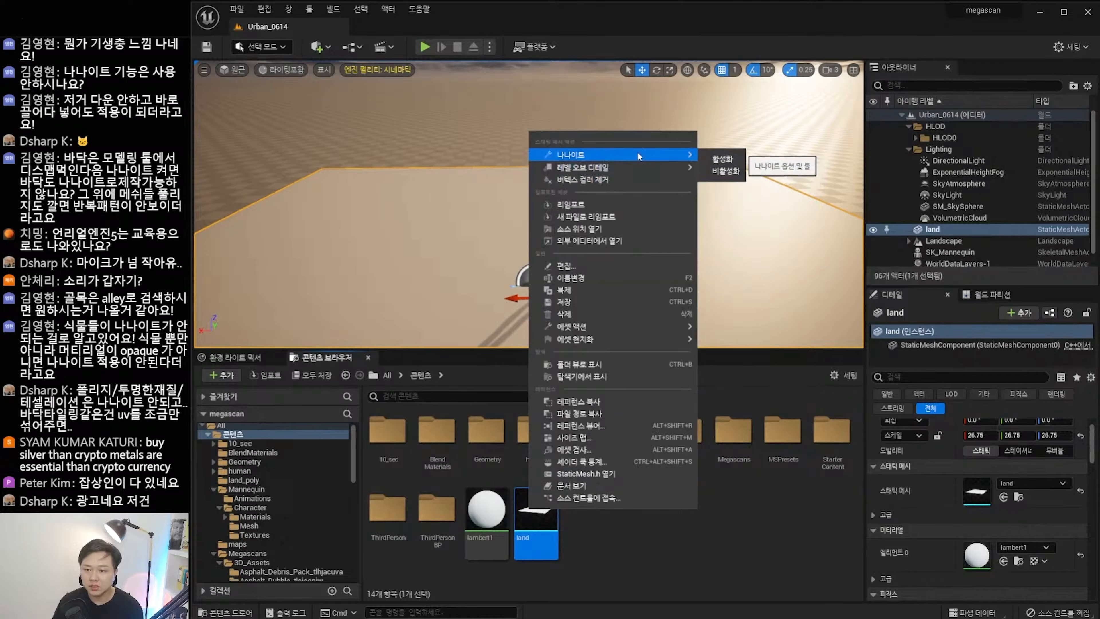
left_click(728, 157)
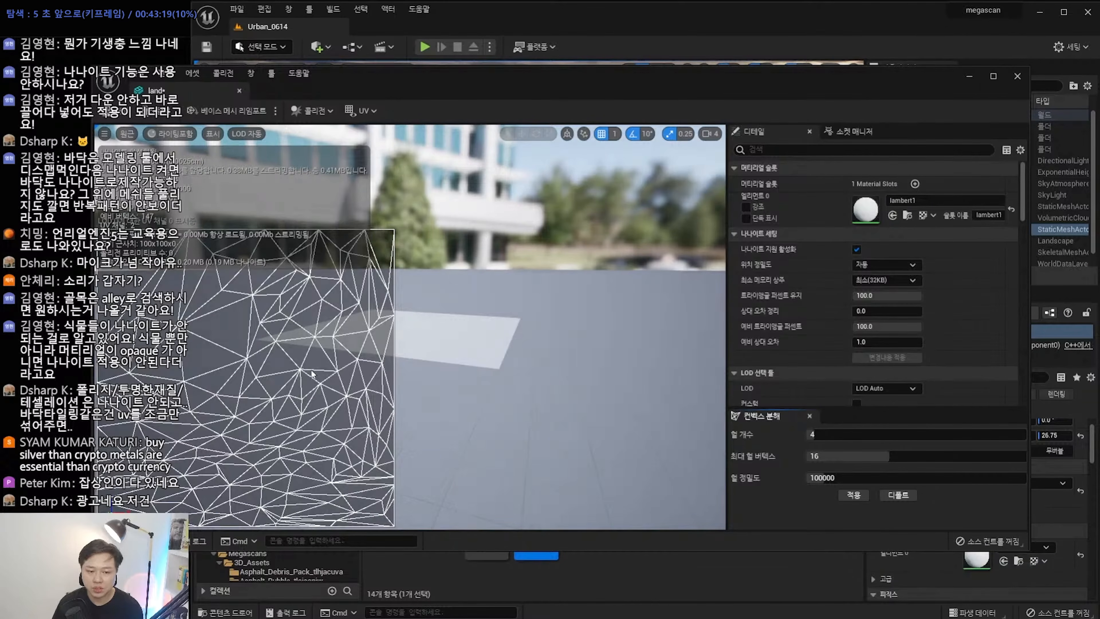
scroll(304, 374, "up", 5)
scroll(296, 374, "down", 4)
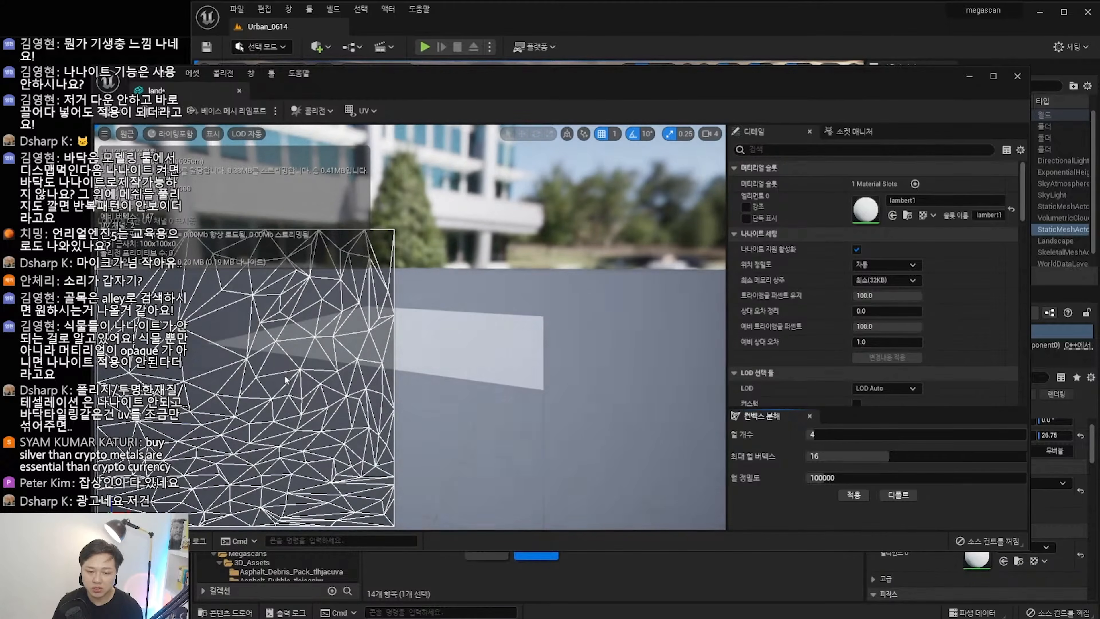
scroll(285, 379, "up", 3)
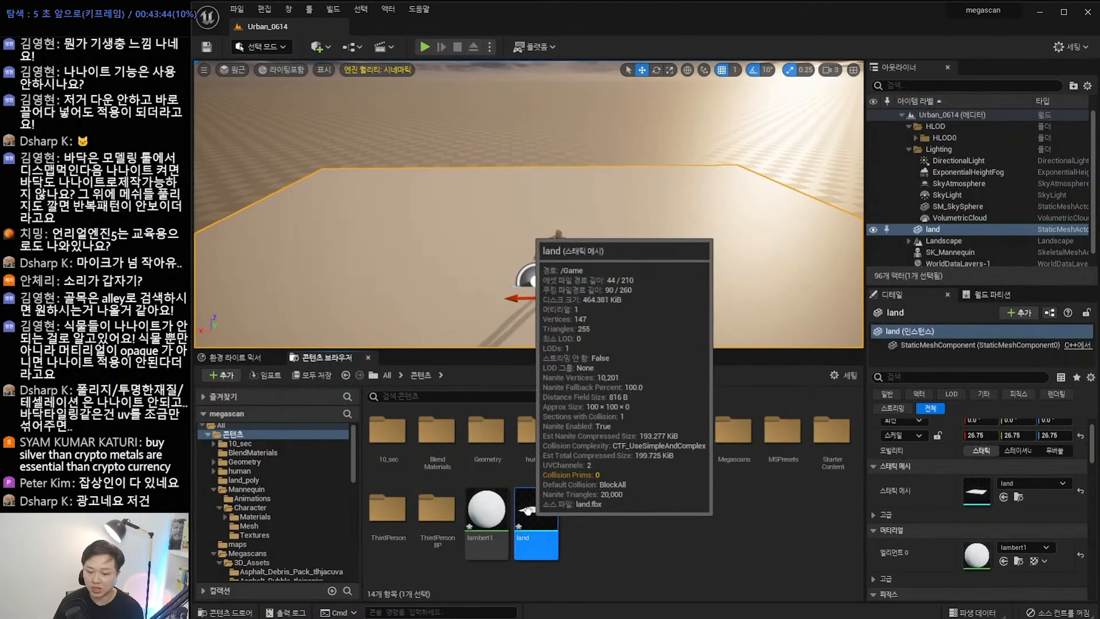
Disable Nanite for the land static mesh again.
right_click(531, 519)
mouse_move(594, 159)
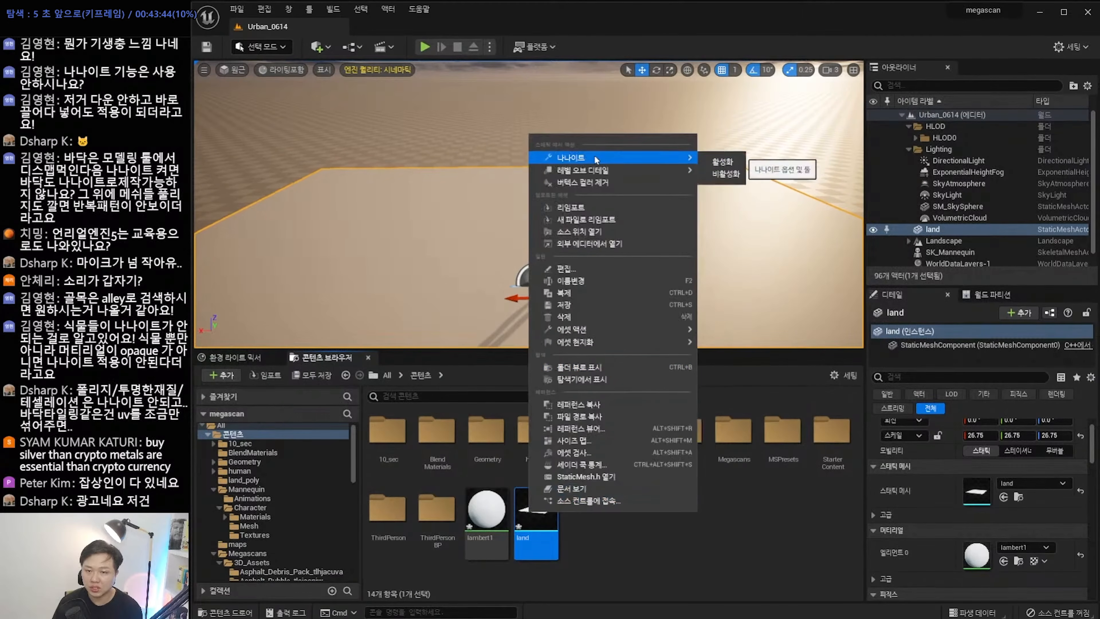
left_click(736, 163)
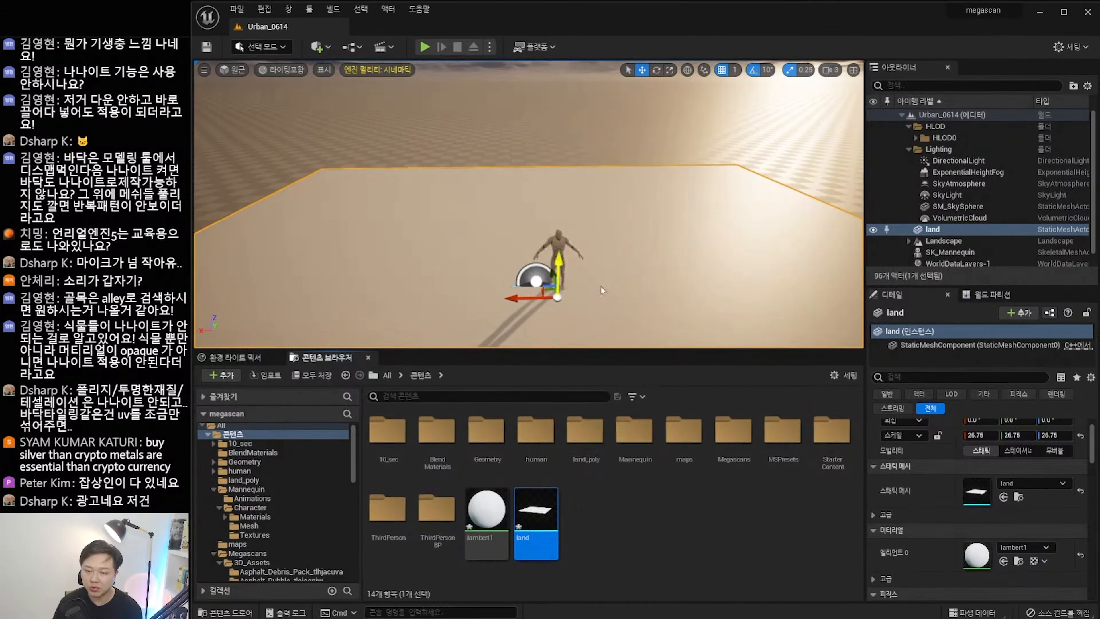
Open the land mesh in the static mesh editor and display its UV channel to examine the wireframe density.
double_click(536, 511)
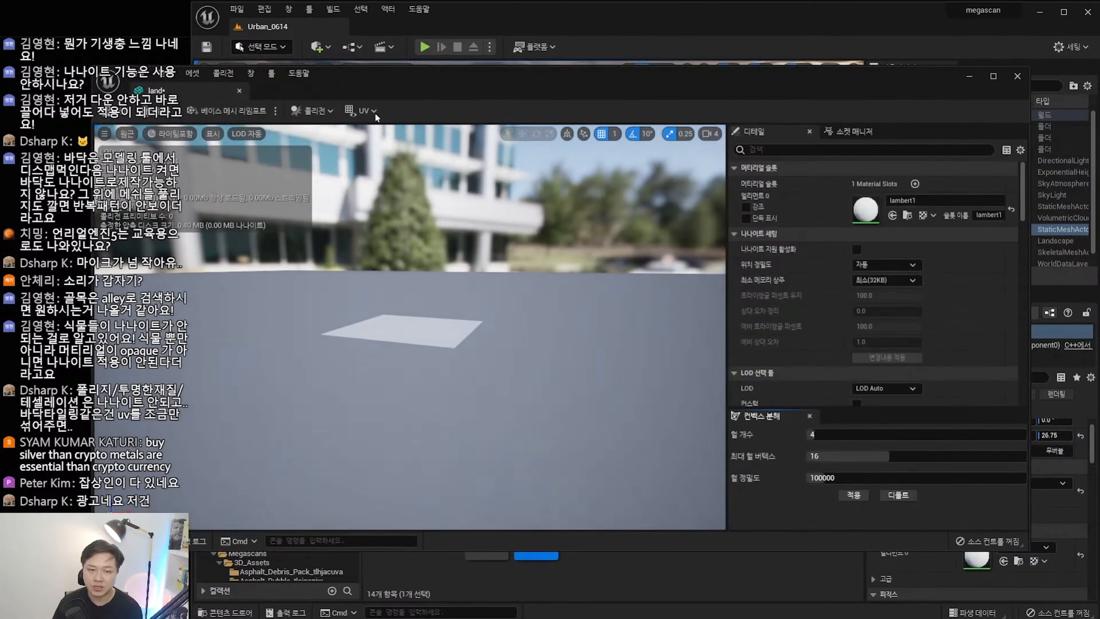
left_click(364, 111)
left_click(376, 149)
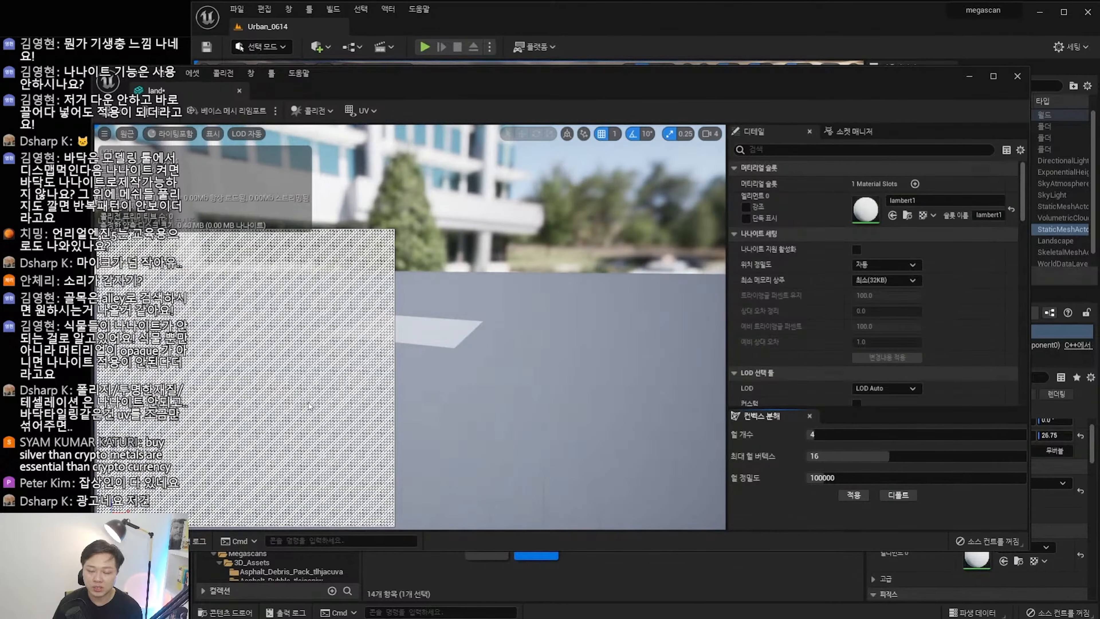
scroll(310, 406, "up", 3)
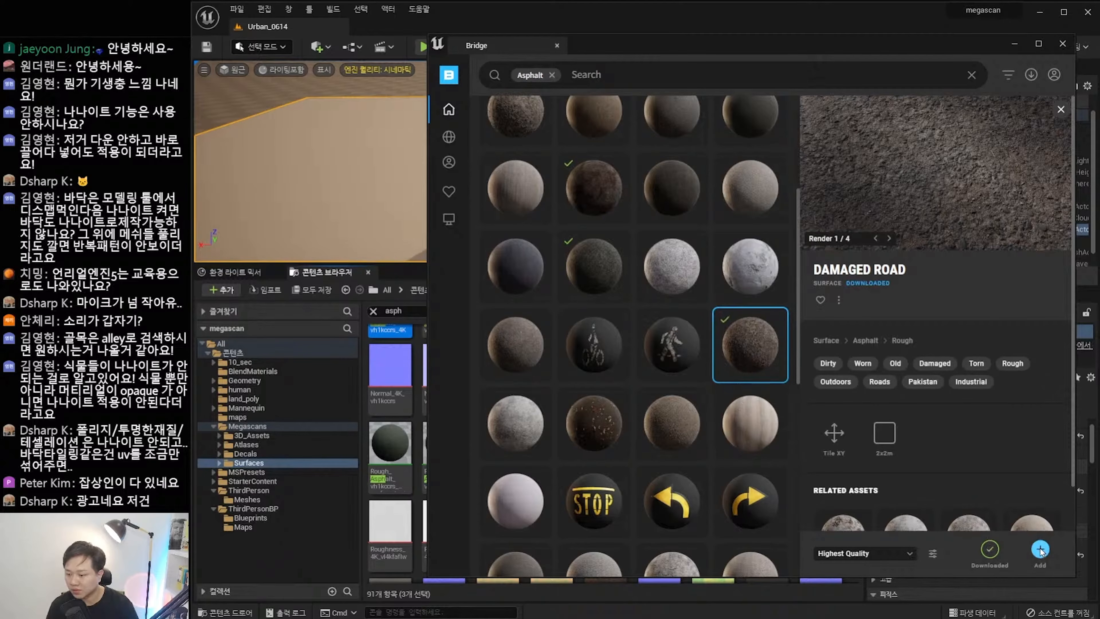
Add the Damaged Road surface from Bridge and create a material blend named asphalt from the three selected surface materials.
left_click(1038, 559)
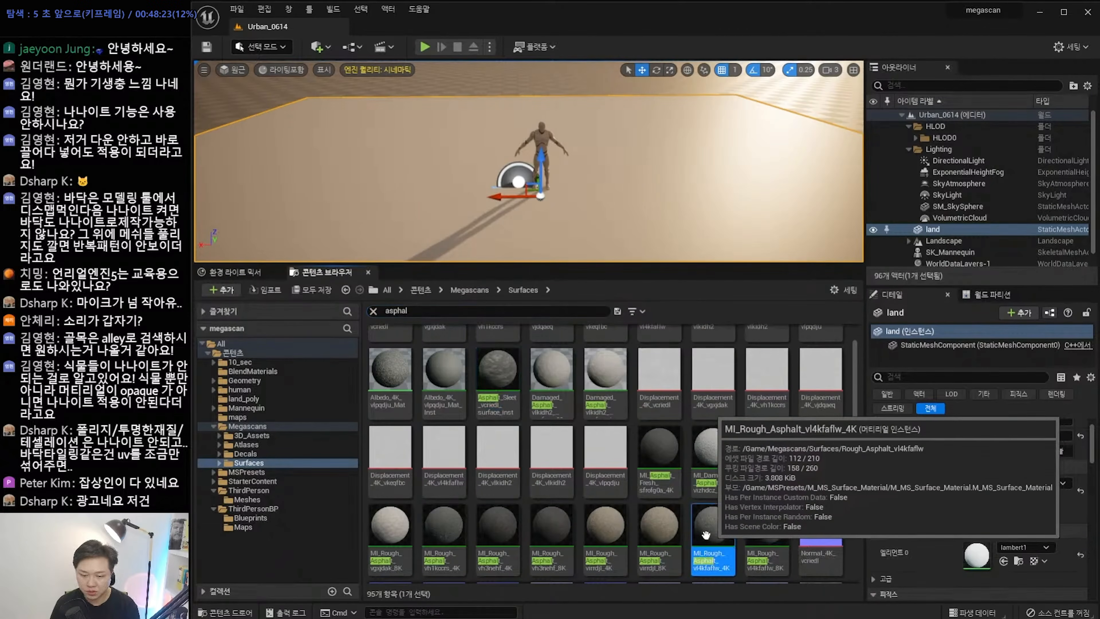
scroll(583, 535, "down", 2)
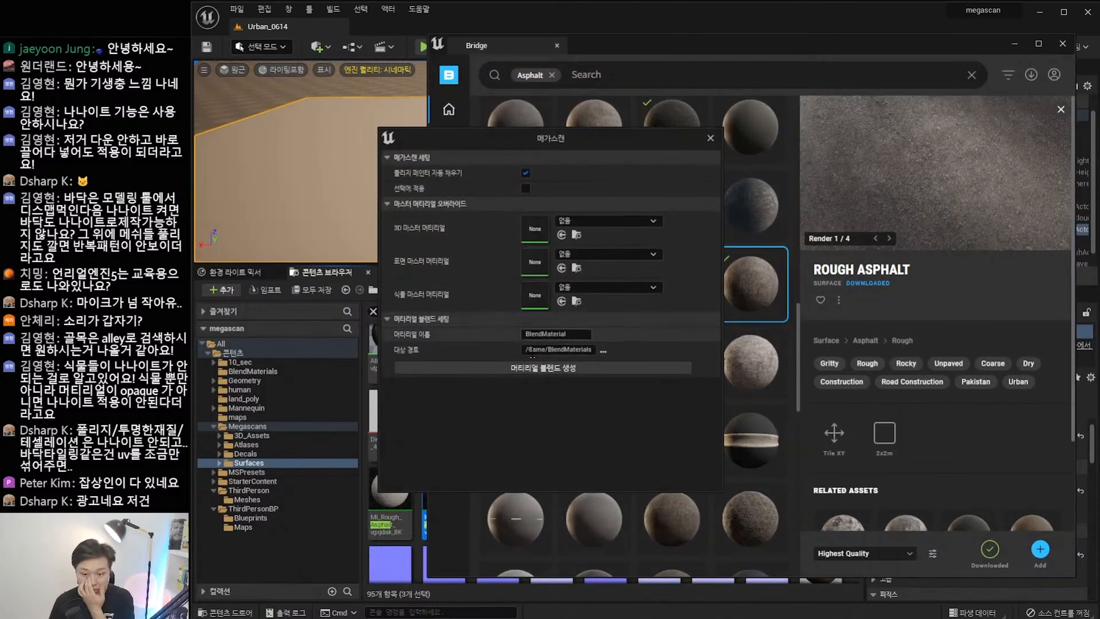
left_click(562, 367)
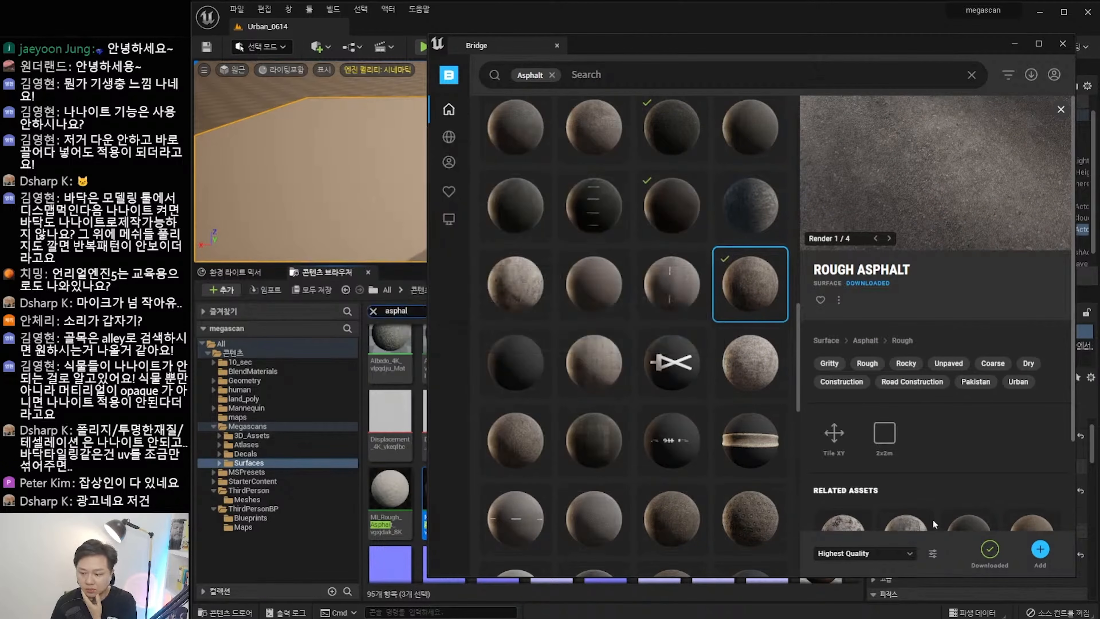
left_click(933, 554)
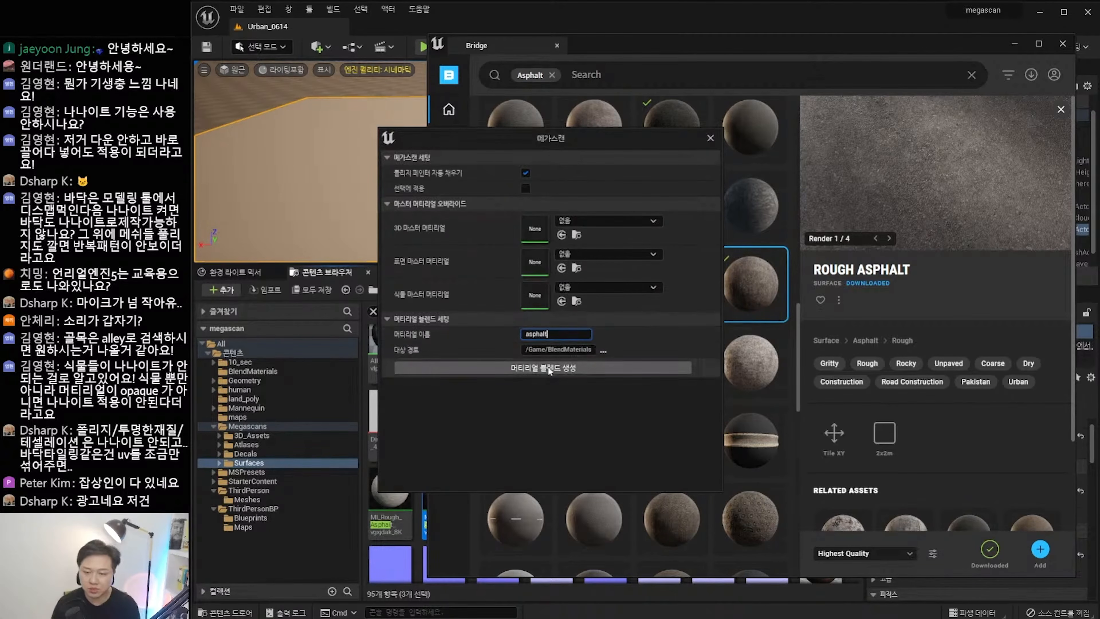
left_click(555, 369)
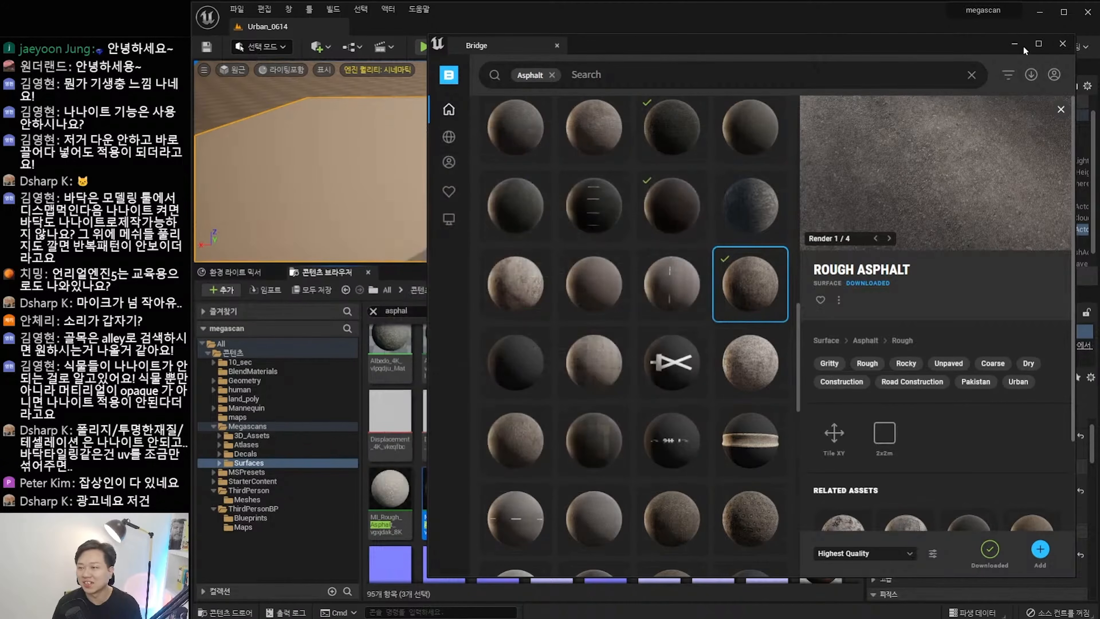
Apply the asphalt blend material from the BlendMaterials folder to the land plane, enlarge the viewport and clear the asset search.
left_click(1014, 46)
left_click(251, 371)
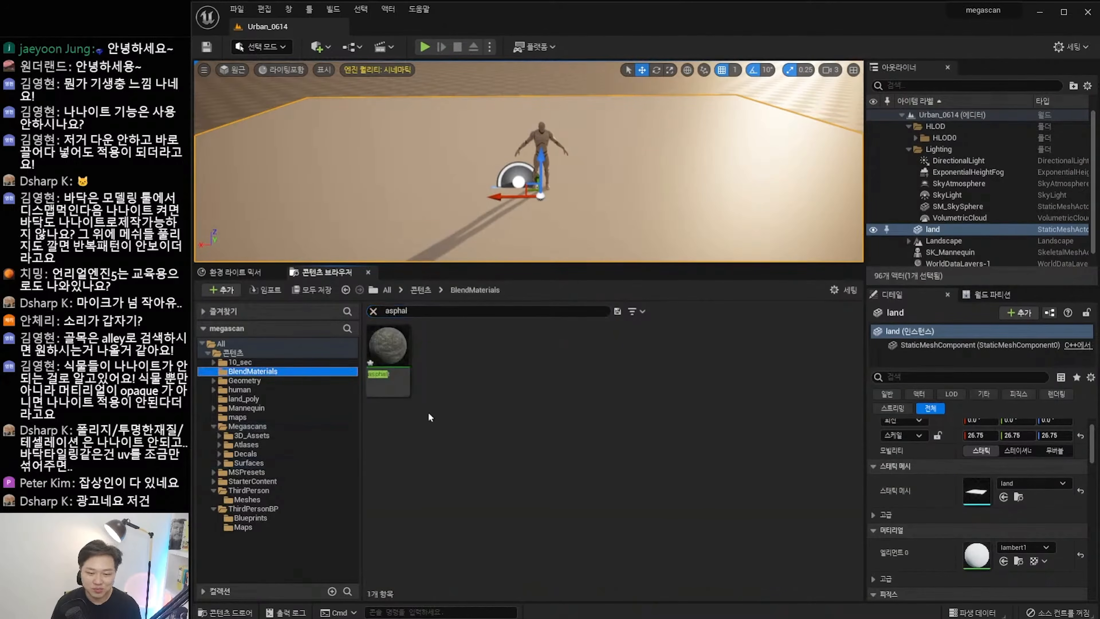
left_click(386, 343)
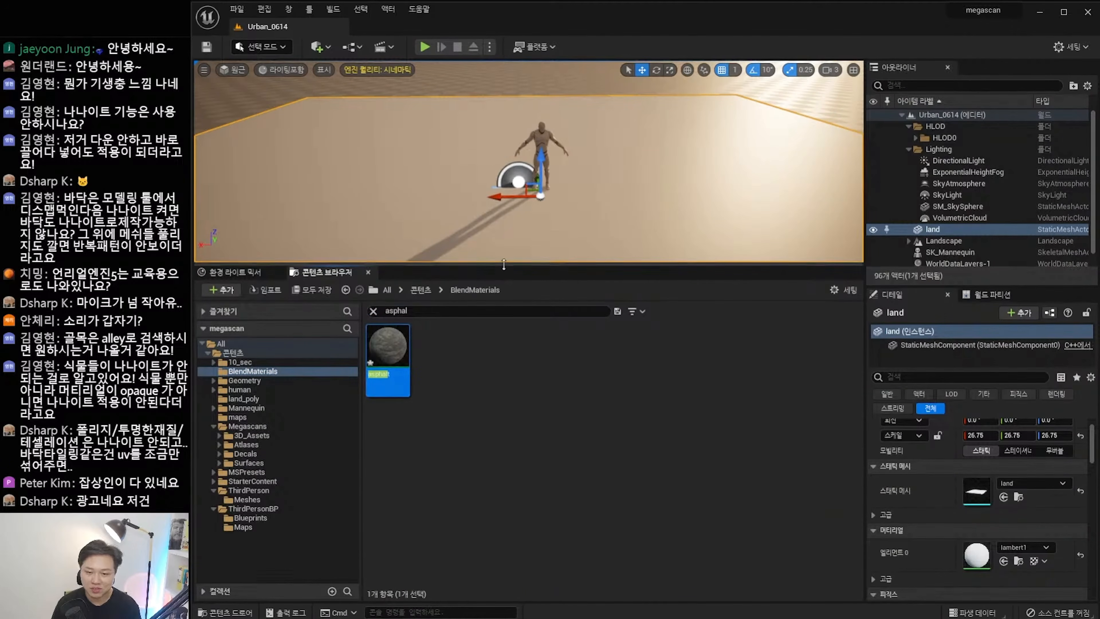
left_click_drag(502, 296, 443, 418)
left_click_drag(388, 472, 438, 328)
left_click(373, 435)
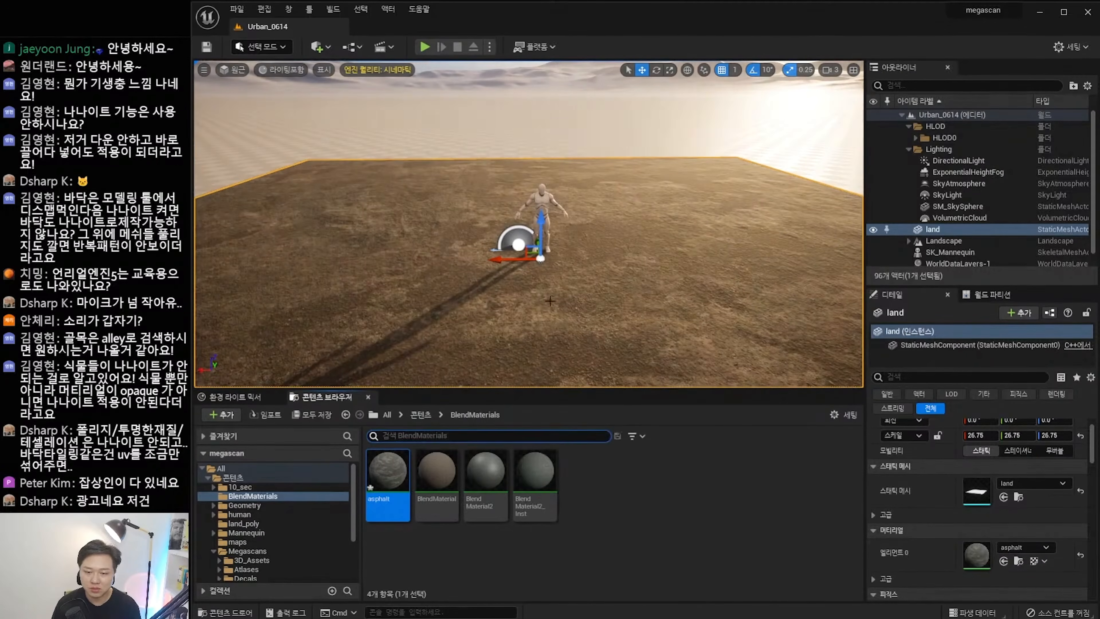
left_click_drag(542, 310, 543, 310)
In the asphalt material instance editor, override Use Puddle Layer and turn it on.
key("alt+Tab")
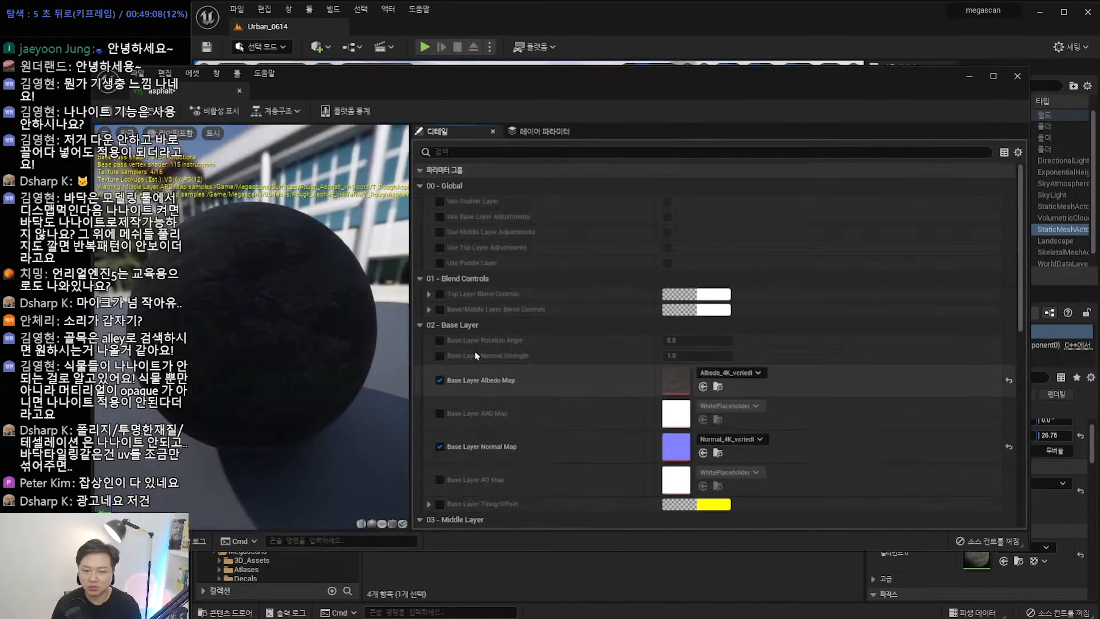
left_click(439, 263)
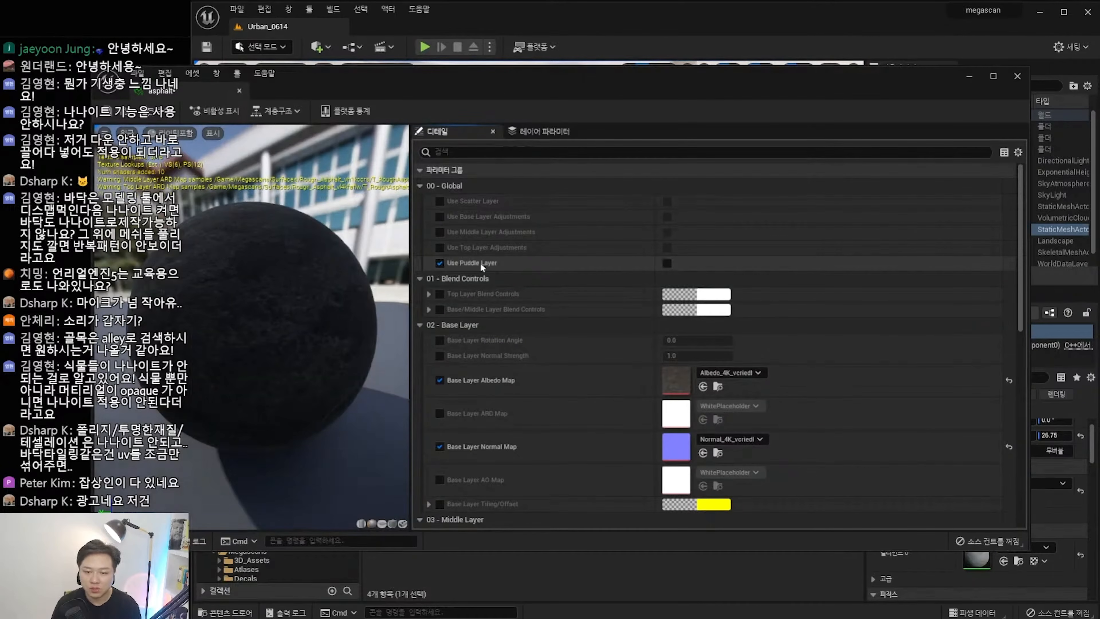
left_click(666, 262)
Override the Base Layer Tiling/Offset of the asphalt material and set Tiling X and Tiling Y to 10.
scroll(469, 333, "down", 3)
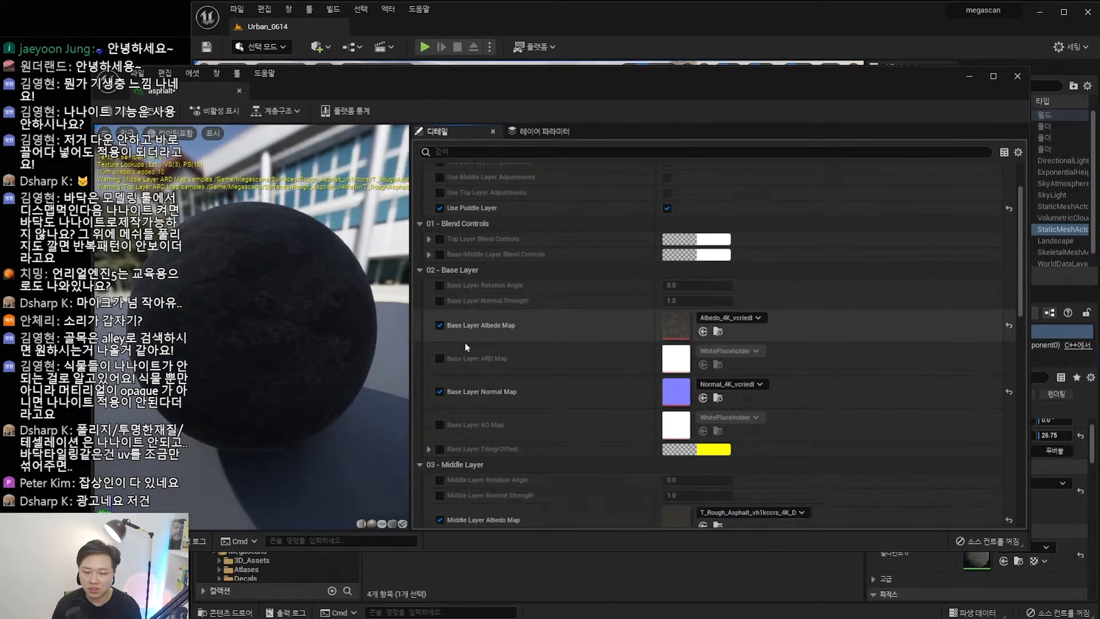
scroll(465, 343, "down", 5)
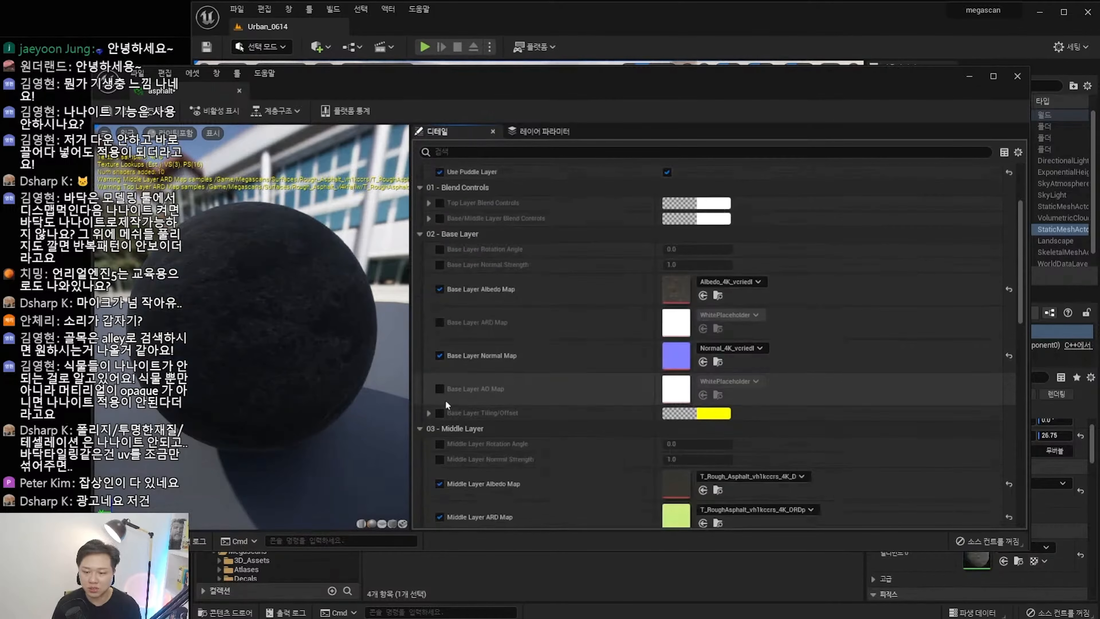
left_click(439, 356)
left_click(428, 357)
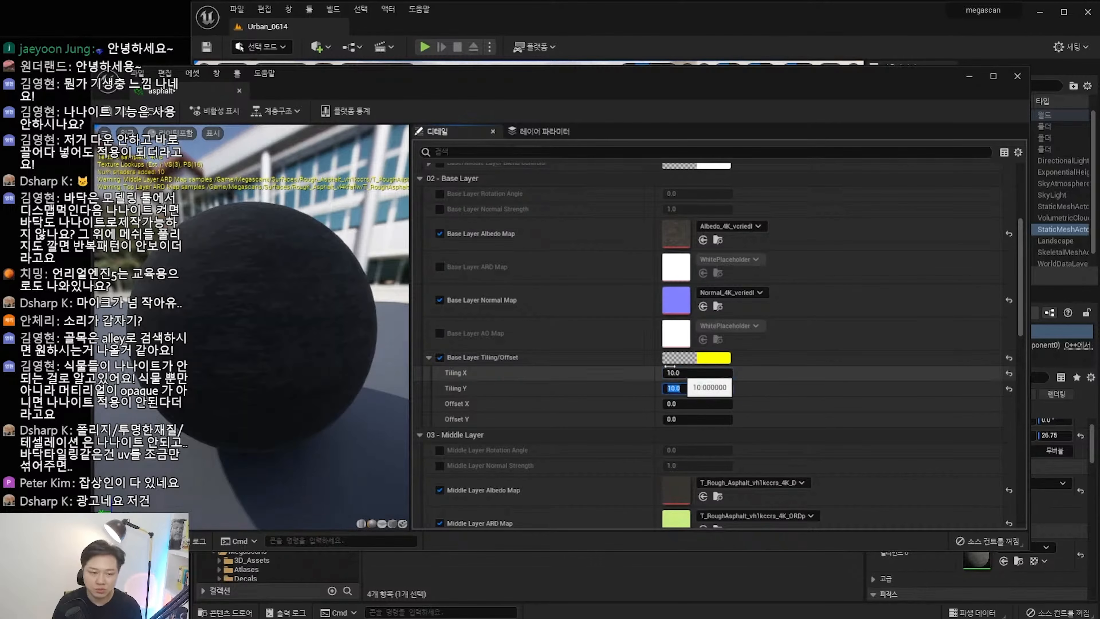
scroll(520, 369, "down", 8)
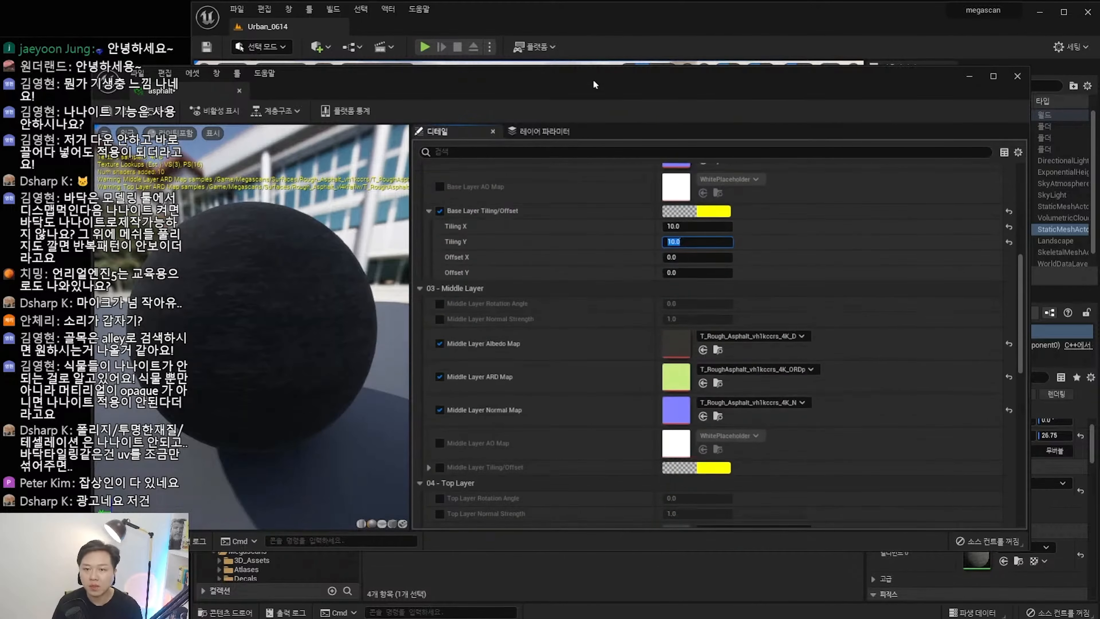
Move the material editor out of the way and examine the asphalt tiling on the ground around the mannequin's feet.
left_click_drag(594, 83, 607, 451)
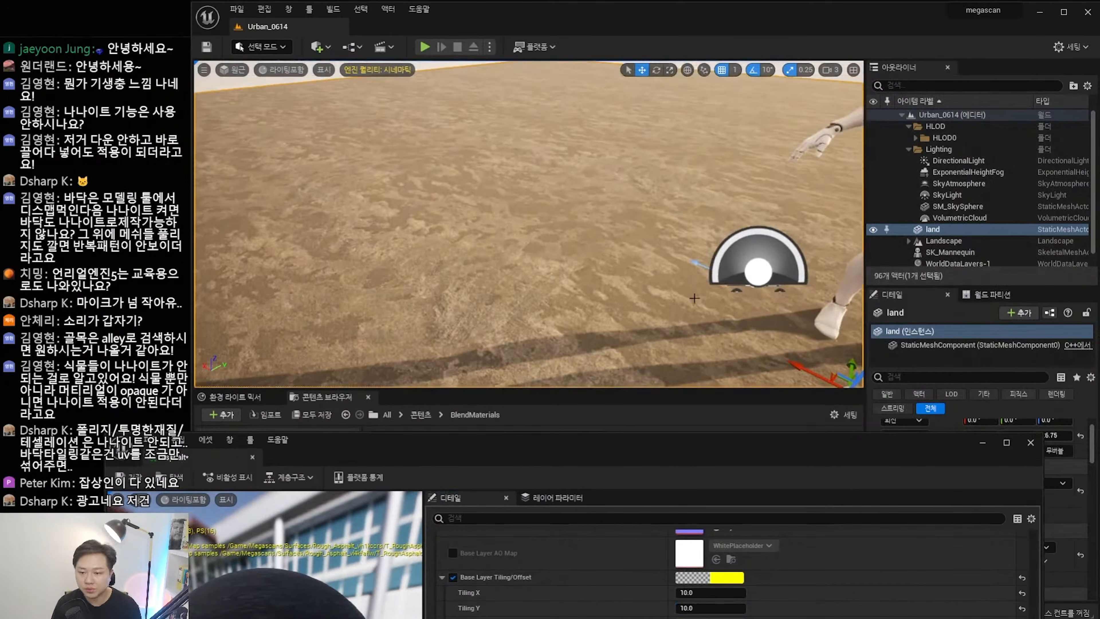
right_click_drag(693, 298, 720, 304)
scroll(720, 305, "up", 2)
scroll(721, 304, "down", 1)
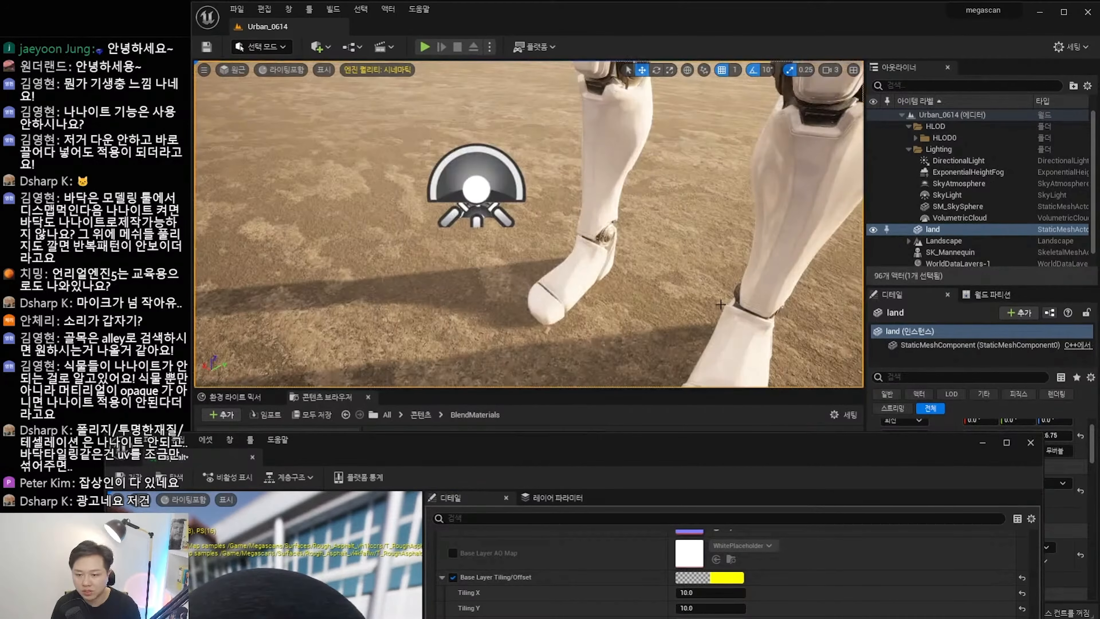
Override the Top Layer Tiling/Offset of the asphalt material and set Tiling X and Tiling Y to 10.
scroll(720, 305, "down", 5)
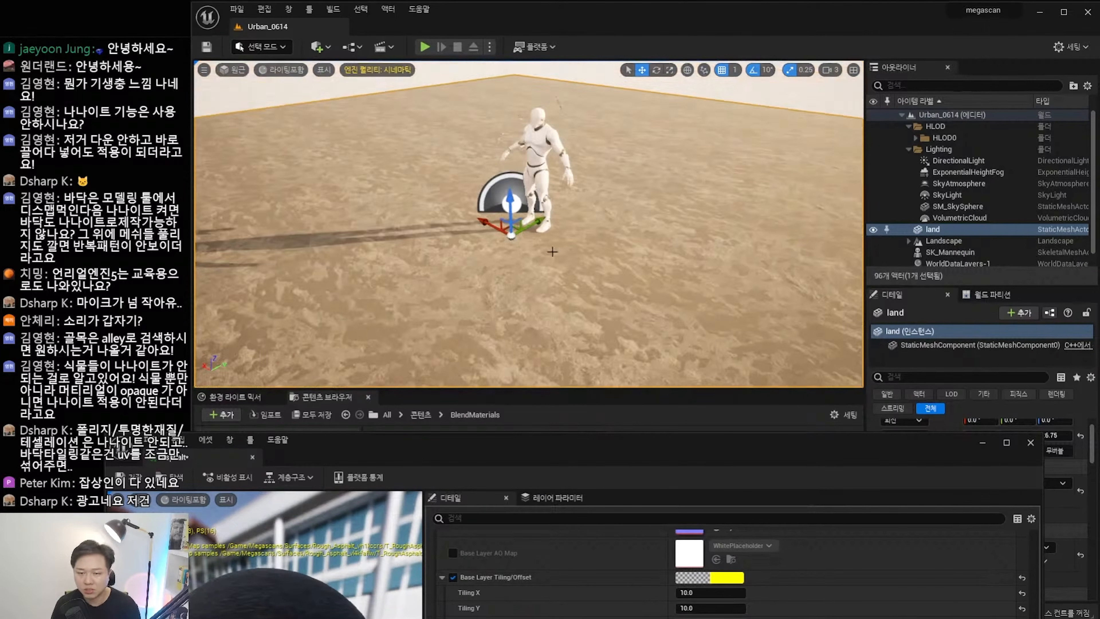
right_click_drag(552, 252, 517, 255)
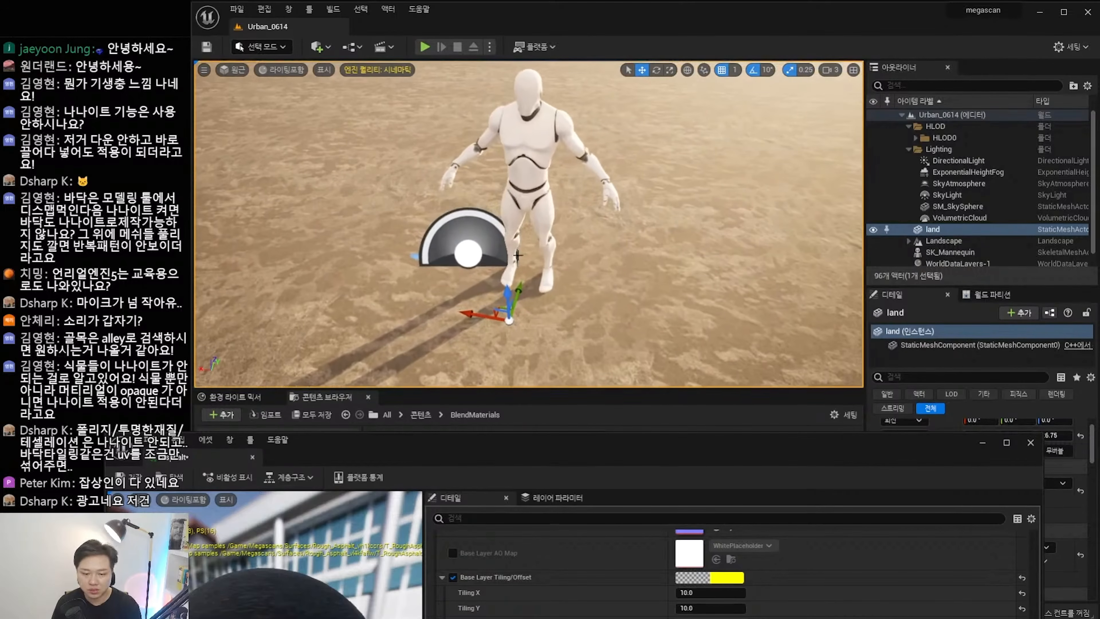
left_click_drag(483, 446, 598, 55)
scroll(630, 302, "down", 6)
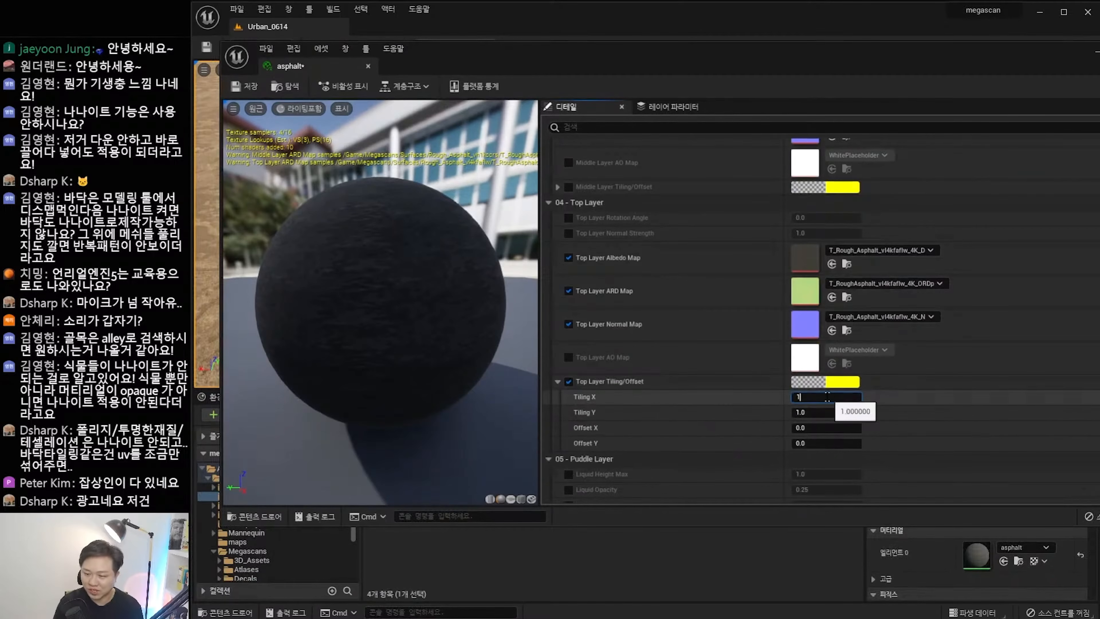
Override the asphalt's puddle height, opacity, Fresnel power, roughness, falloff roughness, albedo darkening color and range, wave normal, wave controls and liquid color.
scroll(678, 422, "down", 5)
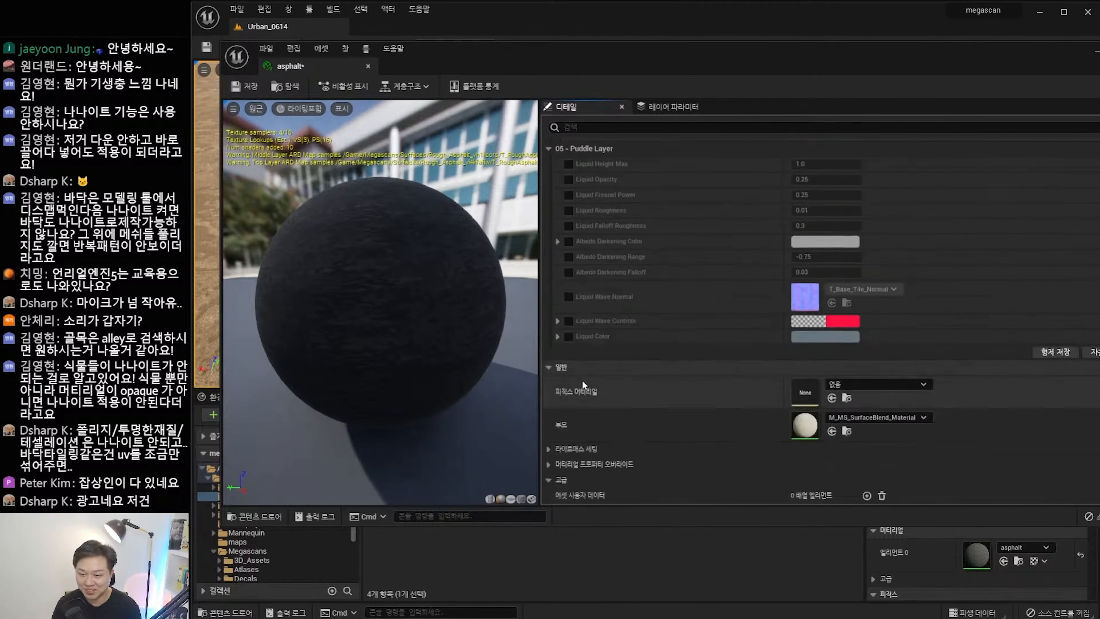
left_click(568, 255)
left_click(567, 270)
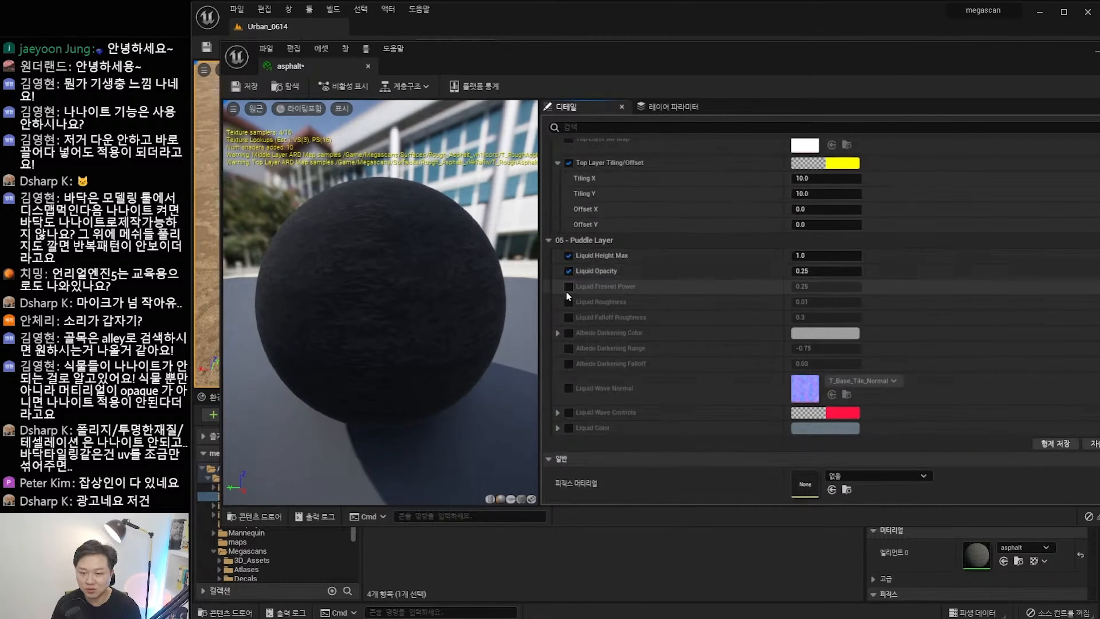
left_click(568, 286)
left_click(568, 302)
left_click(568, 317)
left_click(568, 332)
left_click(568, 348)
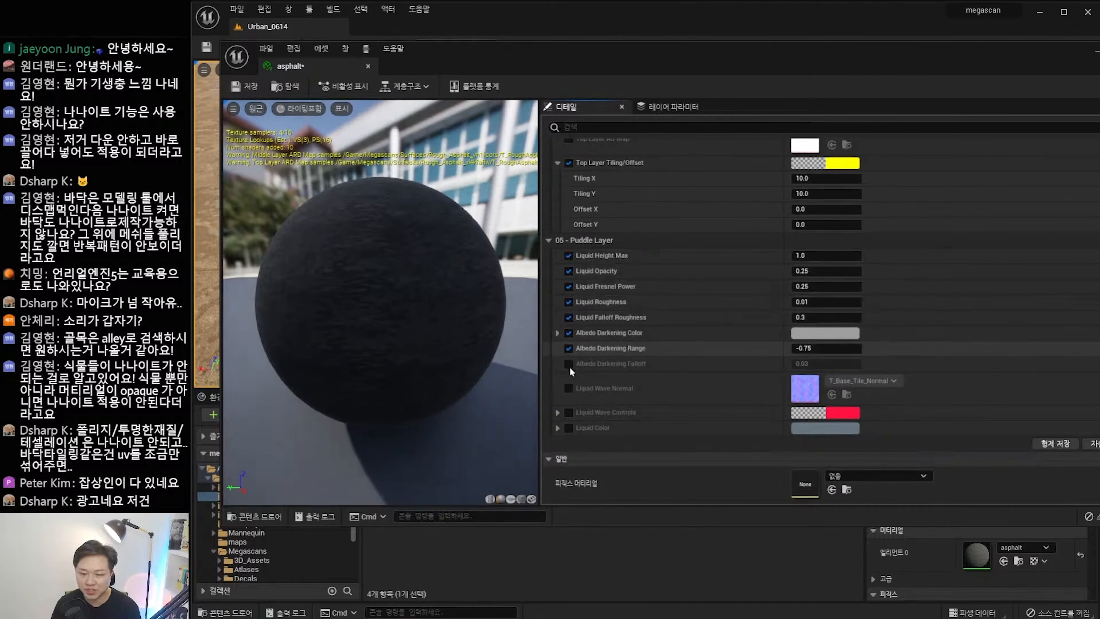
left_click(567, 388)
left_click(568, 411)
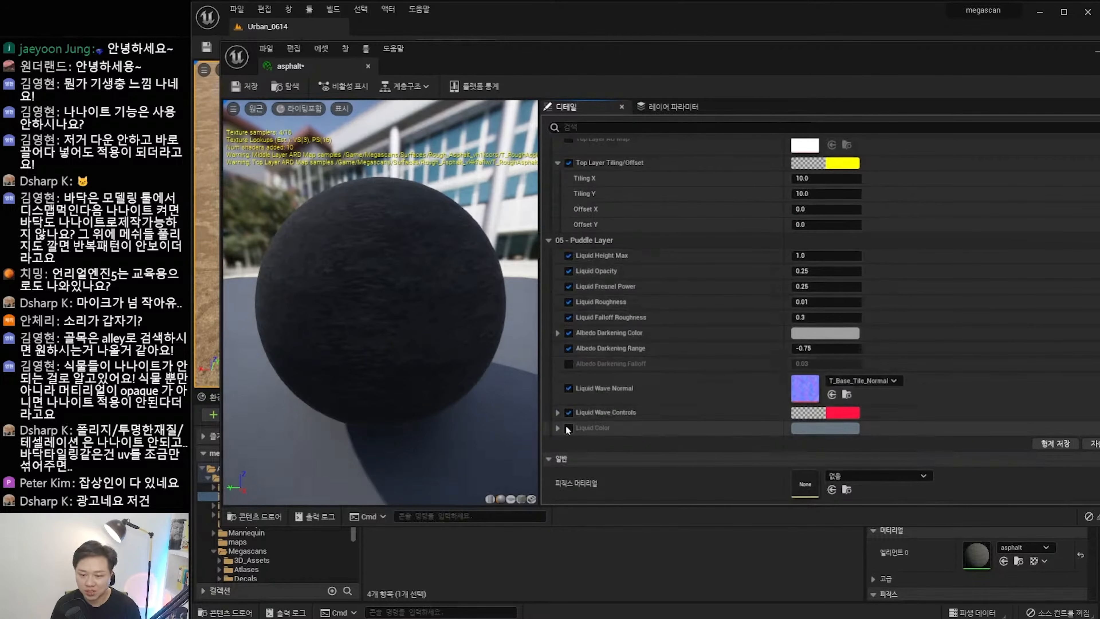
left_click(568, 428)
scroll(654, 416, "down", 1)
Override the Middle Layer Tiling/Offset of the asphalt material and expand its tiling values.
scroll(654, 415, "up", 10)
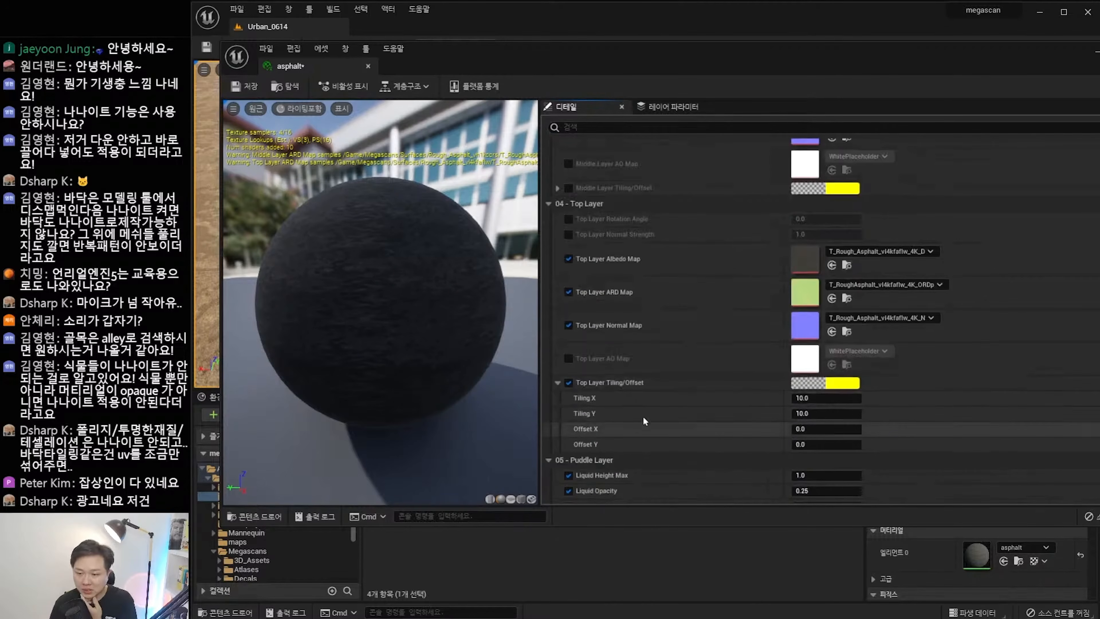
scroll(669, 383, "up", 8)
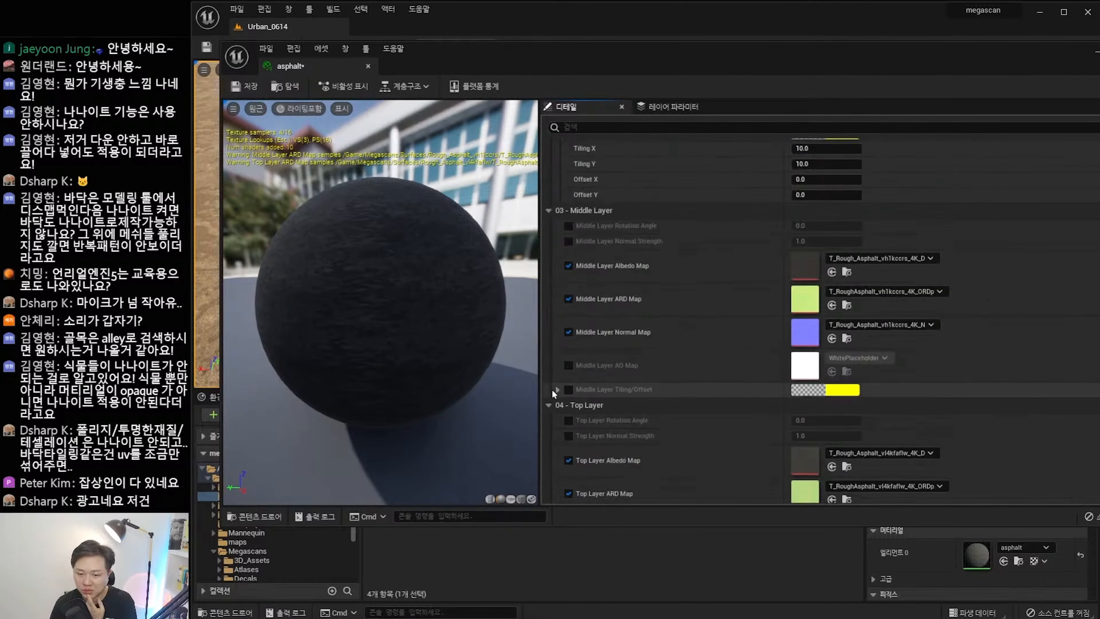
left_click(568, 389)
left_click(557, 389)
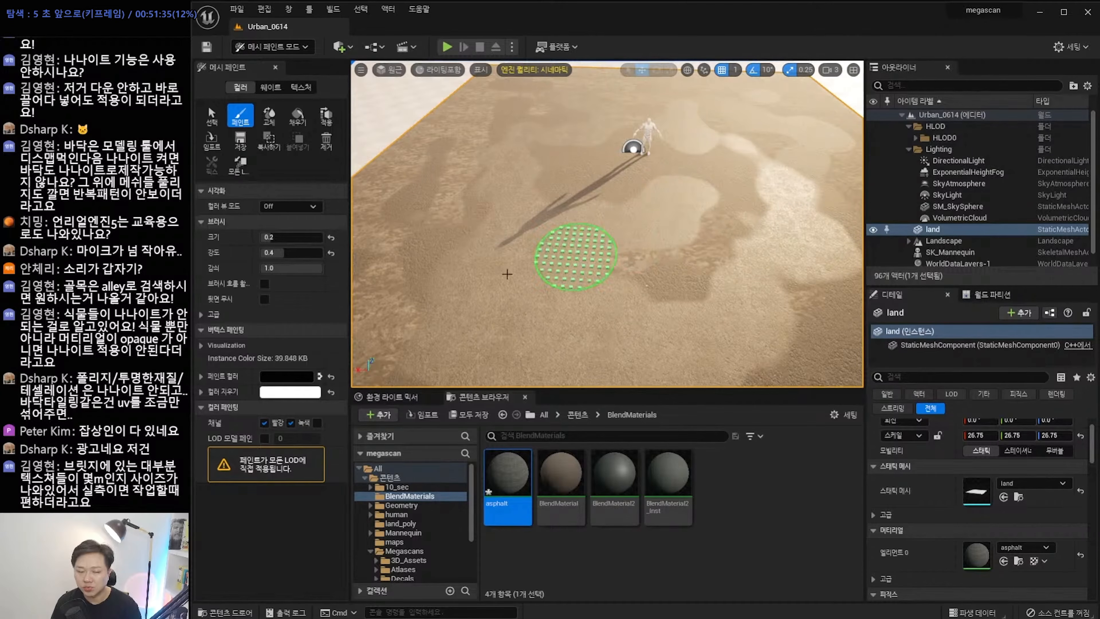
Swap the vertex paint colors to white and paint patches of the blended asphalt layer across the land plane.
left_click(289, 422)
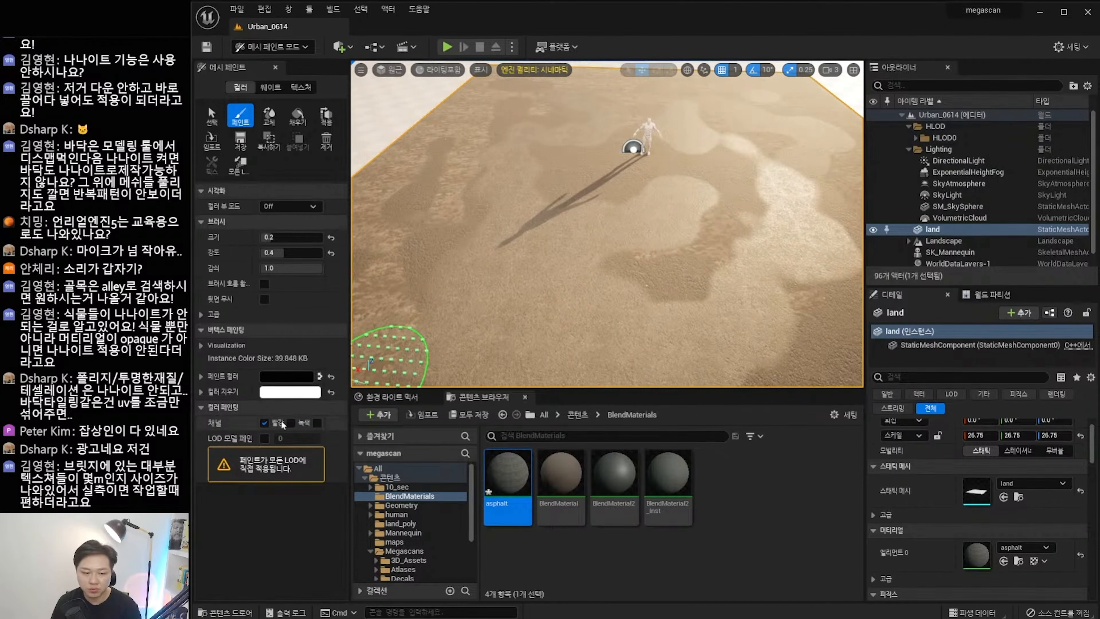
left_click(264, 422)
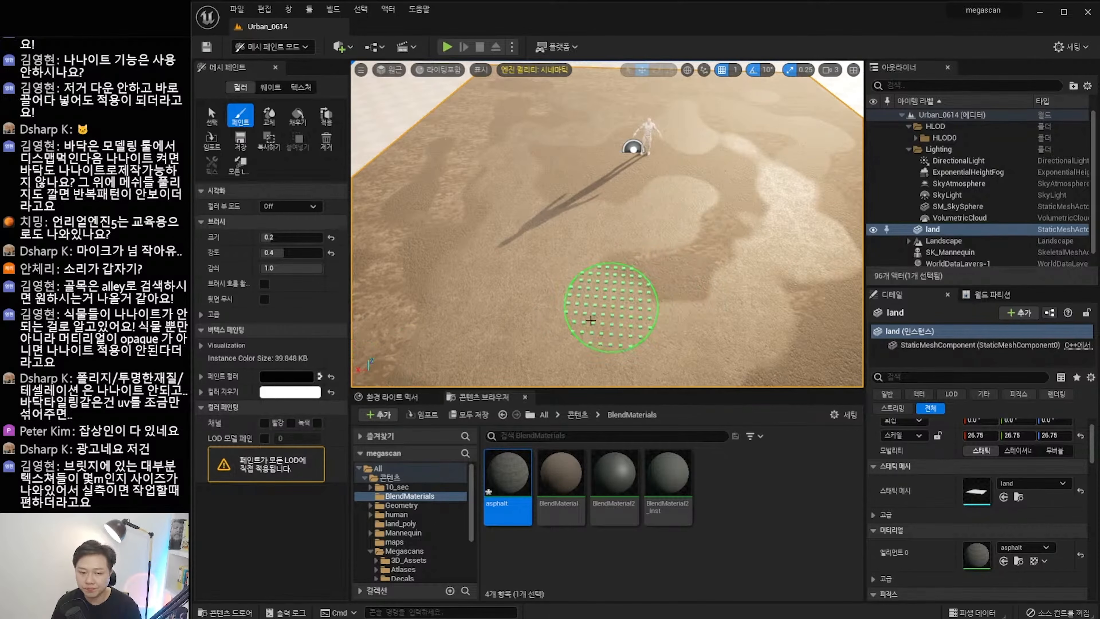
left_click(322, 376)
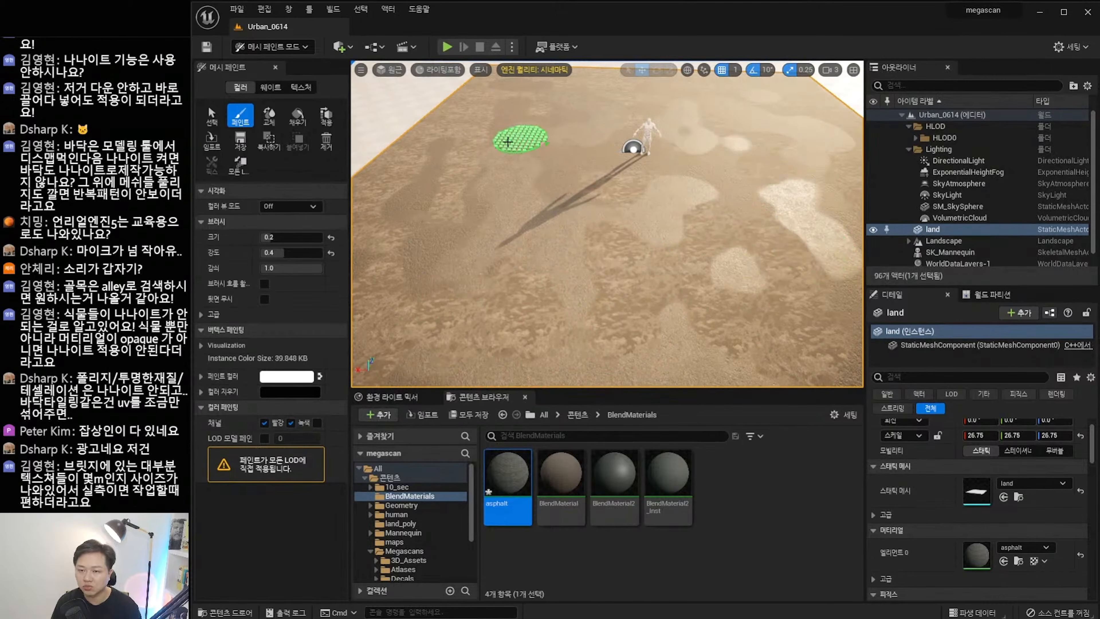
left_click_drag(705, 222, 784, 232)
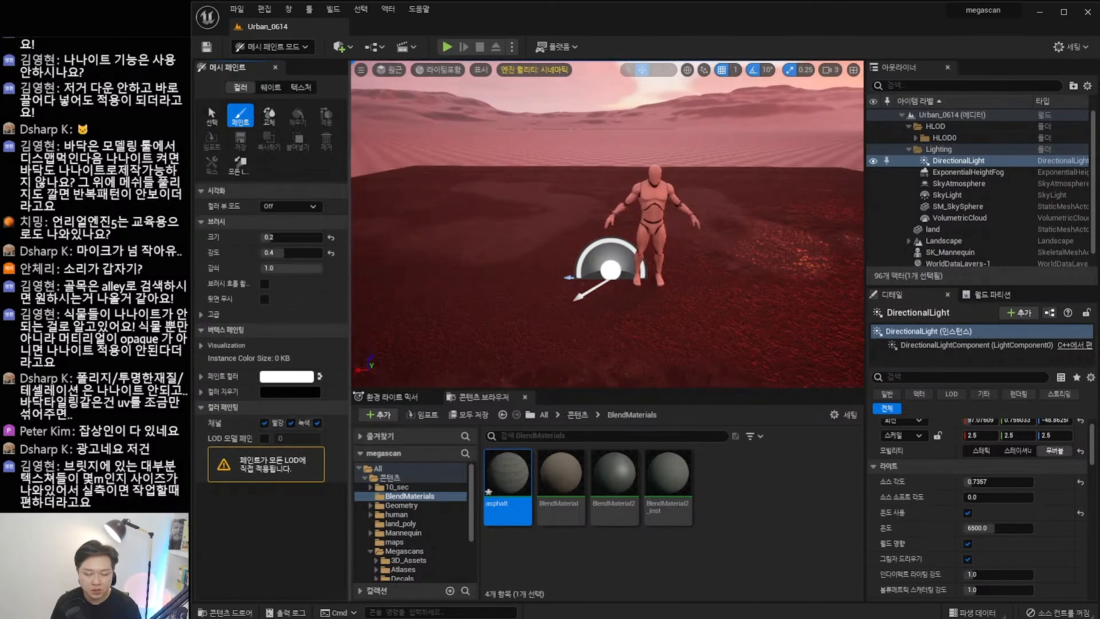
Widen the mesh paint settings and paint puddles on the land plane in black with a brush size of about 0.7.
mouse_move(350, 403)
left_mouse_down()
mouse_move(434, 403)
mouse_move(421, 403)
left_mouse_up()
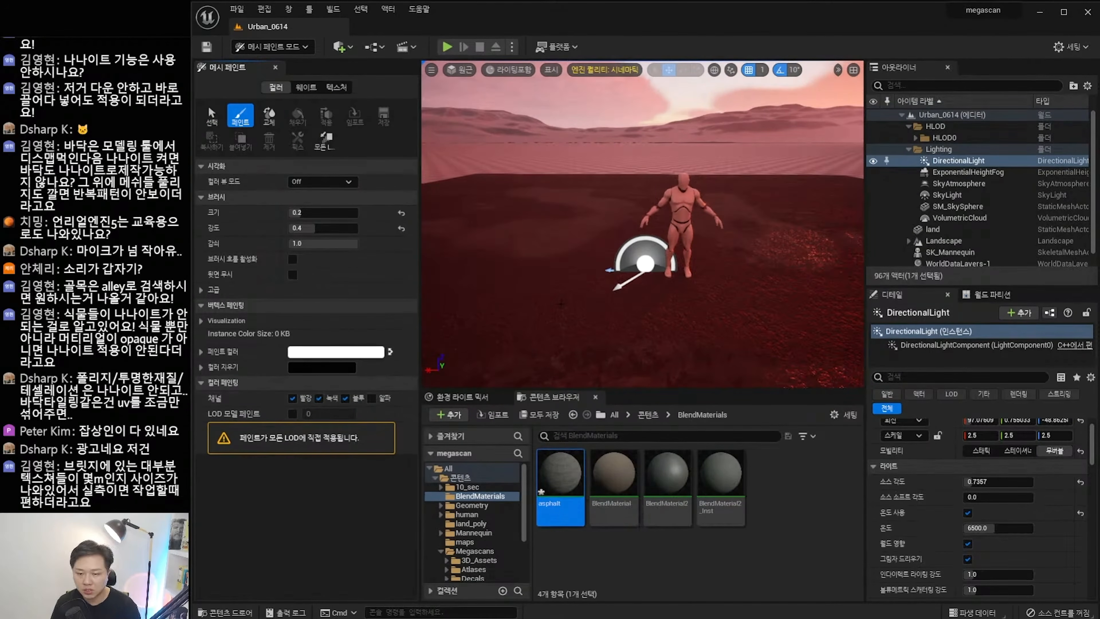
left_click(558, 279)
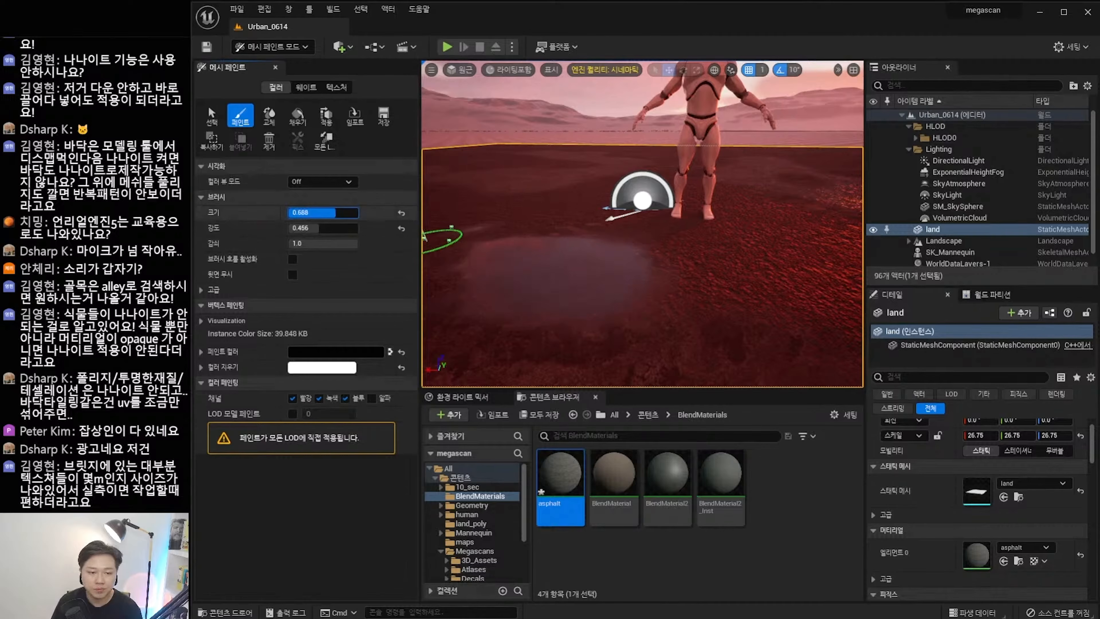
left_click_drag(336, 212, 337, 213)
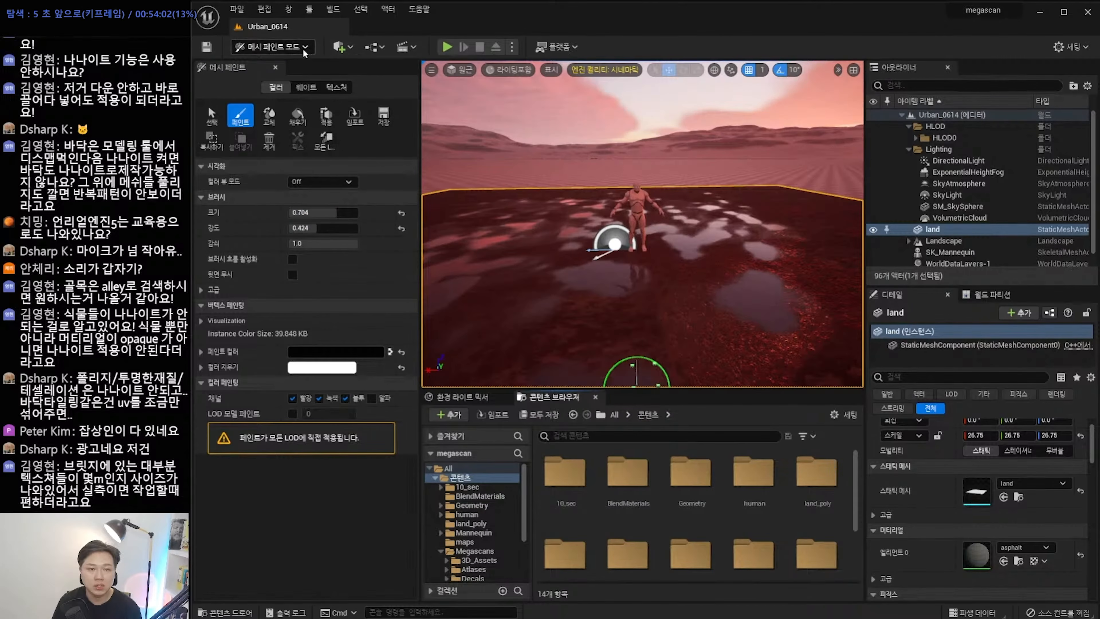
Return to selection mode and open the MSPresets content folder.
left_click(305, 48)
left_click(260, 66)
scroll(276, 524, "down", 3)
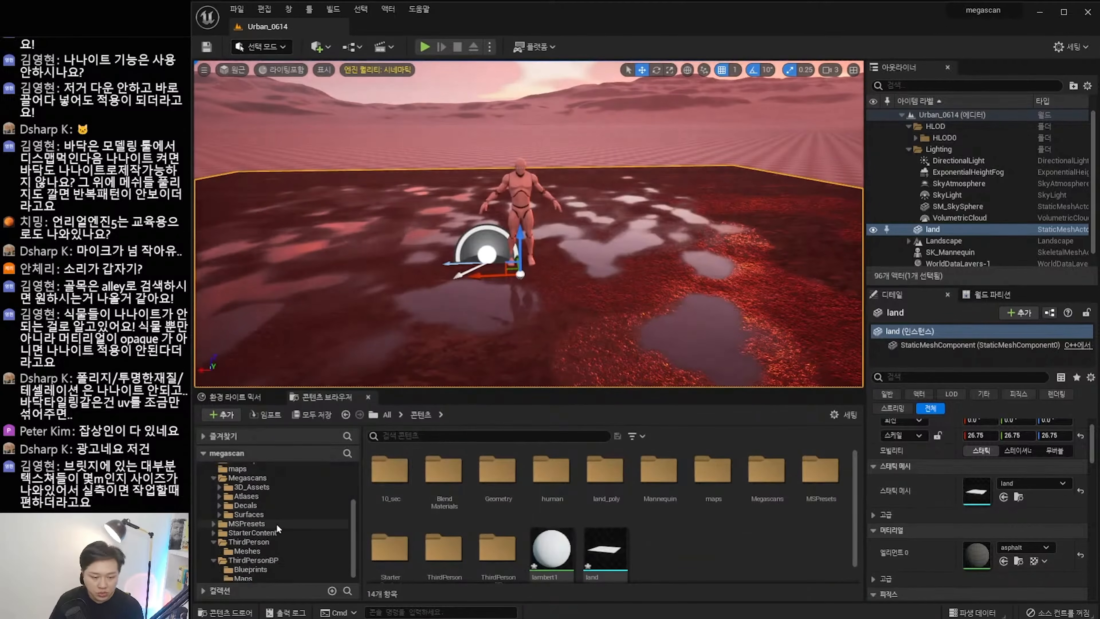
left_click(256, 522)
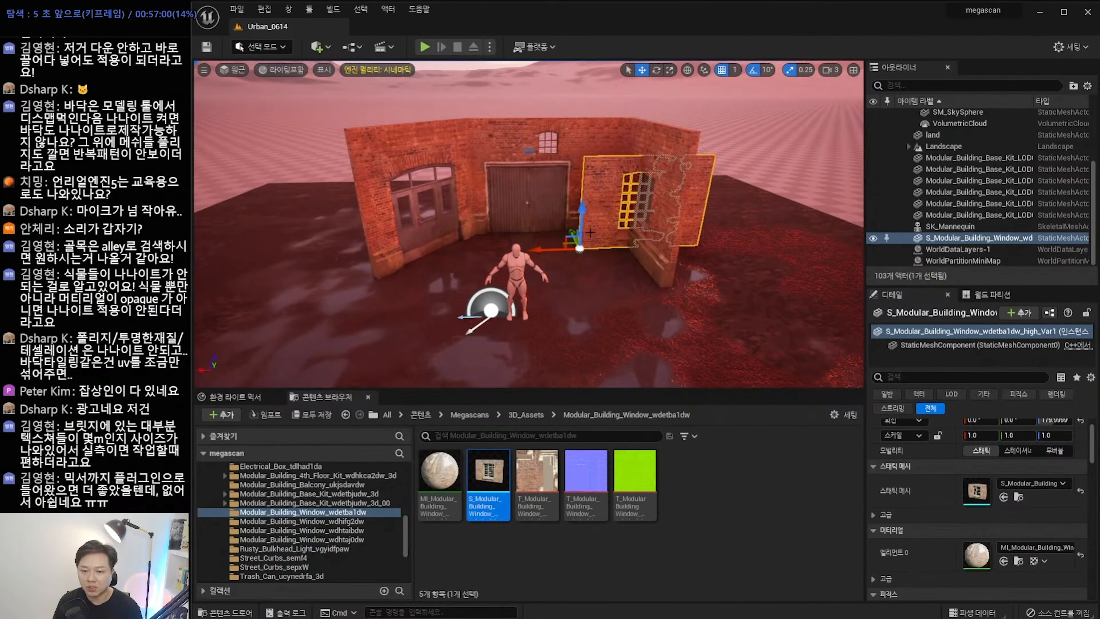
Move the brick window module up onto the wall with the large door and shift it along that wall.
left_click_drag(579, 157, 582, 99)
left_click_drag(544, 136, 455, 136)
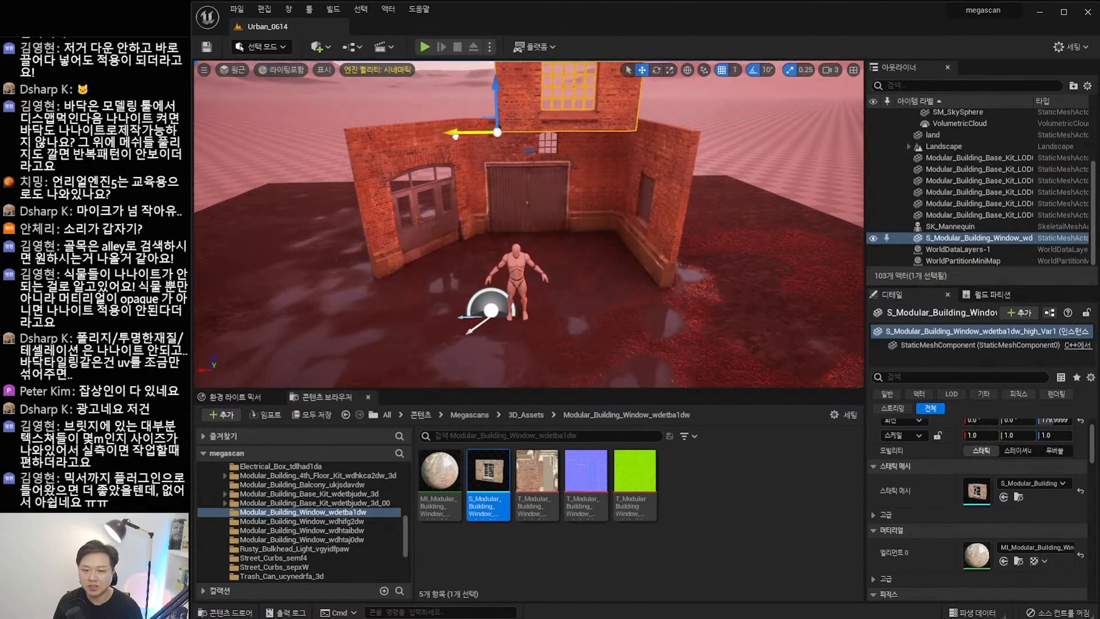
right_click_drag(546, 169, 502, 215)
left_click_drag(502, 216, 337, 279)
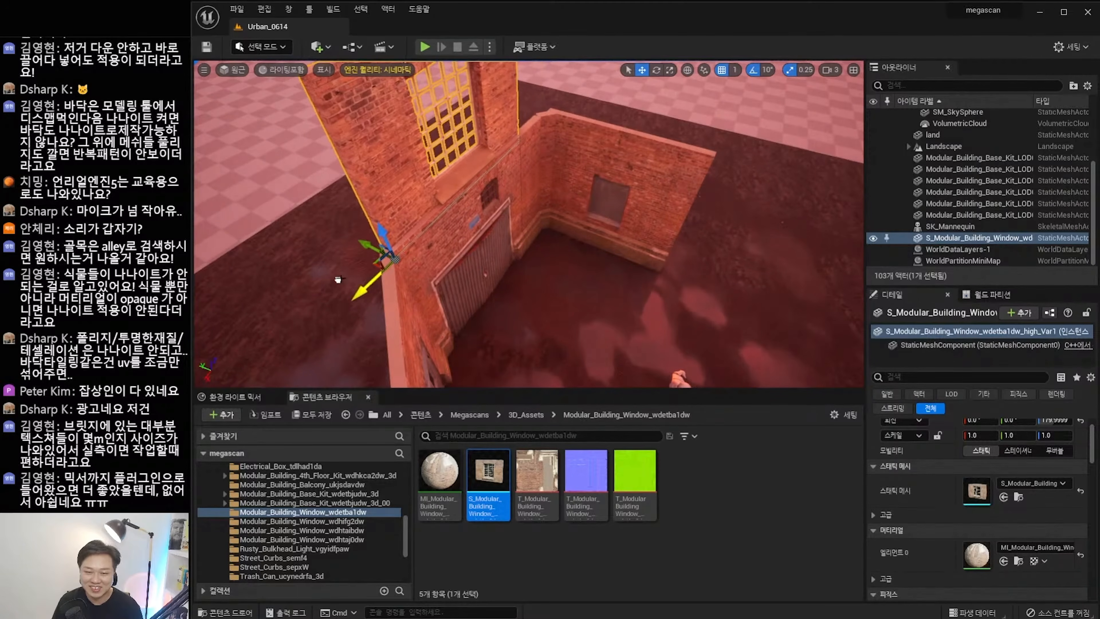
Set the position snap to 10 and raise the window module toward the top edge of the door wall.
left_click_drag(386, 236, 377, 222)
mouse_move(377, 222)
right_mouse_down()
mouse_move(342, 182)
mouse_move(373, 184)
mouse_move(379, 212)
right_mouse_up()
left_click(734, 70)
left_click(761, 125)
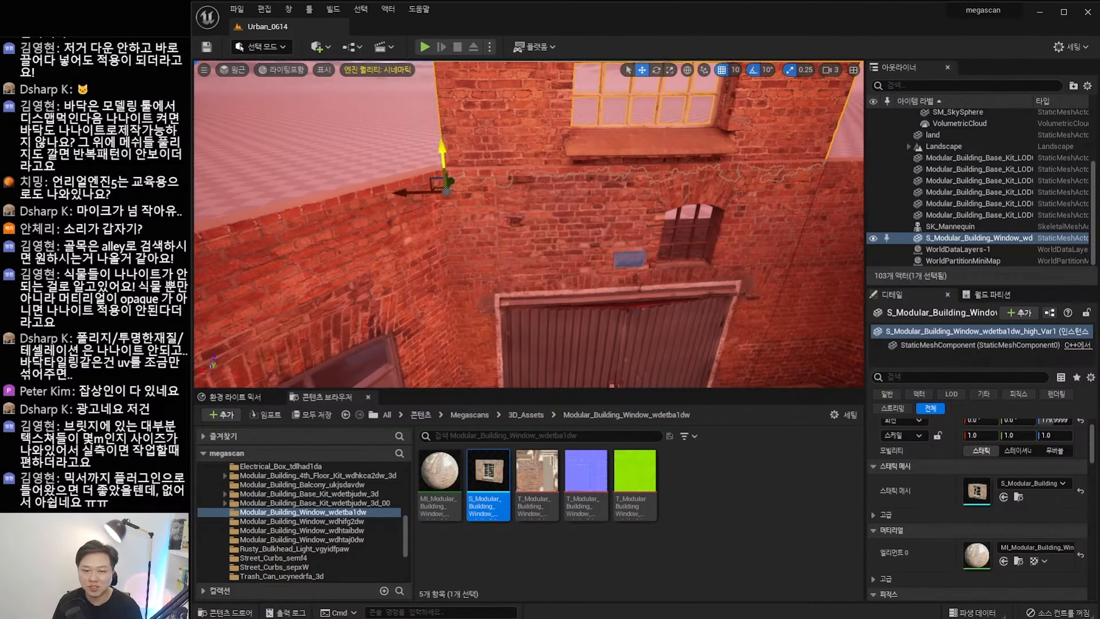
left_click_drag(438, 156, 436, 134)
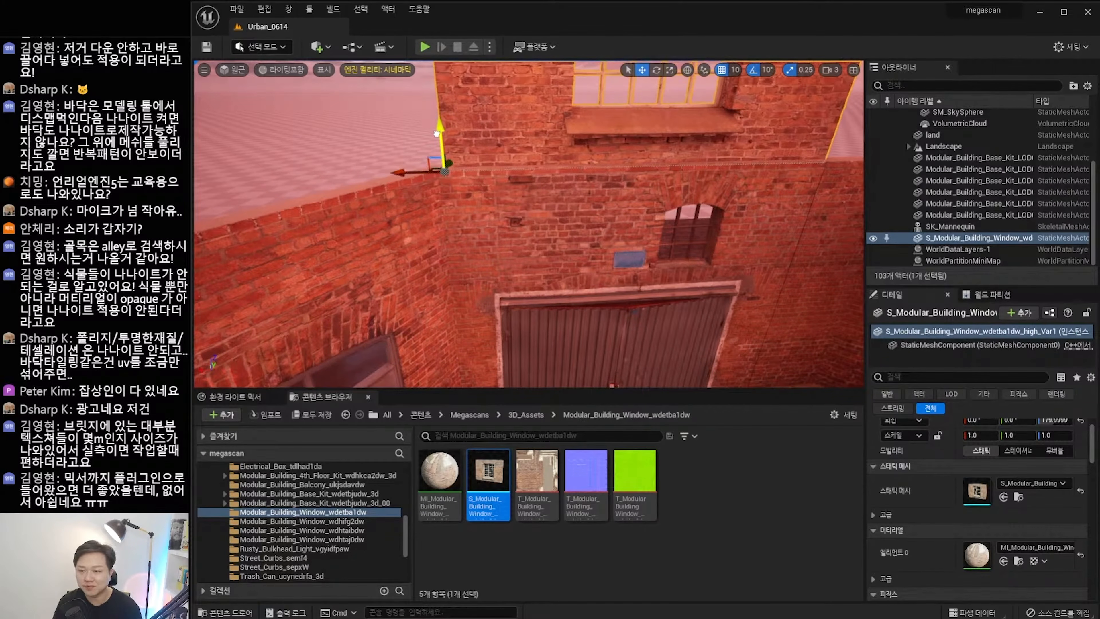
Set the position snap to 1, fine-tune the window module's height and sideways position, and frame it in the view.
left_click(736, 70)
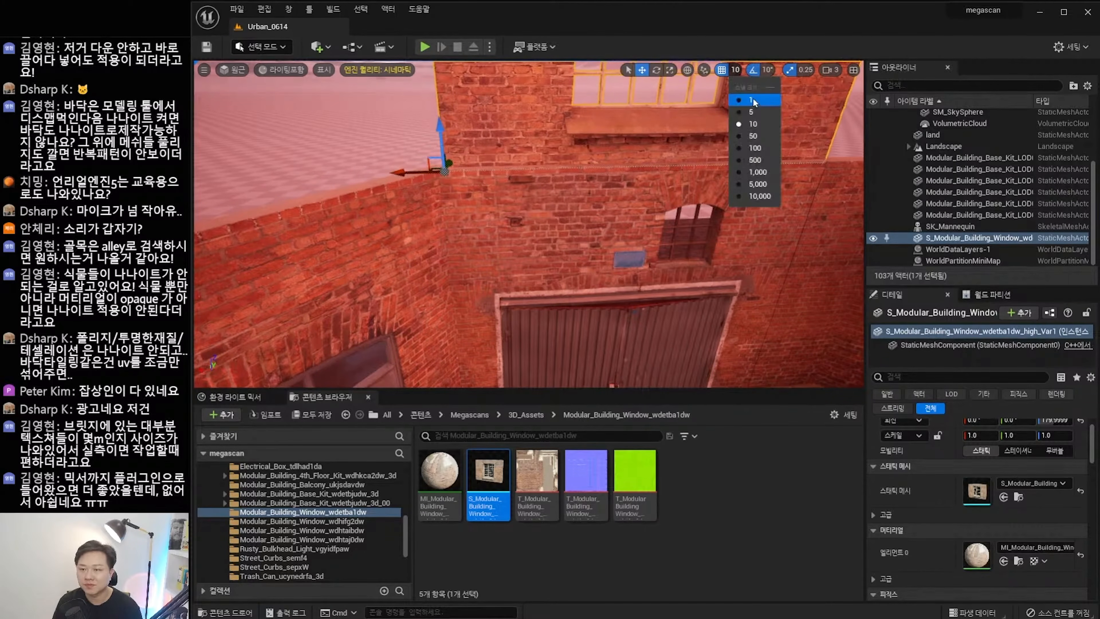
left_click(766, 114)
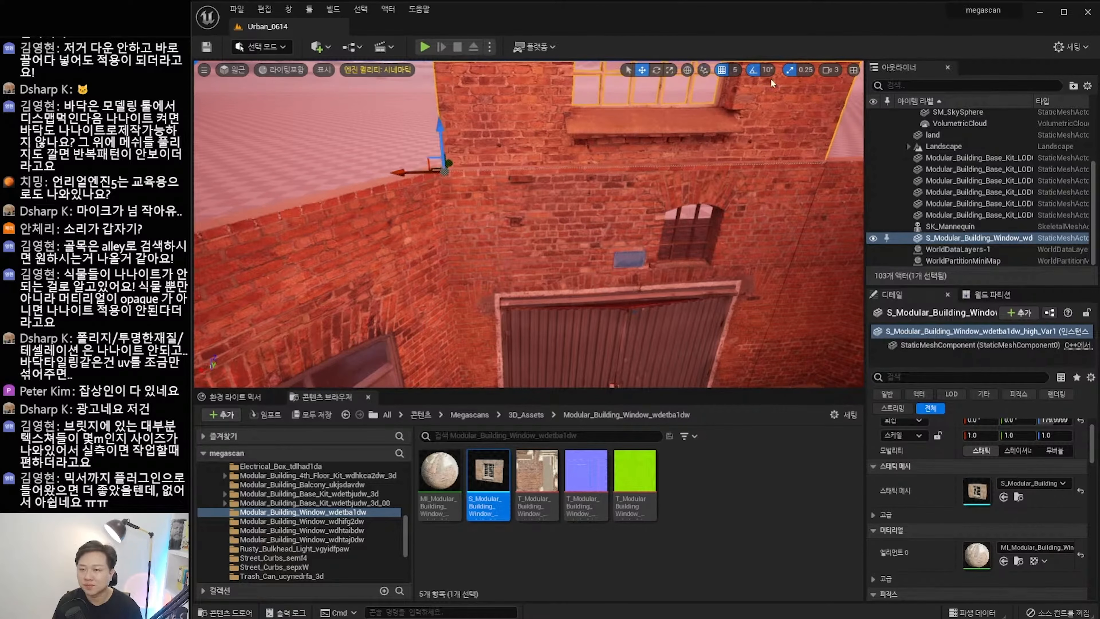
left_click(736, 72)
left_click(756, 102)
left_click_drag(439, 130, 440, 126)
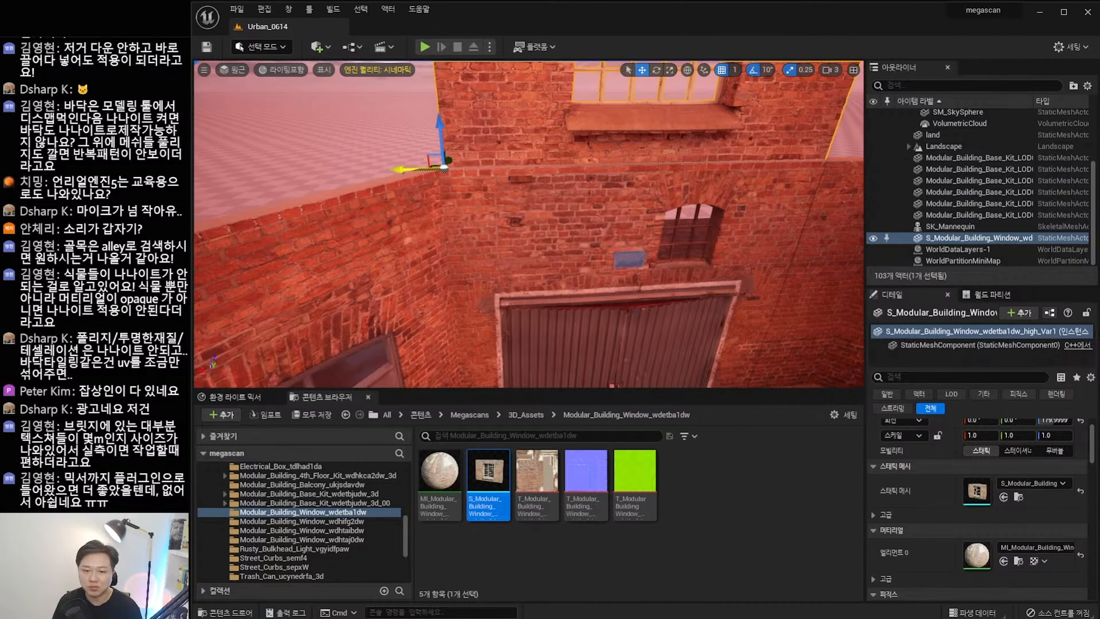
left_click_drag(402, 168, 395, 167)
key("f")
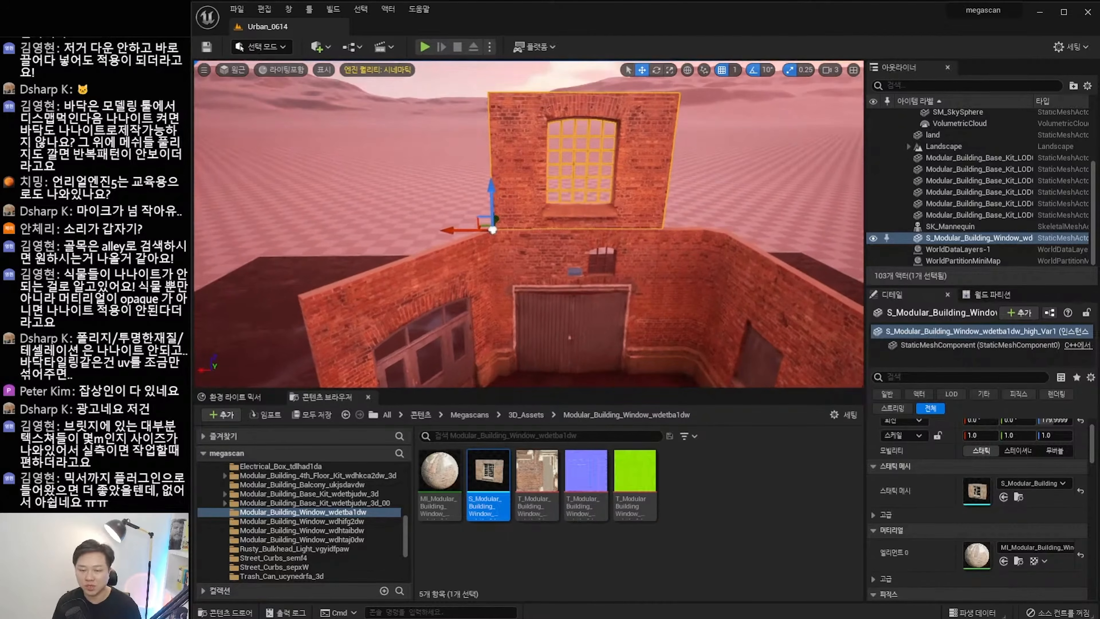
Place the wall module from the Modular_Building_Window_wdhifg2dw folder beside the door wall and rotate it about its vertical axis.
left_click(302, 521)
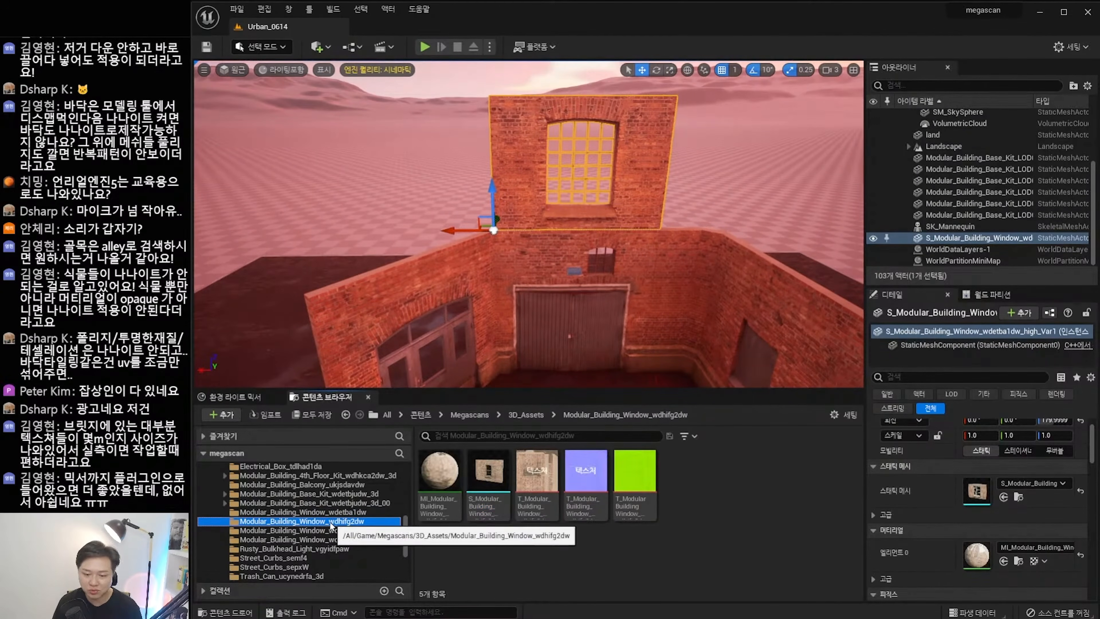
left_click_drag(488, 474, 496, 330)
key("e")
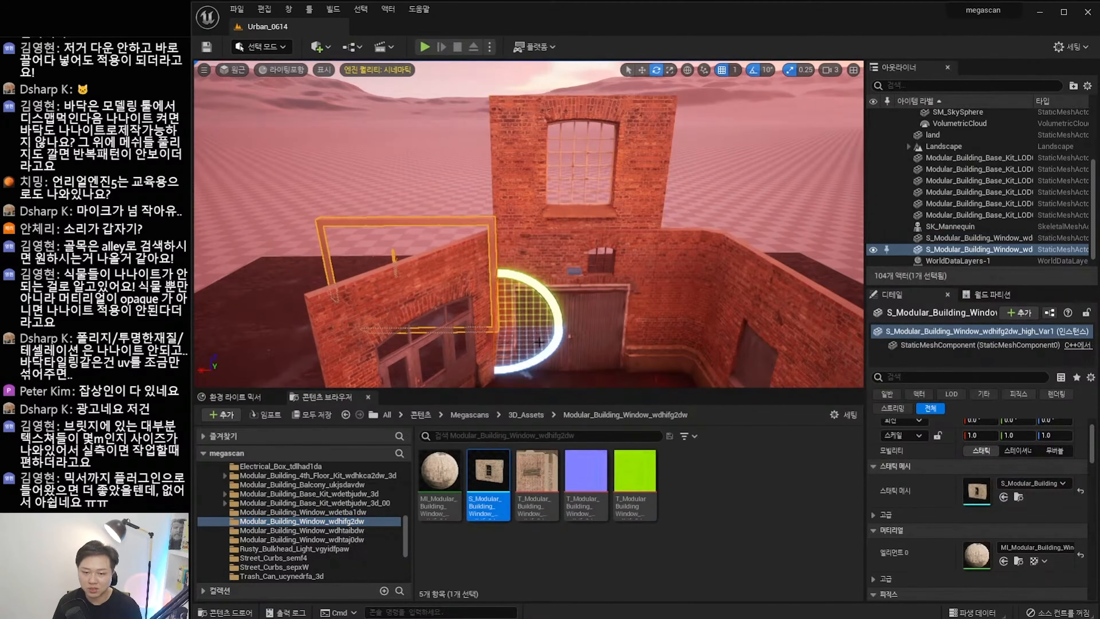
left_click_drag(543, 363, 493, 373)
key("Right")
key("Right")
key("Right")
key("Right")
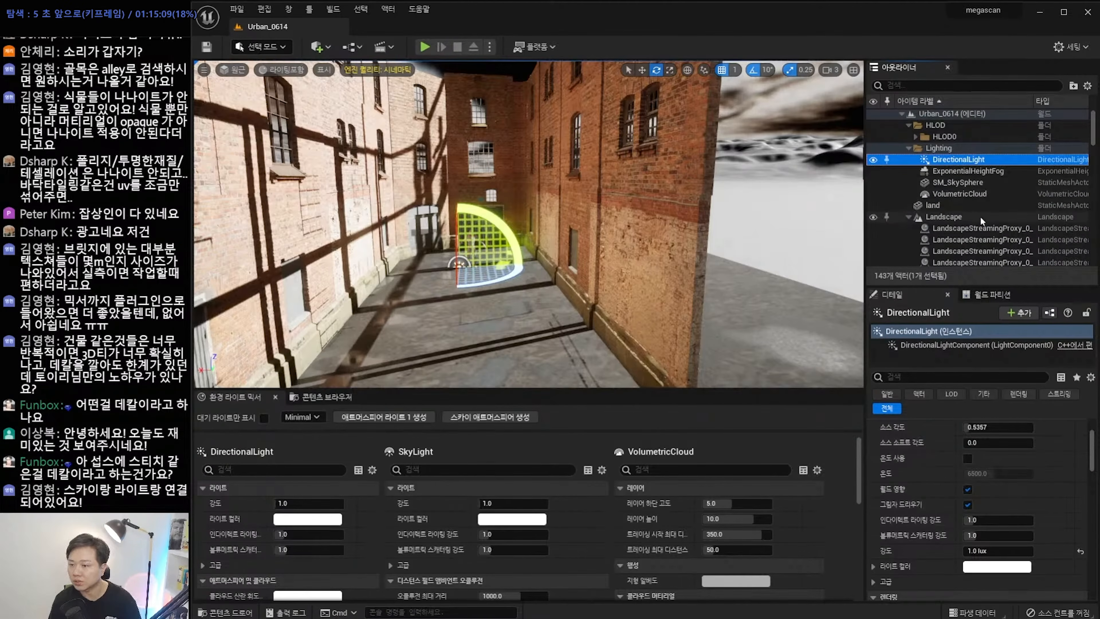
Collapse the Landscape group in the outliner, put the SkyLight into the Lighting folder and look over its settings.
left_click(908, 217)
scroll(955, 235, "down", 4)
left_click(948, 245)
scroll(948, 244, "up", 1)
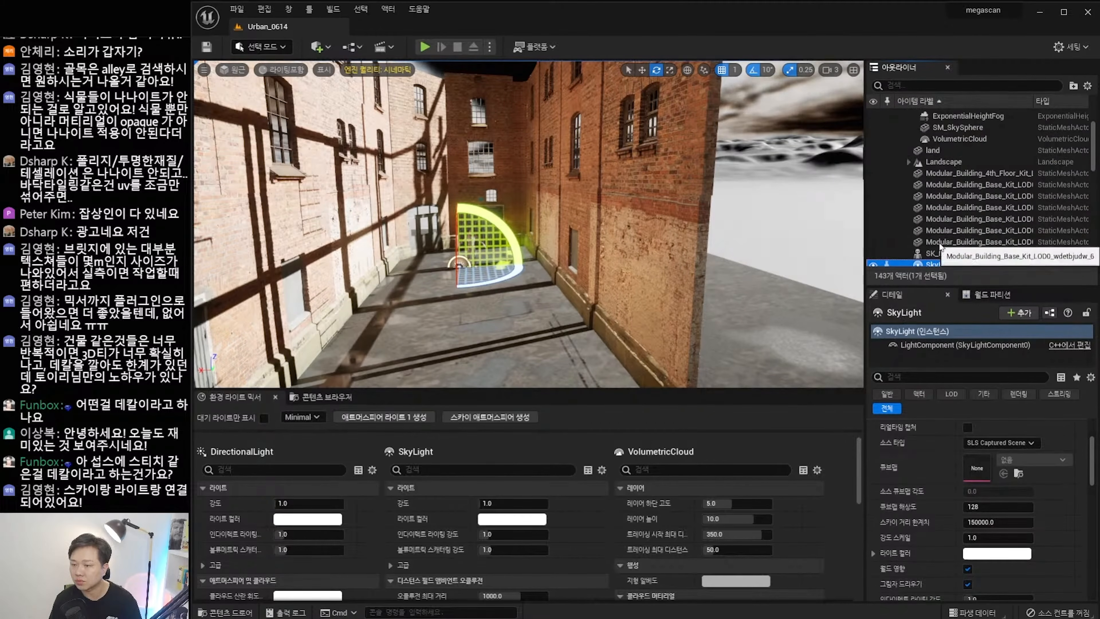
scroll(947, 254, "down", 1)
scroll(959, 190, "up", 5)
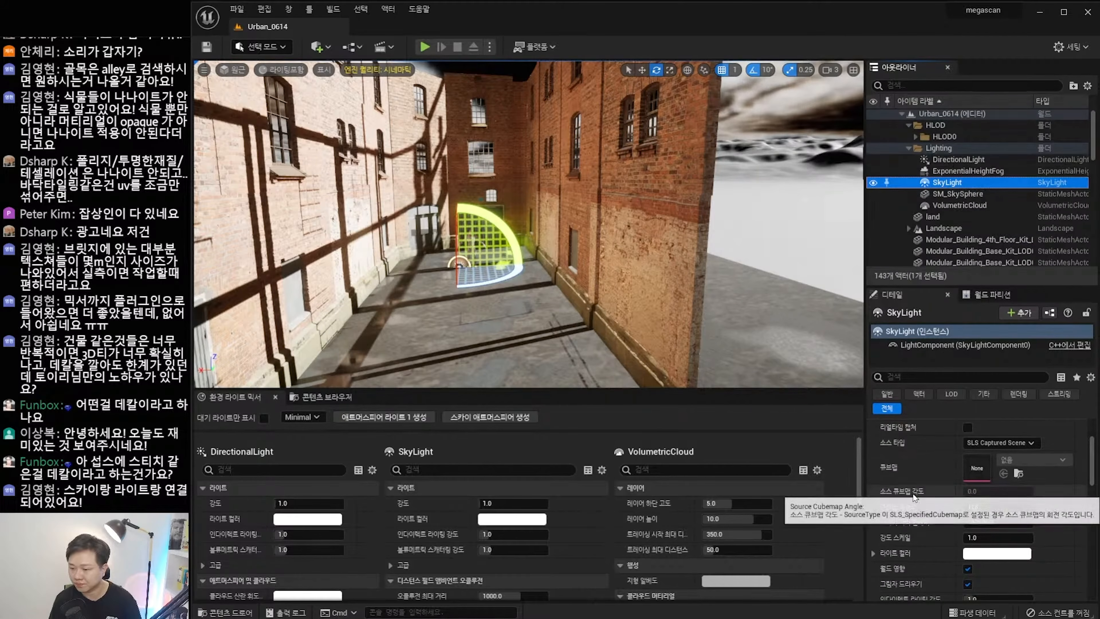
scroll(916, 490, "down", 3)
scroll(918, 489, "up", 3)
Add a PostProcessVolume to the level and put it into the Lighting folder.
left_click(957, 160)
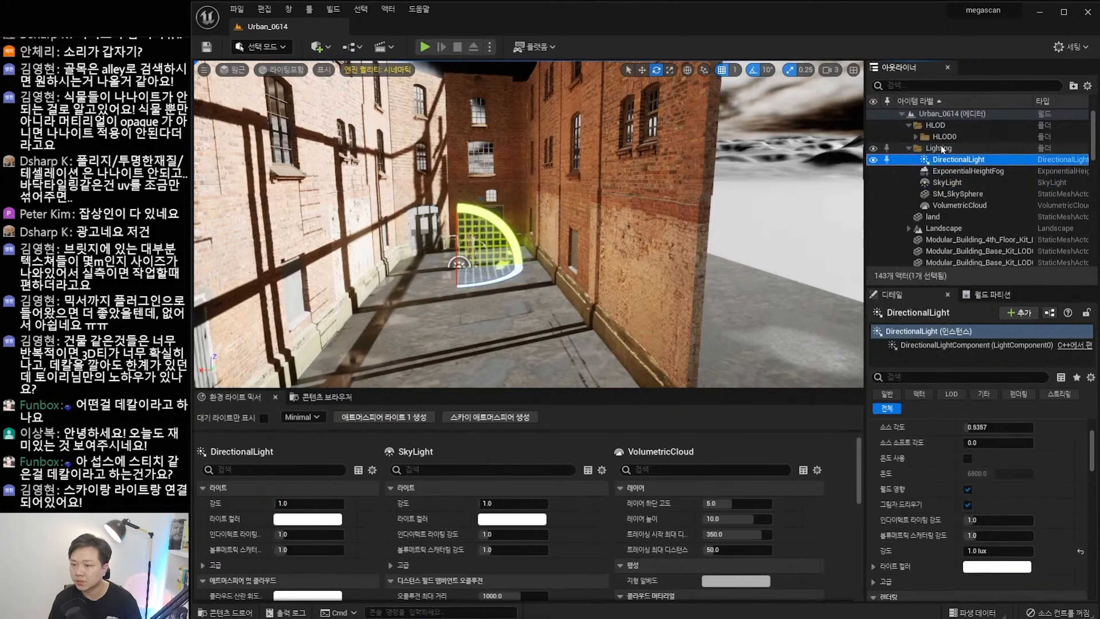
key("Escape")
left_click(318, 46)
mouse_move(367, 195)
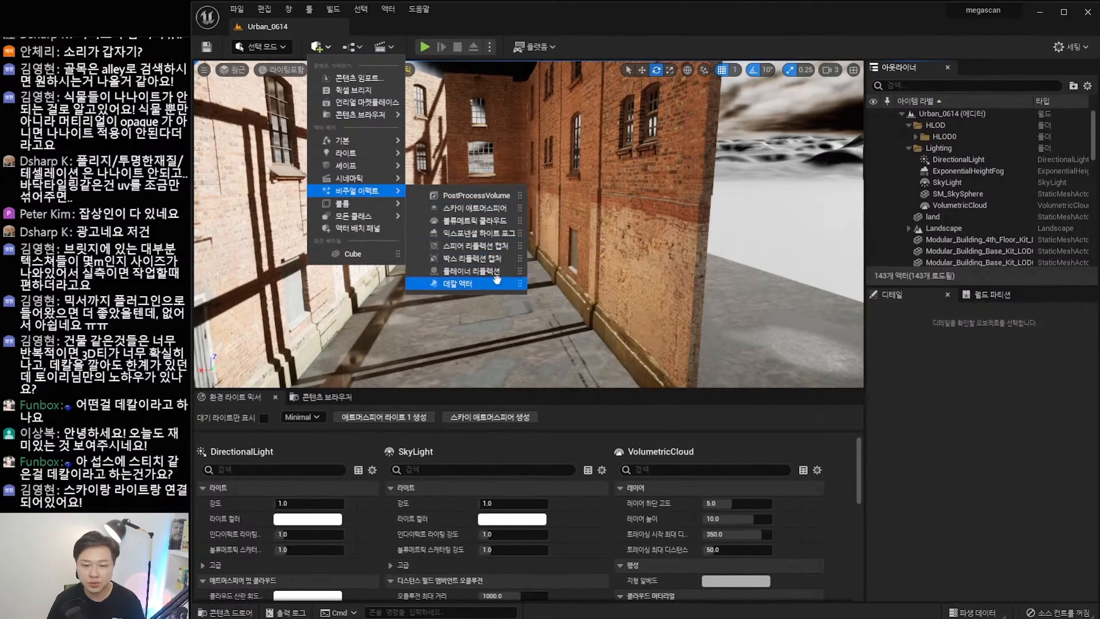
left_click(476, 195)
left_click_drag(965, 189, 944, 147)
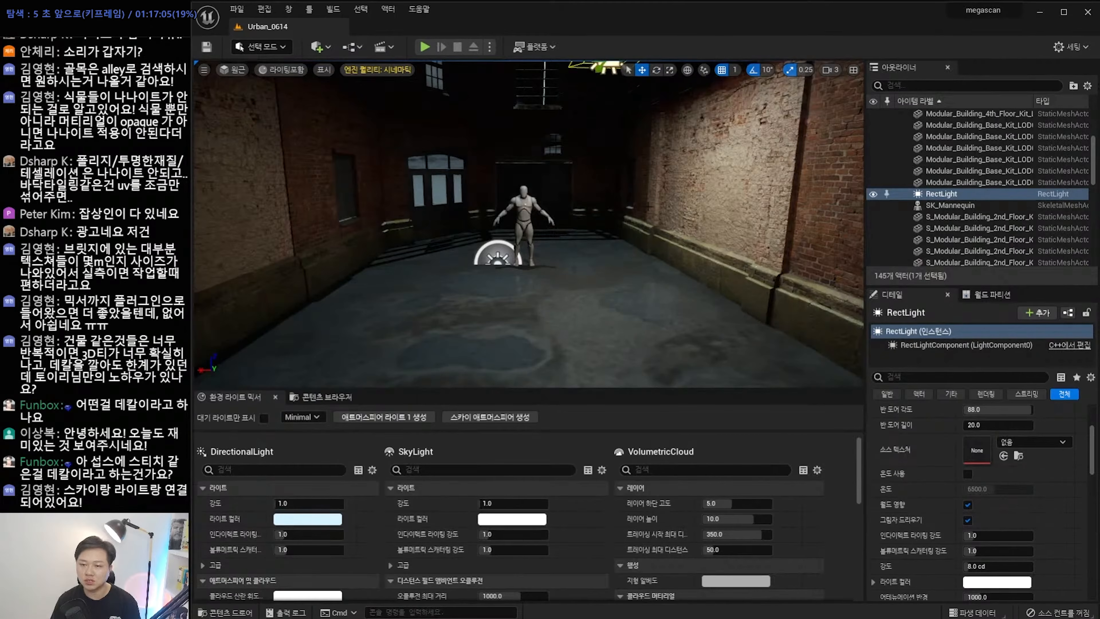
Move the RectLight up above the door on the alley's back wall and select it.
middle_click_drag(541, 242, 518, 288)
middle_click_drag(596, 173, 650, 200)
left_click_drag(650, 201, 550, 154)
right_click(590, 179)
left_click(566, 169)
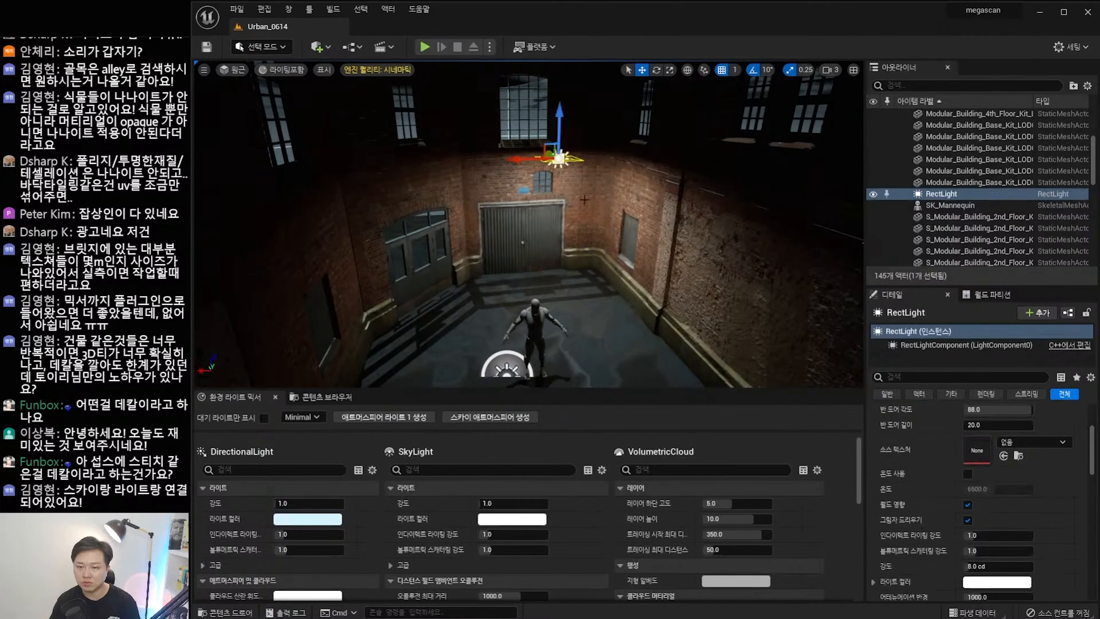
Adjust RectLight2's light colour to a pale blue in the colour picker.
middle_click_drag(565, 169, 532, 178)
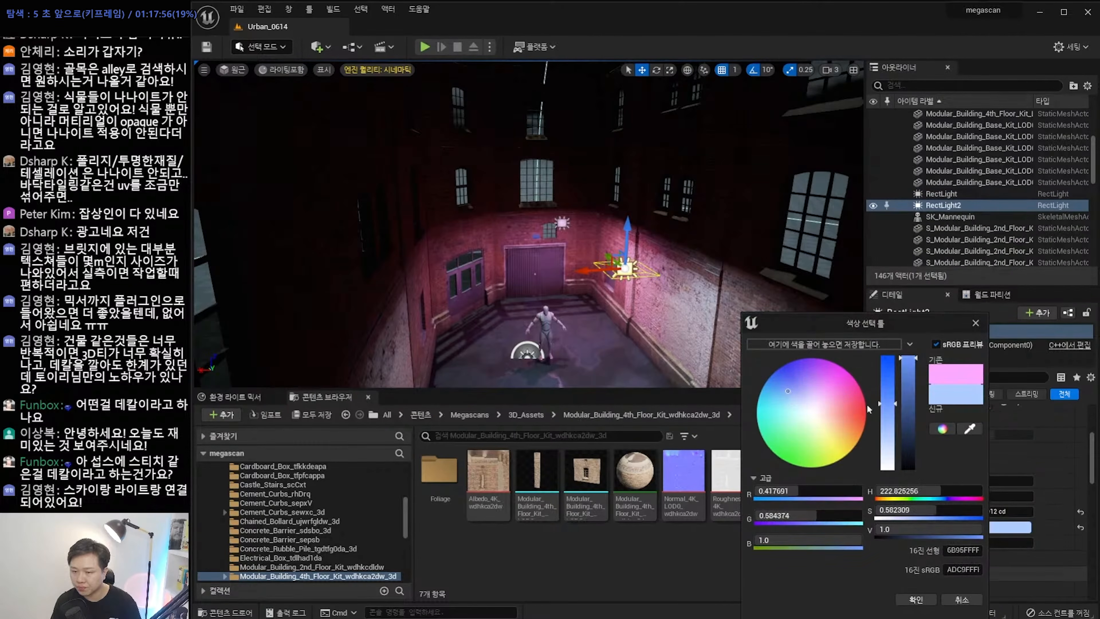
left_click_drag(883, 407, 884, 396)
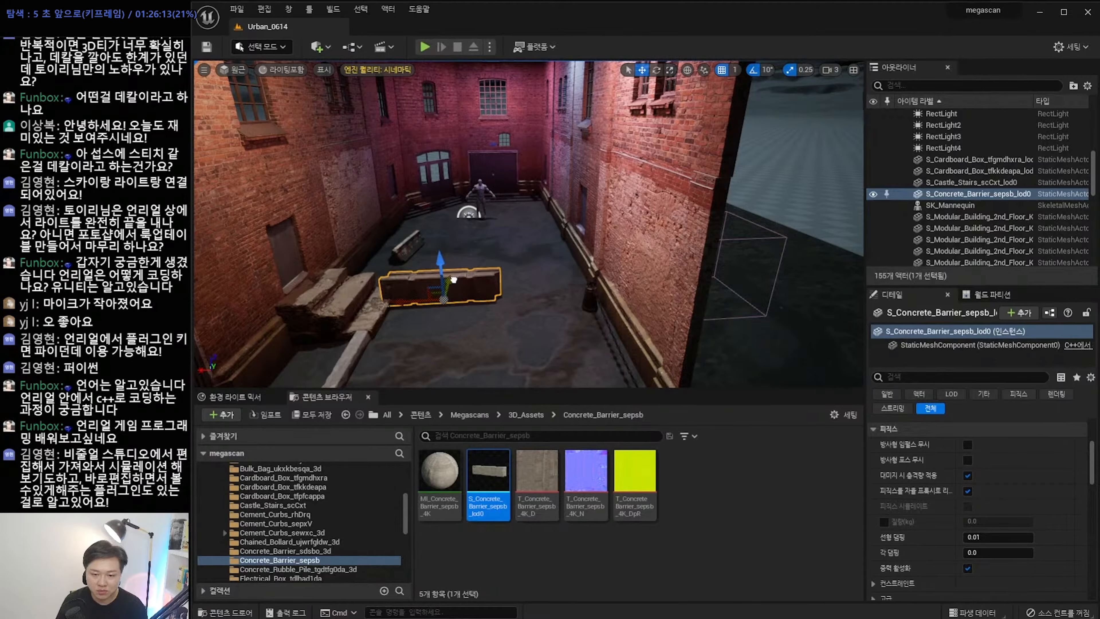
Shift the S_Concrete_Barrier_sepsb barrier toward the alley entrance and move the concrete rubble pile beside the wooden shutter door.
left_click_drag(453, 279, 435, 362)
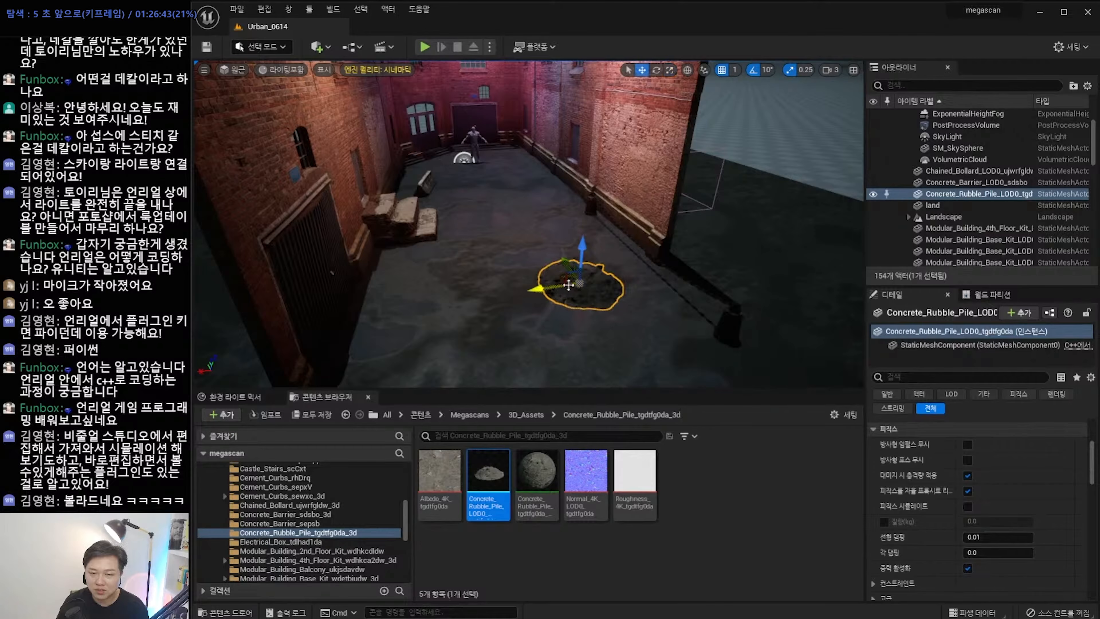
left_click_drag(568, 285, 418, 307)
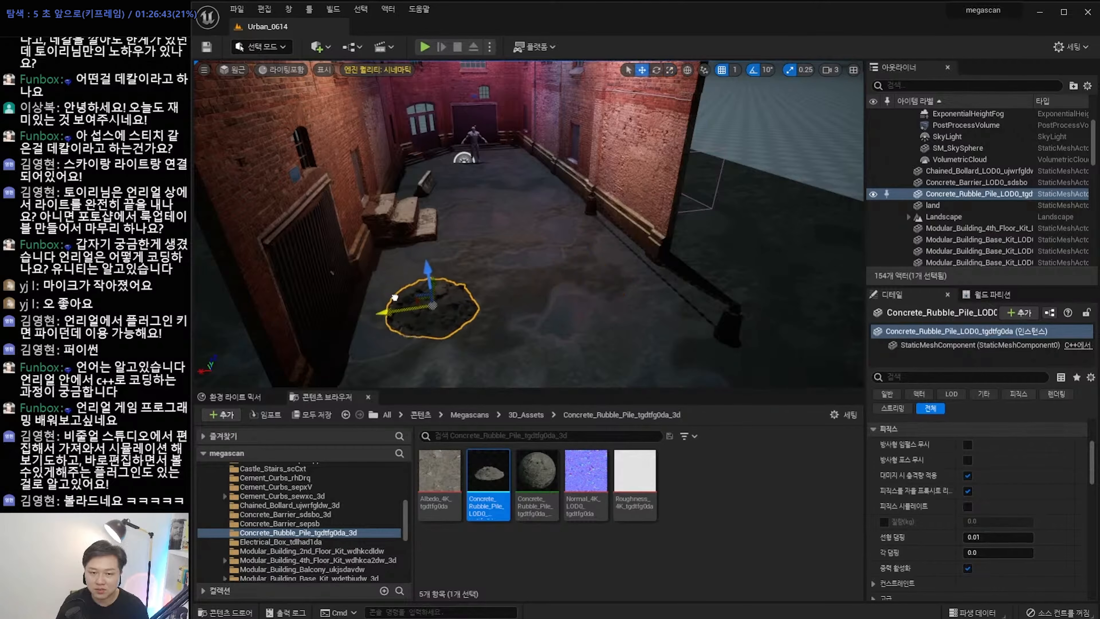
mouse_move(418, 307)
right_mouse_down()
mouse_move(428, 299)
mouse_move(346, 329)
mouse_move(417, 307)
right_mouse_up()
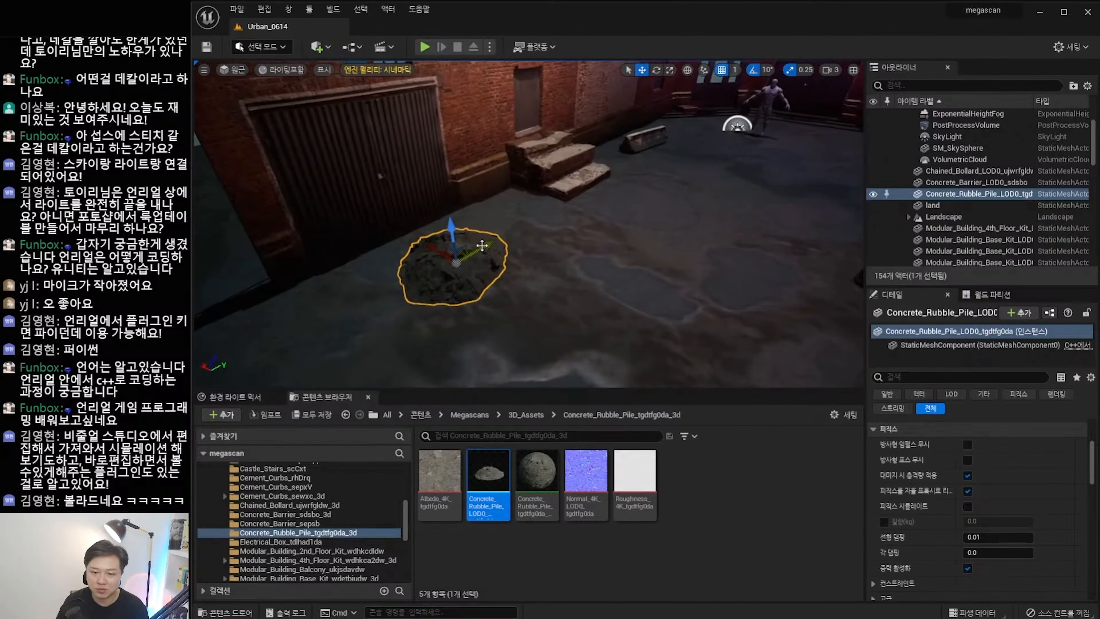
left_click_drag(556, 203, 487, 194)
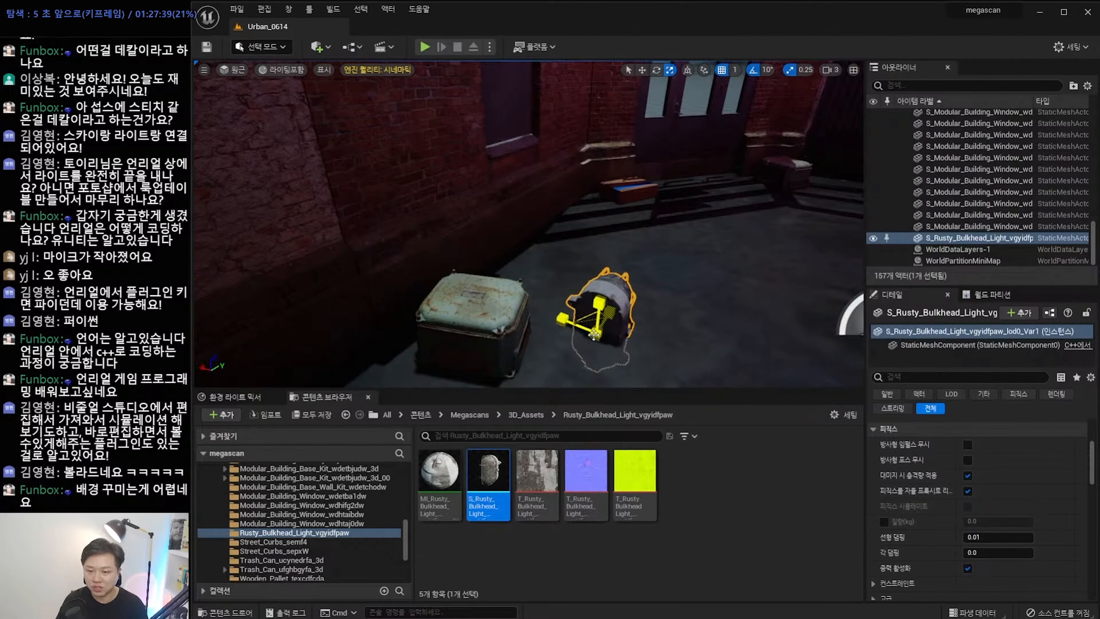
Rotate the rusty bulkhead light upright and position it against the brick wall near the window.
key("e")
left_click_drag(606, 369, 640, 369)
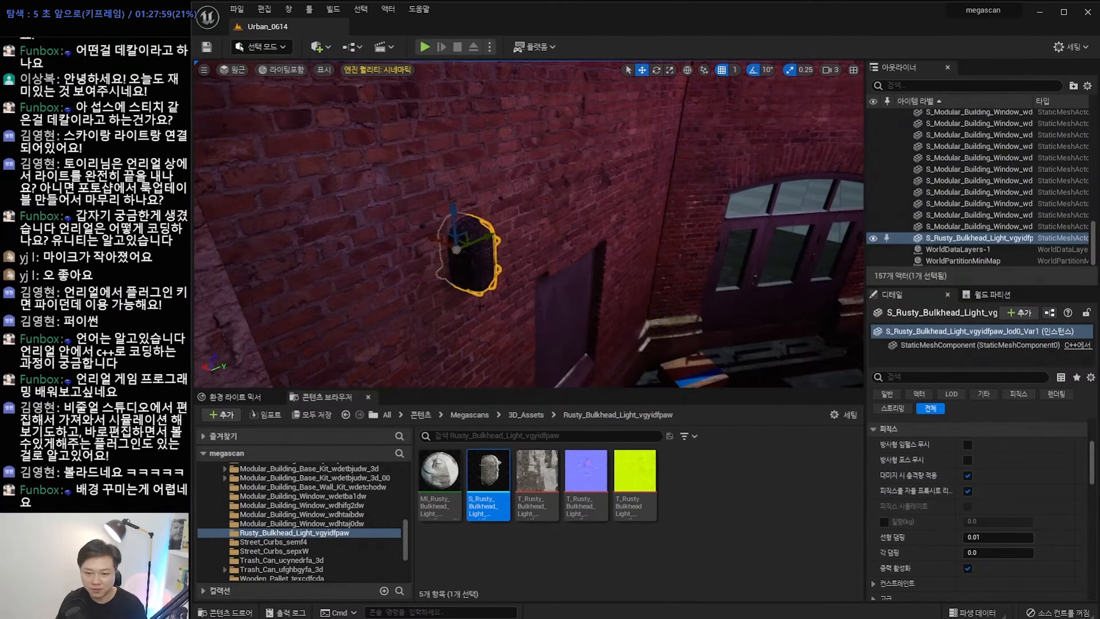
key("d")
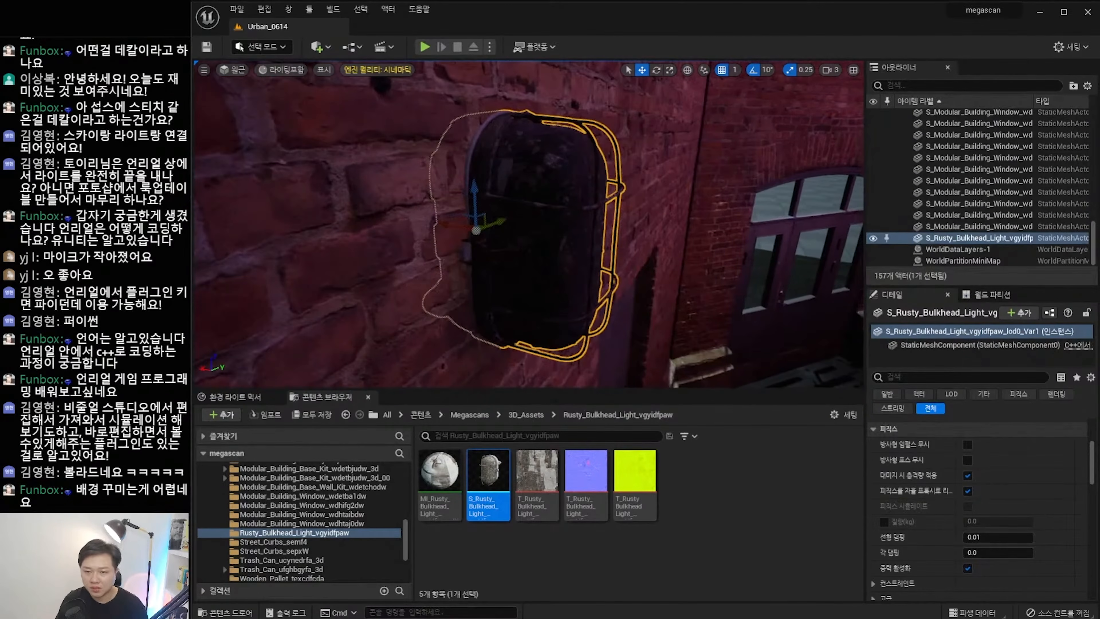
key("a")
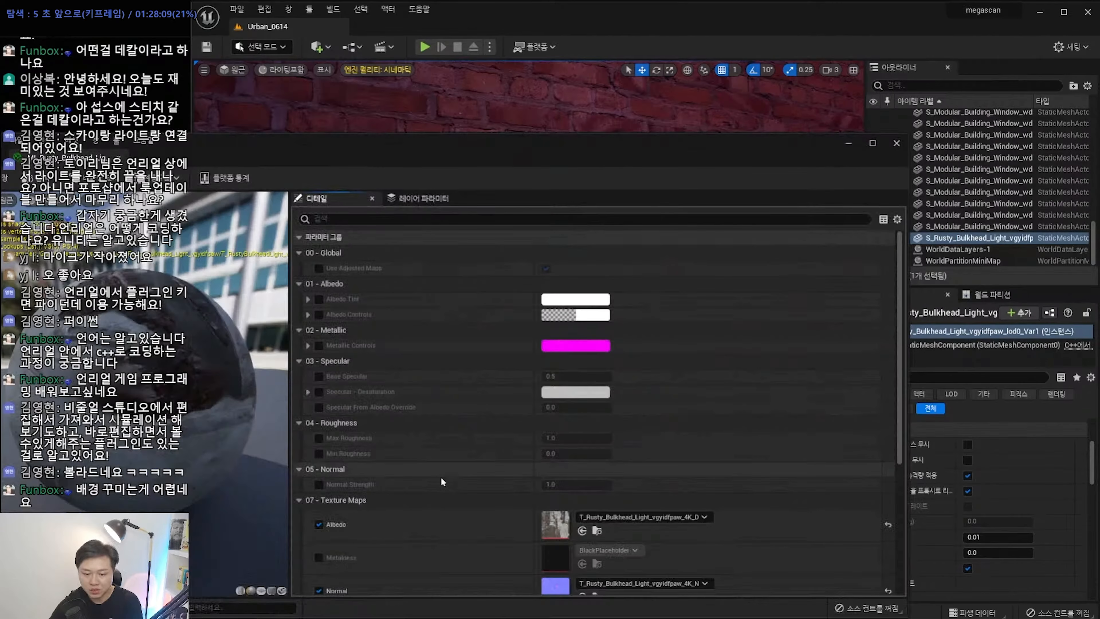
Enable the Use Adjusted Maps, Albedo Tint and Albedo Controls overrides in the bulkhead light's material instance.
scroll(359, 390, "down", 3)
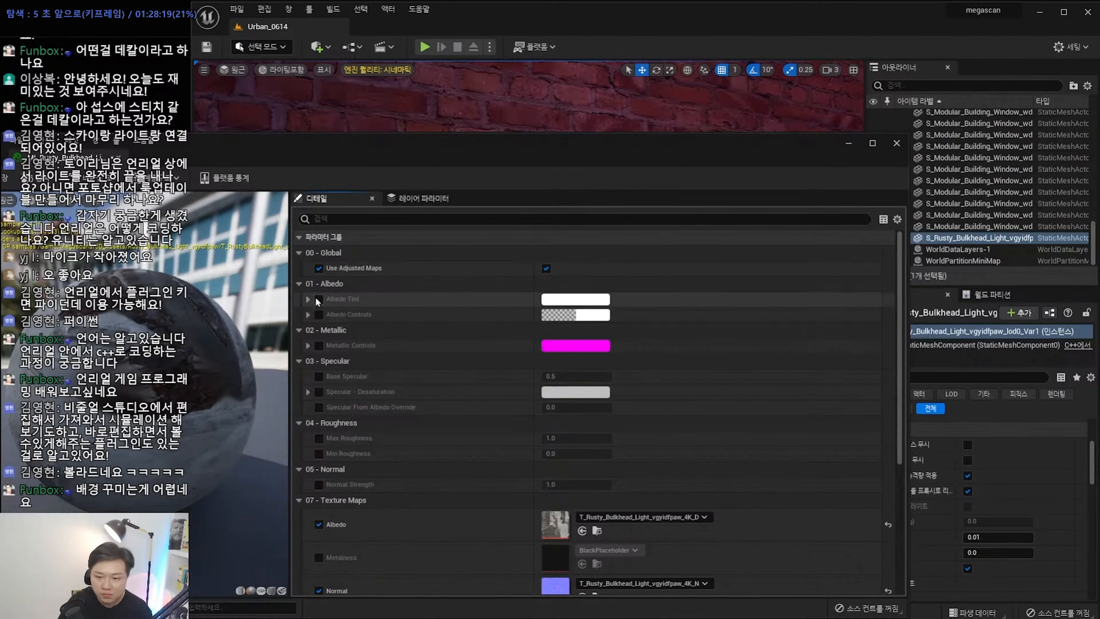
left_click(317, 298)
left_click(318, 314)
scroll(344, 291, "down", 2)
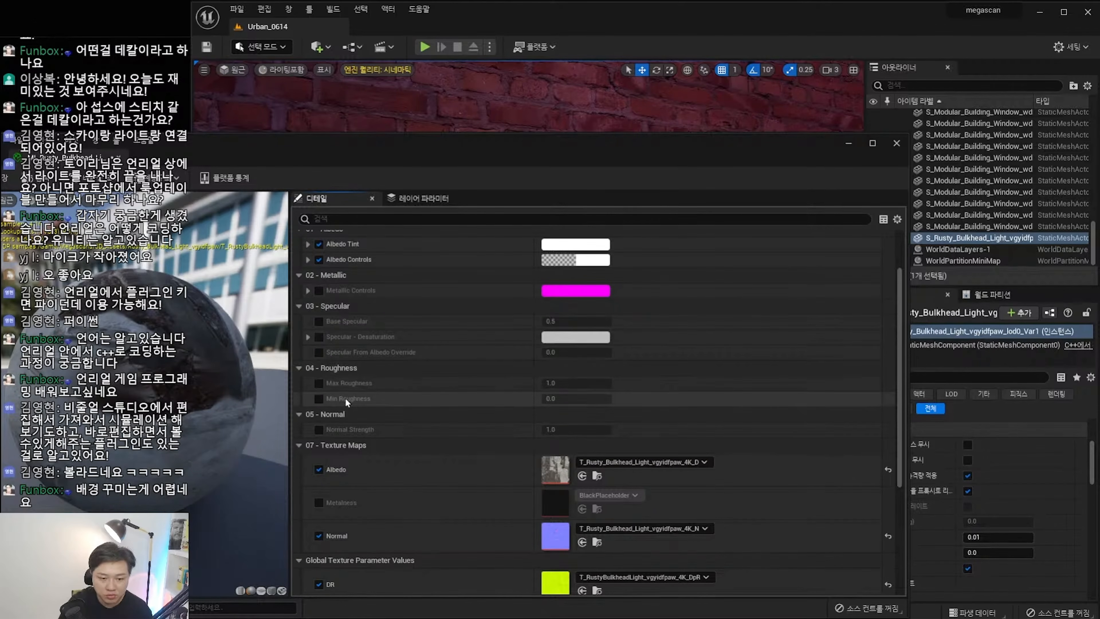
scroll(343, 436, "down", 3)
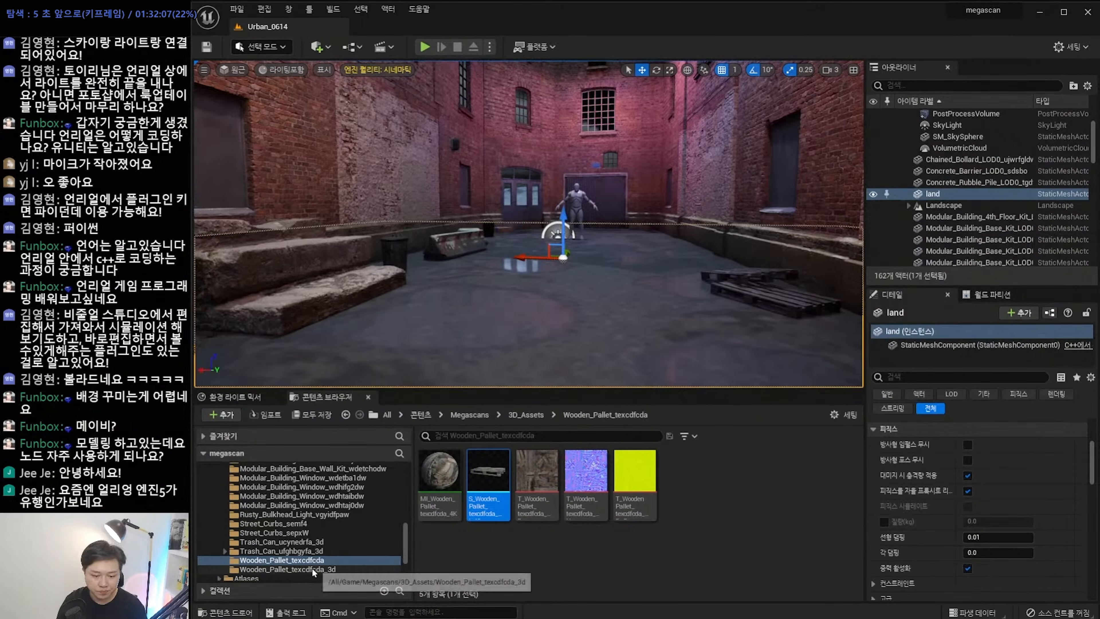
Place the pallet from the Wooden_Pallet_texcdfcda_3d folder by the chain along the brick wall, rotate it and adjust its position on the ground.
left_click(287, 569)
left_click(784, 338)
key("f")
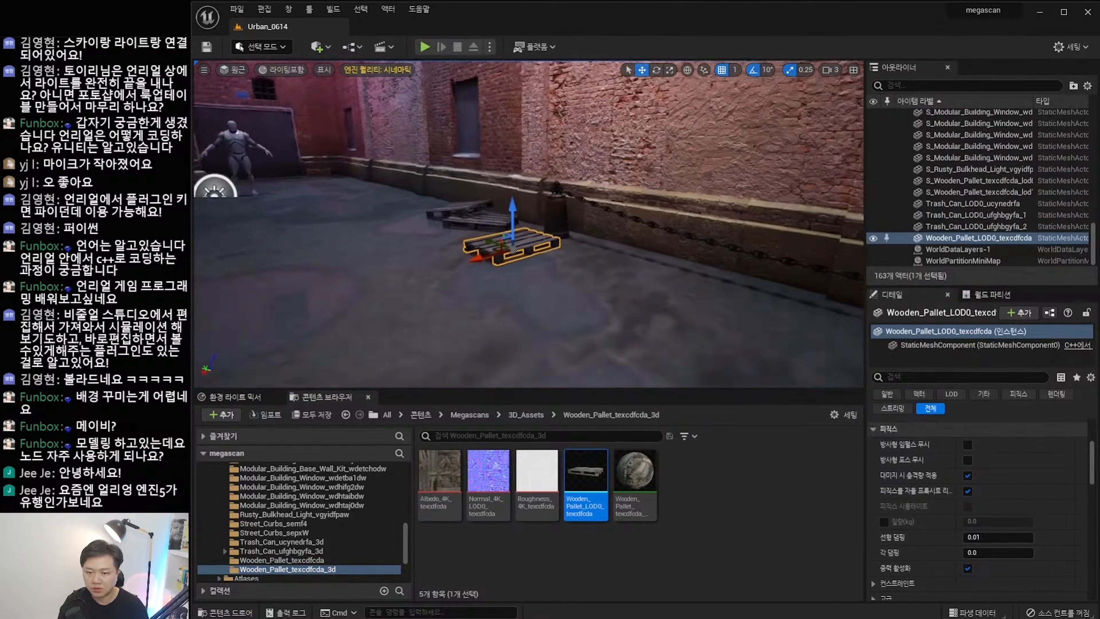
key("e")
left_click_drag(559, 265, 532, 269)
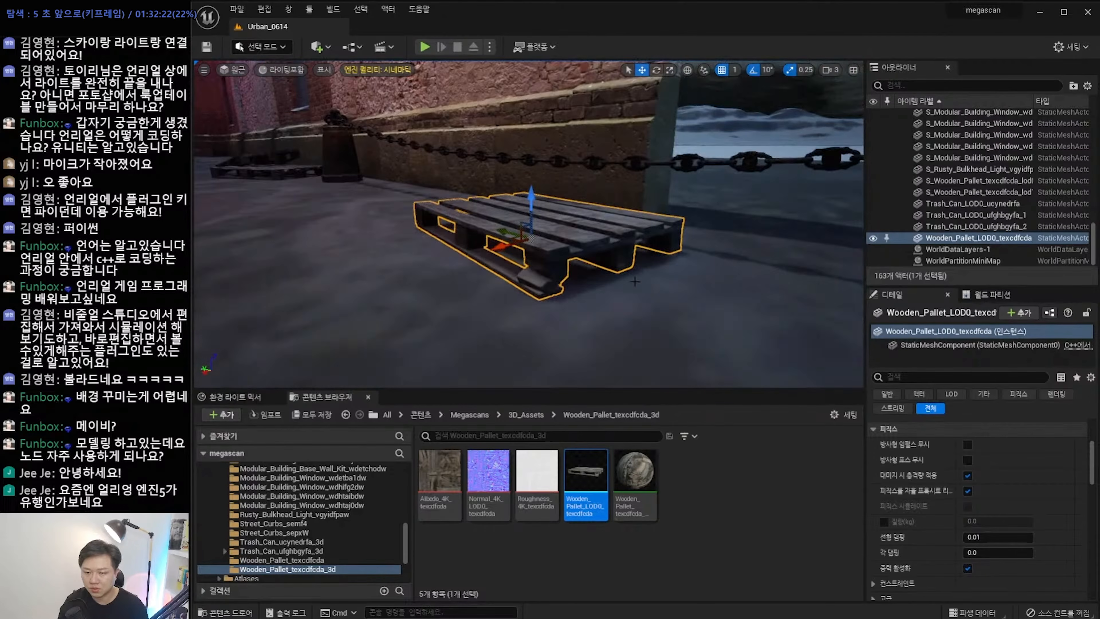
right_click_drag(629, 245, 630, 229)
key("s")
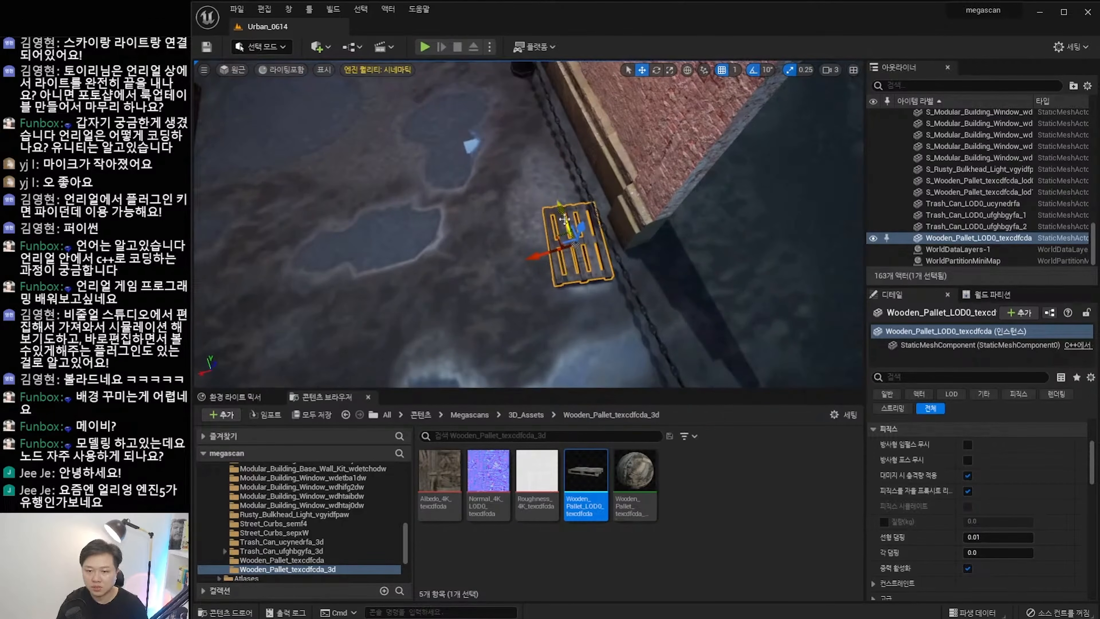
left_click_drag(565, 219, 539, 196)
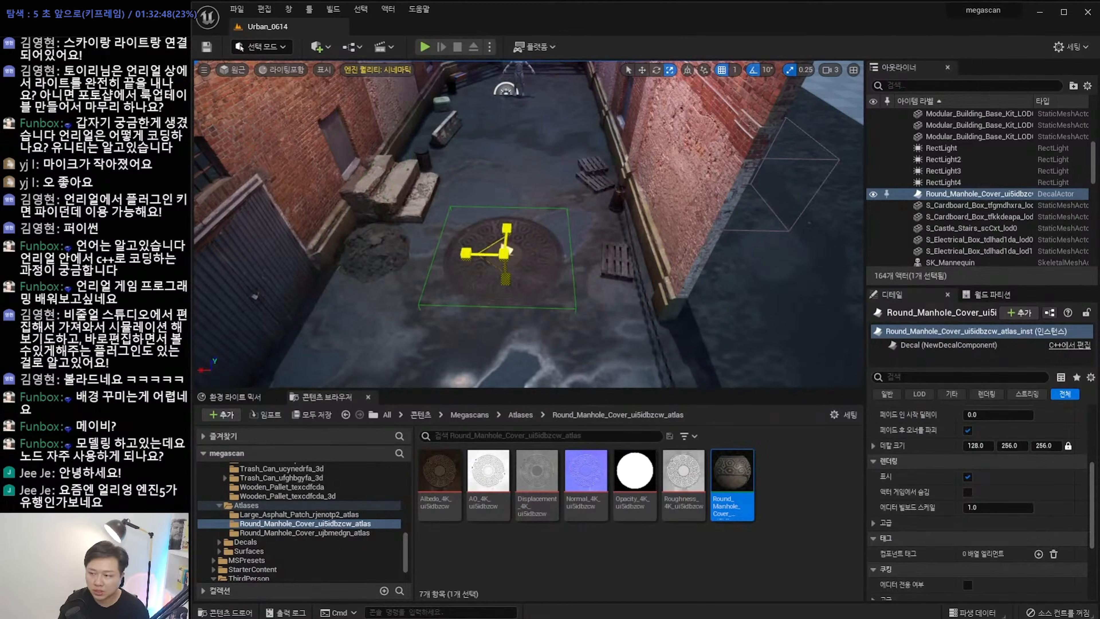
key("w")
mouse_move(578, 342)
right_mouse_down()
mouse_move(567, 335)
mouse_move(602, 340)
mouse_move(578, 342)
right_mouse_up()
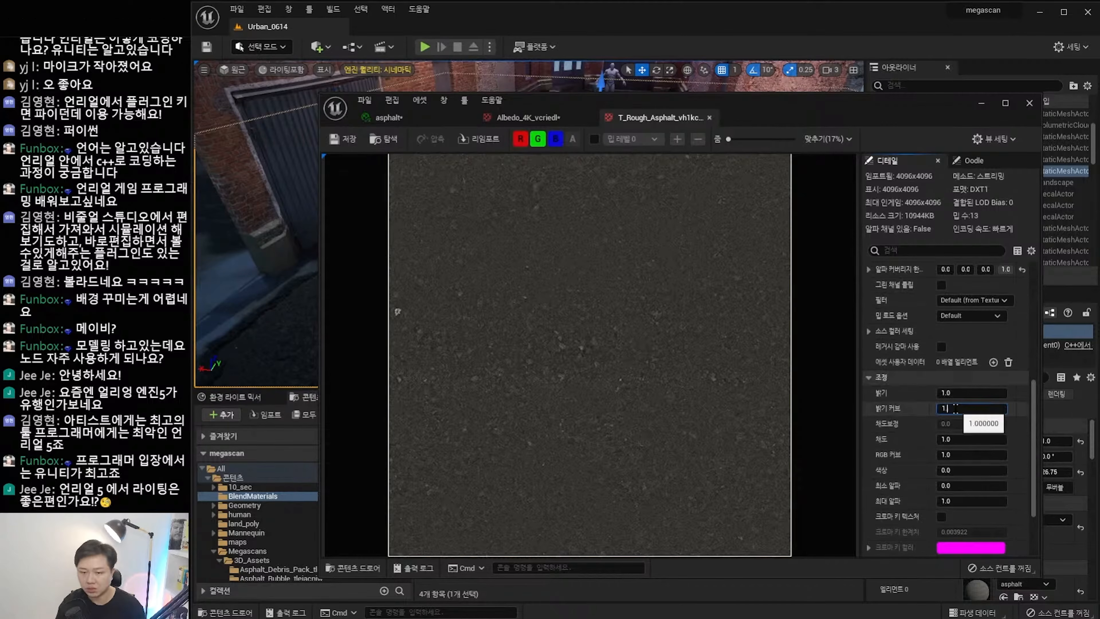
Set the brightness curve of the T_Rough_Asphalt_vh1k texture to 1.5 and look through the T_Rough_Asphalt_vl4kfa texture's settings.
type(".5")
key("Return")
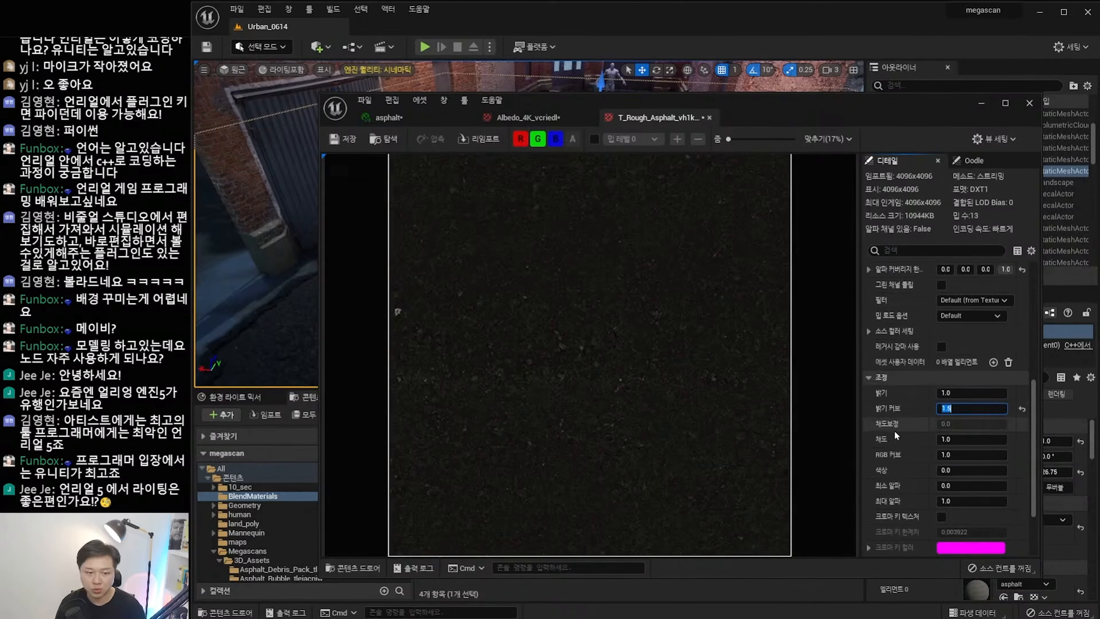
scroll(894, 440, "down", 3)
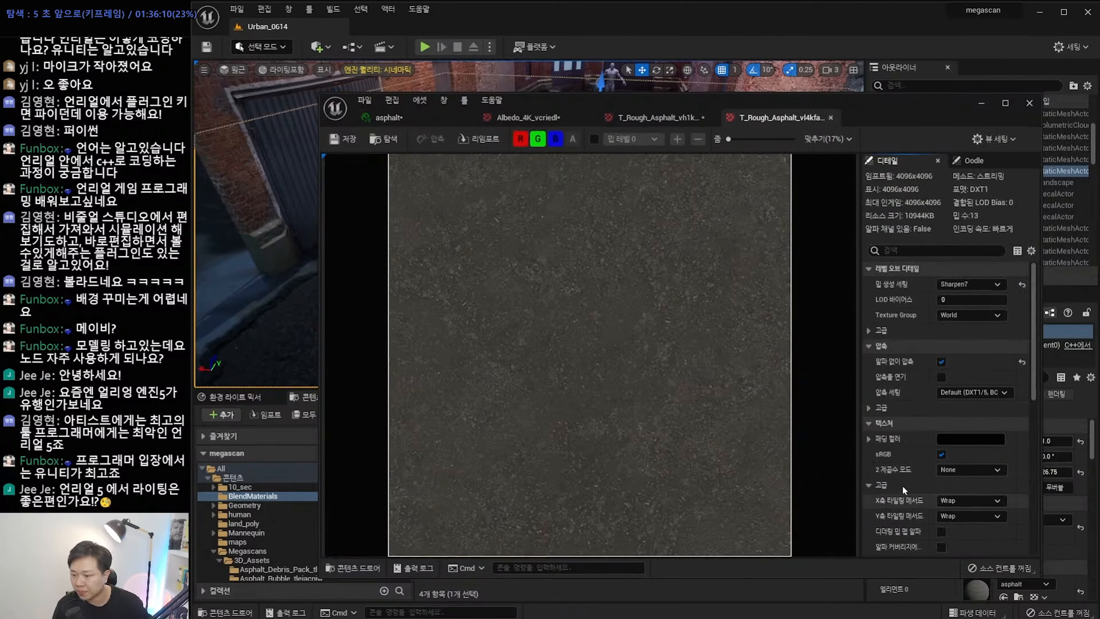
scroll(927, 478, "down", 5)
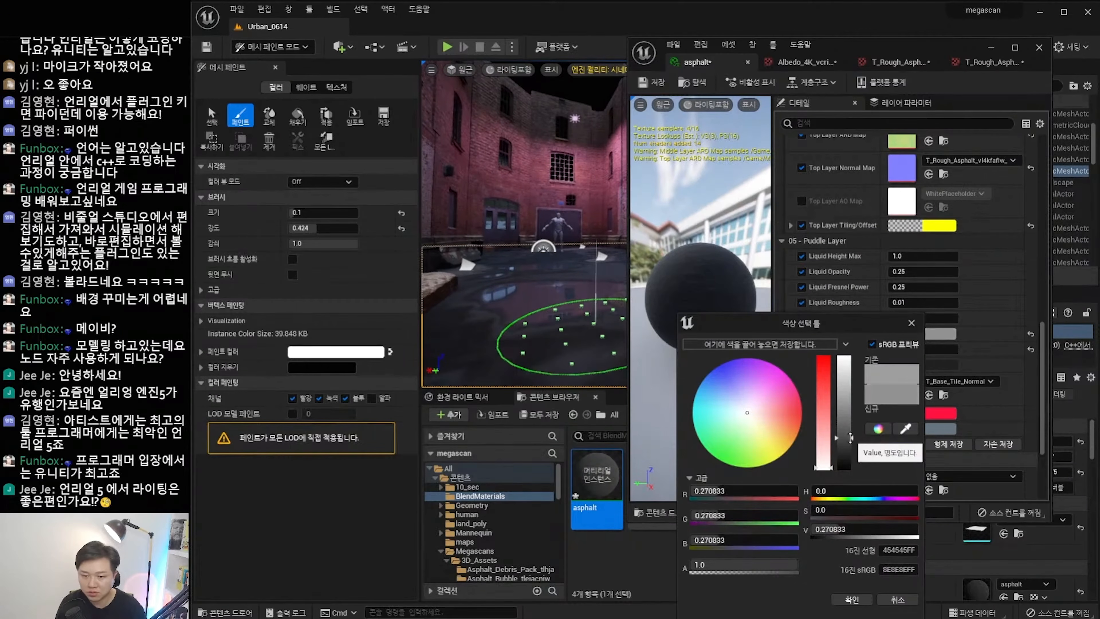
Lighten the asphalt material's puddle-layer Albedo Darkening colour to a neutral grey with value about 0.59.
left_click_drag(850, 423, 850, 399)
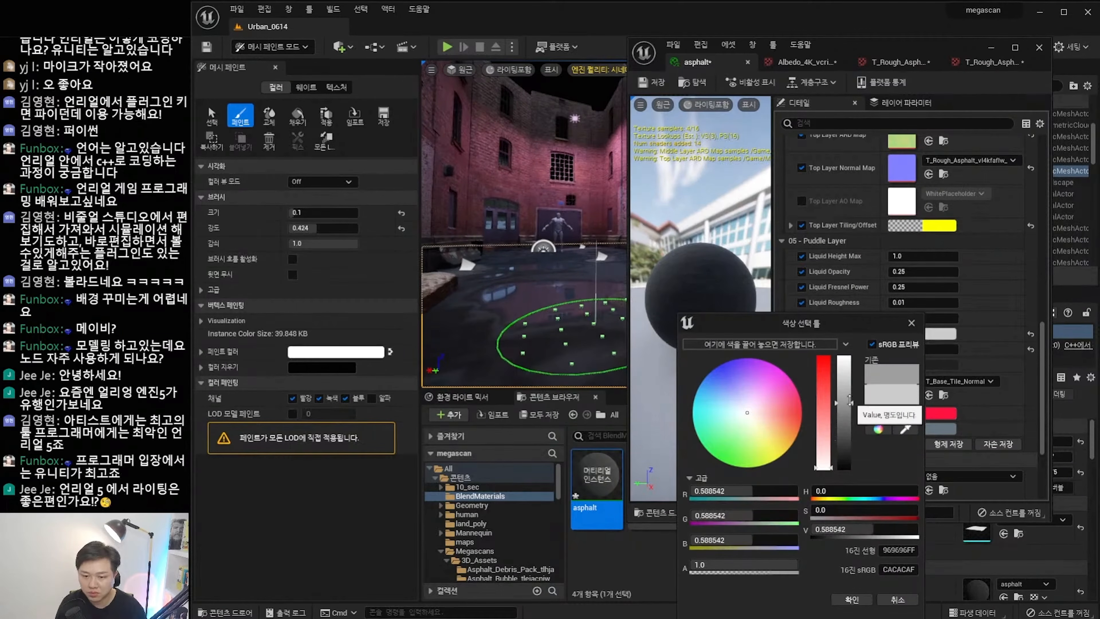
left_click(850, 600)
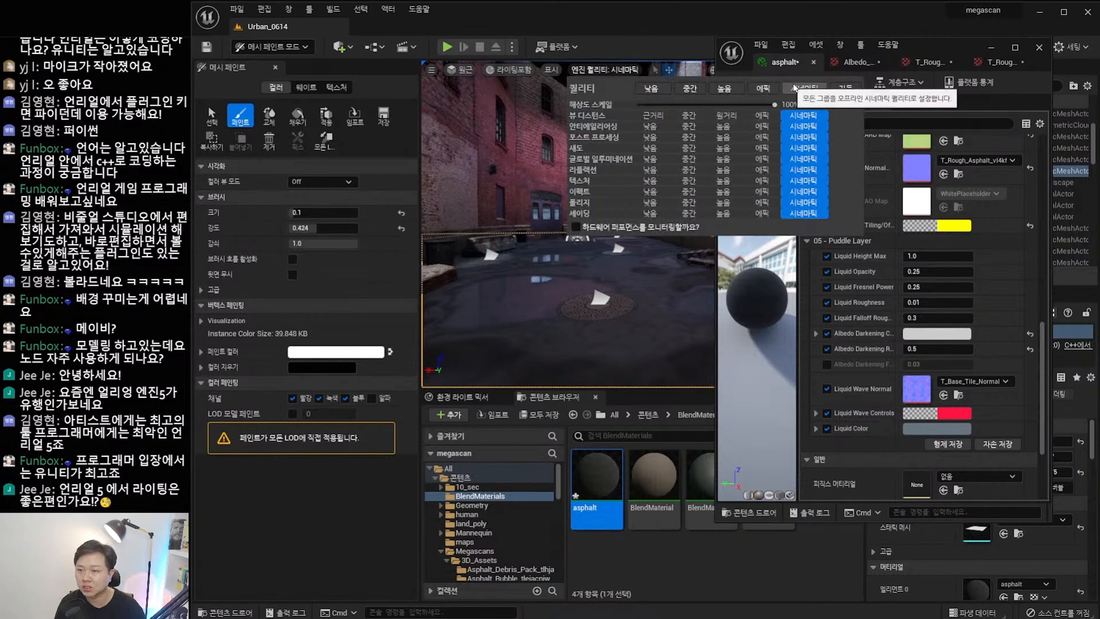
Try the Epic engine quality preset and return all quality groups to Cinematic.
left_click(763, 88)
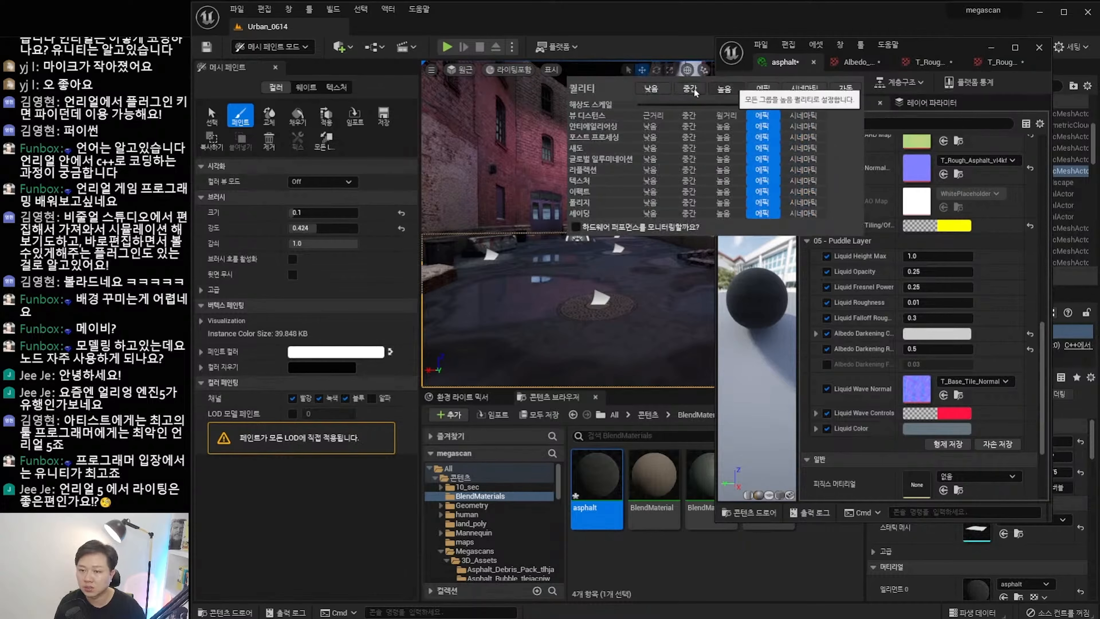
left_click(804, 88)
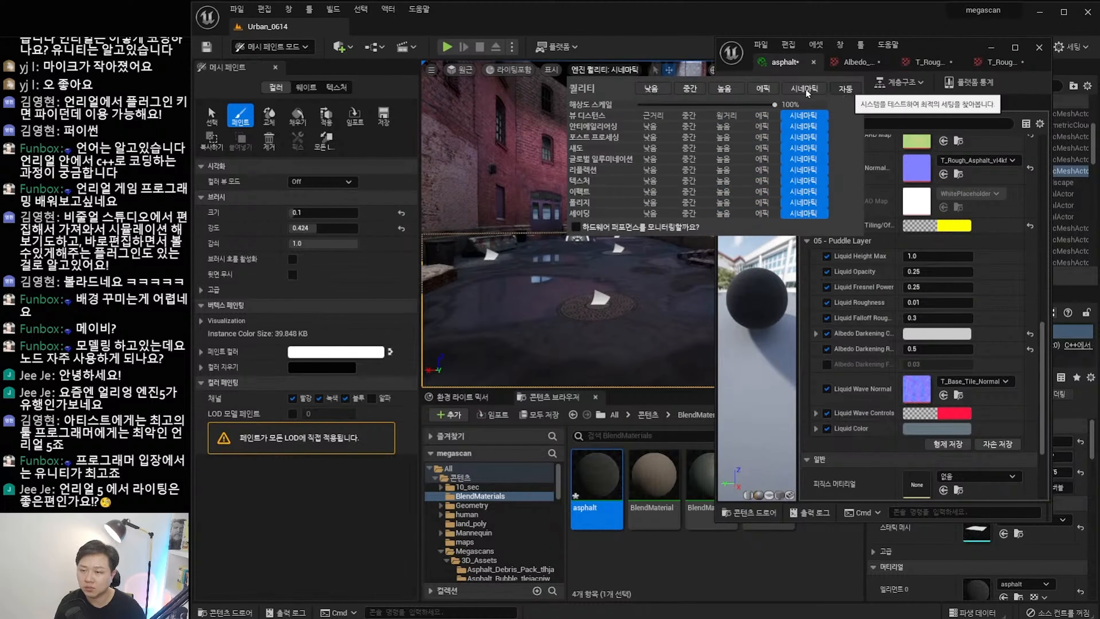
left_click(653, 64)
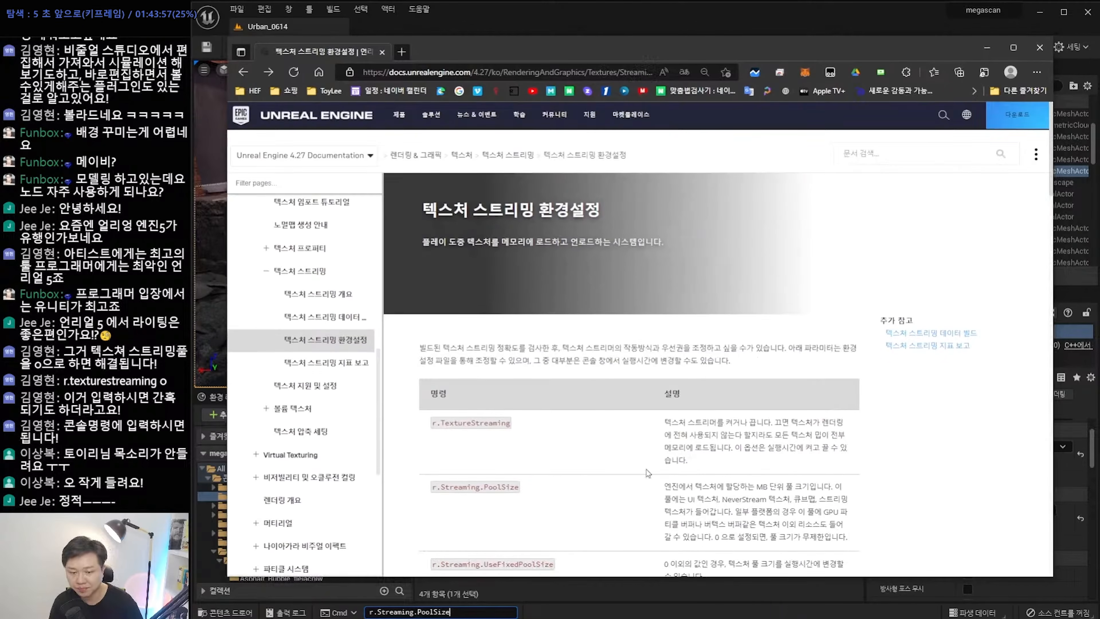
Read the texture streaming console commands in the browser's 4.27 documentation and switch the page to the Unreal Engine 5.0 version.
scroll(627, 454, "down", 5)
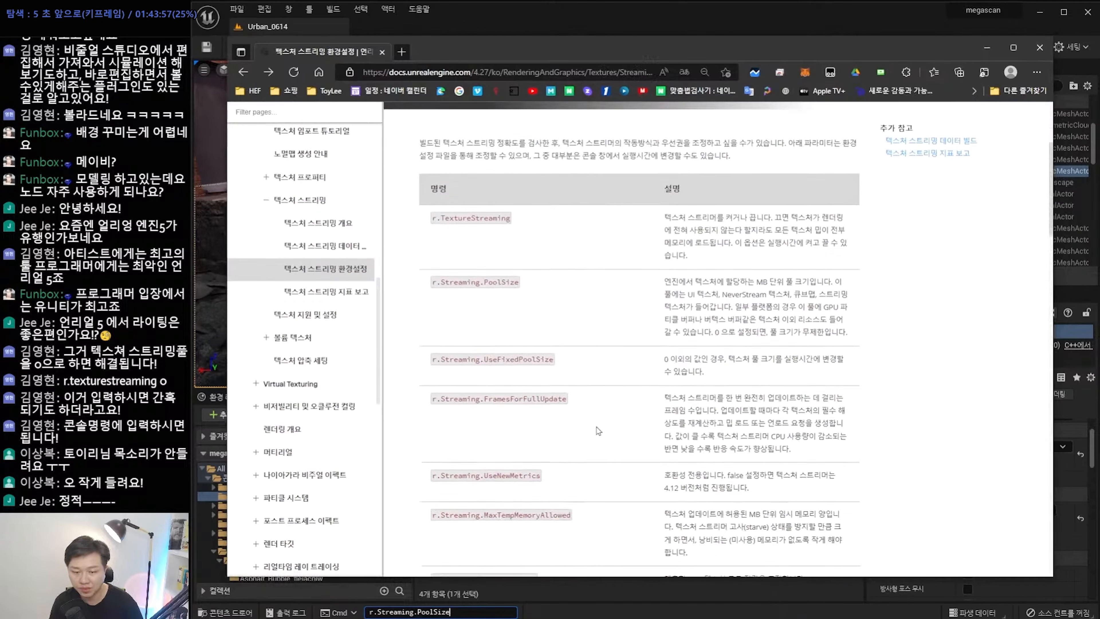
scroll(615, 436, "down", 3)
scroll(649, 429, "up", 8)
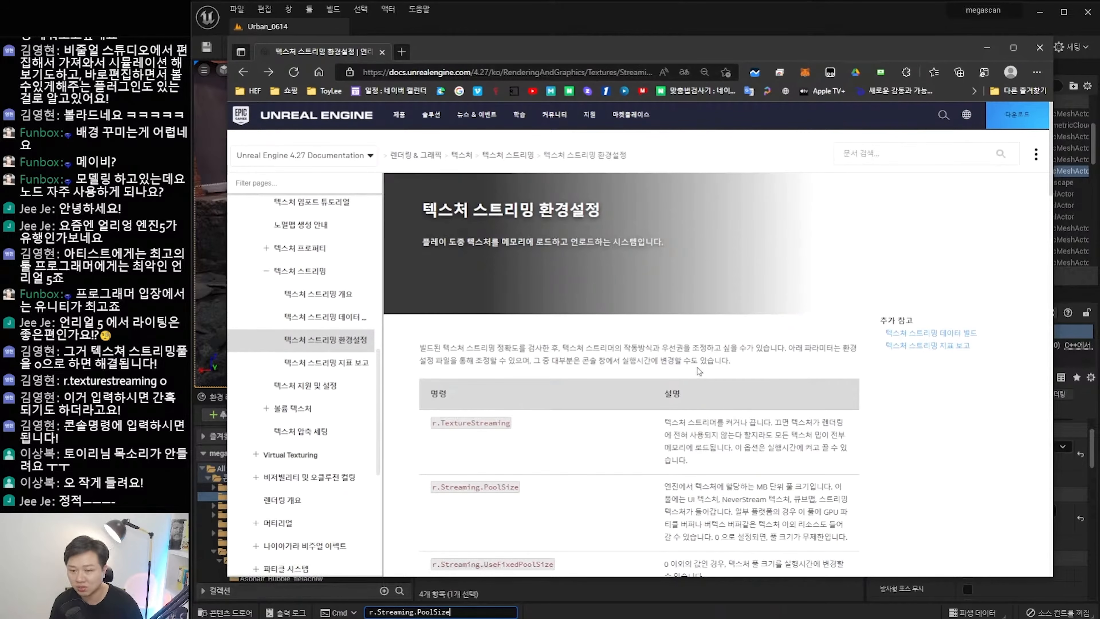
left_click(370, 156)
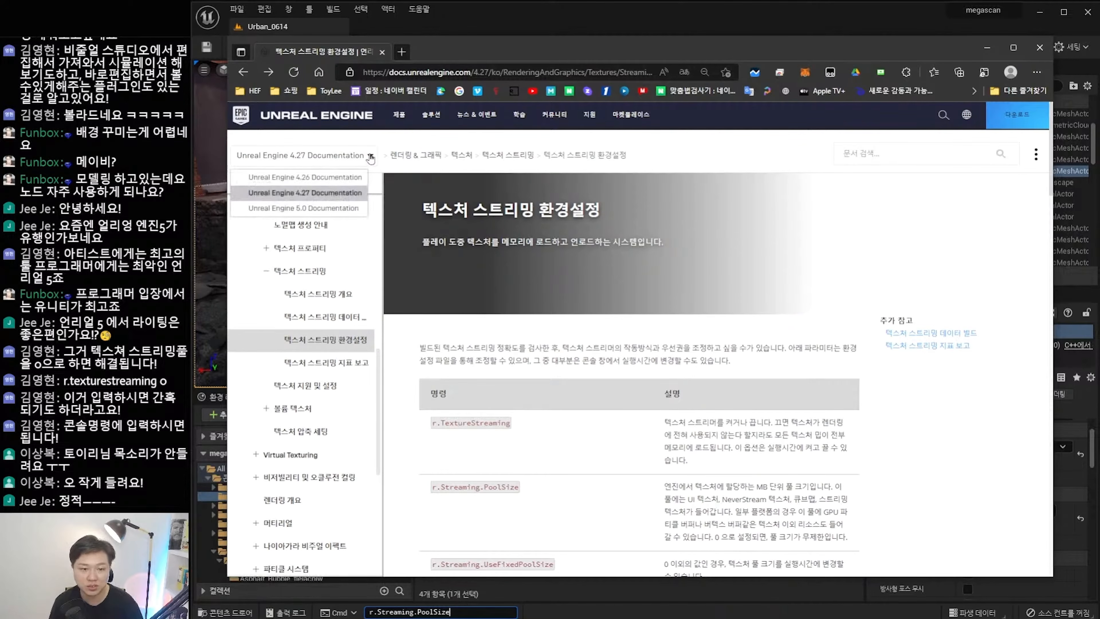
left_click(341, 208)
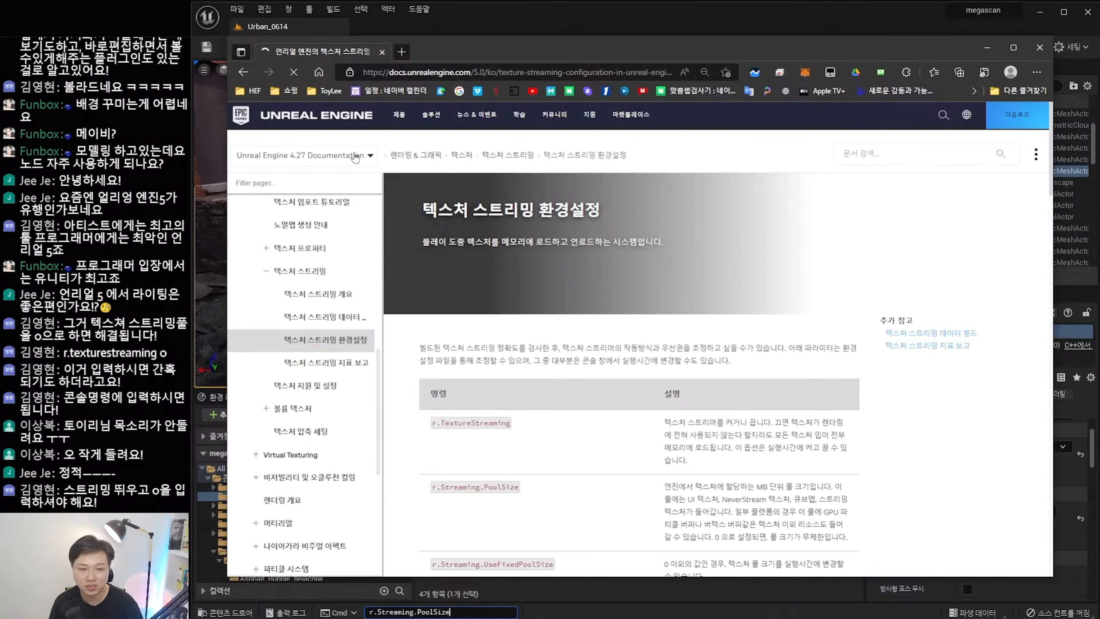
Examine the r.TextureStreaming and r.Streaming command descriptions in the 5.0 documentation and dismiss the page's version notice.
scroll(436, 319, "down", 2)
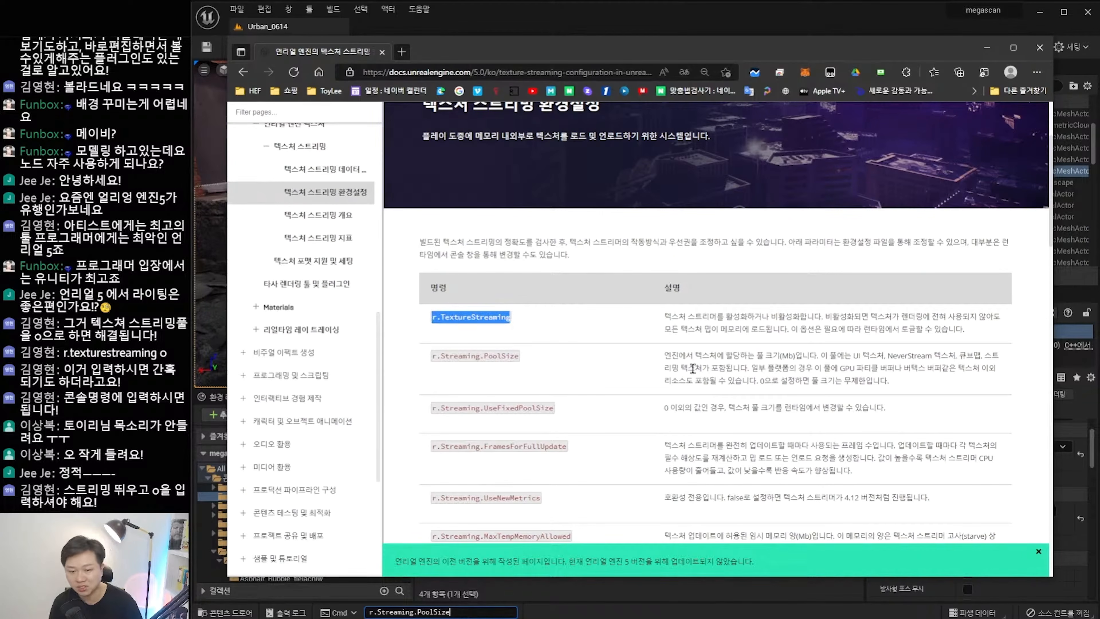
scroll(648, 390, "down", 4)
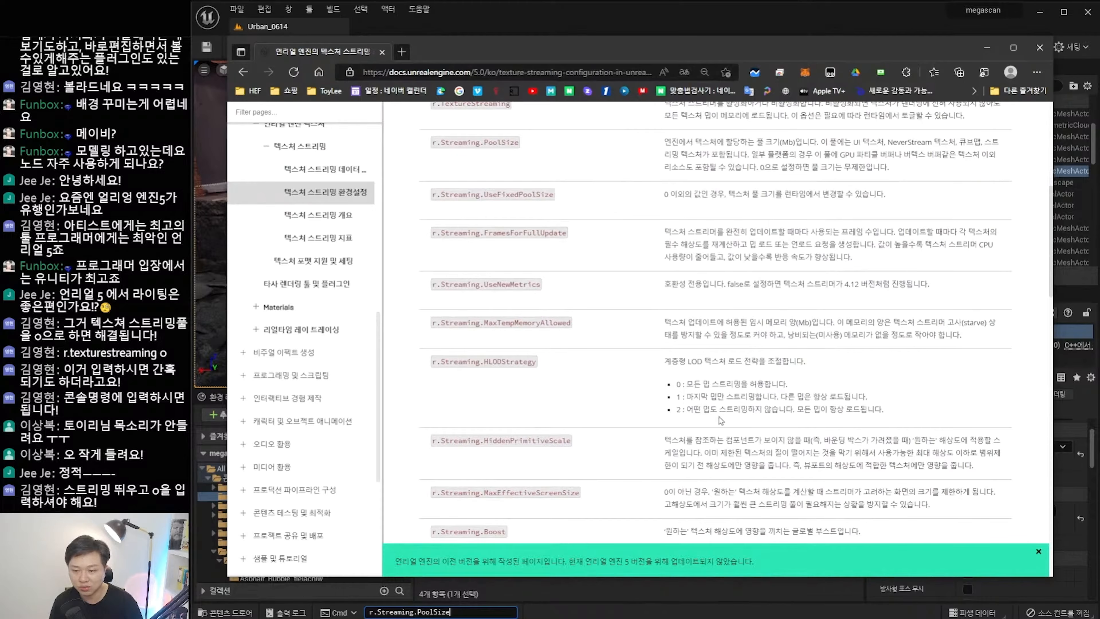
scroll(738, 431, "up", 1)
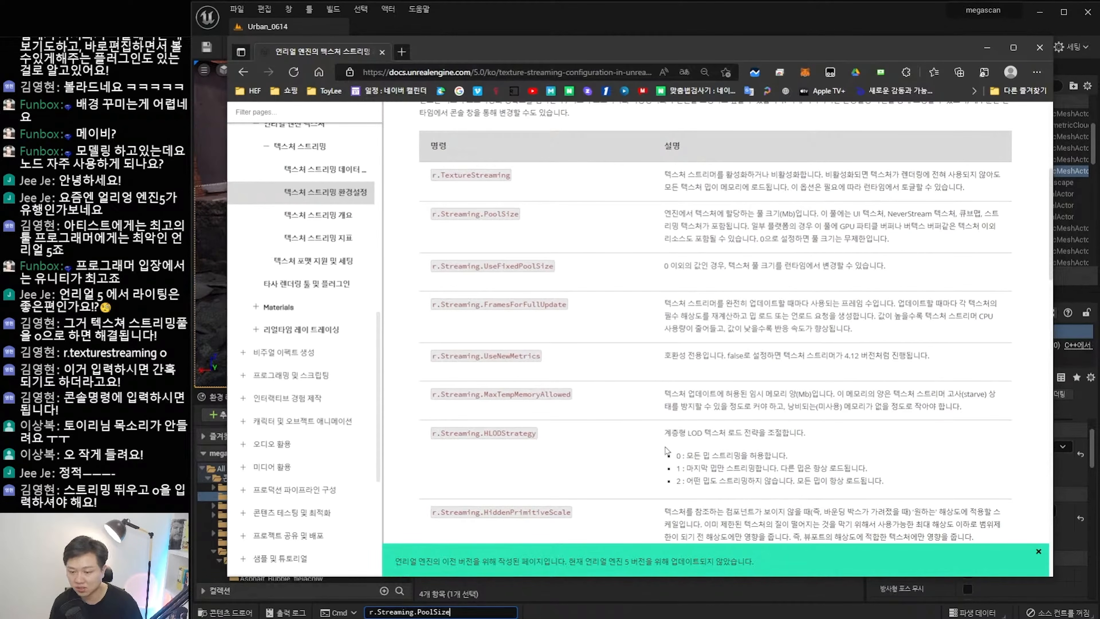
scroll(766, 455, "up", 3)
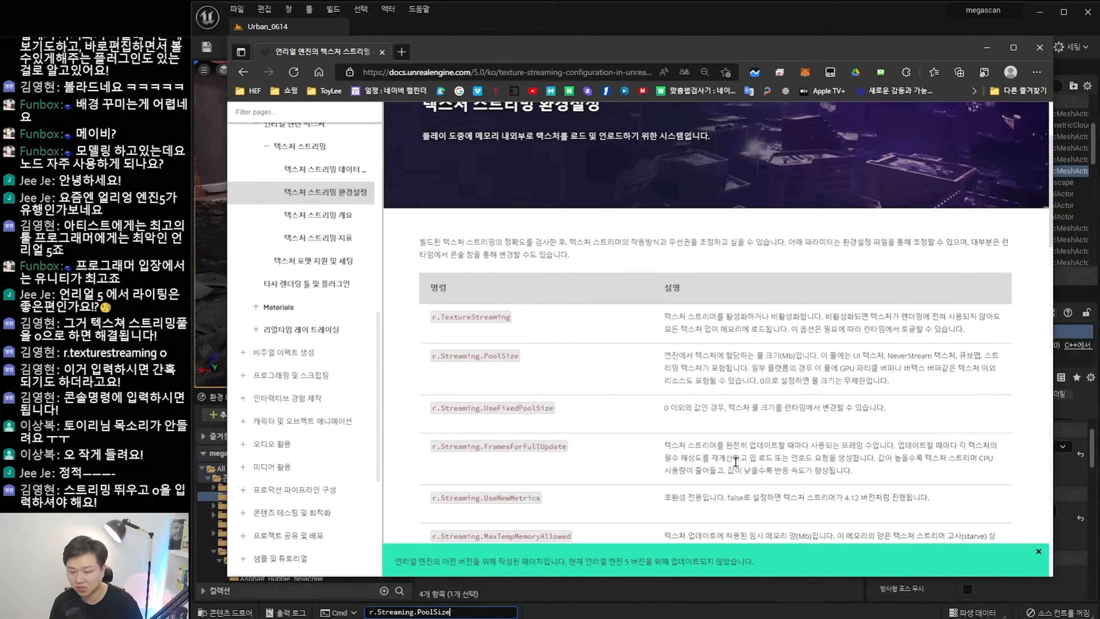
left_click(1038, 553)
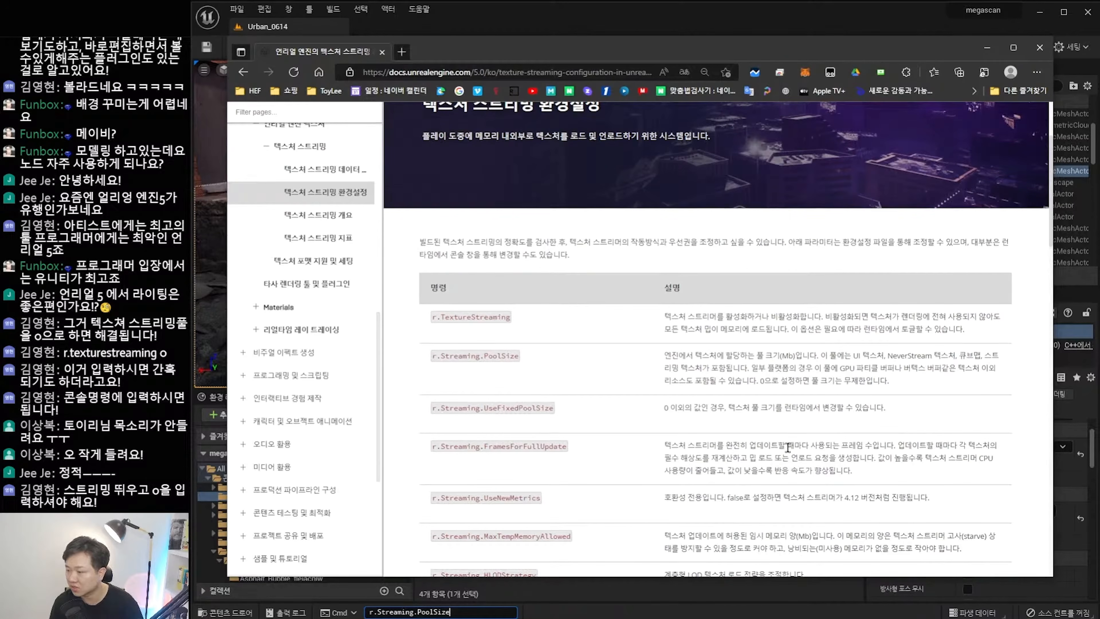
Check the streaming command descriptions in the documentation and query r.TextureStreaming in the editor console.
scroll(787, 447, "down", 2)
scroll(789, 454, "up", 1)
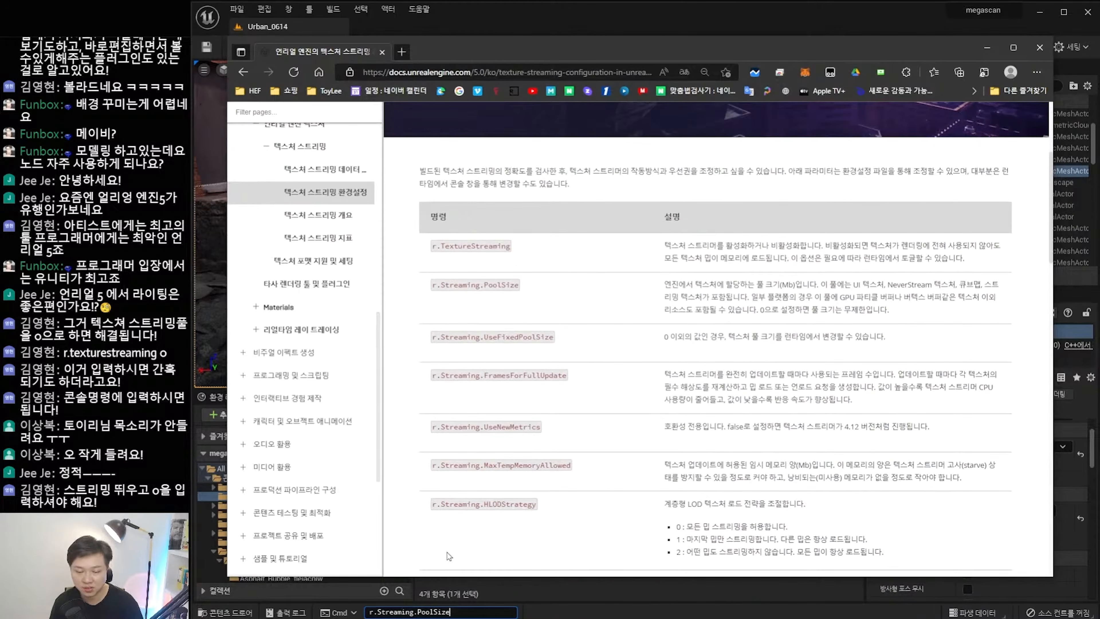
left_click(459, 612)
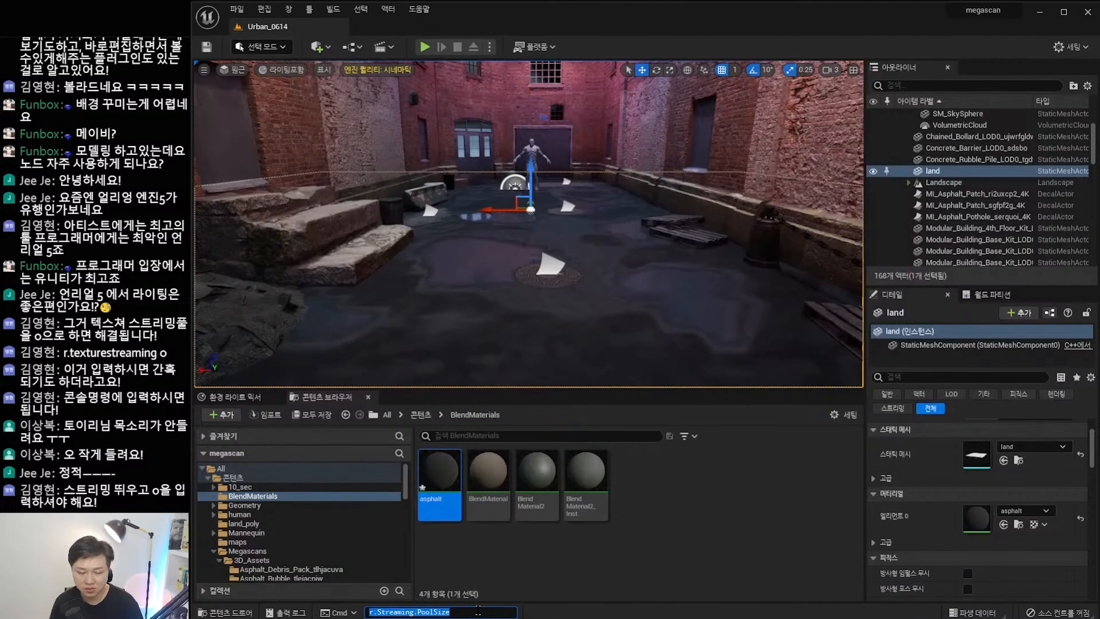
type("r.TextureStreaming")
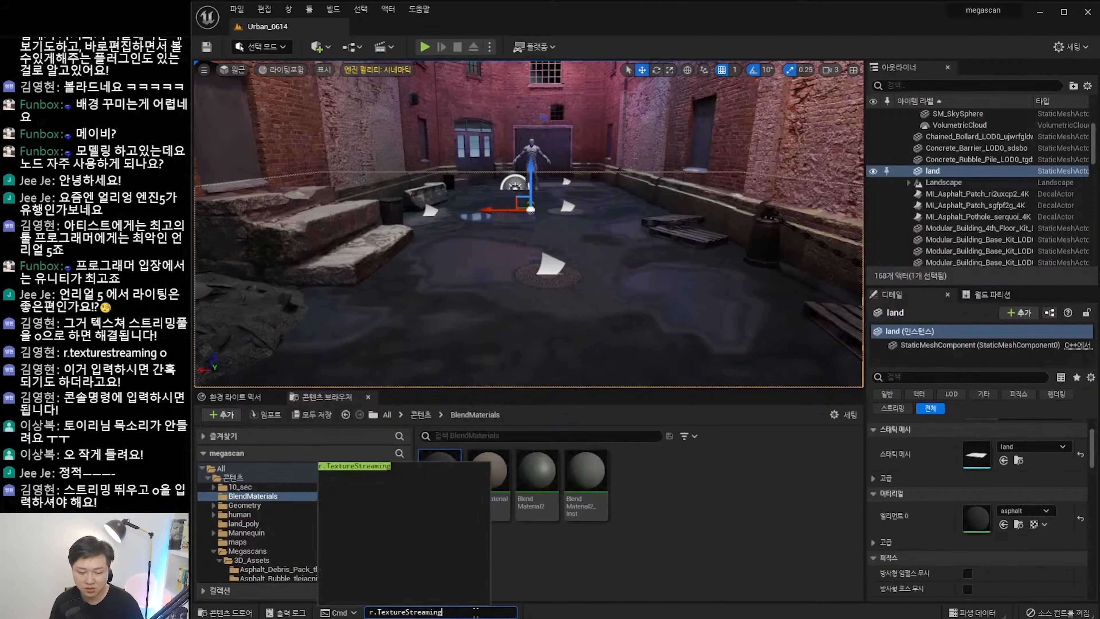
left_click(371, 466)
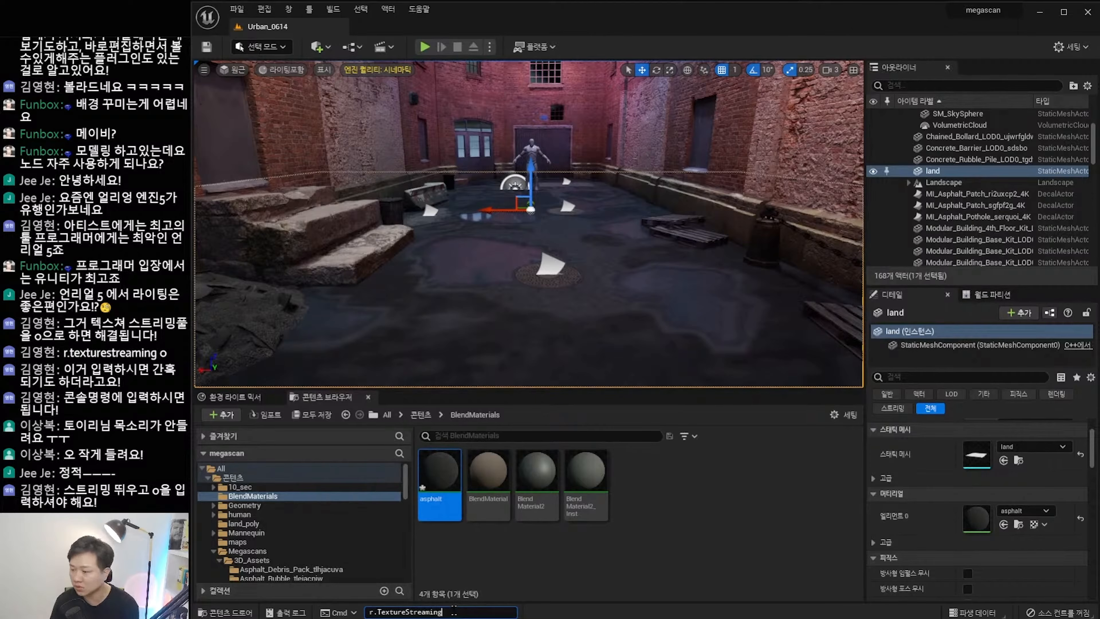
key("Up")
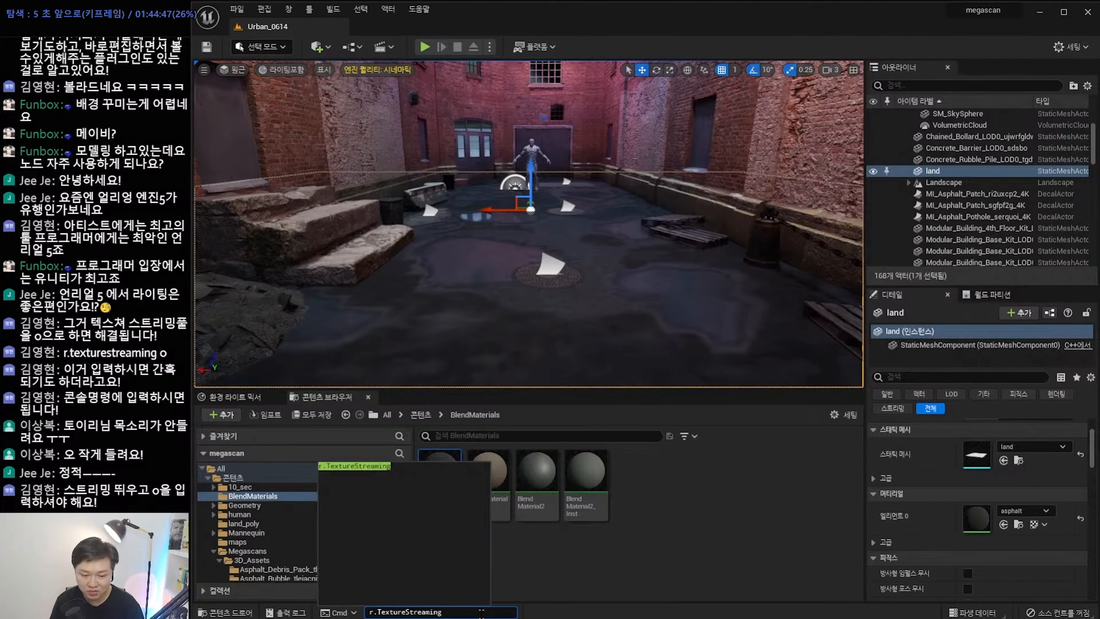
left_click(365, 467)
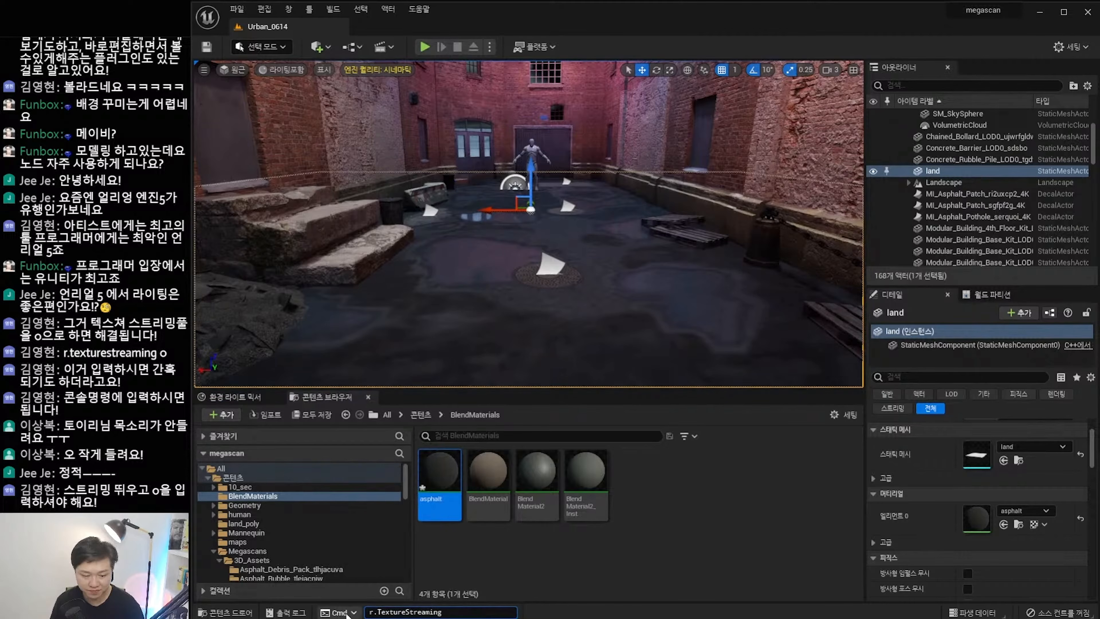
Run r.Streaming.PoolSize 3000 and r.TextureStreaming 0 in the console, checking them in the output log.
left_click(303, 613)
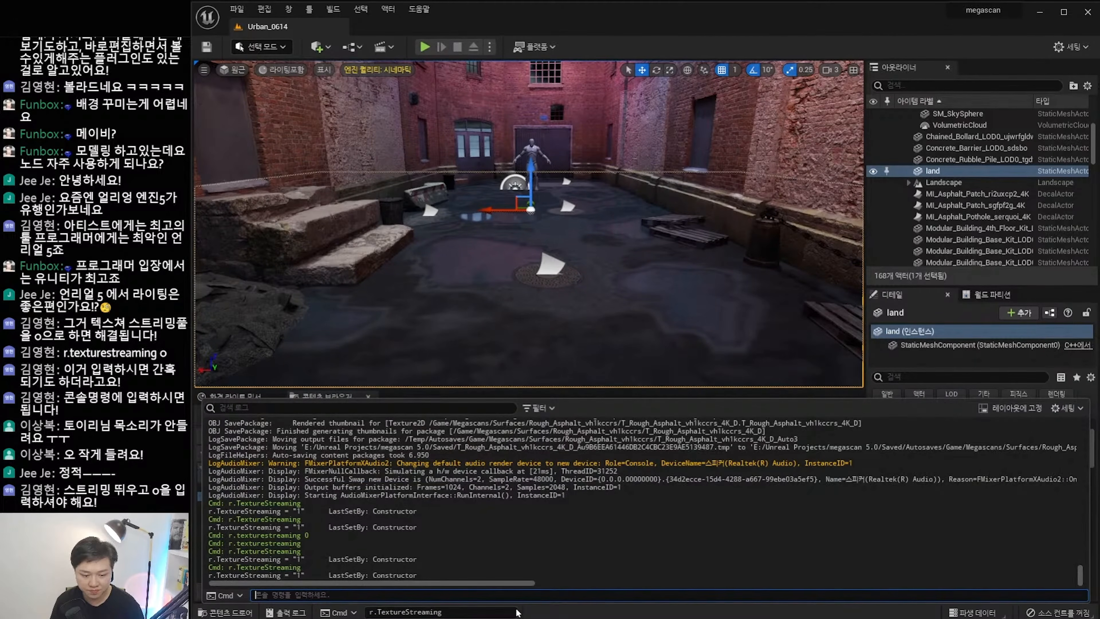
left_click(296, 613)
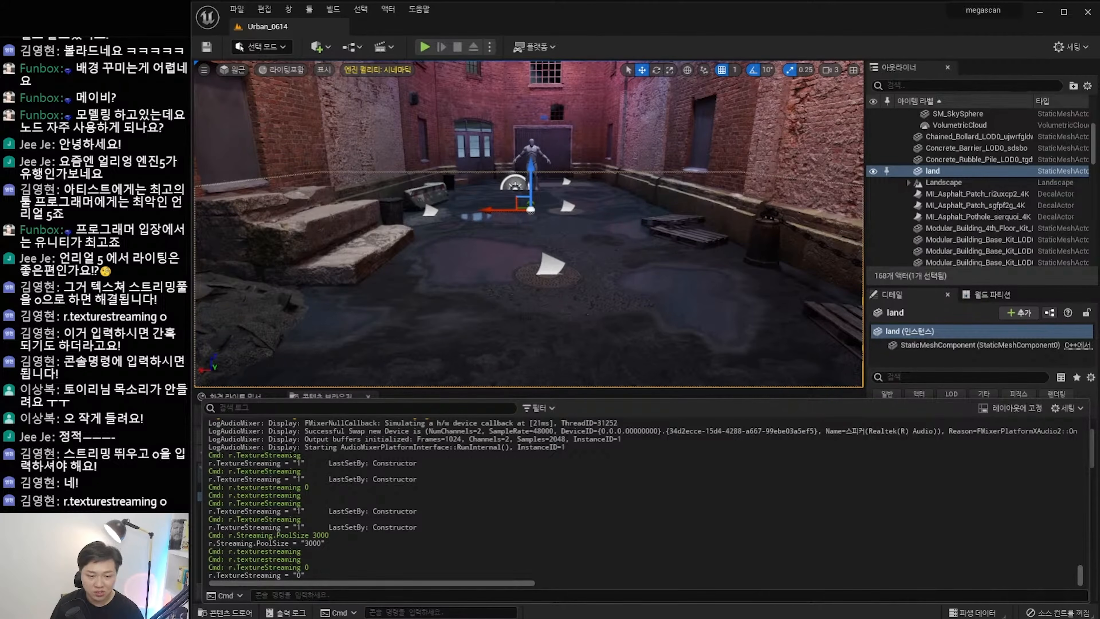
left_click(287, 613)
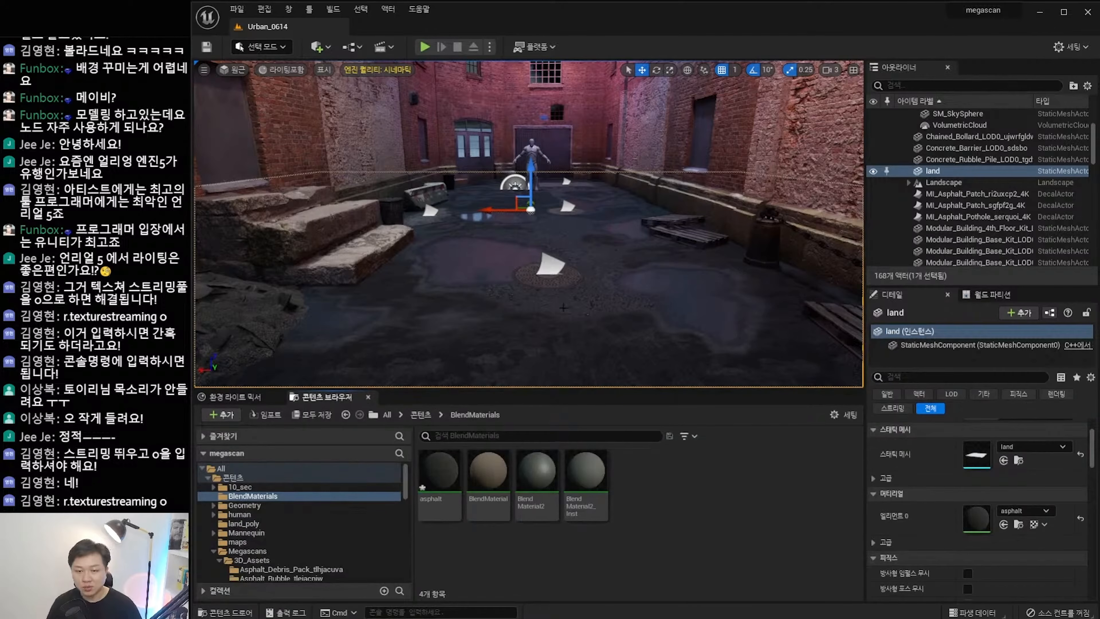
Try shifting the MI_Asphalt_Patch_sgfpf2g decal sideways near the mannequin and undo the change.
right_click_drag(563, 307, 502, 286)
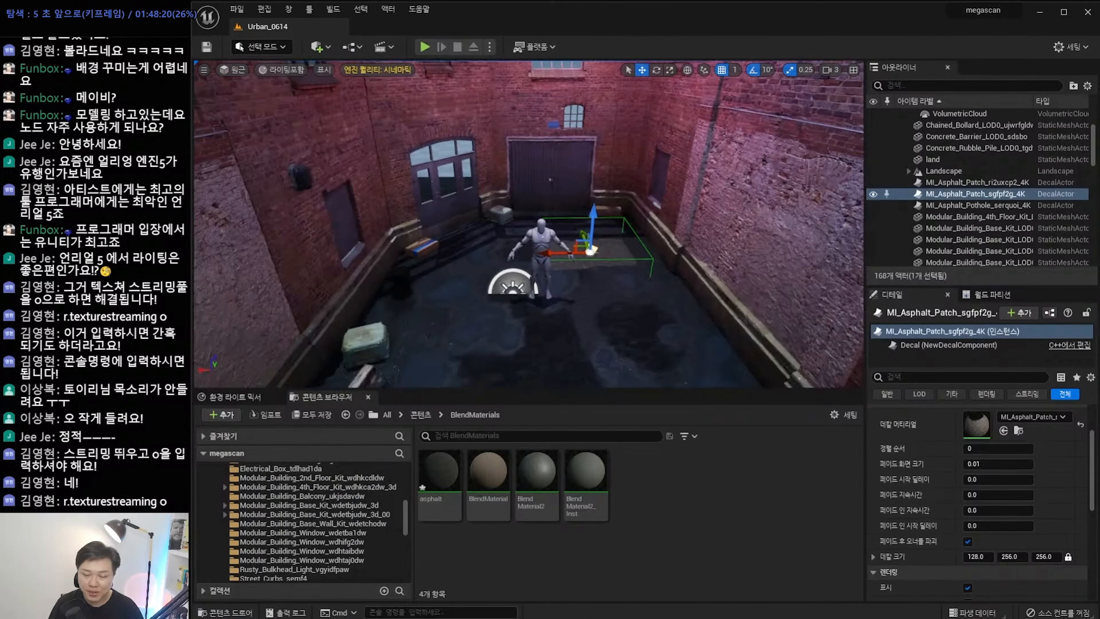
scroll(589, 252, "down", 2)
left_click_drag(590, 252, 701, 255)
left_click(606, 264)
key("ctrl+z")
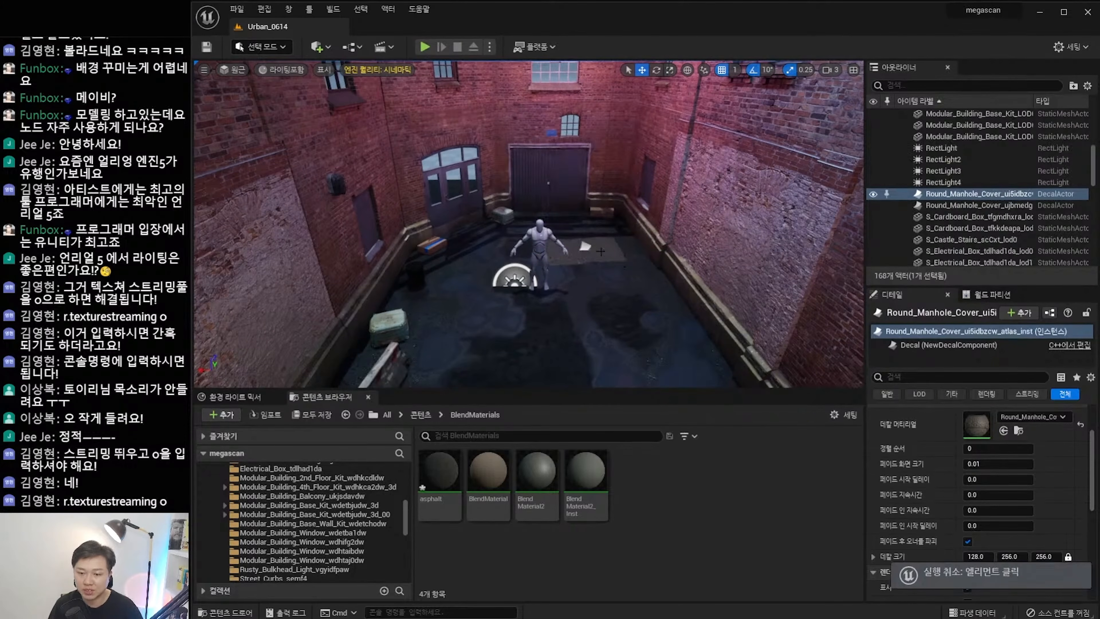
scroll(626, 262, "up", 4)
mouse_move(626, 262)
right_mouse_down()
mouse_move(623, 277)
mouse_move(619, 269)
right_mouse_up()
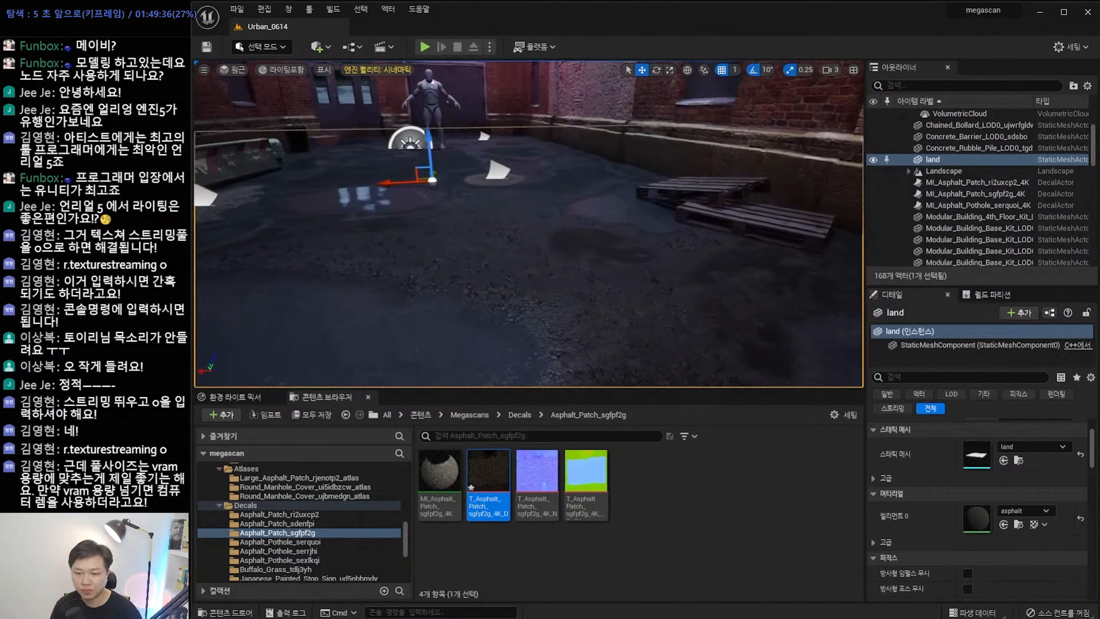
Push the pink colour parameter below the asphalt material's puddle-layer normal map to a more saturated red.
double_click(440, 476)
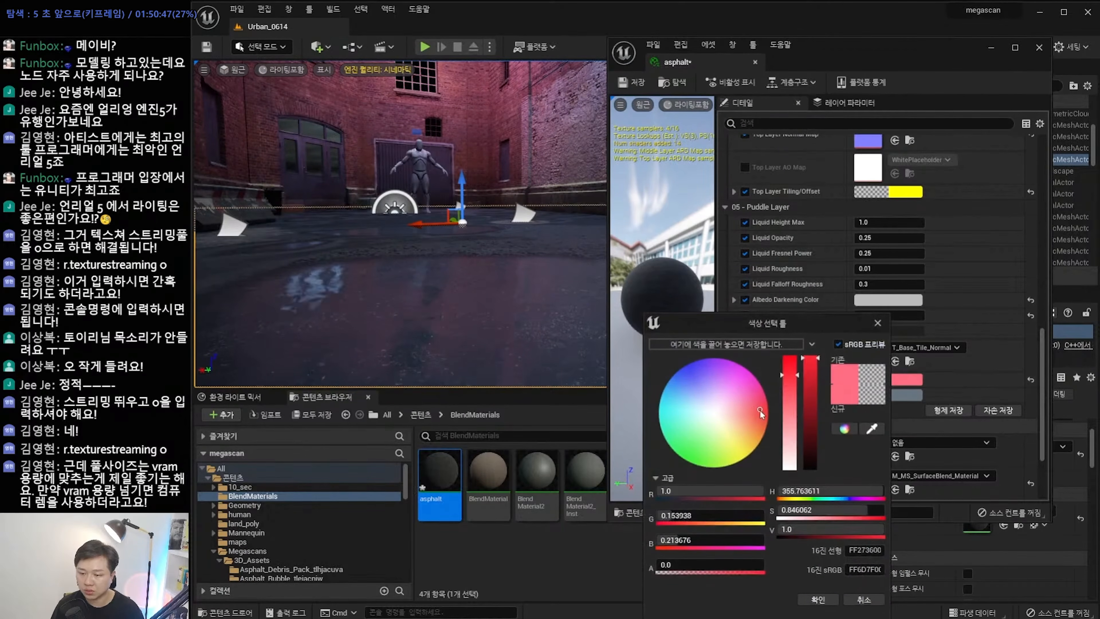
left_click_drag(759, 410, 768, 413)
left_click_drag(798, 359, 799, 360)
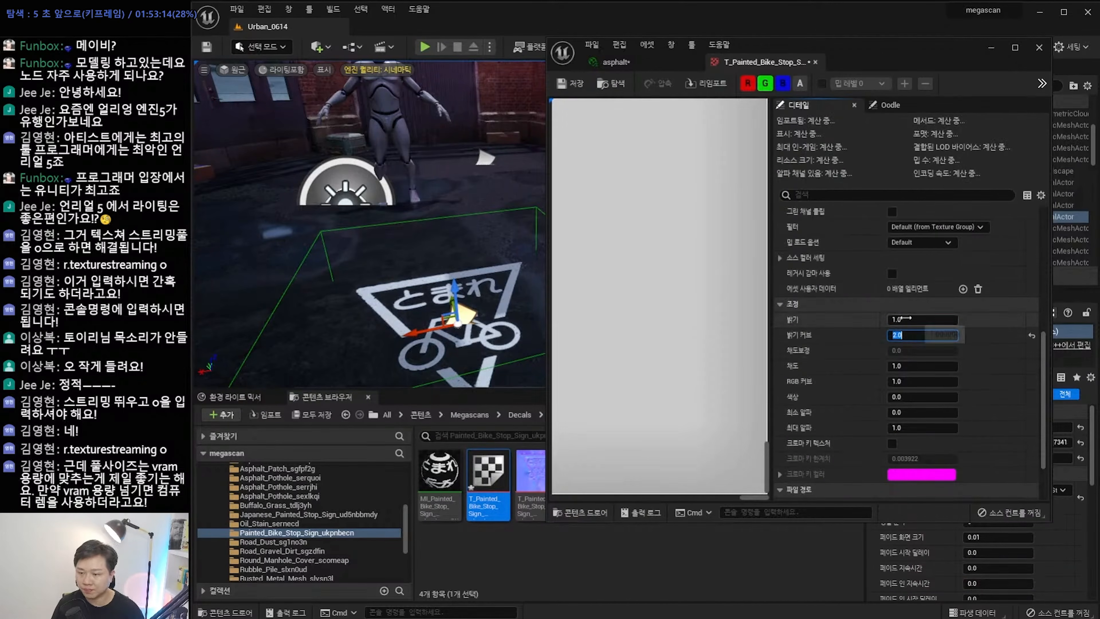
Set the painted bike stop sign texture's Brightness to 1.
left_click(909, 320)
type("1")
key("Return")
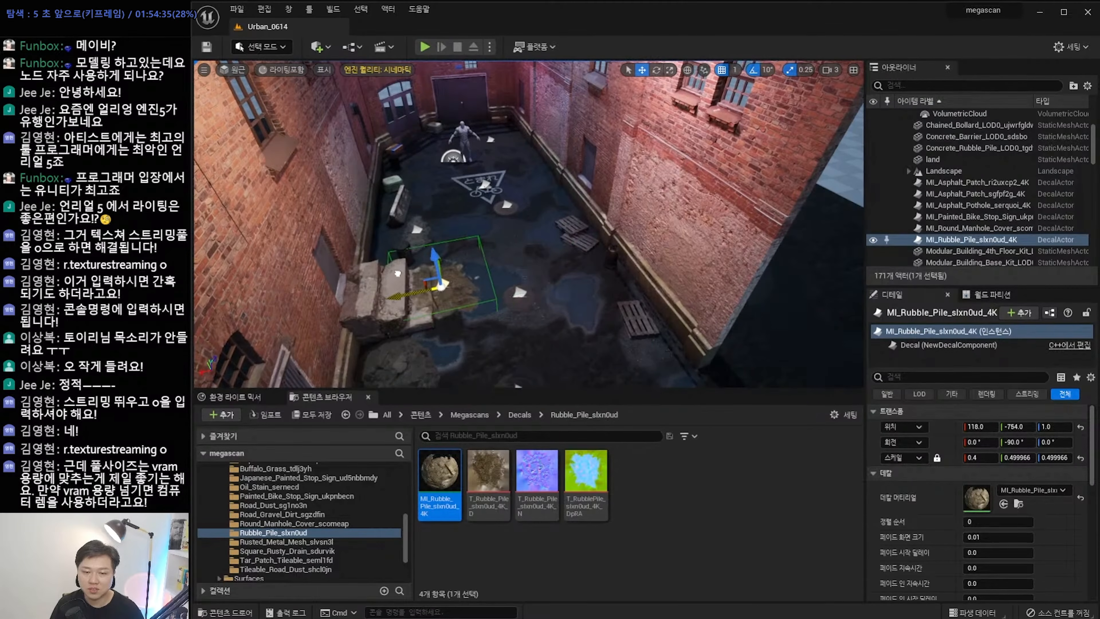
Move the rubble pile decal along X to 79 beside the stone steps.
left_click_drag(397, 274, 426, 259)
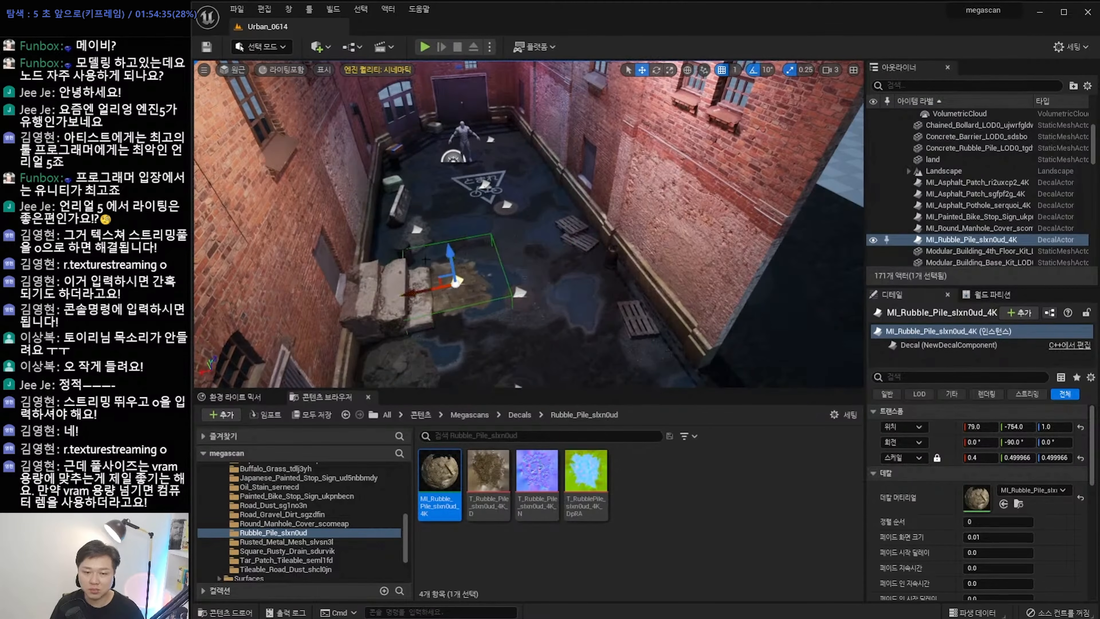
right_click_drag(517, 289, 529, 274)
left_click_drag(541, 271, 592, 231)
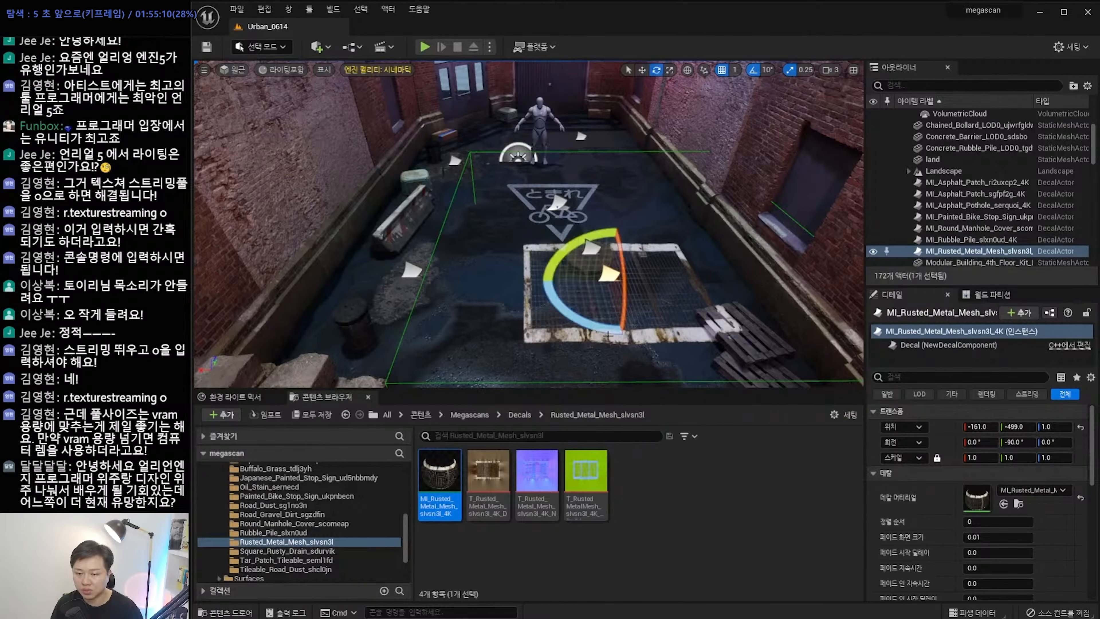
Rotate the rusted metal mesh decal near the wooden pallets and scale it uniformly to 0.3.
left_click_drag(608, 335, 636, 333)
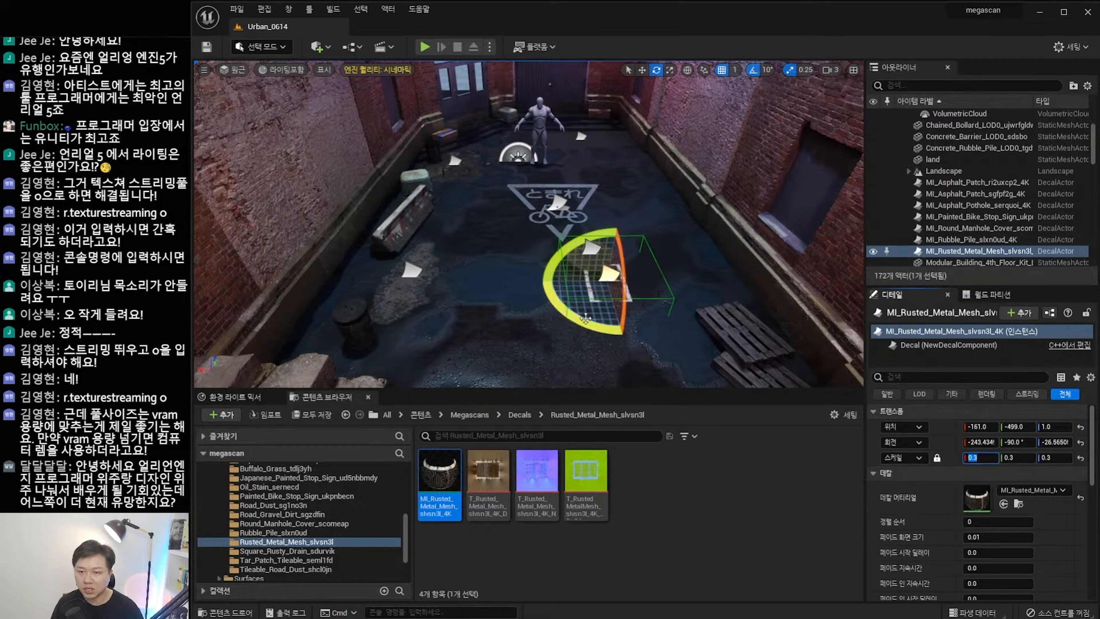
middle_click_drag(585, 319, 586, 314)
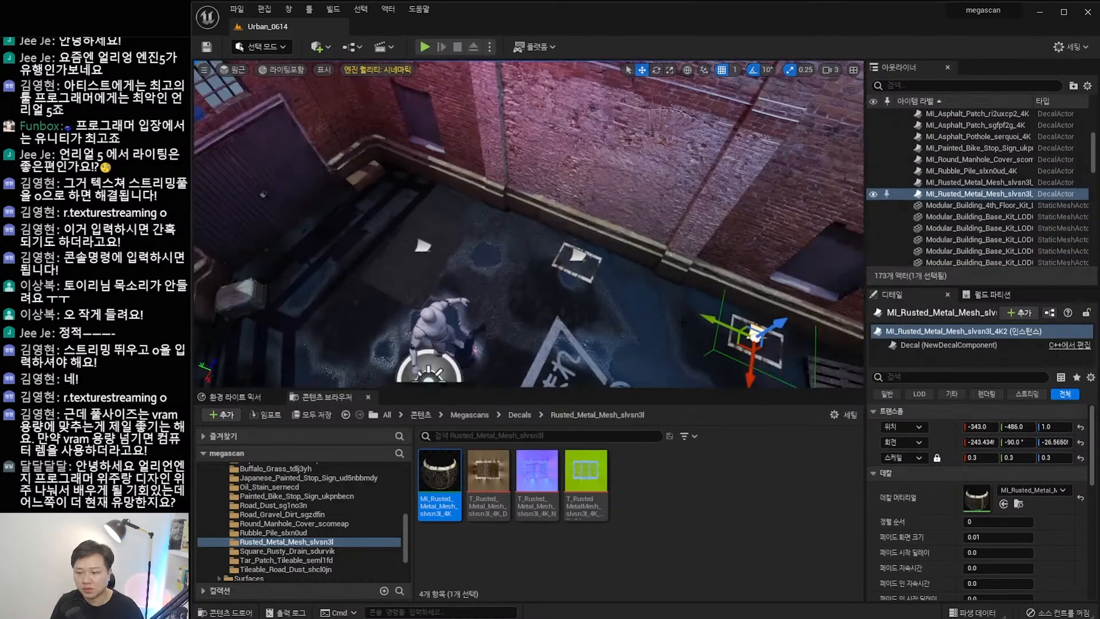
Move the MI_Asphalt_Patch_ri2uxcp2_4K decal along Y to about -1086, past the stone steps, and adjust its position there.
right_click_drag(463, 331, 573, 328)
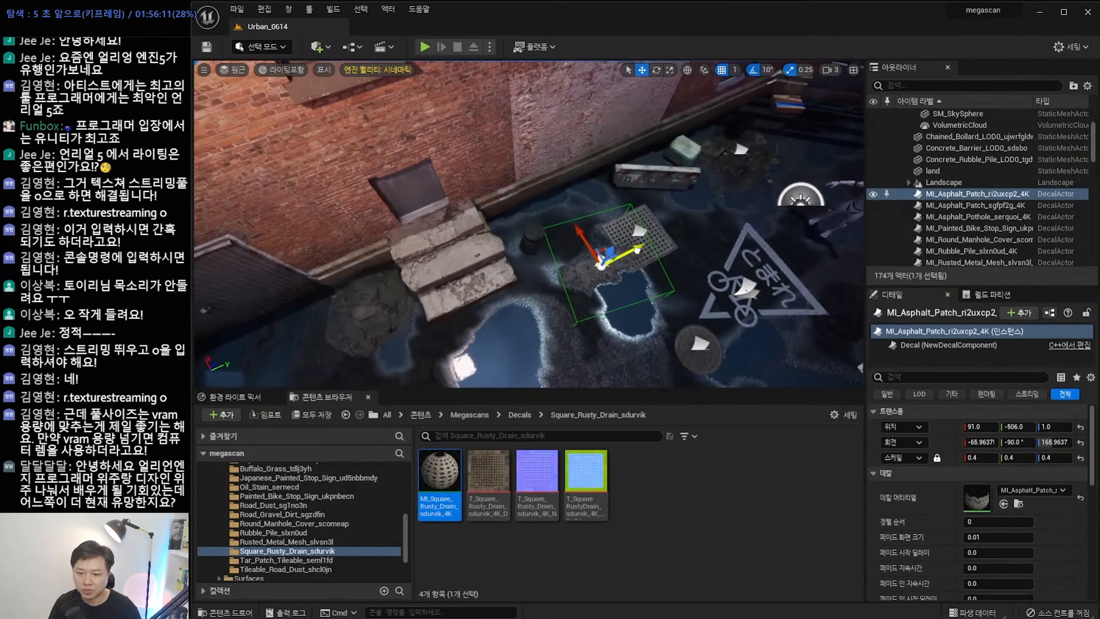
left_click_drag(636, 251, 339, 320)
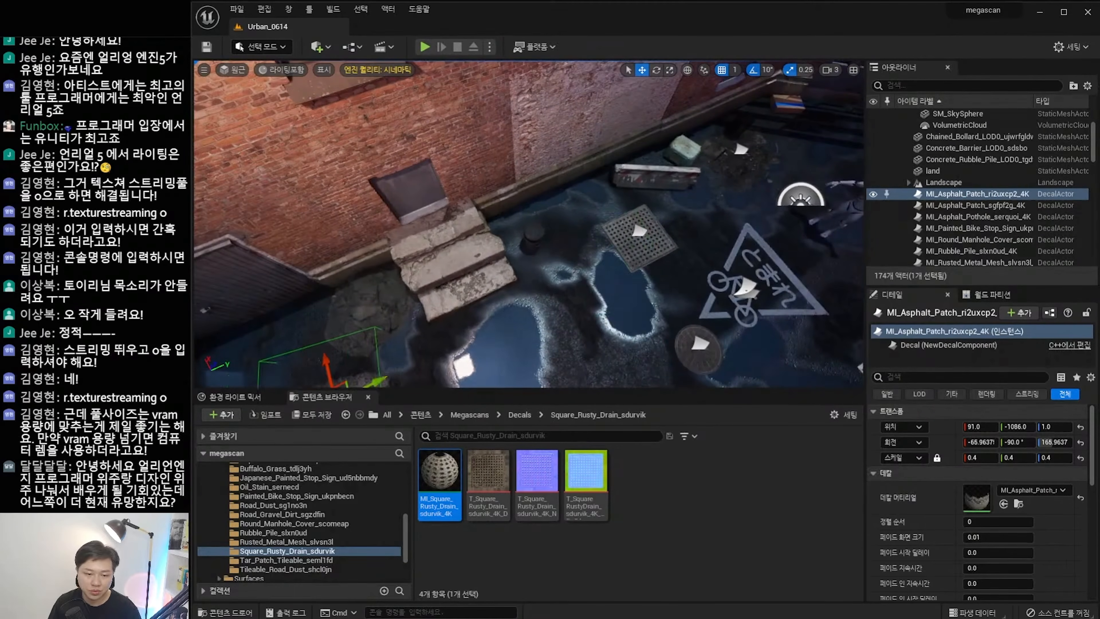
key("f")
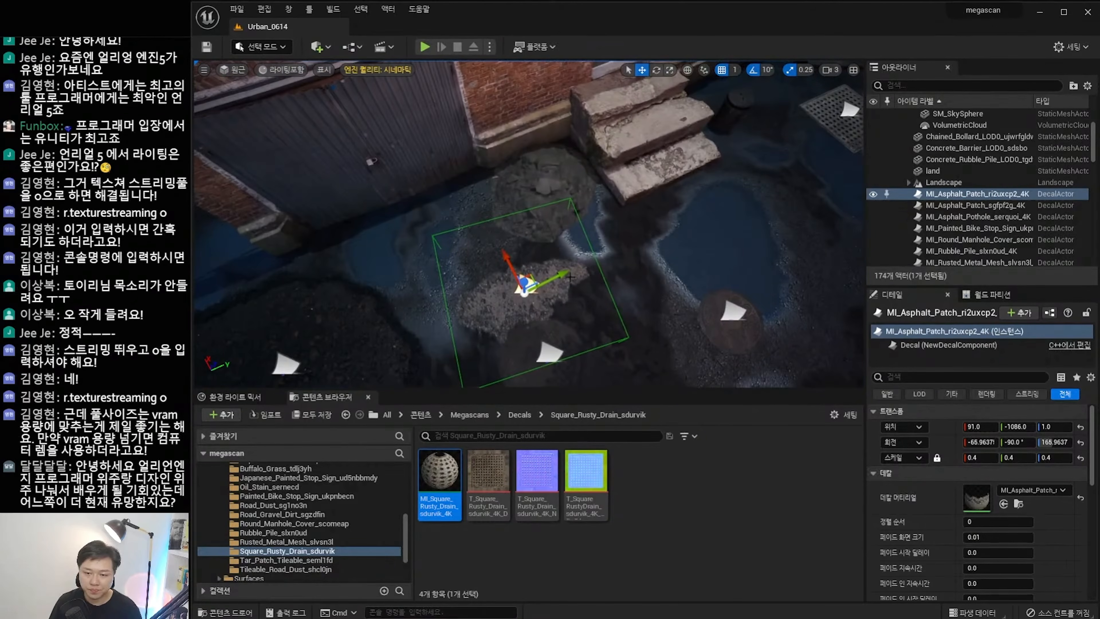
left_click_drag(571, 277, 402, 269)
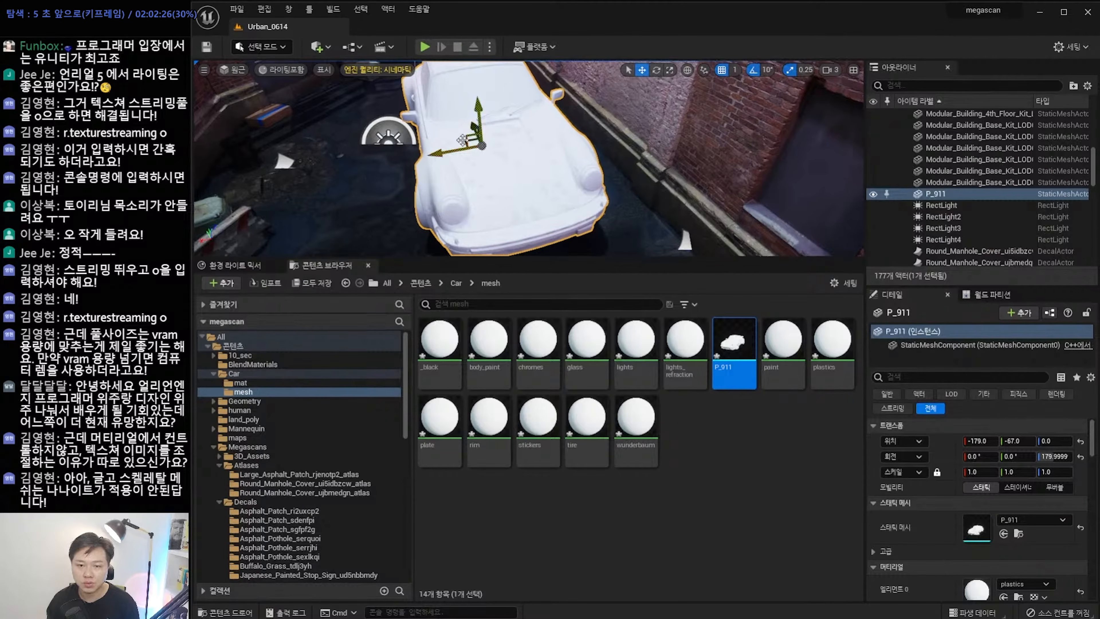
Reposition the P_911 car mesh on the alley floor and resize the floating Content Browser window.
left_click_drag(462, 139, 441, 152)
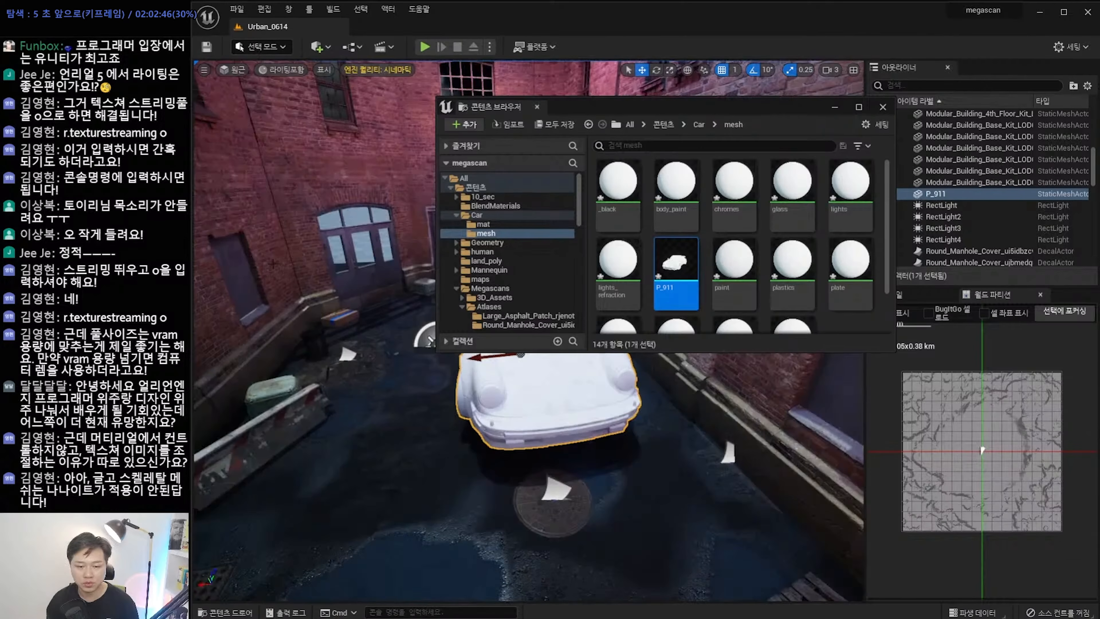
left_click_drag(434, 348, 508, 563)
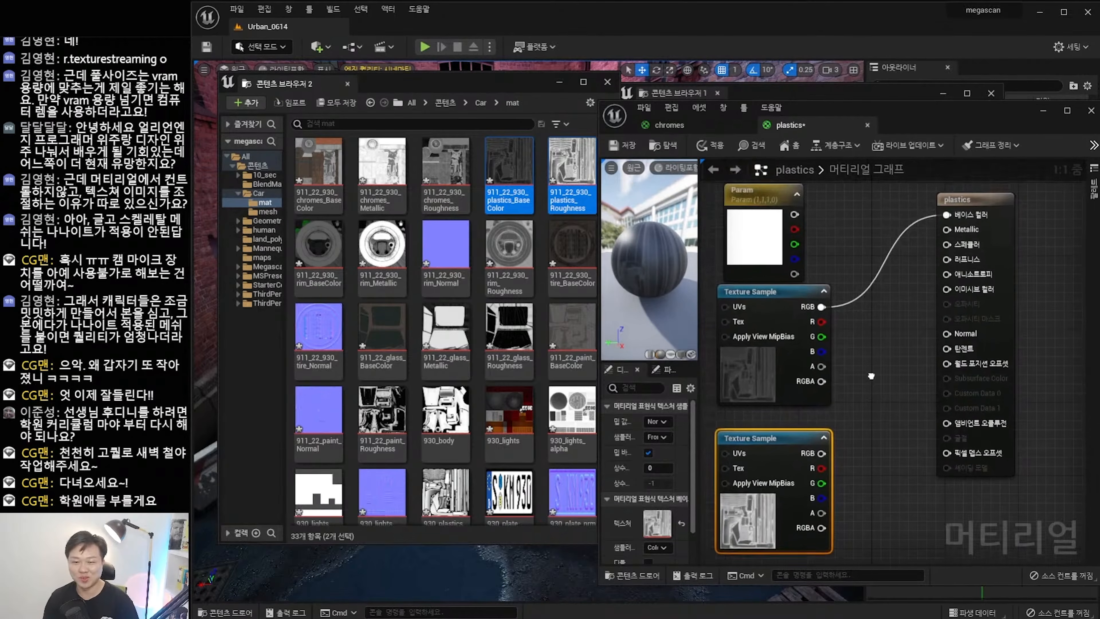
Connect the plastics roughness texture's RGB output to the plastics material's Roughness input and save the material.
left_click_drag(819, 463, 950, 275)
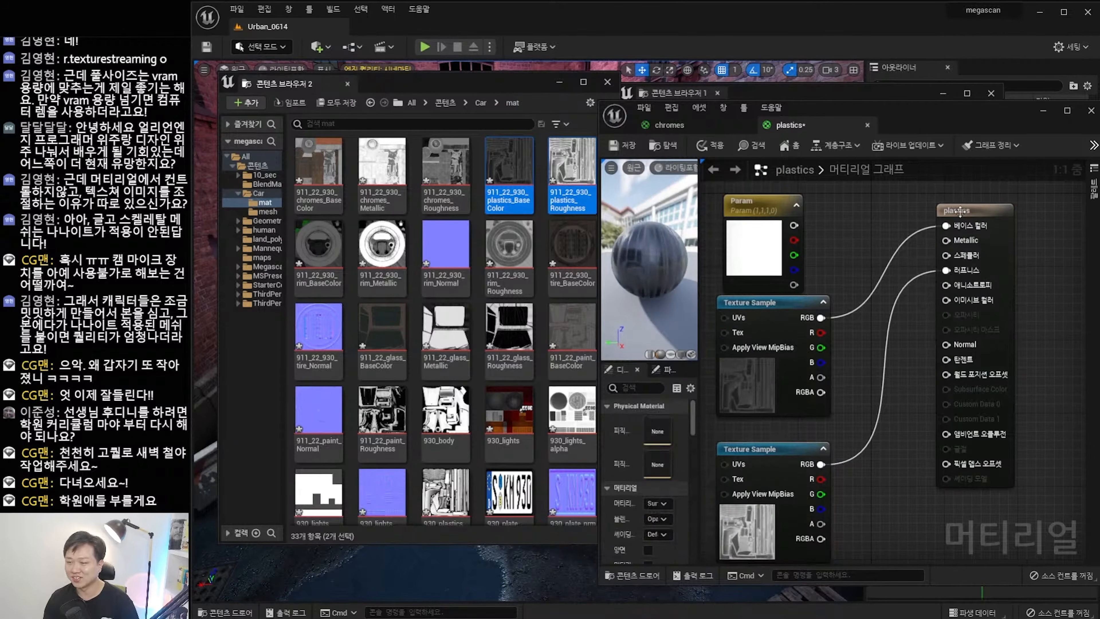
left_click_drag(969, 211, 970, 330)
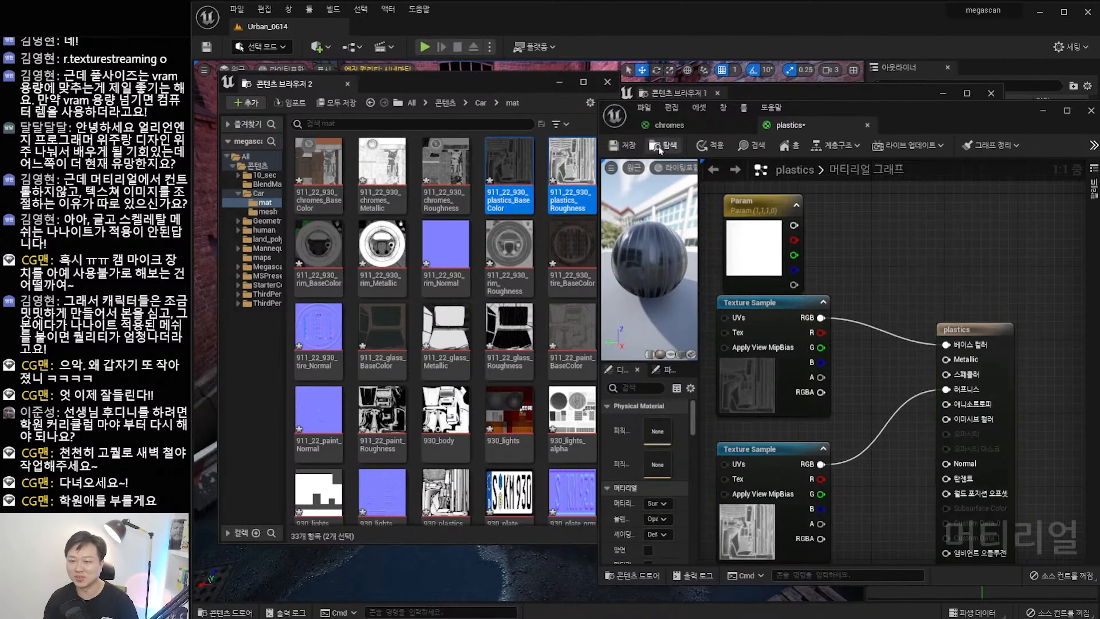
left_click(626, 147)
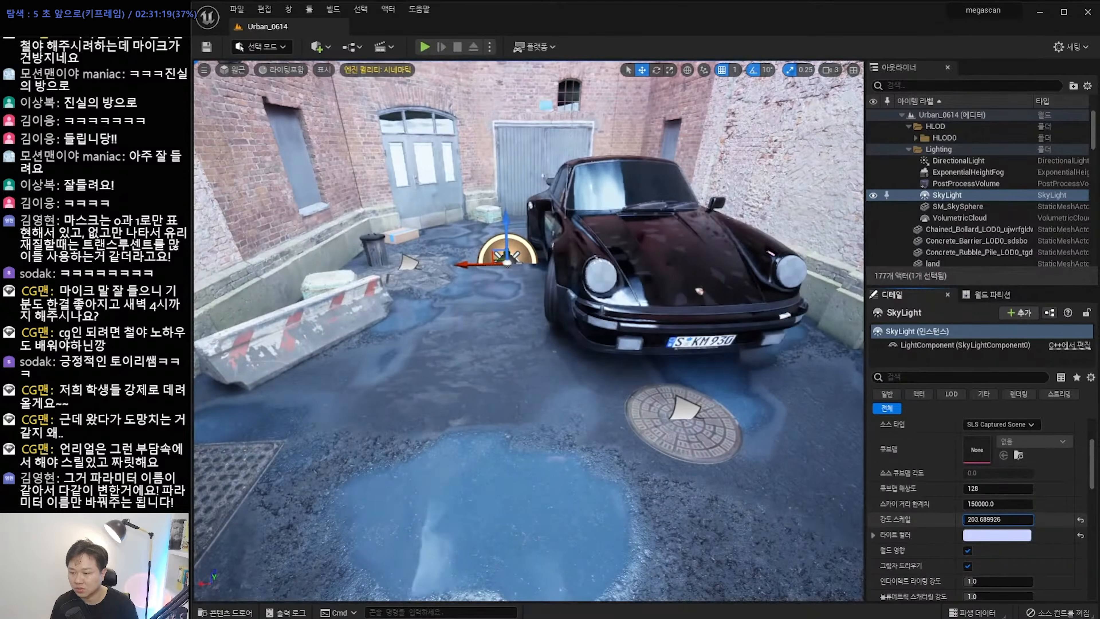
Set the SkyLight's Intensity Scale to 20.
left_click_drag(997, 519, 987, 519)
left_click(997, 519)
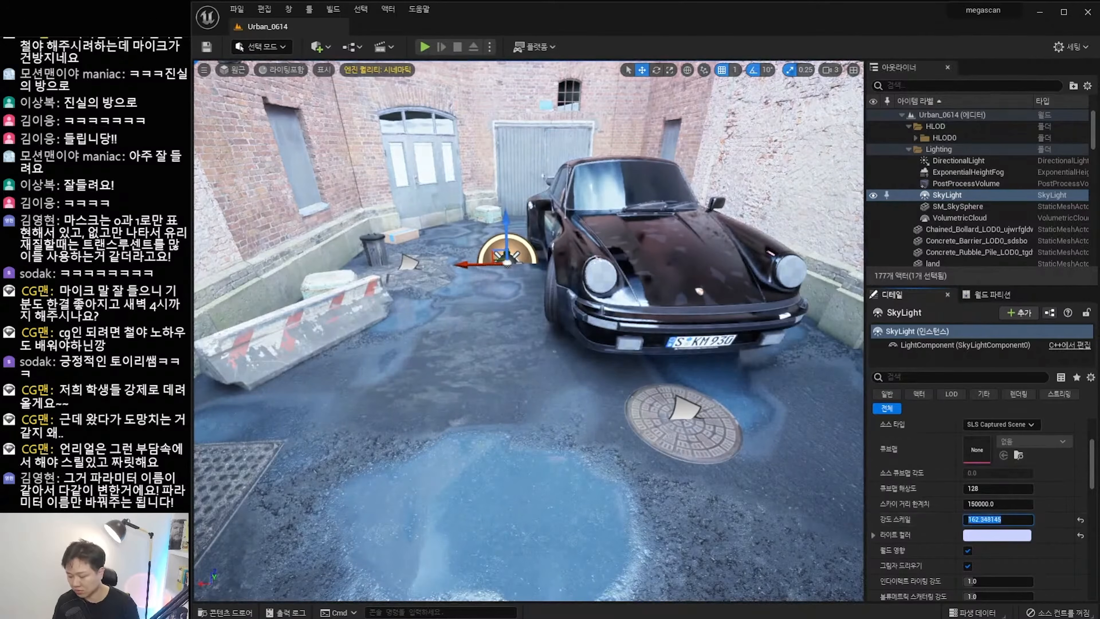
type("20")
key("Return")
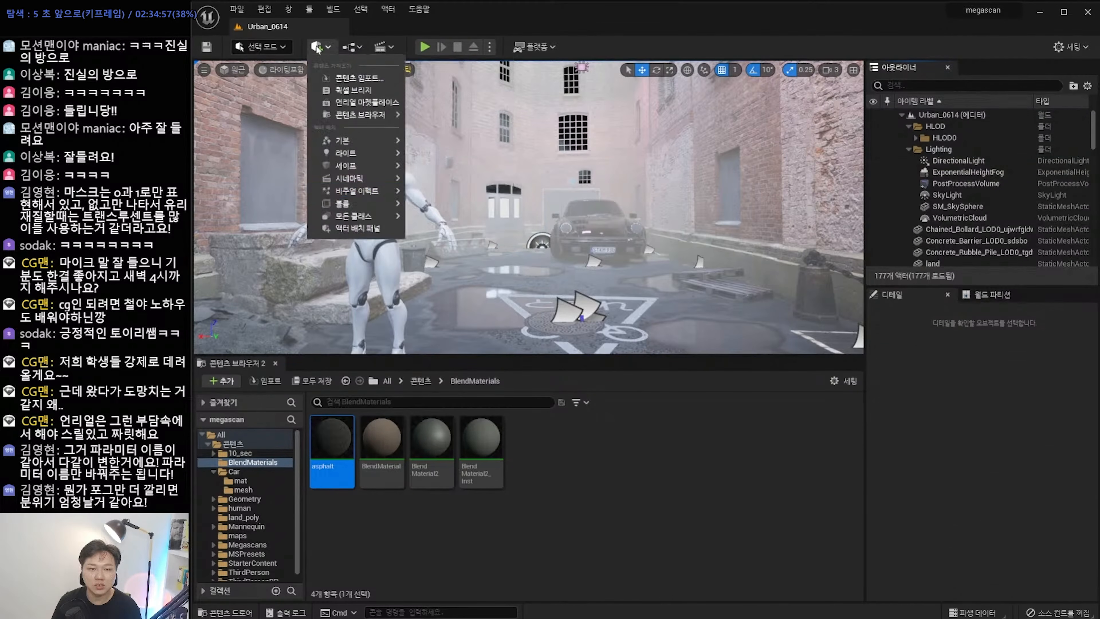
Add a Box Reflection Capture to the level.
mouse_move(355, 190)
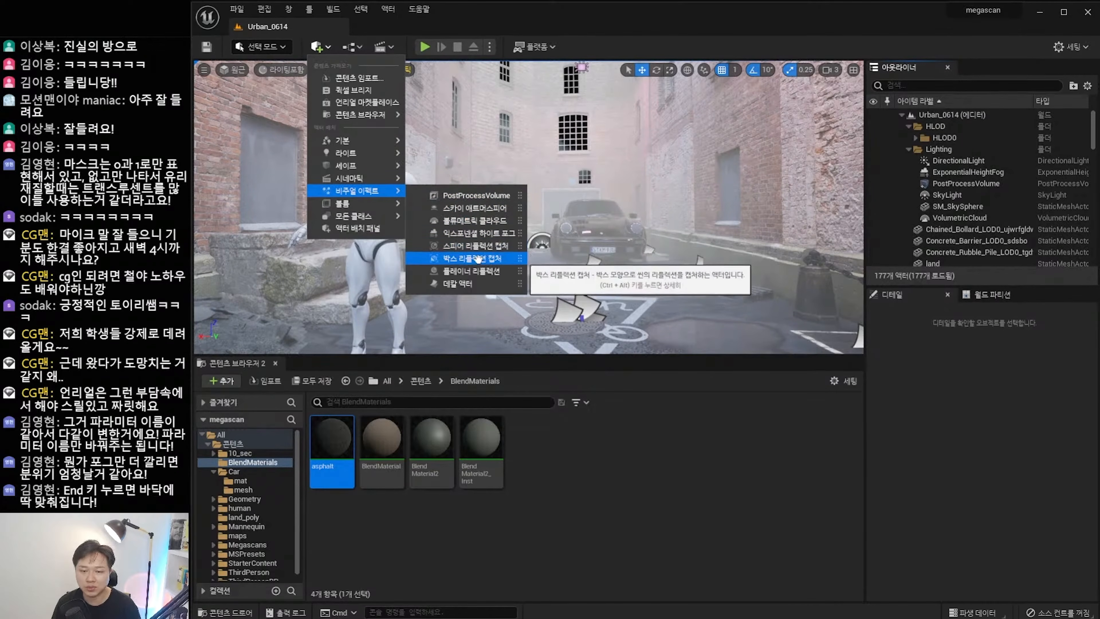
left_click(477, 259)
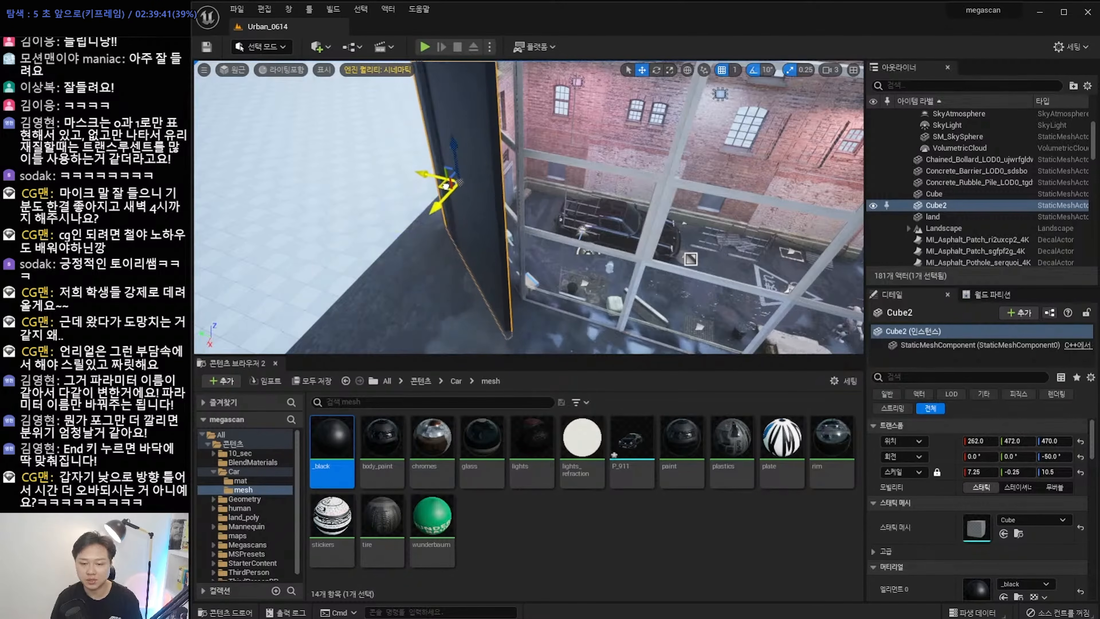
Move the black Cube2 wall panel to X 239, Y 481 and place a copy of it alongside the alley's open framework side.
left_click_drag(446, 186, 447, 183)
right_click_drag(580, 232, 619, 208)
right_click_drag(567, 252, 550, 268)
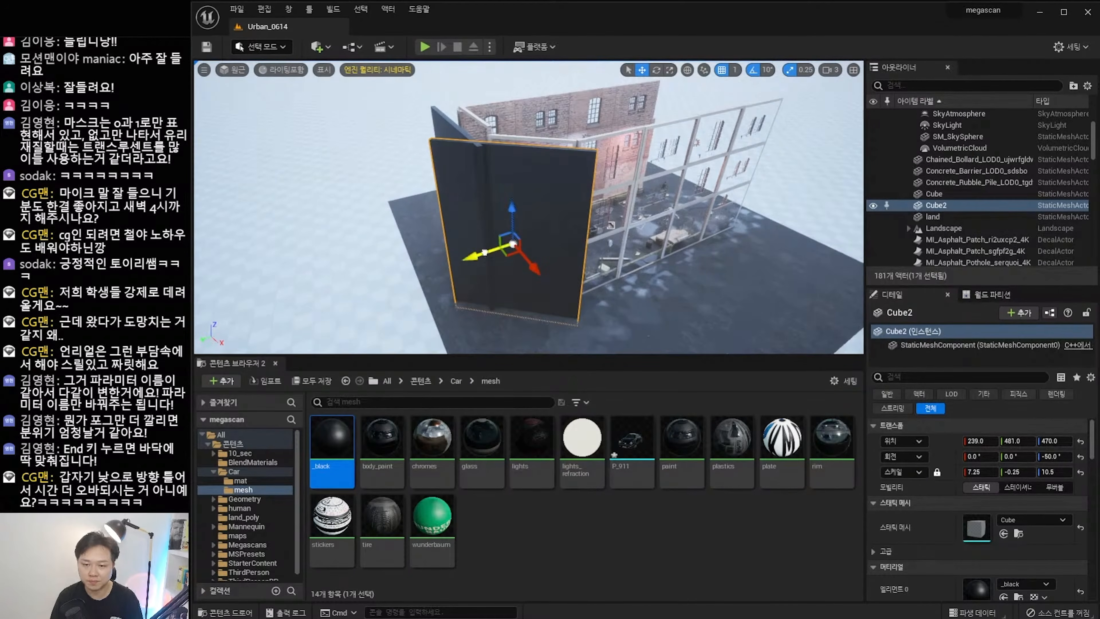
left_click_drag(485, 252, 598, 231, "alt")
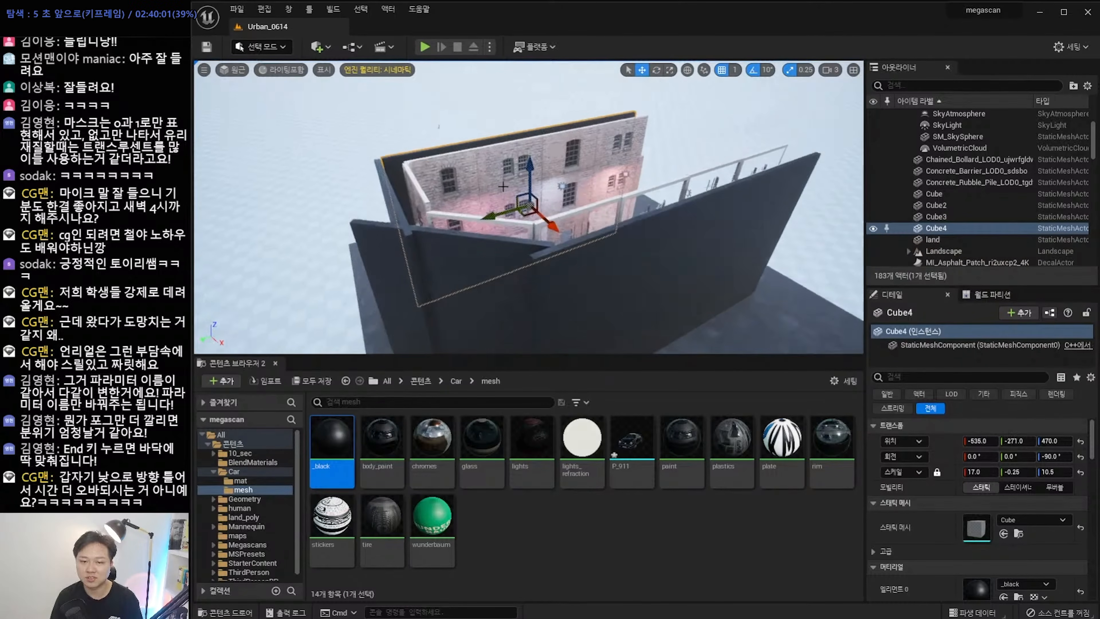
right_click_drag(455, 176, 455, 175)
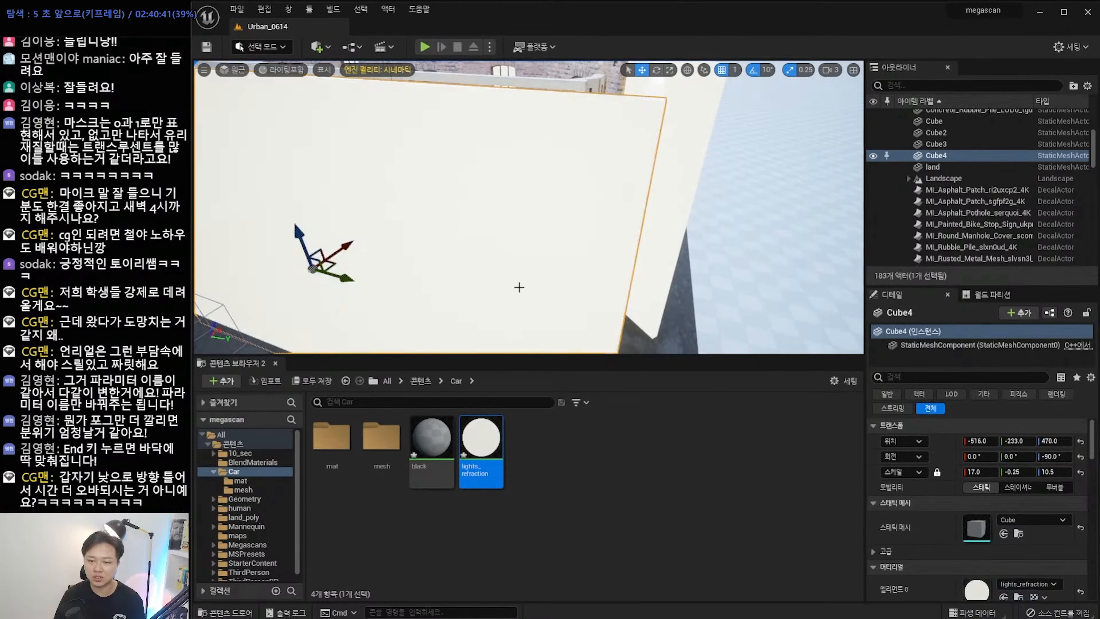
Open the black material and add a Vector Parameter node for its Base Color.
right_click_drag(518, 287, 559, 233)
right_click_drag(651, 224, 657, 246)
key("s")
key("w")
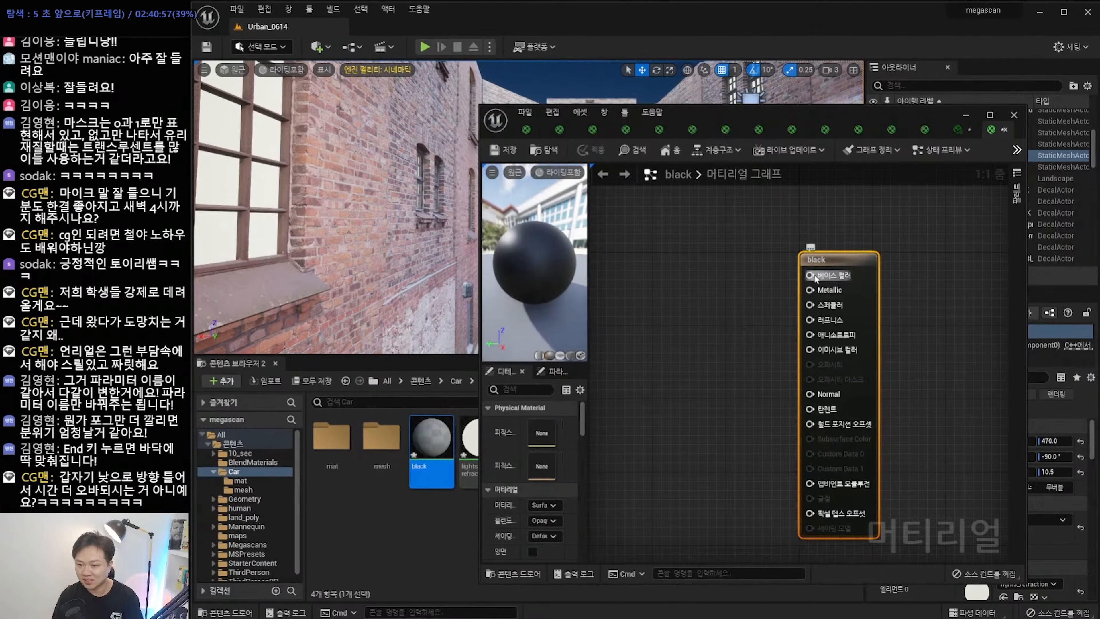
left_click(987, 128)
left_click(991, 132)
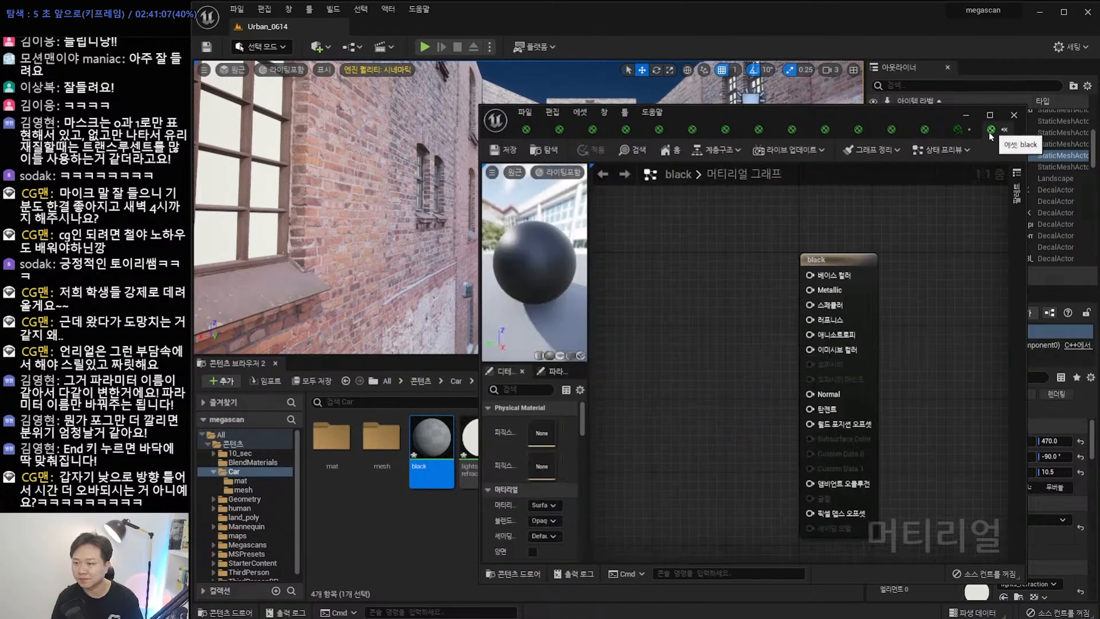
key("v")
left_click(724, 288)
left_click_drag(757, 290, 705, 289)
double_click(706, 289)
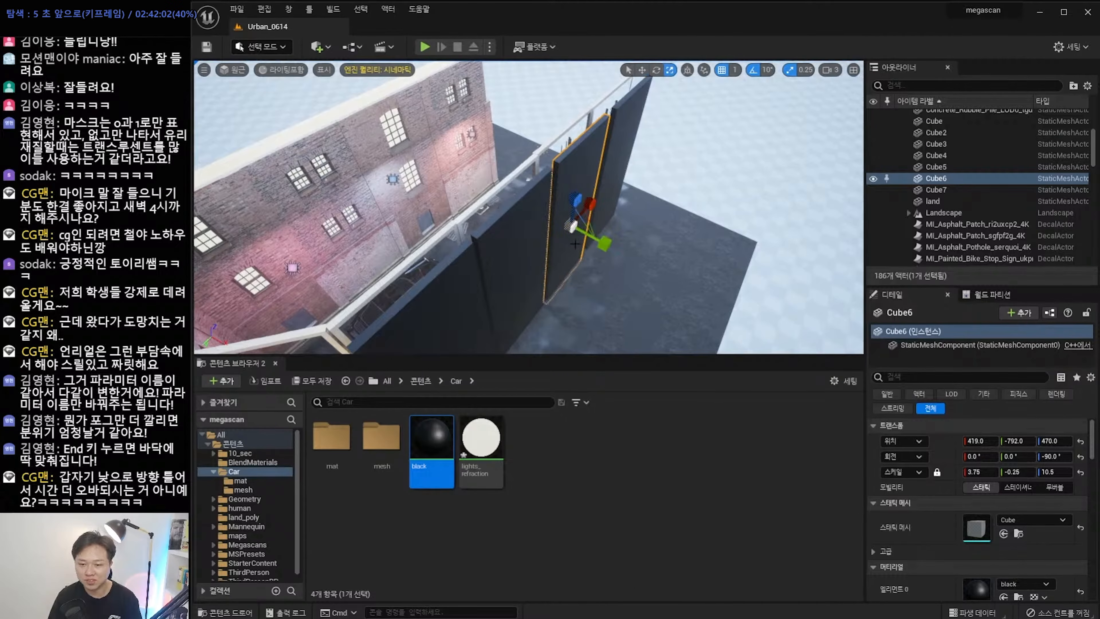
Select the four alternating black and white panels Cube3, Cube5, Cube6 and Cube7 and place a copy behind the opposite brick wall.
left_click(615, 163)
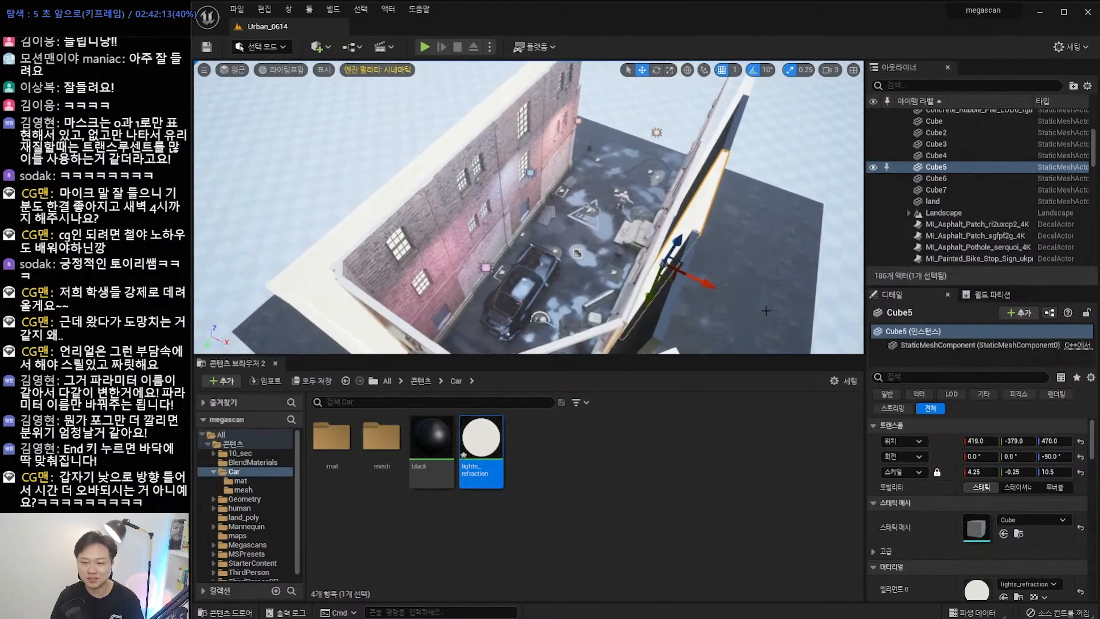
right_click_drag(766, 310, 792, 312)
right_click_drag(530, 269, 535, 275)
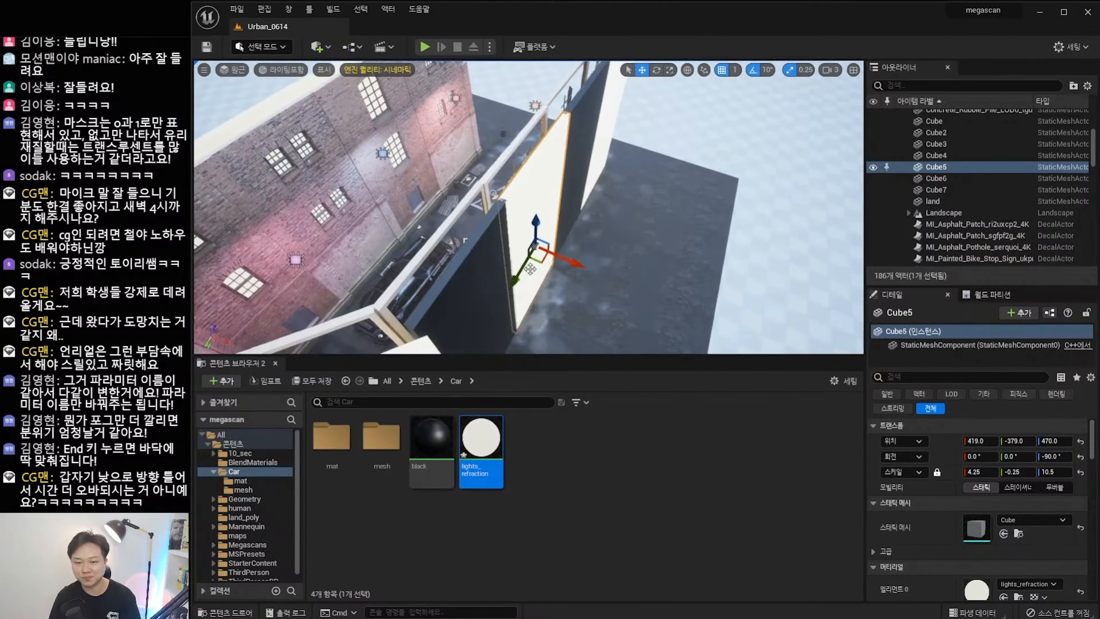
left_click(489, 266, "shift")
left_click(590, 125, "shift")
left_click(611, 103, "shift")
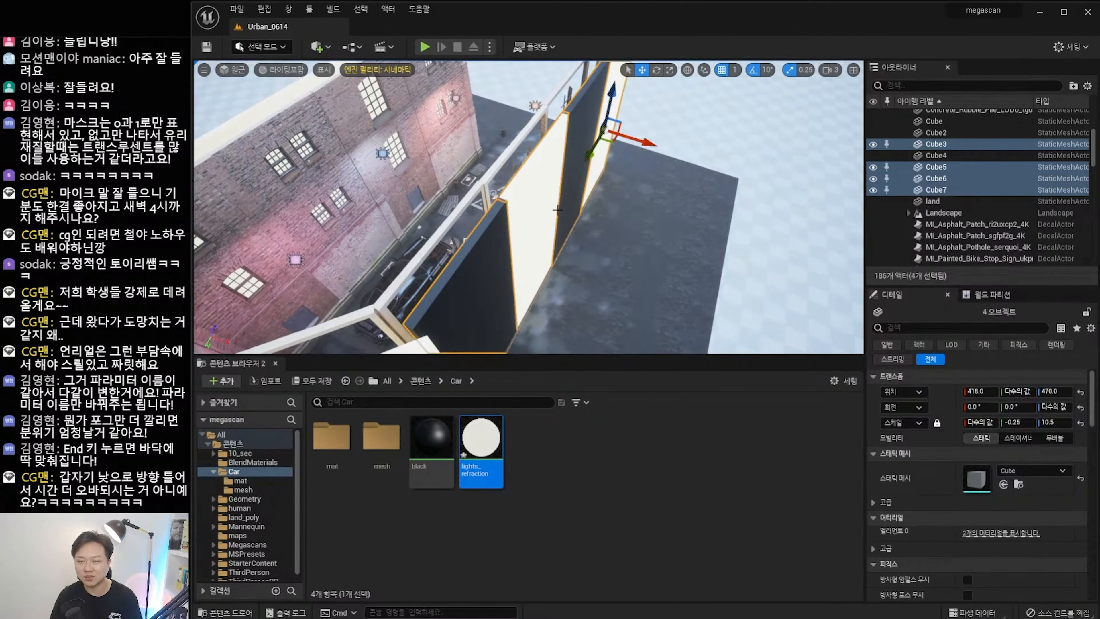
scroll(494, 243, "down", 4)
scroll(494, 243, "down", 3)
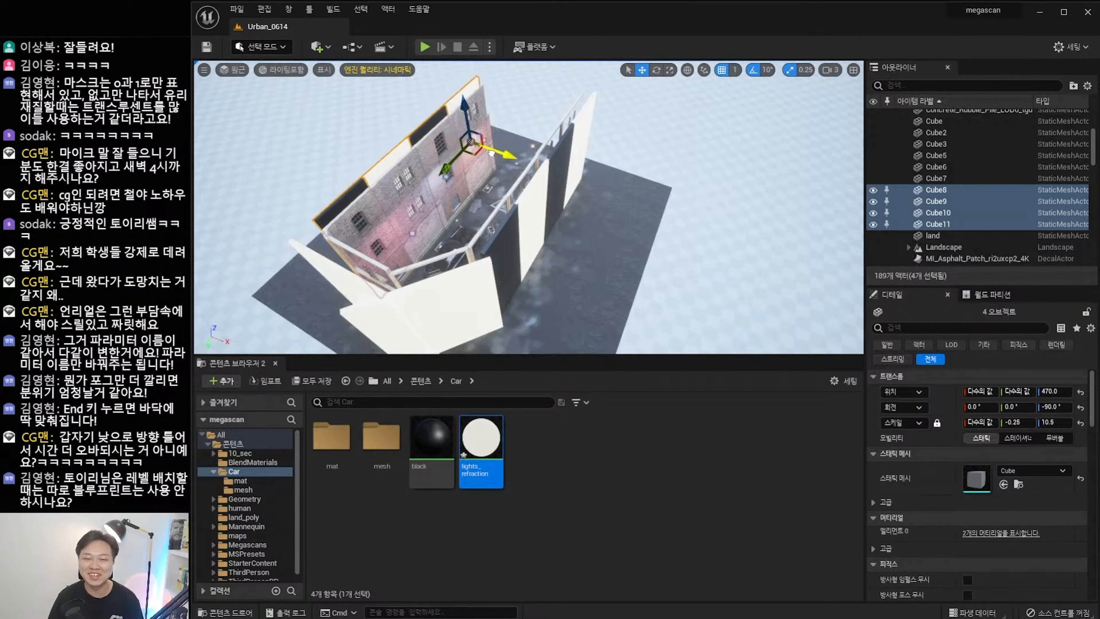
left_click_drag(488, 152, 492, 153)
right_click_drag(492, 153, 552, 152)
right_click_drag(550, 195, 632, 195)
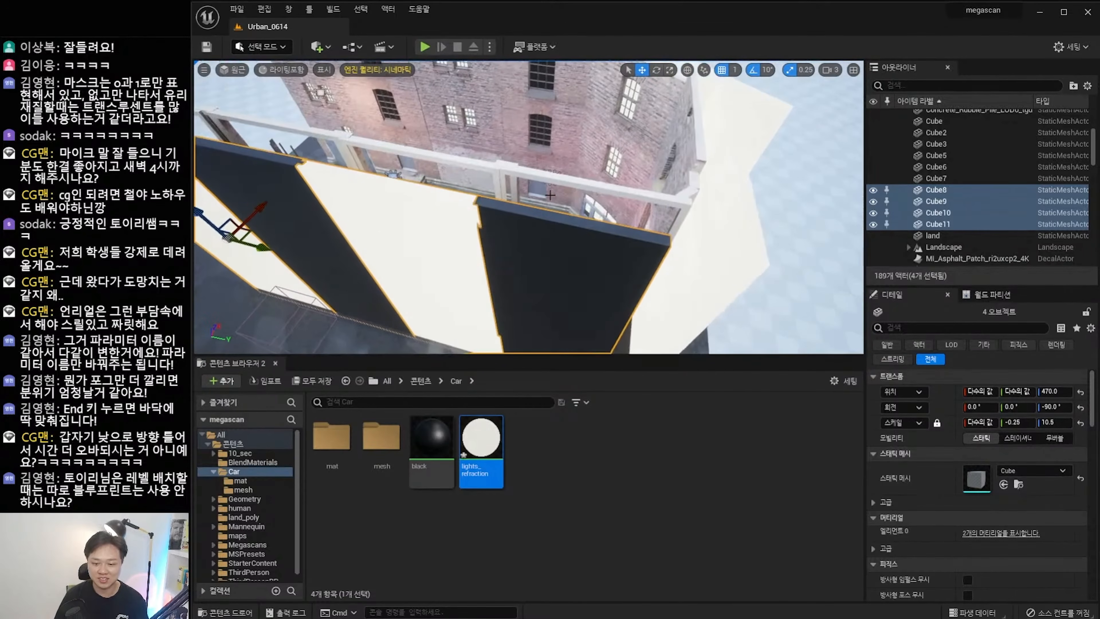
Assign the lights_refraction material to the copied Cube8 panel and the black material to the neighbouring panel.
left_click(552, 277)
left_click_drag(481, 447, 584, 310)
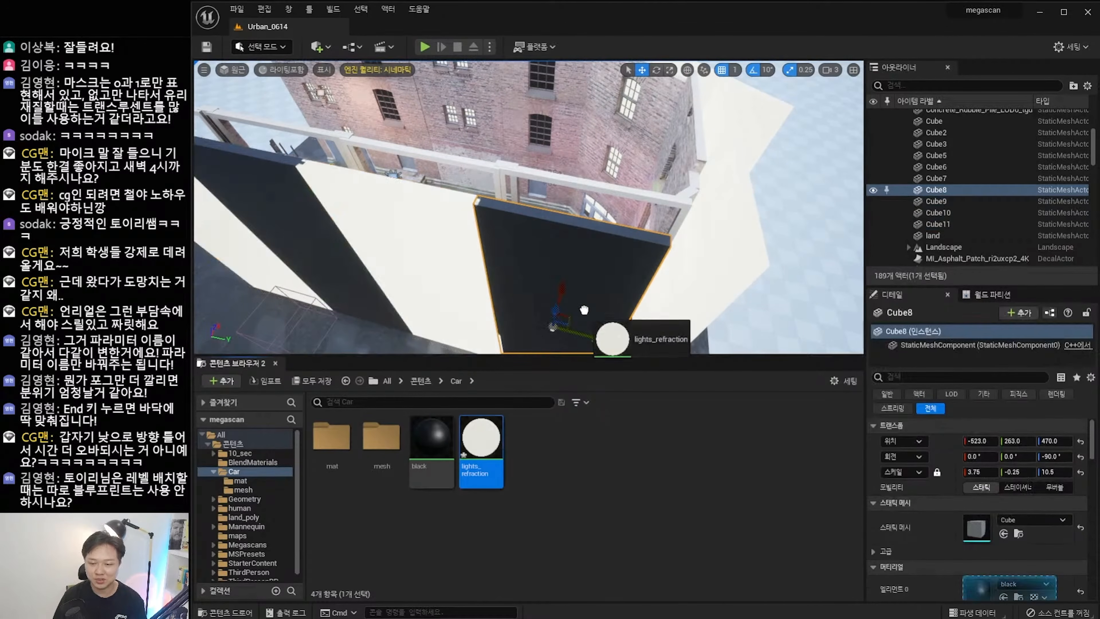
right_click_drag(612, 291, 550, 288)
left_click_drag(425, 434, 598, 282)
right_click_drag(597, 283, 533, 311)
mouse_move(657, 179)
right_mouse_down()
mouse_move(632, 208)
mouse_move(666, 173)
mouse_move(673, 188)
mouse_move(647, 196)
right_mouse_up()
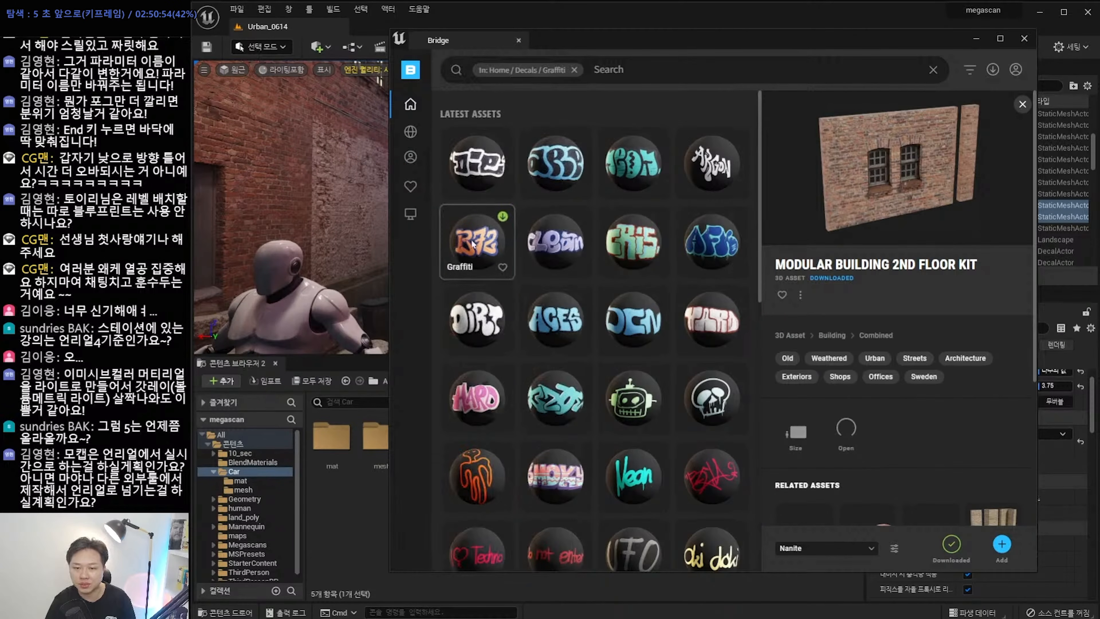
Open an orange-lettered graffiti decal in Bridge and look through the night street and alley reference images.
left_click(473, 242)
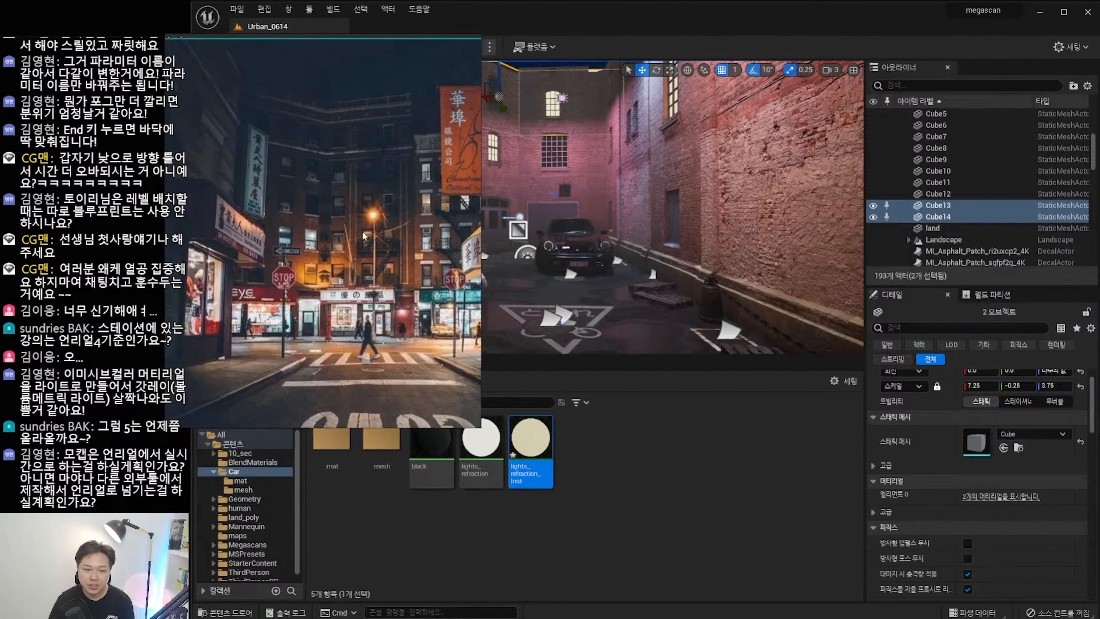
left_click_drag(363, 236, 364, 263)
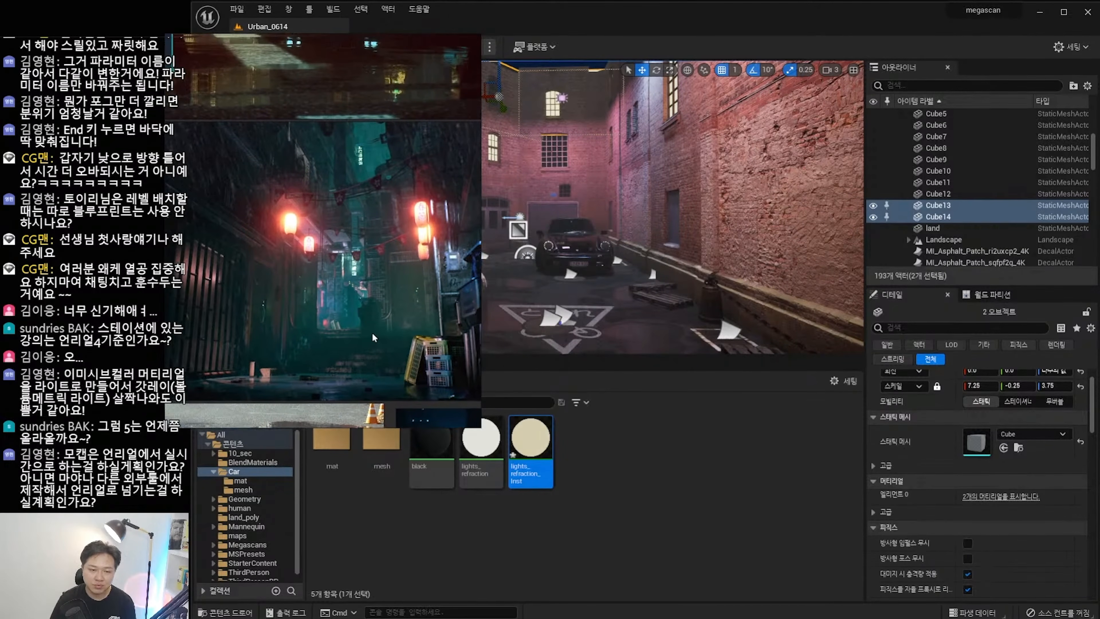
key("Right")
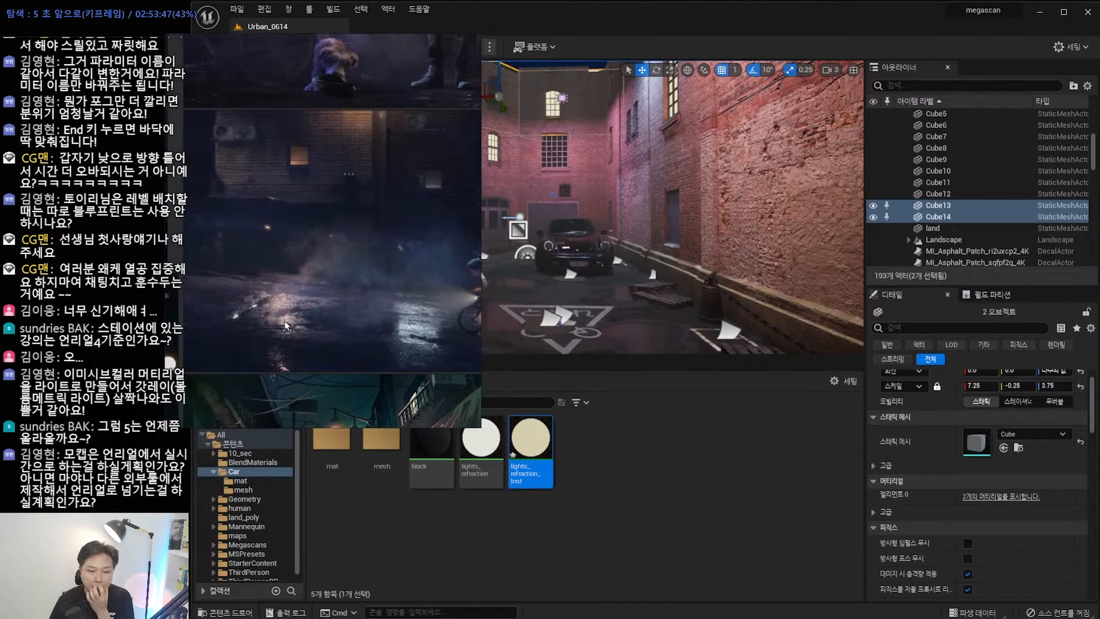
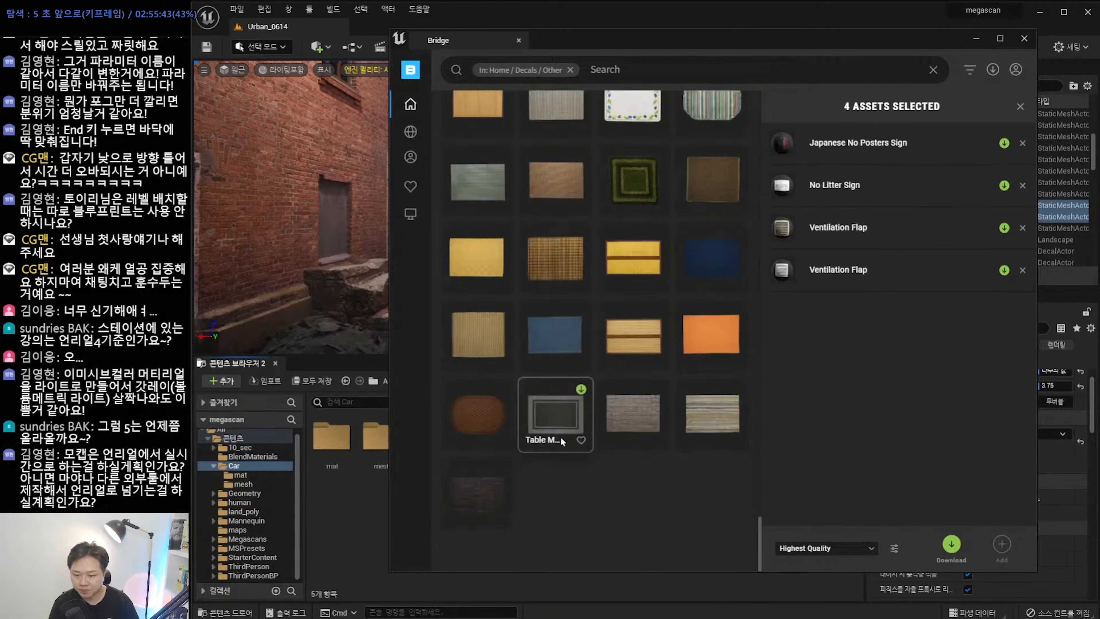
Browse the Other decals category in Bridge for further wall details.
scroll(563, 433, "down", 15)
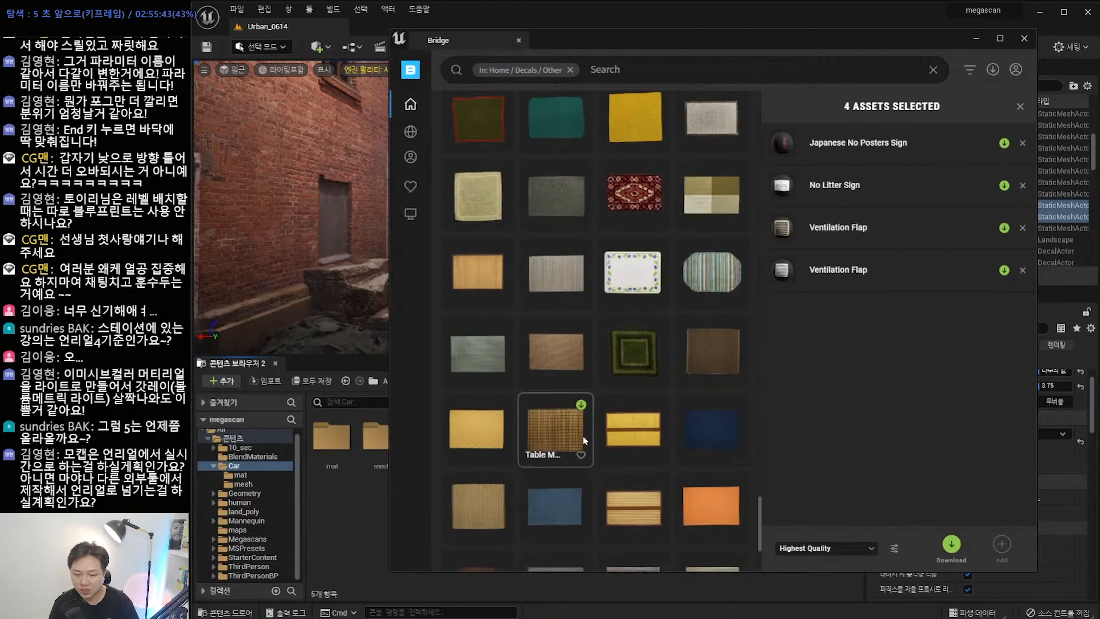
scroll(592, 396, "up", 10)
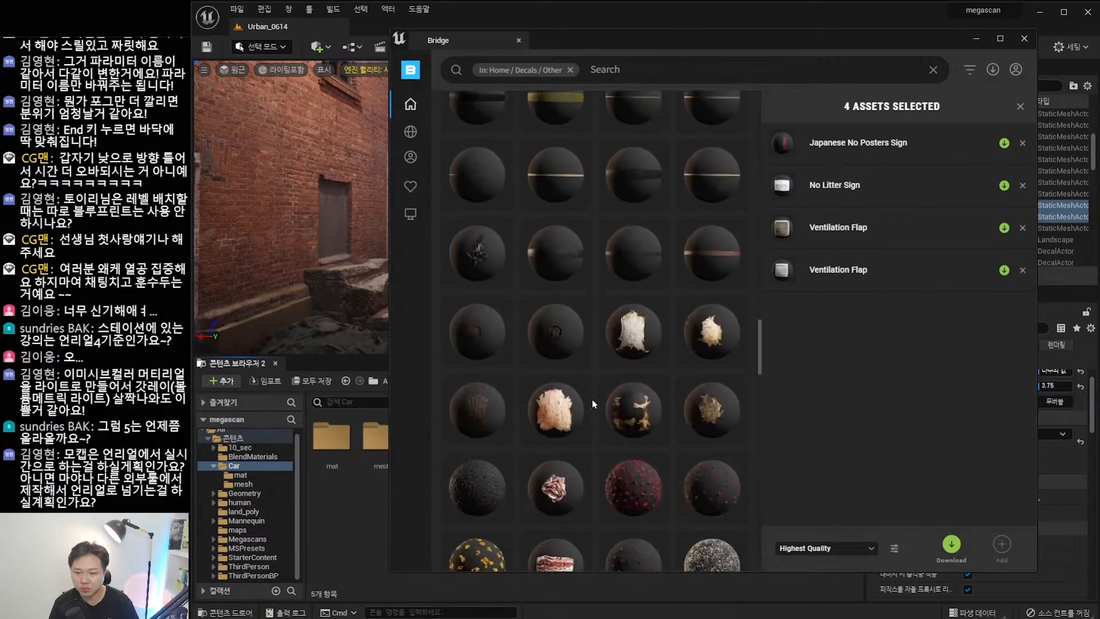
scroll(605, 409, "up", 4)
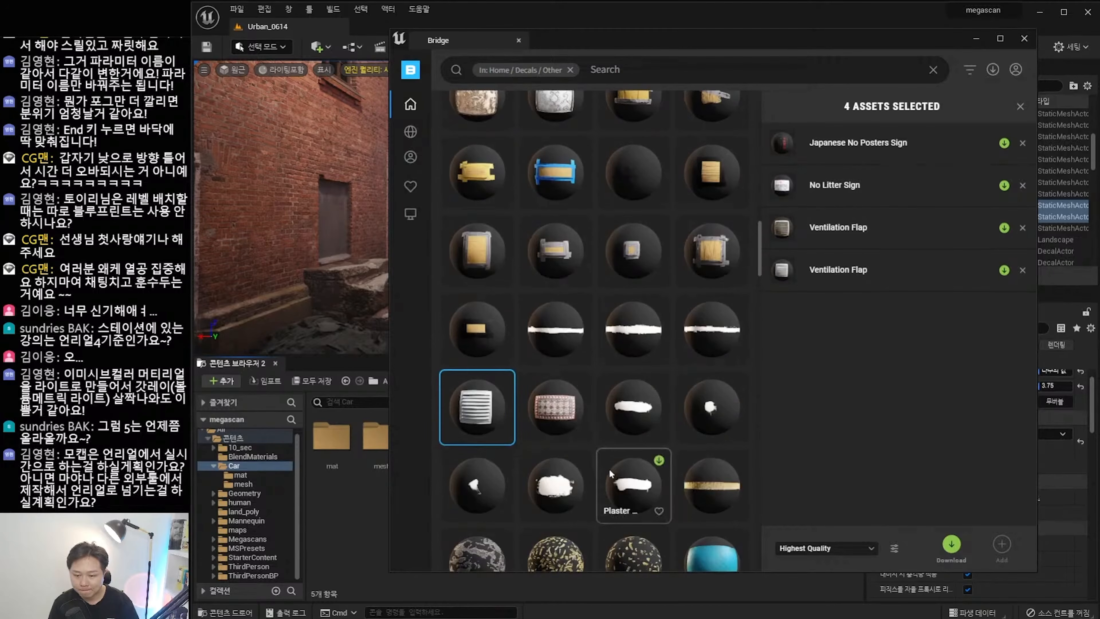
scroll(601, 461, "up", 2)
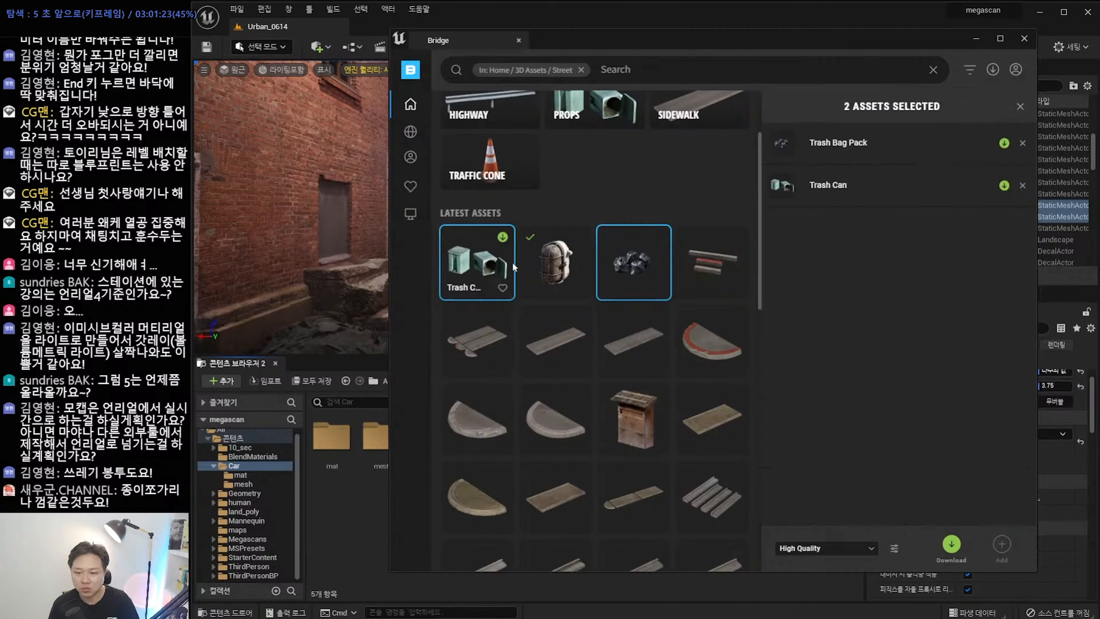
Add the Modular Concrete Median End, square concrete planter, two small sign stands and rusty pole to the Street asset selection in Bridge.
scroll(716, 287, "down", 3)
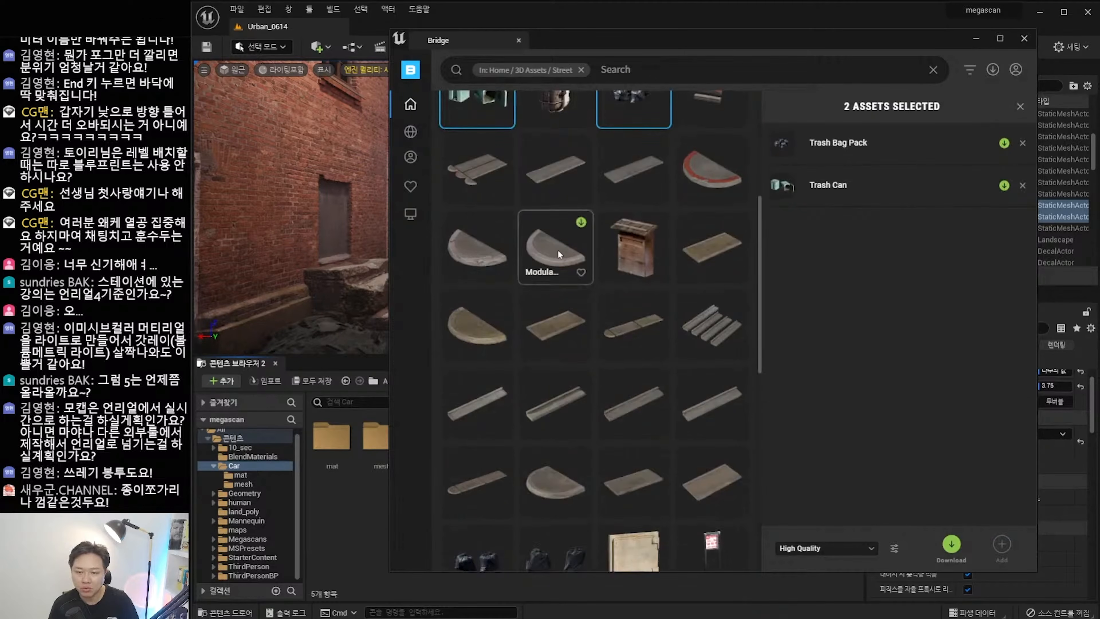
left_click(494, 250, "ctrl")
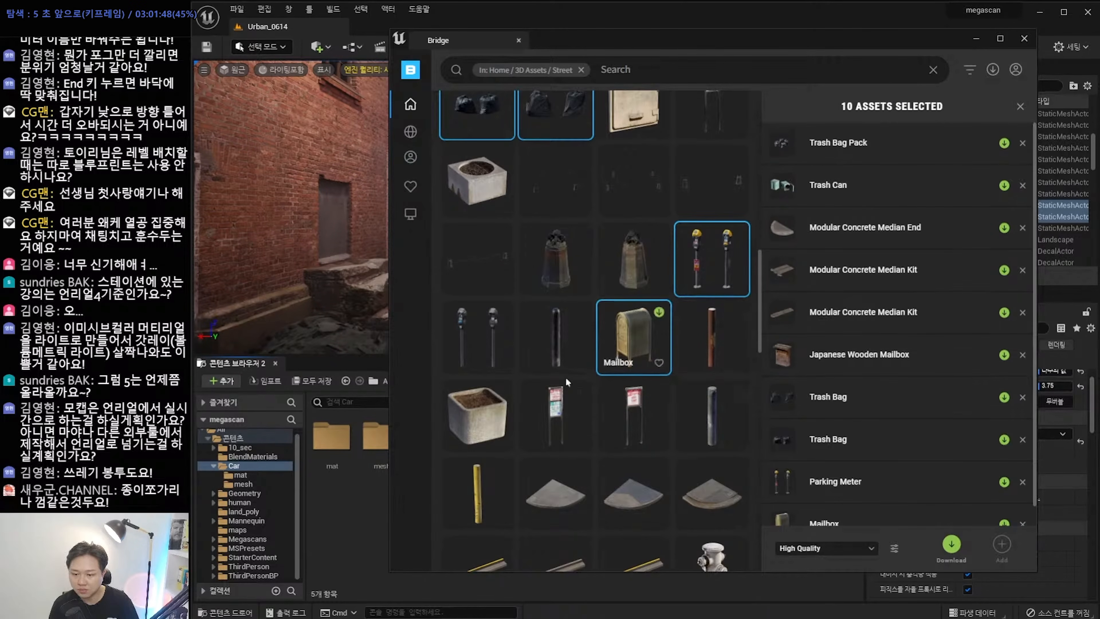
left_click(494, 412, "ctrl")
left_click(554, 415, "ctrl")
left_click(633, 415, "ctrl")
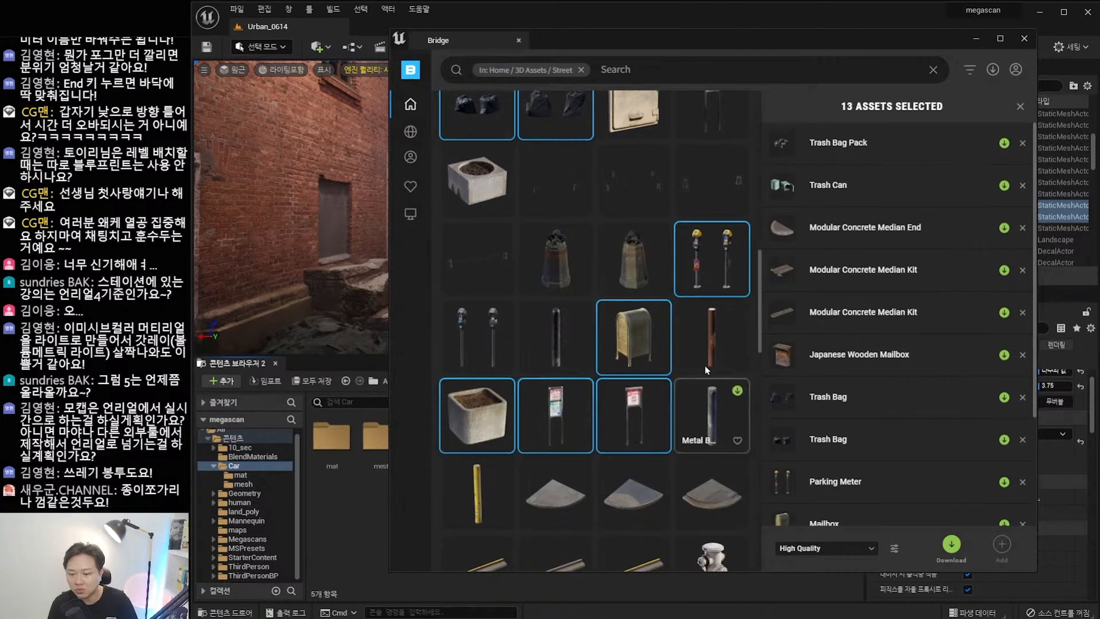
left_click(708, 359, "ctrl")
Add the white fire hydrant, blue Mailbox, lidded trash can, square planter box and green bin to the Street asset selection.
scroll(682, 428, "down", 3)
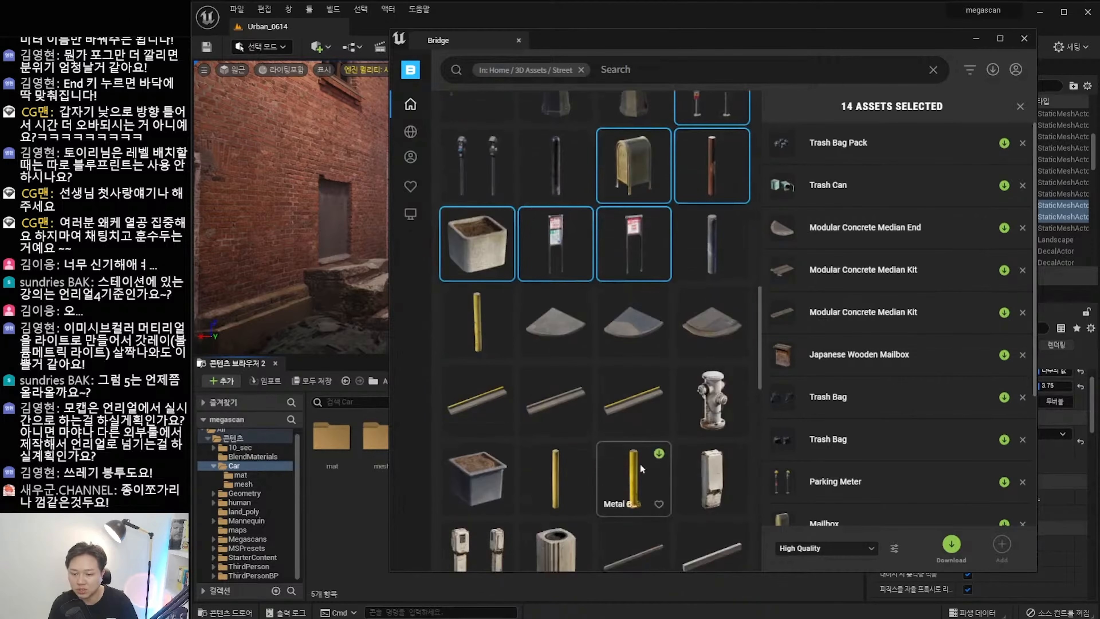
left_click(683, 428, "ctrl")
scroll(683, 429, "down", 2)
scroll(504, 462, "down", 3)
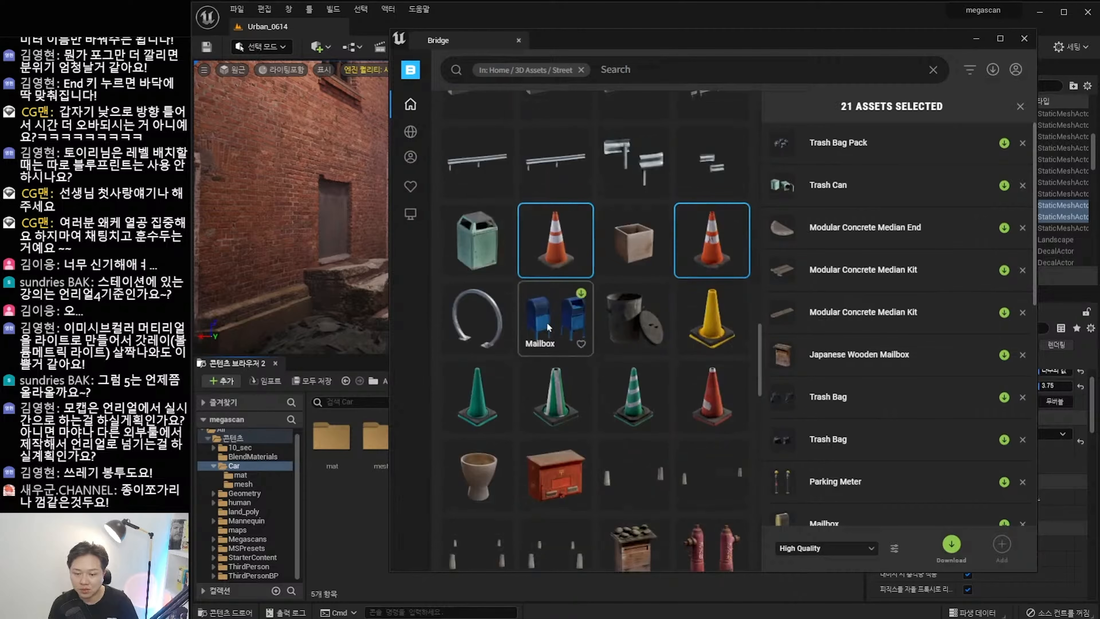
left_click(580, 324, "ctrl")
left_click(634, 319, "ctrl")
left_click(633, 240, "ctrl")
left_click(477, 240, "ctrl")
scroll(537, 390, "down", 2)
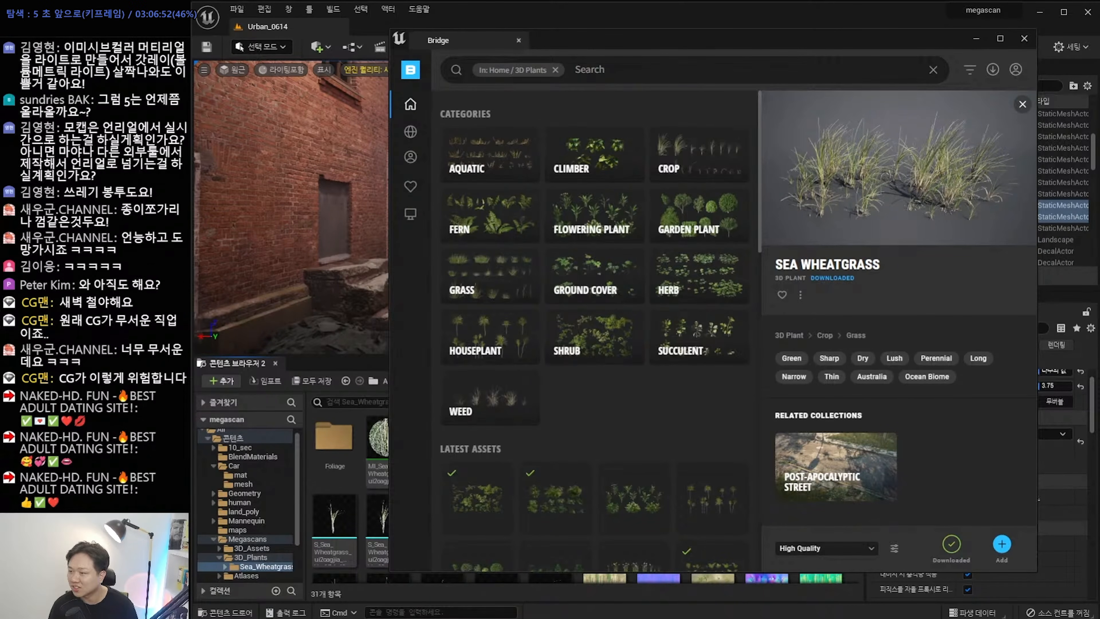
Add a Broken Concrete Slab to the asset selection from the Urban environment collection and browse further down.
mouse_move(421, 141)
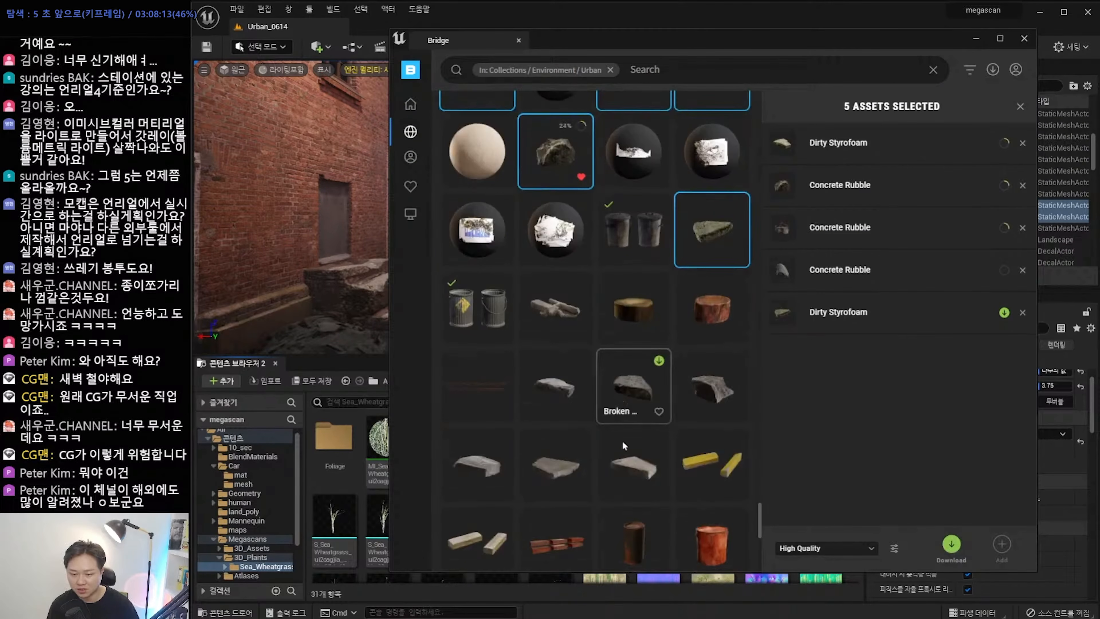
left_click(560, 390, "ctrl")
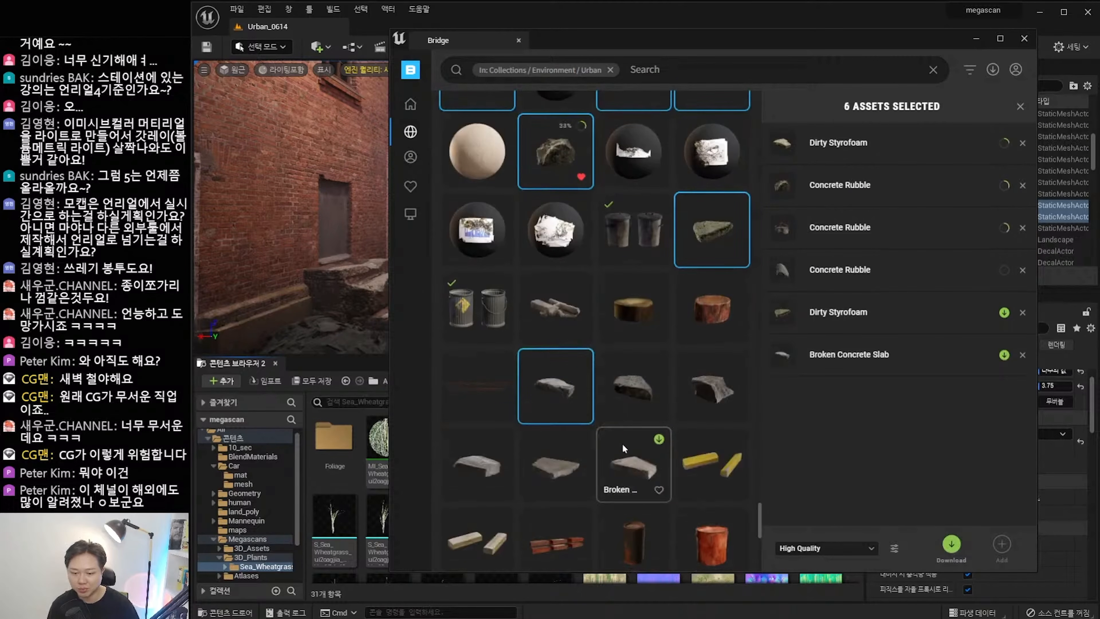
scroll(637, 451, "down", 6)
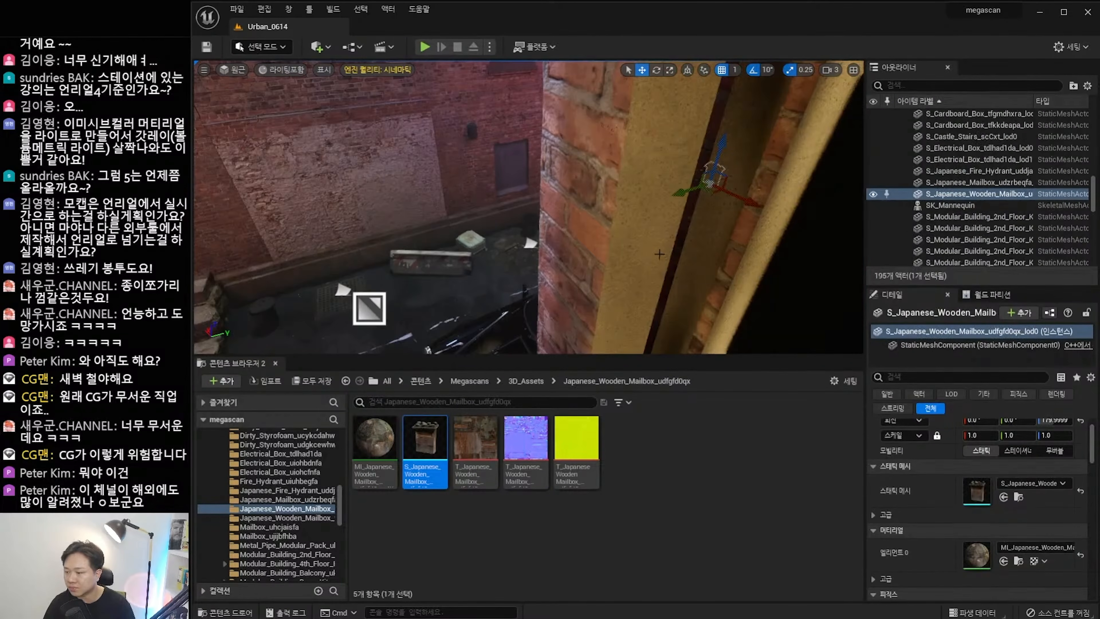
key("Right")
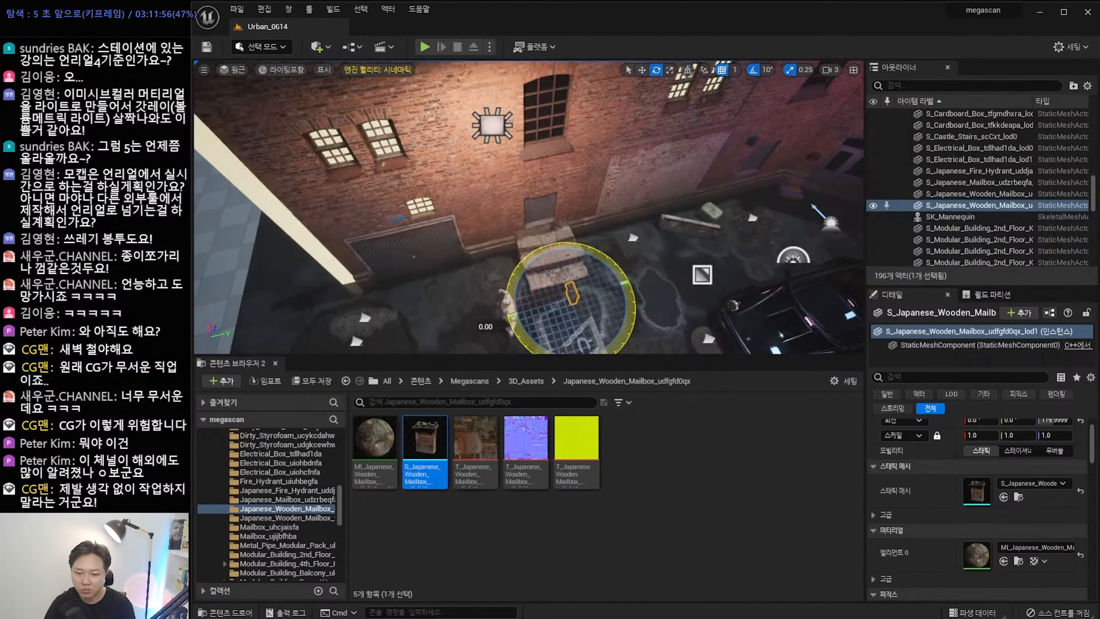
key("Right")
key("Right")
key("Right")
key("Right")
key("Right")
key("Right")
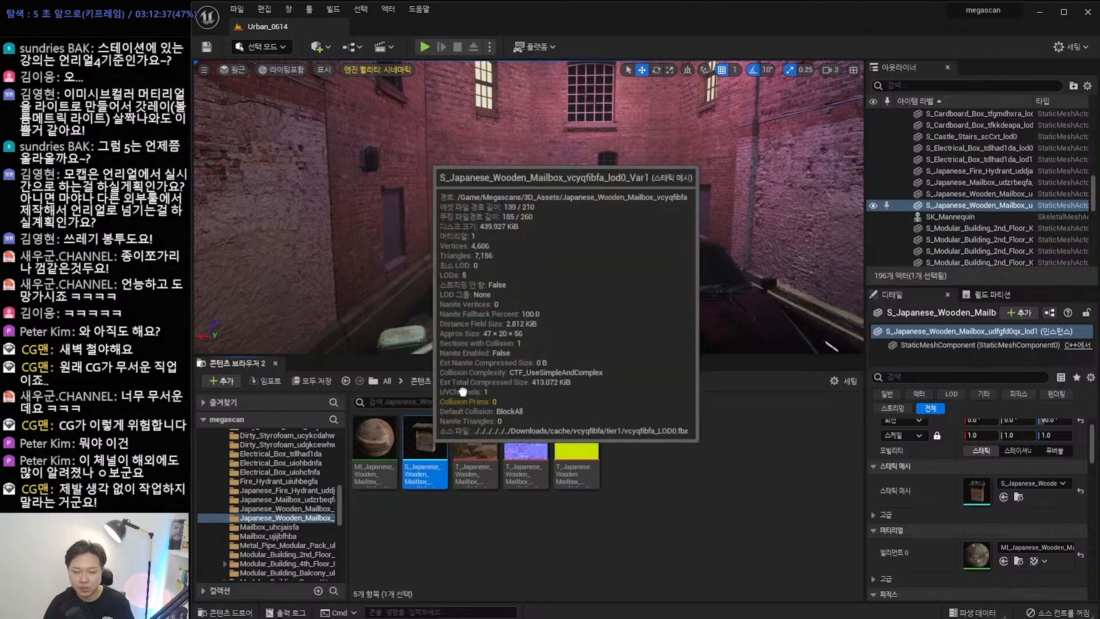
key("Right")
key("Right")
key("Right")
key("Right")
key("Right")
key("Right")
key("Right")
key("Right")
key("Right")
key("Right")
key("Right")
key("Right")
key("Right")
key("Right")
key("Right")
key("Right")
key("Right")
key("Right")
key("Right")
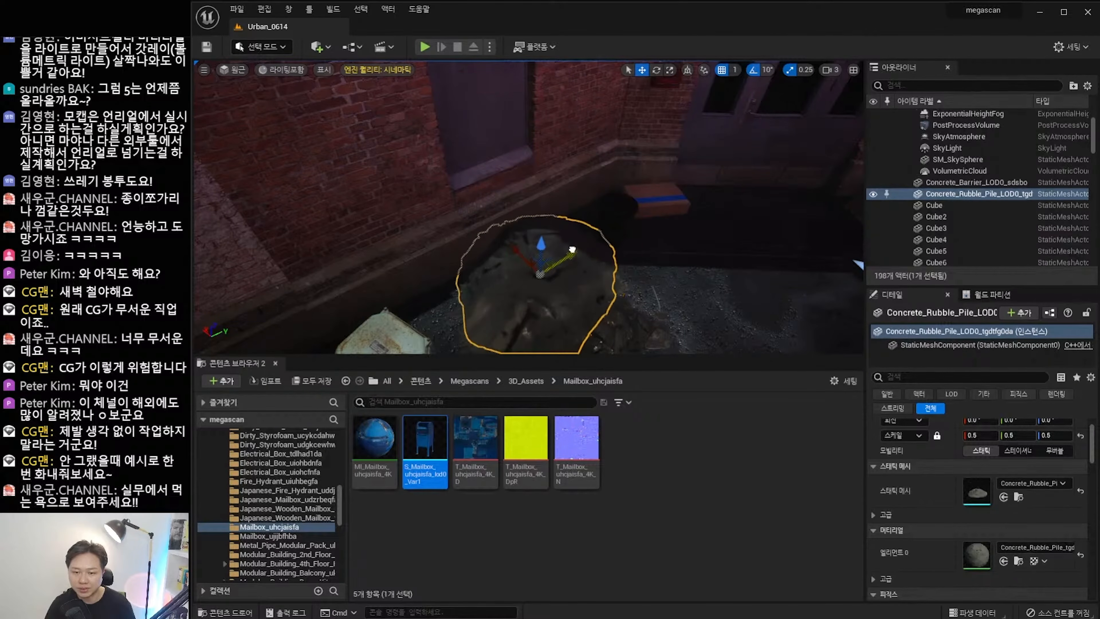
key("Right")
key("Right")
key("Right")
key("Right")
key("Right")
key("Right")
key("Right")
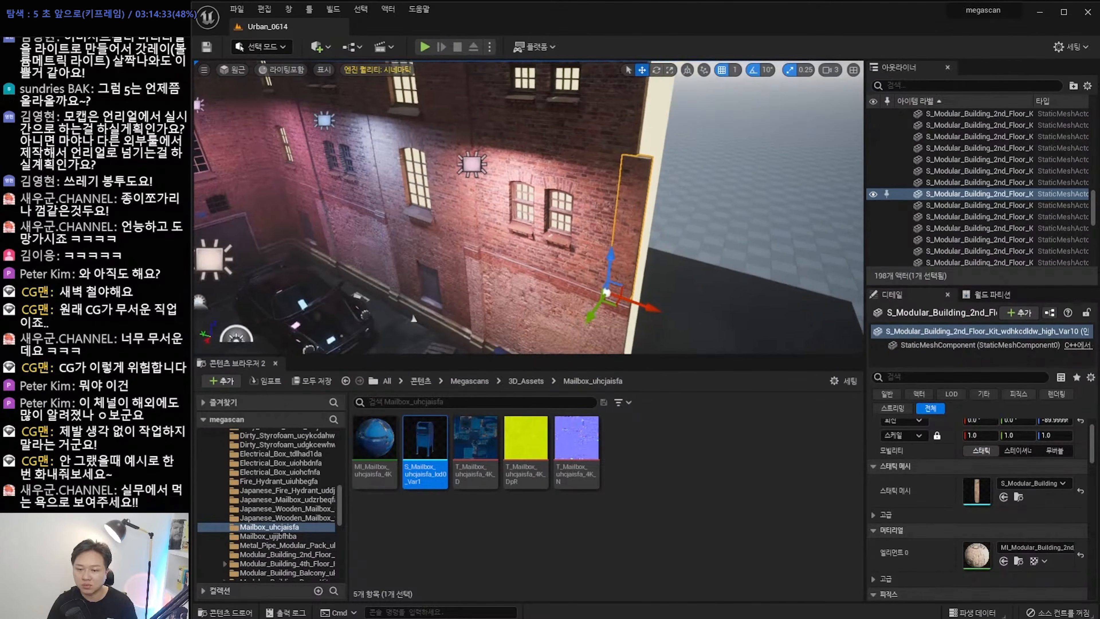
key("Right")
key("Right")
key("Right")
key("Right")
key("Right")
key("Right")
key("Right")
key("Right")
key("Right")
key("Right")
key("Right")
key("Right")
key("Right")
key("Right")
key("Right")
key("Right")
key("Right")
key("Right")
key("Right")
key("Right")
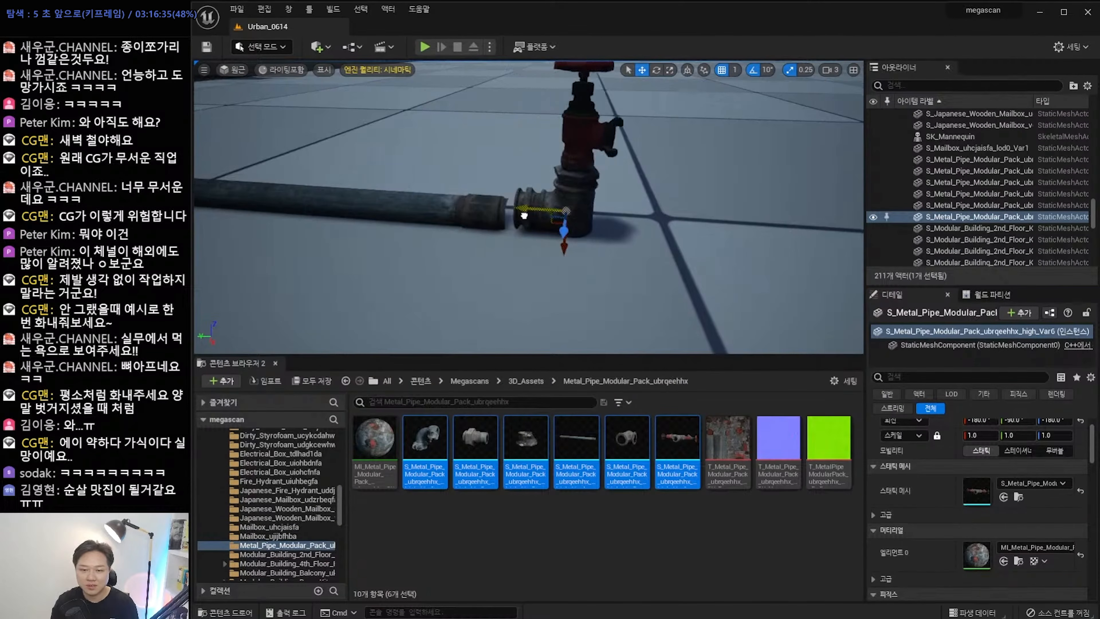
key("Right")
key("Right")
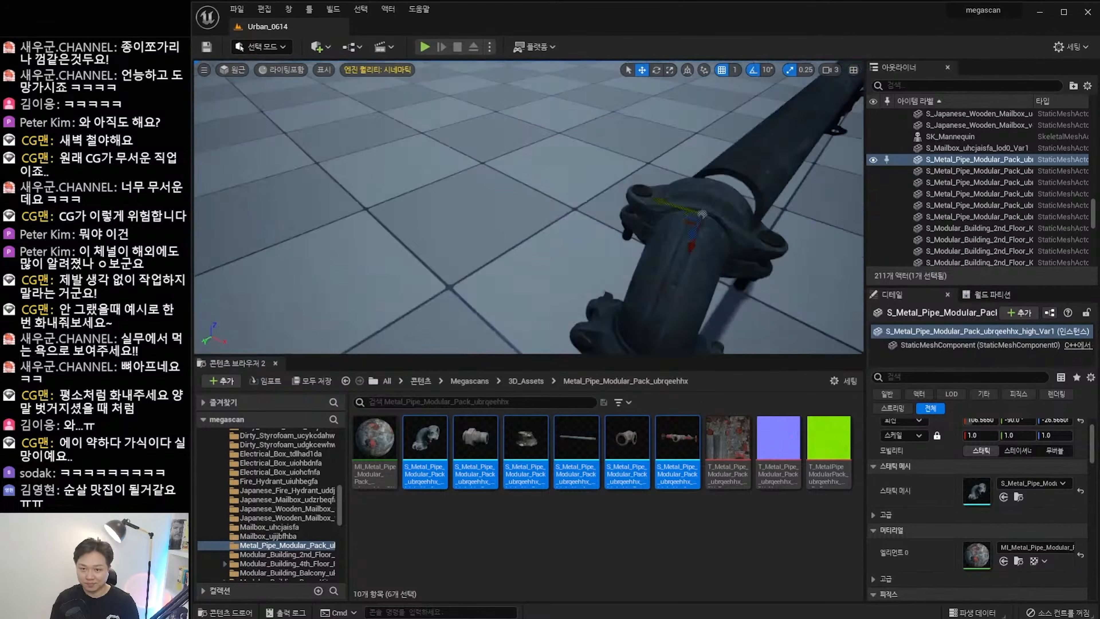
Move the selected curved metal pipe piece vertically to line it up with the end of the straight pipe.
mouse_move(639, 294)
right_mouse_down()
mouse_move(647, 312)
mouse_move(654, 301)
right_mouse_up()
right_click_drag(722, 307, 601, 291)
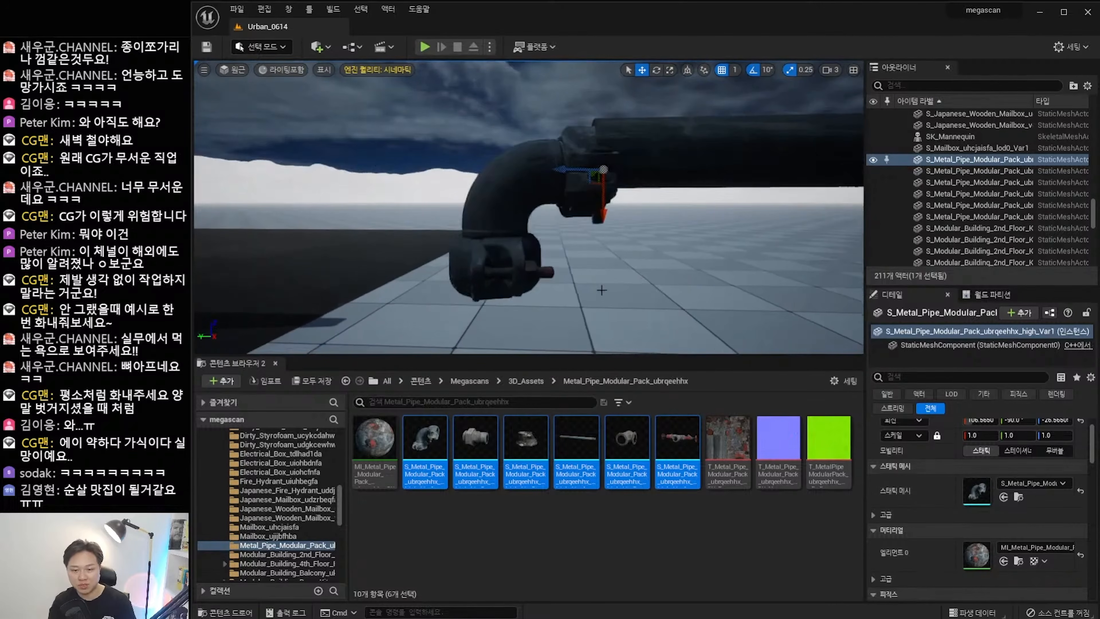
left_click_drag(600, 213, 600, 203)
scroll(611, 209, "down", 5)
scroll(611, 209, "up", 6)
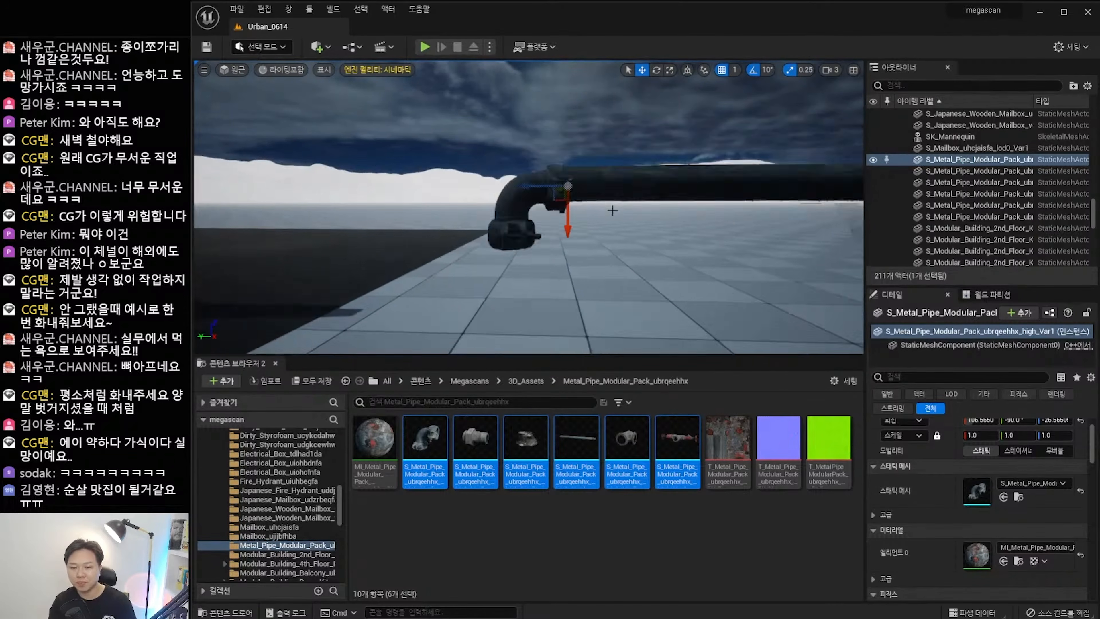
right_click_drag(611, 209, 524, 251)
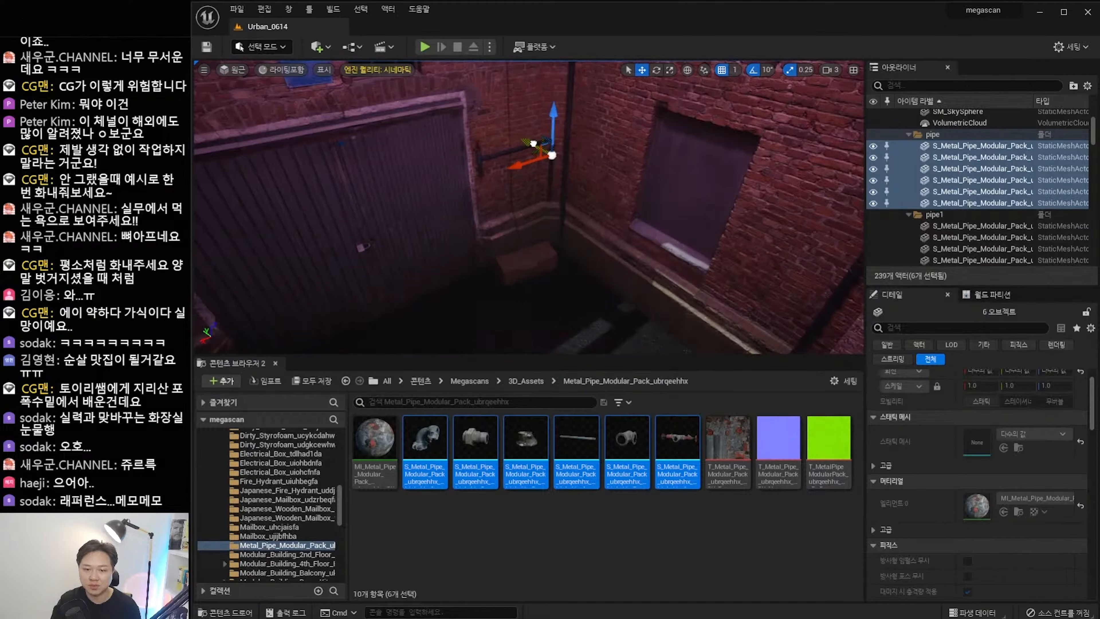
key("Right")
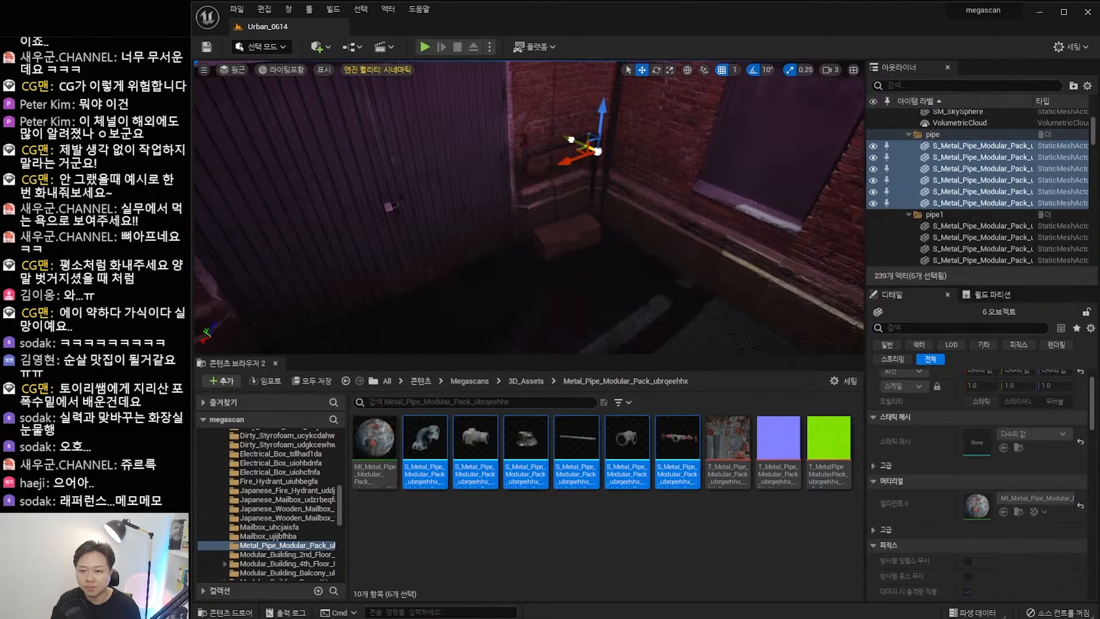
key("Right")
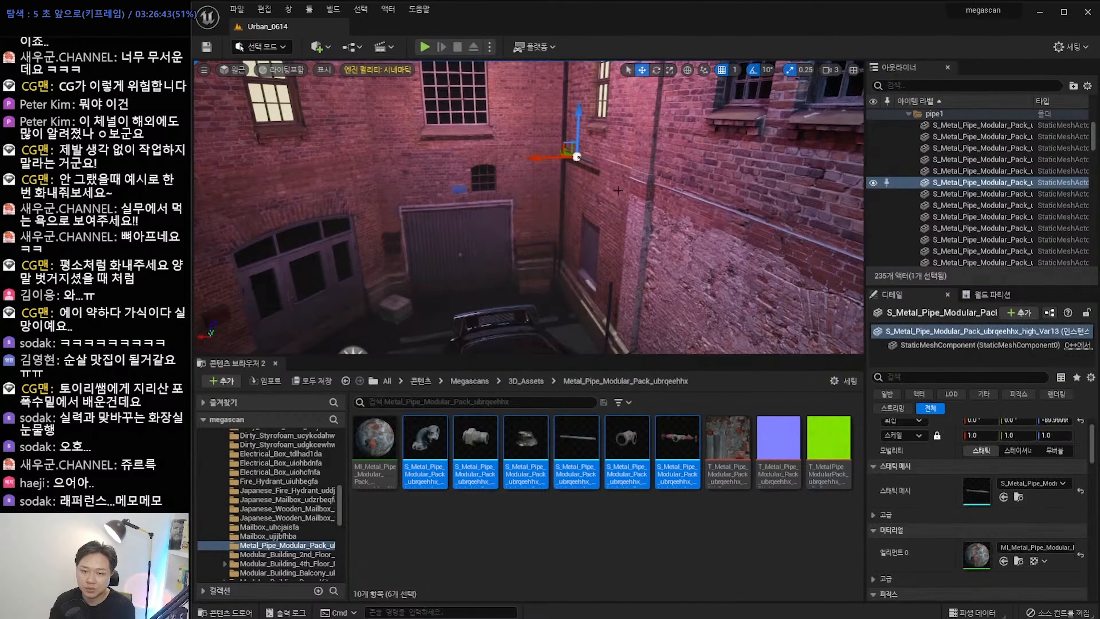
key("Right")
key("Right")
key("Right")
key("Right")
key("Right")
key("Right")
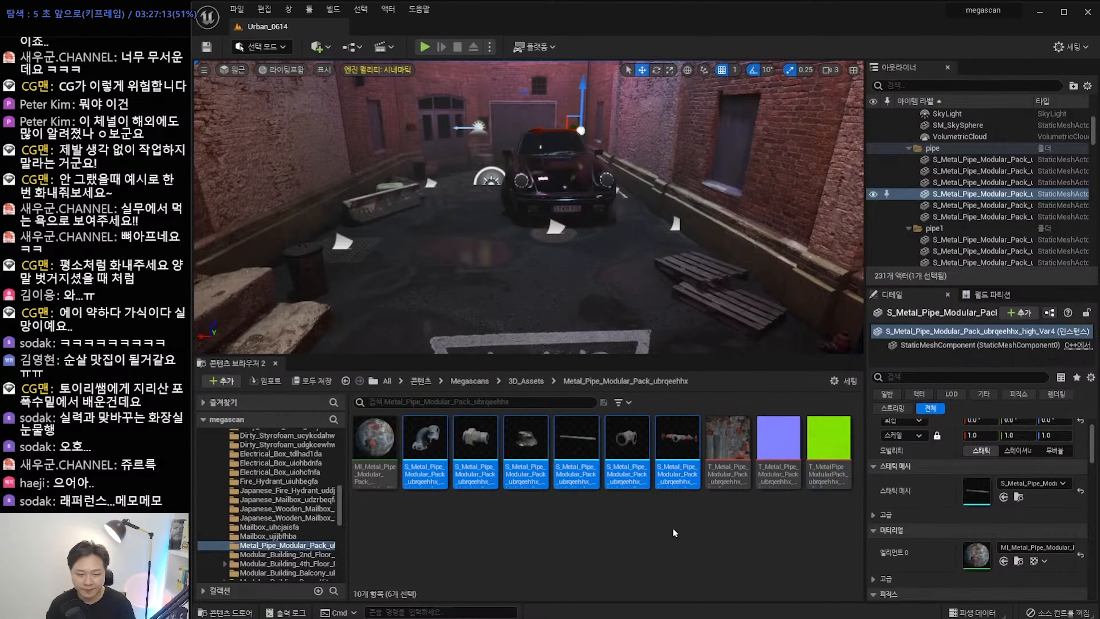
key("Right")
key("Right")
key("Right")
key("Right")
key("Right")
key("Right")
key("Right")
key("Right")
key("Right")
key("Right")
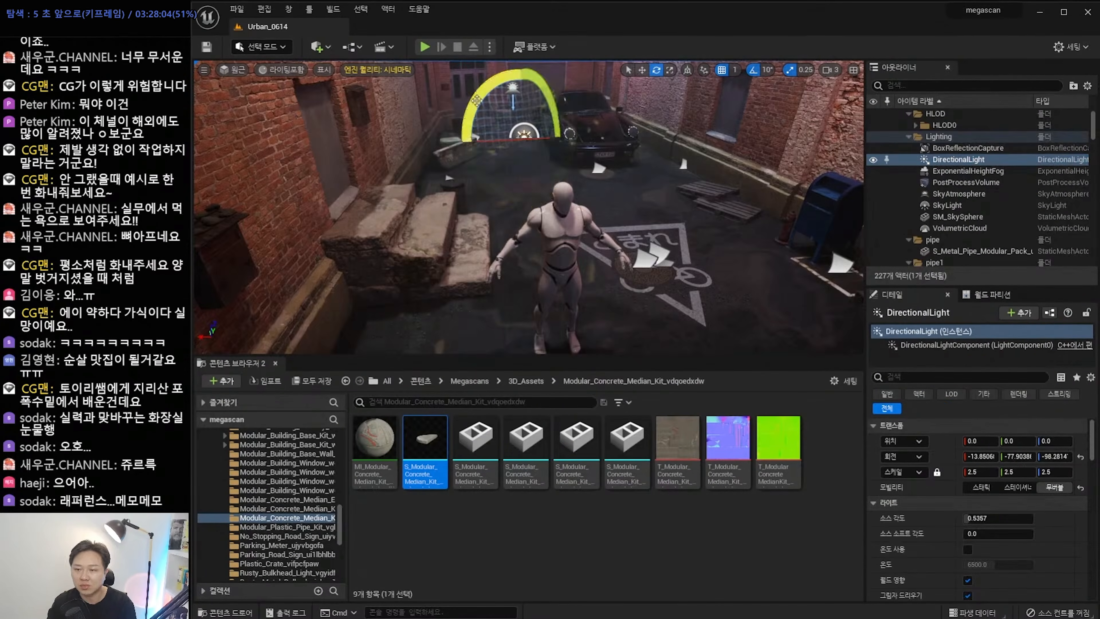
key("Right")
key("Right")
key("Right")
key("Right")
key("Right")
key("Right")
key("Right")
key("Right")
key("Right")
key("Right")
key("Right")
key("Right")
key("Right")
key("Right")
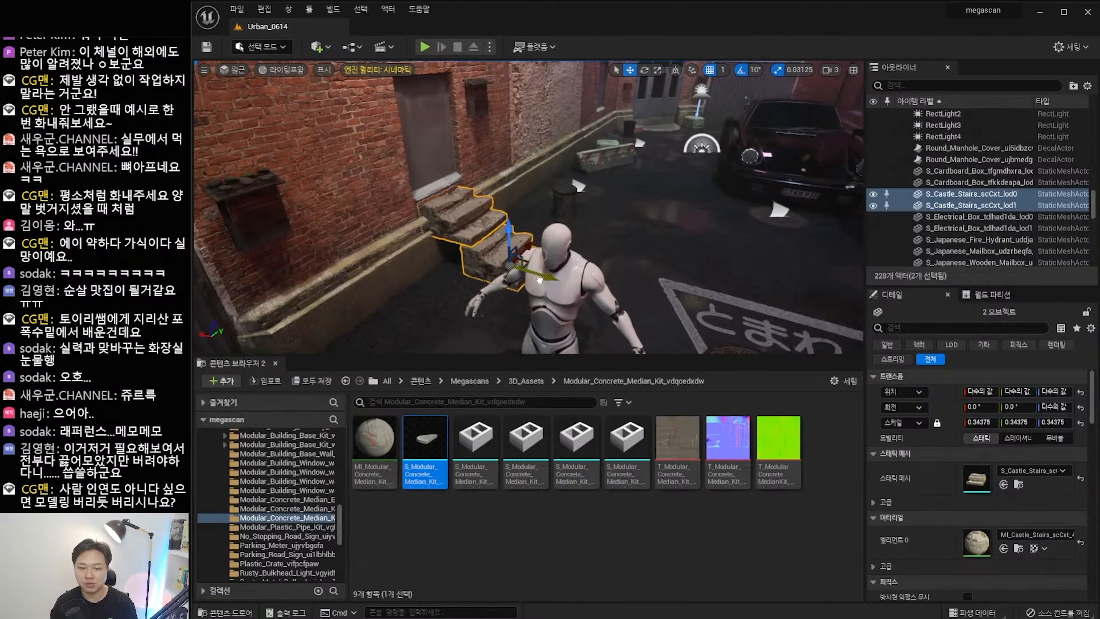
key("Right")
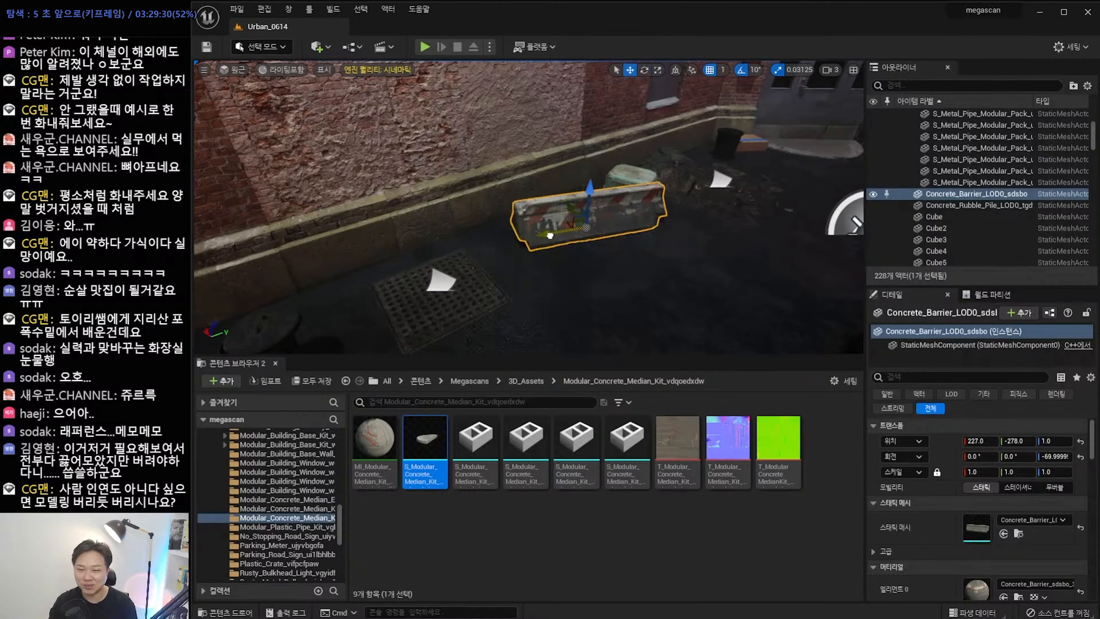
key("Right")
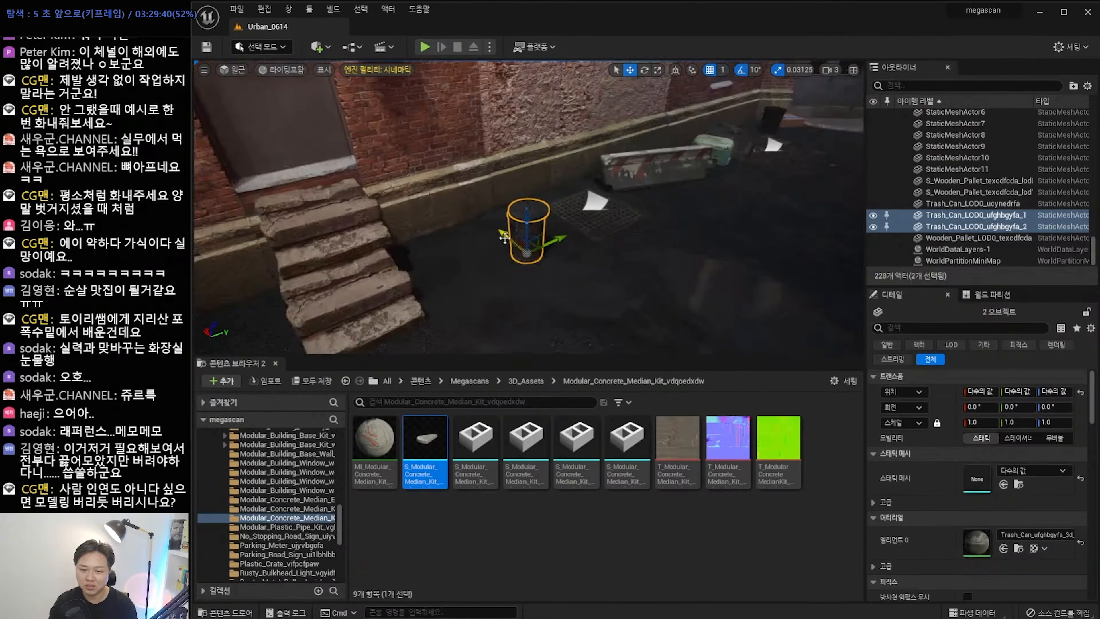
key("Right")
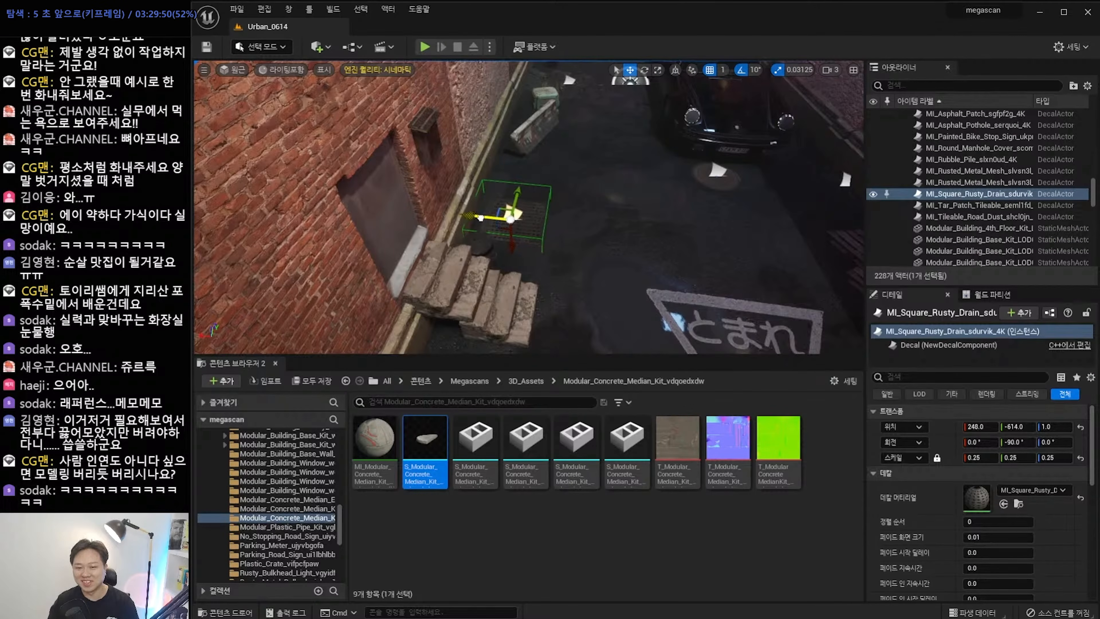
key("Right")
key("Right")
key("Right")
key("Right")
key("Right")
key("Right")
key("Right")
key("Right")
key("Right")
key("Right")
key("Right")
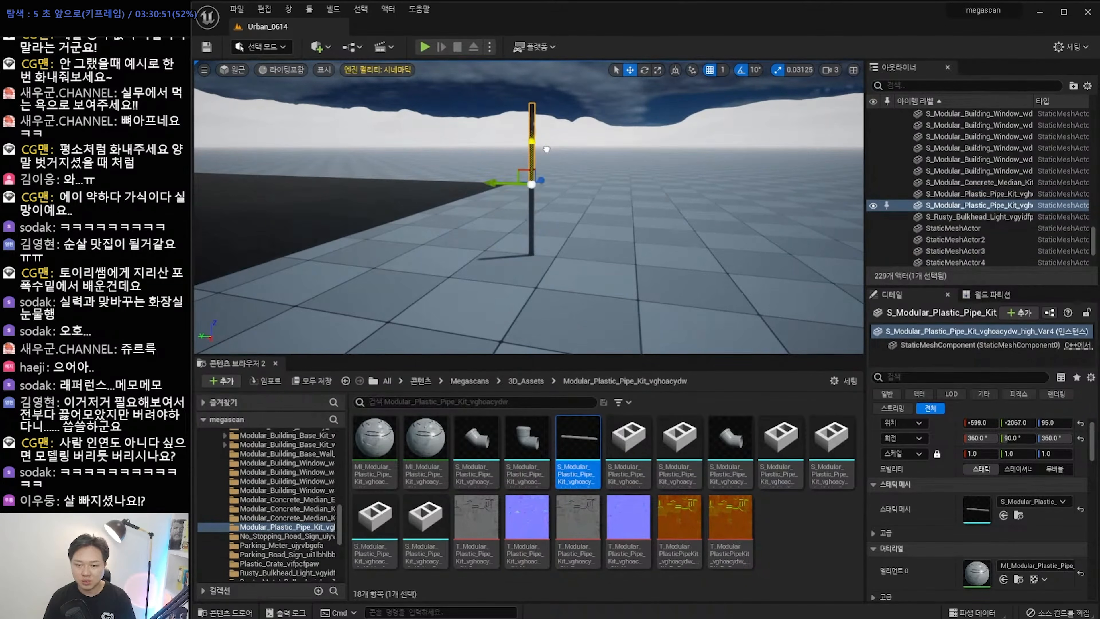
key("Right")
key("Right")
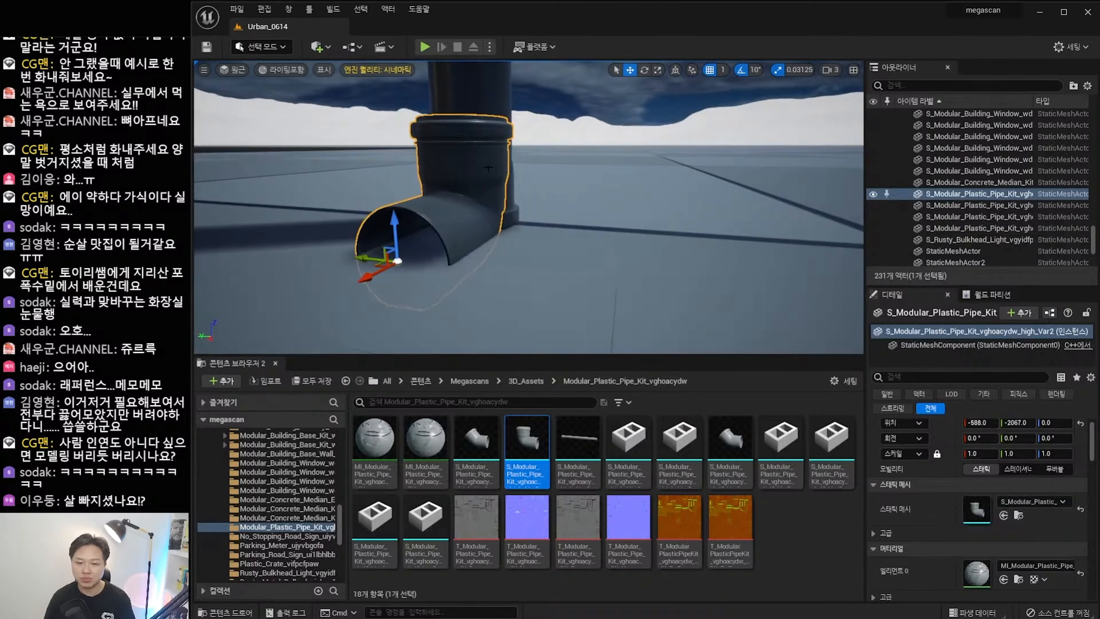
key("Right")
key("Right")
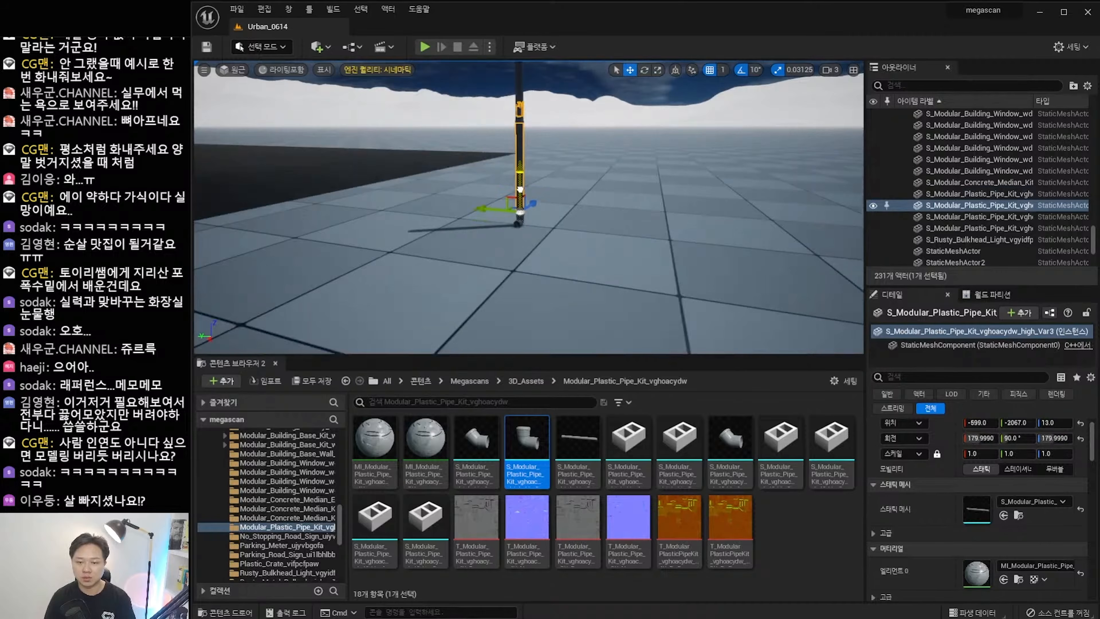
key("Right")
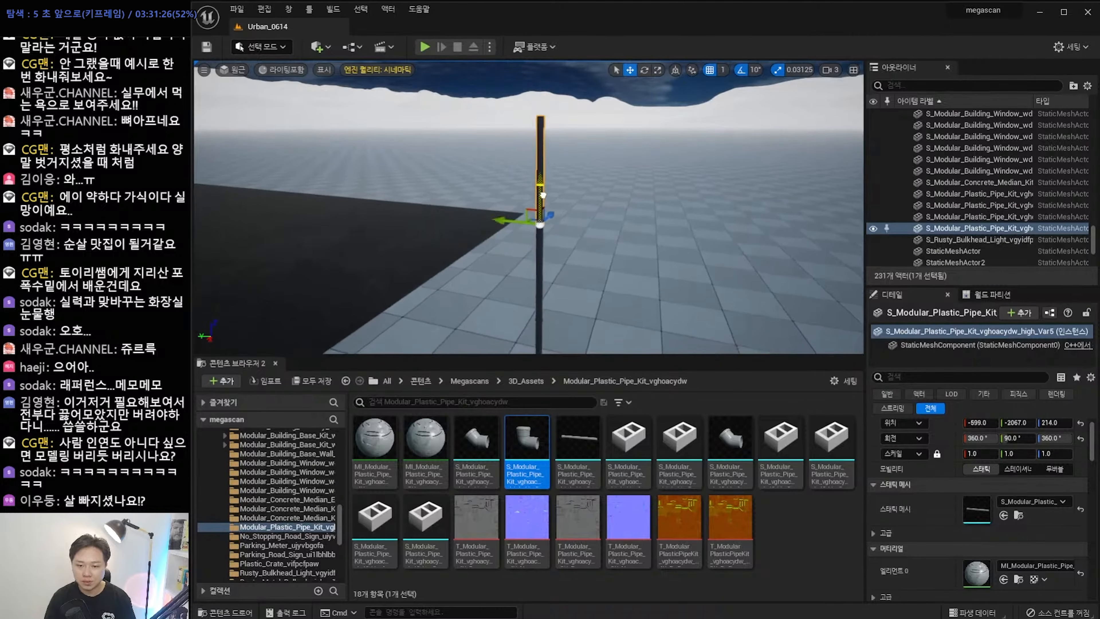
key("Right")
key("Right")
key("Right")
key("Right")
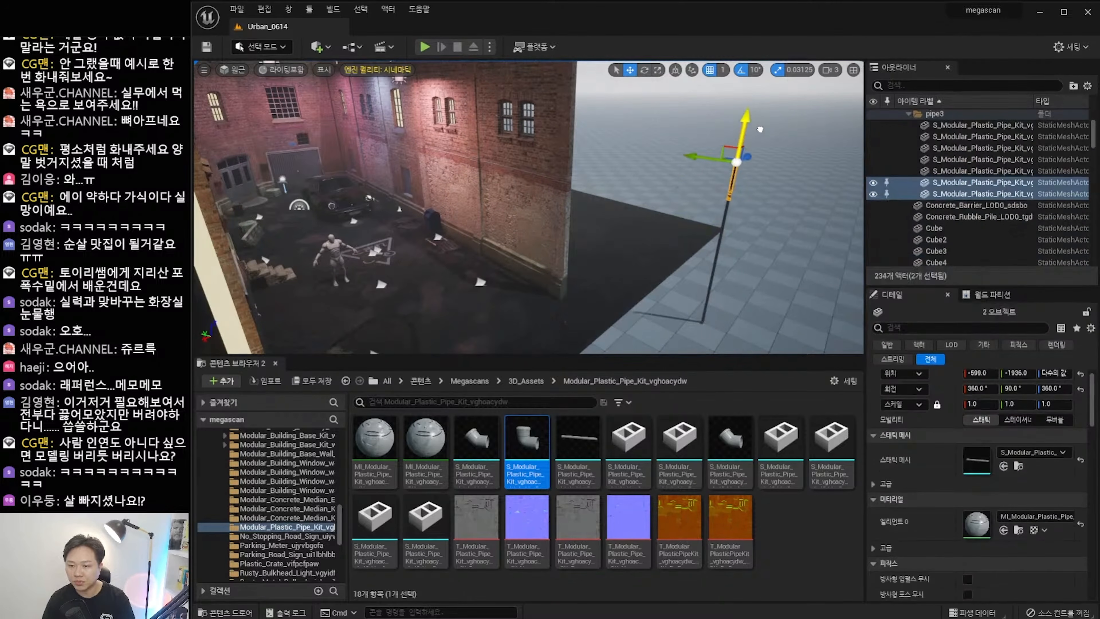
key("Right")
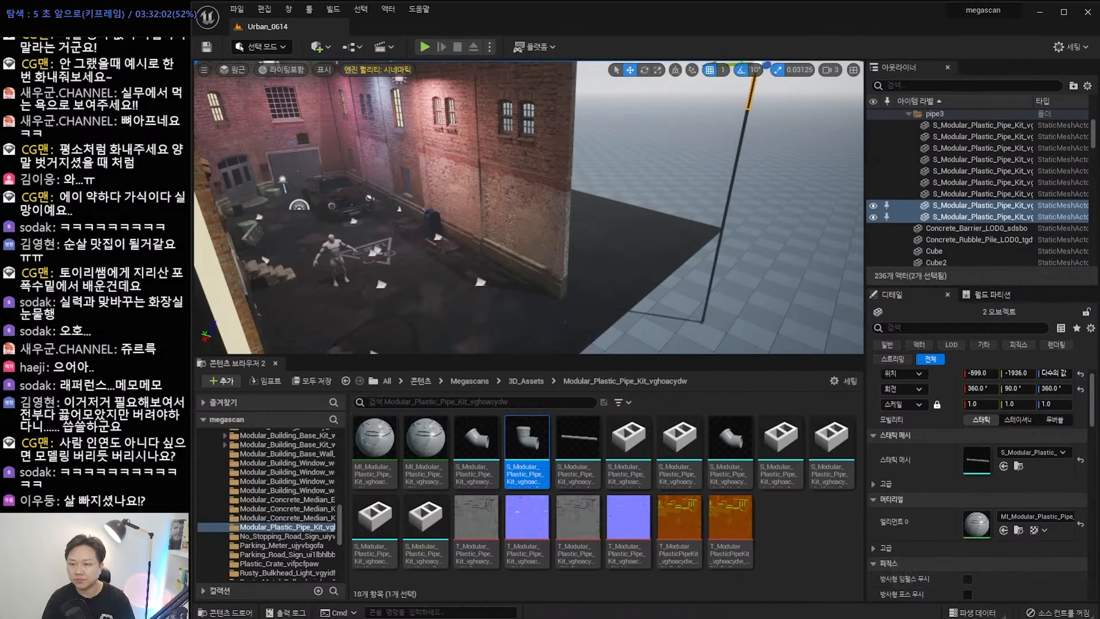
key("Right")
key("Right")
key("Right")
key("Right")
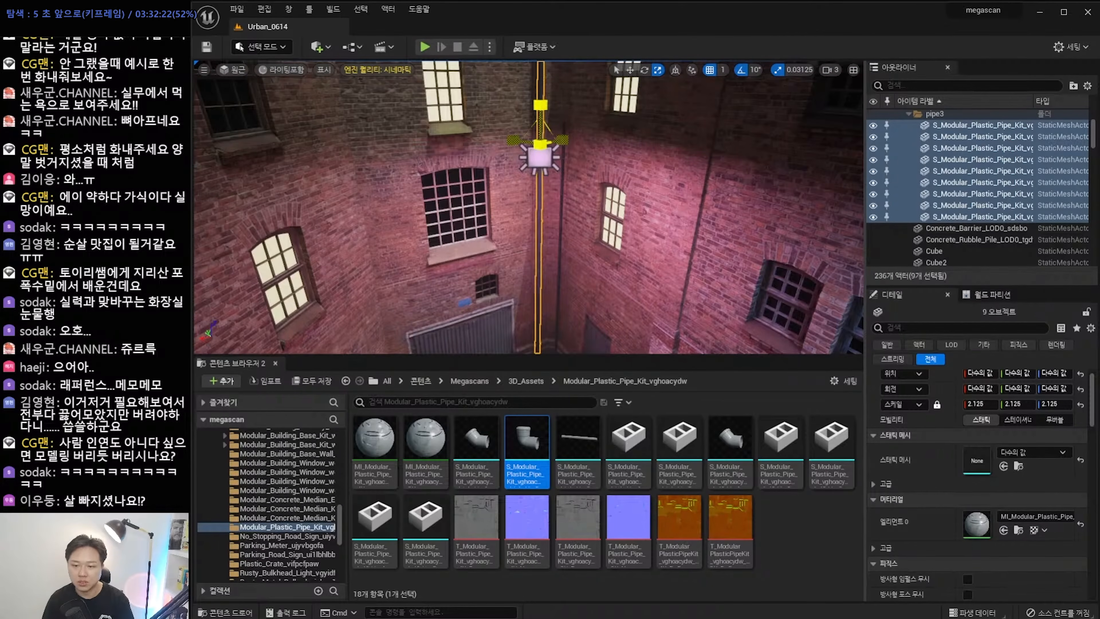
key("Right")
key("Right")
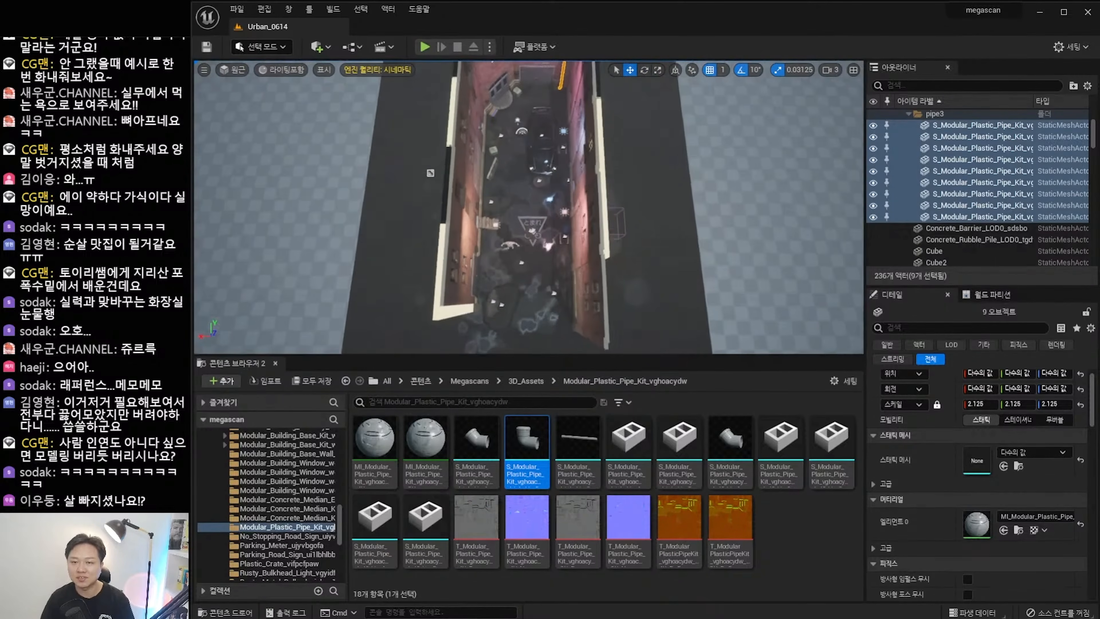
key("Right")
key("Right")
key("Right")
key("Right")
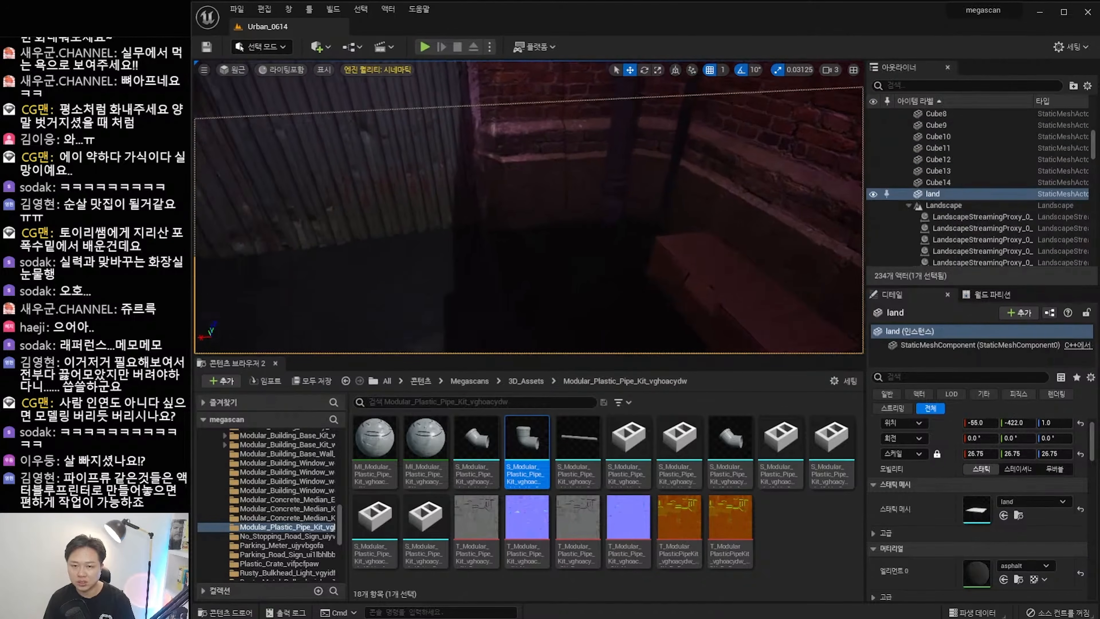
key("Right")
key("Right")
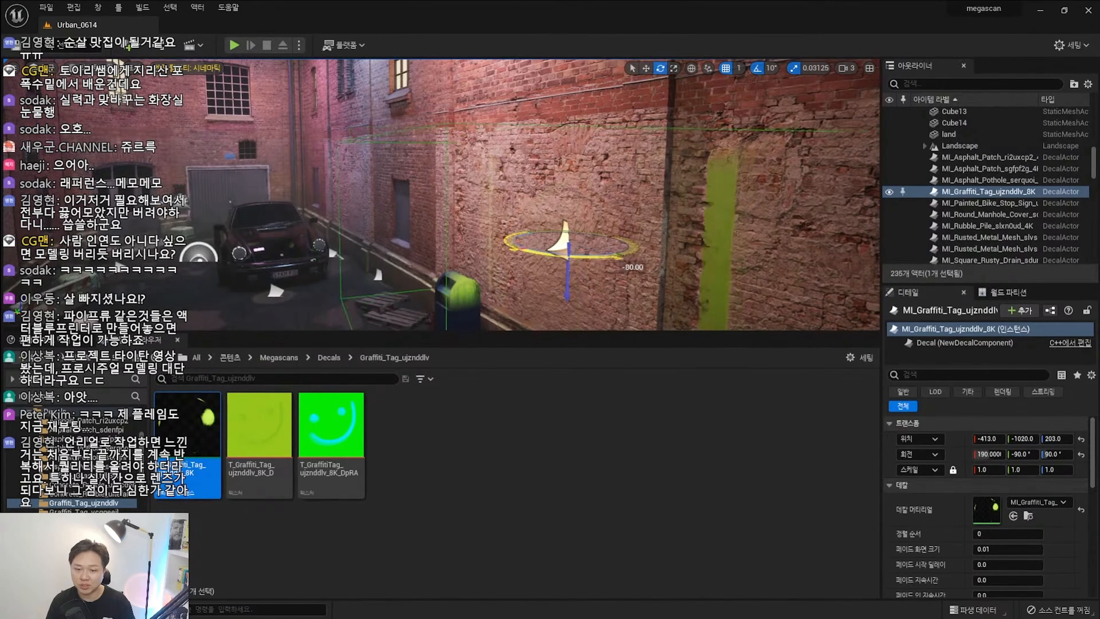
key("Right")
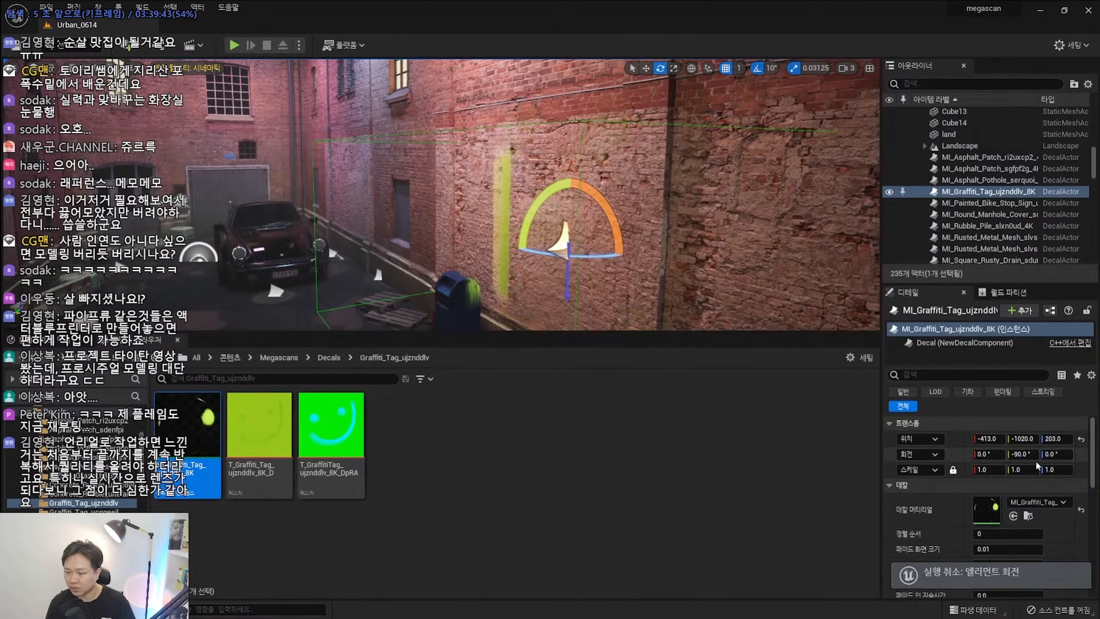
key("Right")
key("Right")
key("Right")
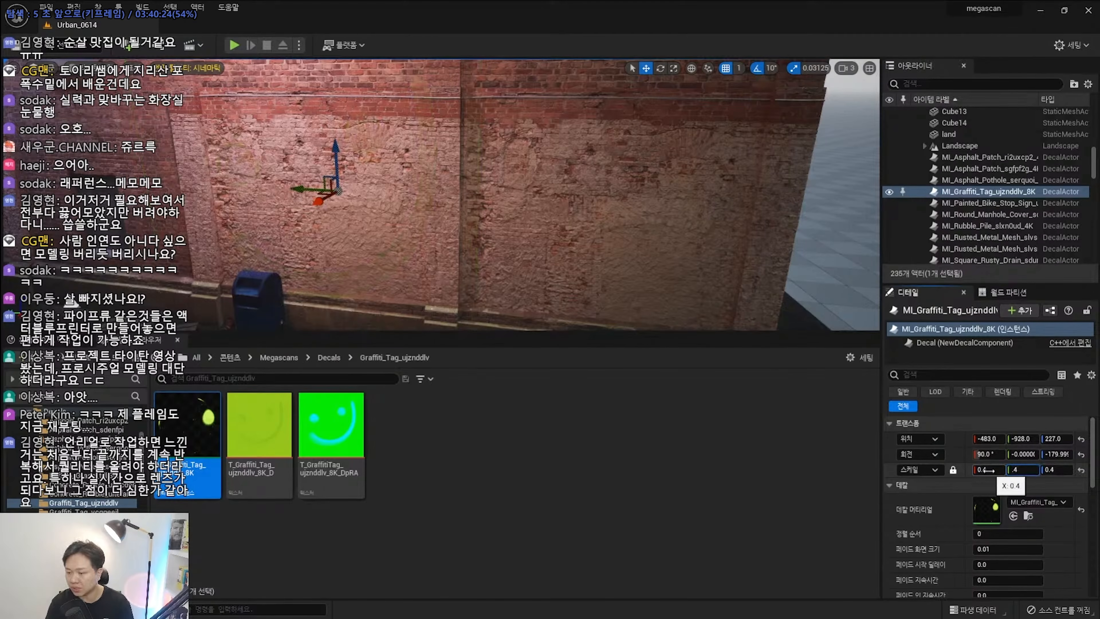
key("Right")
key("Right")
key("Right")
key("Right")
key("Right")
key("Right")
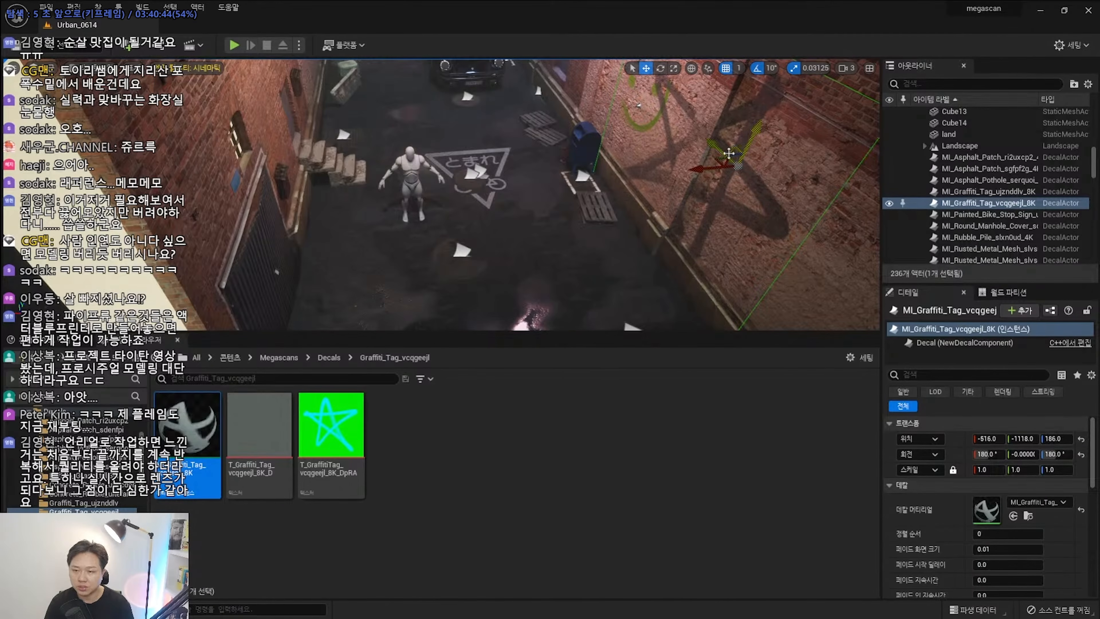
key("Right")
key("Right")
key("Right")
key("Right")
key("Right")
key("Right")
key("Right")
key("Right")
key("Right")
key("Right")
key("Right")
key("Right")
key("Right")
key("Right")
key("Right")
key("Right")
key("Right")
key("Right")
key("Right")
key("Right")
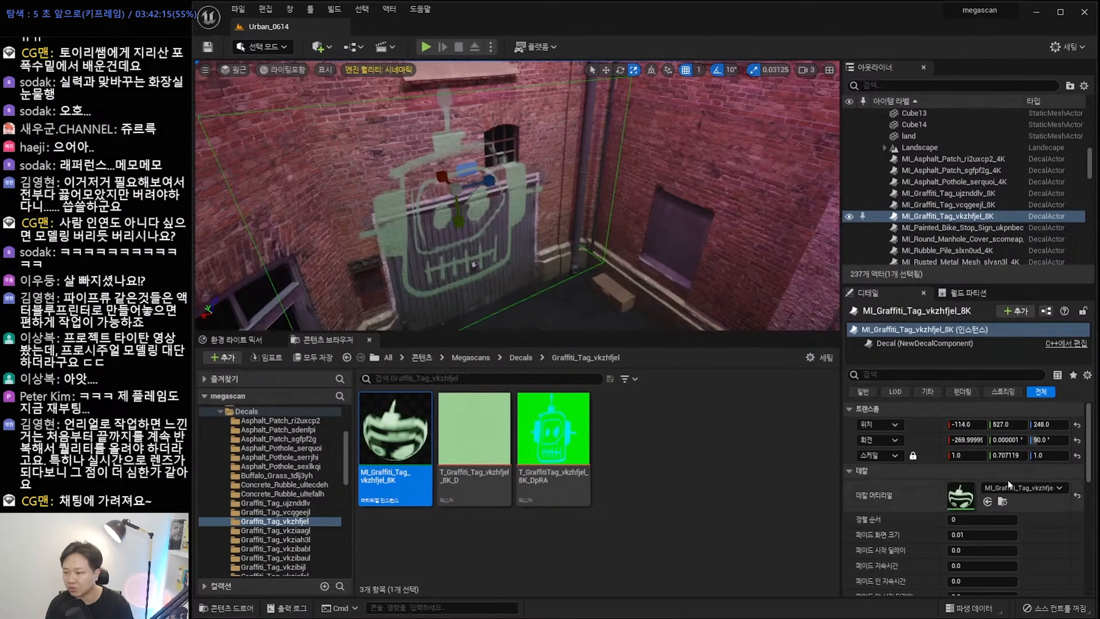
key("Right")
key("Right")
key("Right")
key("Right")
key("Right")
key("Right")
key("Right")
key("Right")
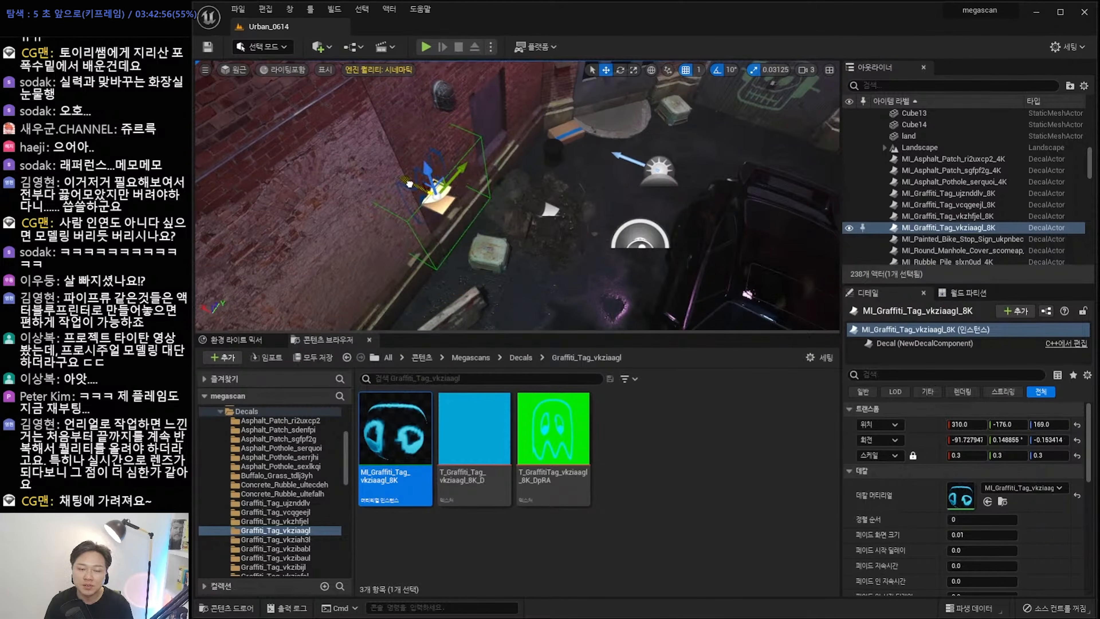
key("Right")
key("Right")
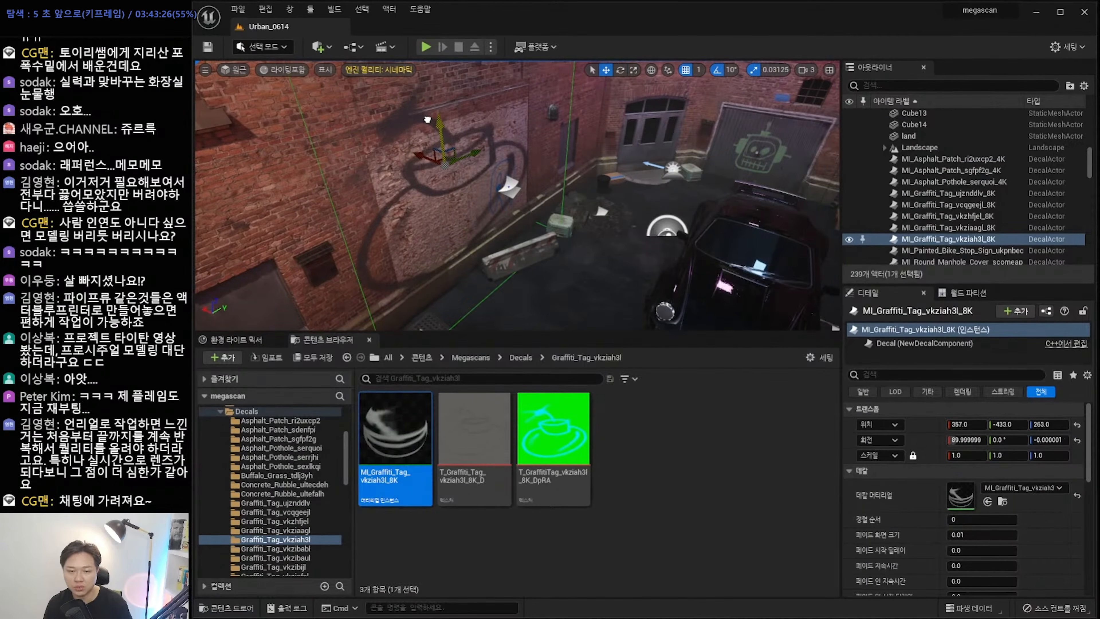
key("Right")
key("Right")
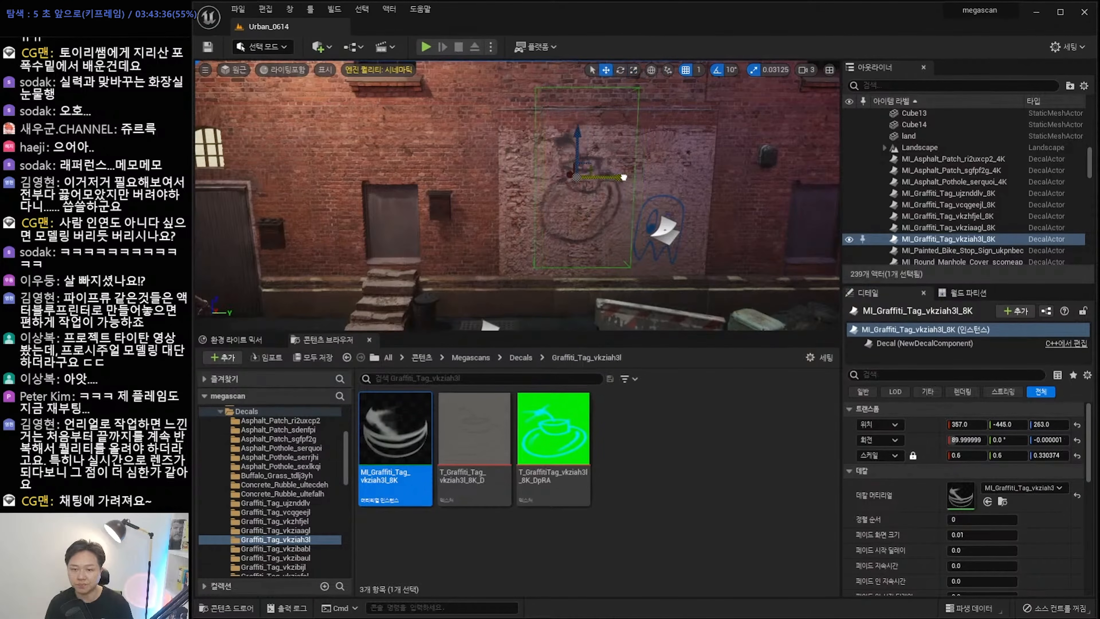
key("Right")
key("Right")
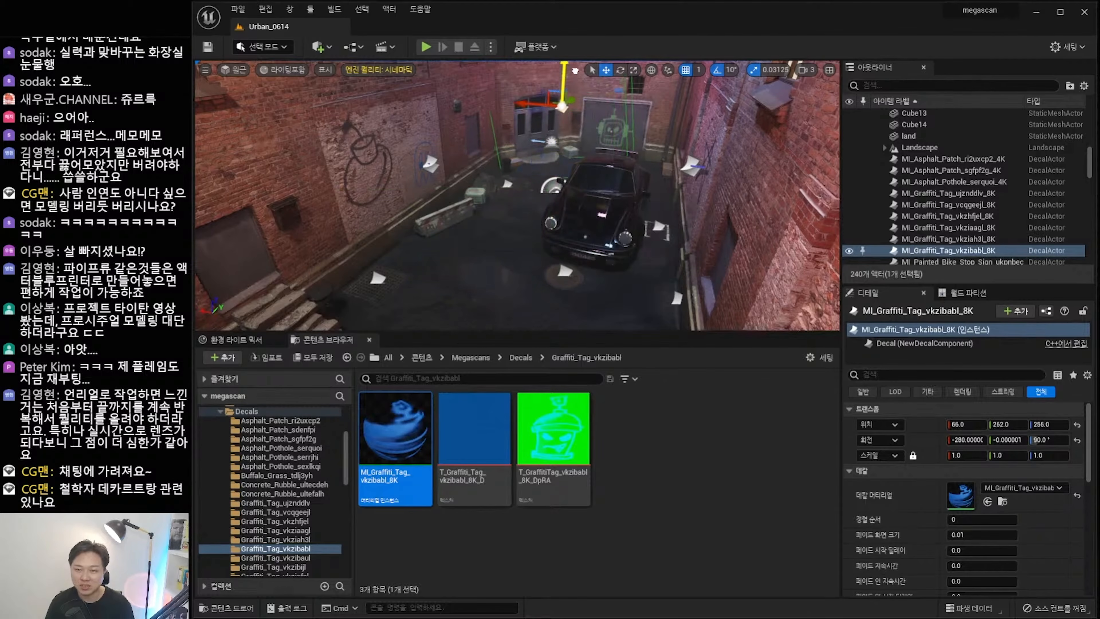
key("Right")
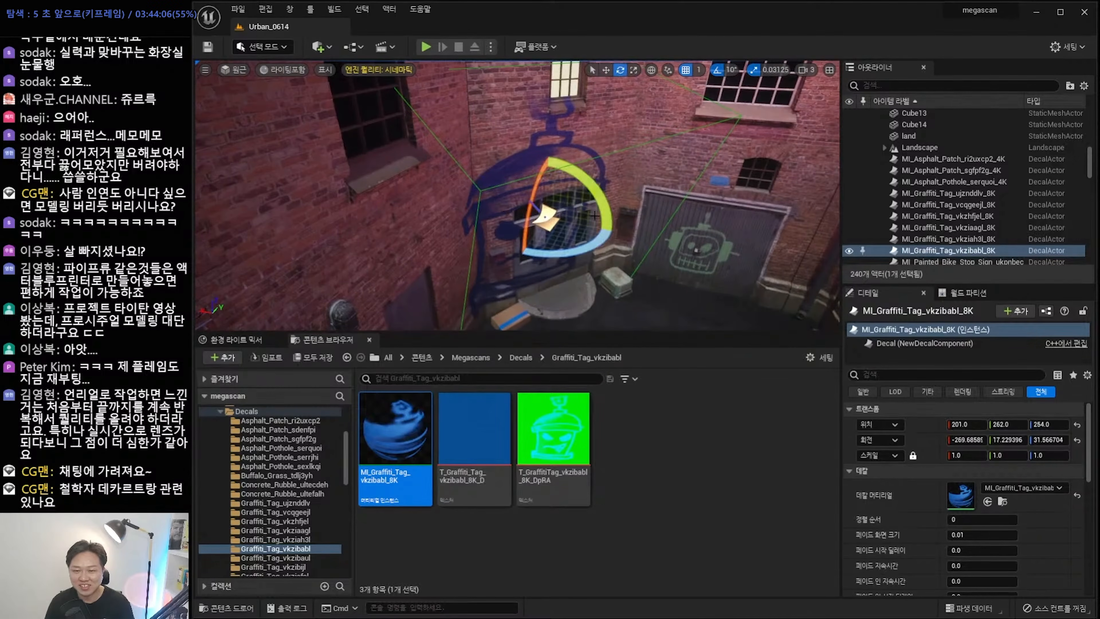
Rotate the blue graffiti decal to face the end wall and shift it along its local axis away from the double door.
left_click_drag(605, 201, 585, 236)
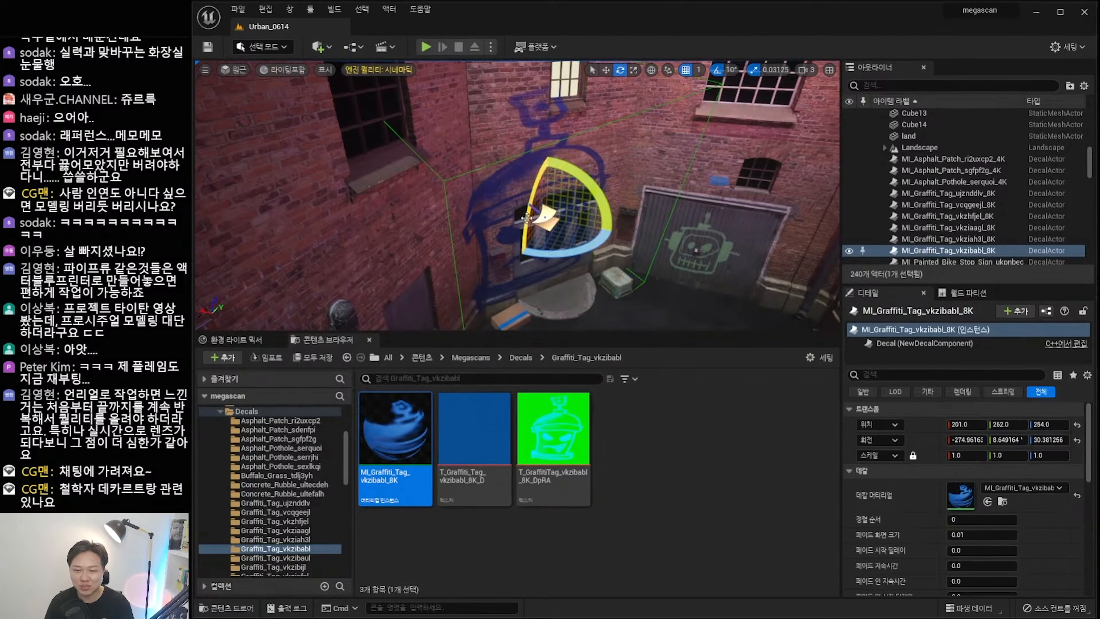
left_click_drag(526, 218, 525, 230)
left_click_drag(599, 189, 605, 206)
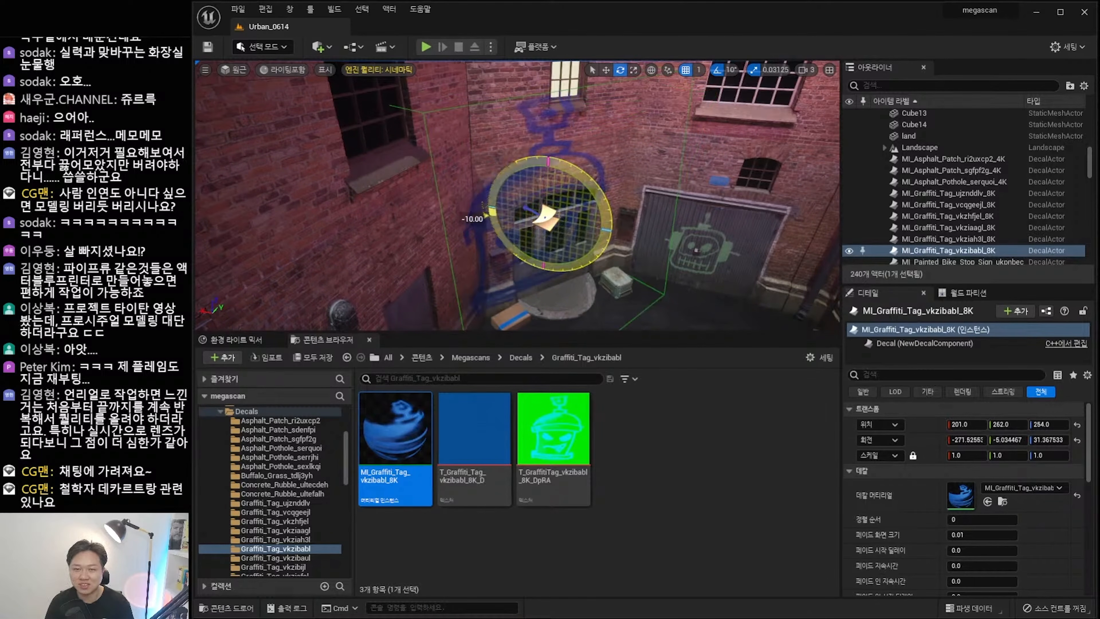
key("w")
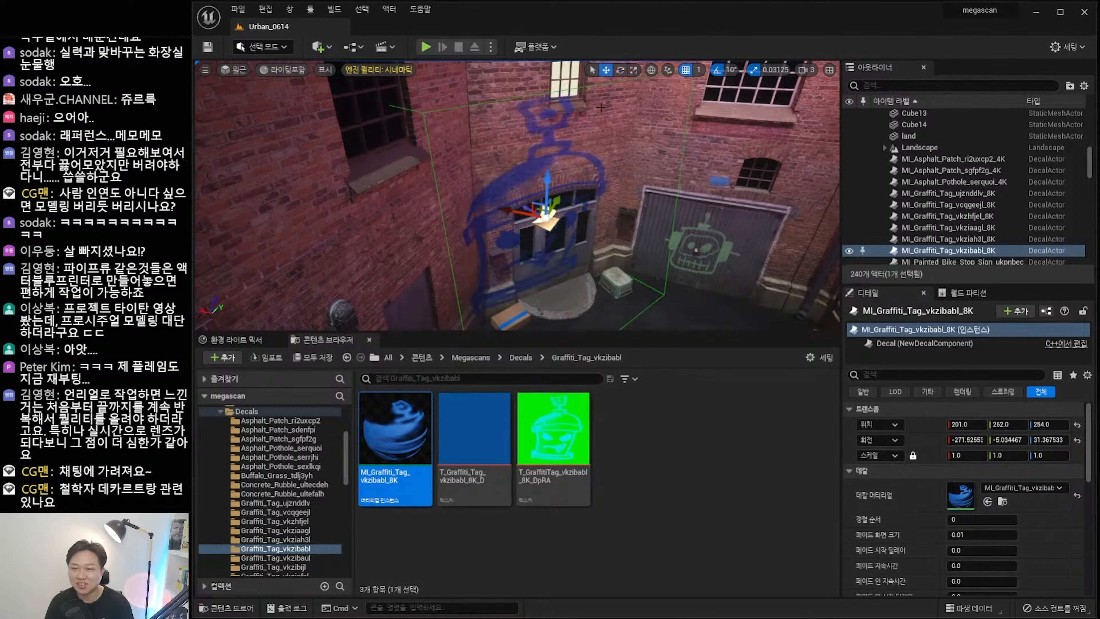
left_click(651, 70)
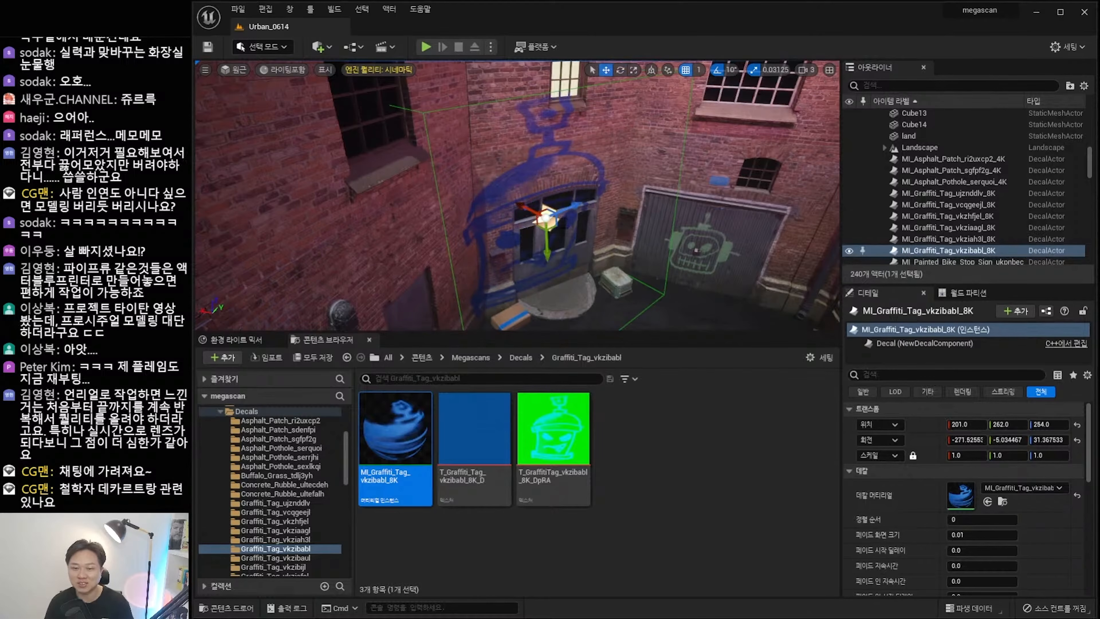
left_click_drag(574, 204, 488, 246)
Set the blue graffiti decal's scale to 0.4 and place it on the brick wall above the double door.
key("r")
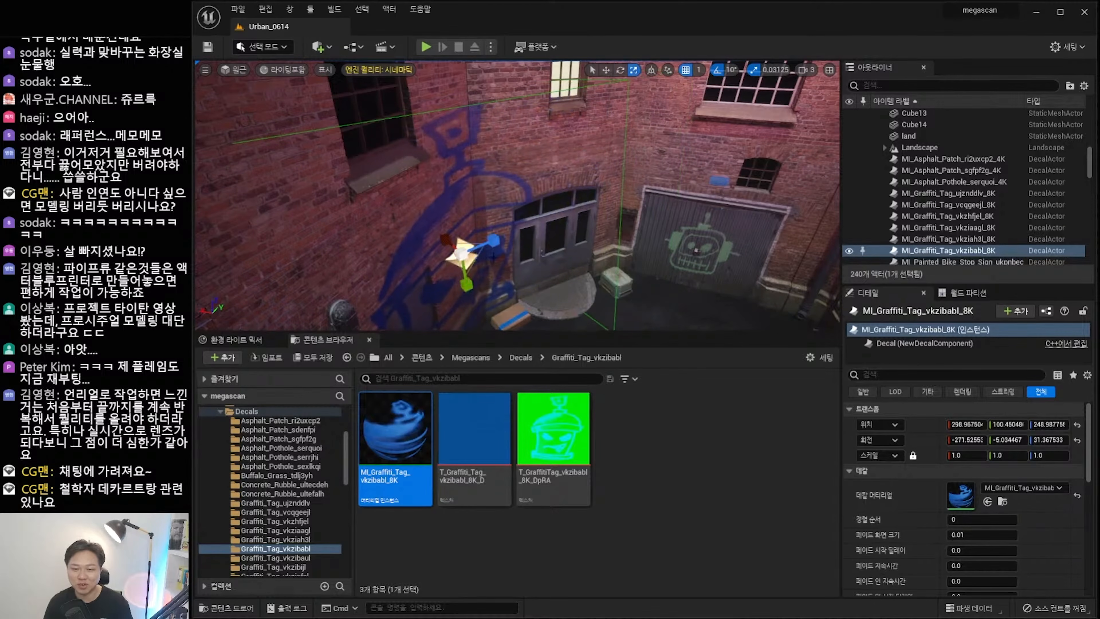
left_click(966, 455)
type("0.4")
key("Return")
right_click_drag(582, 254, 510, 268)
left_click_drag(510, 224, 667, 222)
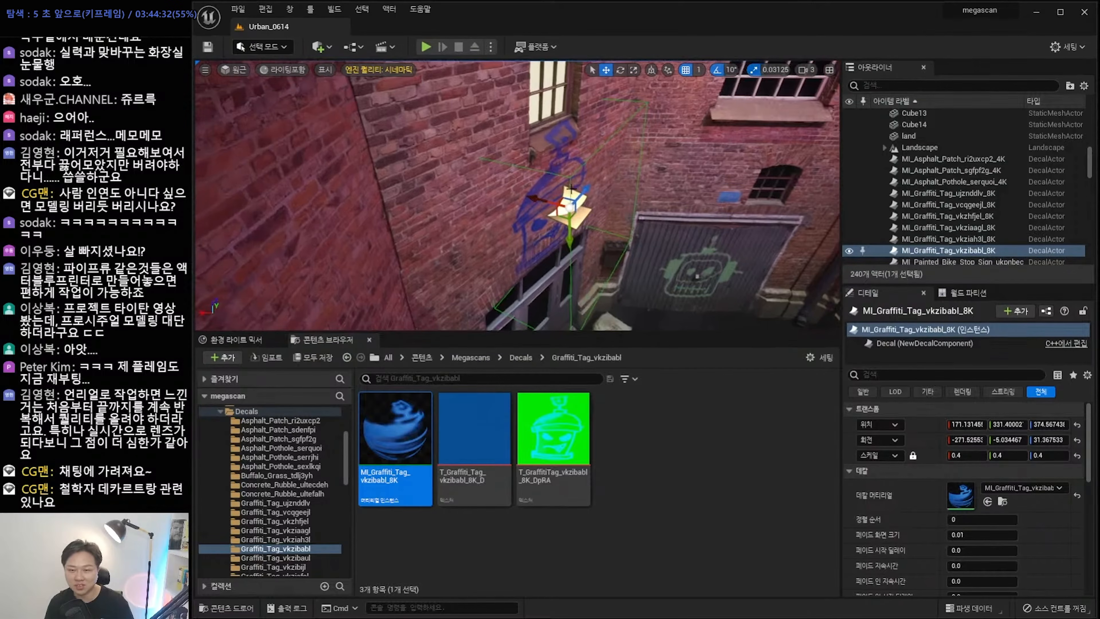
right_click_drag(551, 236, 522, 256)
key("s")
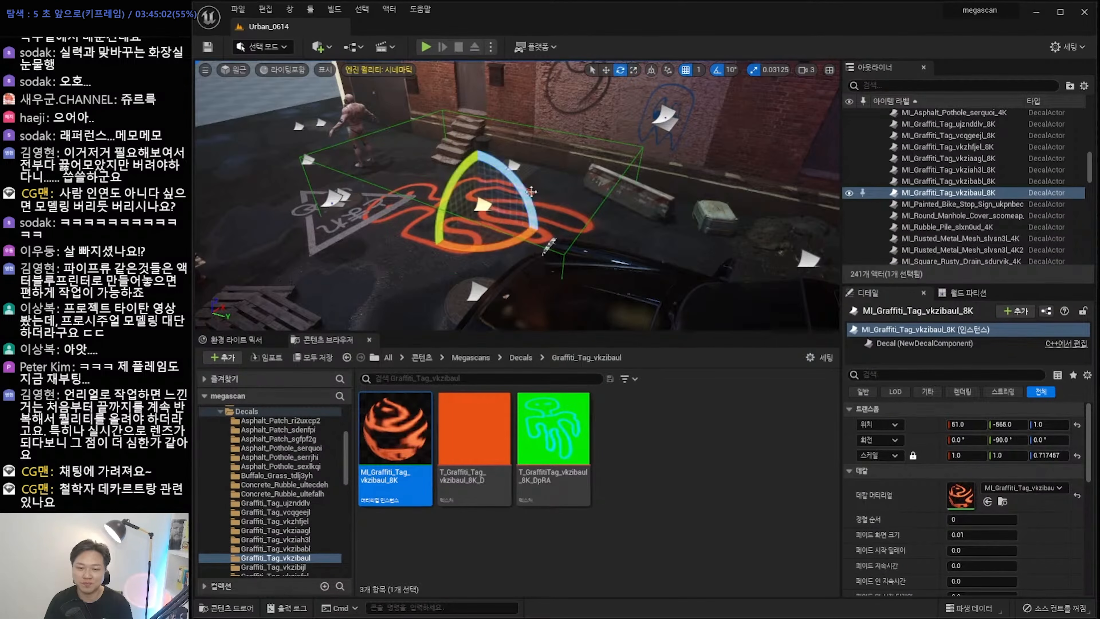
Rotate the orange squiggle graffiti decal on the ground beside the car.
left_click_drag(493, 194, 493, 194)
left_click_drag(515, 241, 552, 221)
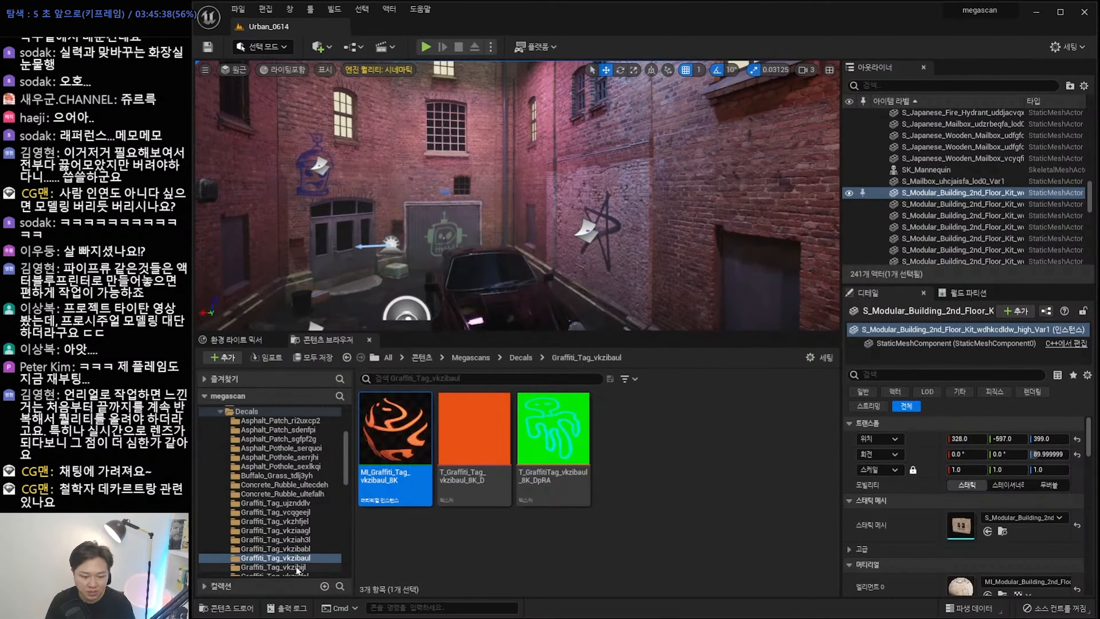
Open the Graffiti_Tag_vkzibijl asset folder and adjust the rotation of its OX graffiti decal on the end wall.
left_click(295, 567)
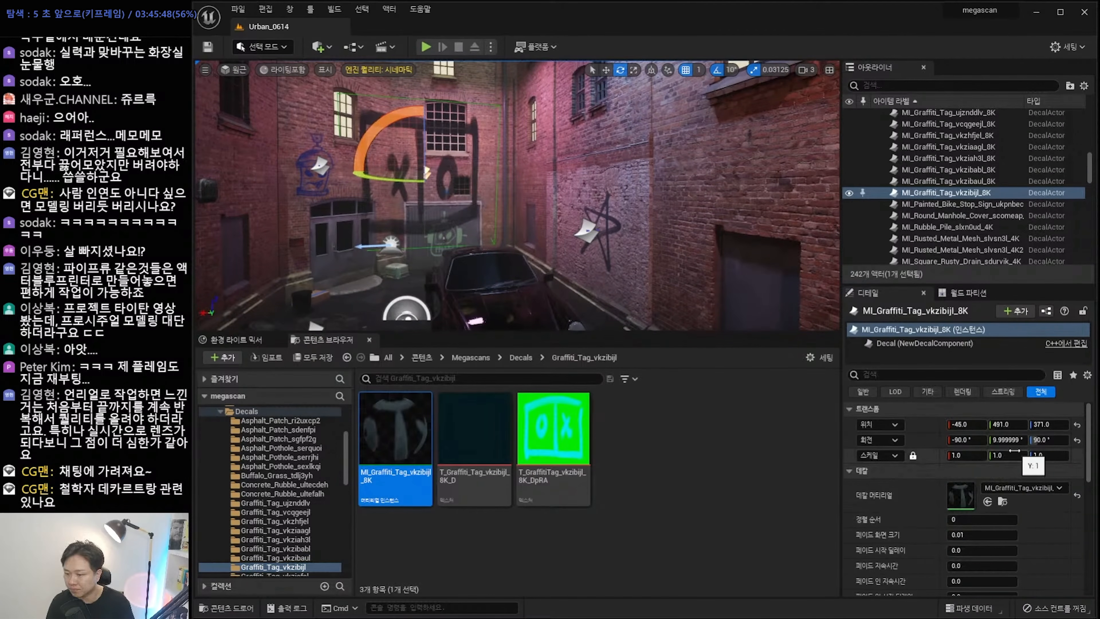
left_click(1008, 440)
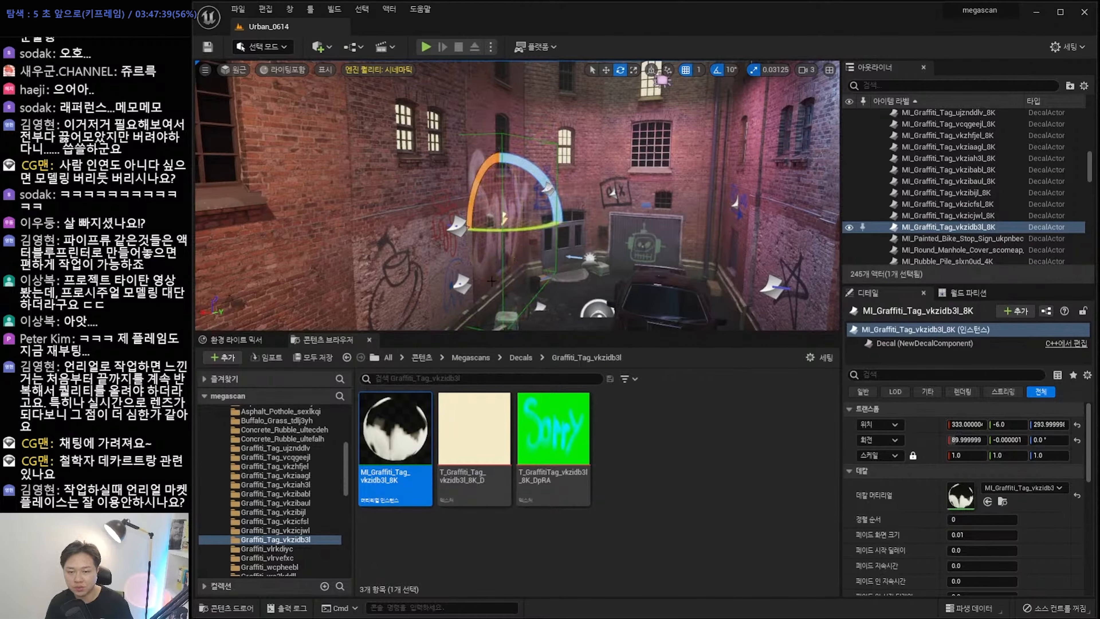
Activate scaling for the white Sorry graffiti decal.
key("r")
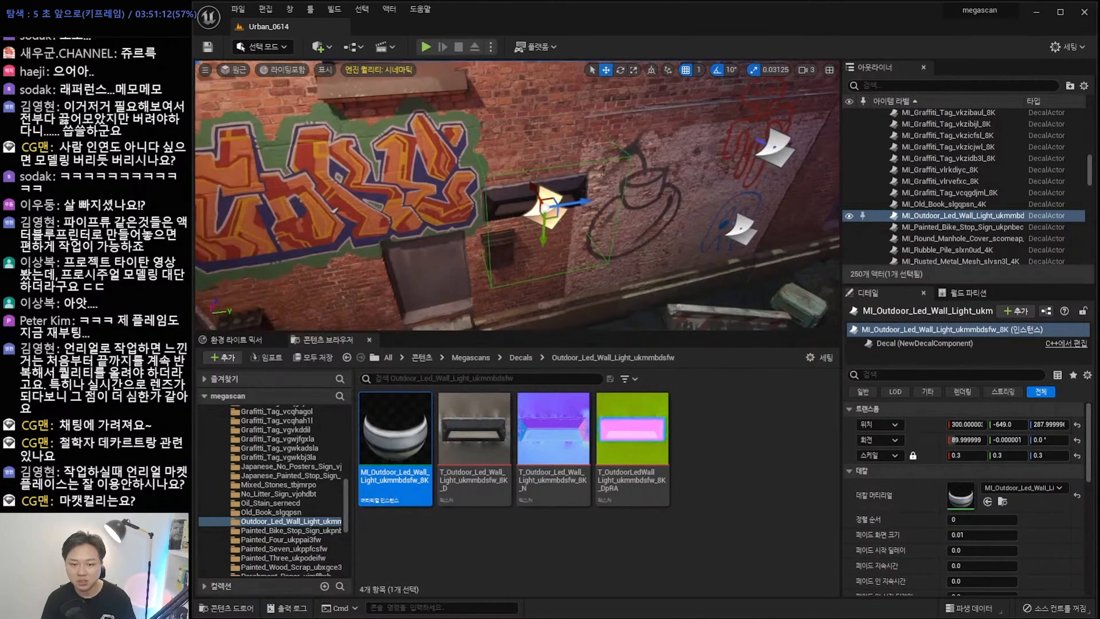
Move the outdoor LED wall light decal up the wall between the orange graffiti and the coffee cup graffiti.
left_click_drag(595, 218, 596, 148)
key("s")
right_click_drag(629, 164, 724, 147)
left_click(644, 128)
right_click_drag(644, 128, 633, 192)
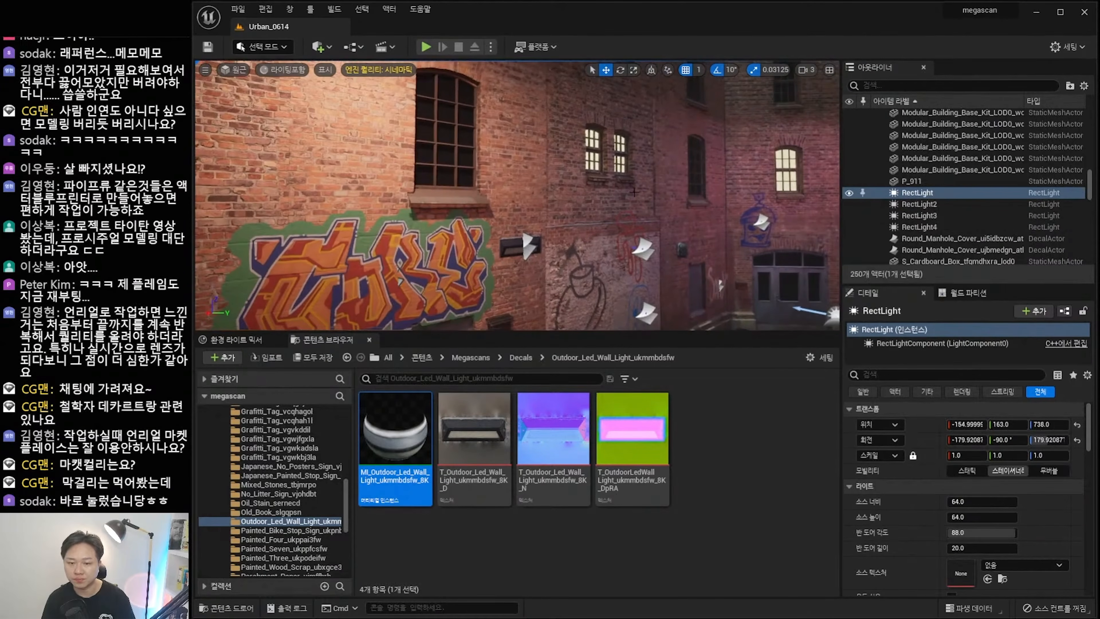
Duplicate the outdoor LED wall light decal straight up the brick wall, to a height of about 705.
left_click(513, 247)
left_click(525, 252)
key("s")
right_click_drag(525, 251, 628, 264)
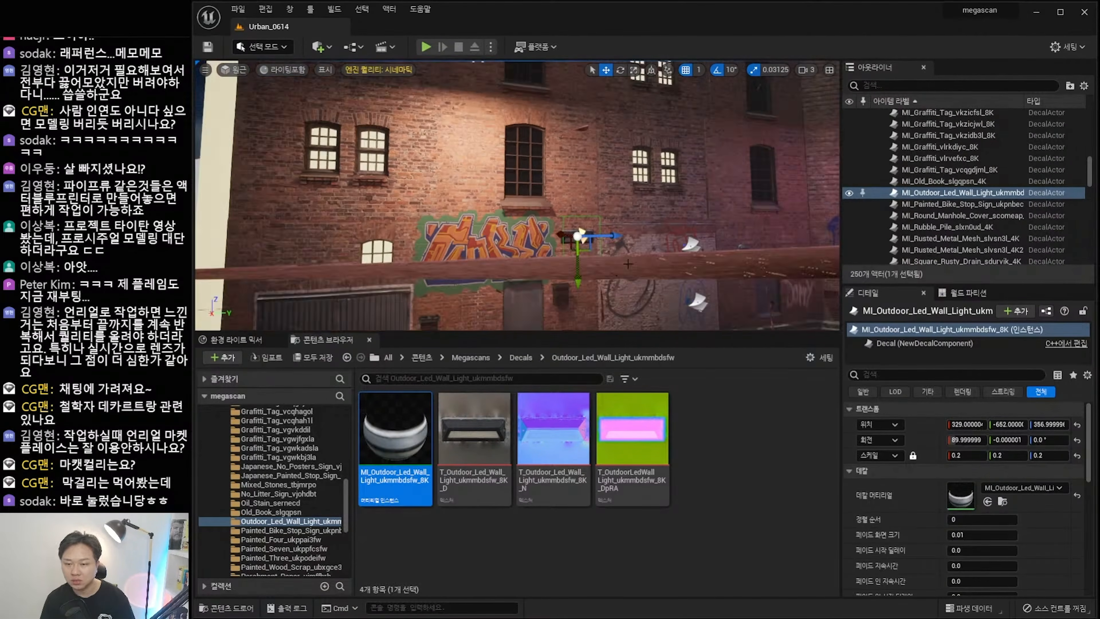
left_click_drag(578, 236, 577, 135, "alt")
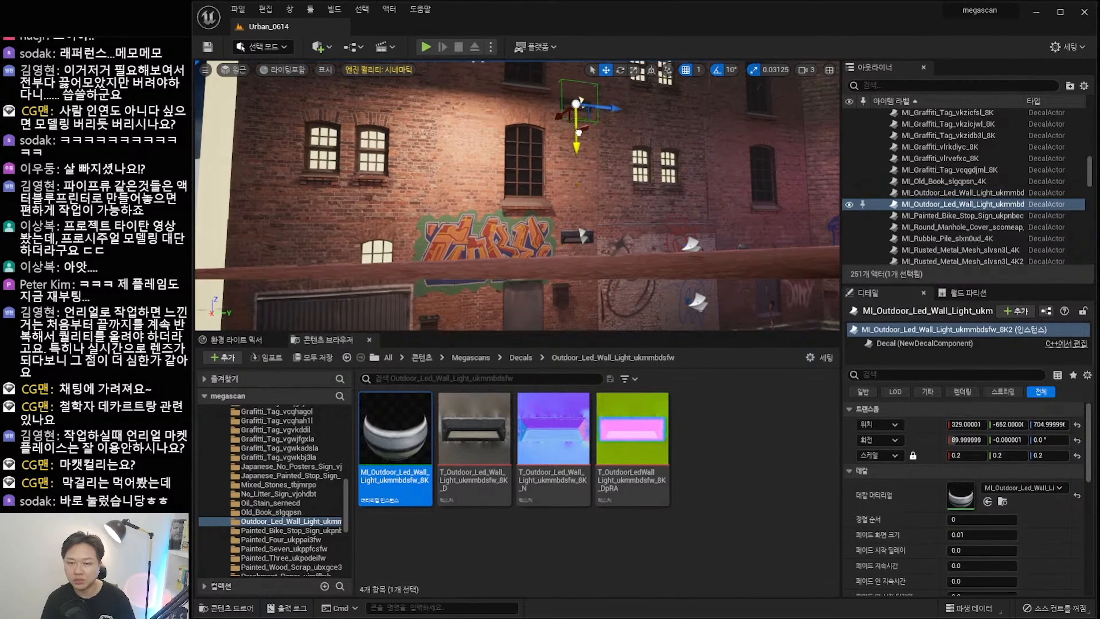
right_click_drag(608, 173, 593, 160)
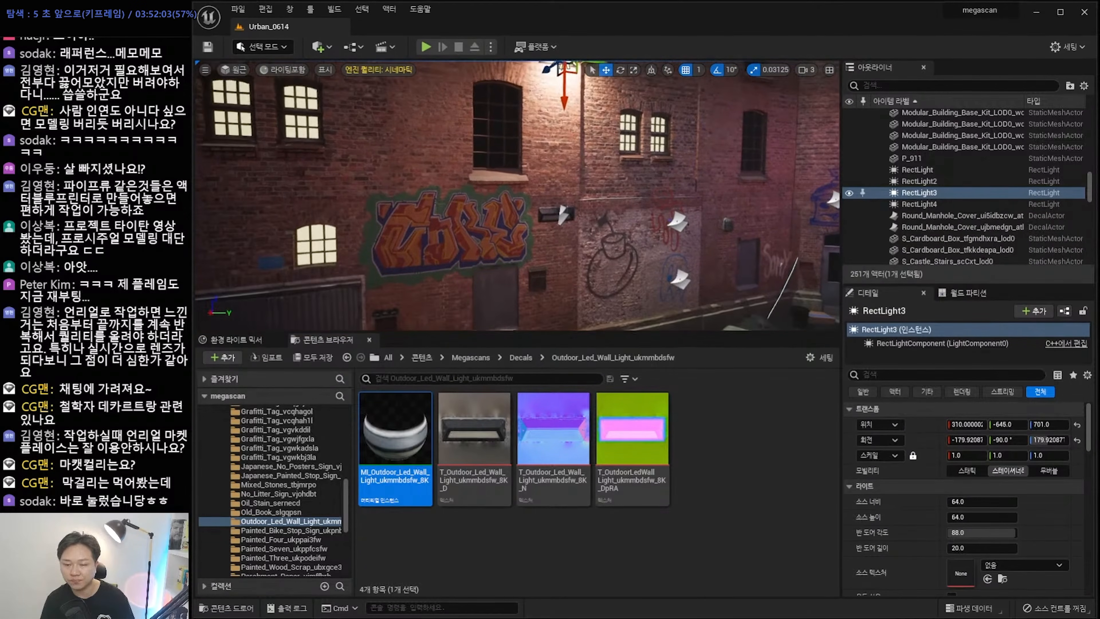
right_click_drag(585, 186, 568, 217)
Duplicate the lower outdoor LED wall light decal horizontally along the brick wall, past the coffee cup graffiti.
left_click(567, 220)
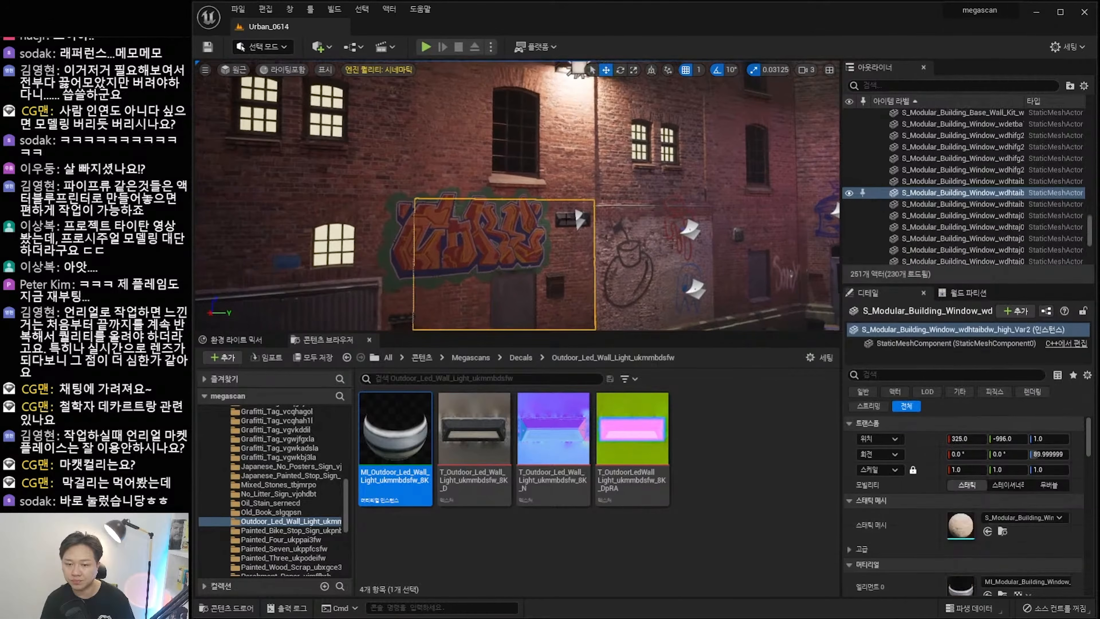
left_click(579, 218)
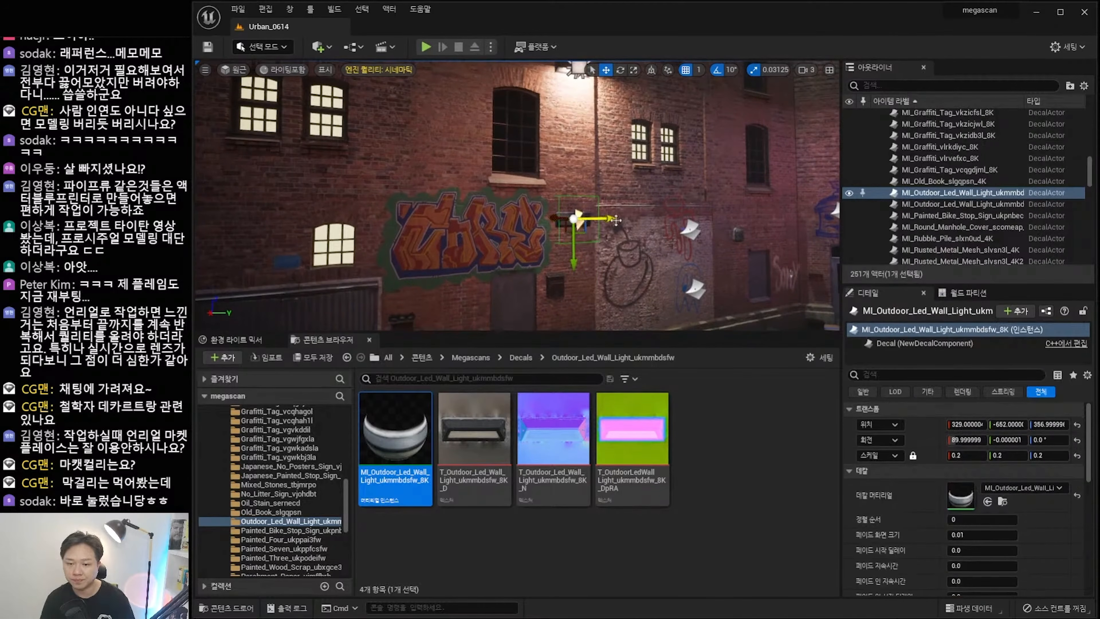
left_click_drag(605, 219, 669, 218, "alt")
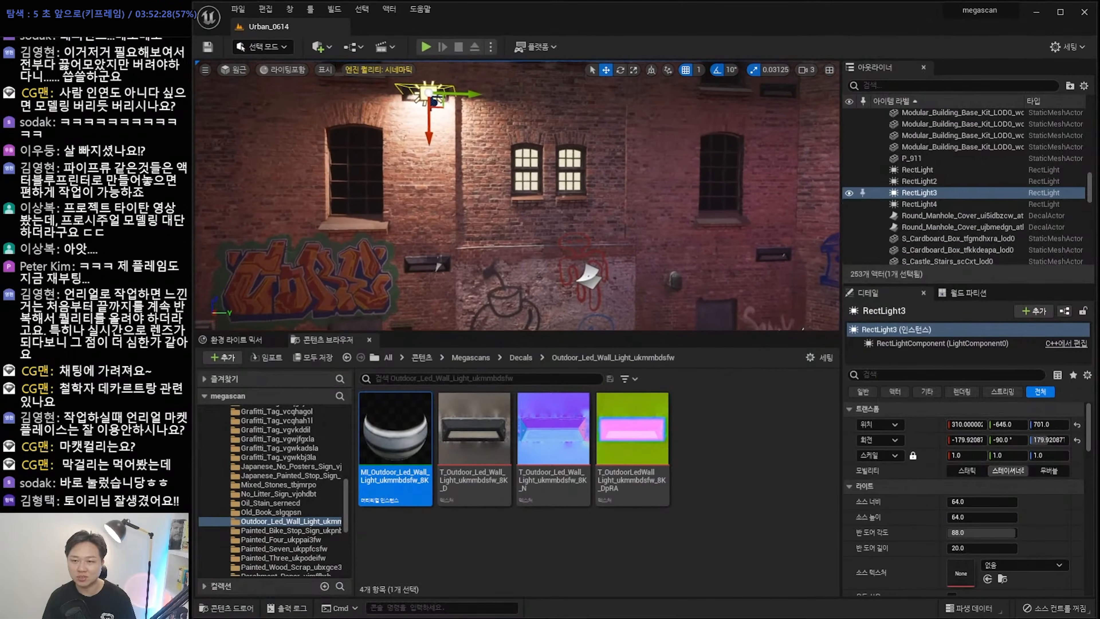
left_click(758, 116)
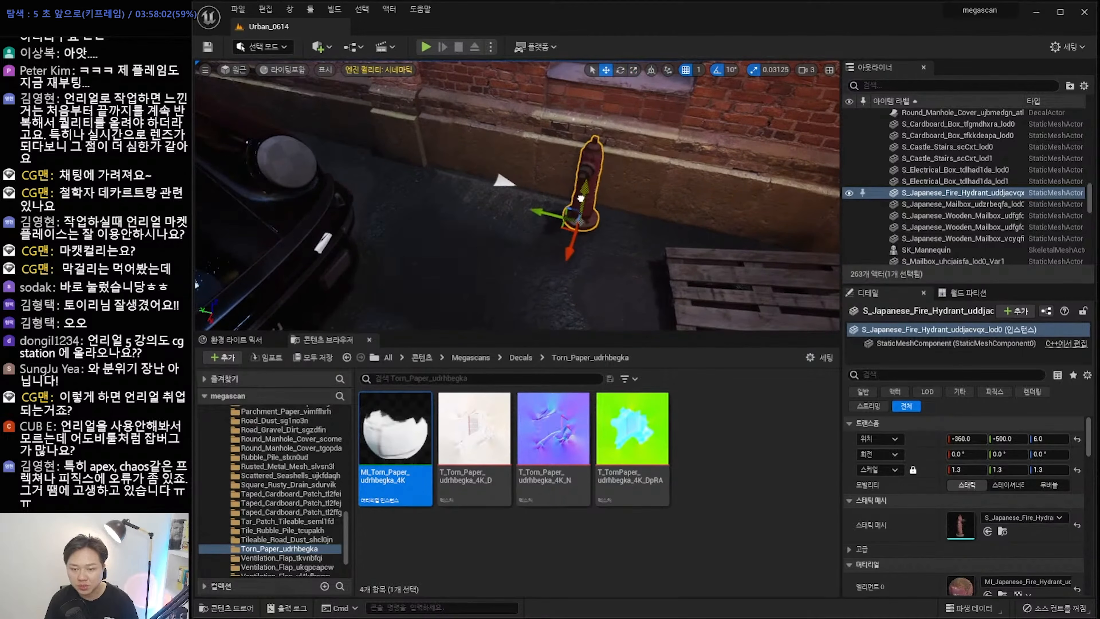
Adjust the fire hydrant's height beside the wall and snap it to the ground.
left_click_drag(580, 198, 582, 207)
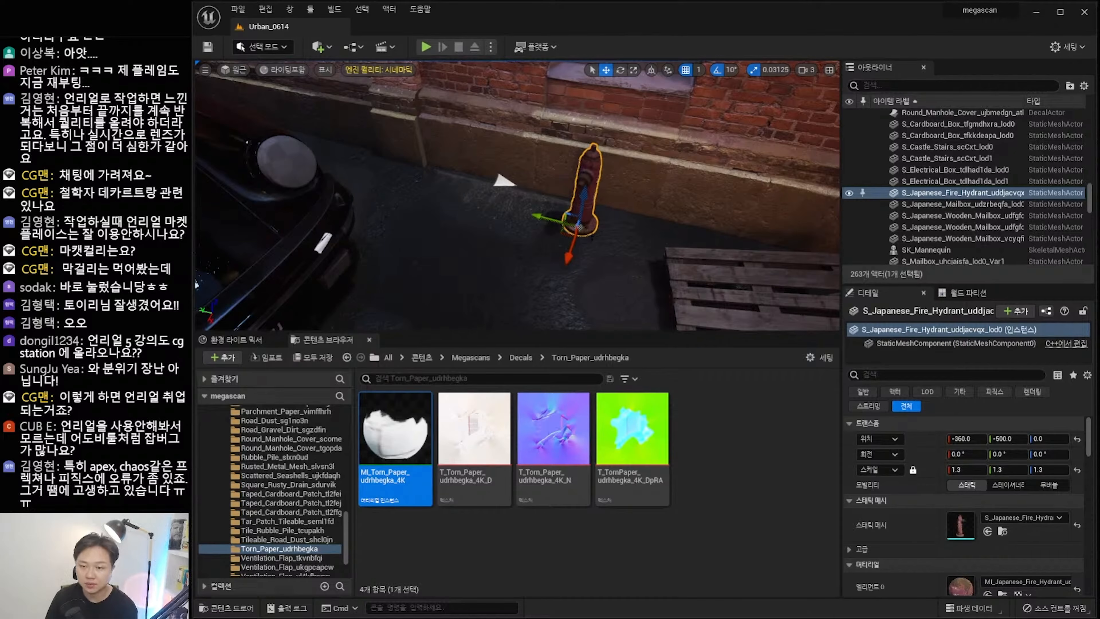
left_click_drag(583, 195, 588, 158)
key("End")
right_click_drag(588, 159, 623, 160)
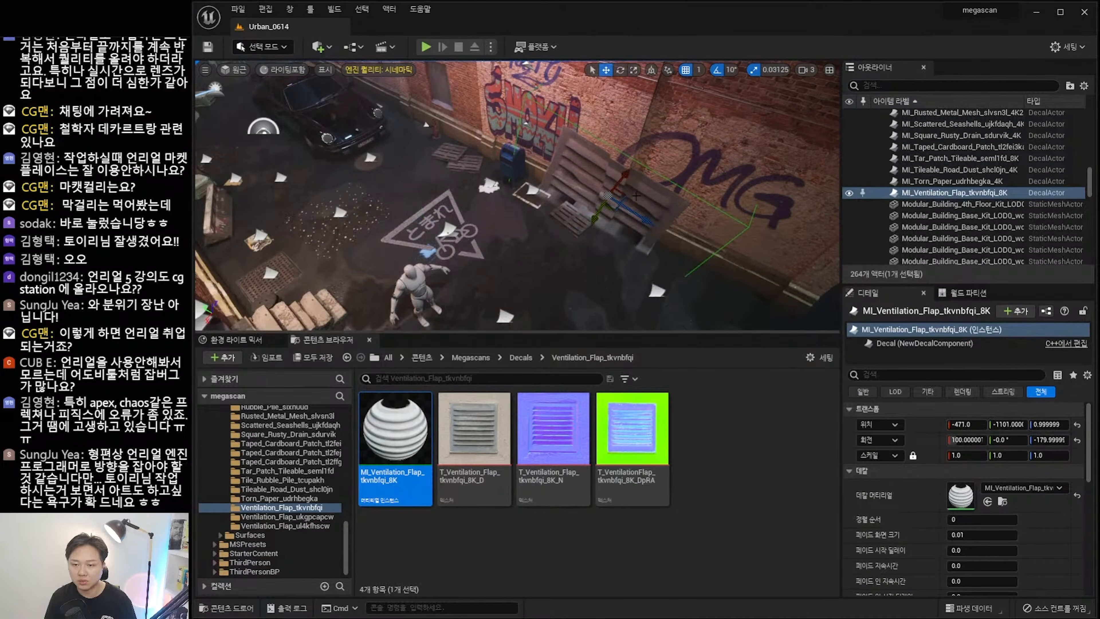
Rotate the ventilation flap decal upright to 90° against the wall and set its scale to 0.3.
key("e")
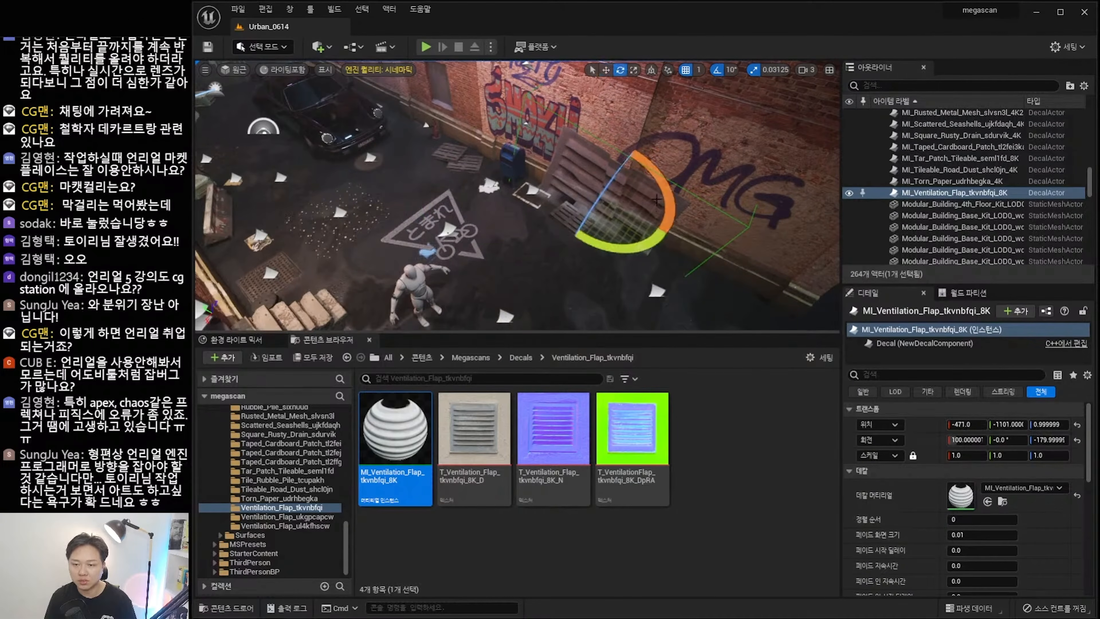
left_click_drag(671, 195, 668, 183)
left_click(965, 453)
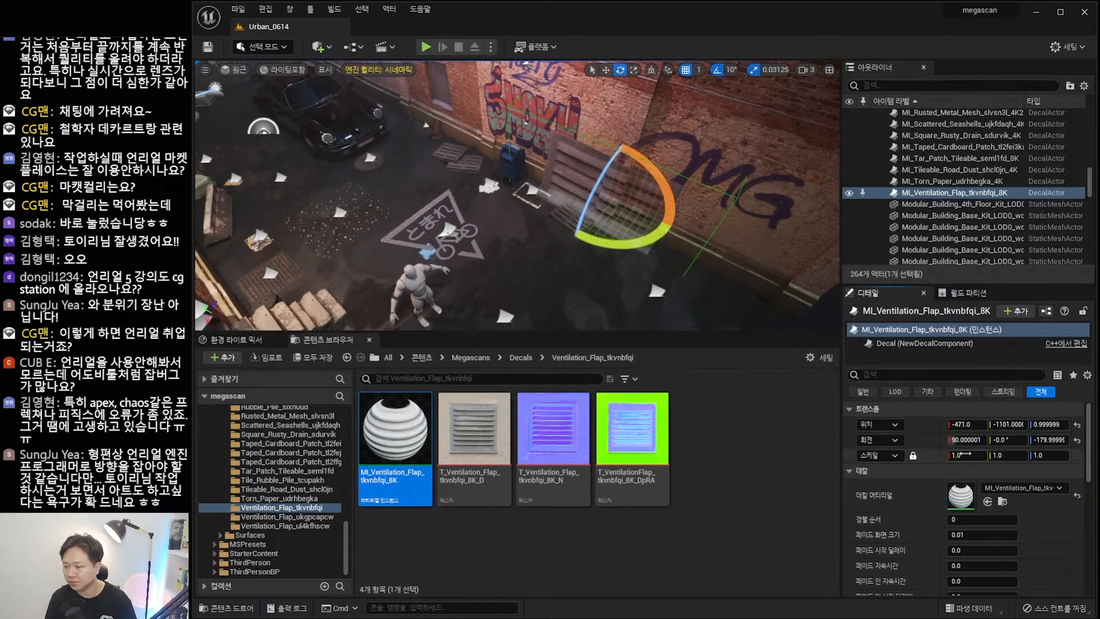
key("Return")
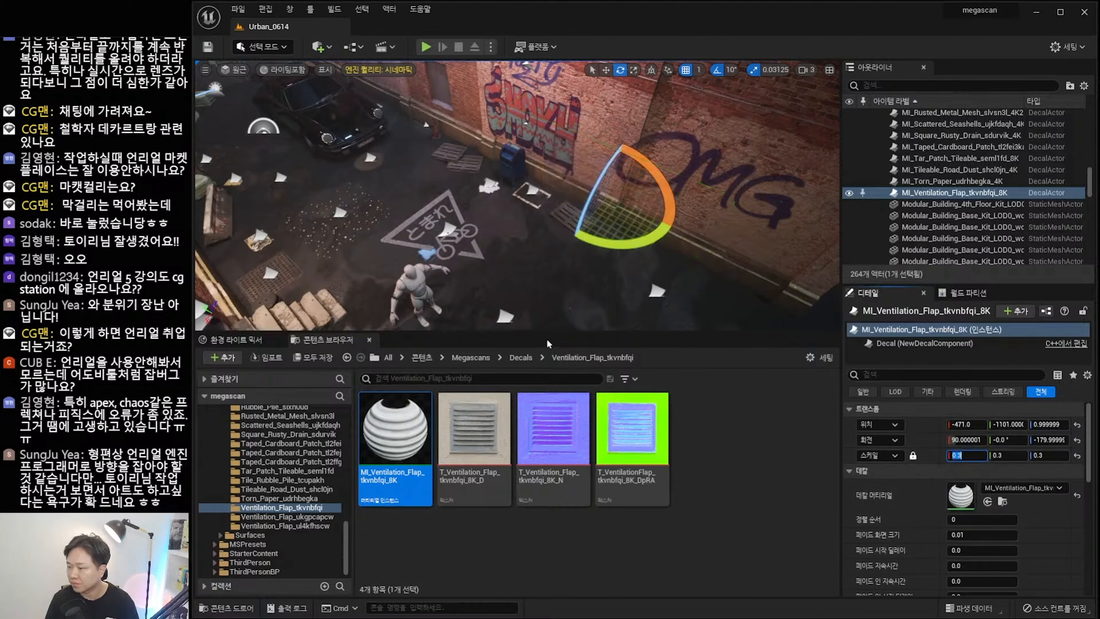
Raise the ventilation flap decal on the wall near the OMG graffiti and shift its smaller version along the wall from the recessed window.
right_click_drag(558, 281, 558, 240)
key("w")
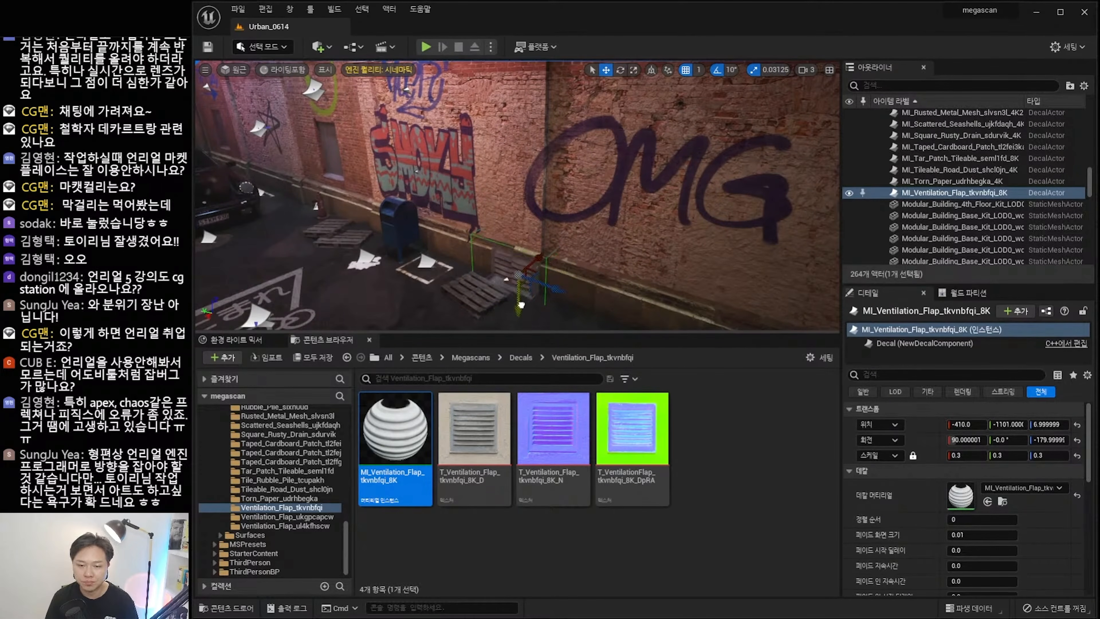
left_click_drag(522, 304, 529, 251)
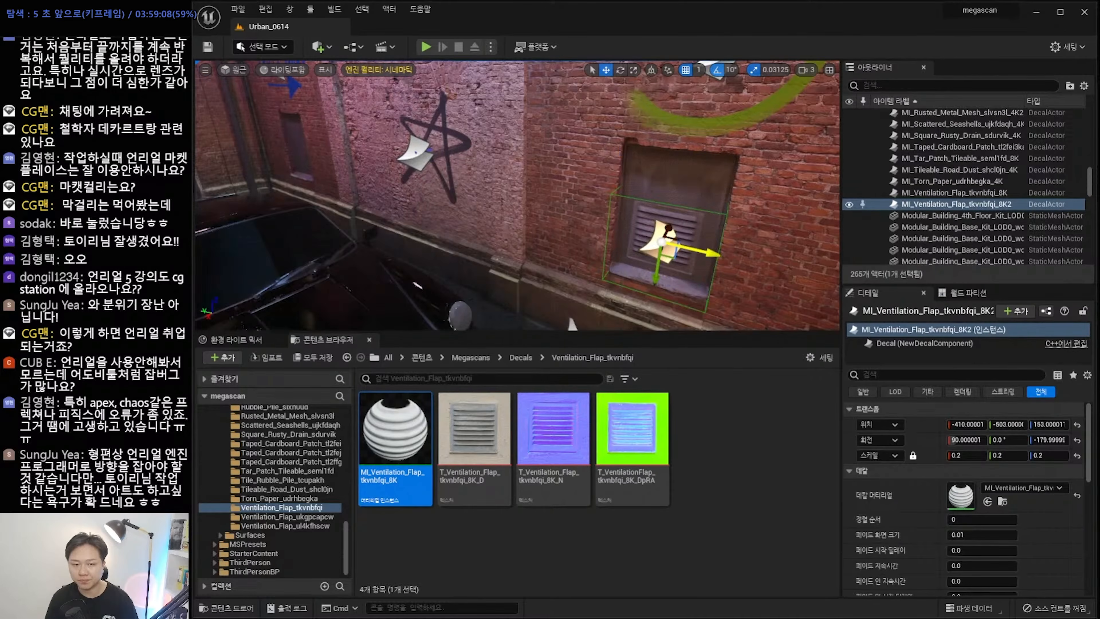
left_click_drag(660, 247, 312, 170)
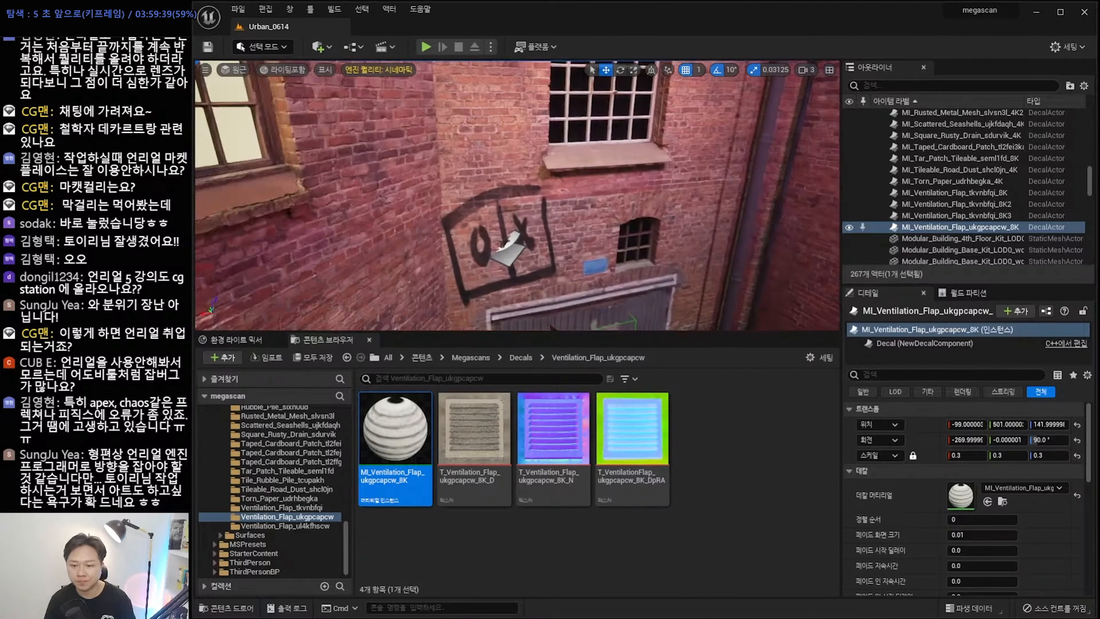
Place another MI_Ventilation_Flap_ukgpcapcw_8K decal on the boarded doorway beside the Sorry graffiti.
right_click_drag(517, 195, 518, 223)
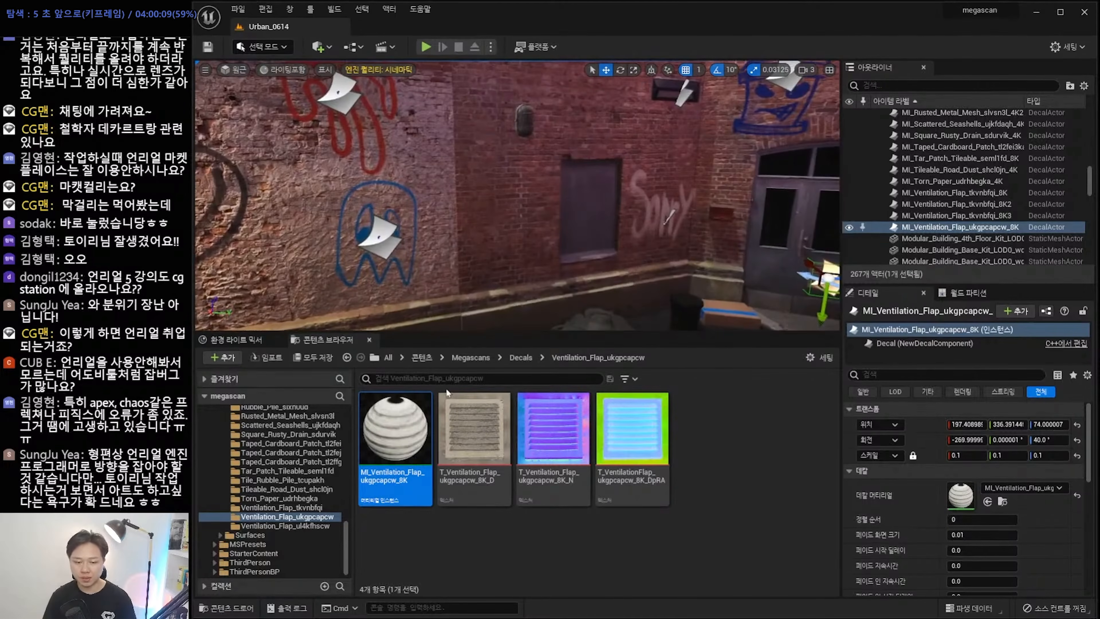
left_click_drag(394, 428, 599, 219)
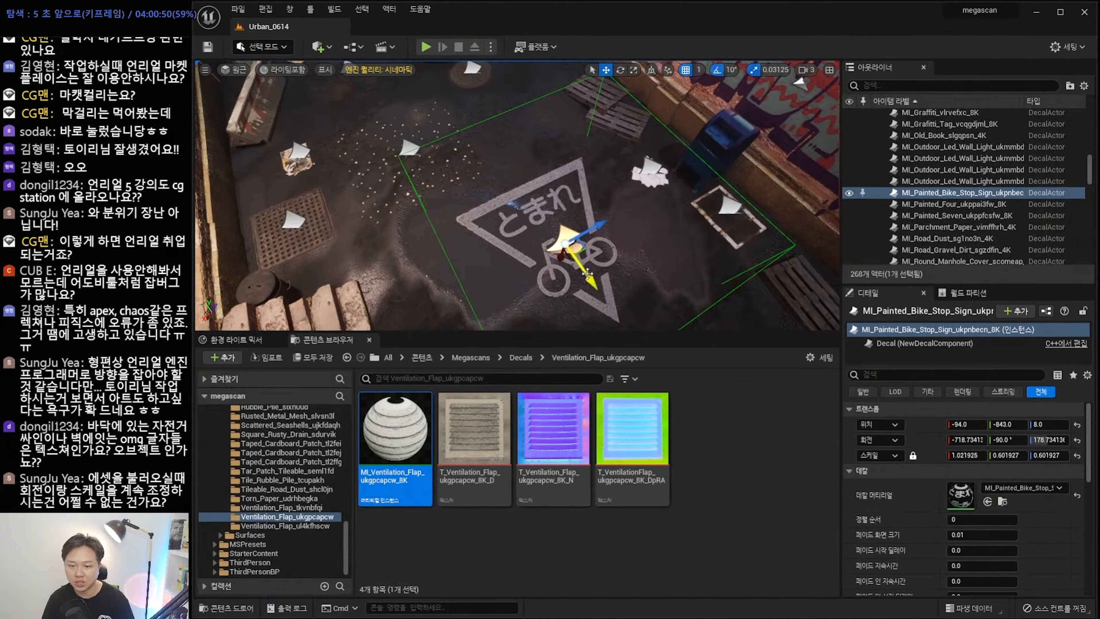
Slide the painted bike stop sign decal along the ground.
left_click_drag(587, 273, 556, 259)
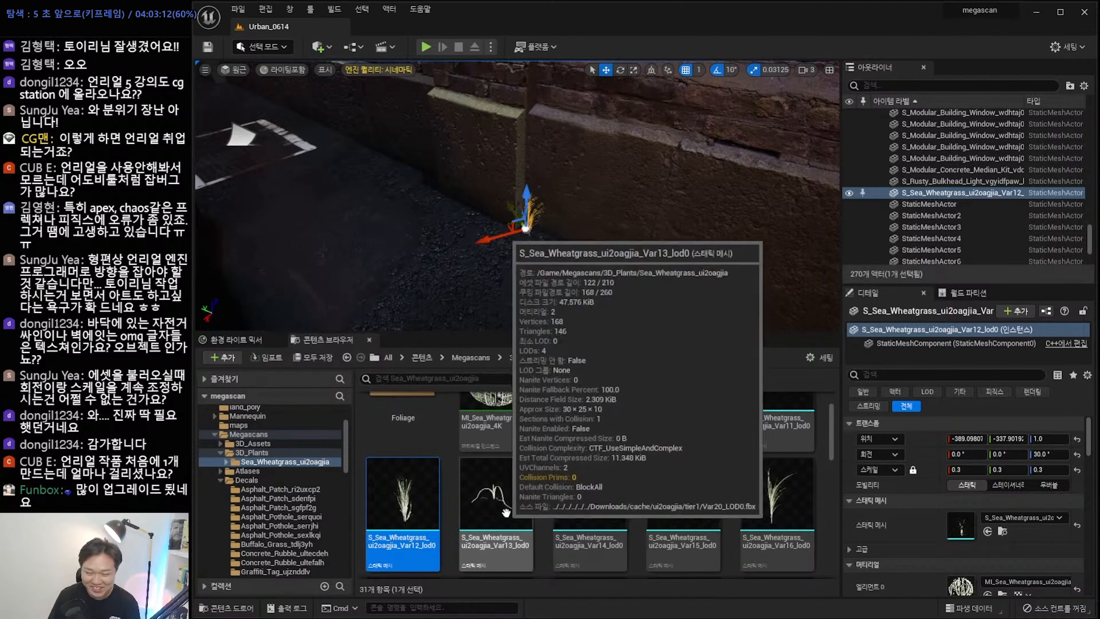
Add the S_Sea_Wheatgrass_ui2oagjia_Var1_lod0 plant by the wall base, rotate it 90° and nudge it toward the wall.
scroll(650, 473, "down", 1)
scroll(651, 472, "down", 2)
left_click_drag(683, 438, 422, 212)
key("e")
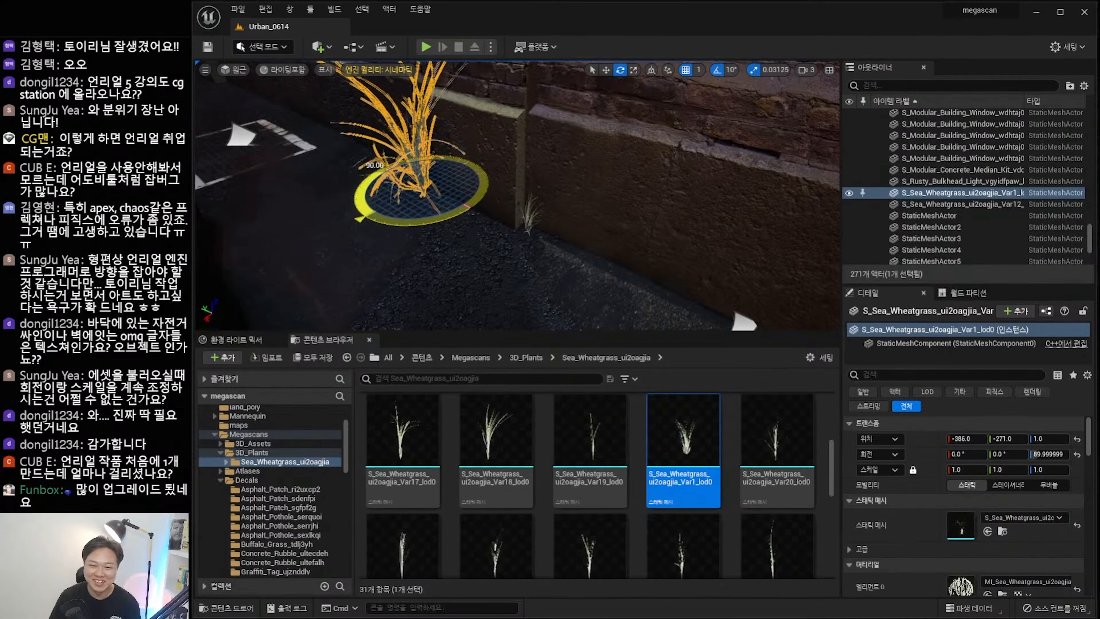
key("w")
left_click_drag(447, 172, 458, 166)
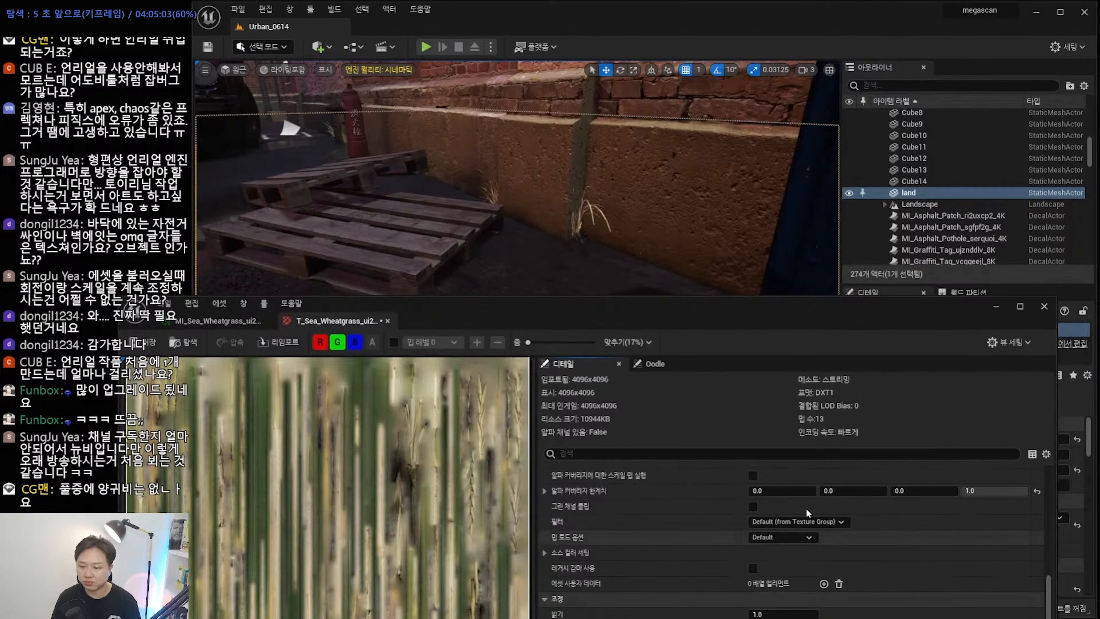
Move the wheatgrass texture editor window out of the way.
left_click_drag(724, 324, 836, 286)
left_click(267, 310)
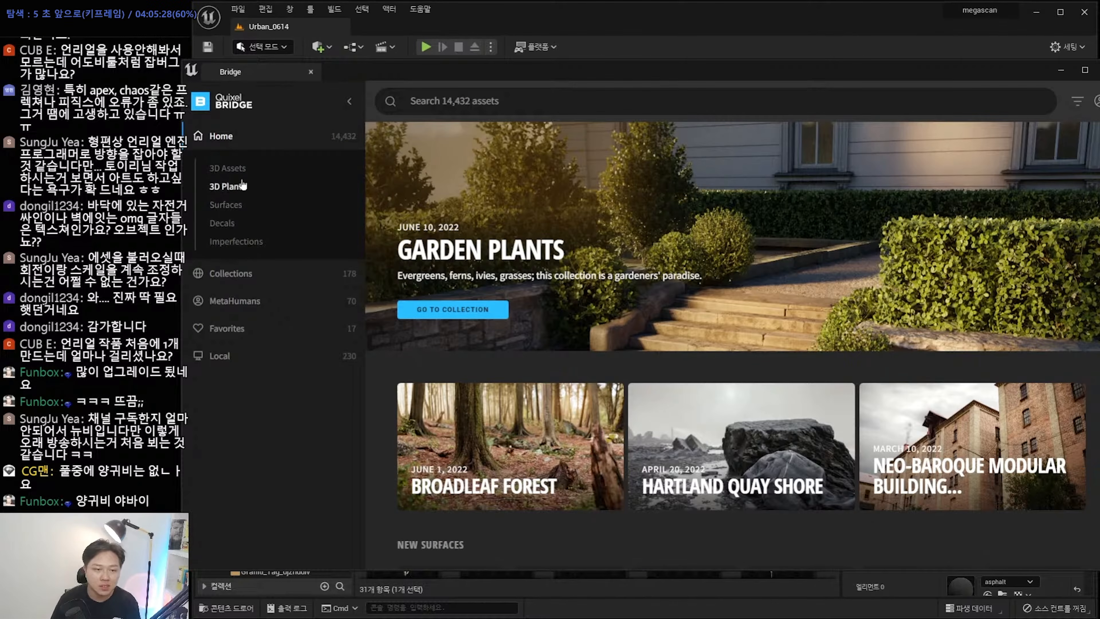
Browse Quixel Bridge for plants and select Yellow Rabbitbrush in the Weeds vegetation collection.
left_click(242, 185)
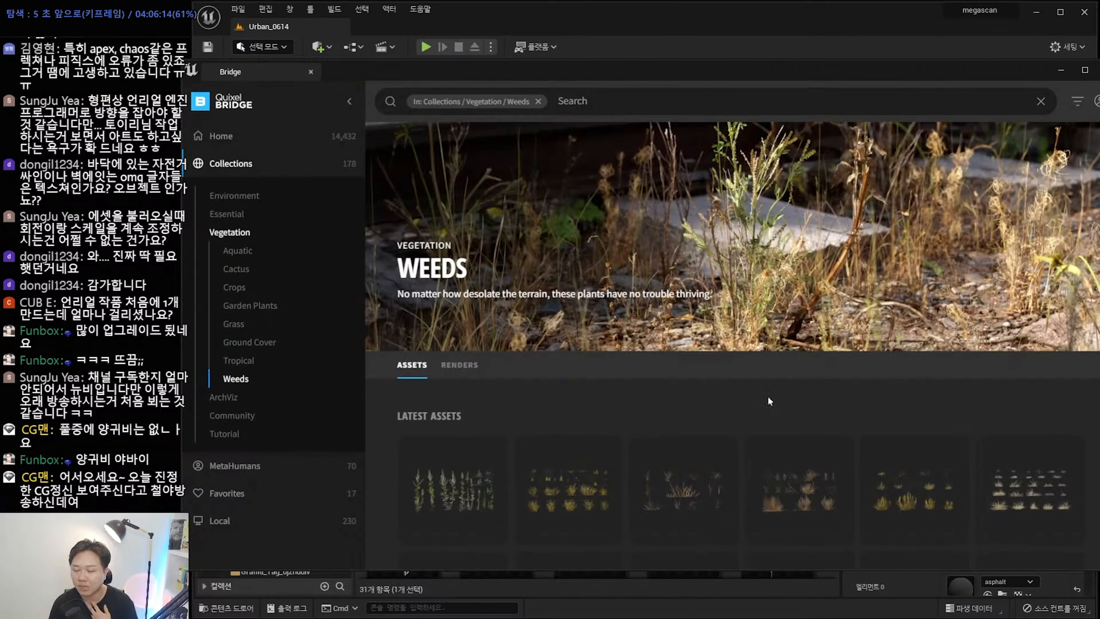
left_click(908, 395)
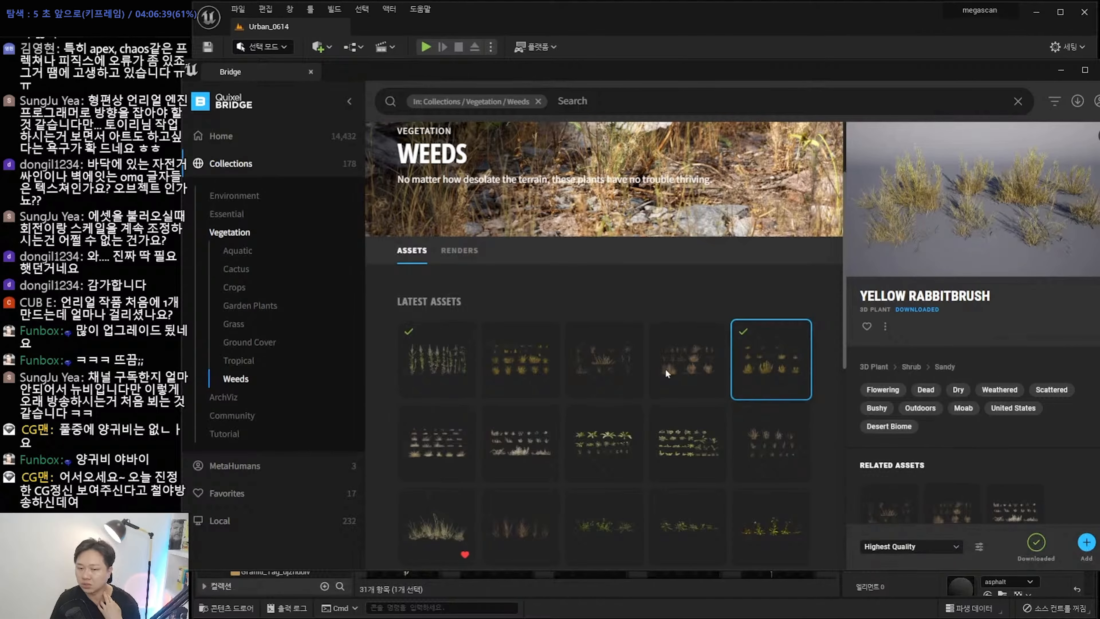
Scale the newly placed S_Yellow_Rabbitbrush Var7 plant uniformly to 0.3 and tilt it at the wall base.
left_click(438, 357)
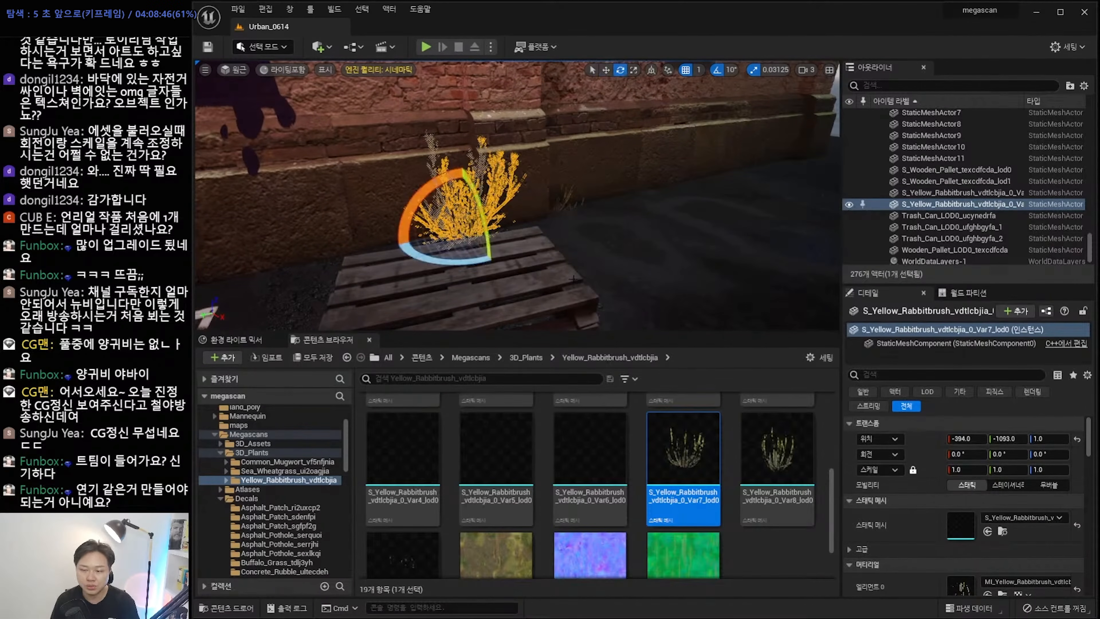
left_click(973, 468)
type("0.3")
key("Return")
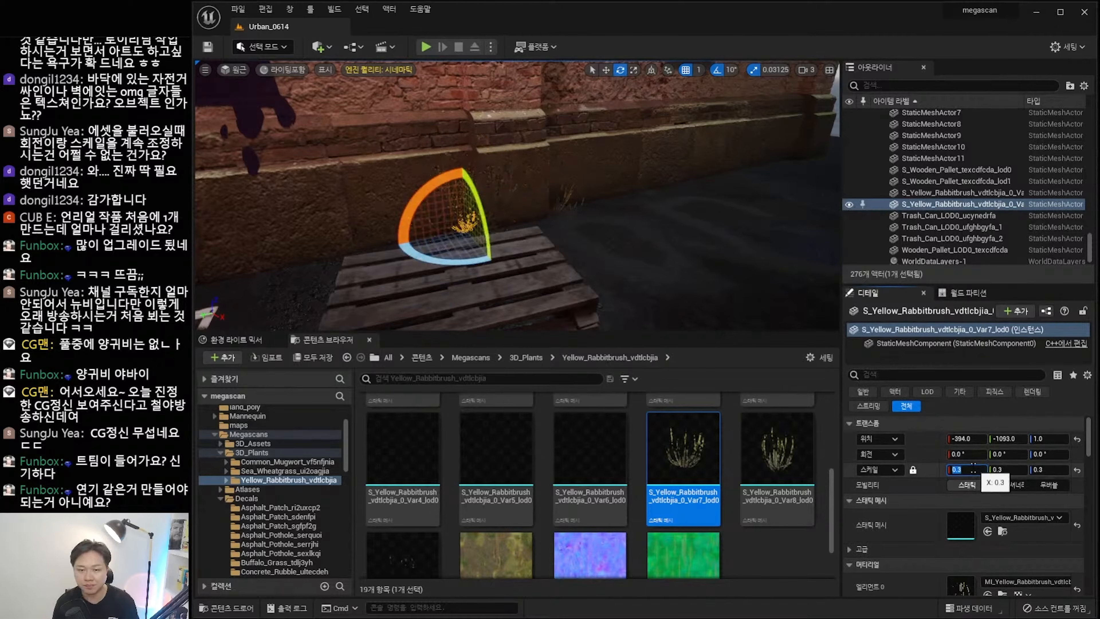
right_click_drag(501, 252, 487, 231)
key("w")
key("f")
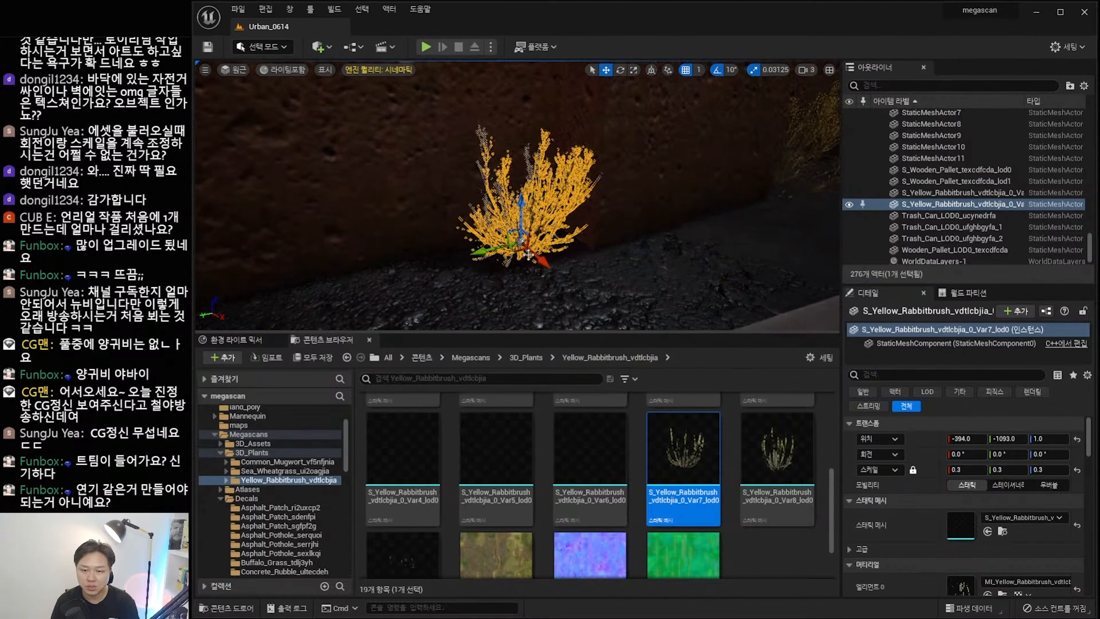
key("e")
left_click_drag(554, 261, 557, 298)
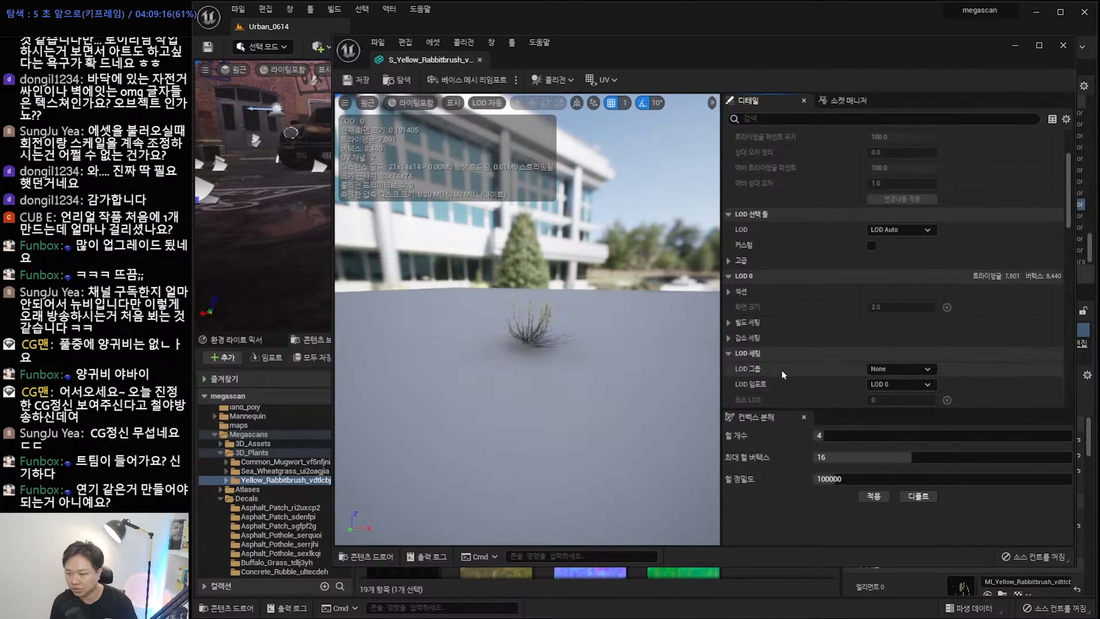
Enable the Additional WPO and Wind Intensity parameters in the yellow rabbitbrush material instance, then save and close it.
scroll(776, 337, "down", 15)
scroll(776, 337, "down", 10)
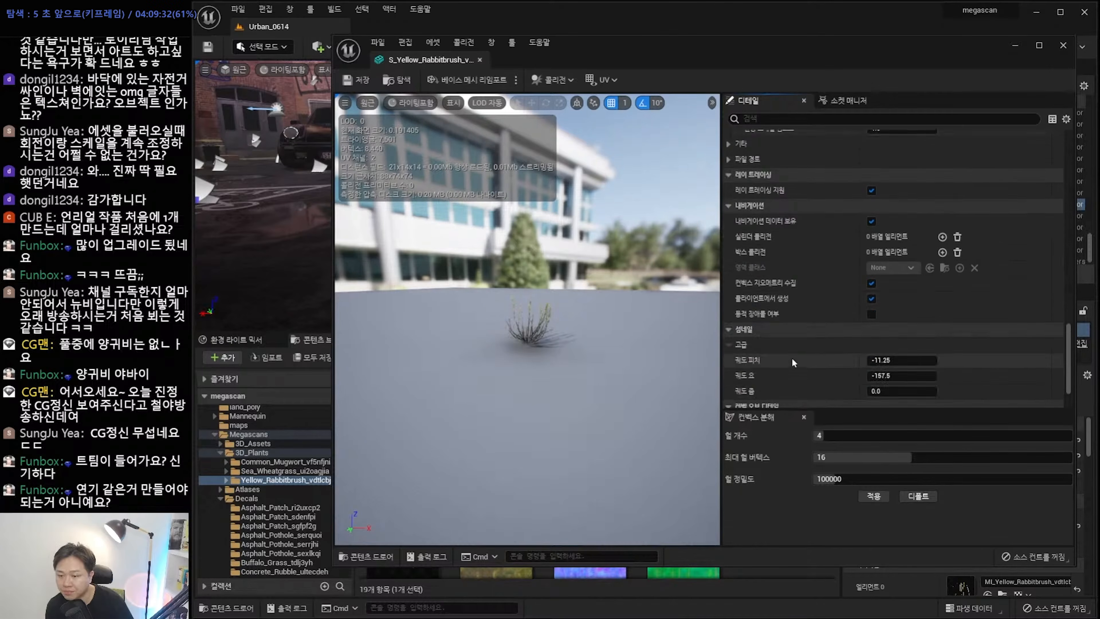
scroll(790, 354, "up", 5)
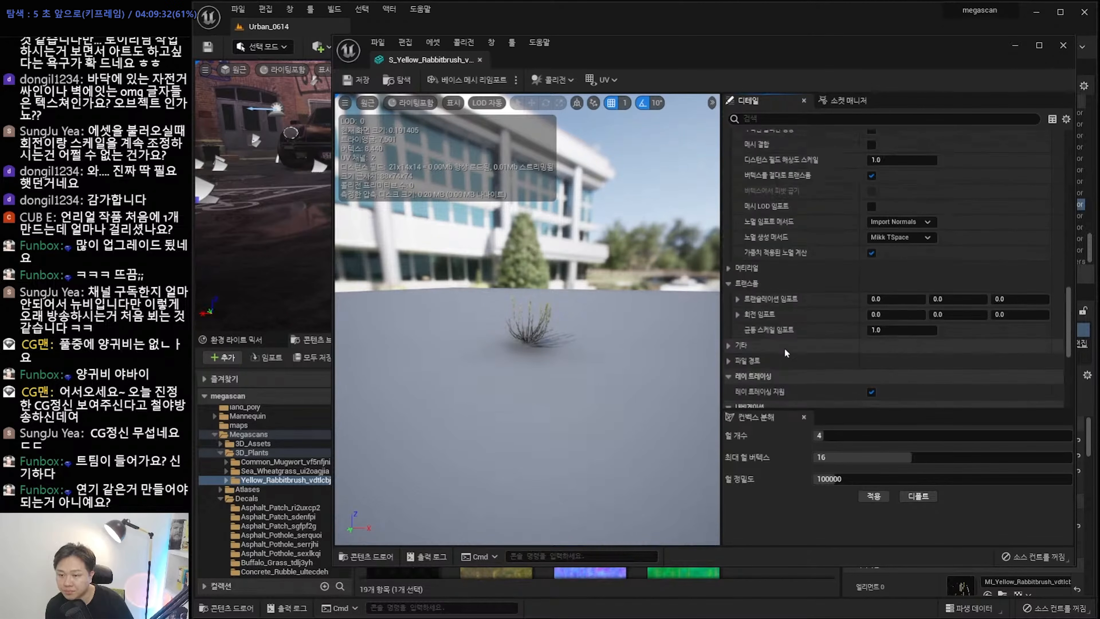
scroll(785, 349, "up", 5)
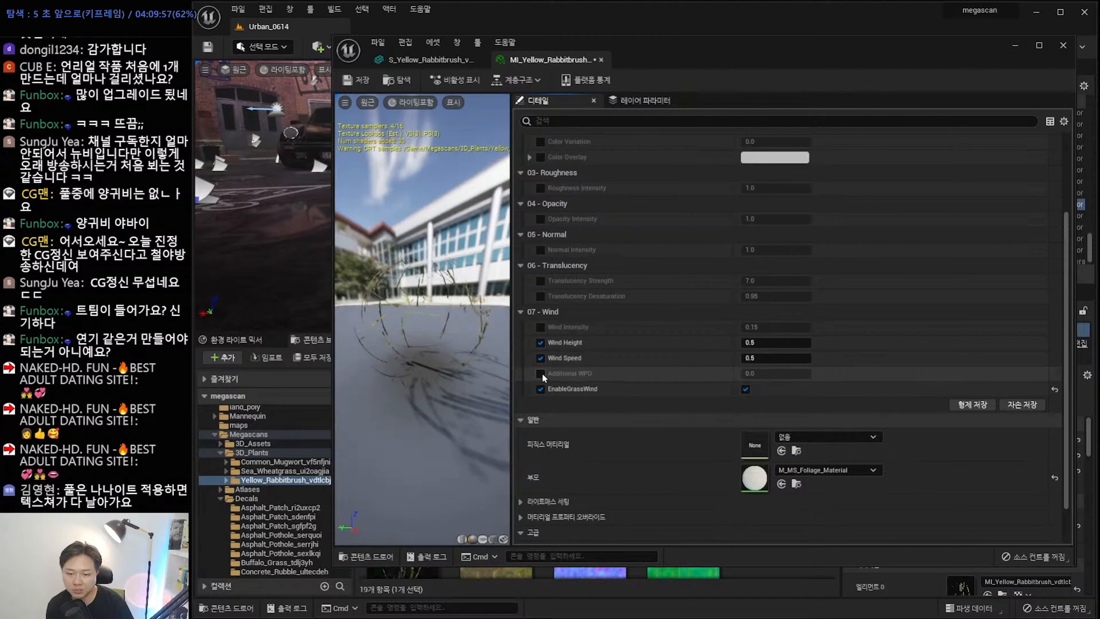
left_click(540, 373)
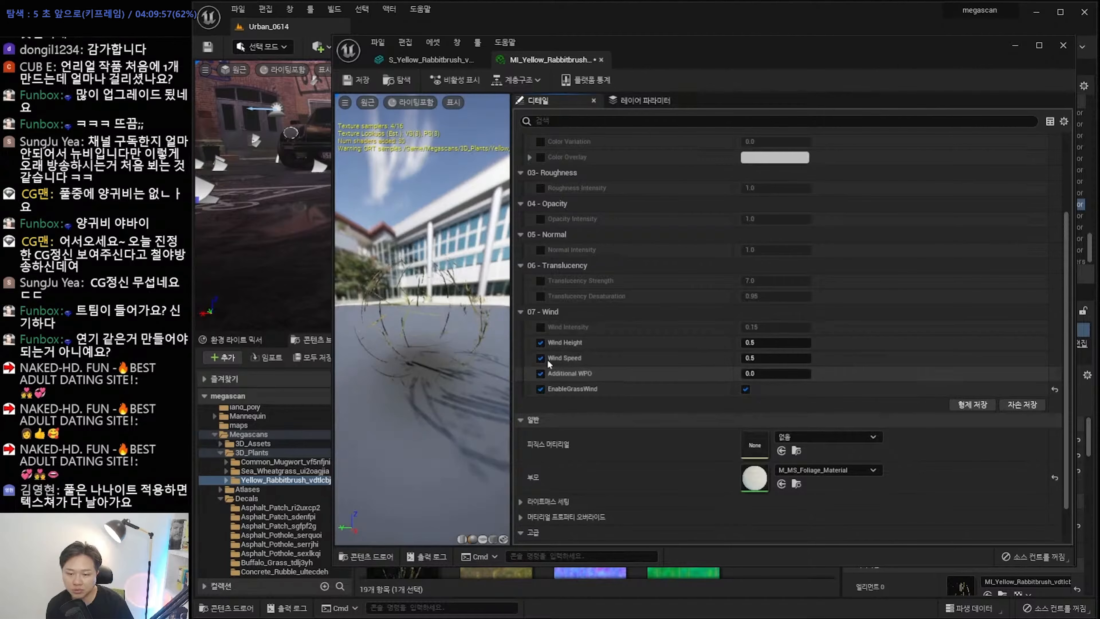
left_click(539, 327)
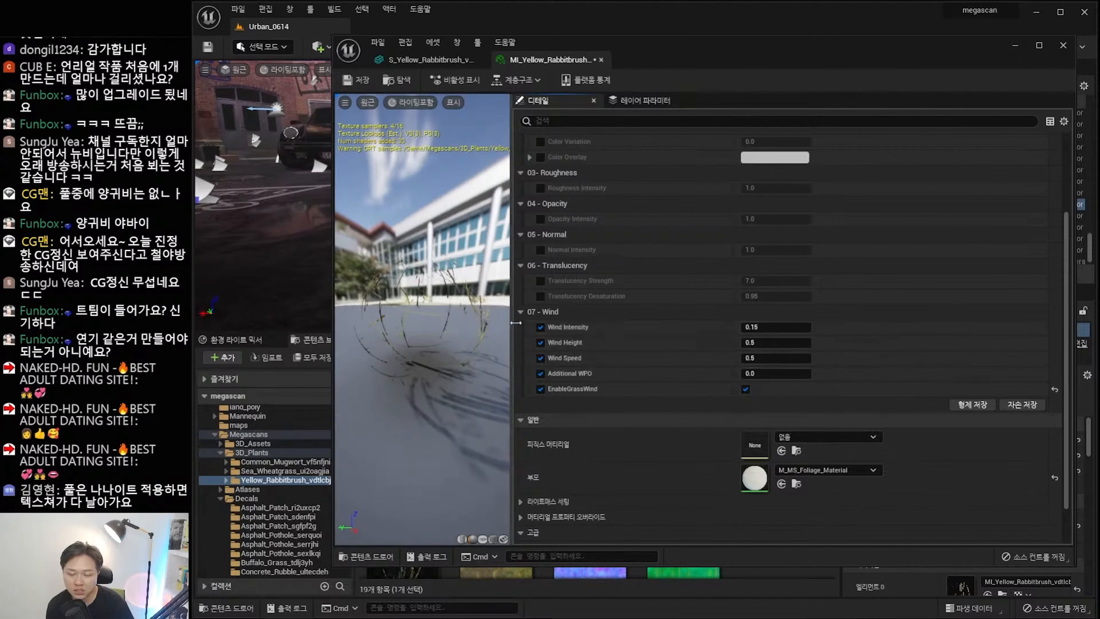
left_click_drag(511, 323, 644, 333)
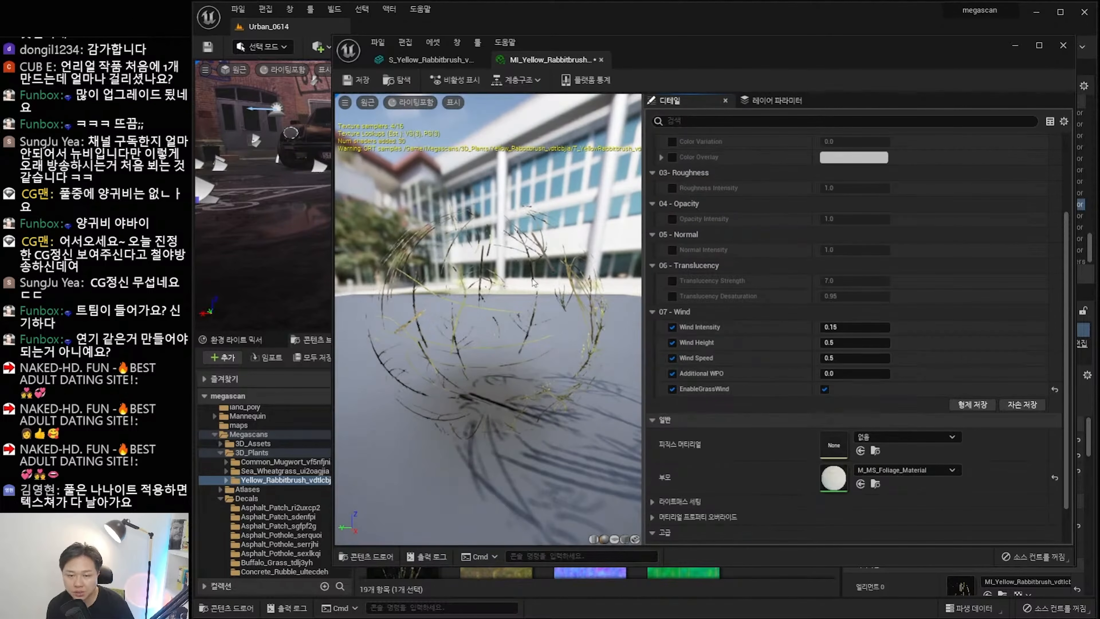
left_click(356, 79)
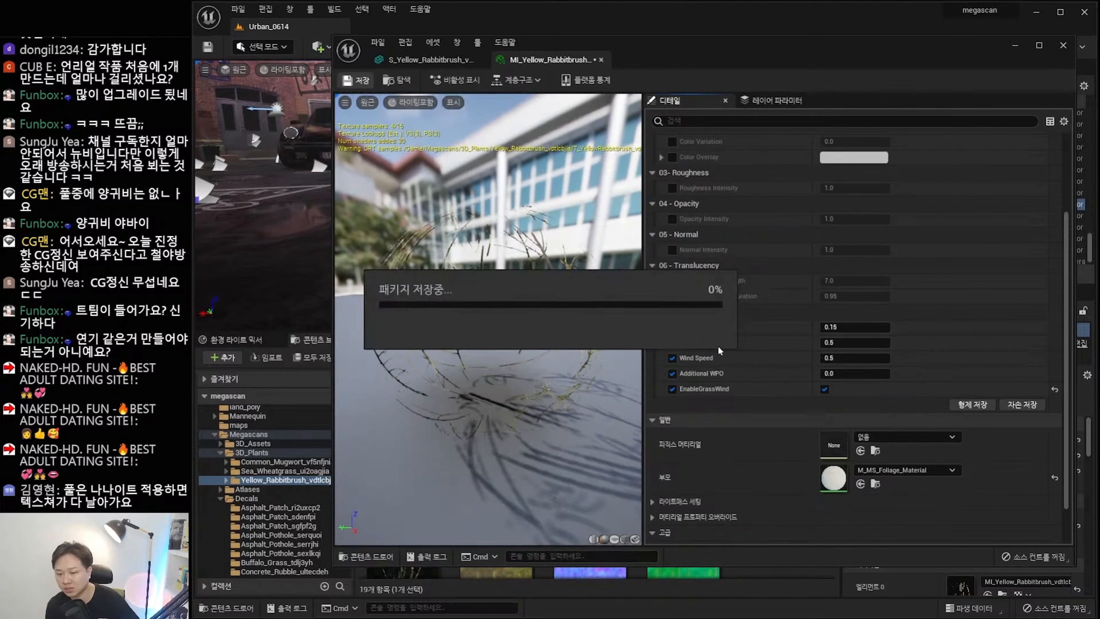
left_click_drag(891, 59, 736, 401)
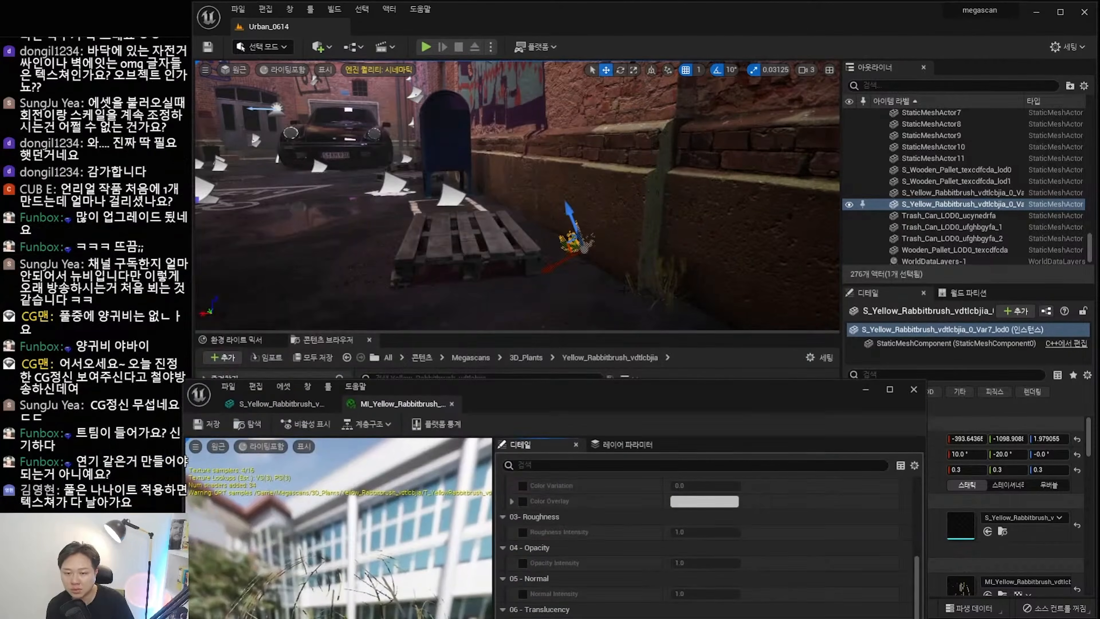
right_click_drag(587, 249, 718, 246)
left_click(914, 390)
left_click(916, 392)
Set the sea wheatgrass material's Wind Intensity to 0.1 and minimize its editor to check the grass along the wall.
key("w")
key("a")
key("s")
key("w")
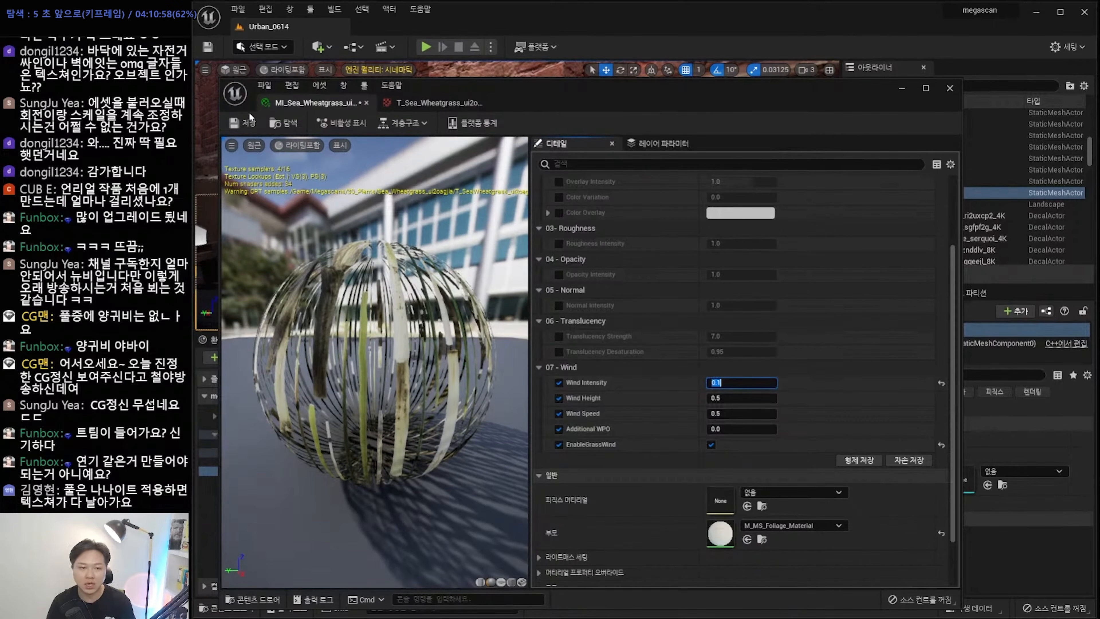
left_click_drag(569, 96, 576, 160)
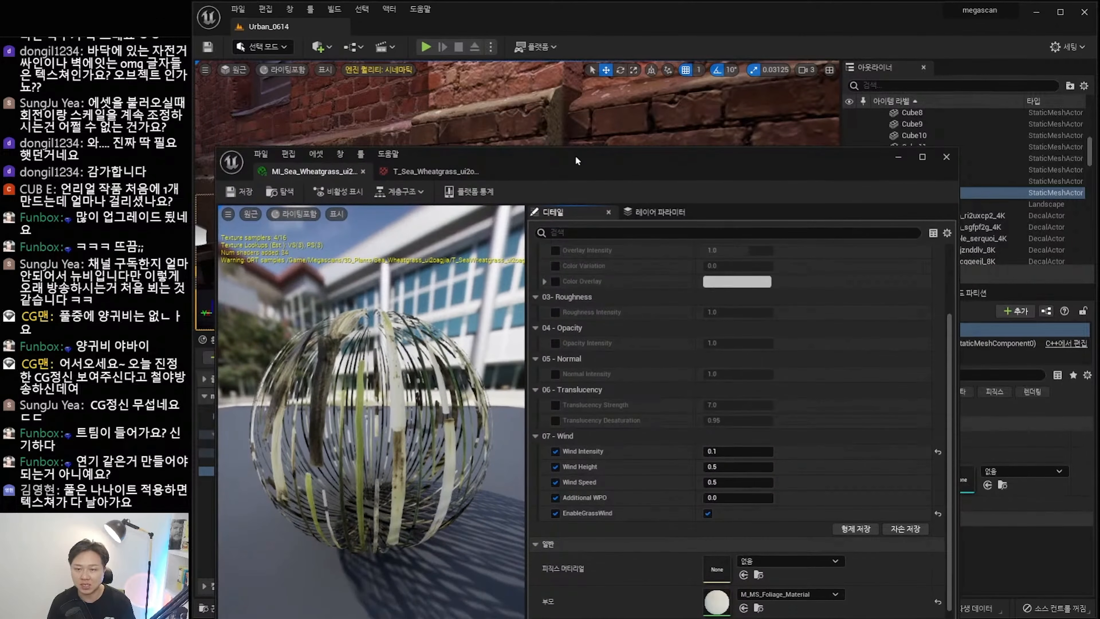
left_click(899, 159)
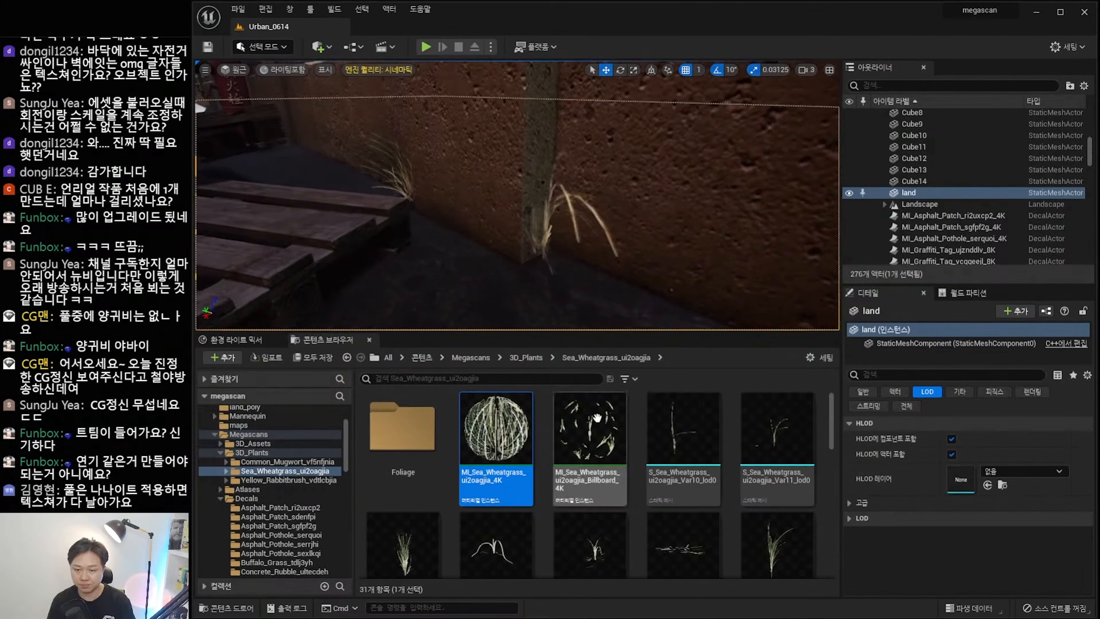
mouse_move(558, 263)
right_mouse_down()
mouse_move(558, 278)
mouse_move(546, 273)
mouse_move(550, 262)
right_mouse_up()
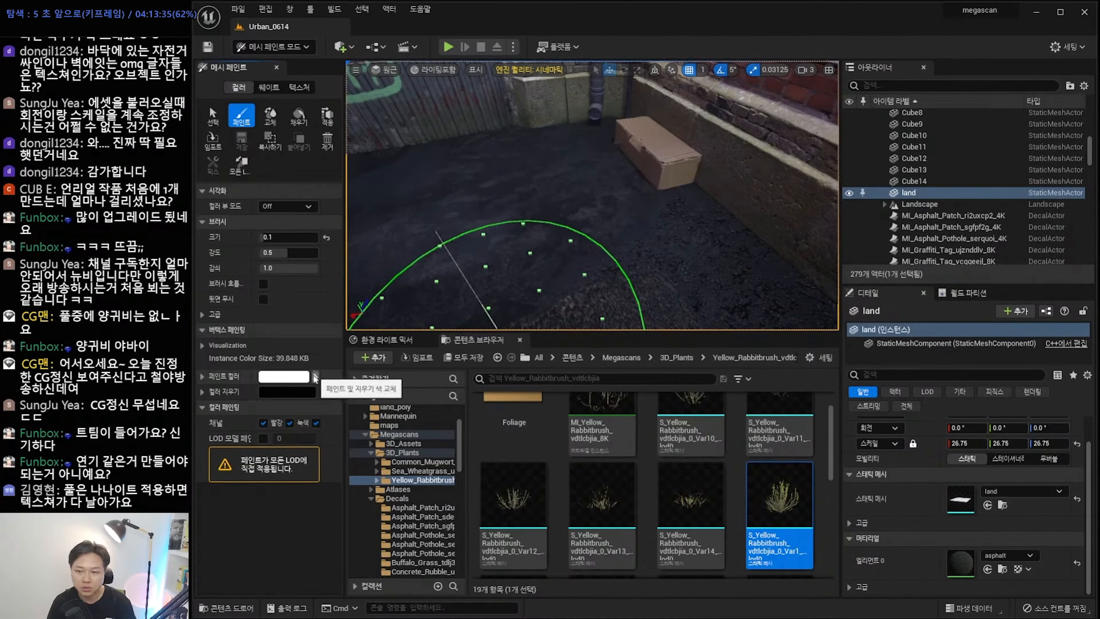
Swap the mesh paint and erase colours so that black is the paint colour for the land mesh.
left_click(315, 376)
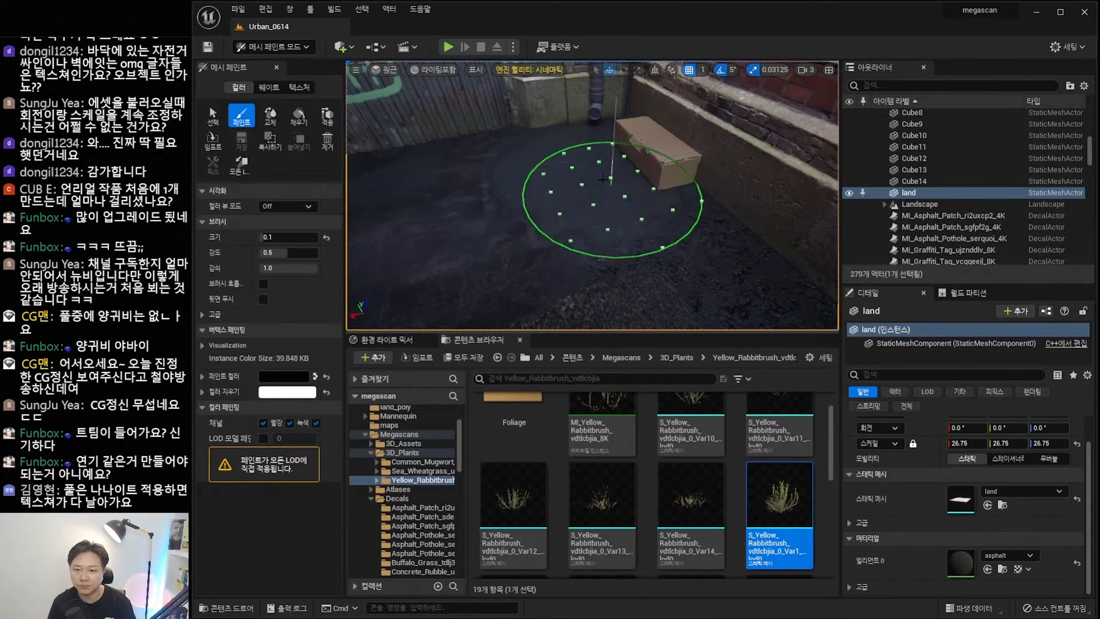
mouse_move(695, 212)
right_mouse_down()
mouse_move(654, 206)
mouse_move(670, 212)
mouse_move(695, 197)
right_mouse_up()
mouse_move(675, 247)
right_mouse_down()
mouse_move(649, 243)
mouse_move(623, 258)
mouse_move(613, 232)
mouse_move(676, 234)
mouse_move(728, 216)
right_mouse_up()
right_click_drag(628, 216, 693, 223)
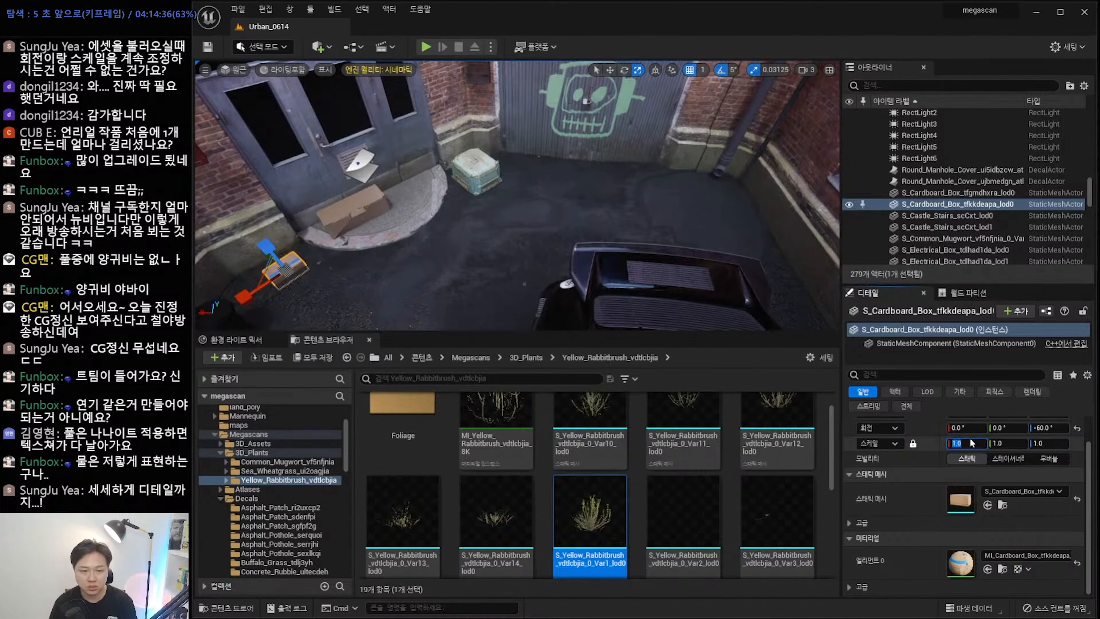
Move the blue-taped cardboard box onto the rounded doorstep in front of the metal doors.
left_click_drag(255, 288, 334, 259)
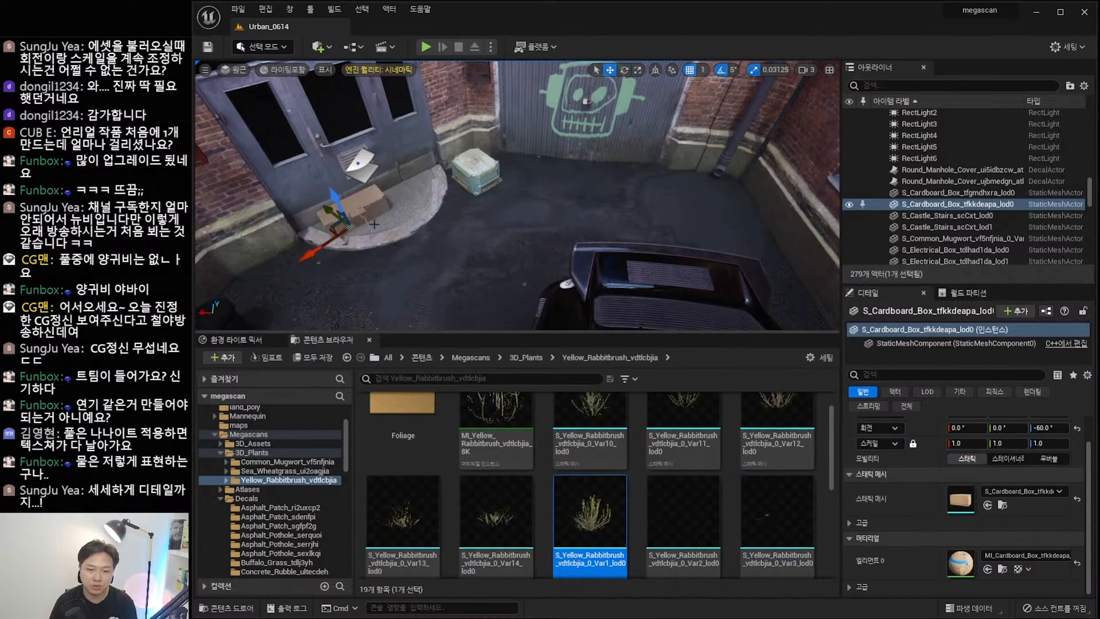
left_click(376, 204)
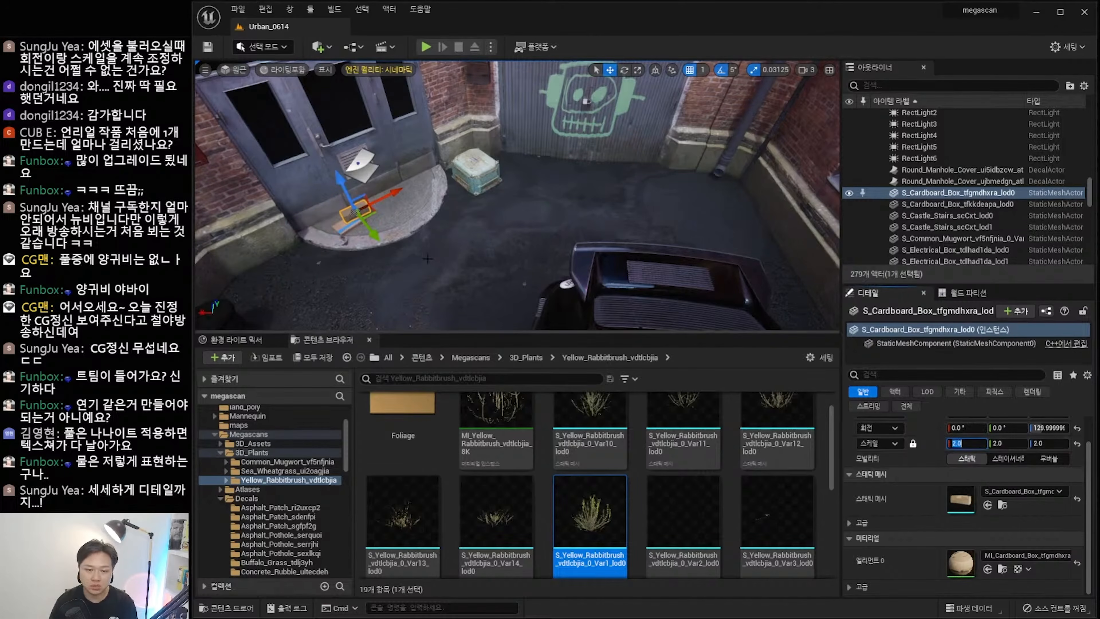
key("f")
left_click_drag(542, 179, 730, 127)
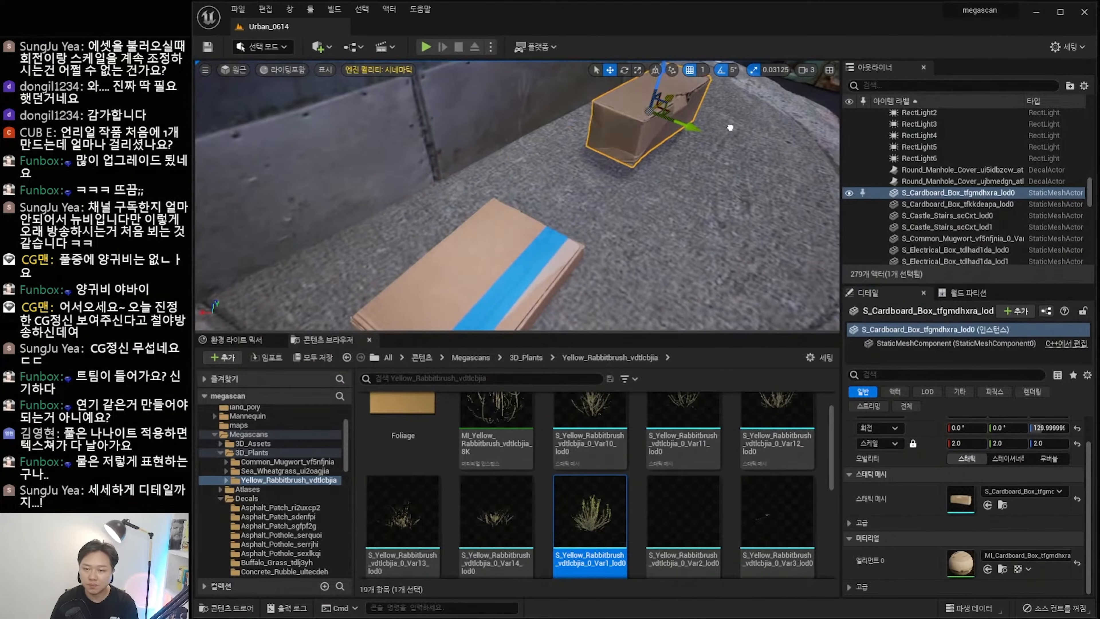
left_click_drag(658, 88, 662, 104)
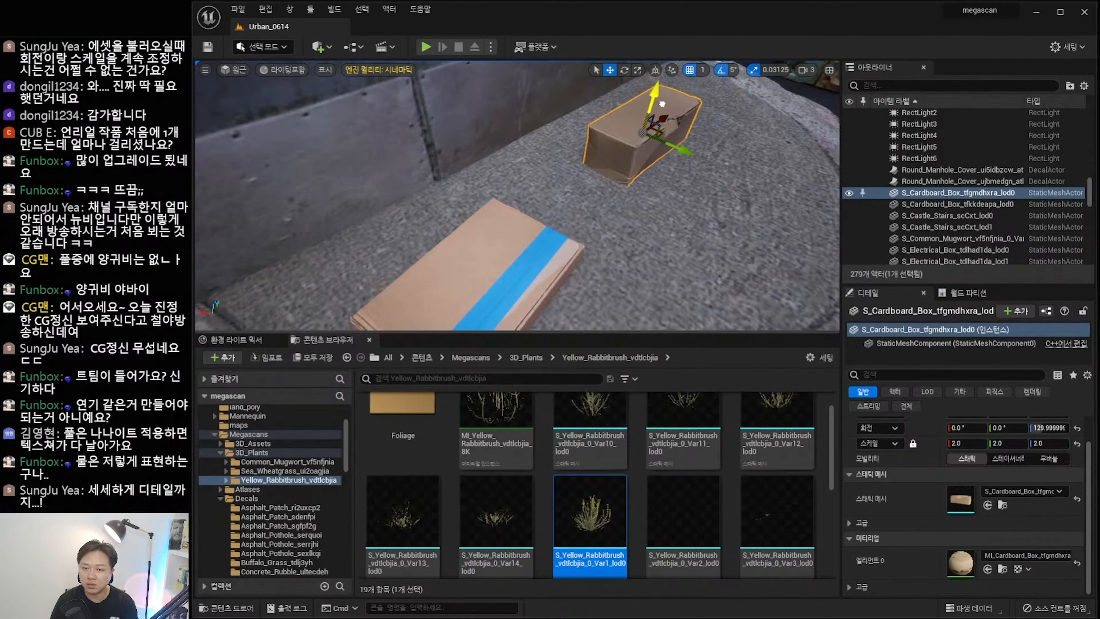
left_click(491, 269)
key("f")
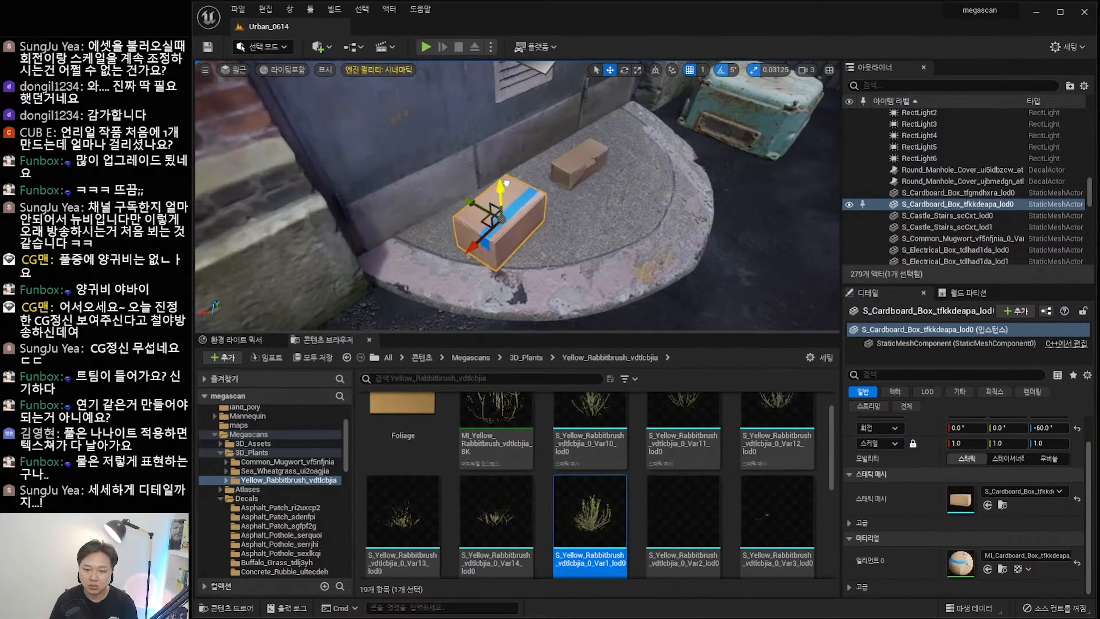
key("ctrl+z")
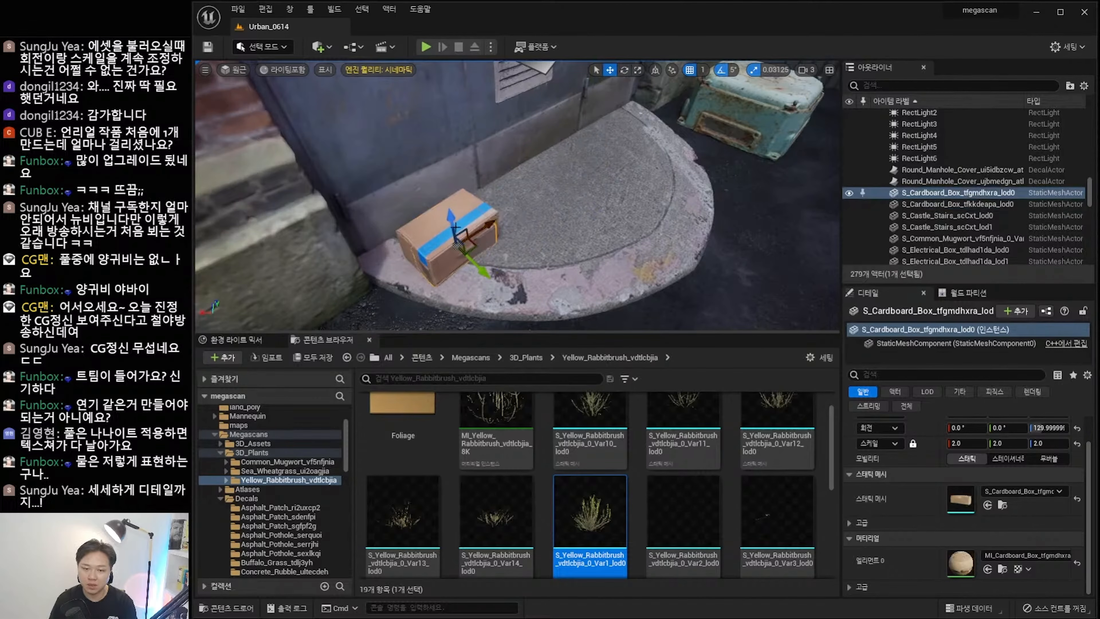
Raise the plain cardboard box above the blue-taped box on the doorstep.
left_click_drag(452, 221, 463, 181)
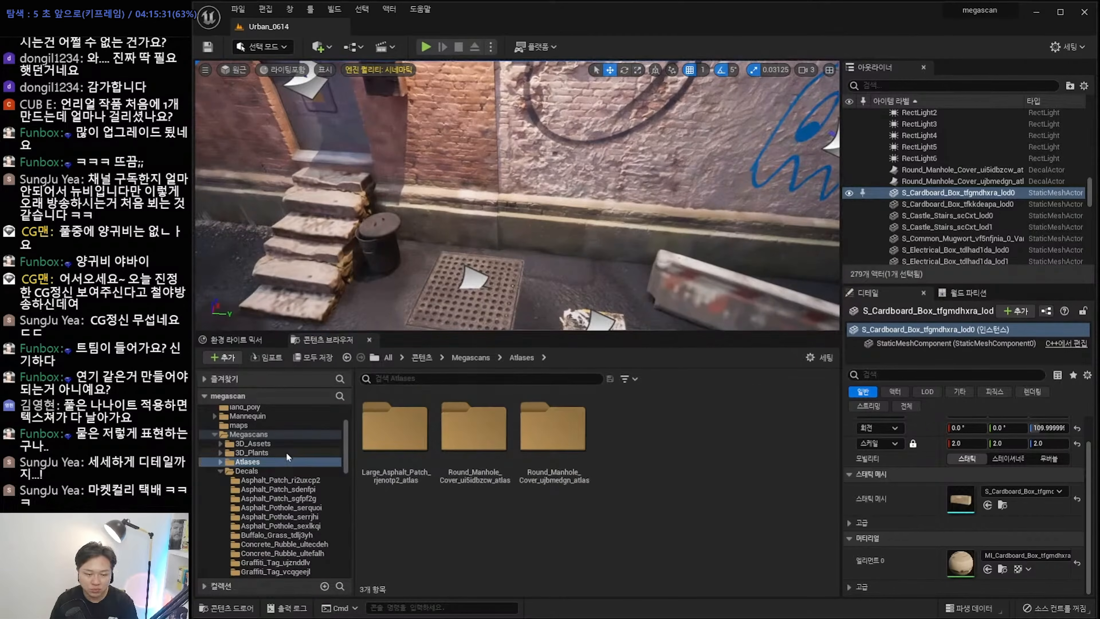
Add the S_Yellow_Rabbitbrush_vdtlcbjia_0_Var9_lod0 plant from the Megascans 3D_Plants folder at the wall base beside the metal grate.
left_click(220, 452)
left_click(289, 480)
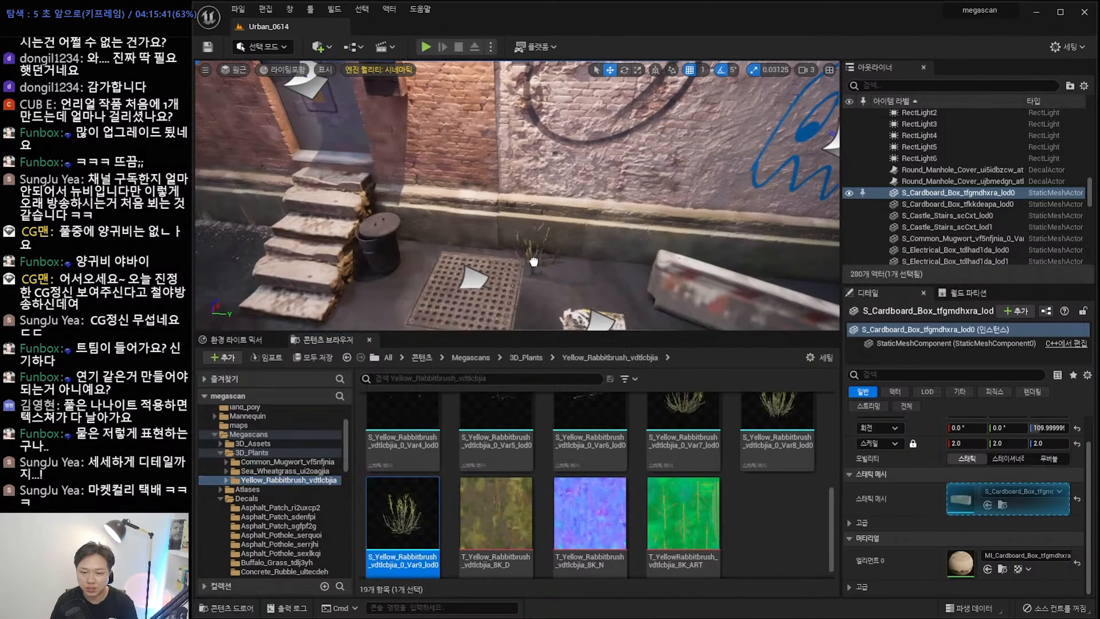
left_click_drag(534, 262, 534, 260)
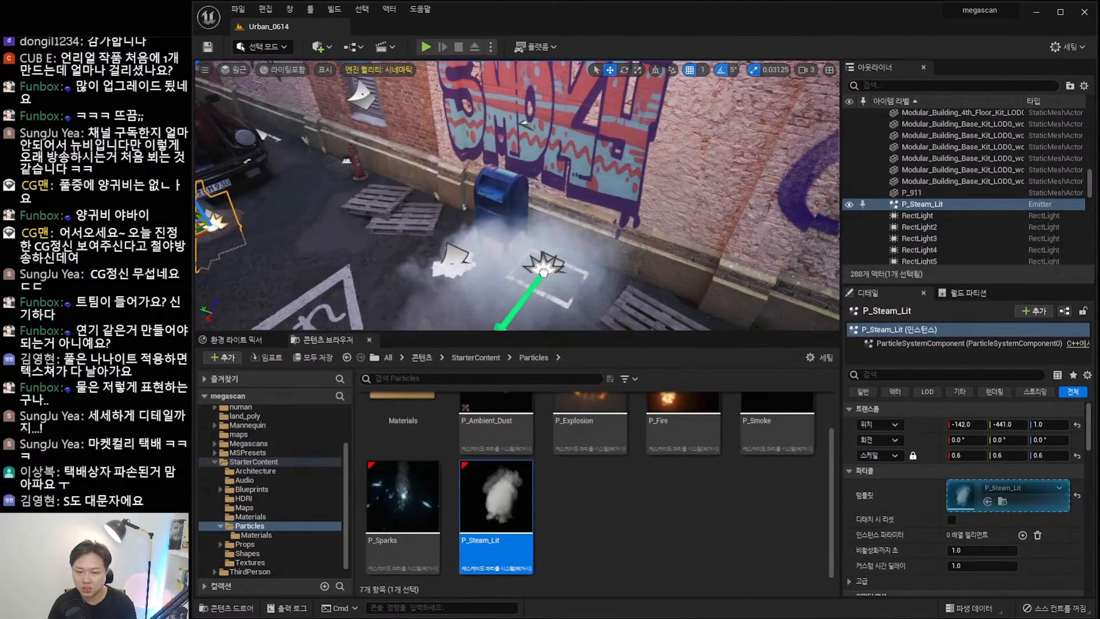
Add a second P_Steam_Lit emitter over the framed metal decal by the mailbox and rotate it about -95° around Z.
right_click_drag(655, 313, 678, 335)
key("e")
left_click_drag(535, 258, 575, 227)
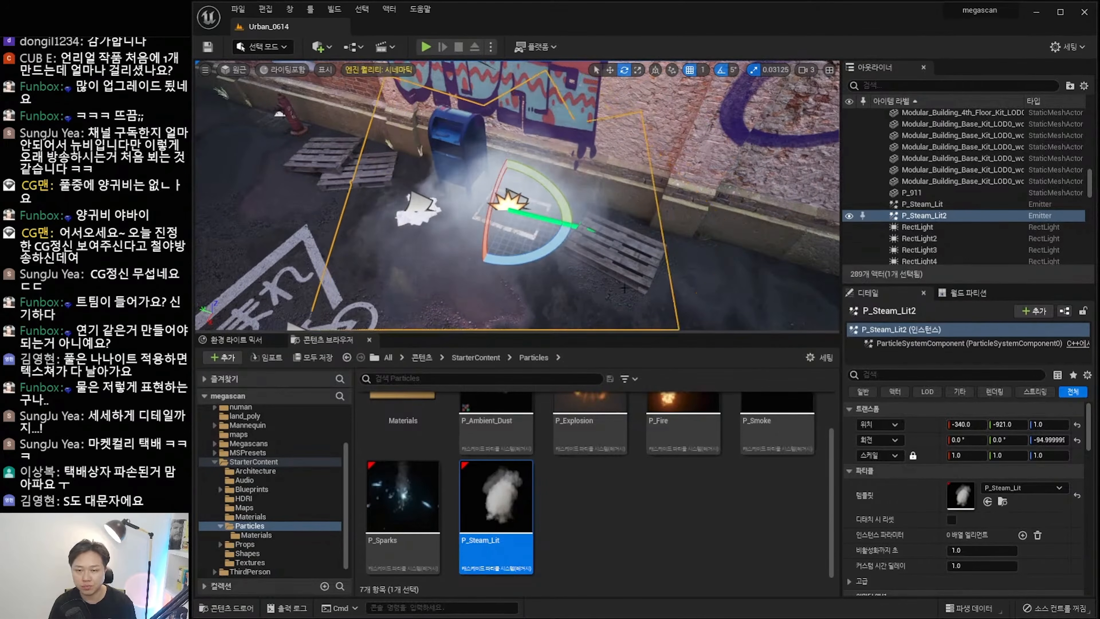
right_click_drag(656, 271, 613, 240)
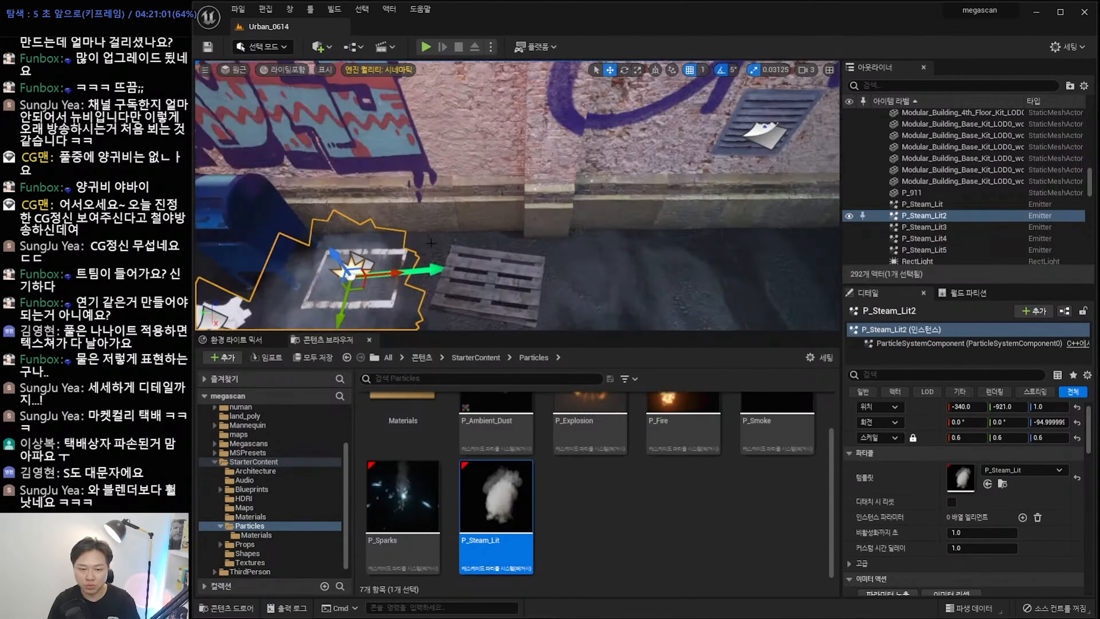
Slide the steam emitter near the mailbox along the ground toward the neighbouring pallet and undo the mistaken decal selection.
left_click_drag(392, 273, 513, 263)
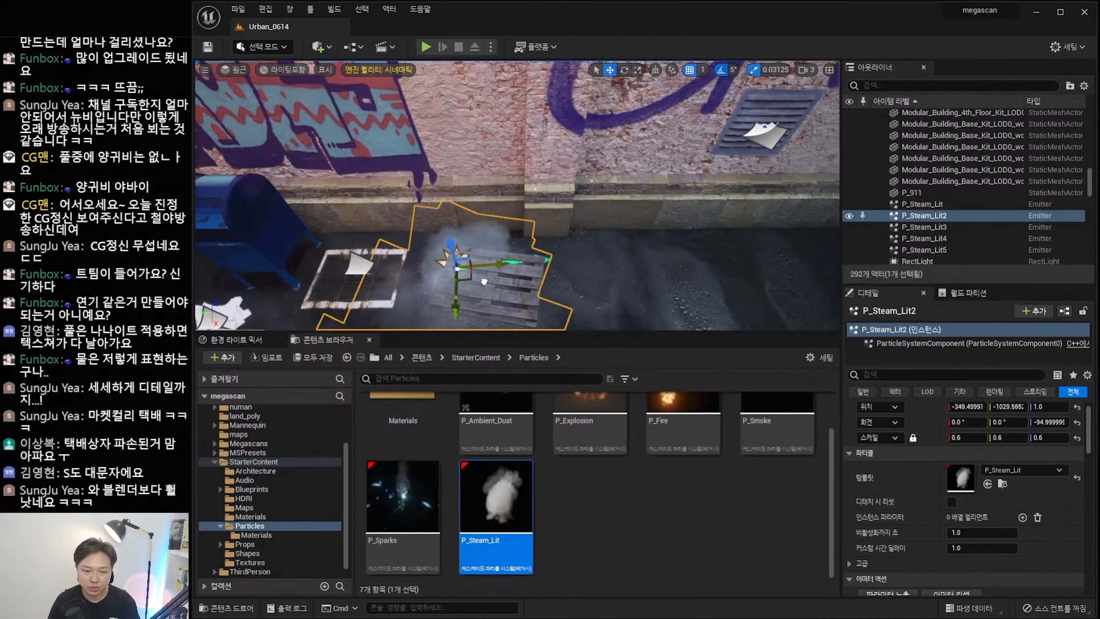
left_click(364, 262)
right_click_drag(397, 279, 531, 204)
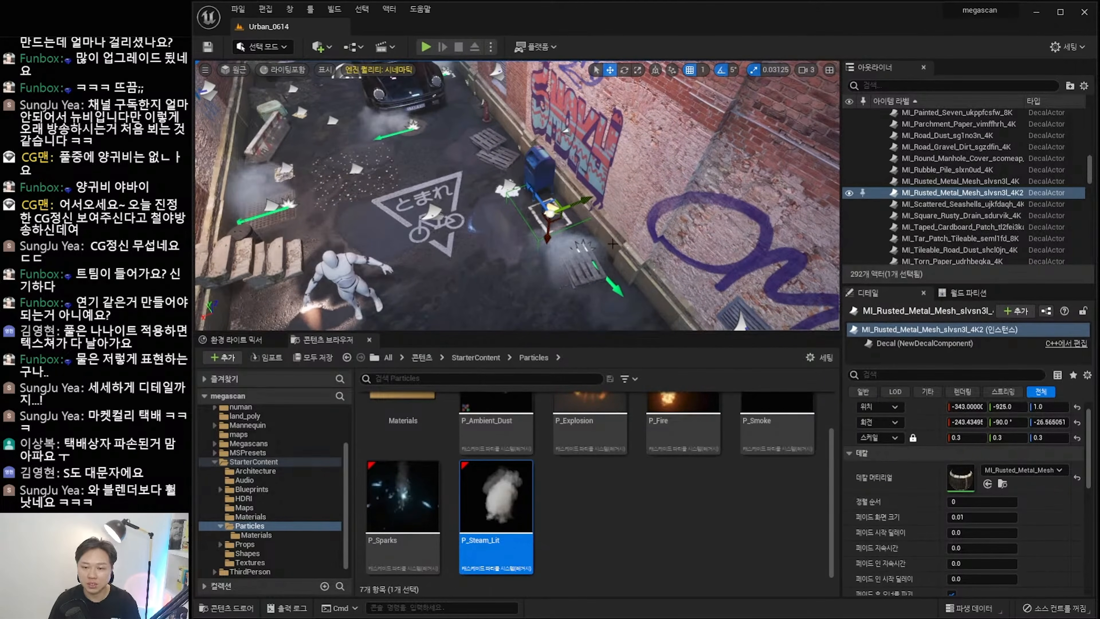
key("ctrl+z")
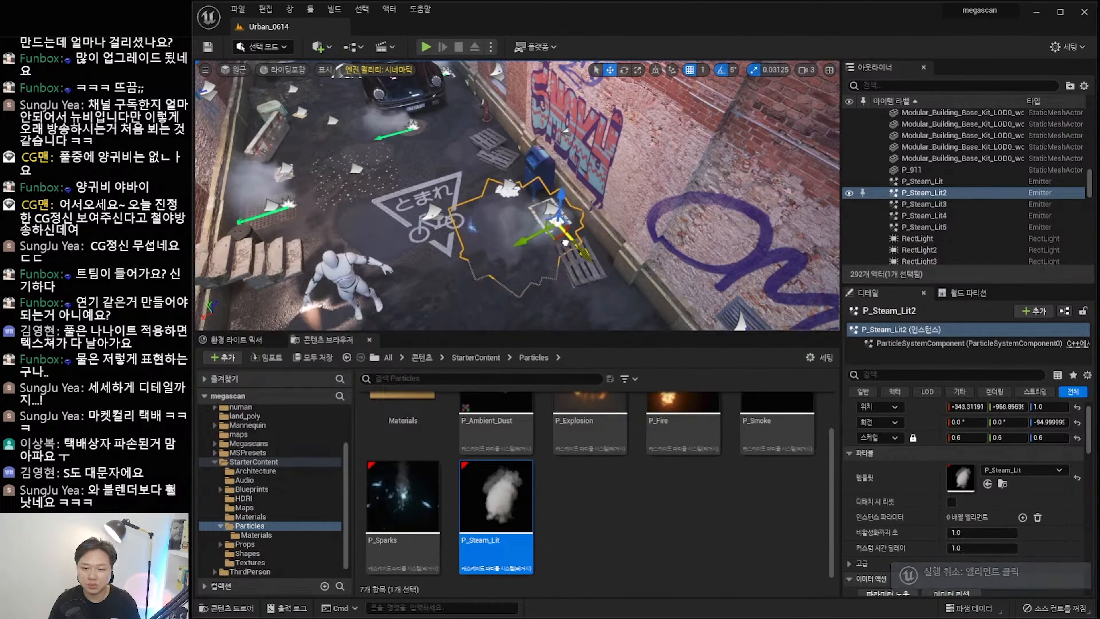
Select the P_Steam_Lit4 emitter by the square rusty drain and move it along Y to 406.
left_click(287, 204)
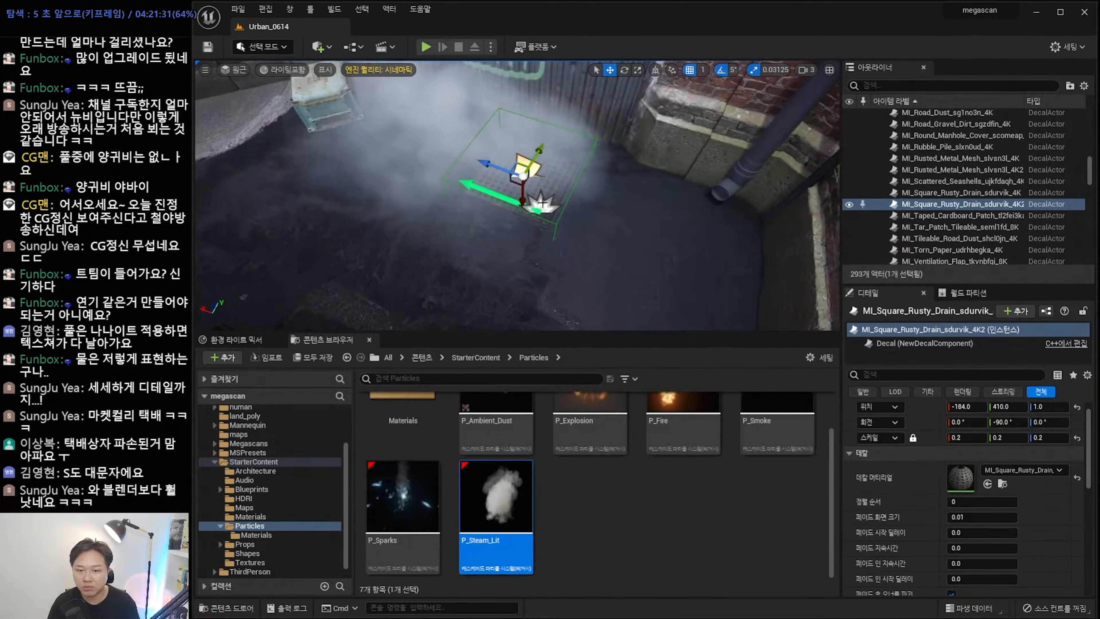
left_click(542, 203)
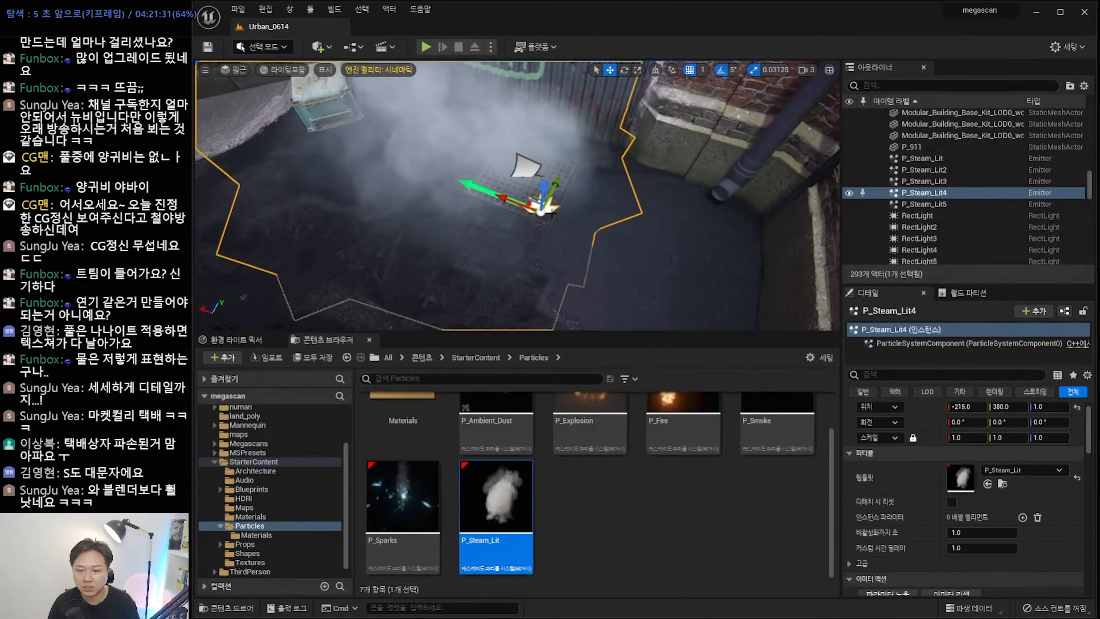
mouse_move(528, 175)
right_mouse_down()
mouse_move(511, 167)
mouse_move(519, 164)
right_mouse_up()
left_click_drag(563, 190, 529, 188)
scroll(530, 197, "down", 4)
right_click_drag(529, 188, 371, 189)
right_click_drag(638, 266, 814, 269)
right_click_drag(606, 201, 564, 207)
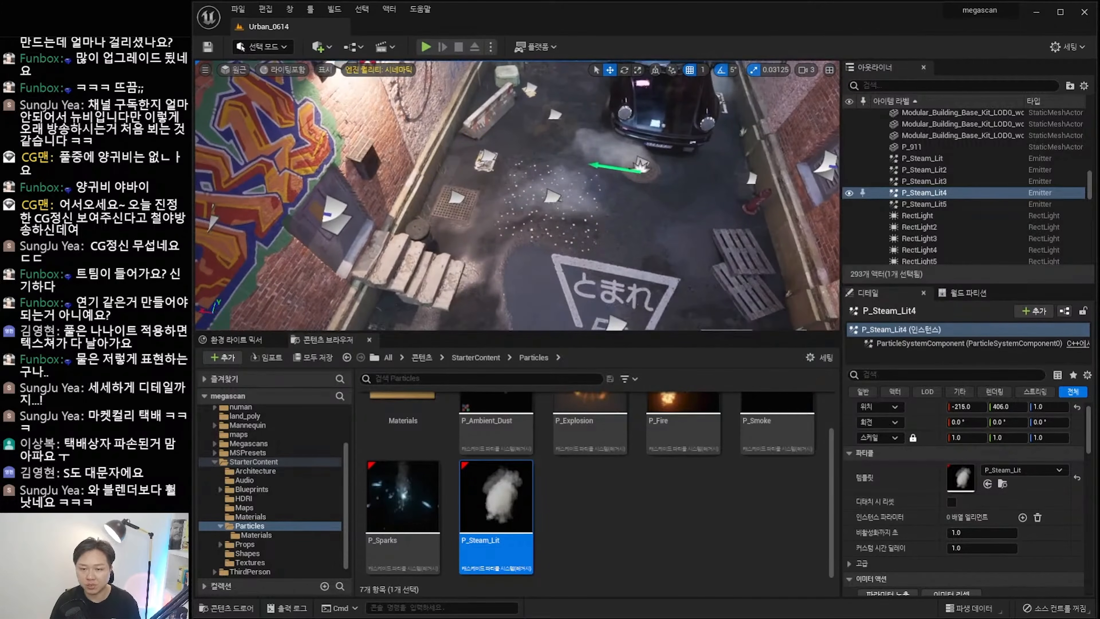
Select the item on the speckled ground patch in the middle of the alley and shift it slightly along the ground.
left_click(564, 207)
left_click_drag(566, 233, 537, 235, "shift")
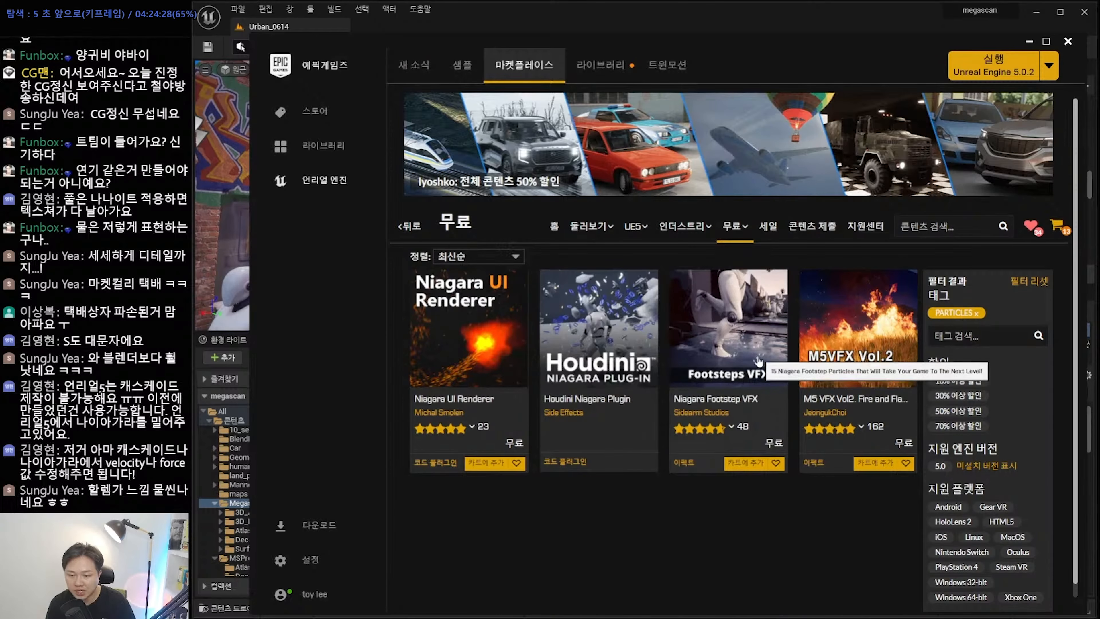
Look through the free effects in the Epic Games Launcher marketplace and preview the Realistic Starter VFX Pack Vol 2 sample images.
left_click(751, 373)
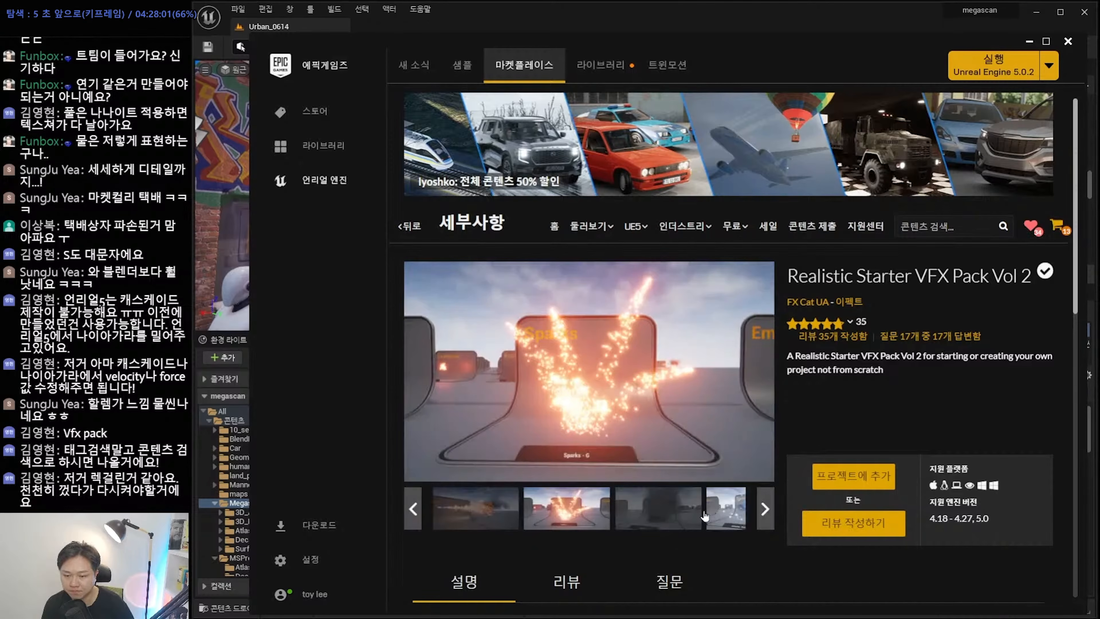
left_click(698, 515)
left_click(764, 510)
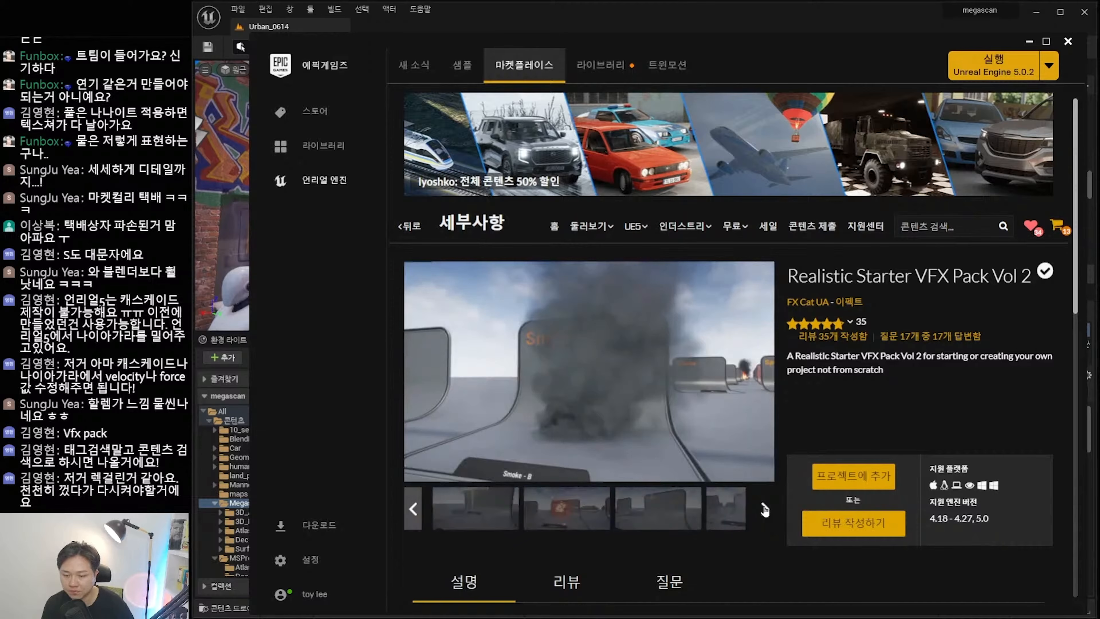
left_click(666, 514)
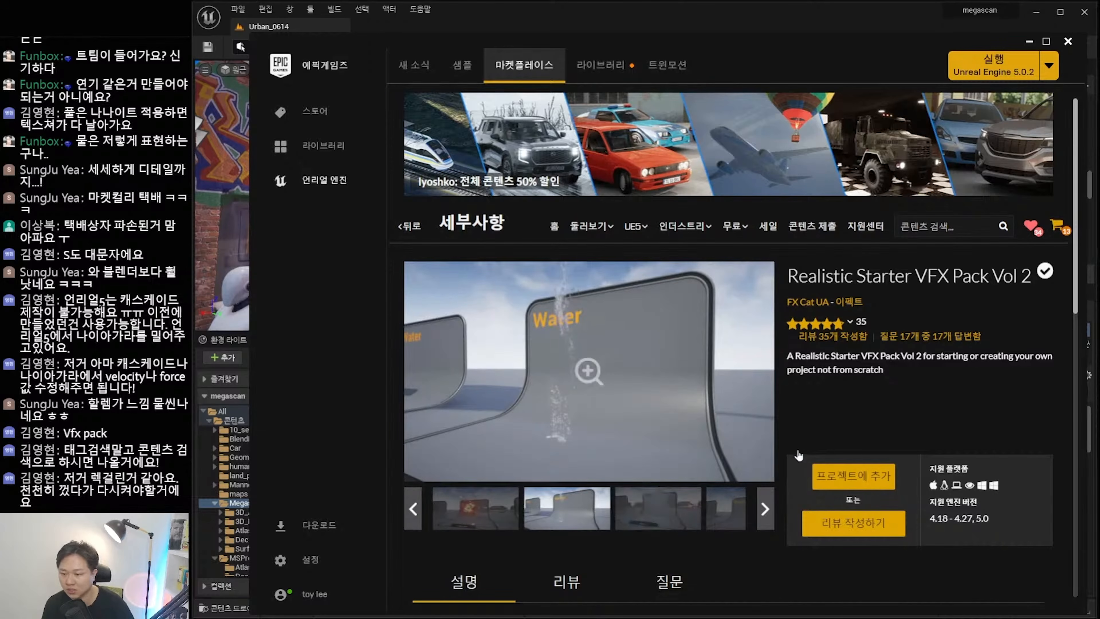
Add Realistic Starter VFX Pack Vol 2 to the megascan 5.0 project and browse the marketplace results for VFX.
left_click(852, 477)
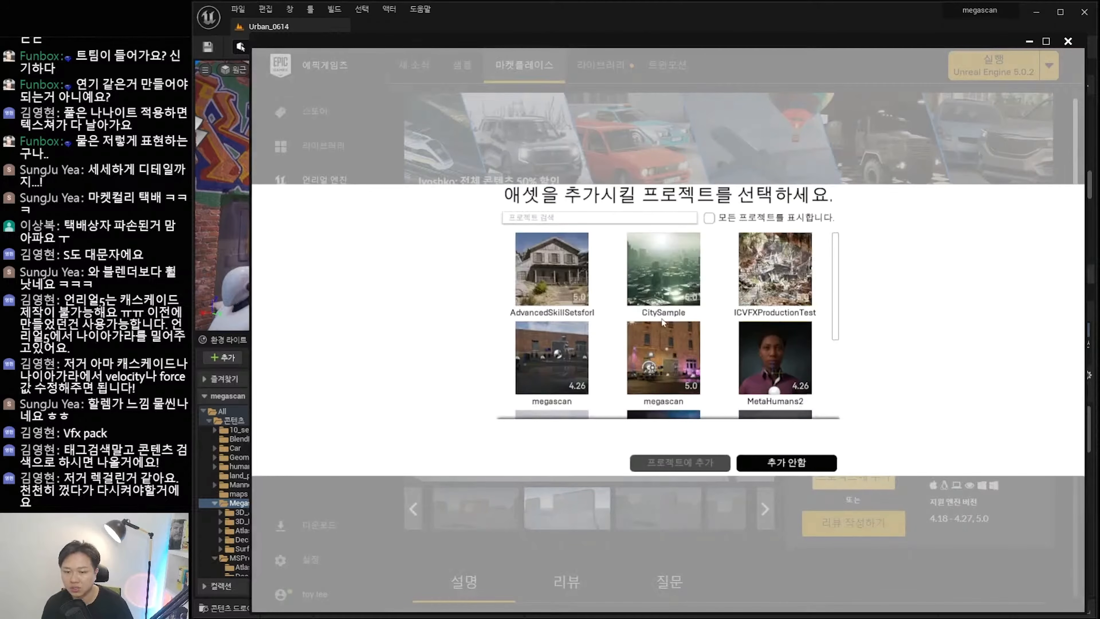
scroll(684, 368, "down", 2)
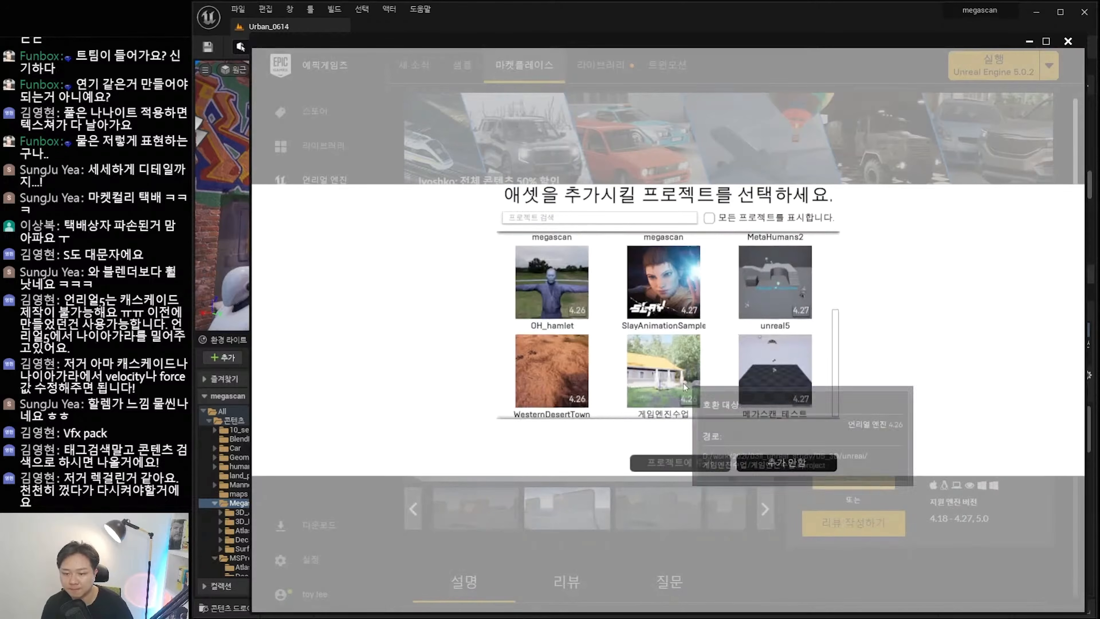
scroll(685, 392, "up", 2)
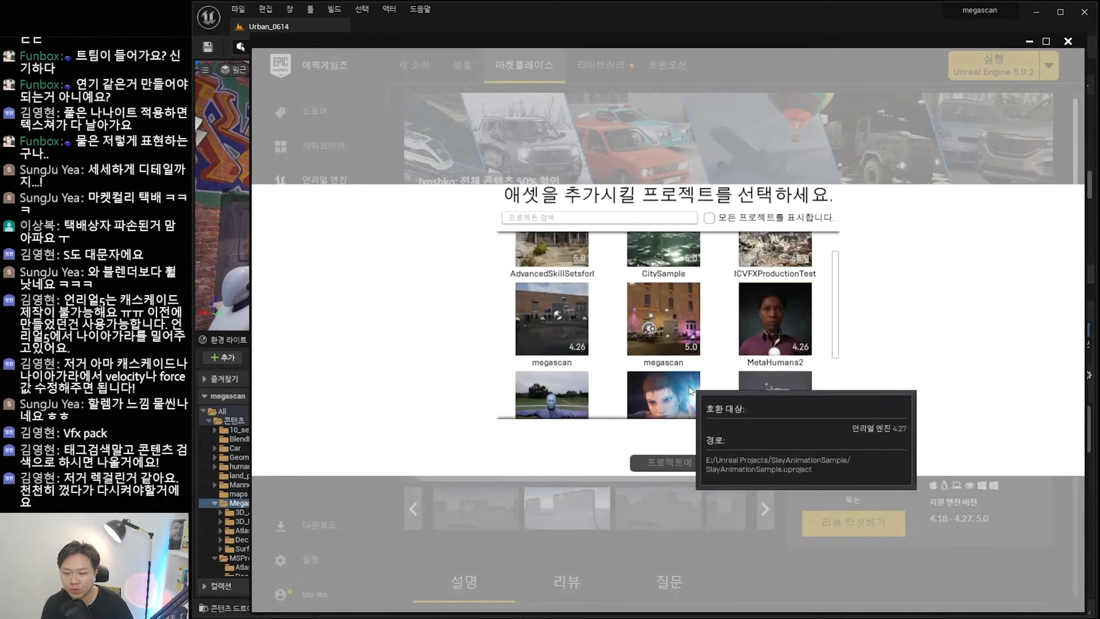
left_click(662, 310)
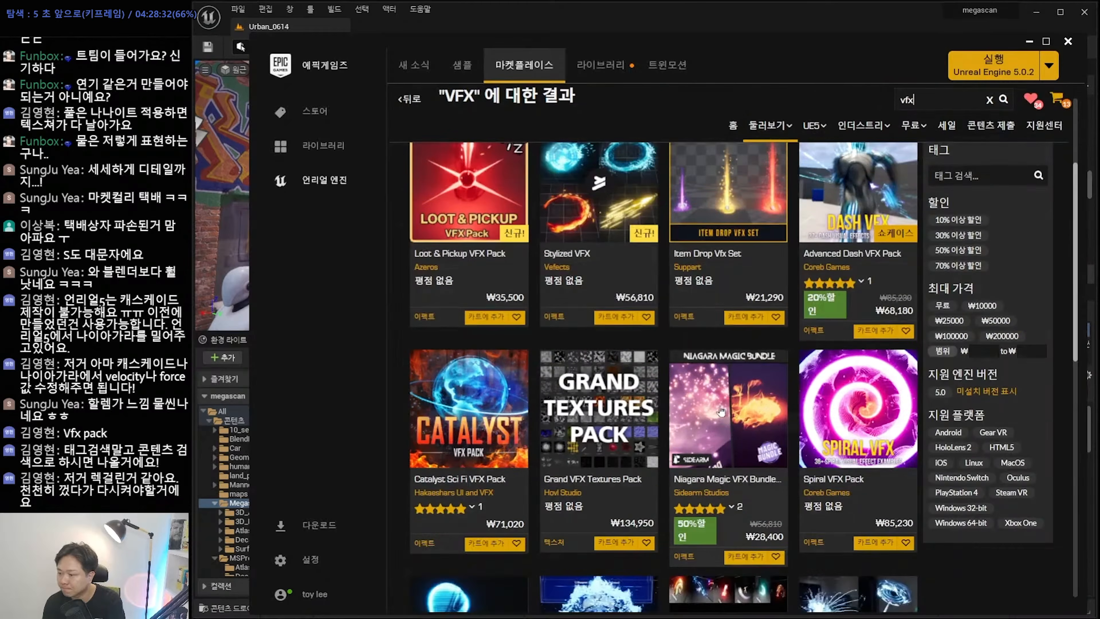
scroll(881, 451, "down", 4)
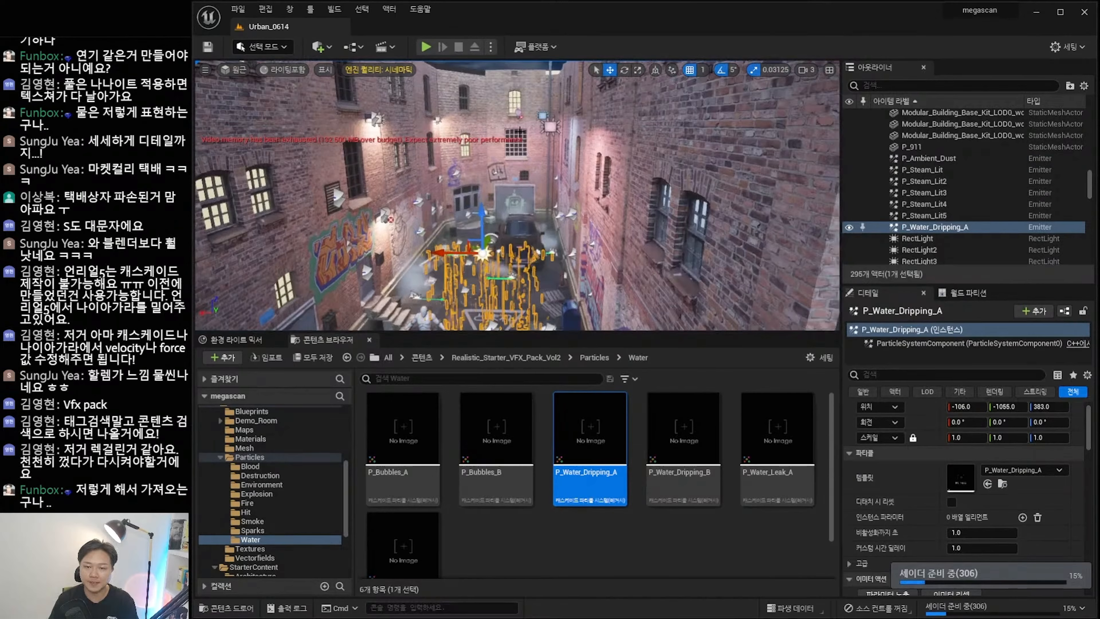
Move the P_Water_Dripping_A emitter down the alley and up to the top of the back wall, at Y 483 and Z 935.
right_click_drag(520, 131, 451, 154)
key("w")
right_click_drag(563, 249, 563, 250)
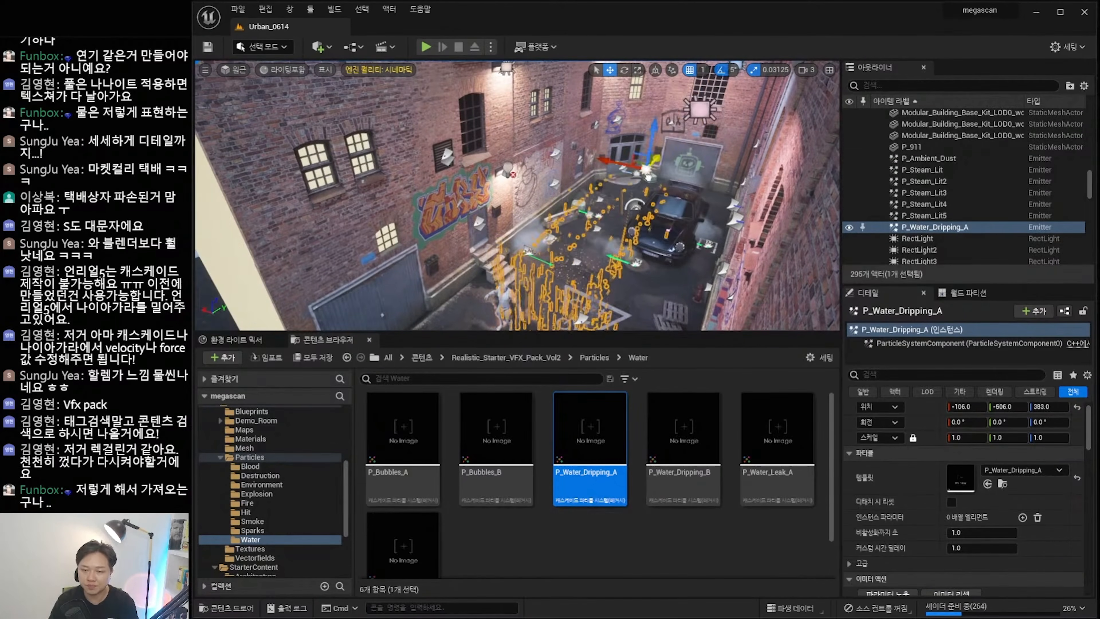
left_click_drag(648, 177, 717, 99)
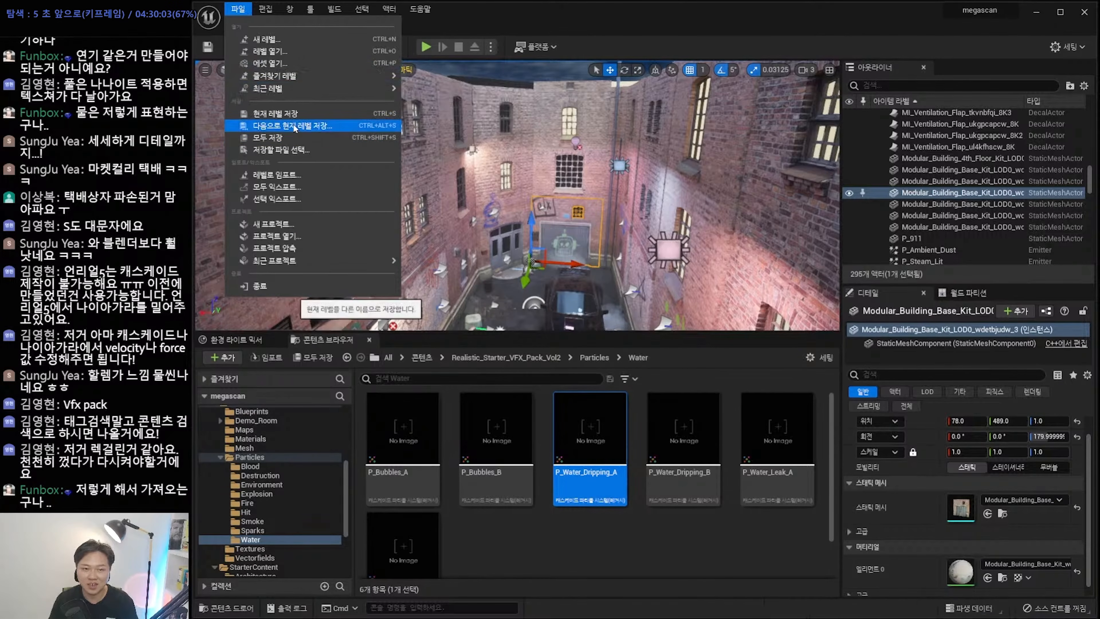
left_click(394, 154)
left_click(394, 153)
right_click_drag(394, 154, 307, 195)
left_click_drag(381, 165, 382, 163)
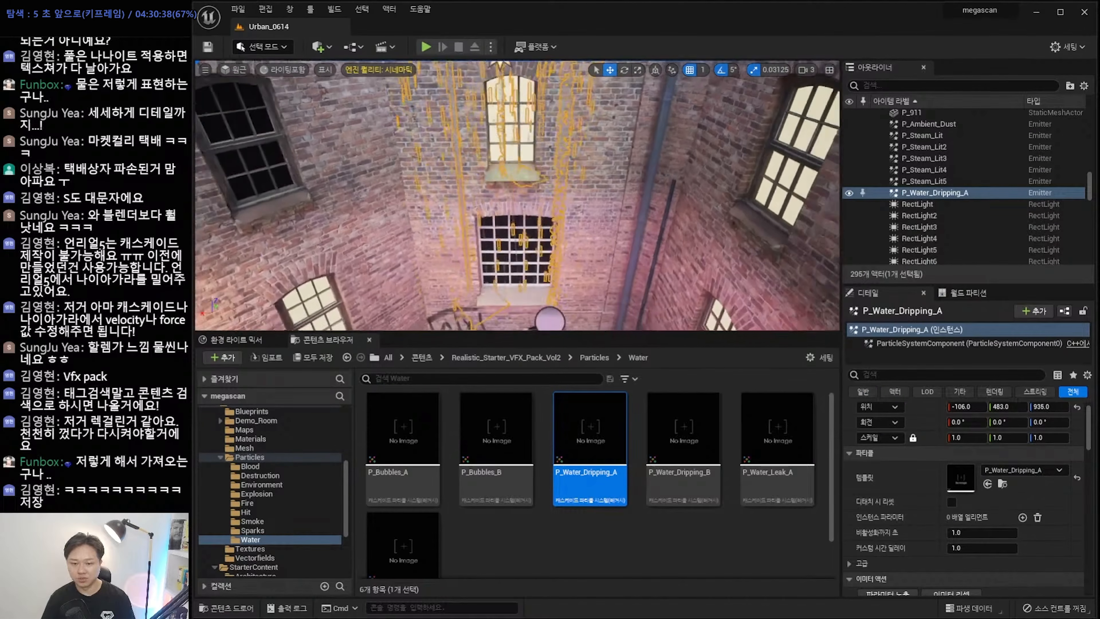
Add the P_Water_Dripping_B emitter from the VFX pack's Water folder to the alley, turned about 90° around Z.
left_click_drag(684, 446, 483, 302)
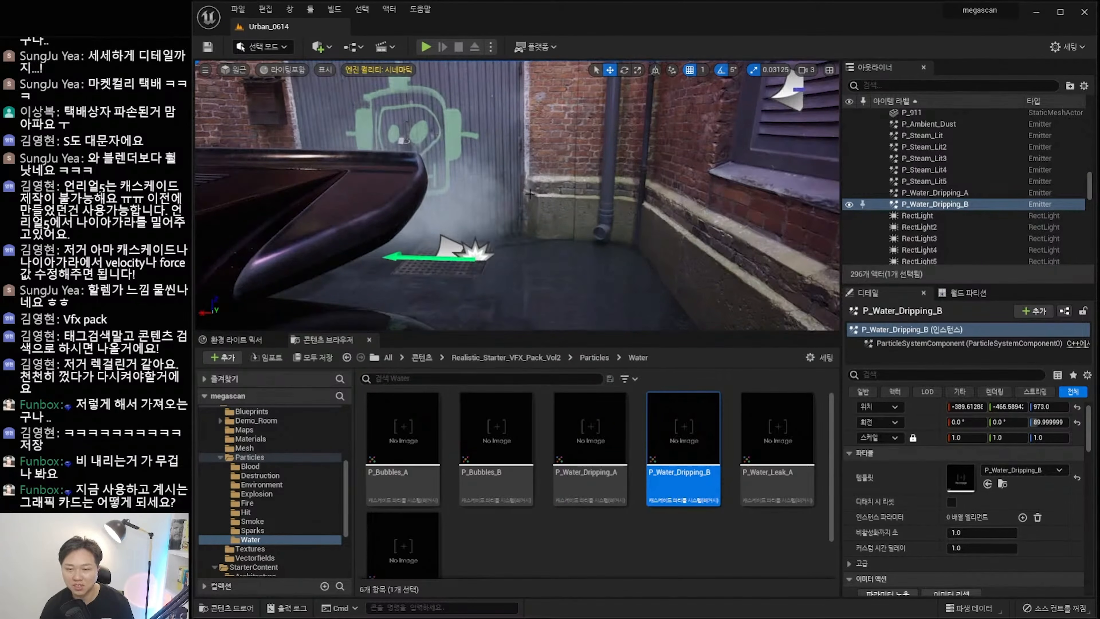
right_click_drag(534, 211, 570, 246)
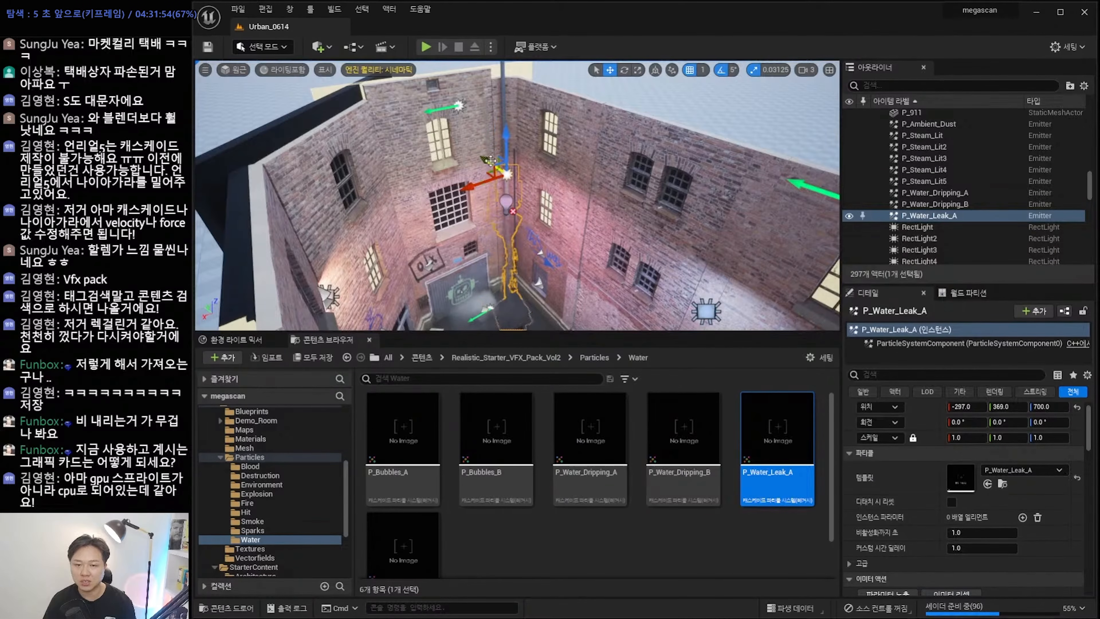
Raise the P_Water_Leak_A emitter beside the back-corner drainpipe to Z 915 and delete the P_Water_Dripping_A emitter.
left_click_drag(496, 136, 488, 97)
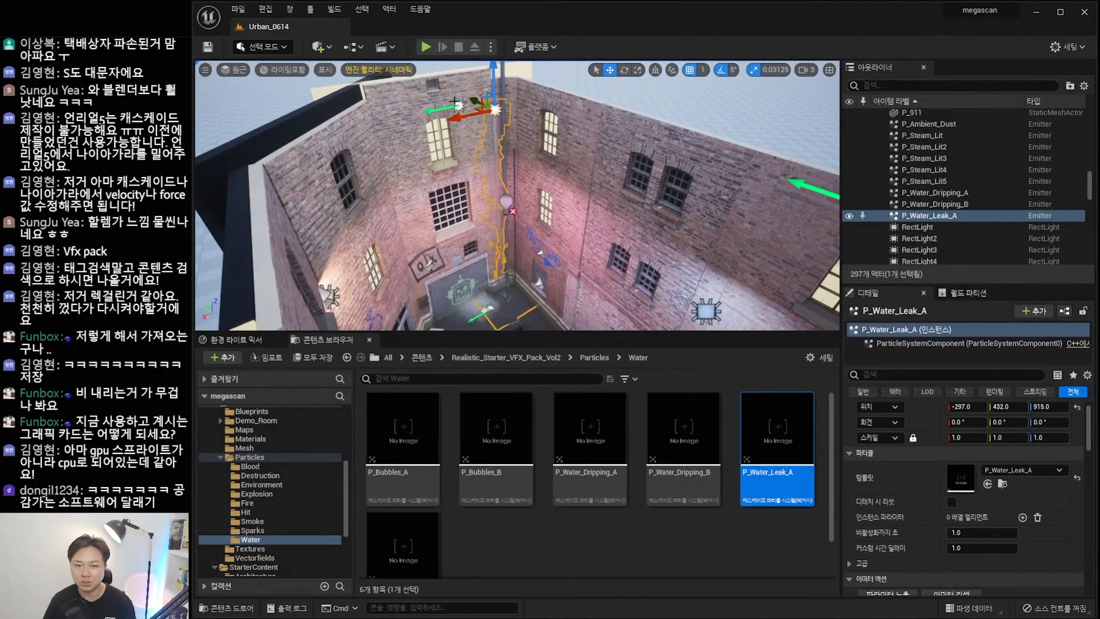
left_click(512, 131)
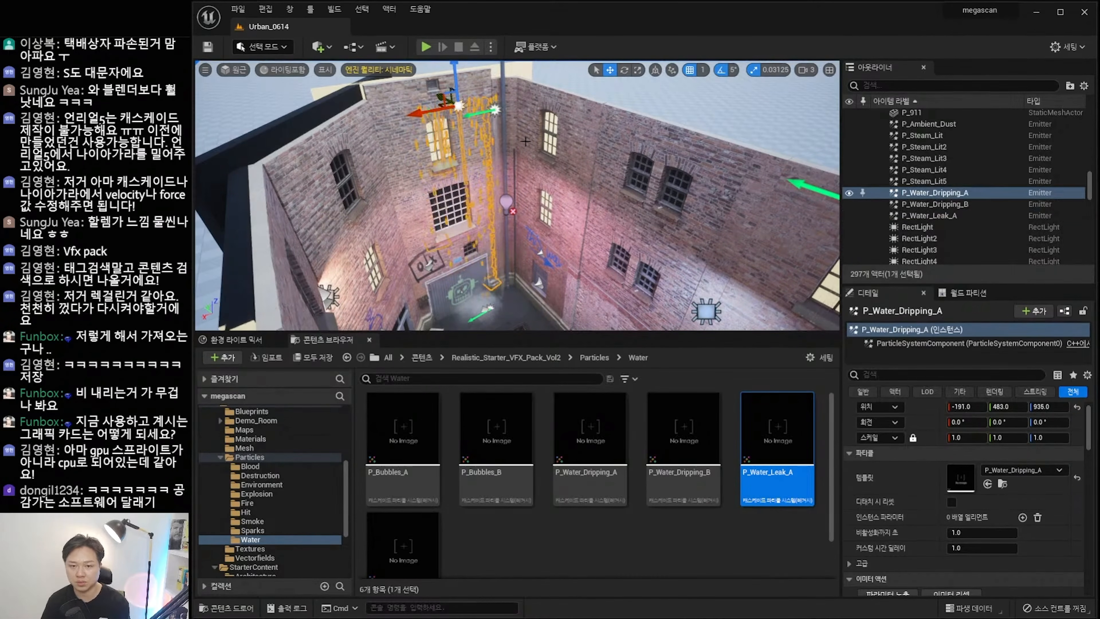
key("Delete")
Scale the P_Water_Leak_A emitter uniformly to 0.6 and place it near the top of the corner drainpipe, at Y 444 and Z 988.
left_click(495, 110)
key("f")
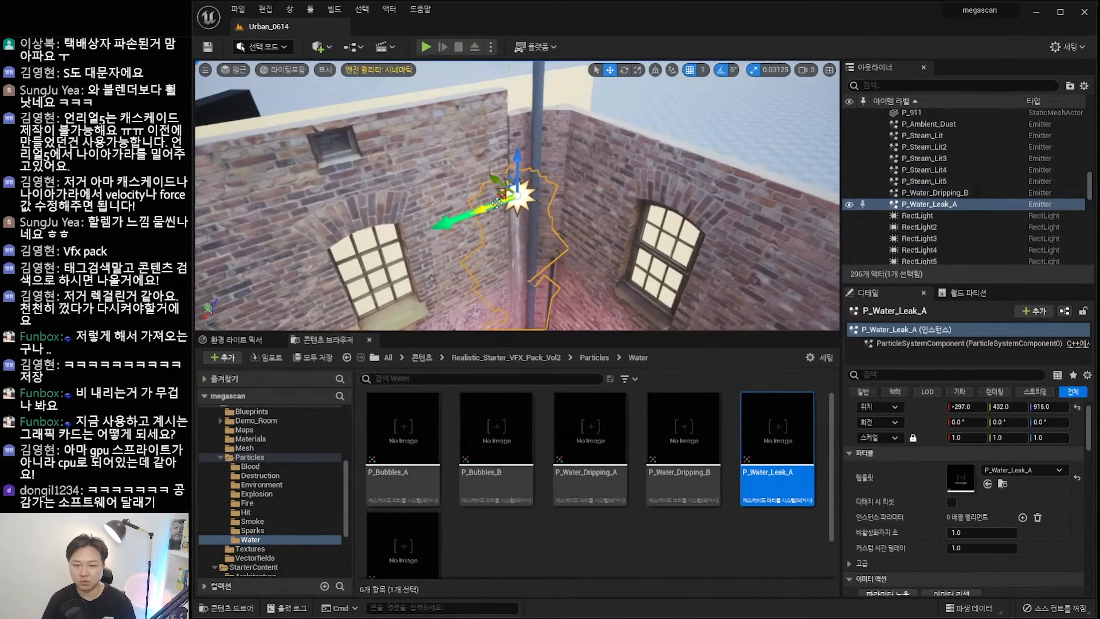
right_click_drag(498, 106, 509, 114)
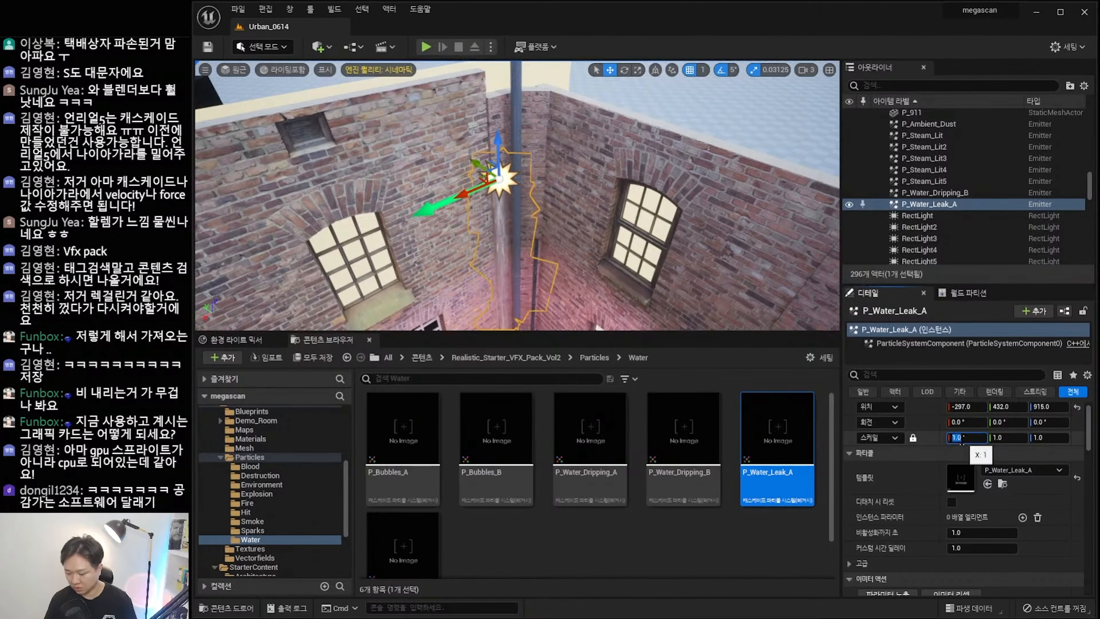
left_click(962, 439)
type(".6")
key("Return")
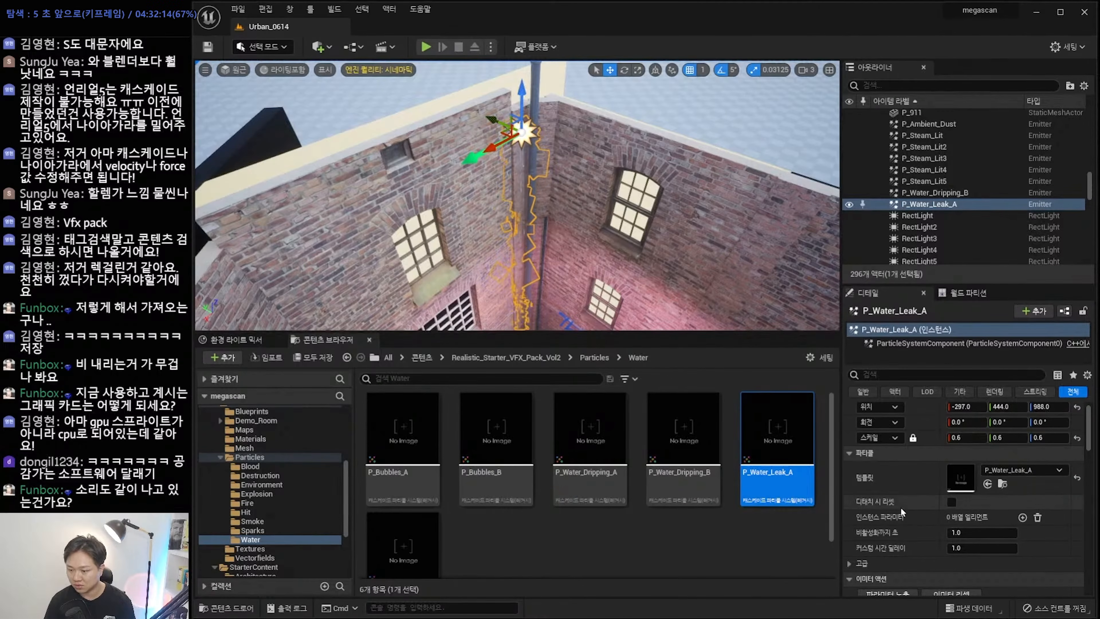
scroll(901, 507, "down", 4)
scroll(893, 532, "down", 6)
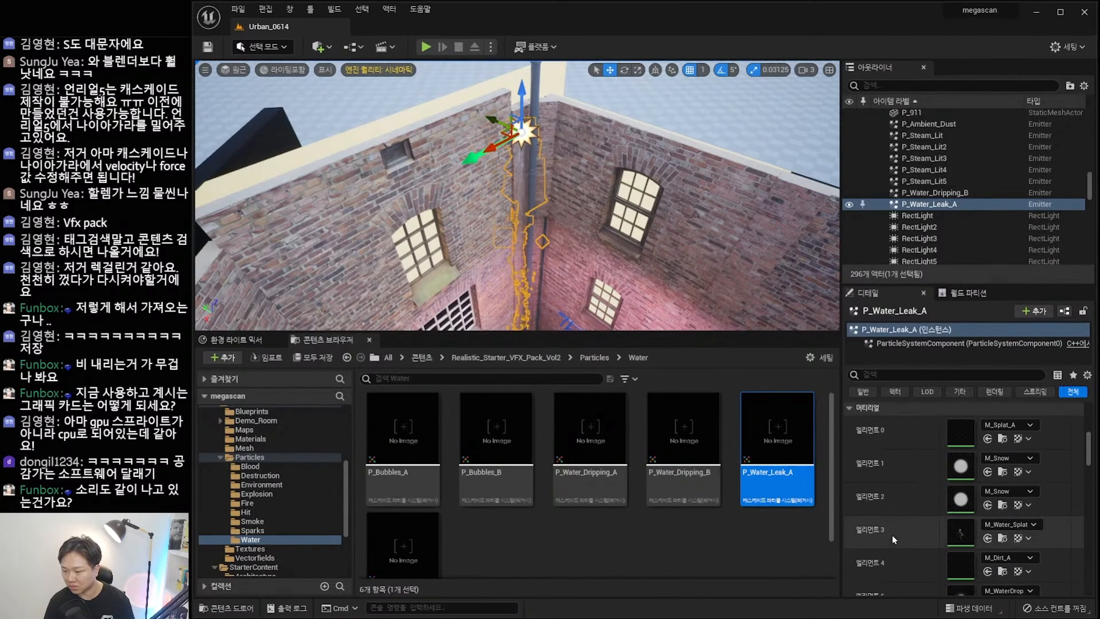
scroll(890, 548, "down", 2)
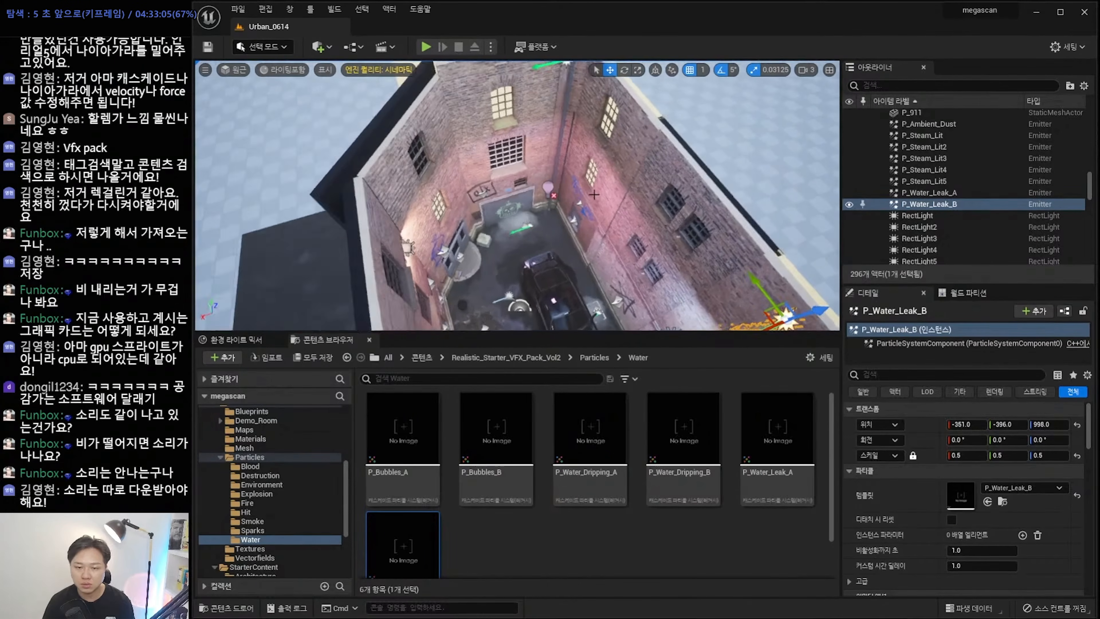
right_click_drag(608, 222, 601, 223)
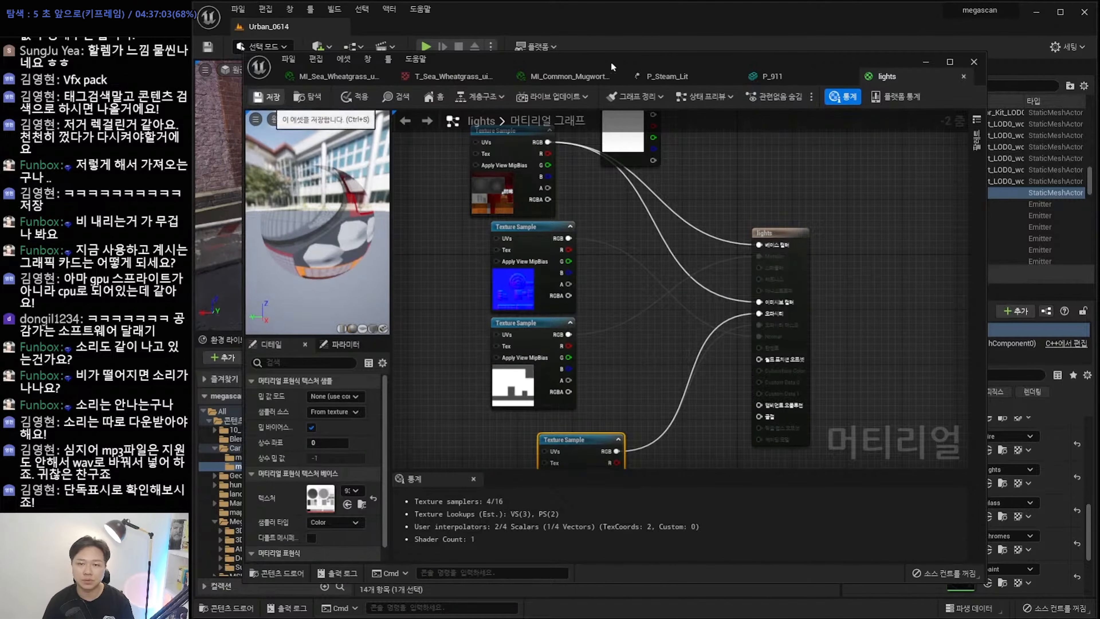
Save the car's lights material and connect the lights texture sample's RGB output to the Emissive Color input.
key("ctrl+s")
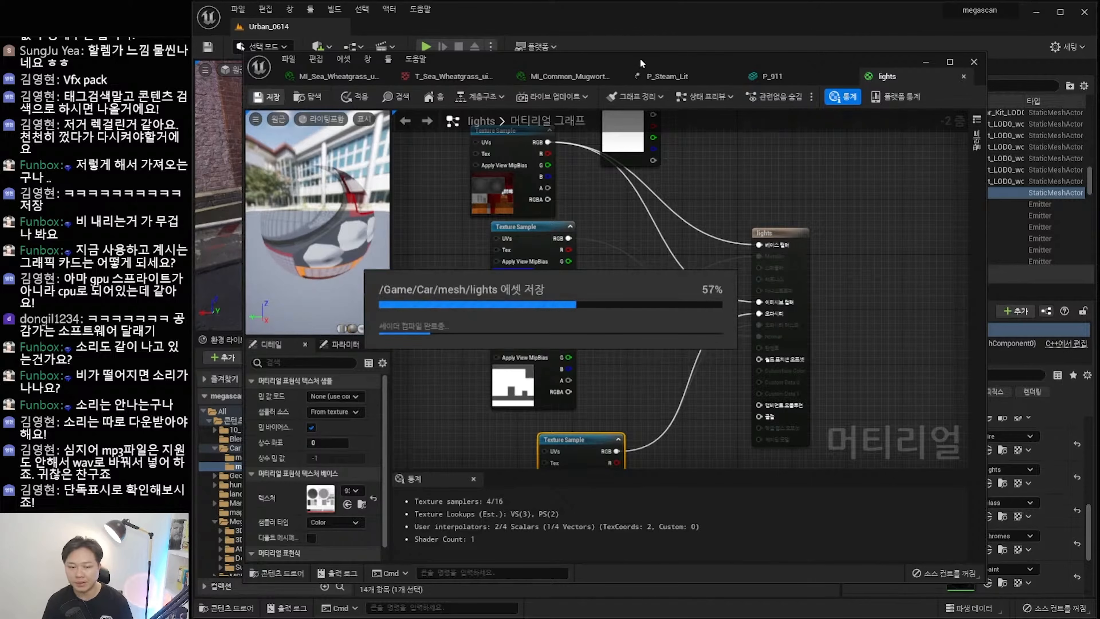
left_click(774, 76)
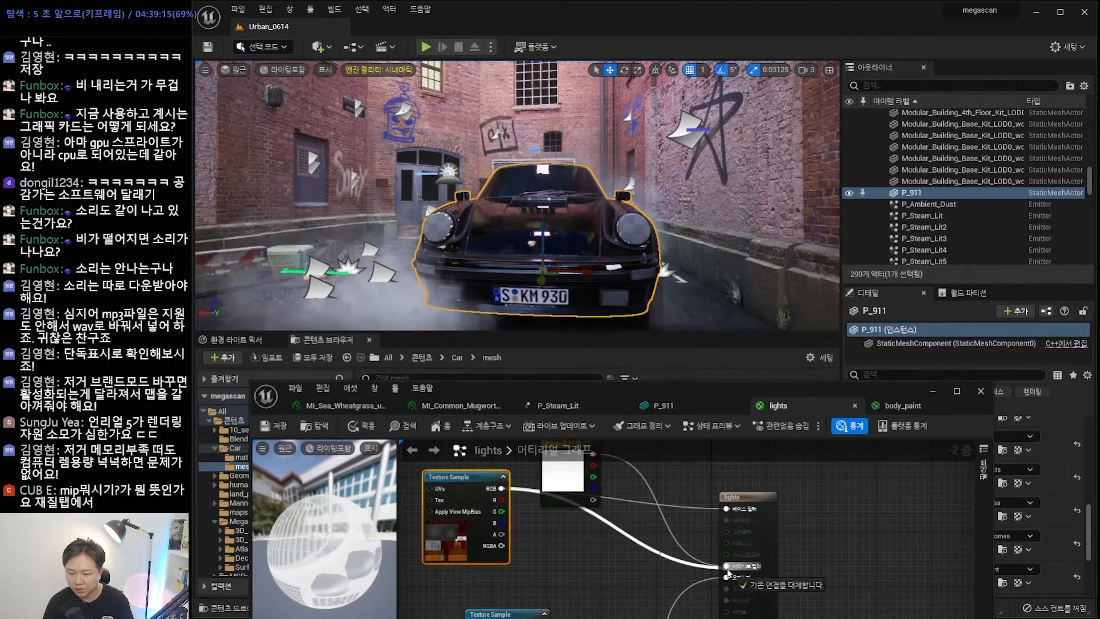
left_click_drag(729, 573, 728, 576)
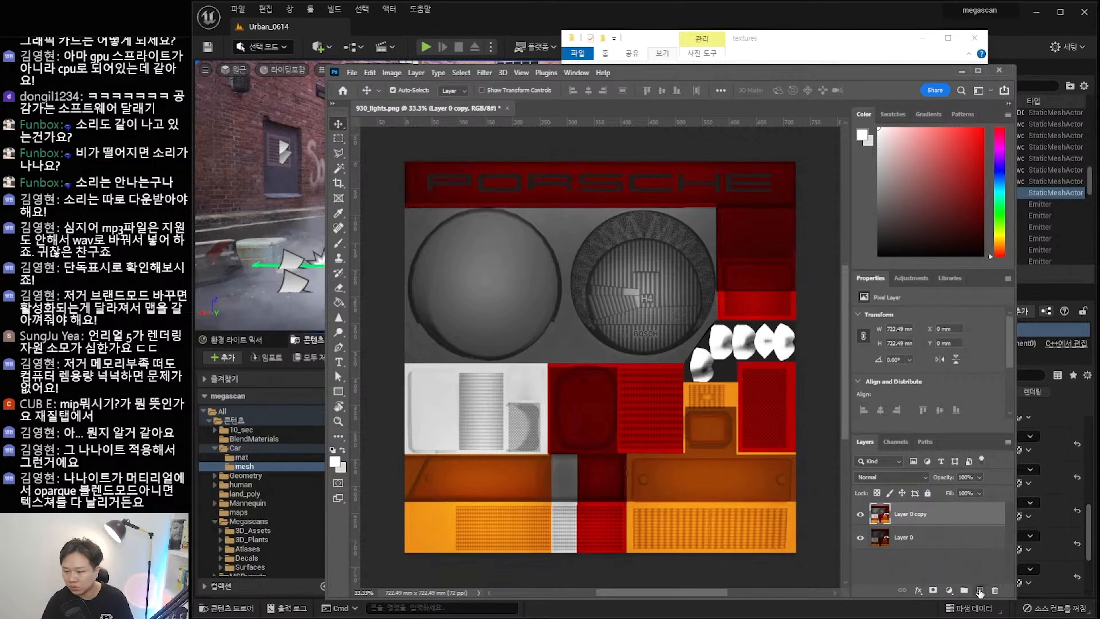
In Photoshop, fill the smooth headlight circle of 930_lights.png with white on a new layer, using an elliptical selection.
left_click(338, 139)
left_click(389, 149)
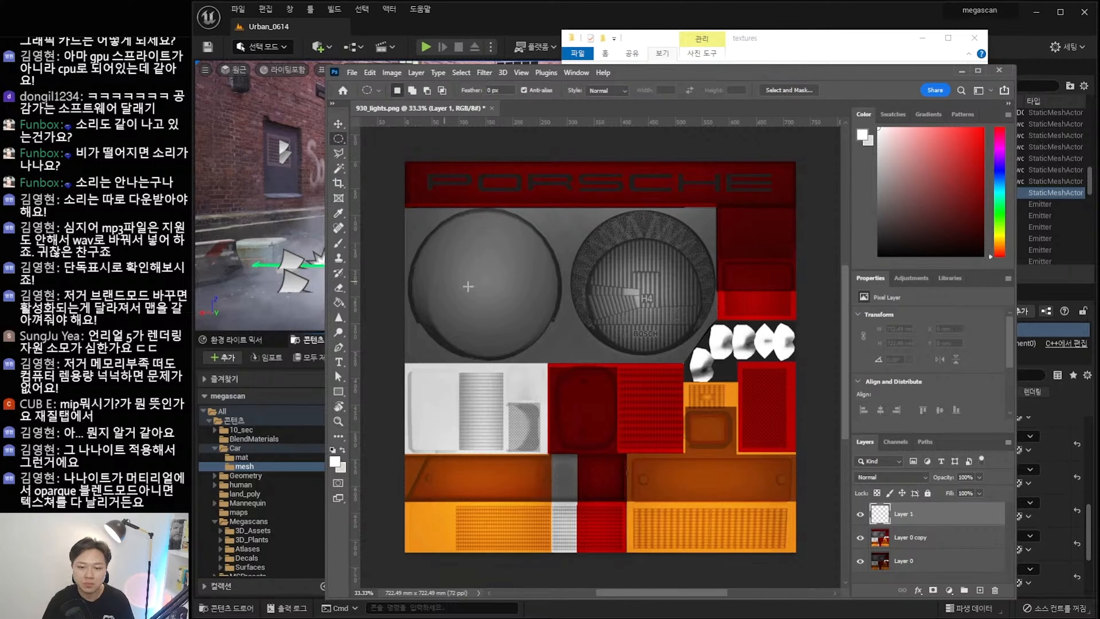
left_click(339, 303)
left_click(398, 73)
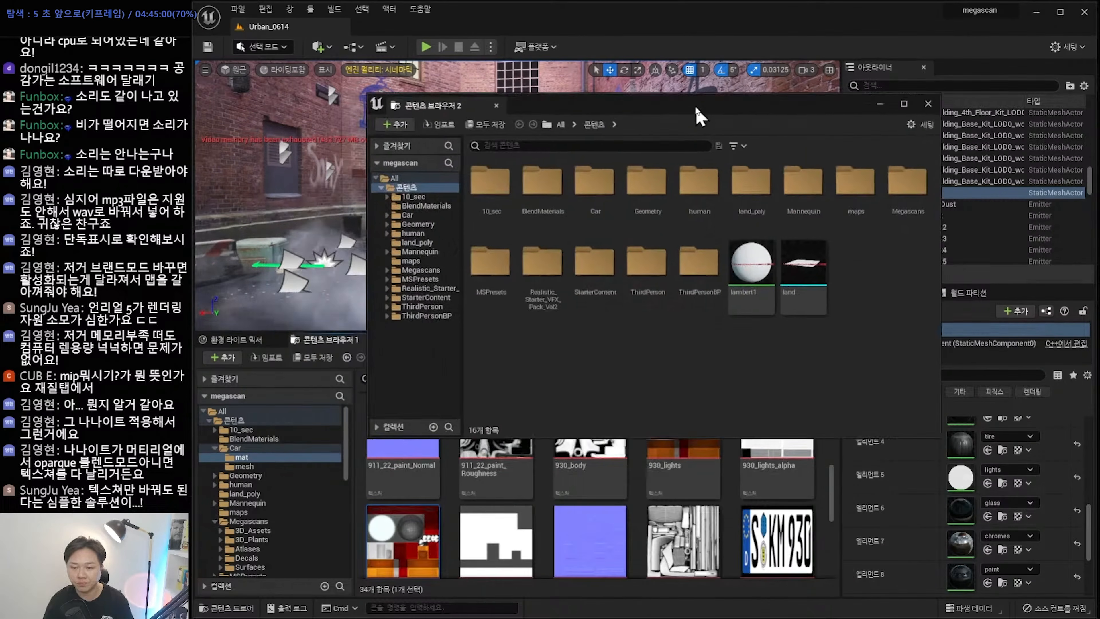
Arrange the lights material graph in Unreal Engine with the 930_lights_em texture sample above the darker base lights sample.
left_click_drag(792, 233, 940, 455)
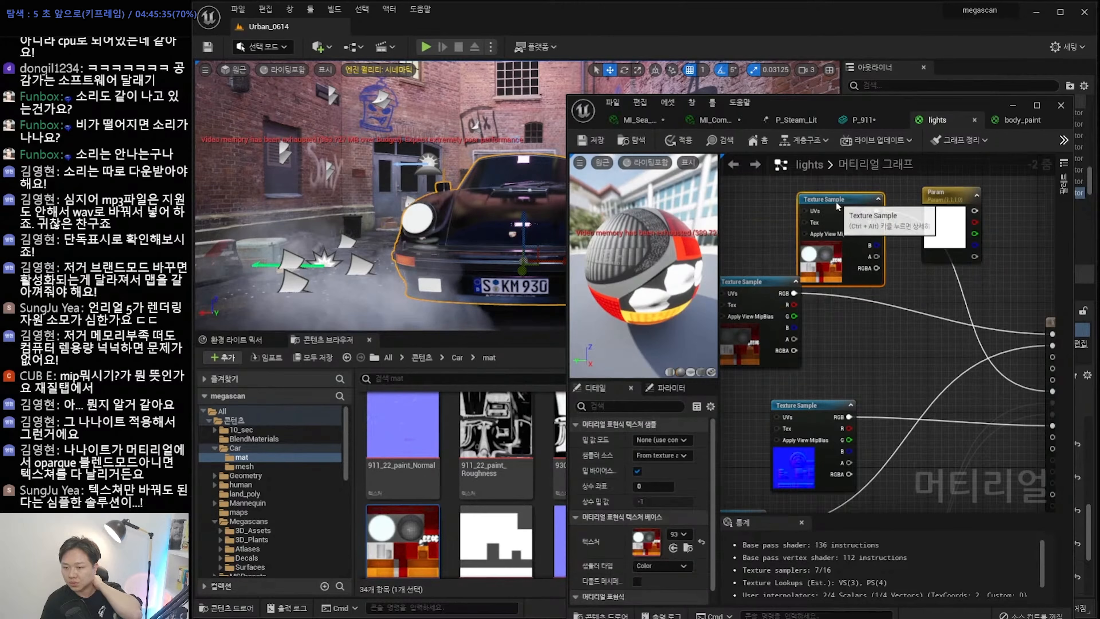
left_click_drag(835, 201, 829, 201)
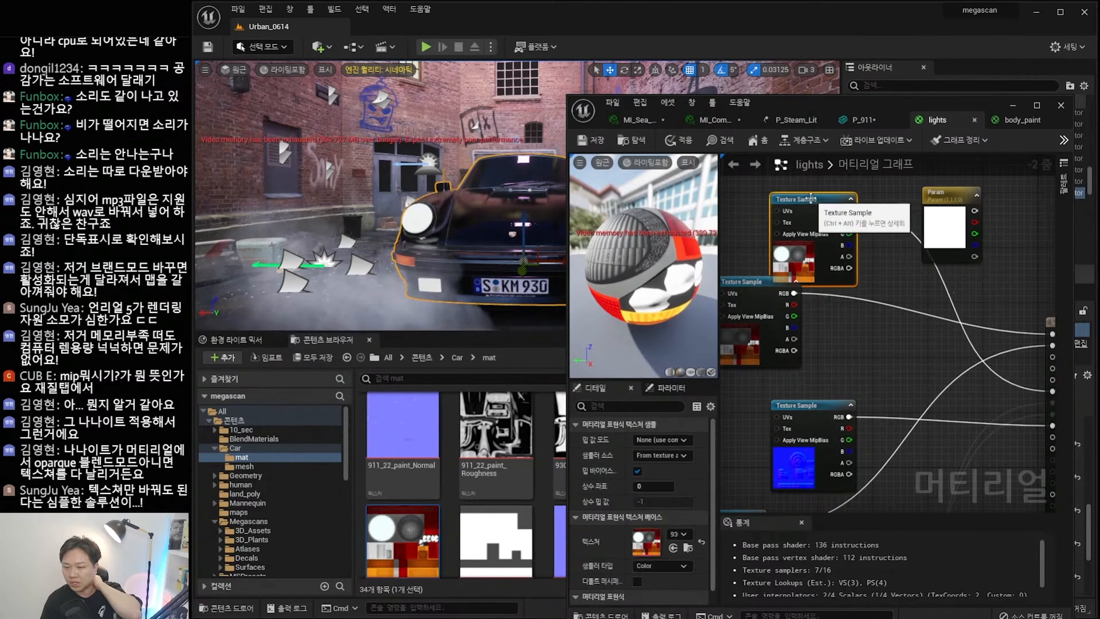
left_click_drag(755, 283, 742, 311)
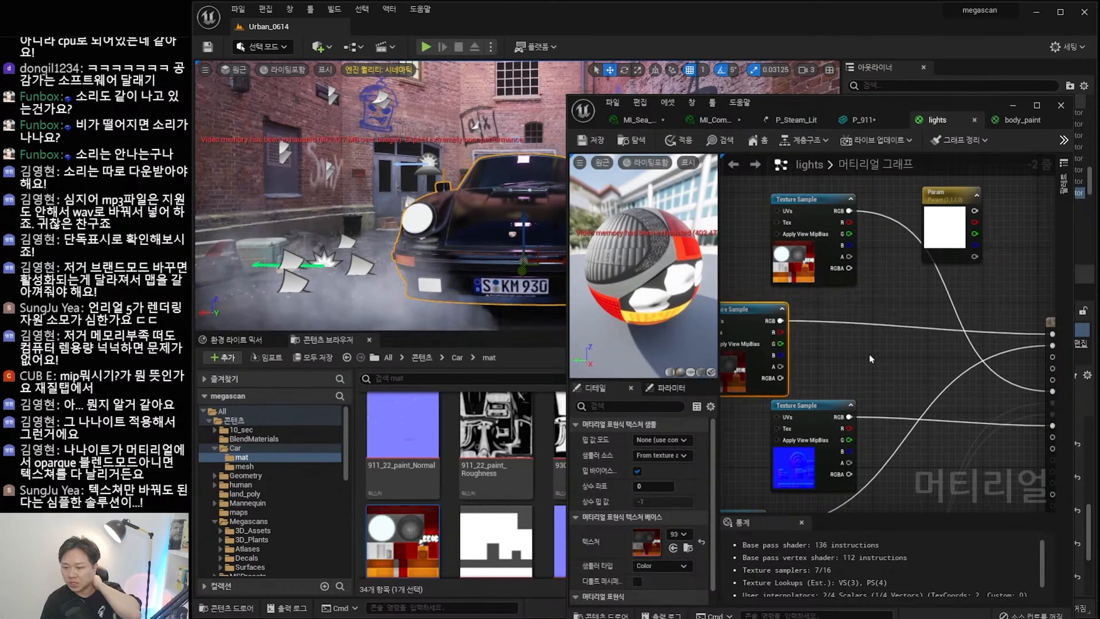
right_click_drag(869, 354, 835, 365)
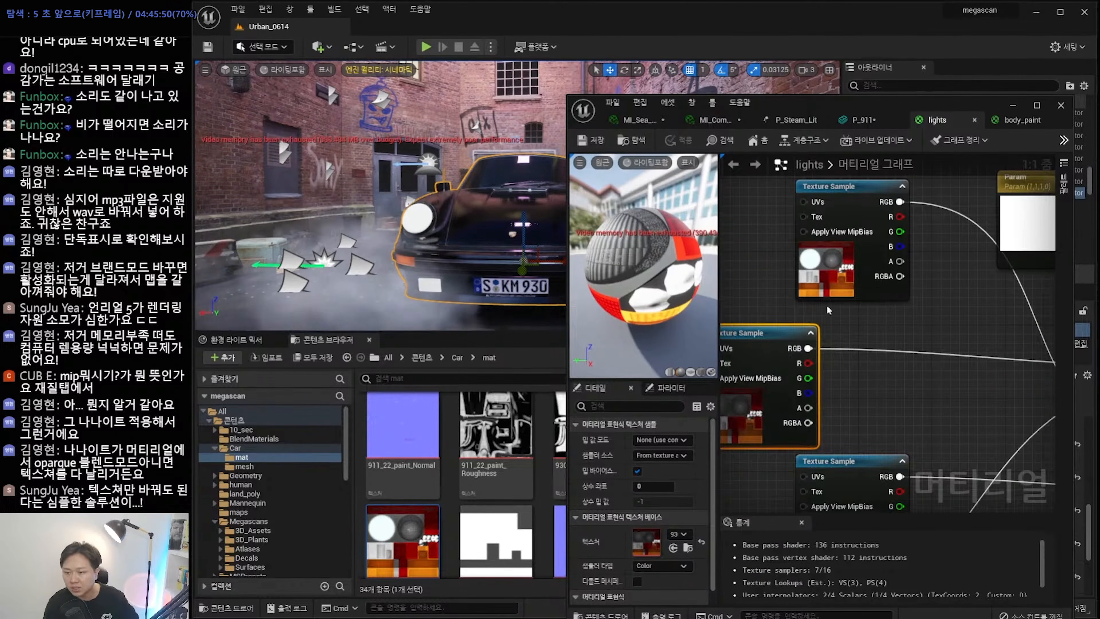
left_click_drag(838, 233, 930, 333, "ctrl")
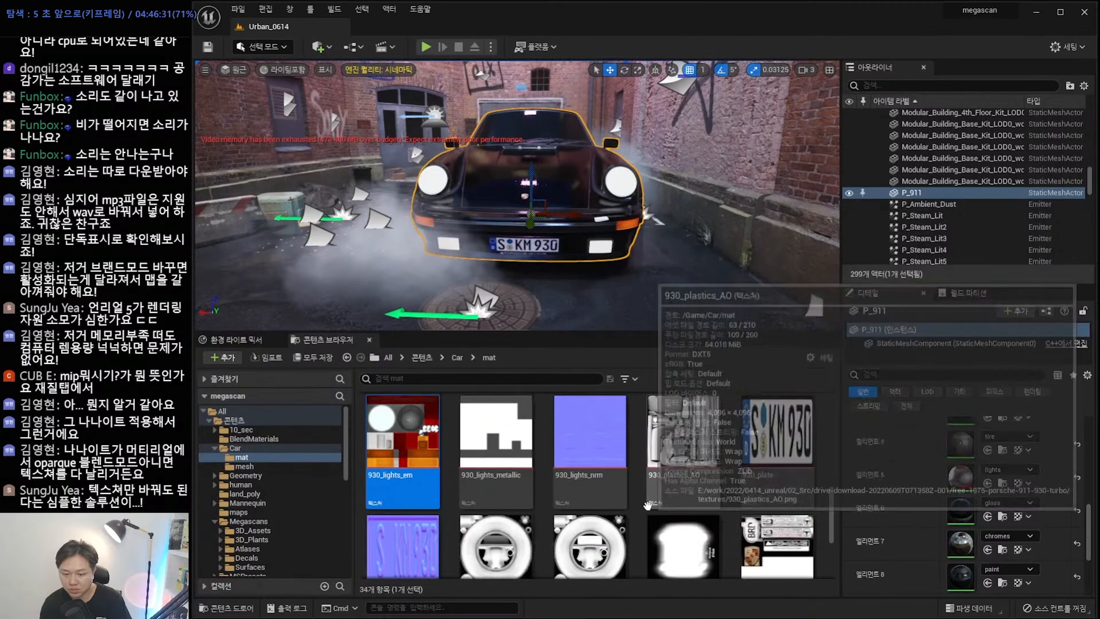
Go back from the mat folder to the parent Car folder in the content browser.
scroll(688, 479, "up", 2)
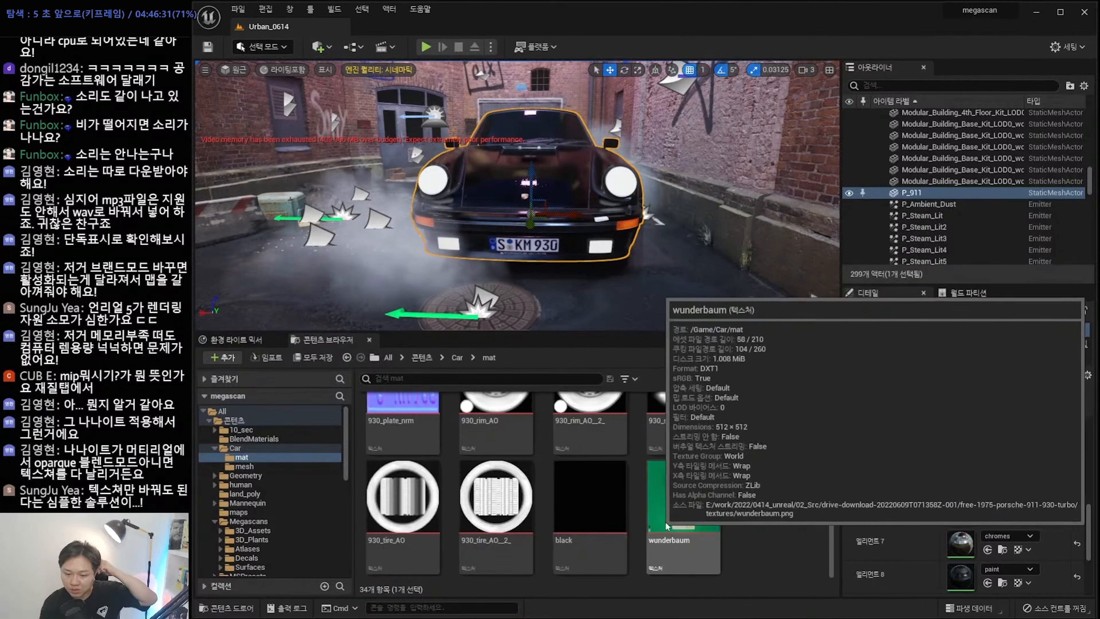
scroll(688, 479, "up", 1)
left_click(457, 357)
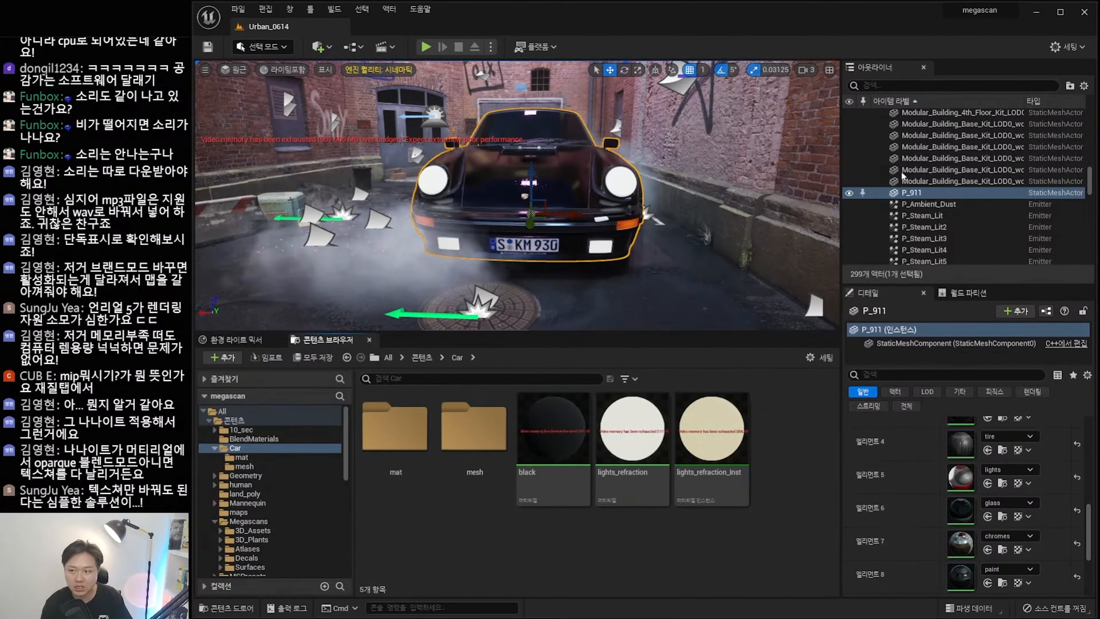
Add a spot light of about 69.5 cd, place it at the Porsche's front headlight and aim it forward.
left_click(321, 46)
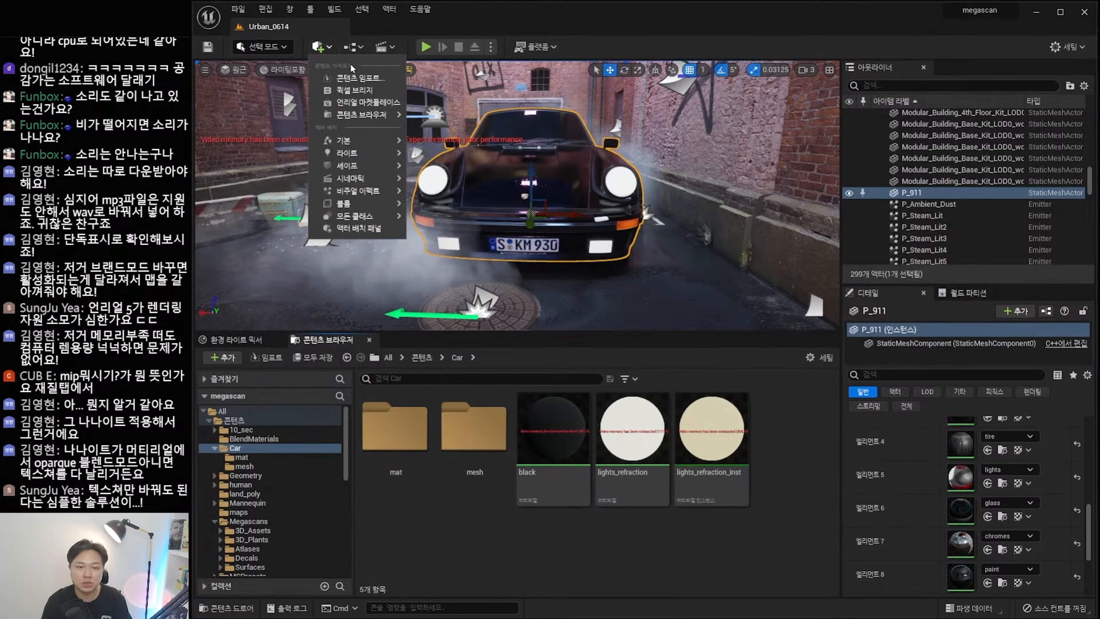
mouse_move(361, 153)
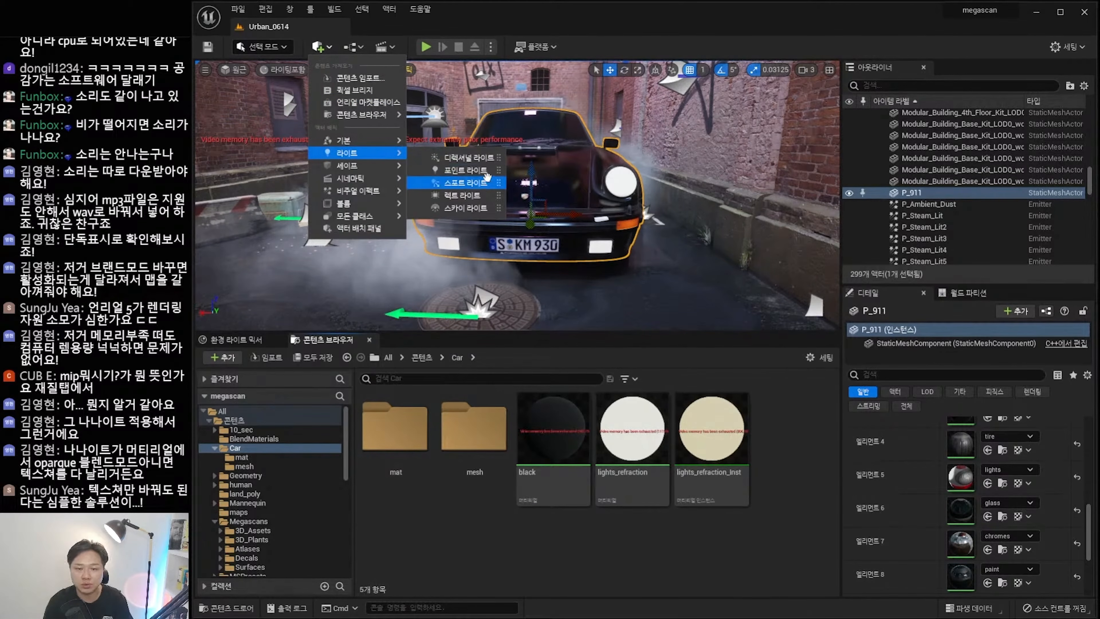
left_click(482, 184)
mouse_move(481, 186)
right_mouse_down()
mouse_move(528, 208)
mouse_move(480, 191)
right_mouse_up()
key("s")
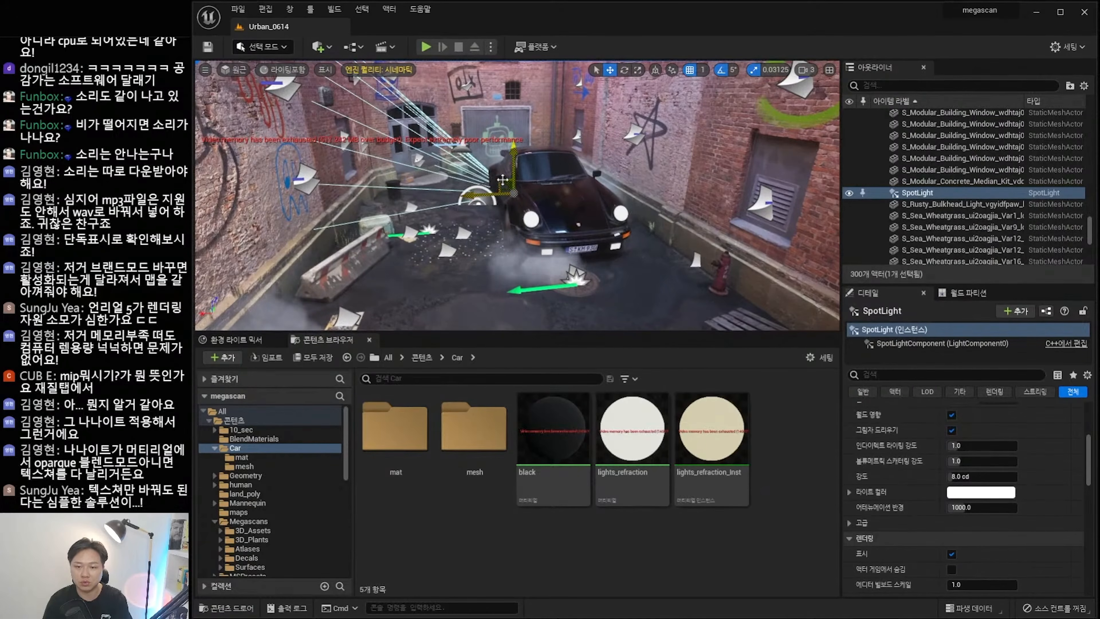
left_click_drag(502, 178, 557, 183)
key("e")
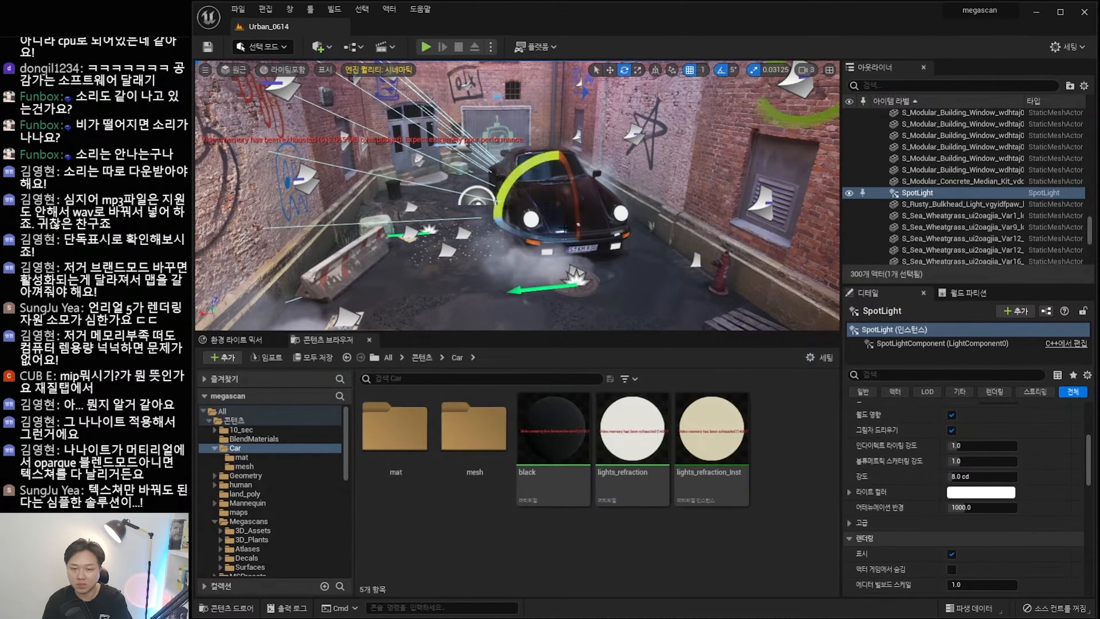
left_click_drag(470, 224, 599, 257)
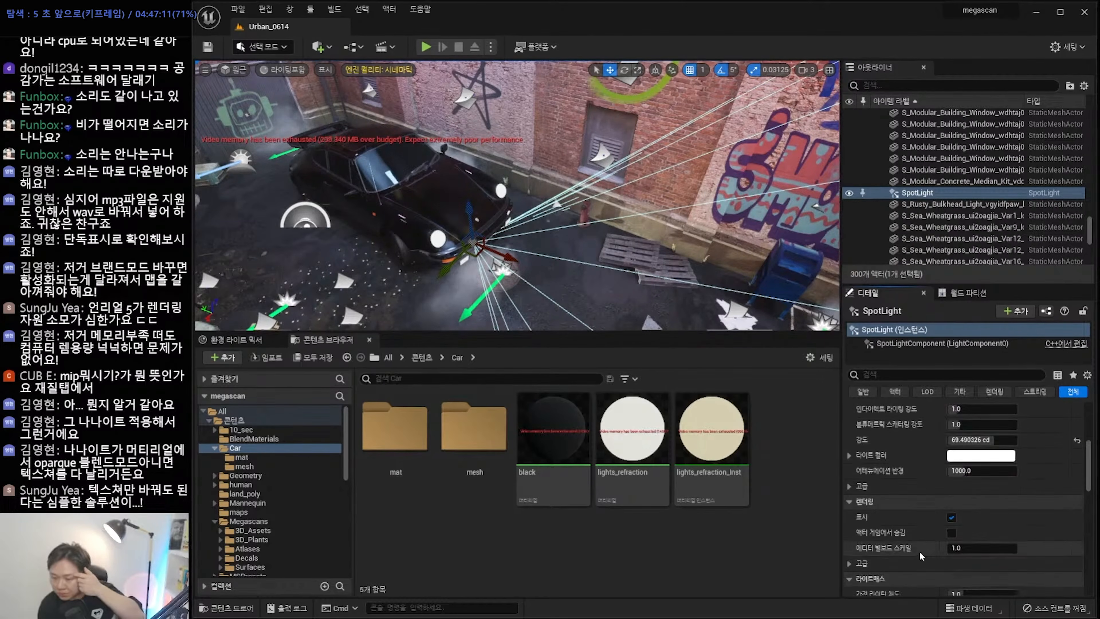
Set the spot light's outer cone angle to about 20 degrees and raise the light to headlight height.
scroll(909, 498, "down", 1)
left_click(850, 435)
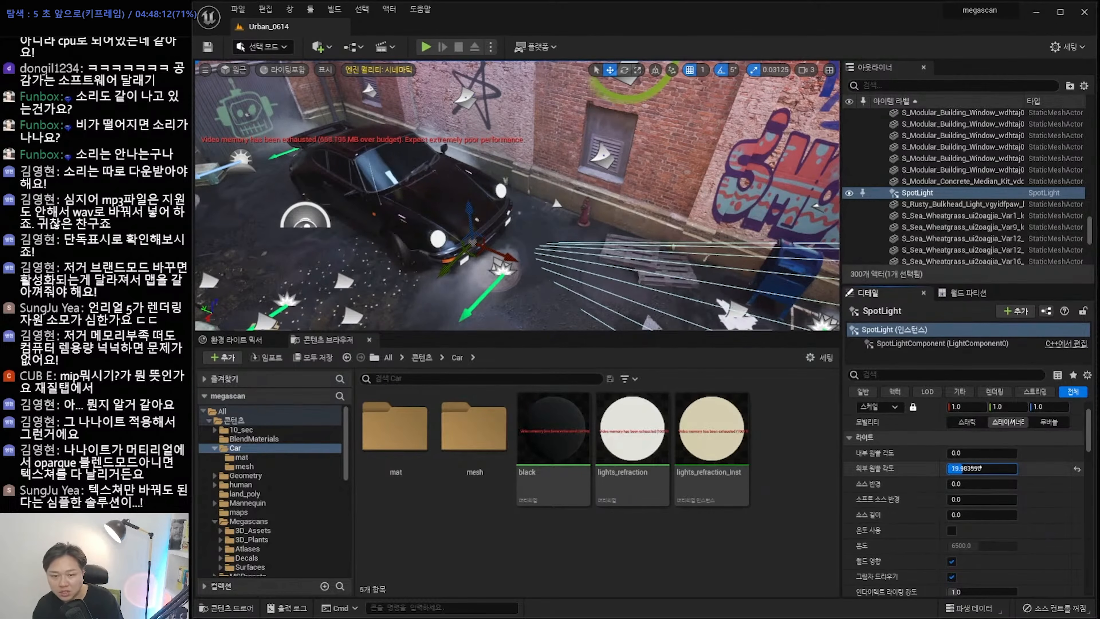
left_click_drag(472, 225, 480, 211)
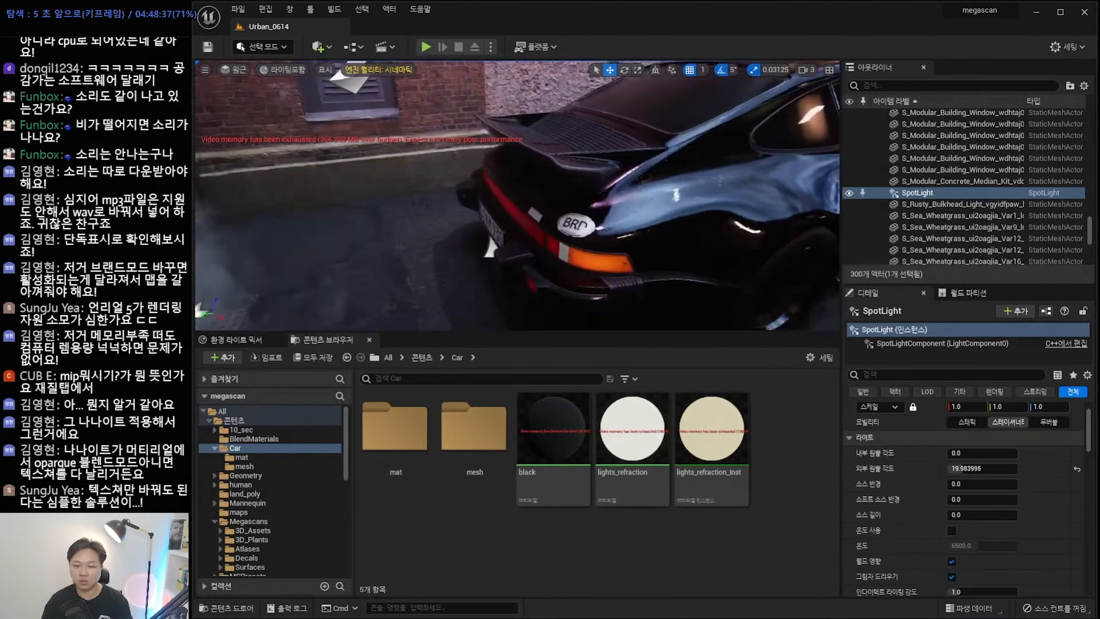
mouse_move(664, 233)
right_mouse_down()
mouse_move(698, 242)
mouse_move(662, 246)
right_mouse_up()
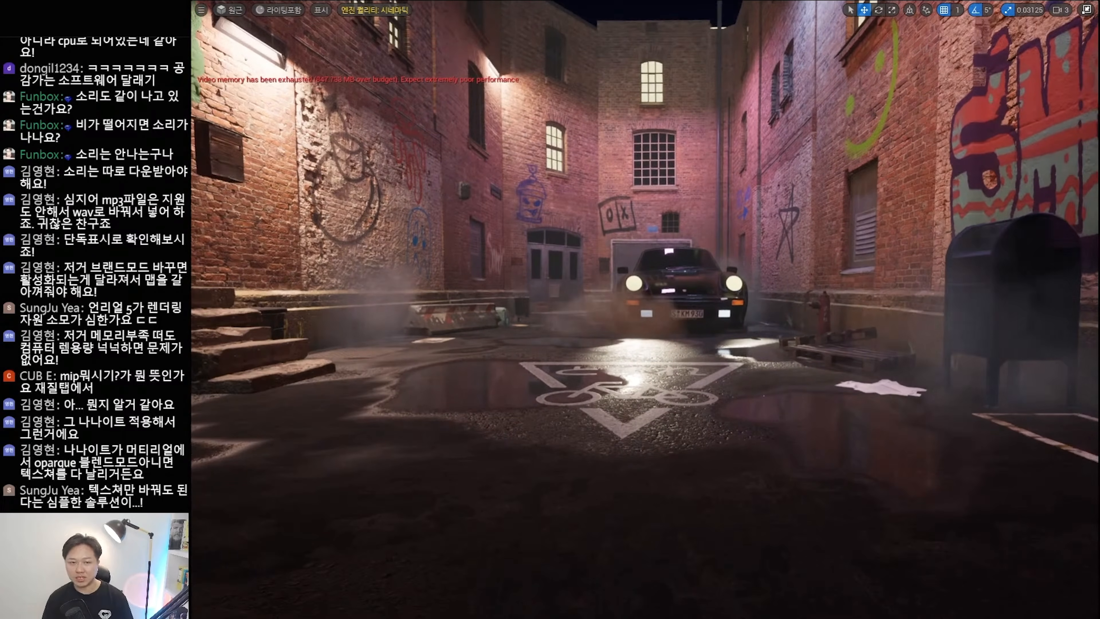
Turn off game view and immersive mode for the viewport.
left_click(201, 9)
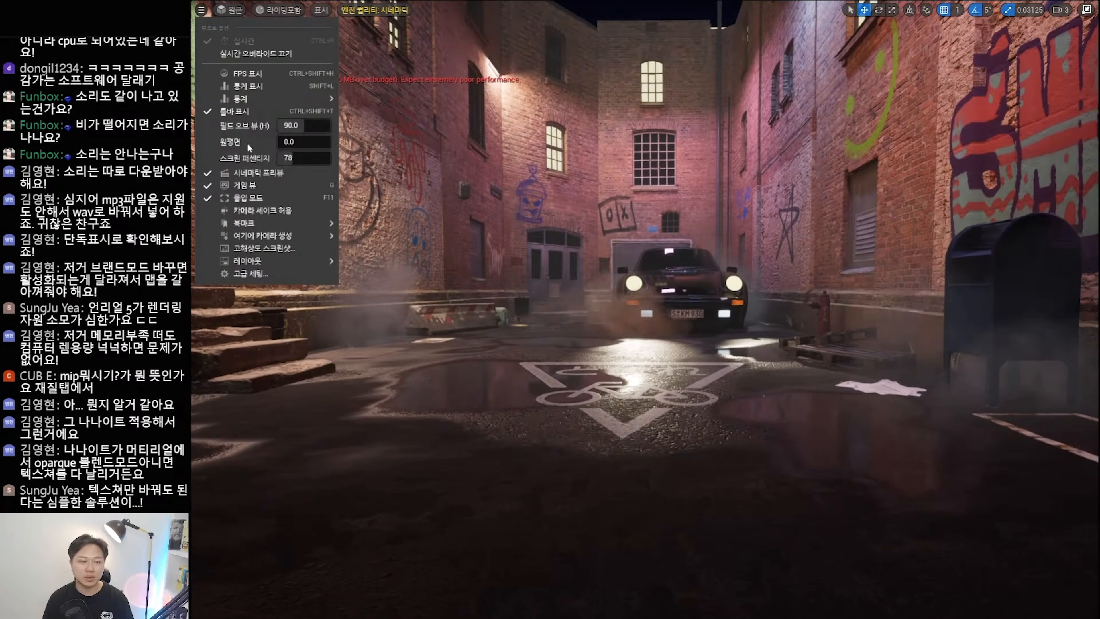
left_click(251, 185)
left_click(201, 10)
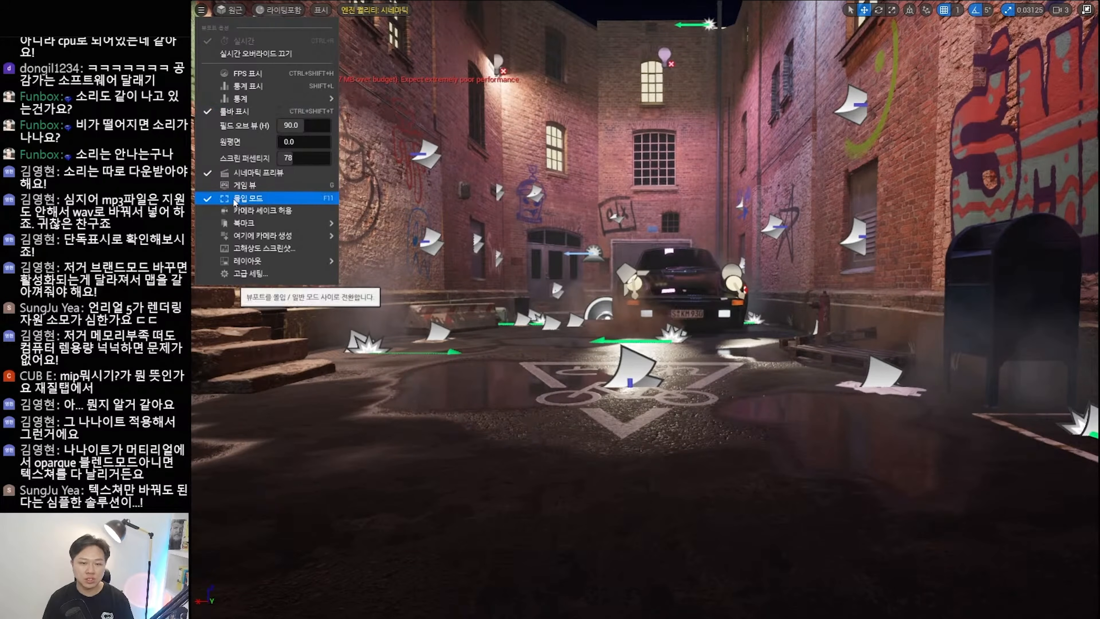
left_click(234, 198)
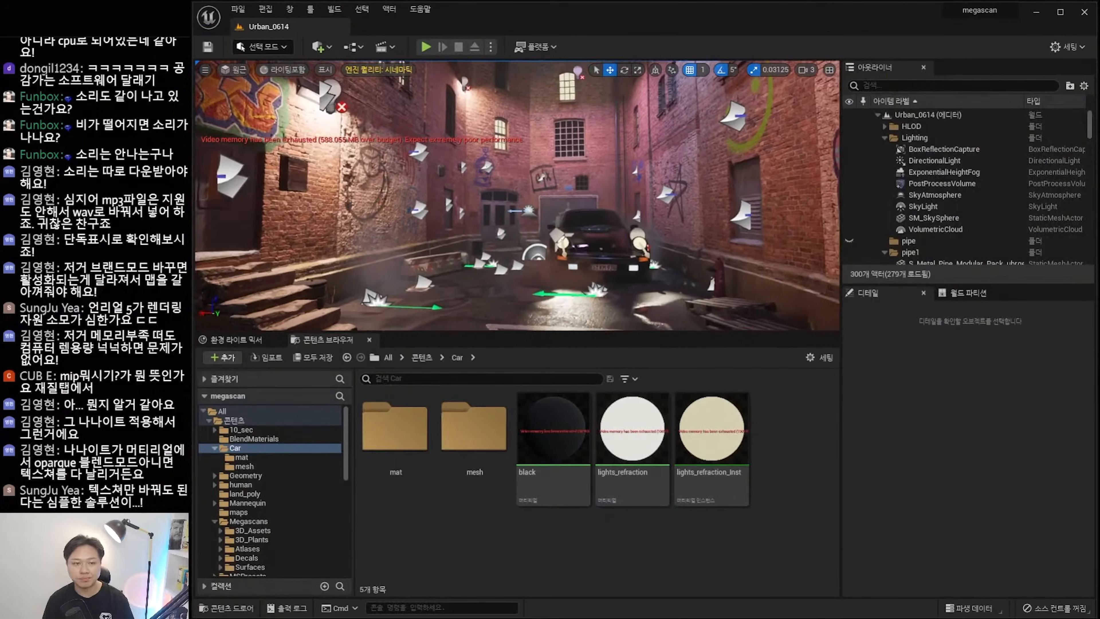
Add a Cine Camera Actor looking down the alley toward the Porsche.
right_click_drag(347, 84, 347, 84)
key("w")
left_click(326, 47)
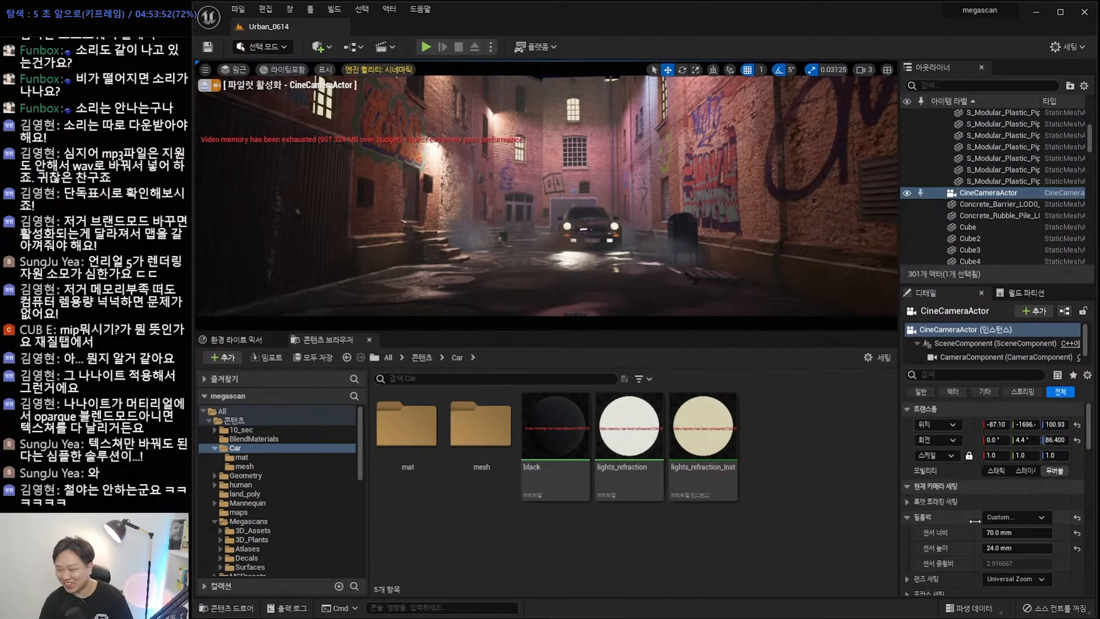
Set the cine camera's vignette intensity to 0.464 and its white balance temperature to 4200.
scroll(939, 521, "down", 2)
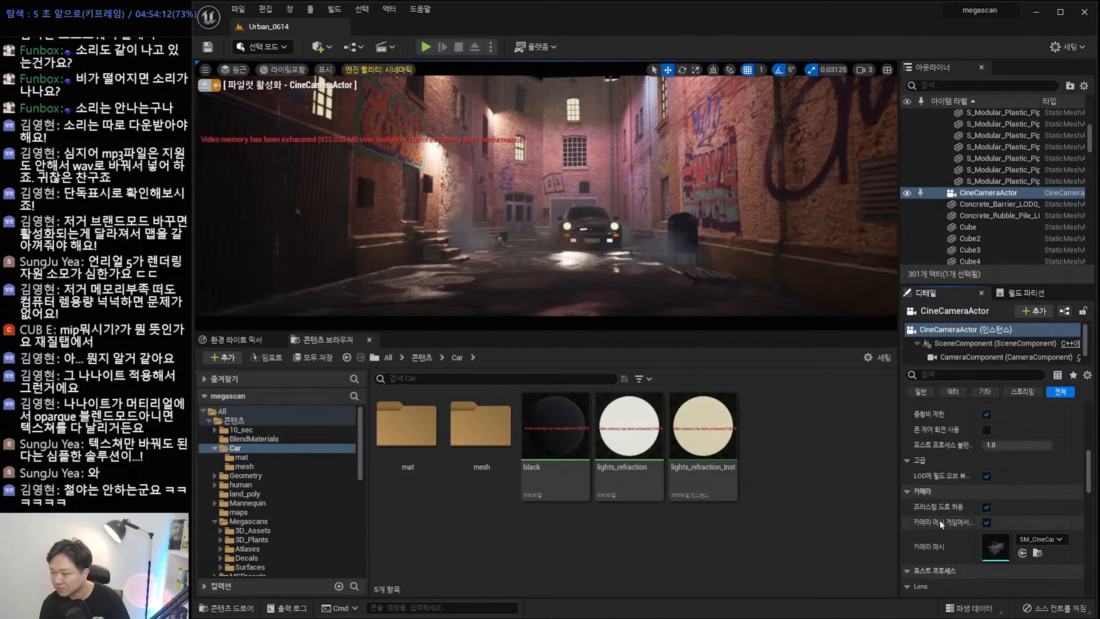
scroll(941, 541, "down", 10)
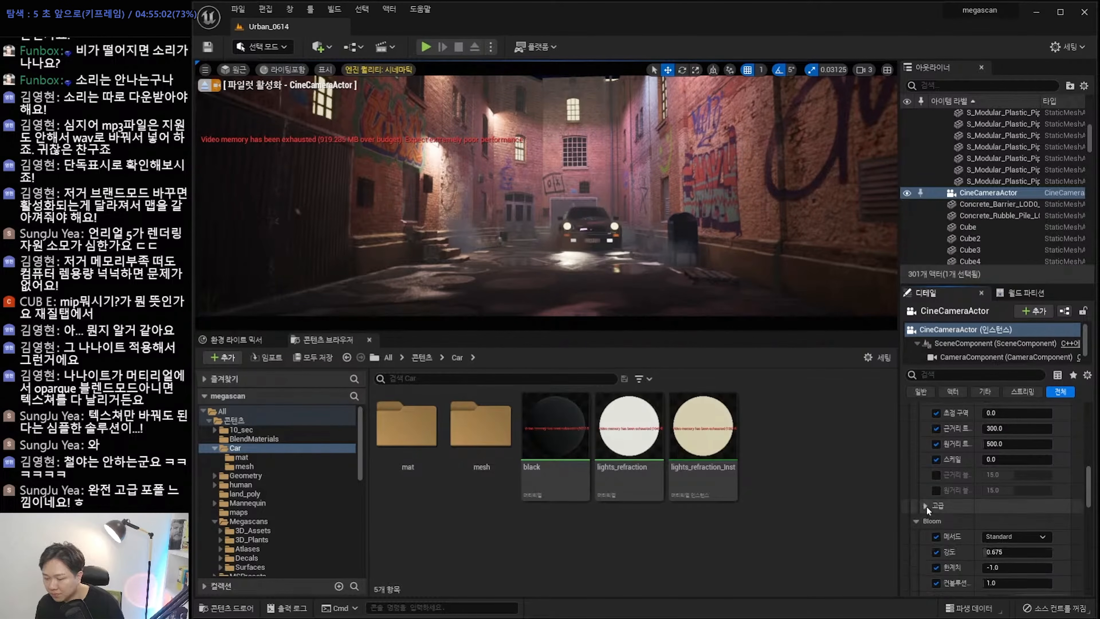
scroll(953, 544, "down", 2)
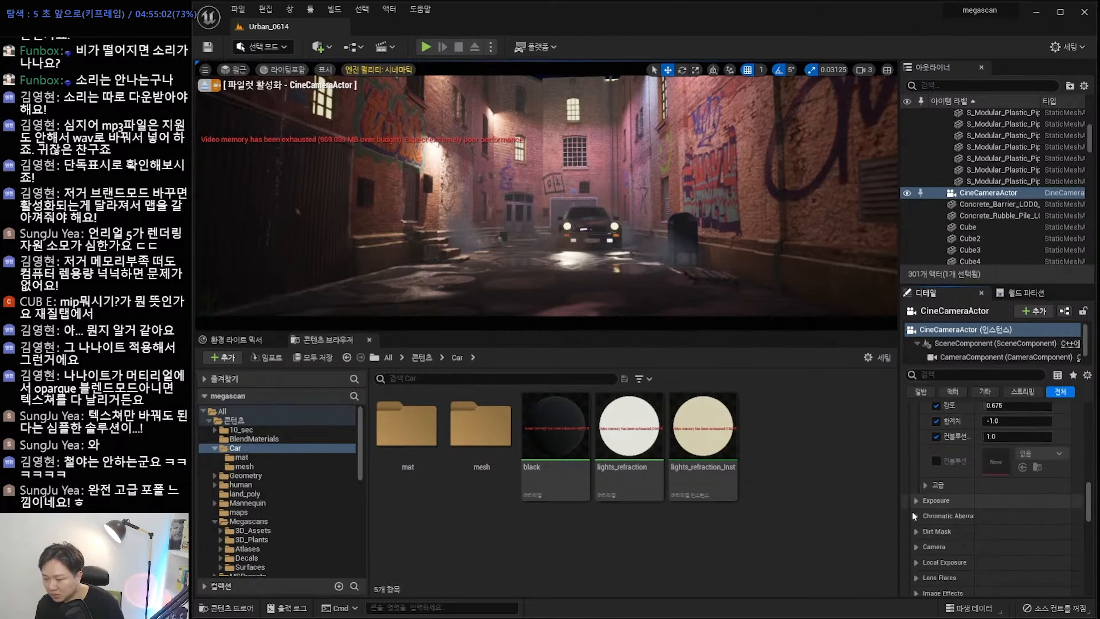
scroll(956, 558, "down", 1)
left_click(955, 558)
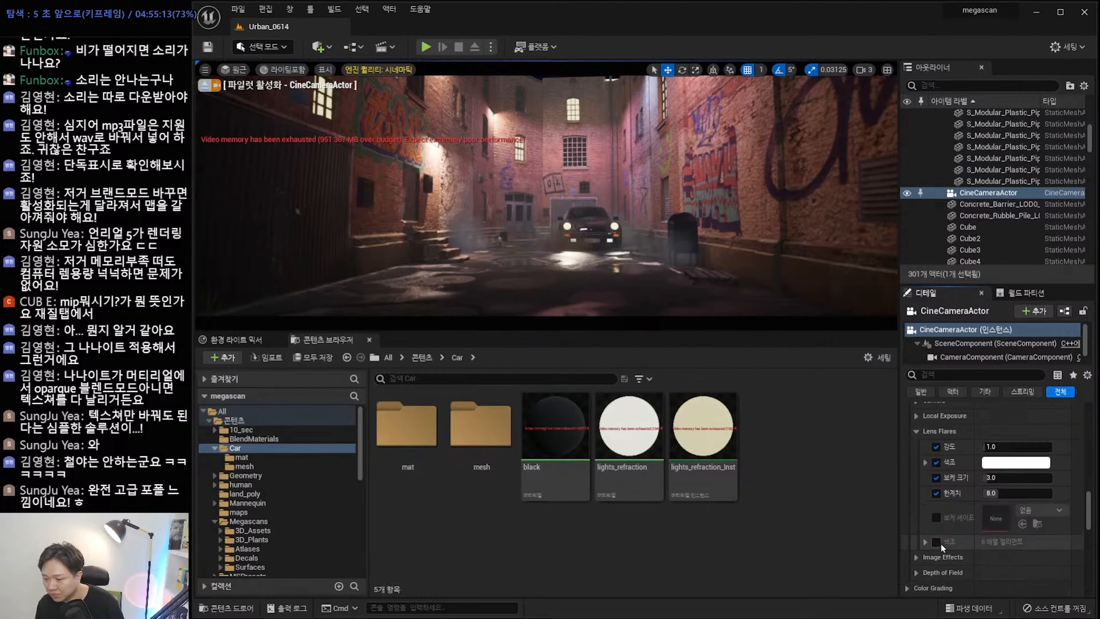
scroll(941, 543, "down", 8)
scroll(940, 548, "down", 1)
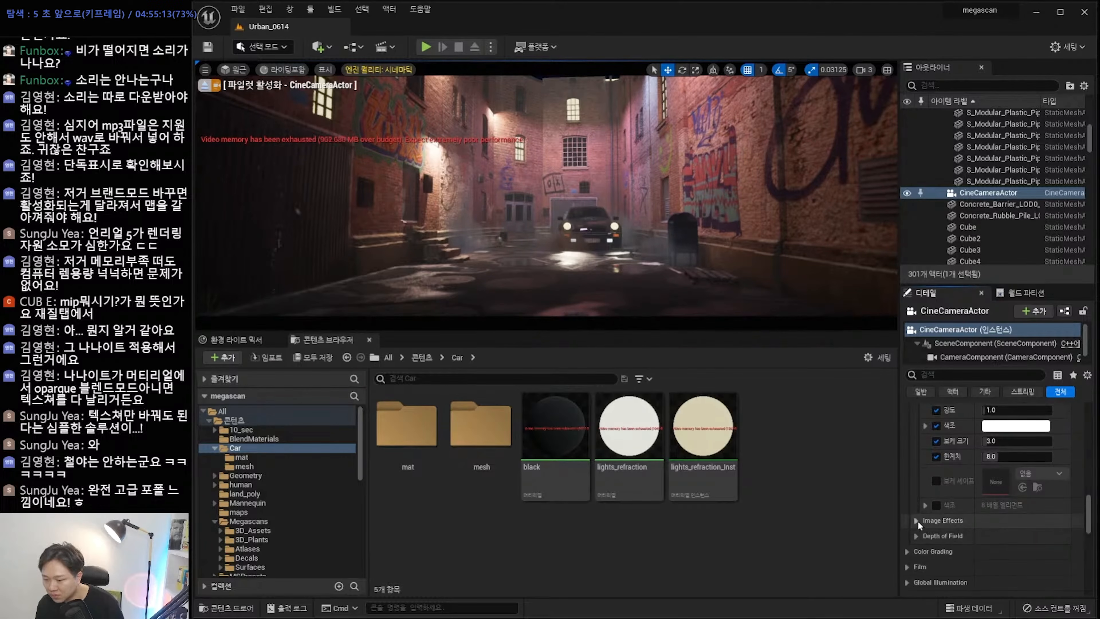
left_click(916, 520)
scroll(937, 527, "down", 1)
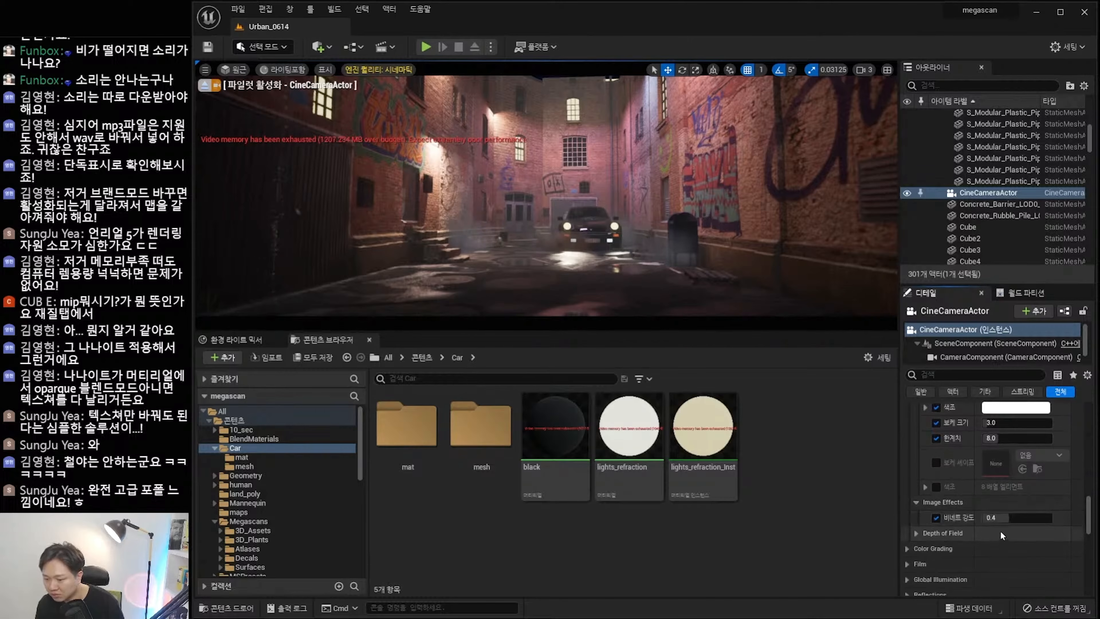
left_click_drag(996, 517, 1037, 517)
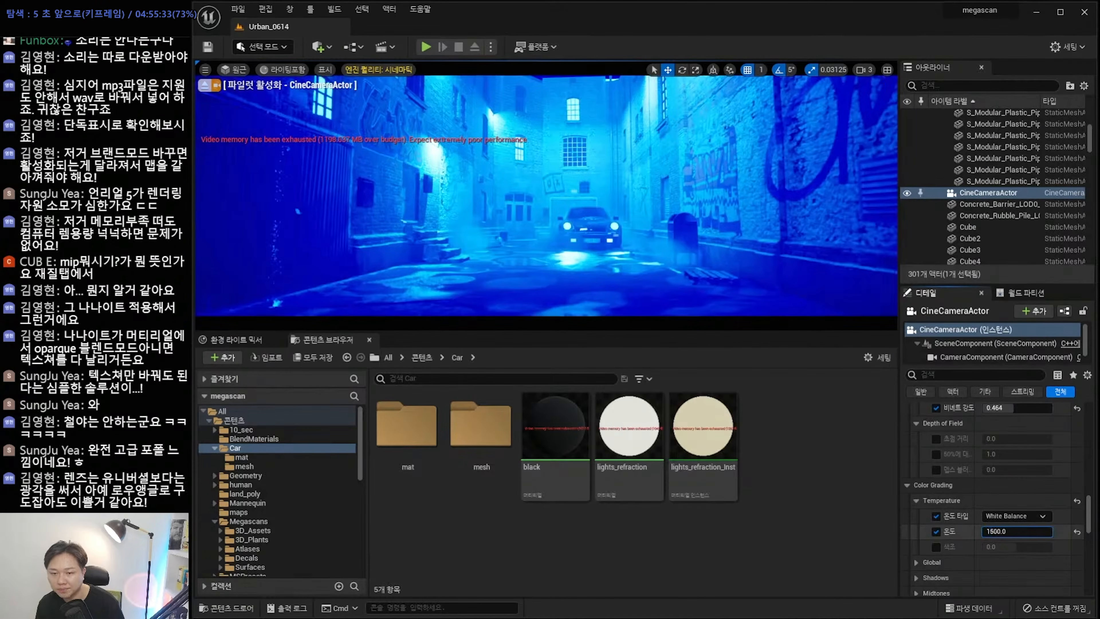
left_click_drag(983, 531, 1040, 532)
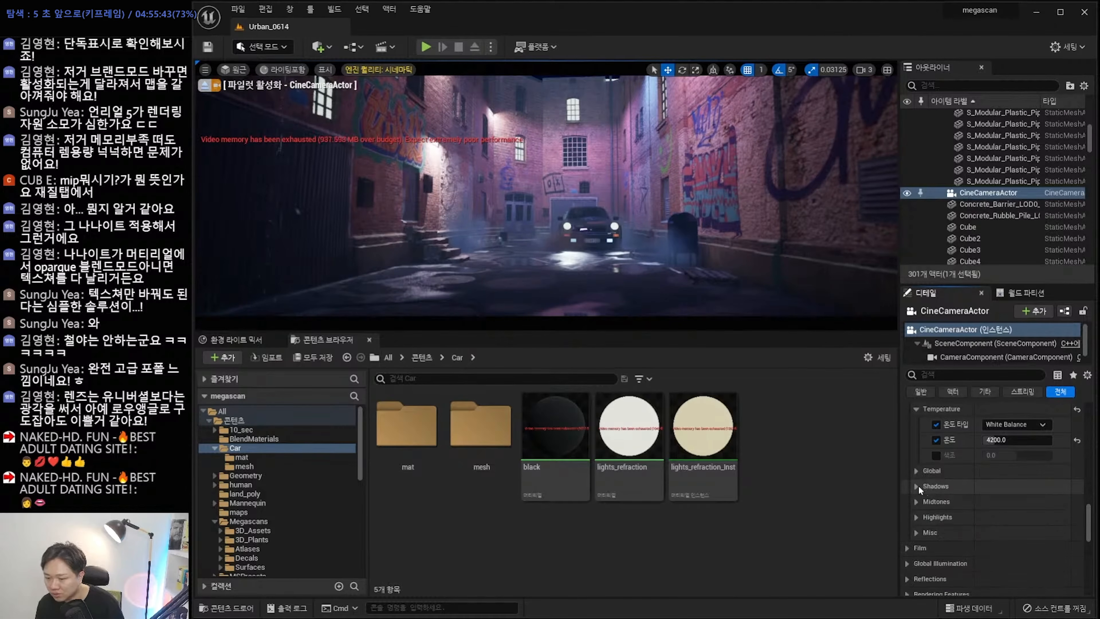
left_click(917, 486)
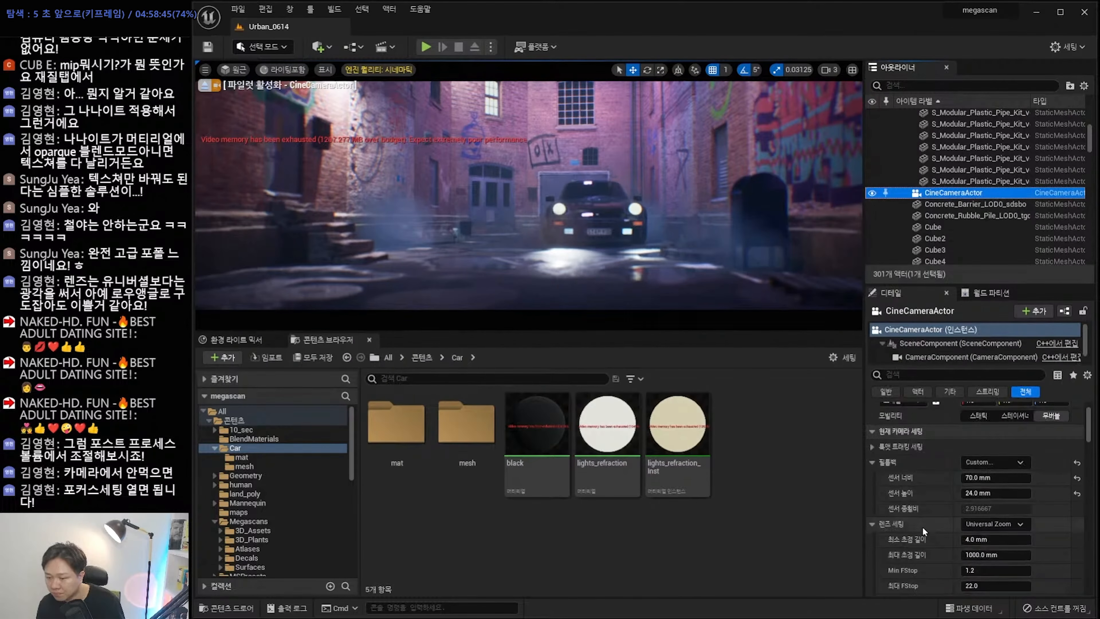
Pick the car in the viewport as the actor to track in the cine camera's look-at tracking settings.
left_click(872, 445)
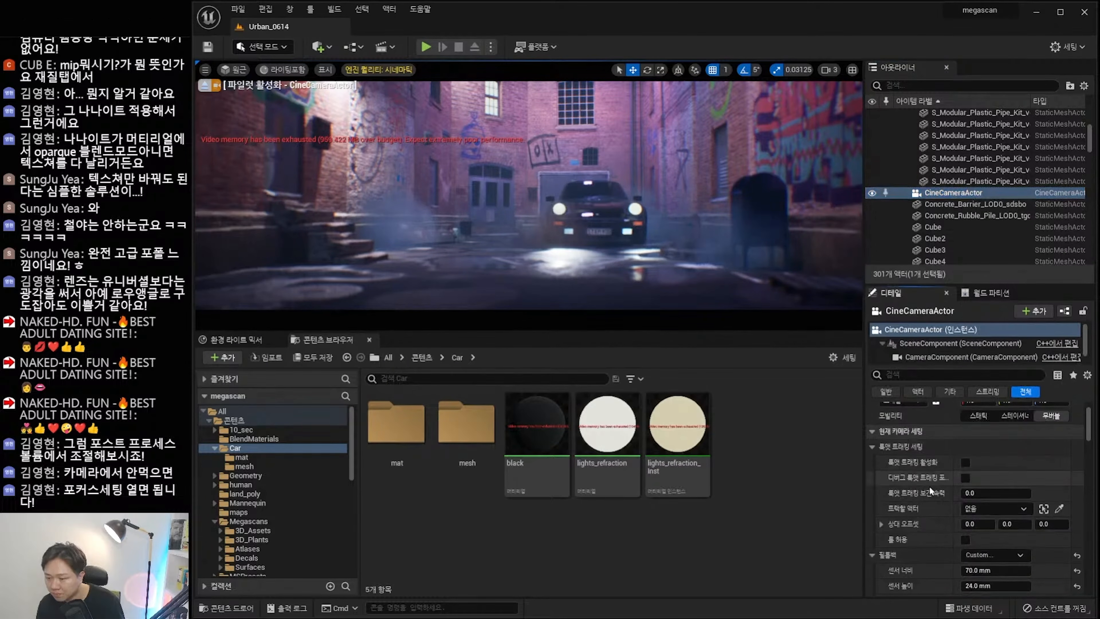
left_click(1060, 509)
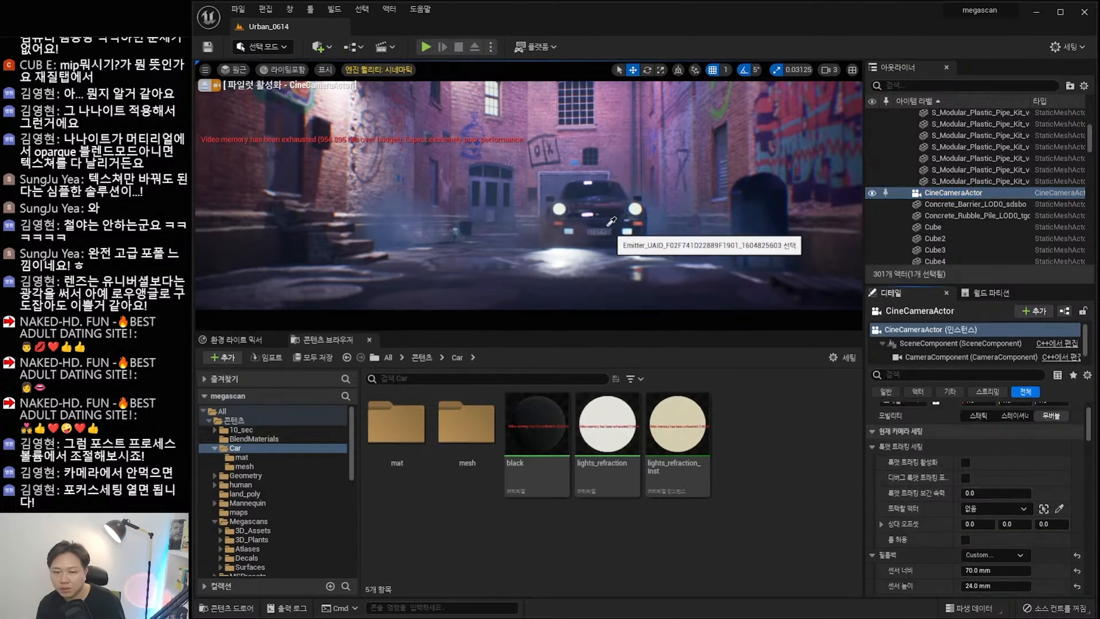
left_click(621, 230)
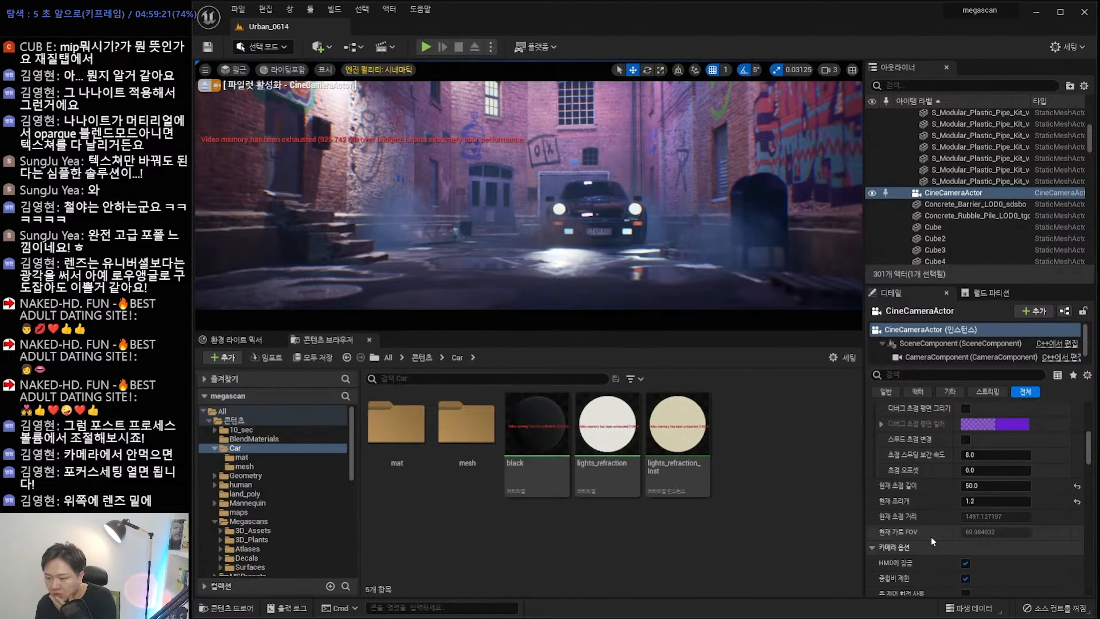
Set the cine camera's chromatic aberration intensity to 0.5 and adjust its ISO.
scroll(930, 536, "down", 2)
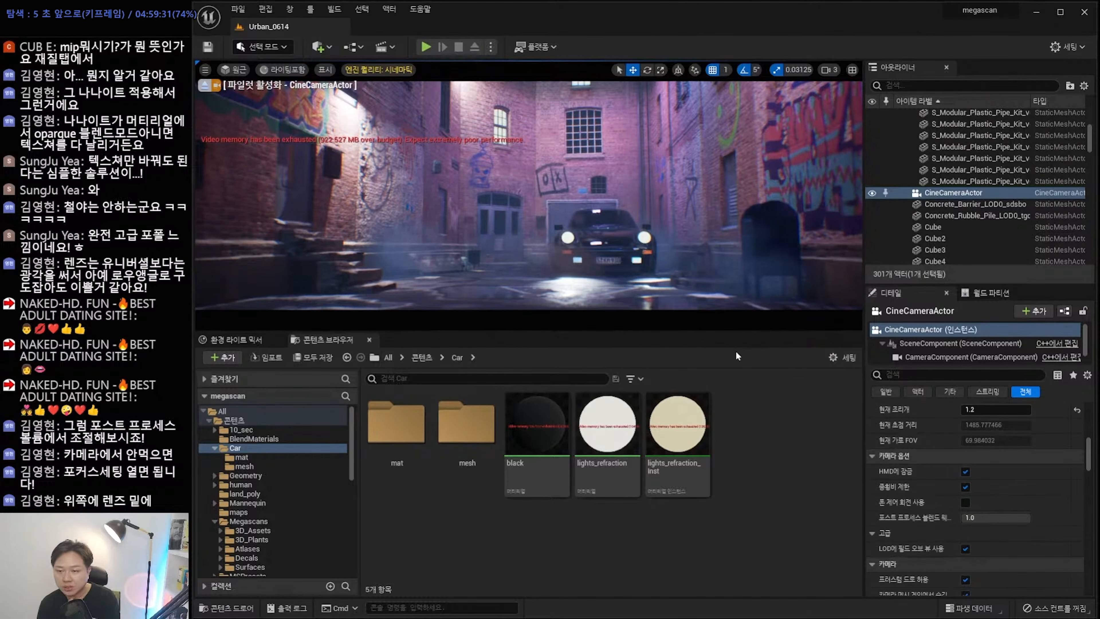
scroll(930, 532, "up", 3)
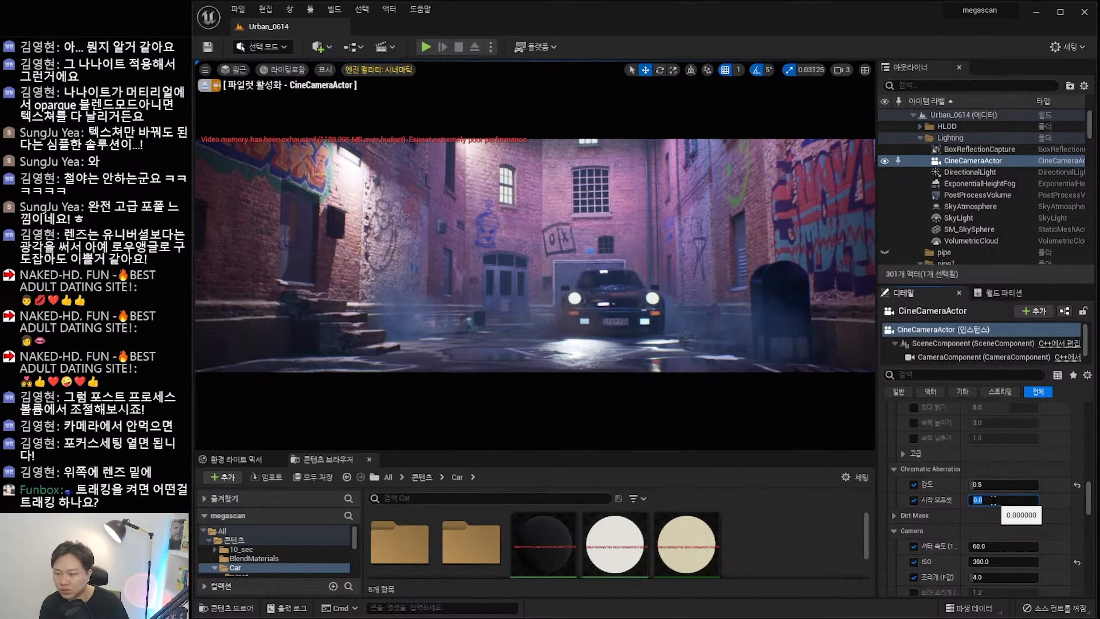
scroll(951, 516, "down", 2)
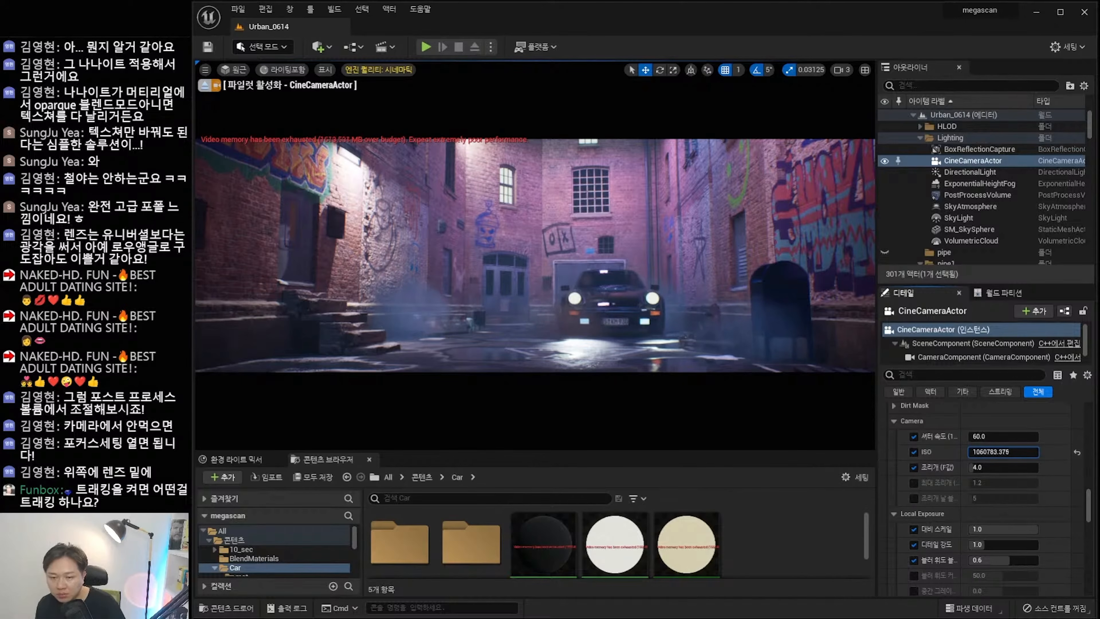
key("Right")
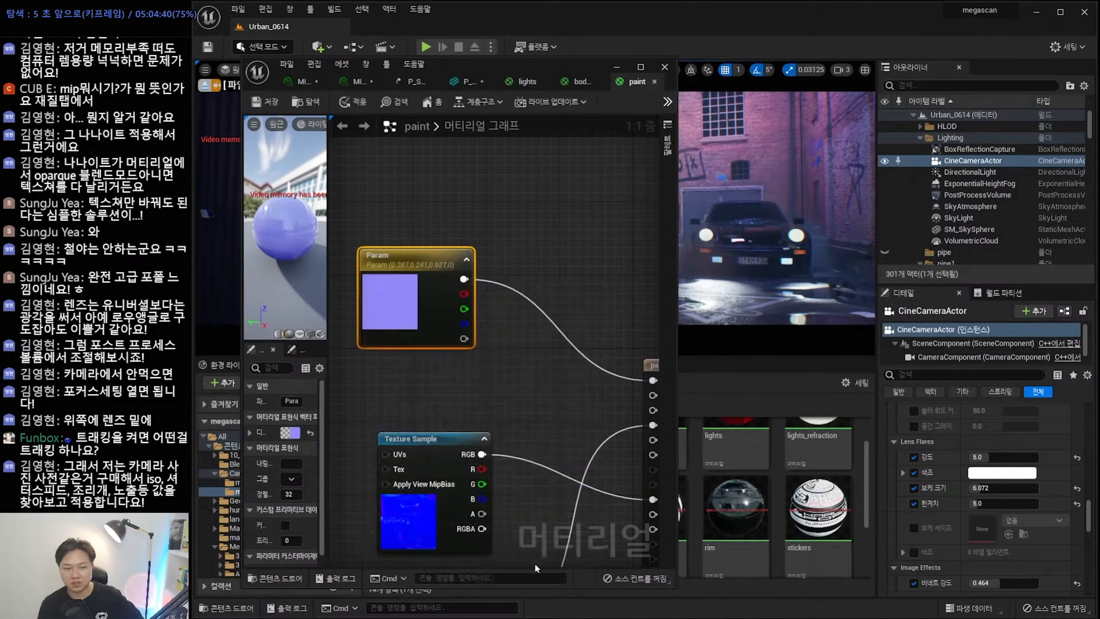
key("Right")
key("Right")
key("Right")
key("Right")
key("Right")
key("Right")
key("Right")
key("Right")
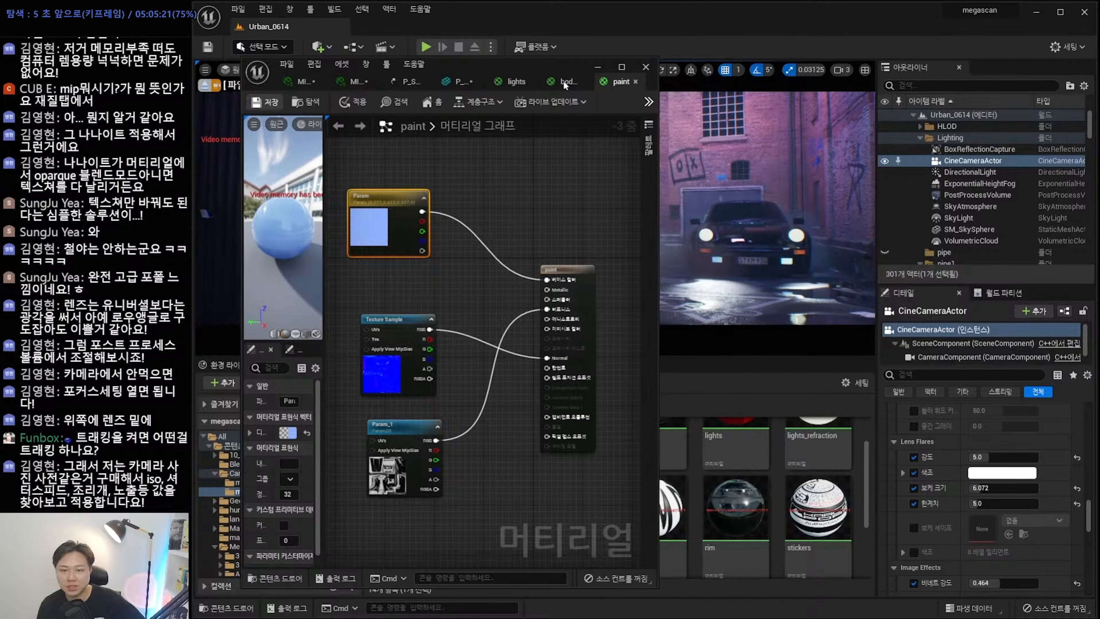
key("Right")
key("Right")
key("Right")
key("Right")
key("Right")
key("Right")
key("Right")
key("Right")
key("Right")
key("Right")
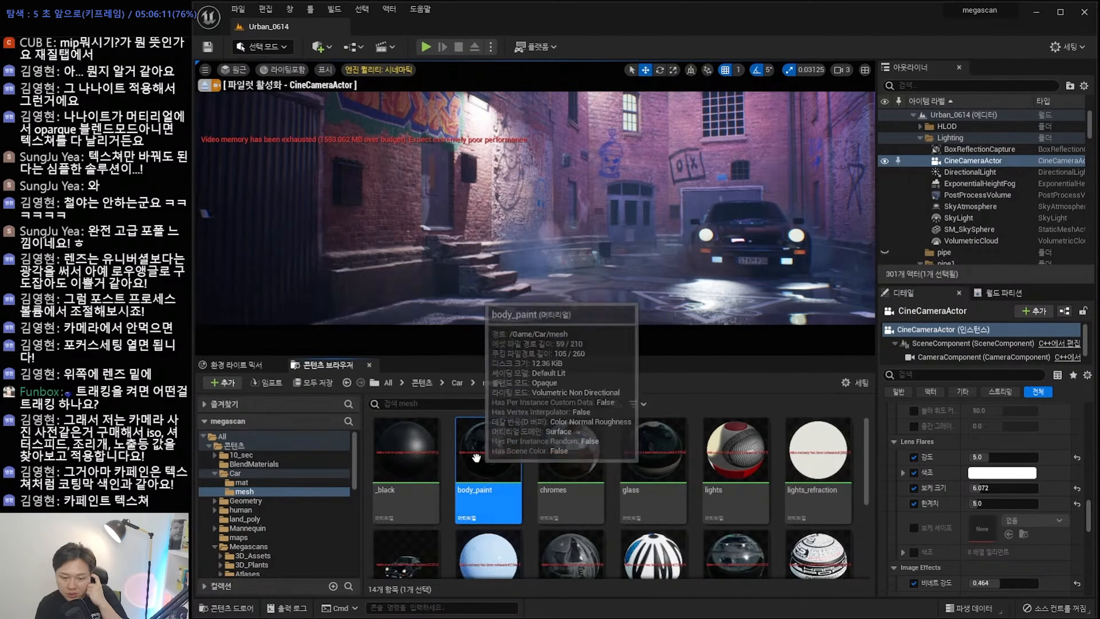
key("Right")
key("Right")
key("Right")
key("Right")
key("Right")
key("Right")
key("Right")
key("Right")
key("Right")
key("Right")
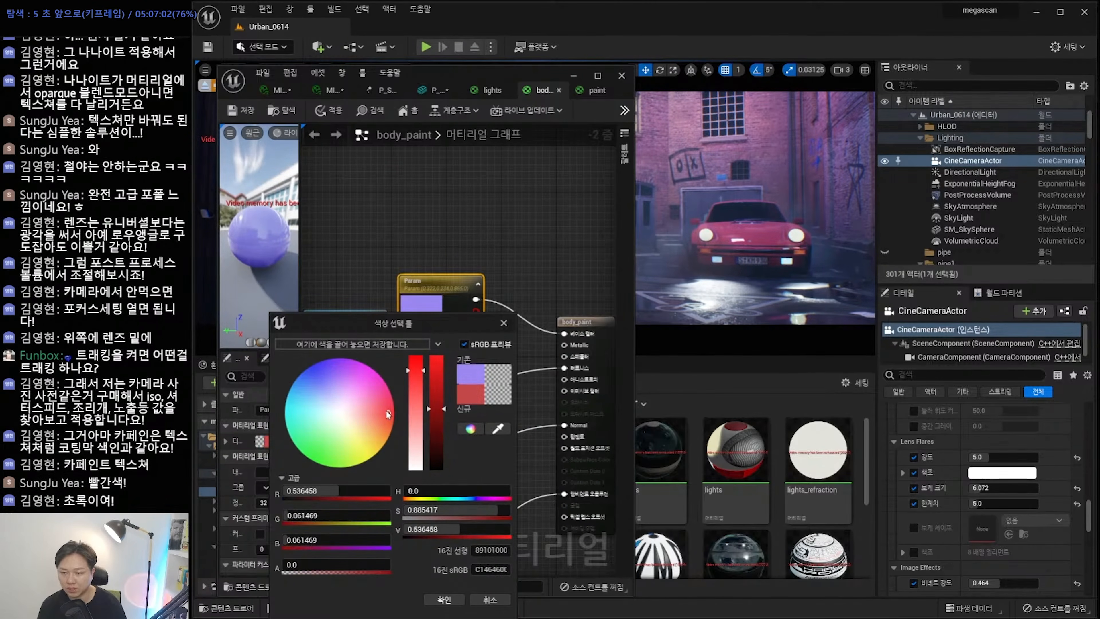
key("Right")
key("Right")
key("Right")
key("Right")
key("Right")
key("Right")
key("Right")
key("Right")
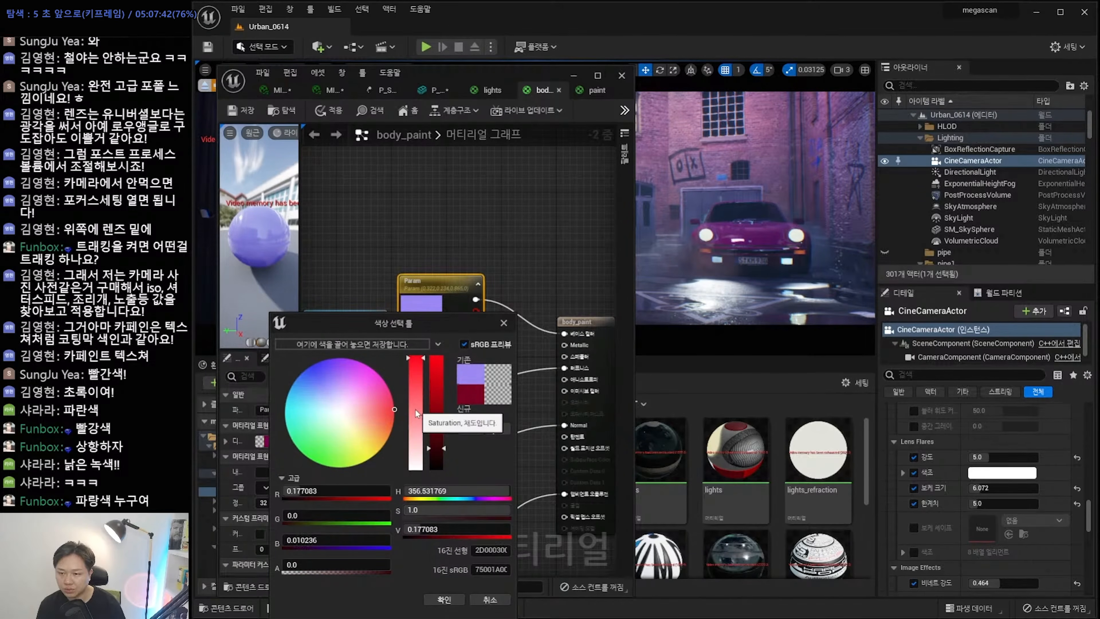
key("Right")
key("Right")
key("Right")
key("Right")
key("Right")
key("Right")
key("Right")
key("Right")
key("Right")
key("Right")
key("Right")
key("Right")
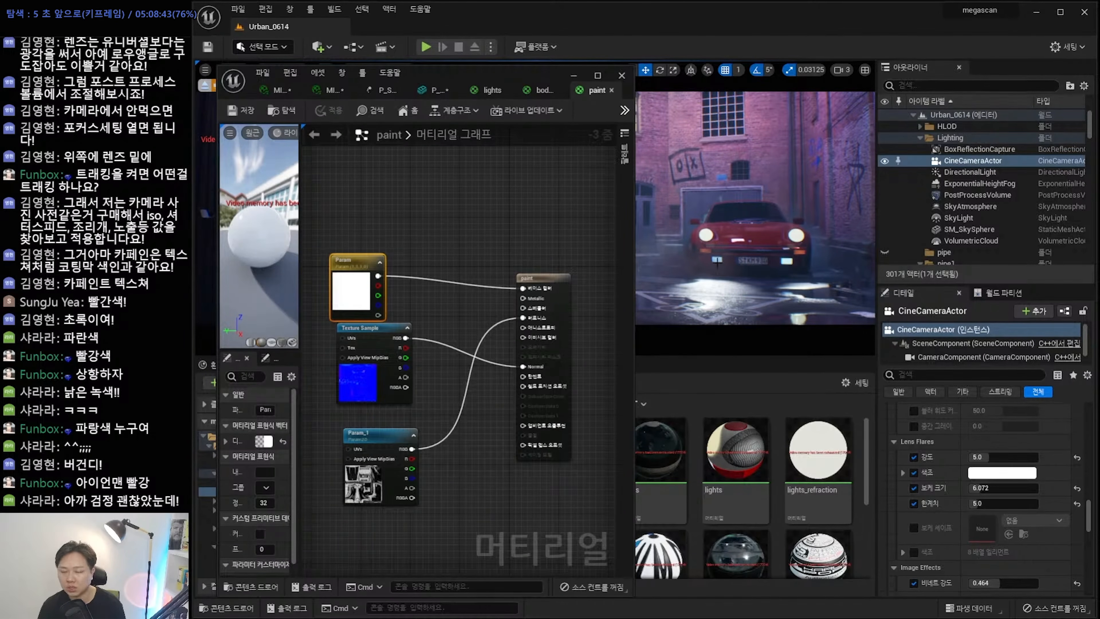
Skip forward through the recording to follow the paint colour trials on the Porsche in the body_paint material.
key("Right")
key("Right")
key("Right")
key("Right")
key("Right")
key("Right")
key("Right")
key("Right")
key("Right")
key("Right")
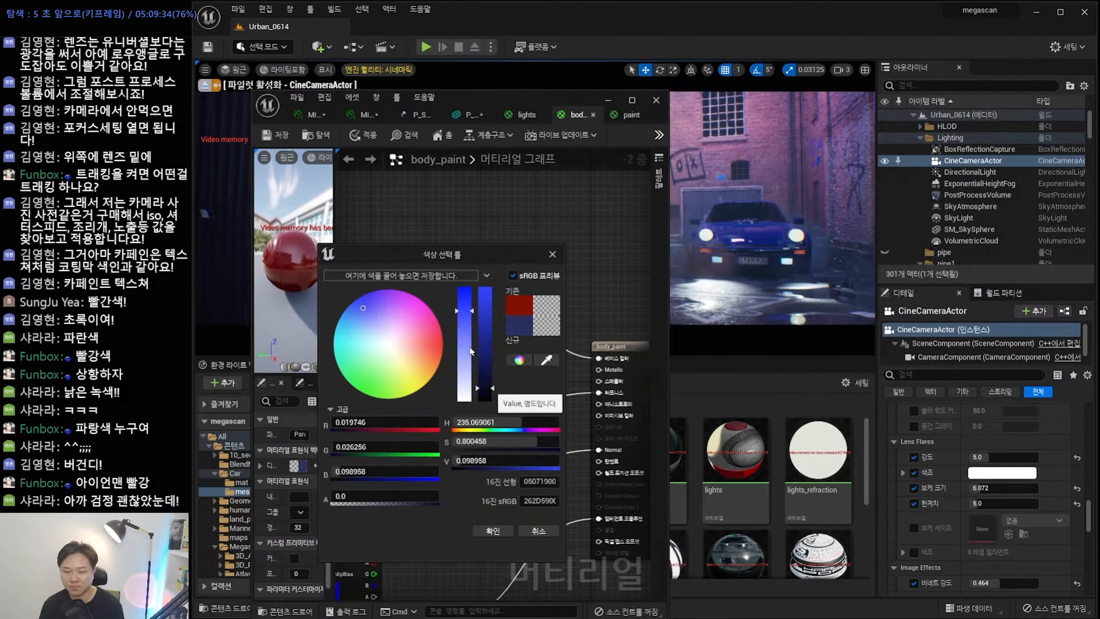
key("Right")
key("Right")
key("Right")
key("Right")
key("Right")
key("Right")
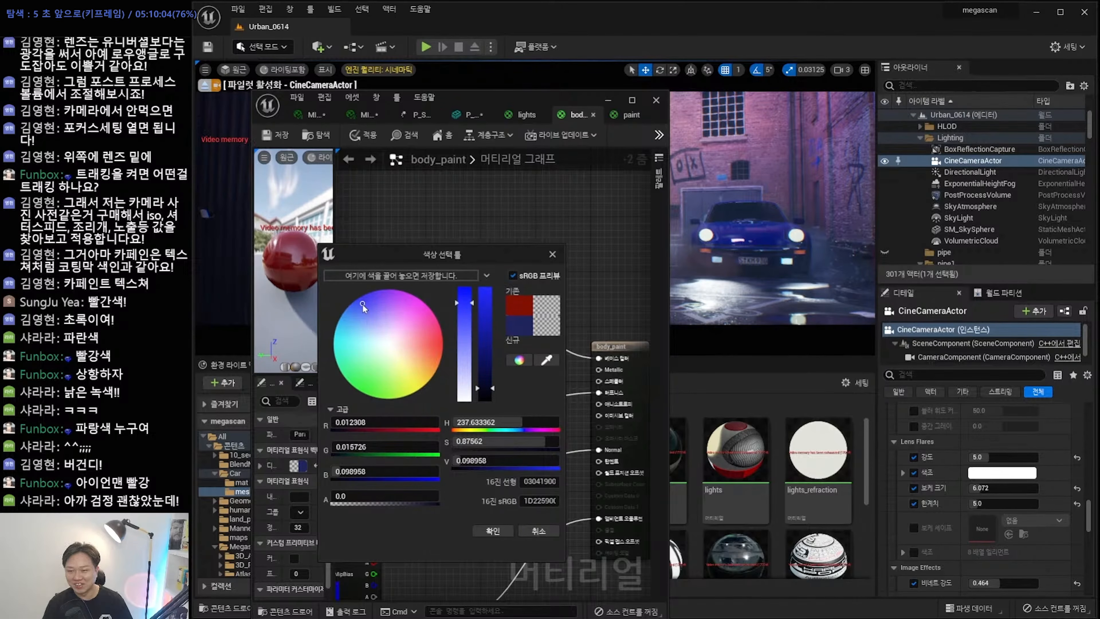
key("Right")
key("Right")
key("Right")
key("Right")
key("Right")
key("Right")
key("Right")
key("Right")
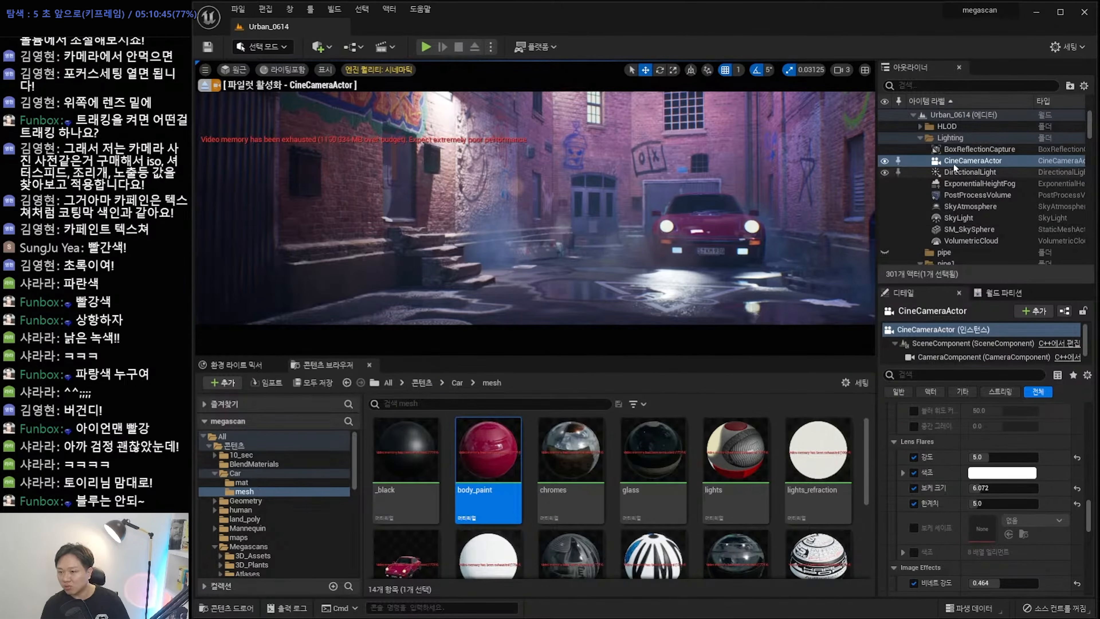
Skip forward through the recording to review the directional light and the cine camera's white balance temperature.
key("Right")
key("Right")
key("Right")
key("Right")
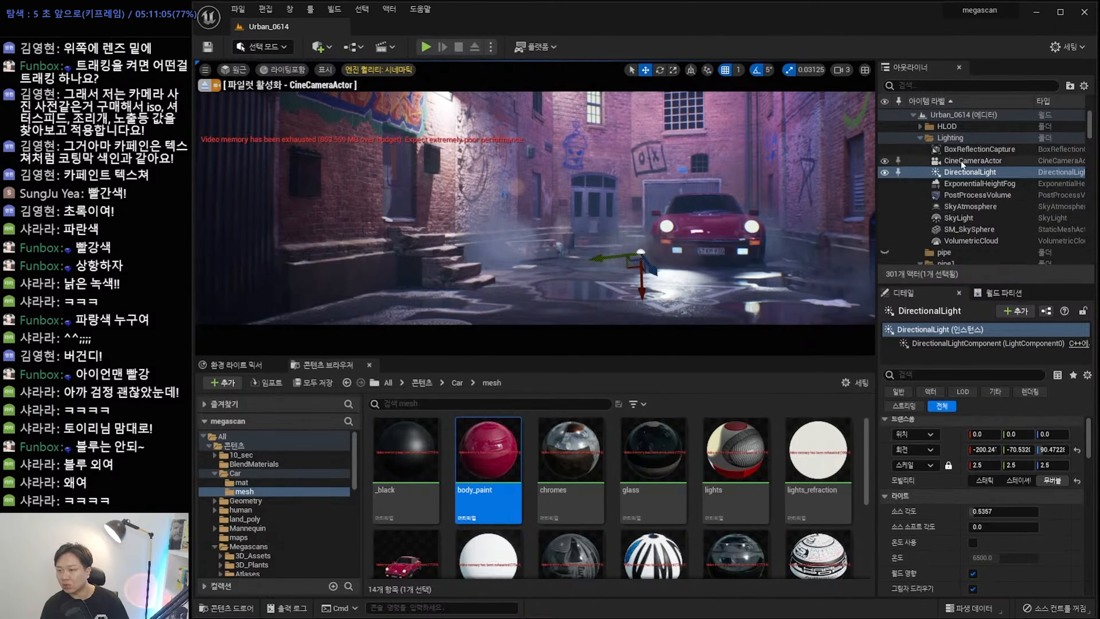
key("Right")
key("Right")
key("Right")
key("Right")
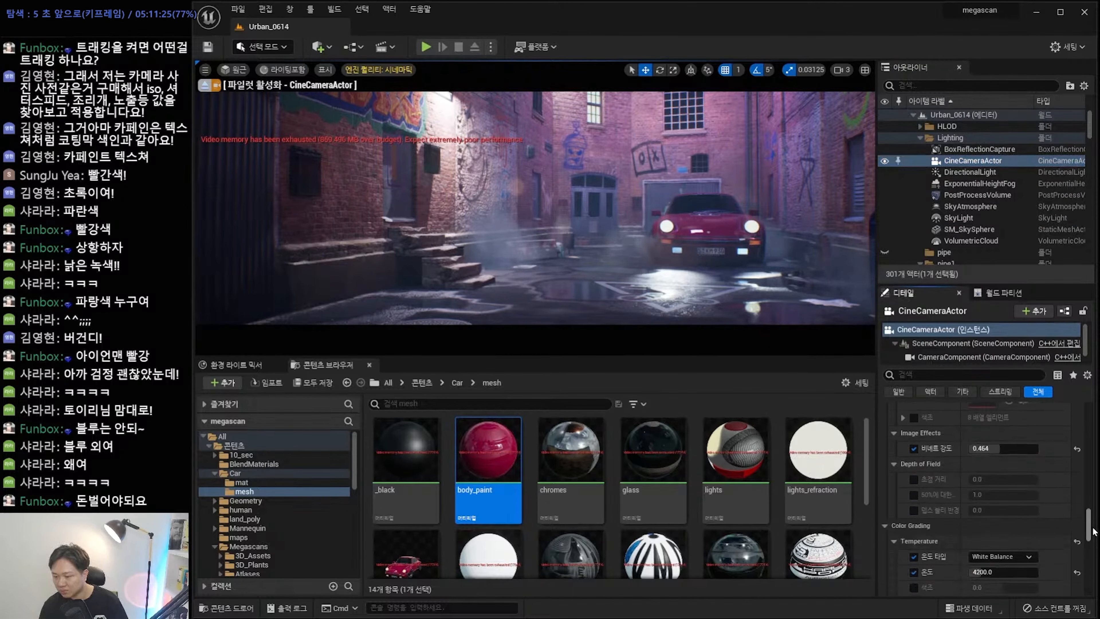
key("Right")
key("Right")
key("Right")
key("Right")
key("Right")
key("Right")
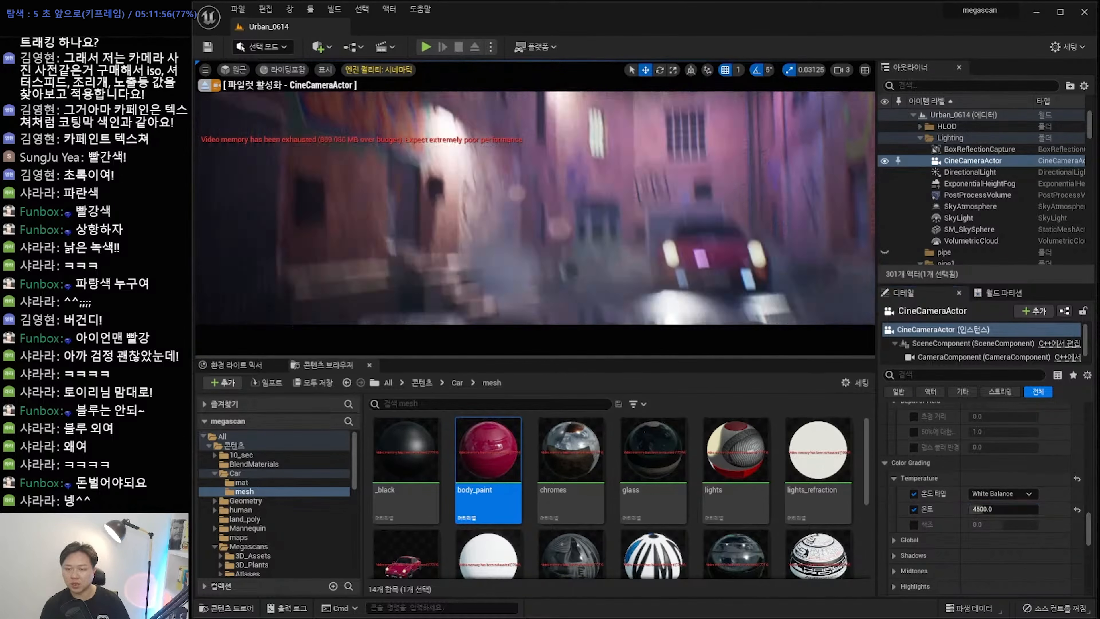
Skip forward through the recording to review how rect lights and LED wall lamp decals are placed along the alley walls.
key("Right")
key("Right")
key("Right")
key("Right")
key("Right")
key("Right")
key("Right")
key("Right")
key("Right")
key("Right")
key("Right")
key("Right")
key("Right")
key("Right")
key("Right")
key("Right")
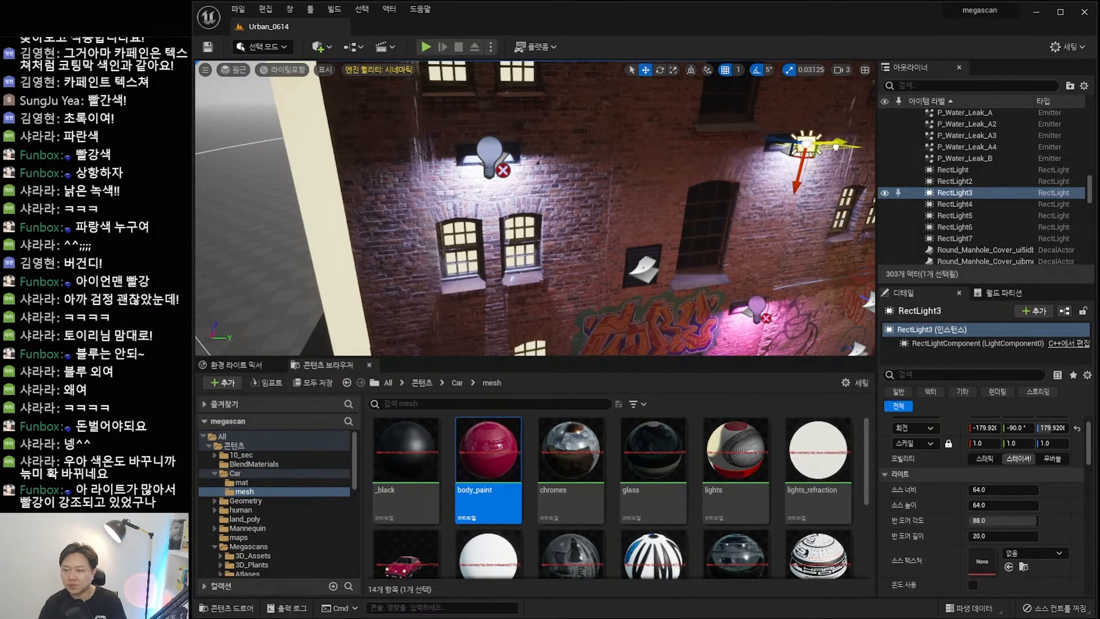
key("Right")
key("Right")
key("Right")
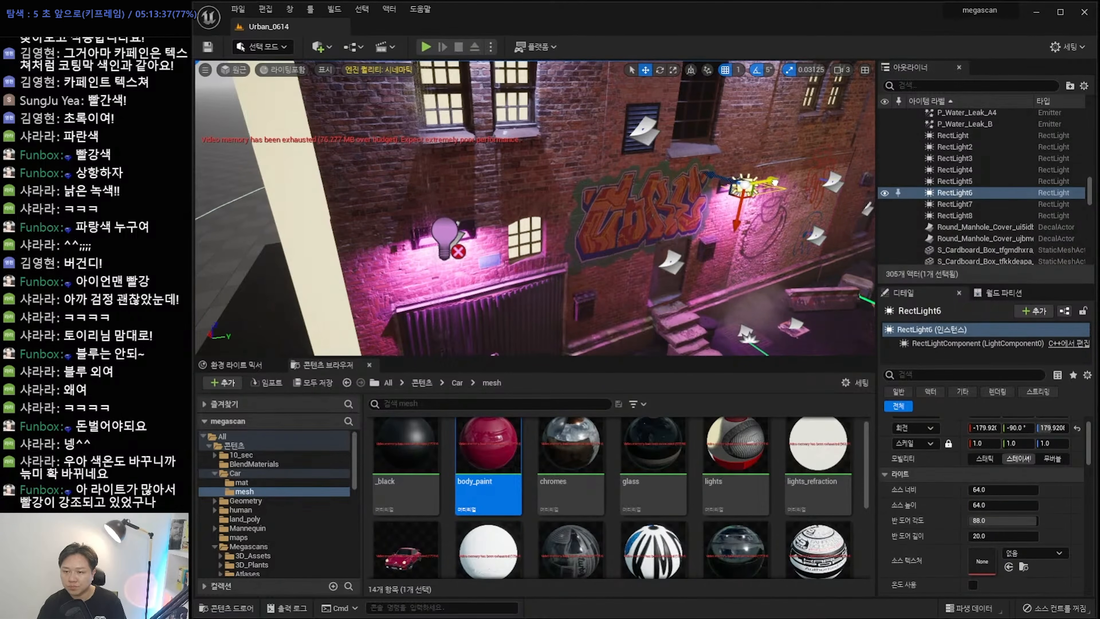
key("Right")
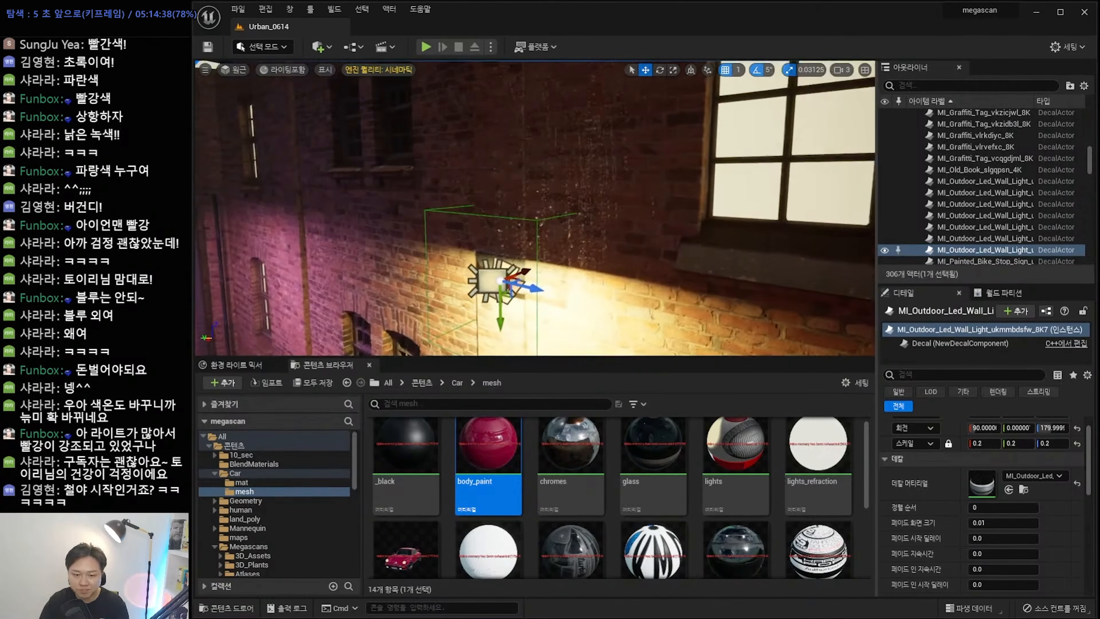
key("Right")
key("Right")
key("Right")
key("Right")
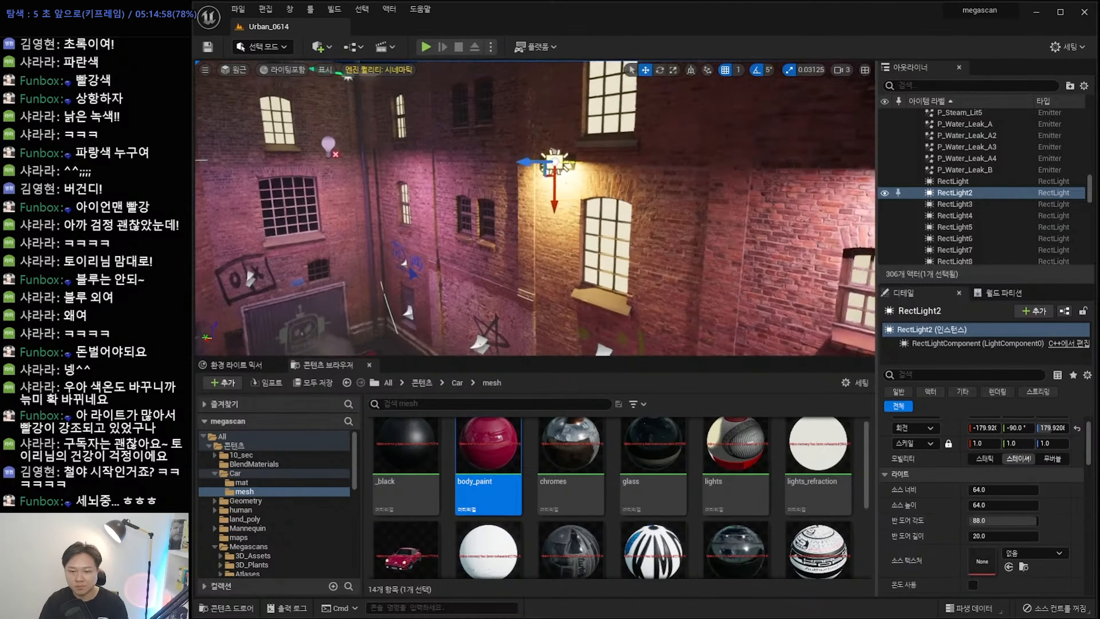
Skip forward through the recording to review the directional light's intensity and the resulting cine camera view of the alley.
key("Right")
key("Right")
key("Right")
key("Right")
key("Right")
key("Right")
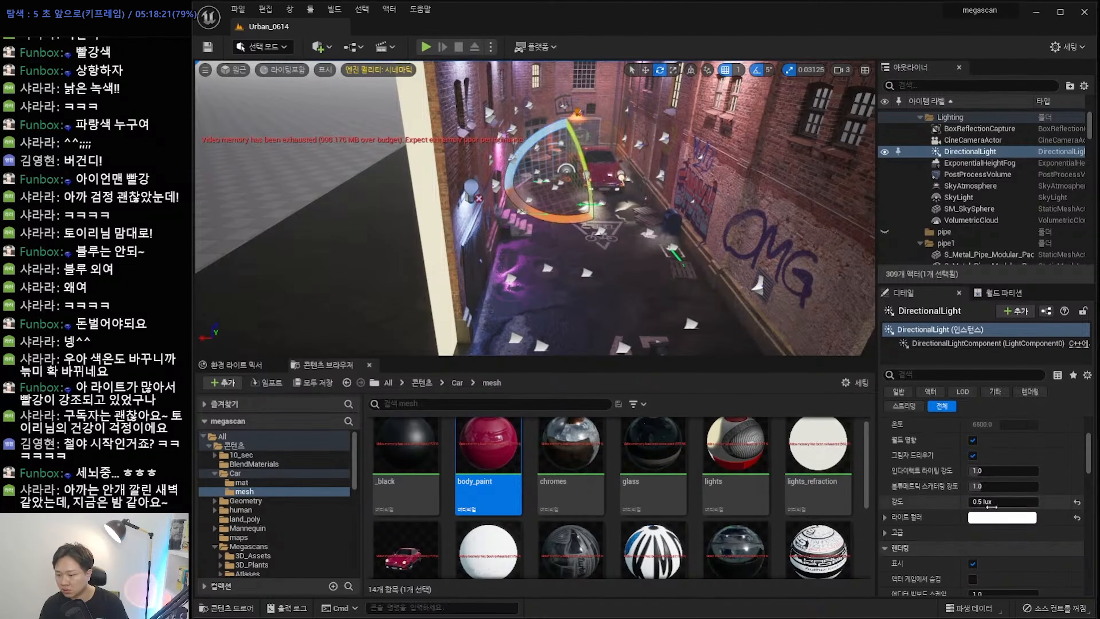
key("Right")
key("Right")
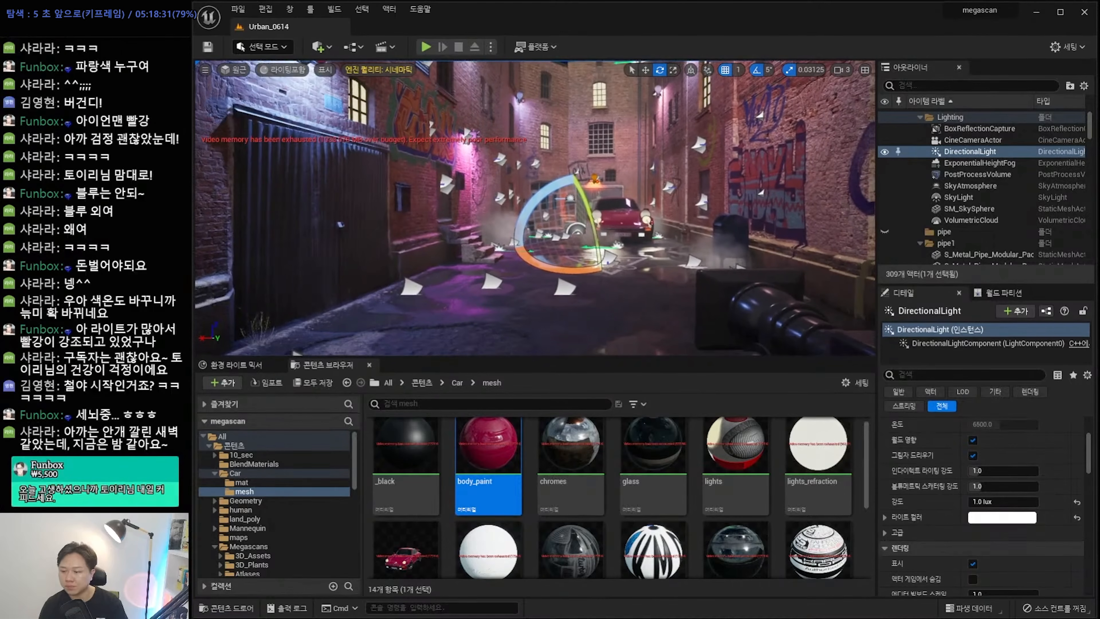
key("Right")
key("Right")
key("Right")
key("Right")
key("Right")
key("Right")
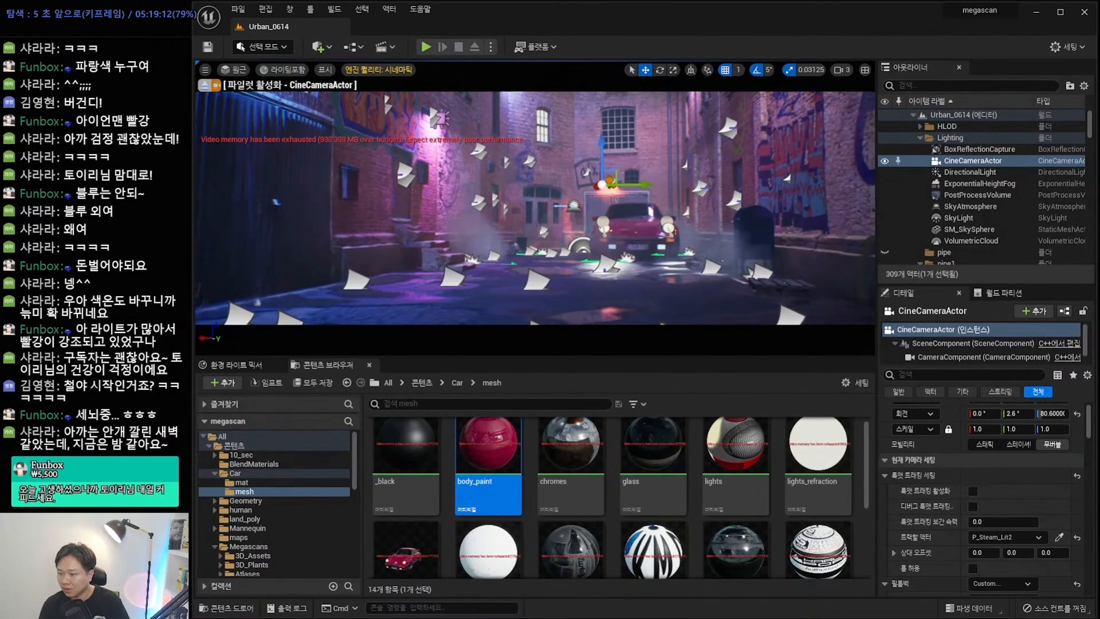
Skip forward through the recording to follow the import of the old-rusty-car model and textures into the car2 folder.
key("Right")
key("Right")
key("Right")
key("Right")
key("Right")
key("Right")
key("Right")
key("Right")
key("Right")
key("Right")
key("Right")
key("Right")
key("Right")
key("Right")
key("Right")
key("Right")
key("Right")
key("Right")
key("Right")
key("Right")
key("Right")
key("Right")
key("Right")
key("Right")
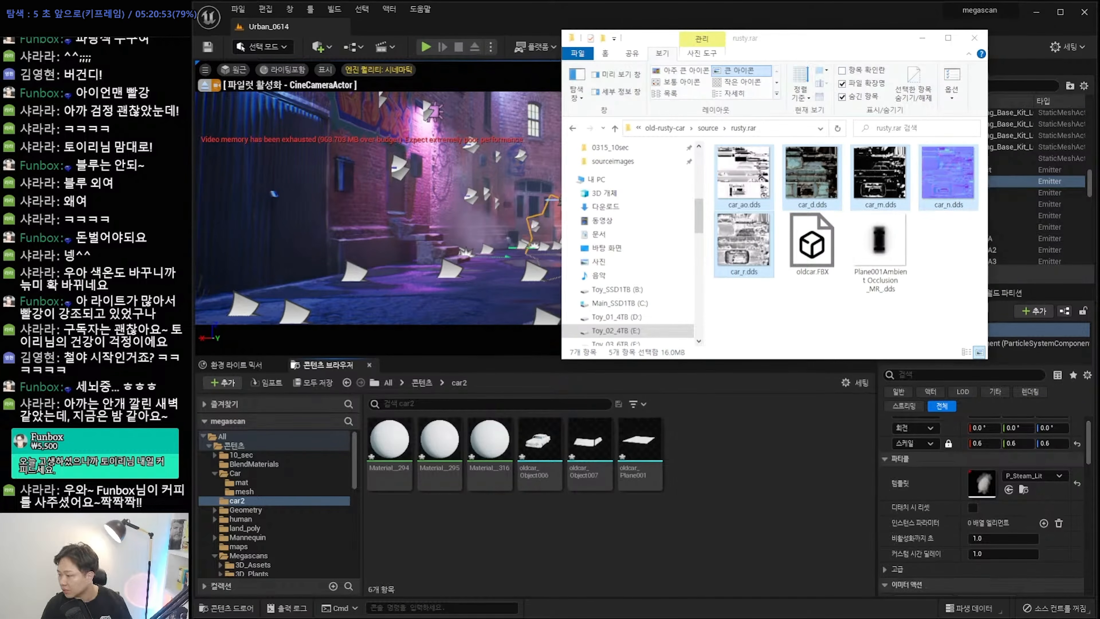
key("Right")
key("Right")
key("Right")
key("Right")
key("Right")
key("Right")
key("Right")
key("Right")
key("Right")
key("Right")
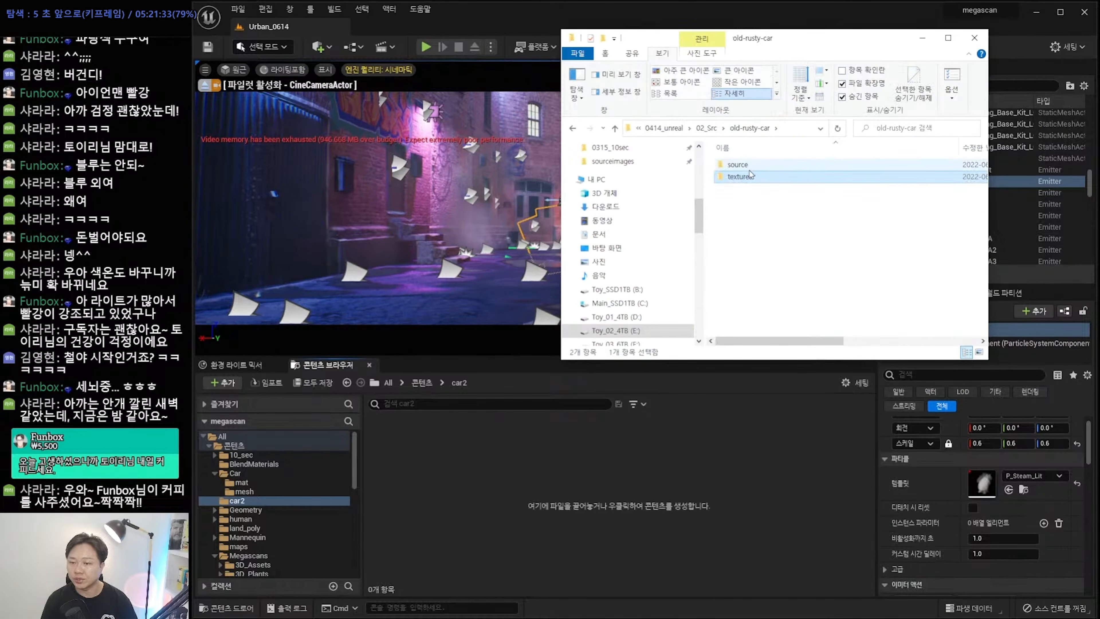
Skip forward through the recording to examine how the old car's texture maps are wired into its materials.
key("Right")
key("Right")
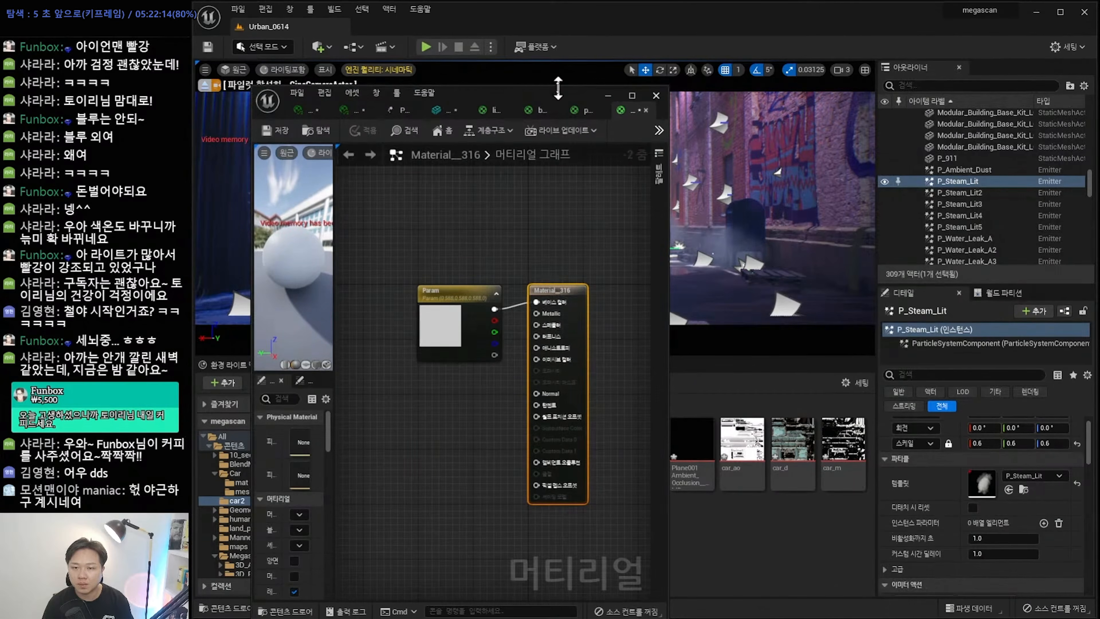
key("Right")
key("Right")
key("Right")
key("Right")
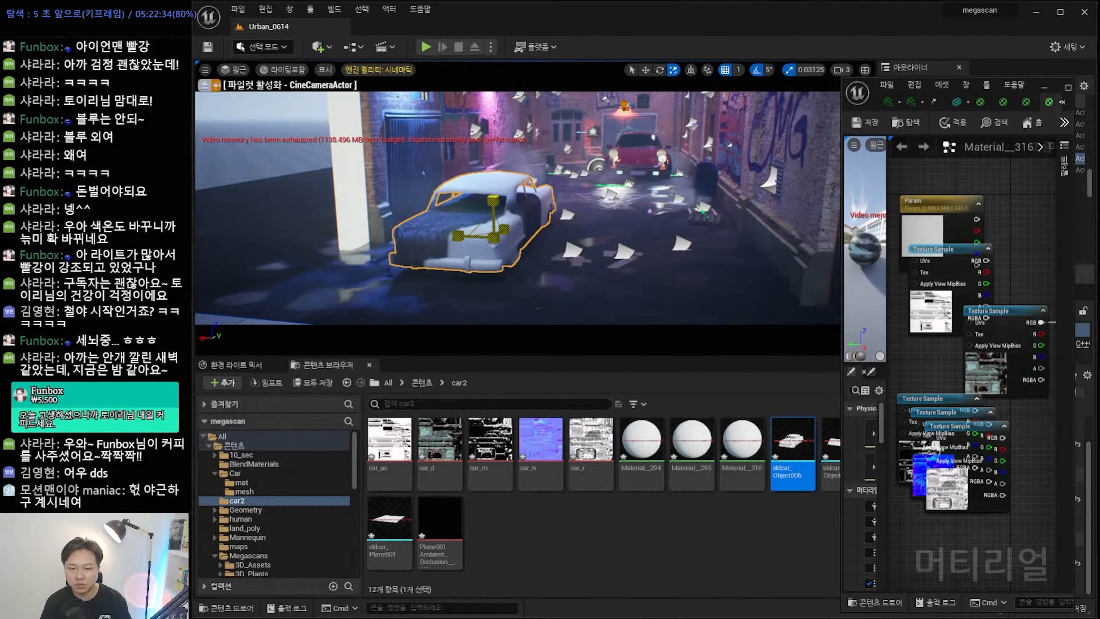
key("Right")
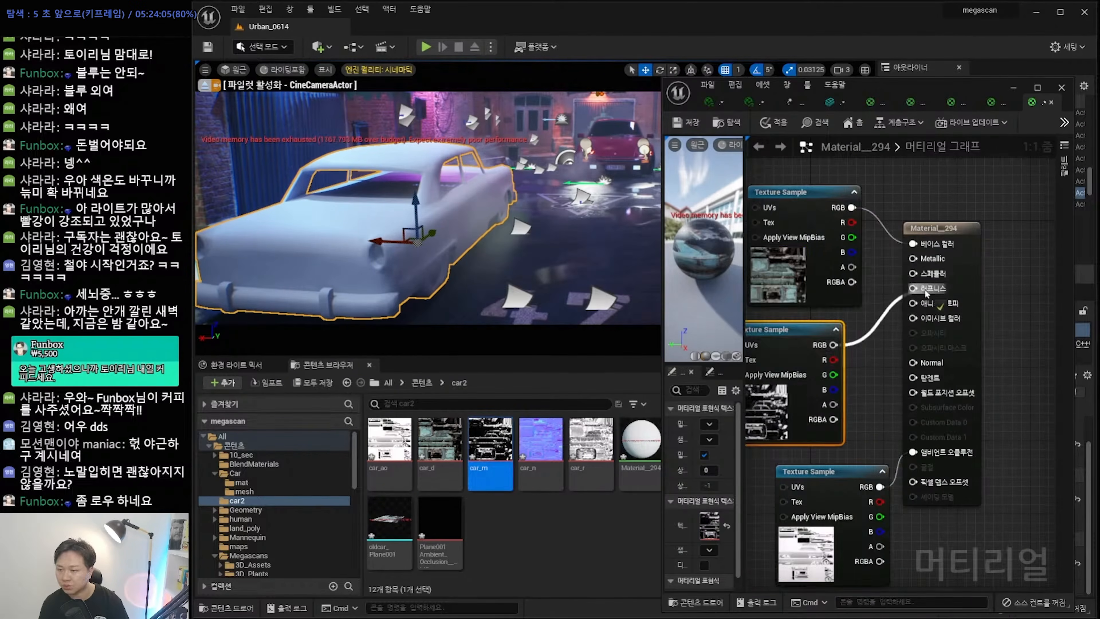
Skip forward through the recording to review the wall extension, the old car's placement and the surrounding lamp and pothole decals.
key("Right")
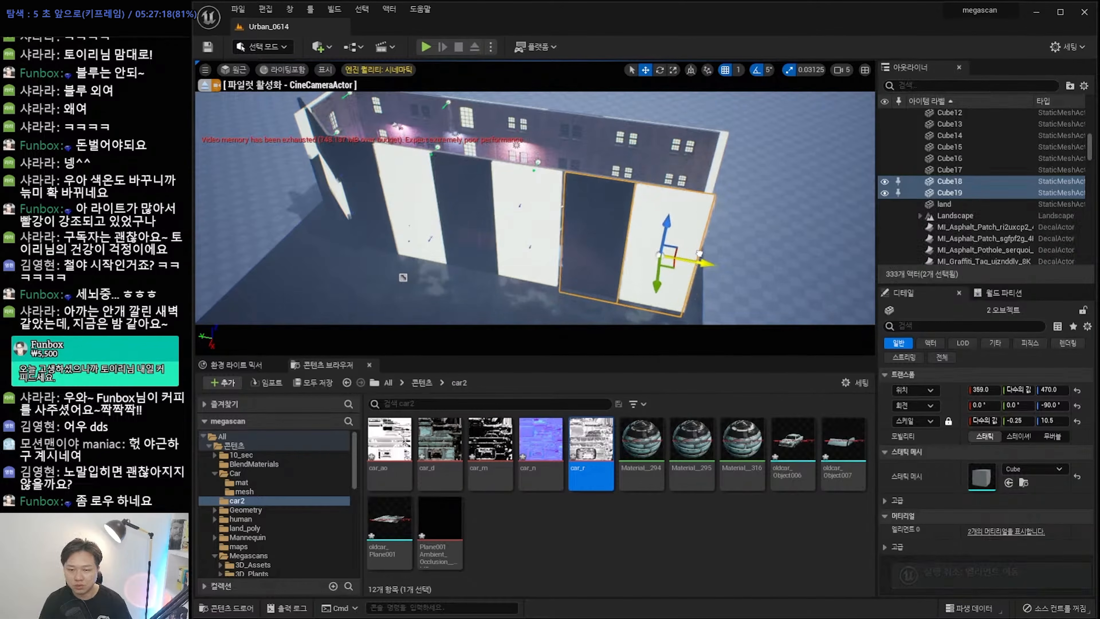
key("Right")
key("Right")
key("Right")
key("Right")
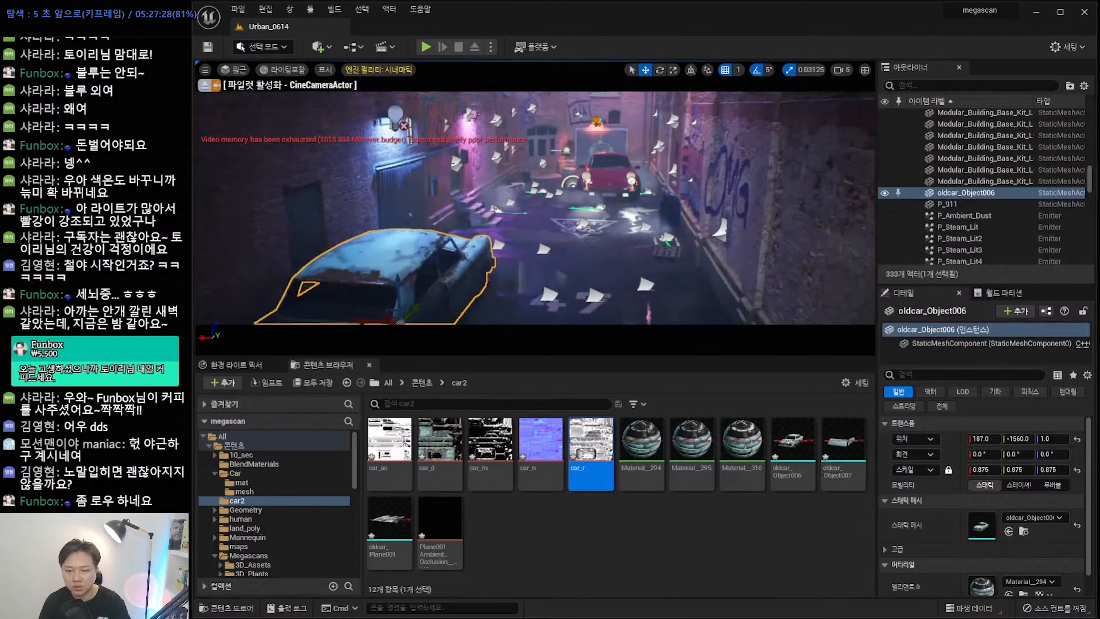
key("Right")
key("Right")
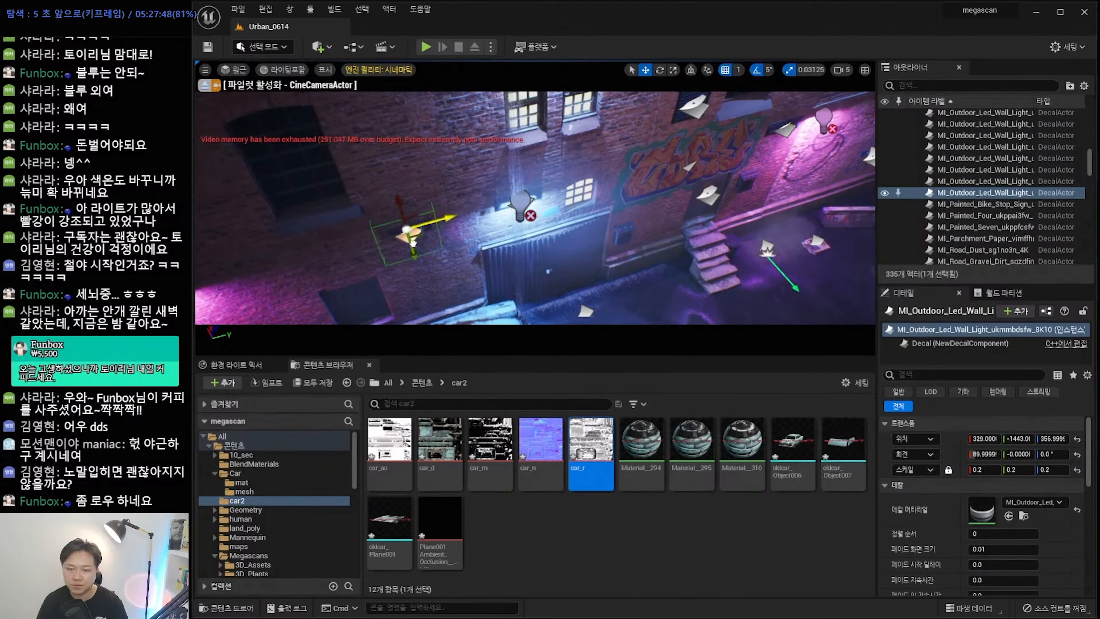
key("Right")
key("Right")
key("Right")
key("Right")
key("Right")
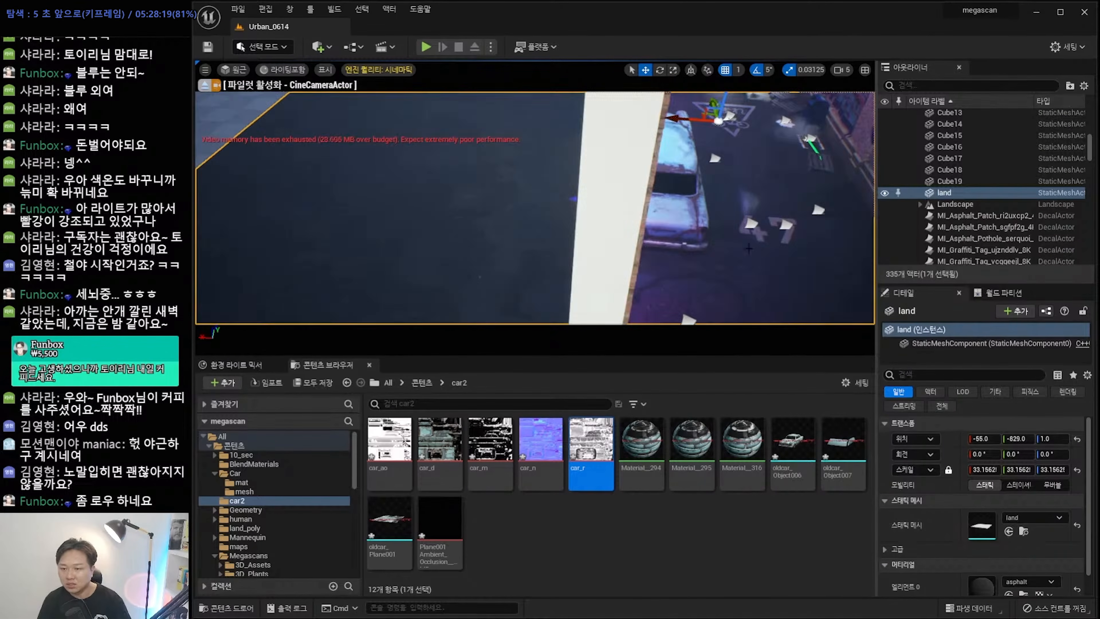
key("Right")
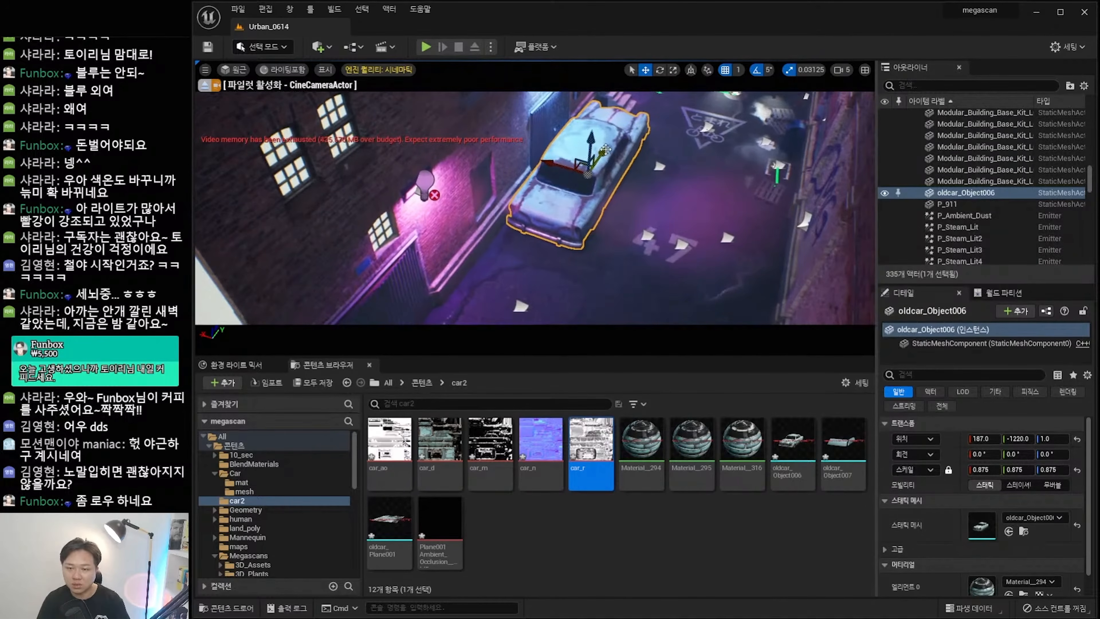
key("Right")
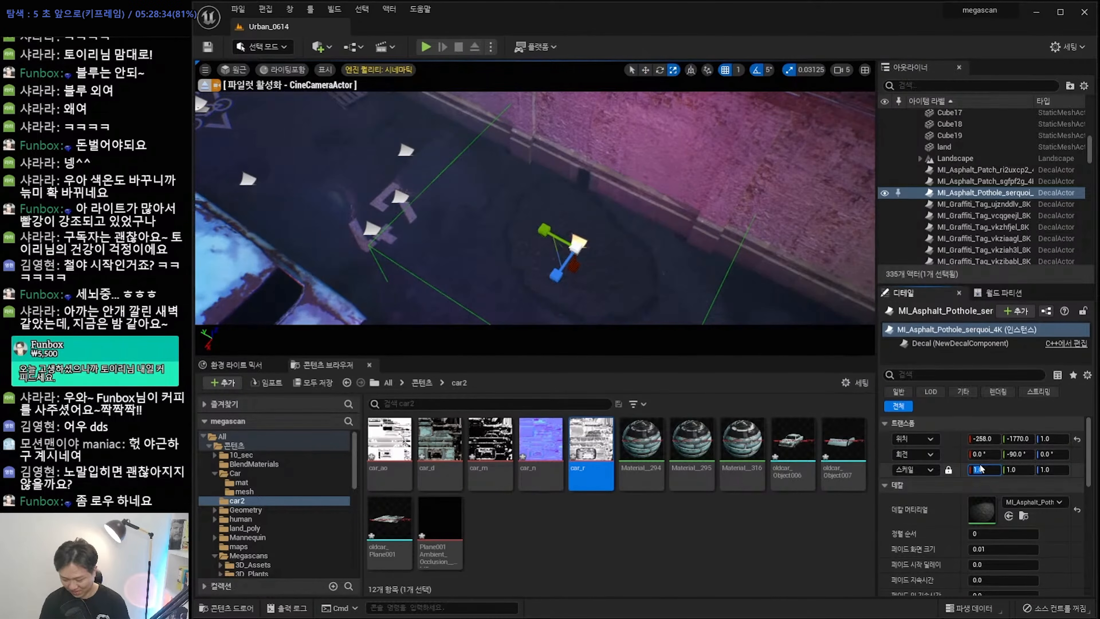
key("Right")
key("Right")
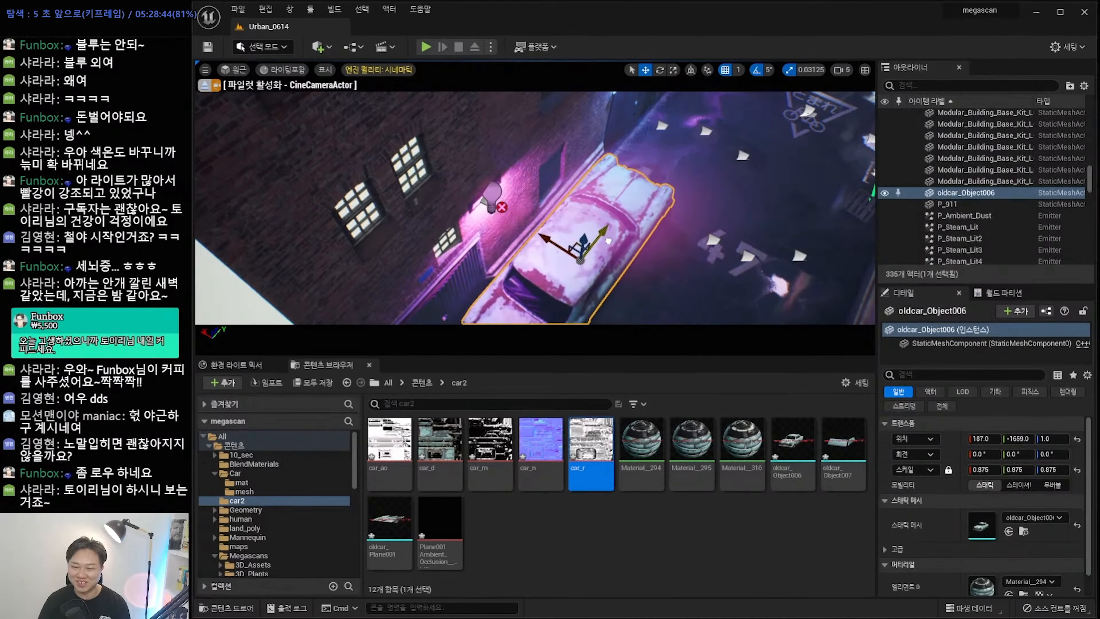
Skip forward through the recording to review the placement of water leaks, concrete barriers, electrical boxes and rusty drain decals.
key("Right")
key("Right")
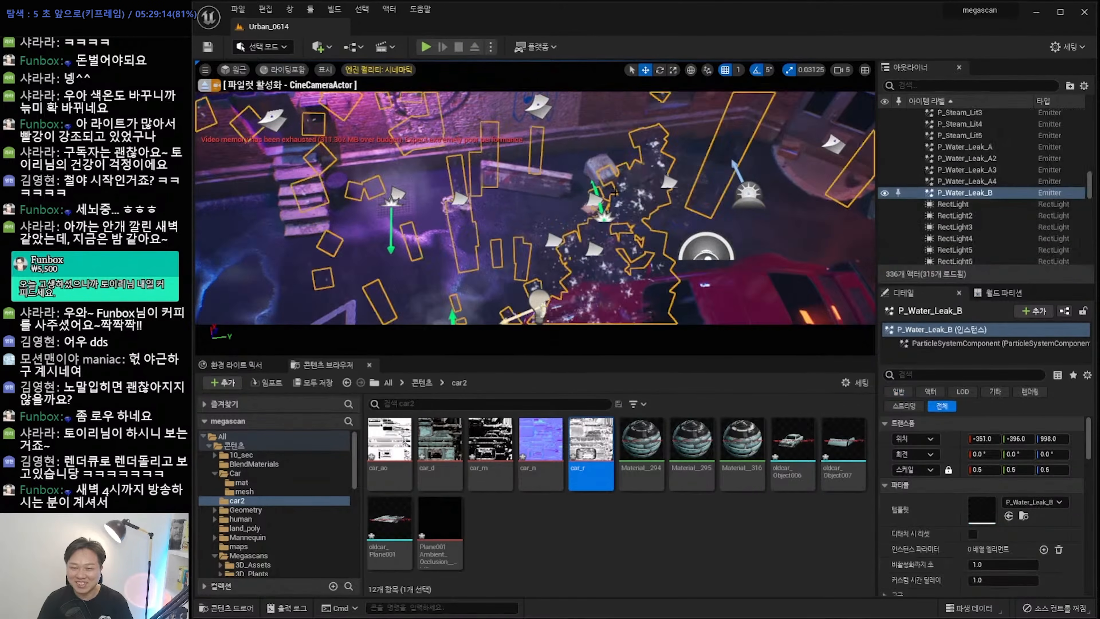
key("Right")
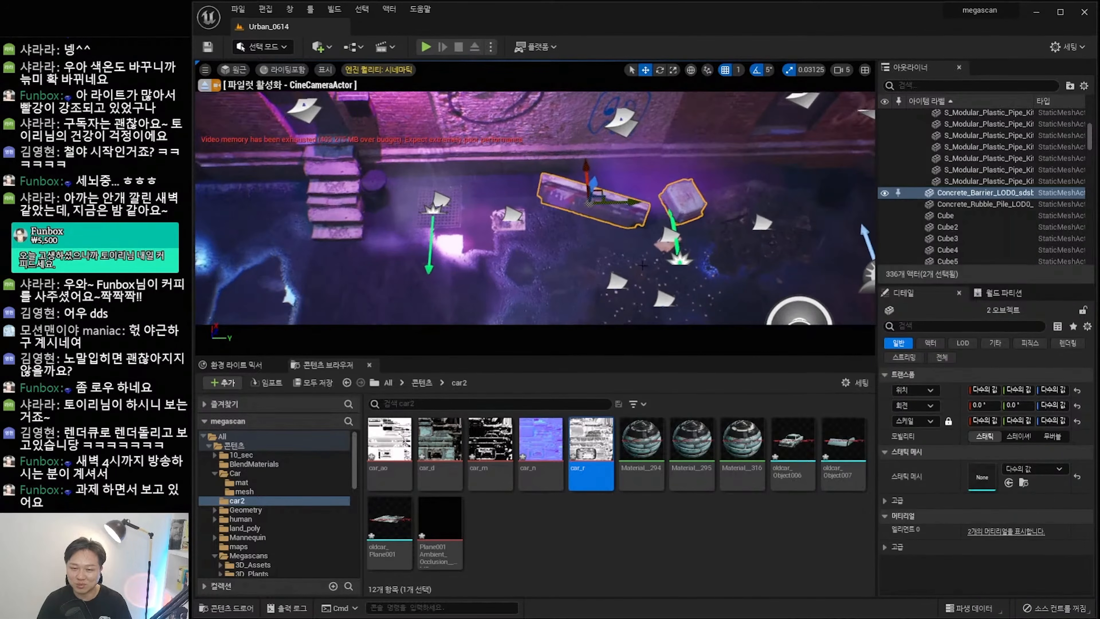
key("Right")
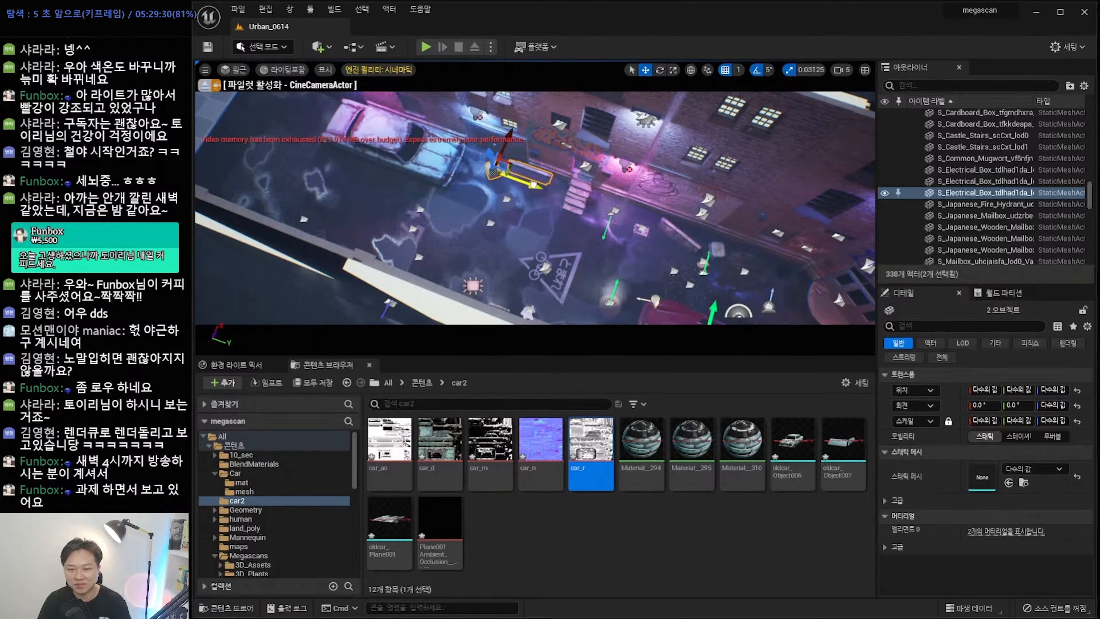
key("Right")
key("Right")
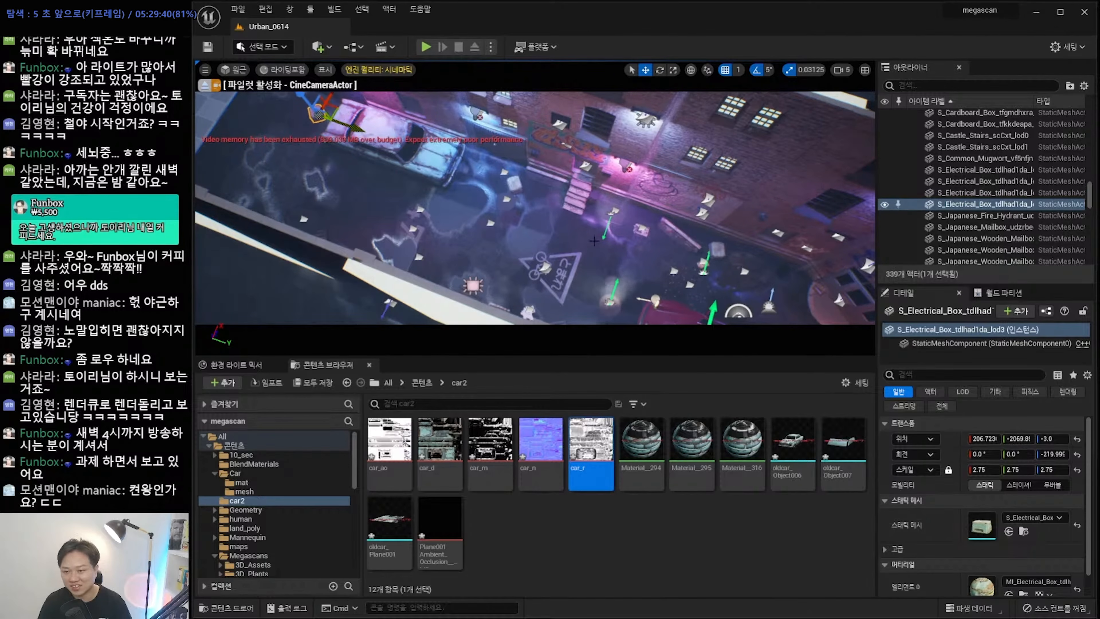
key("Right")
key("Right")
key("Right")
key("Right")
key("Right")
key("Right")
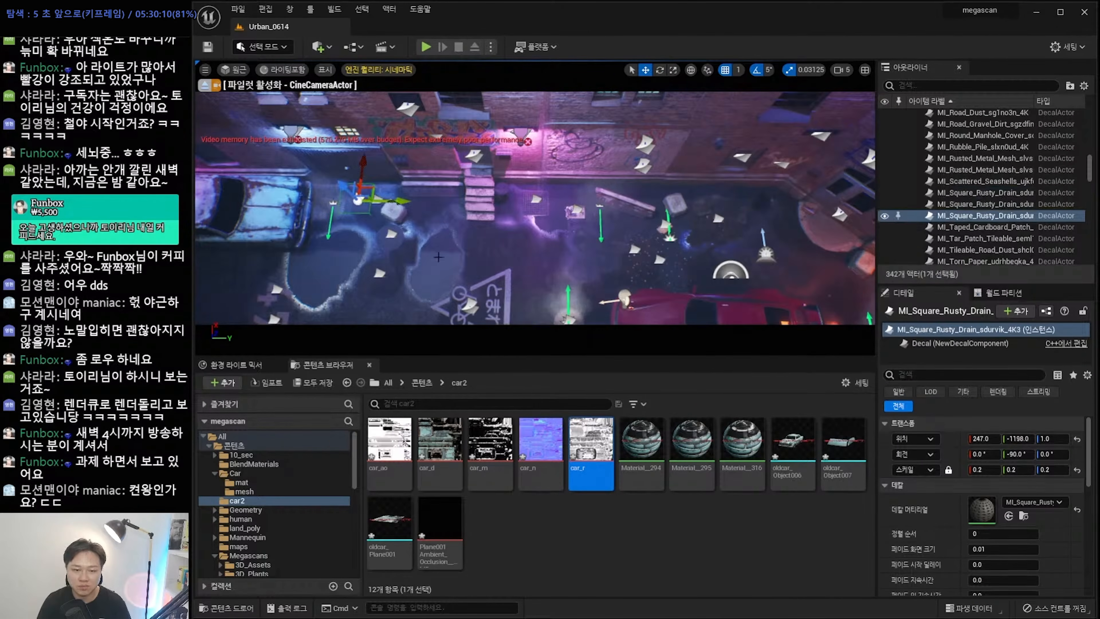
Skip forward through the recording to review the steam emitters and drain decals placed around both cars.
key("Right")
key("Right")
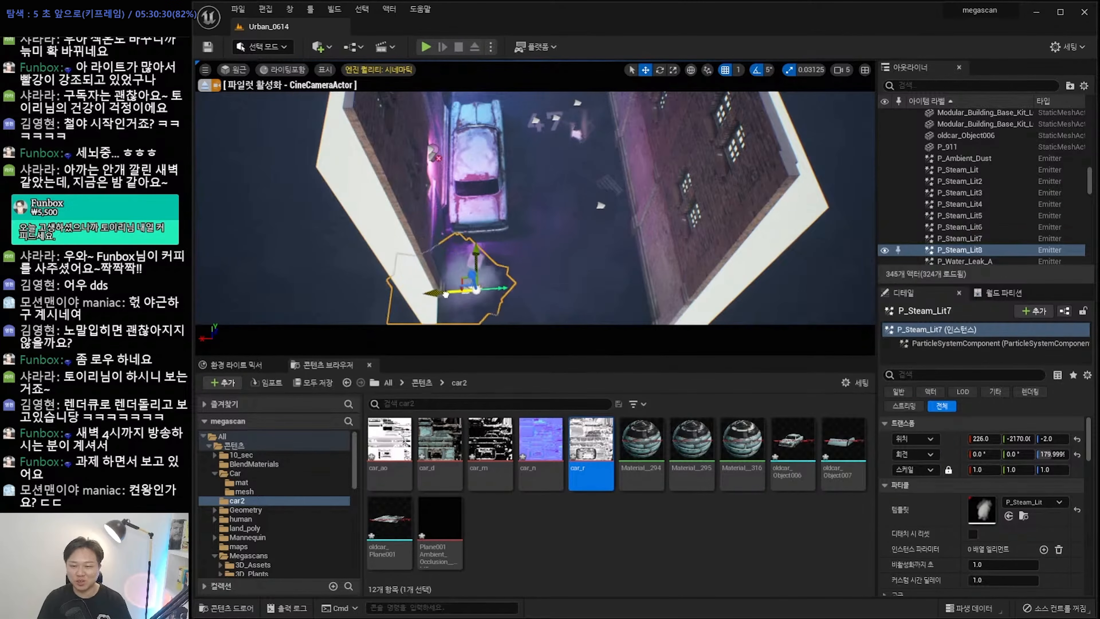
key("Right")
key("Right")
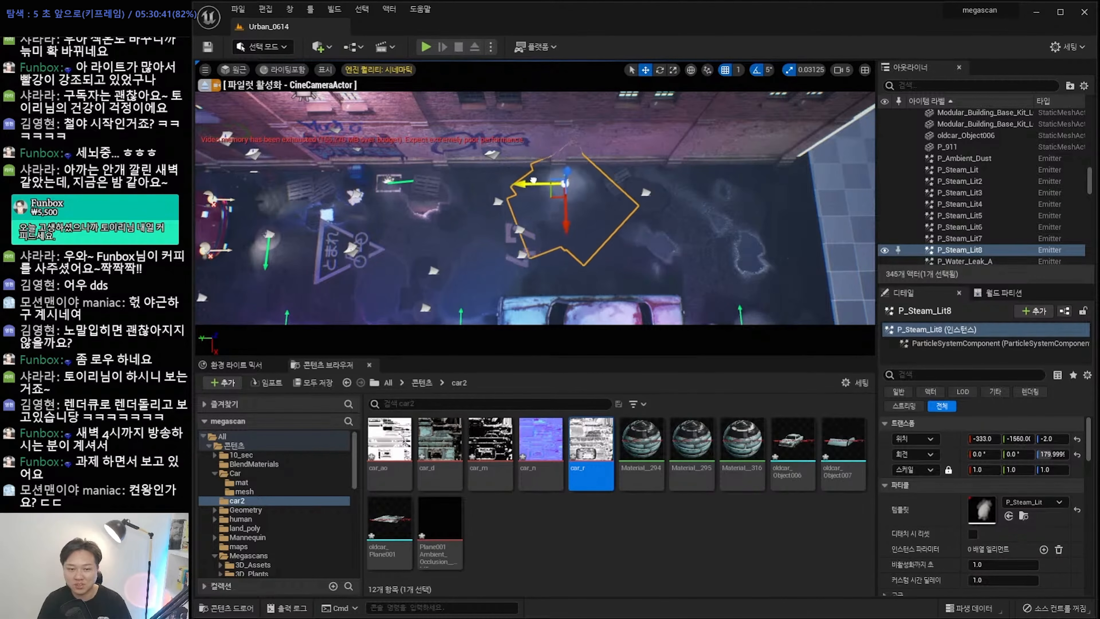
key("Right")
key("Right")
key("Right")
key("Right")
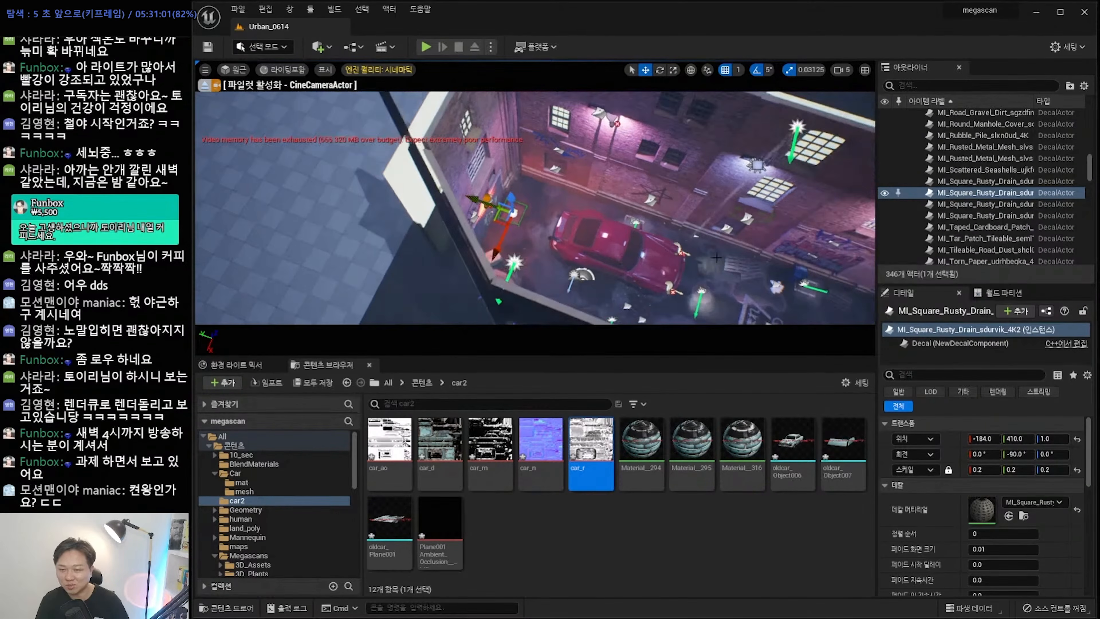
Skip forward through the recording to examine the graffiti decals placed along the alley's brick wall.
key("Right")
key("Right")
key("Right")
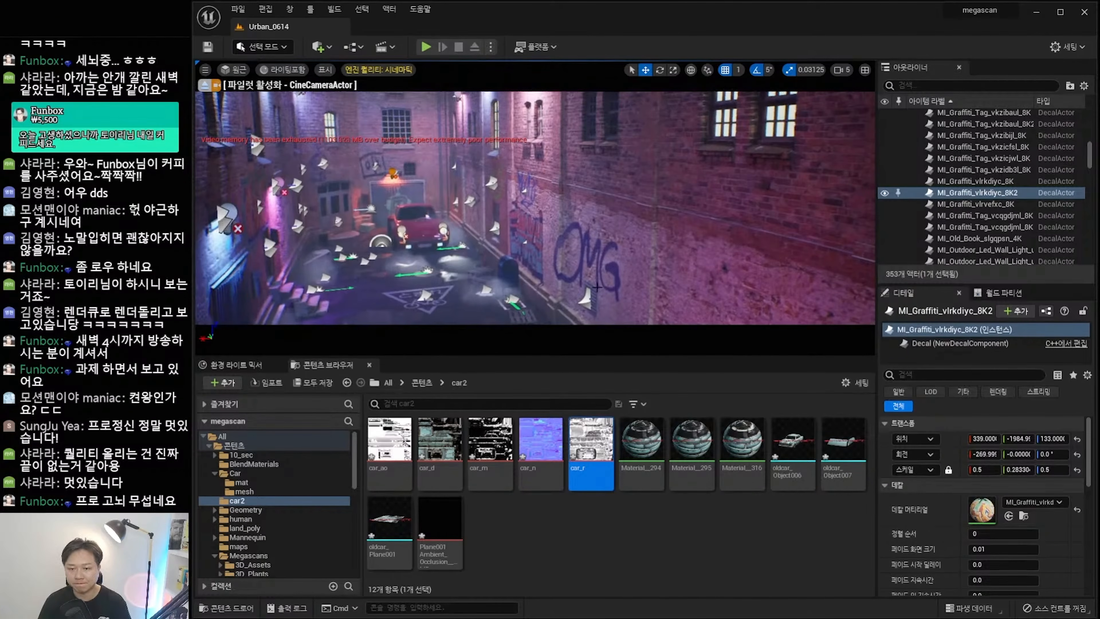
key("Right")
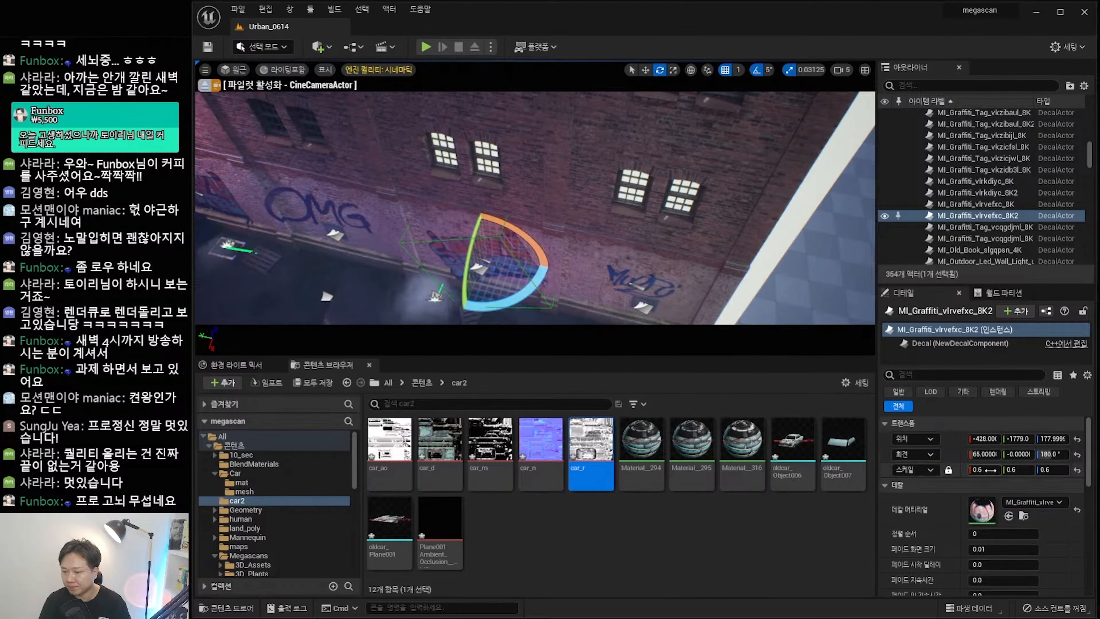
Skip forward through the recording to review the placement of concrete rubble, a concrete pot and cement bollards in the alley.
key("Right")
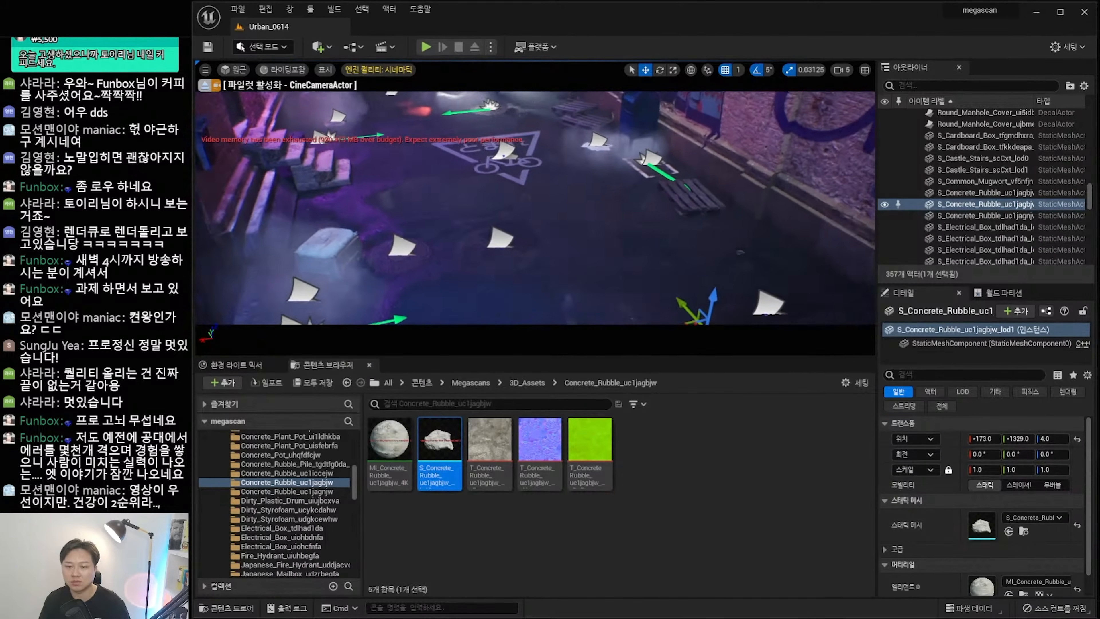
right_click_drag(675, 282, 684, 286)
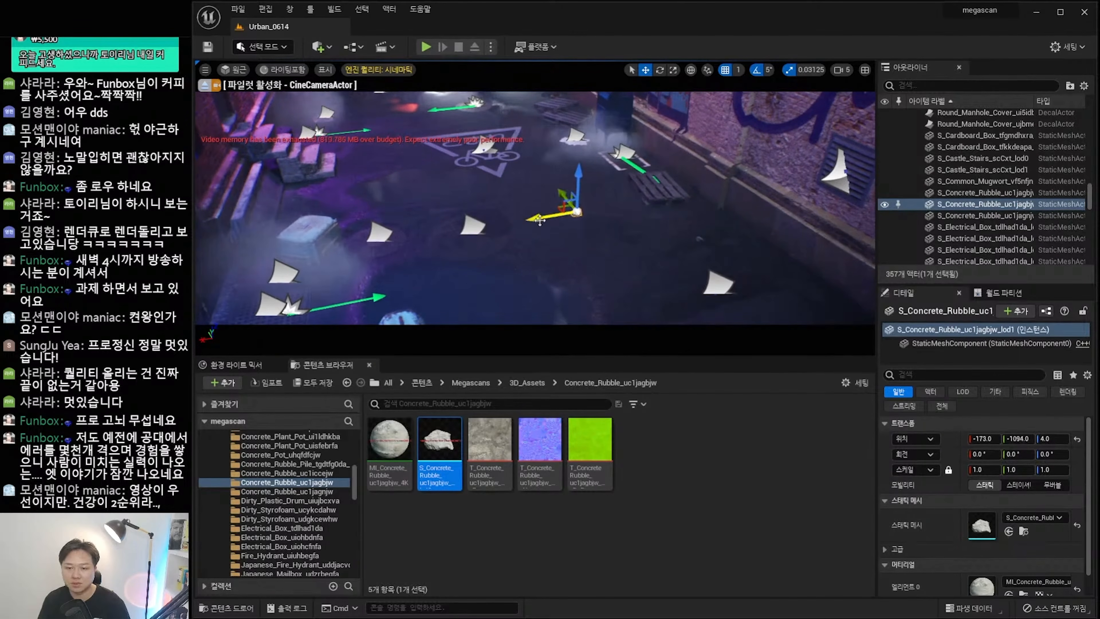
key("Right")
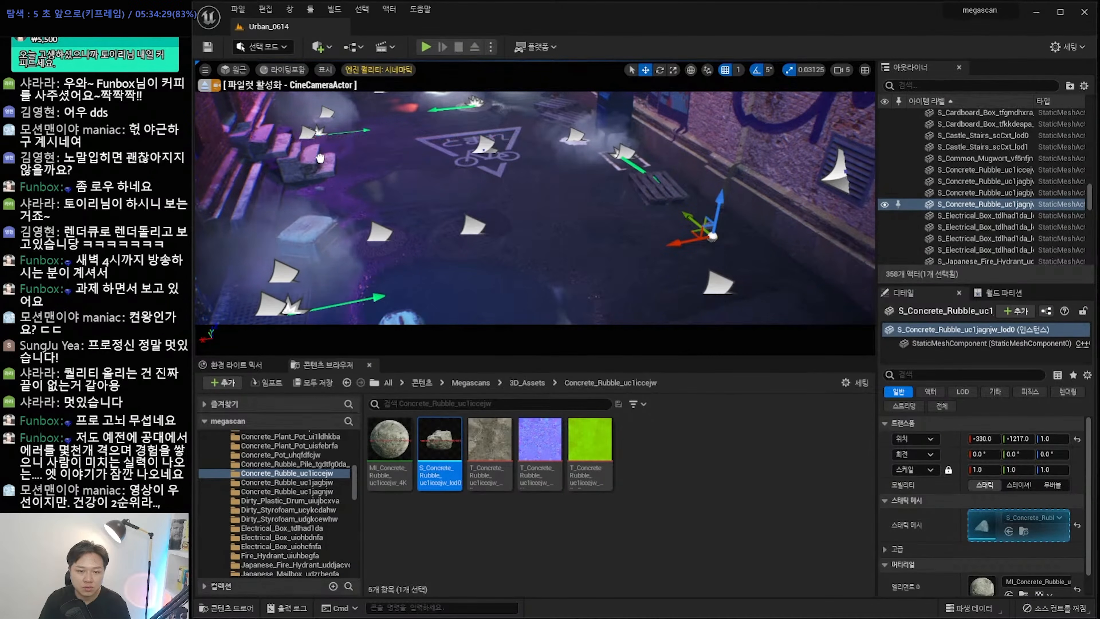
key("Right")
key("Right")
key("Right")
key("Right")
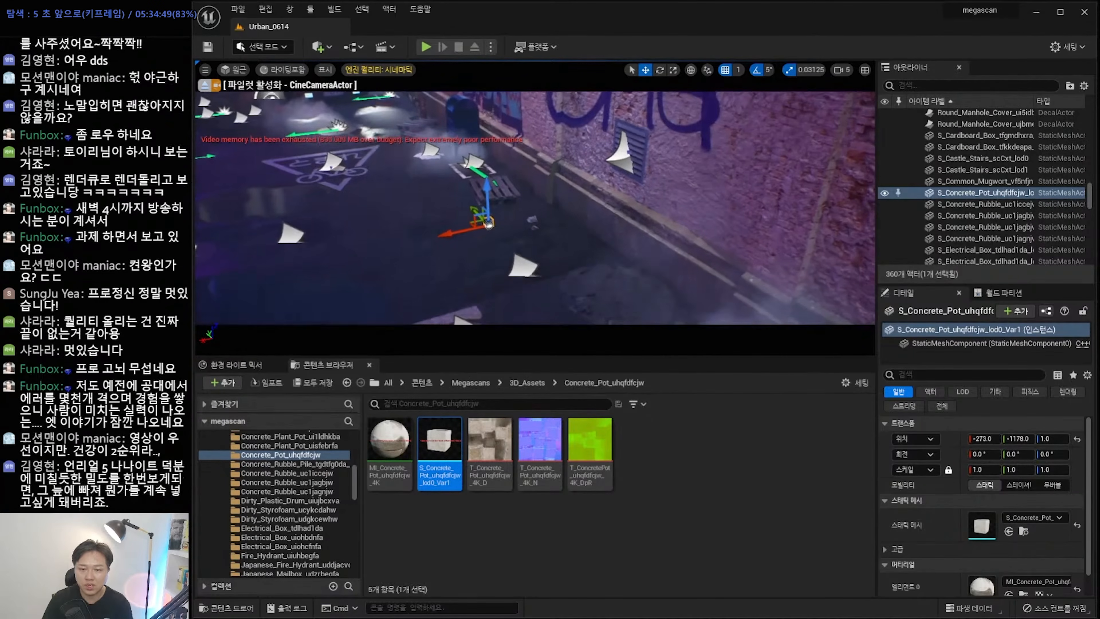
key("Right")
key("Right")
key("Right")
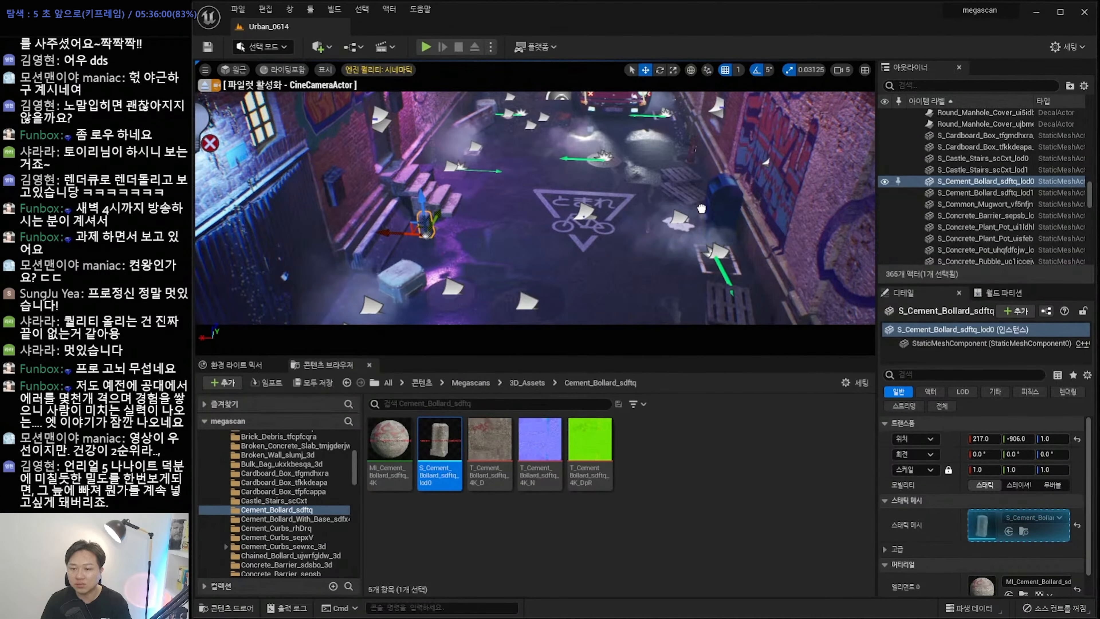
Skip forward through the recording to review the cardboard box and broken concrete slab placed near the stone stairs.
key("Right")
key("Right")
key("Right")
key("Right")
key("Right")
key("Right")
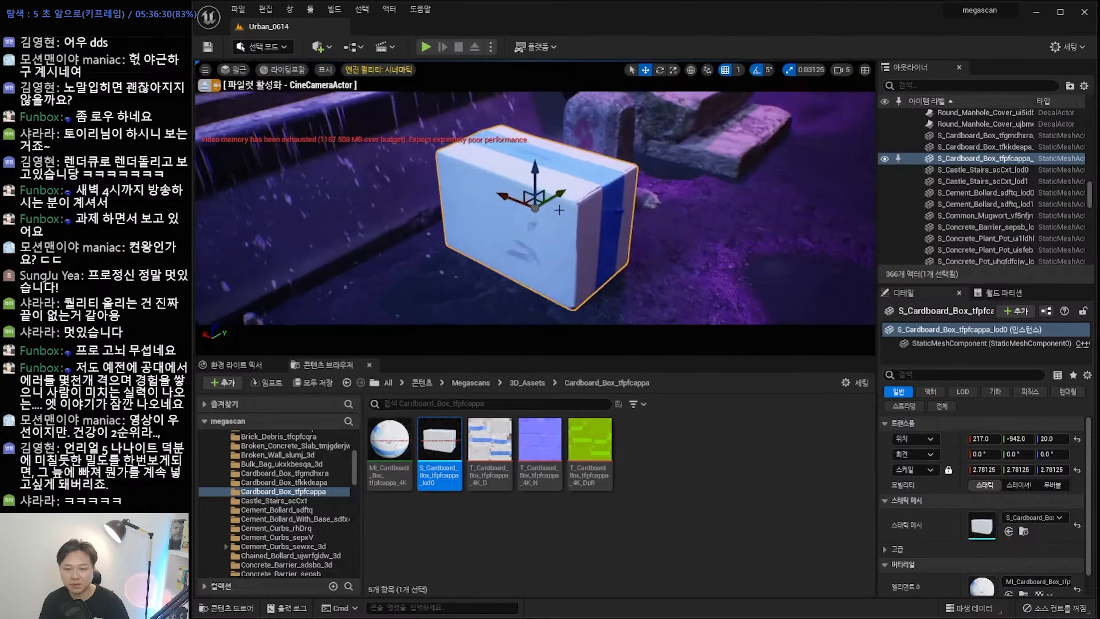
key("Right")
key("Right")
key("Right")
key("Right")
key("Right")
key("Right")
key("Right")
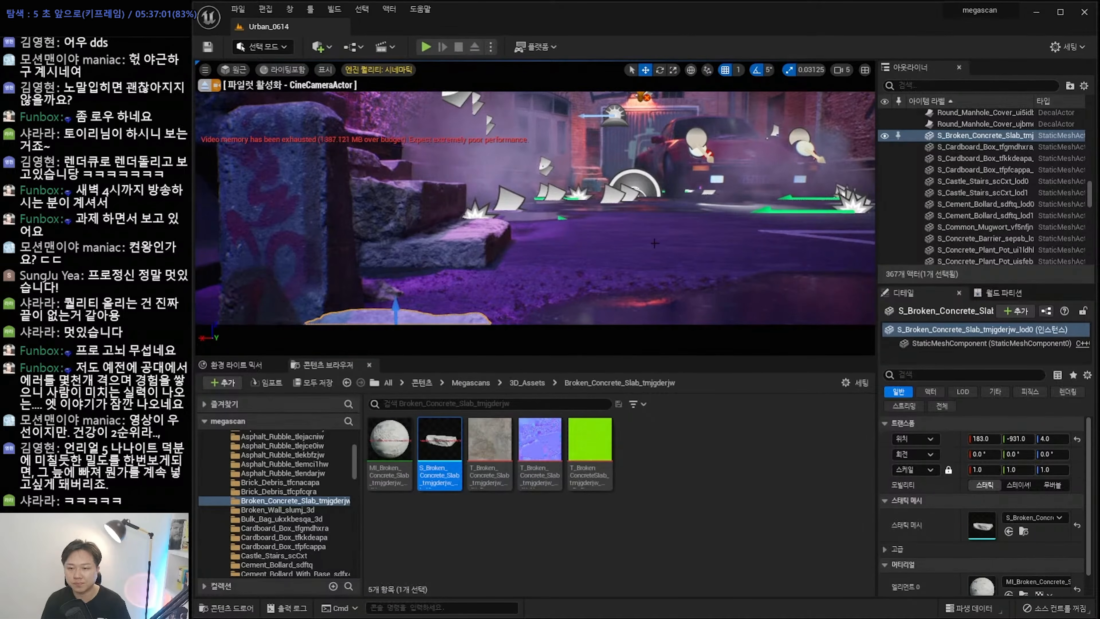
Skip forward through the recording to review the parking meter's placement in front of the old car.
key("Right")
key("Right")
key("Right")
key("Right")
key("Right")
key("Right")
key("Right")
key("Right")
key("Right")
key("Right")
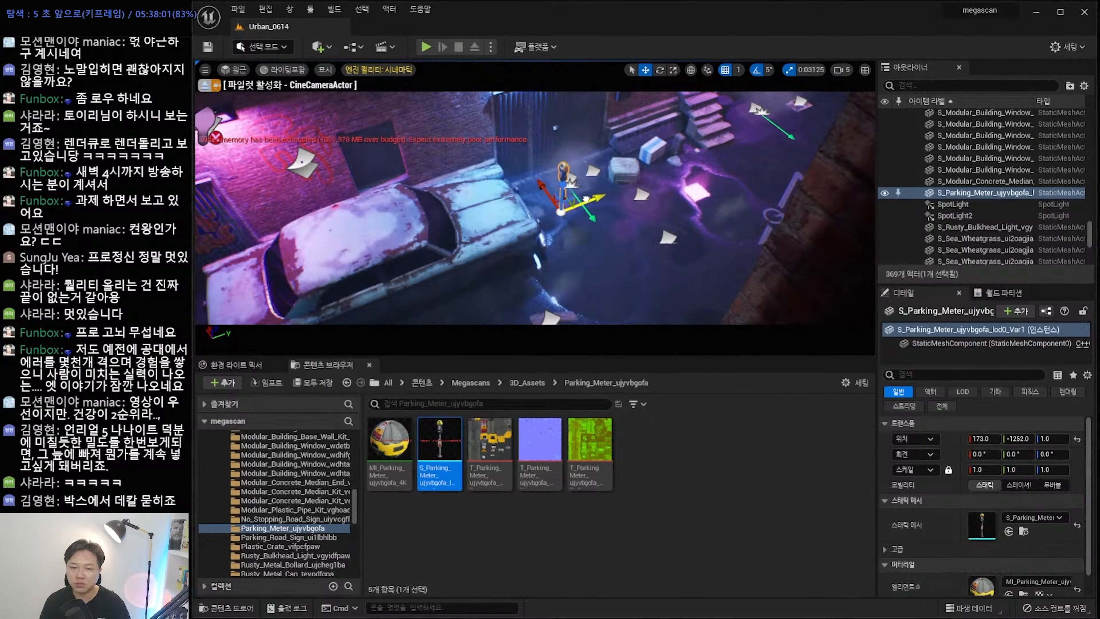
Skip forward through the recording to review the parking road sign placed against the graffiti wall.
key("Right")
key("Right")
key("Right")
key("Right")
key("Right")
key("Right")
key("Right")
key("Right")
key("Right")
key("Right")
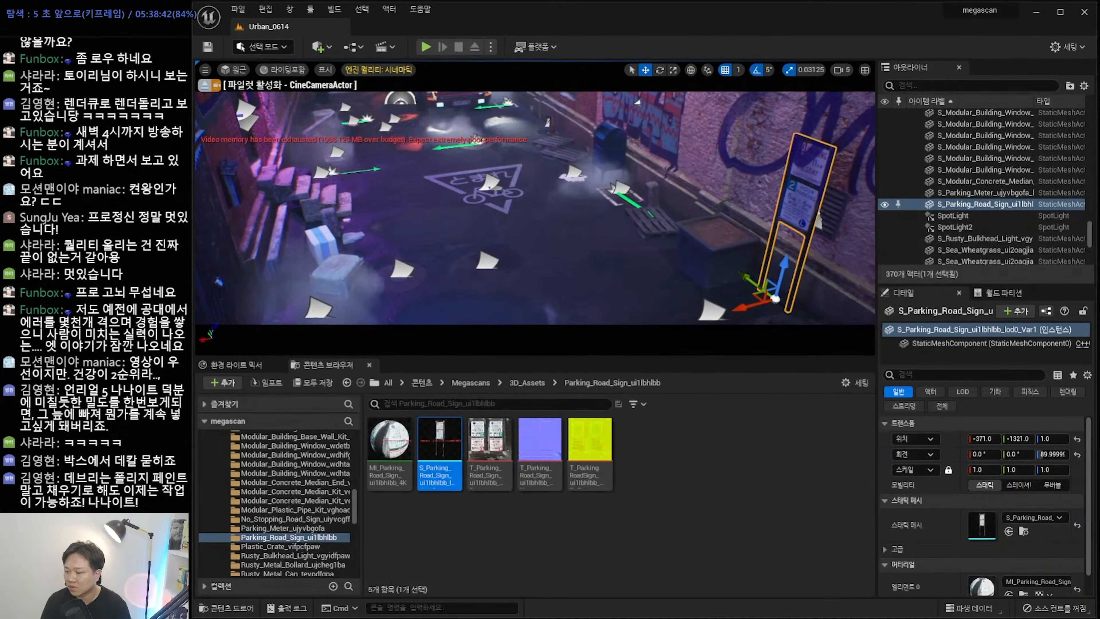
Skip forward through the recording to review the placement of the plastic crate, rusty bollard, metal can and street curb.
key("Right")
key("Right")
key("Right")
key("Right")
key("Right")
key("Right")
key("Right")
key("Right")
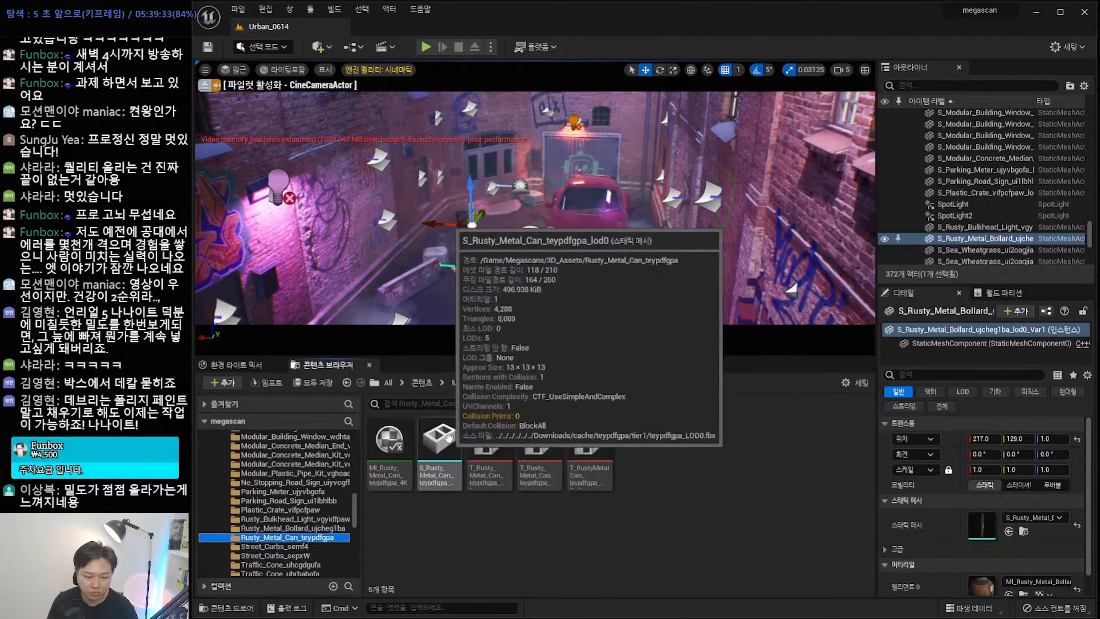
key("Right")
key("Right")
key("Right")
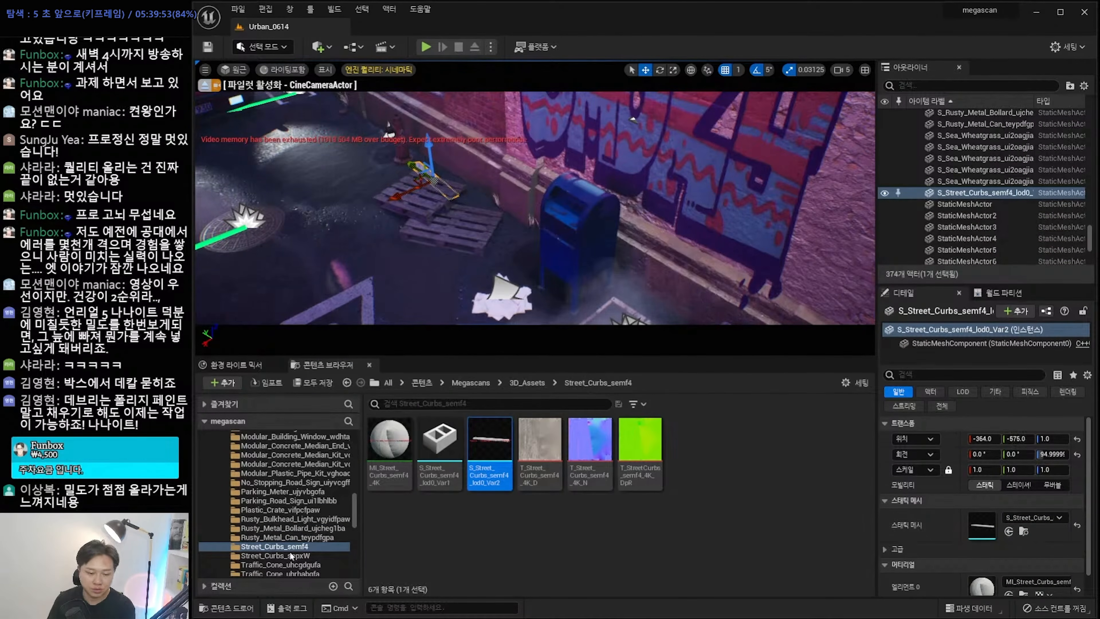
Skip ahead to the traffic cone props and place another cone at the alley's open end near the old car.
key("Right")
key("Right")
key("Right")
key("Right")
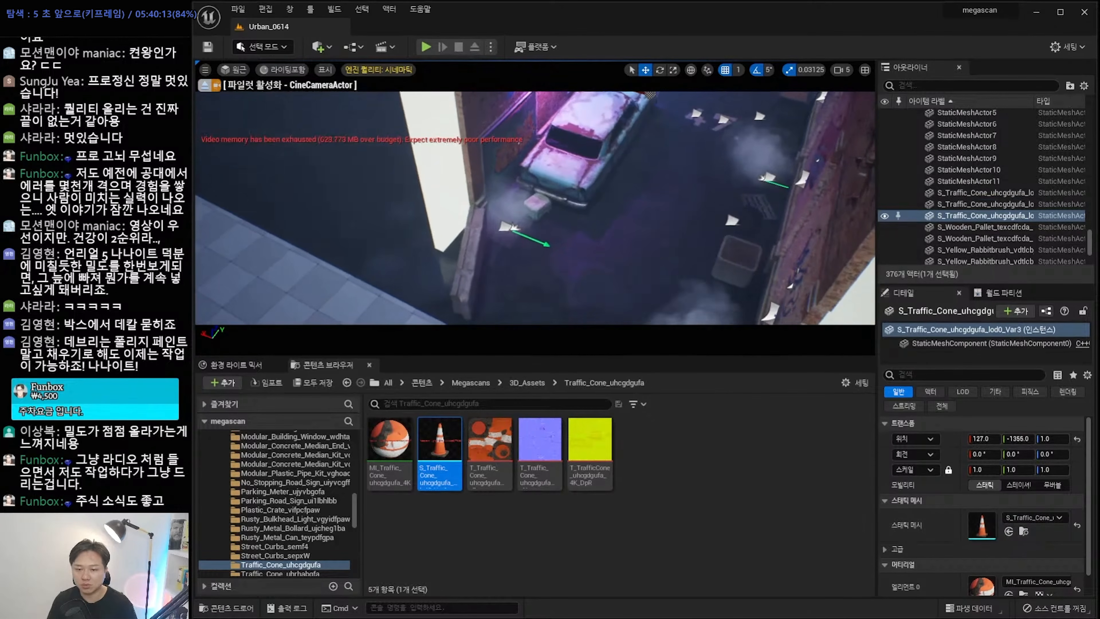
left_click_drag(440, 452, 525, 253)
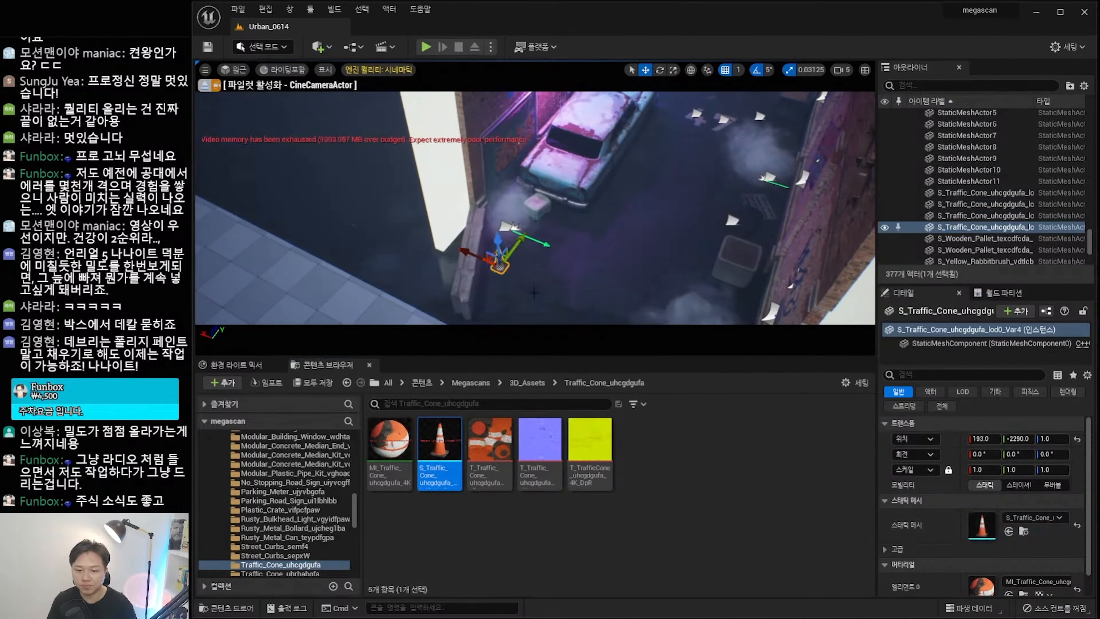
Skip forward through the recording to review the traffic signal control cabinet and the steam emitter beside it.
key("Right")
key("Right")
key("Right")
key("Right")
key("Right")
key("Right")
key("Right")
key("Right")
key("Right")
key("Right")
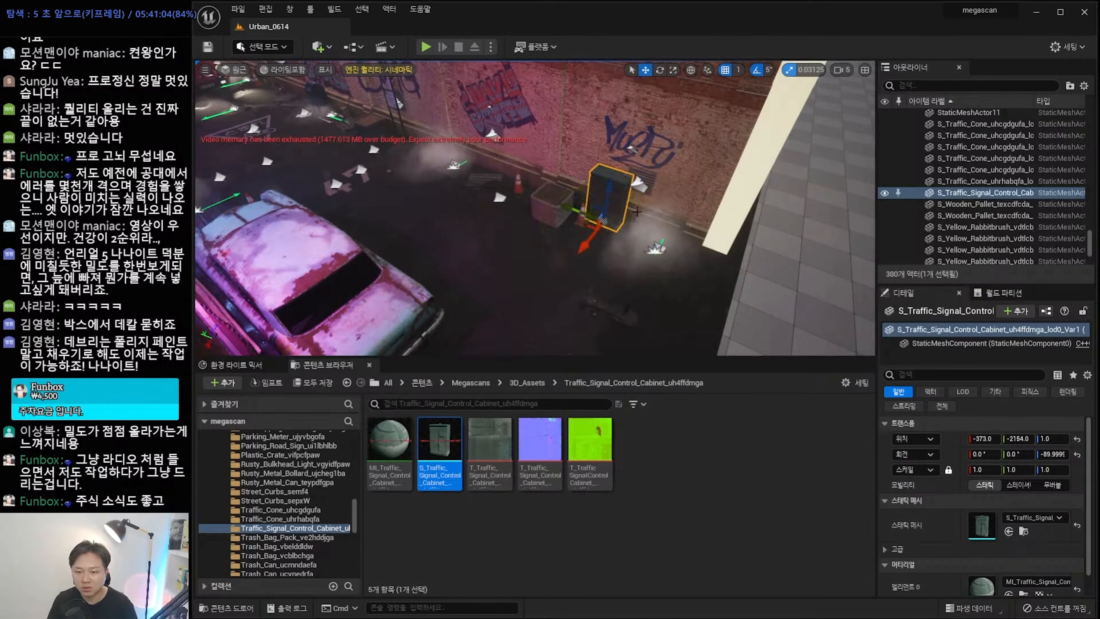
left_click(597, 247)
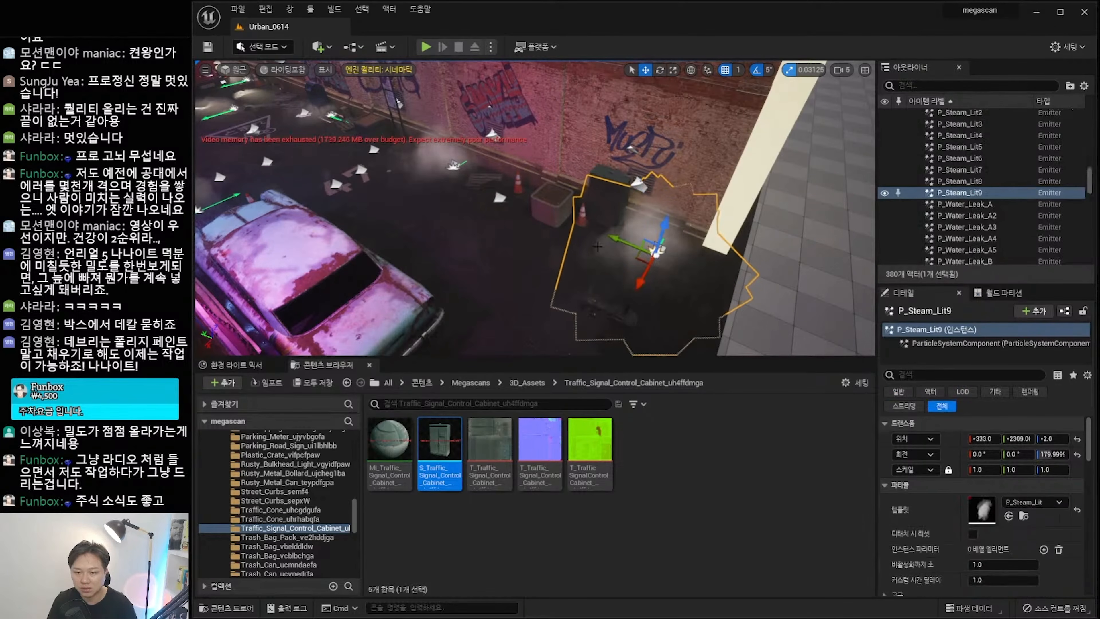
Skip forward through the recording to review the trash bag pack meshes placed at the alley's closed end.
key("Right")
key("Right")
key("Right")
key("Right")
key("Right")
key("Right")
key("Right")
key("Right")
key("Right")
key("Right")
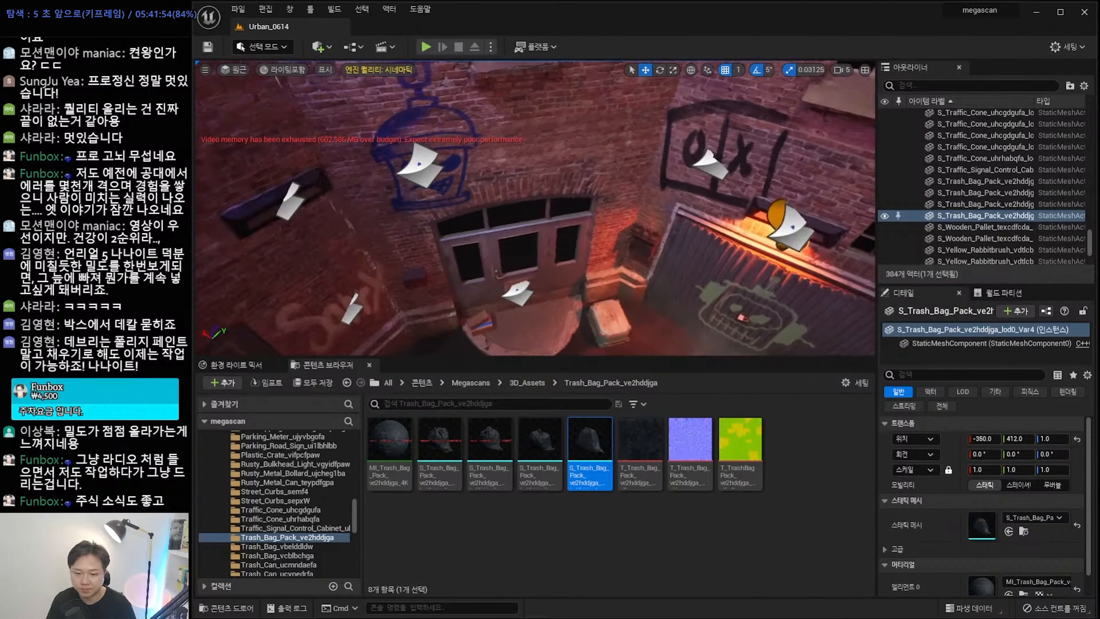
Skip forward through the recording to review the single trash bags placed beside the stone stairs.
key("Right")
key("Right")
key("Right")
key("Right")
key("Right")
key("Right")
key("Right")
key("Right")
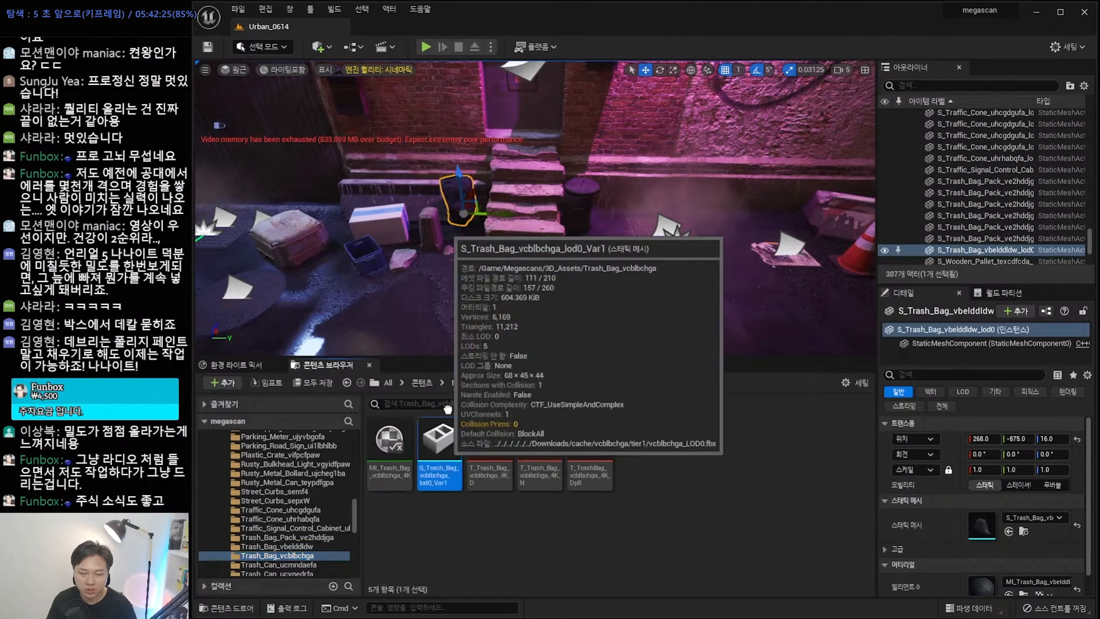
Skip forward through the recording to review the alley view with its props and painted bike stop decal.
key("Right")
key("Right")
key("Right")
key("Right")
key("Right")
key("Right")
key("Right")
key("Right")
key("Right")
key("Right")
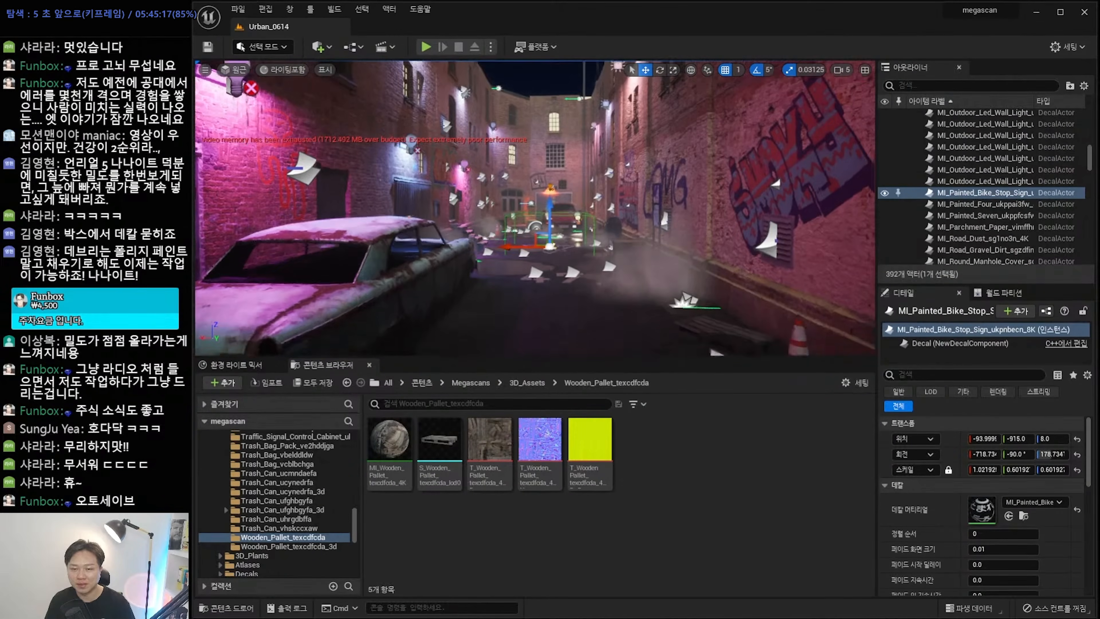
Skip forward through the recording to examine how the second-floor wall modules are stacked to raise the building.
key("Right")
key("Right")
key("Right")
key("Right")
key("Right")
key("Right")
key("Right")
key("Right")
key("Right")
key("Right")
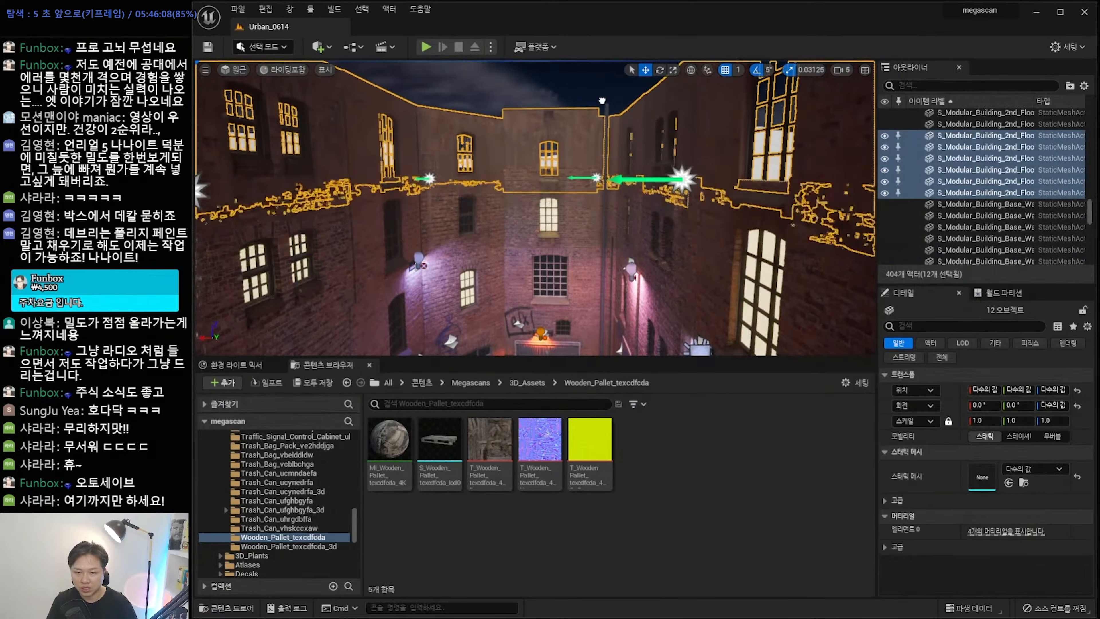
key("Right")
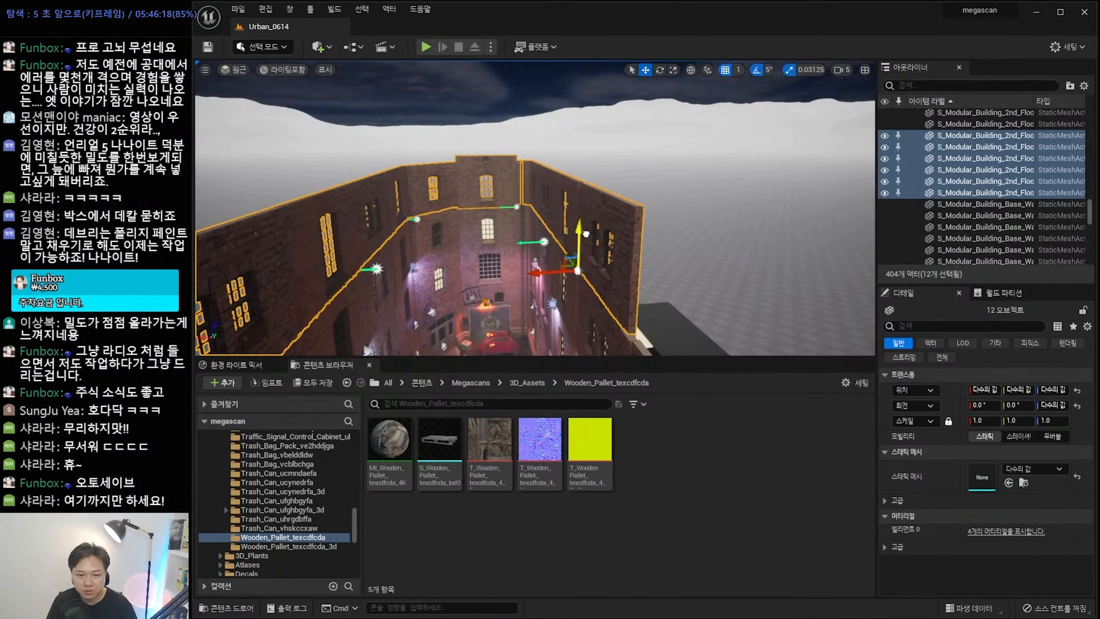
Skip forward through the recording to review the black and light cube panels added behind the raised walls.
key("Right")
key("Right")
key("Right")
key("Right")
key("Right")
key("Right")
key("Right")
key("Right")
key("Right")
key("Right")
key("Right")
key("Right")
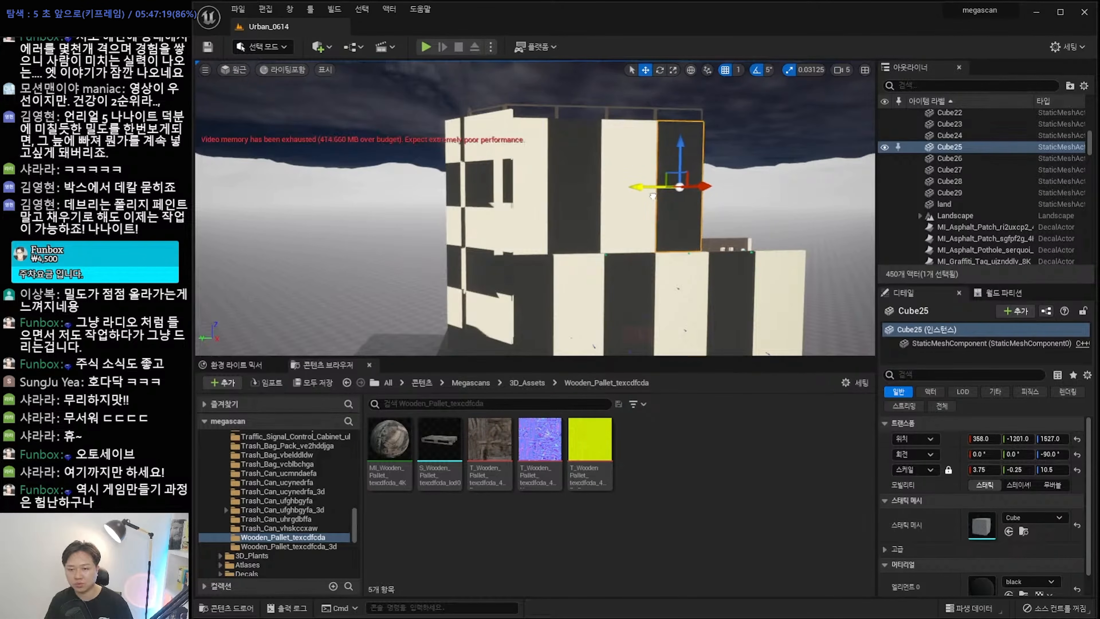
key("Right")
key("Right")
key("Right")
key("Right")
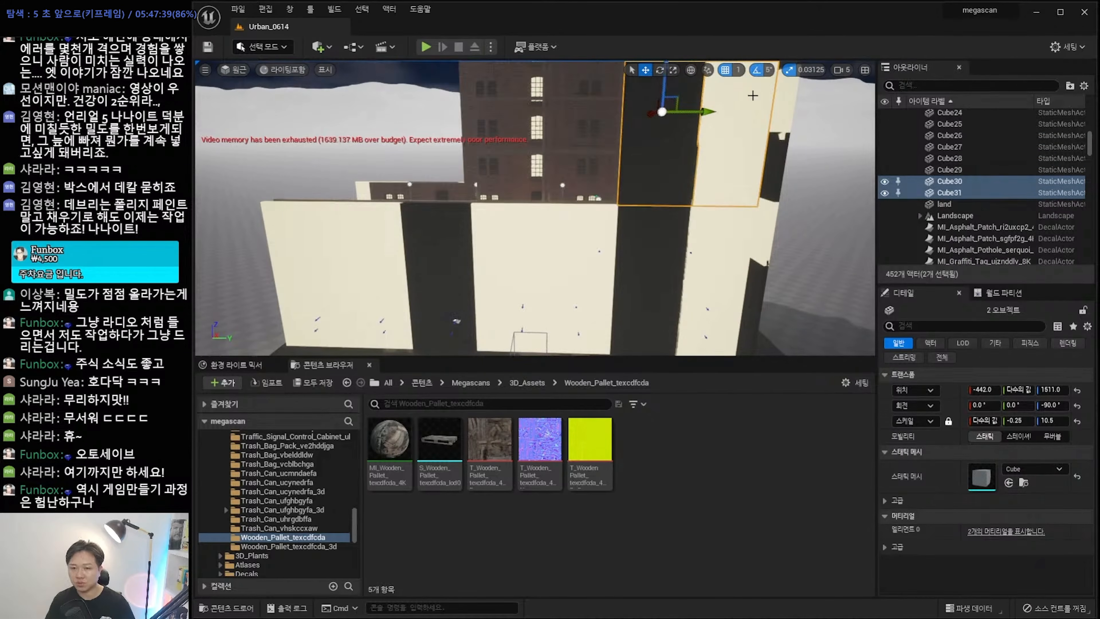
Skip forward through the recording to review the remaining window backing panels, the lit upper windows and the camera sequence.
key("Right")
key("Right")
key("Right")
key("Right")
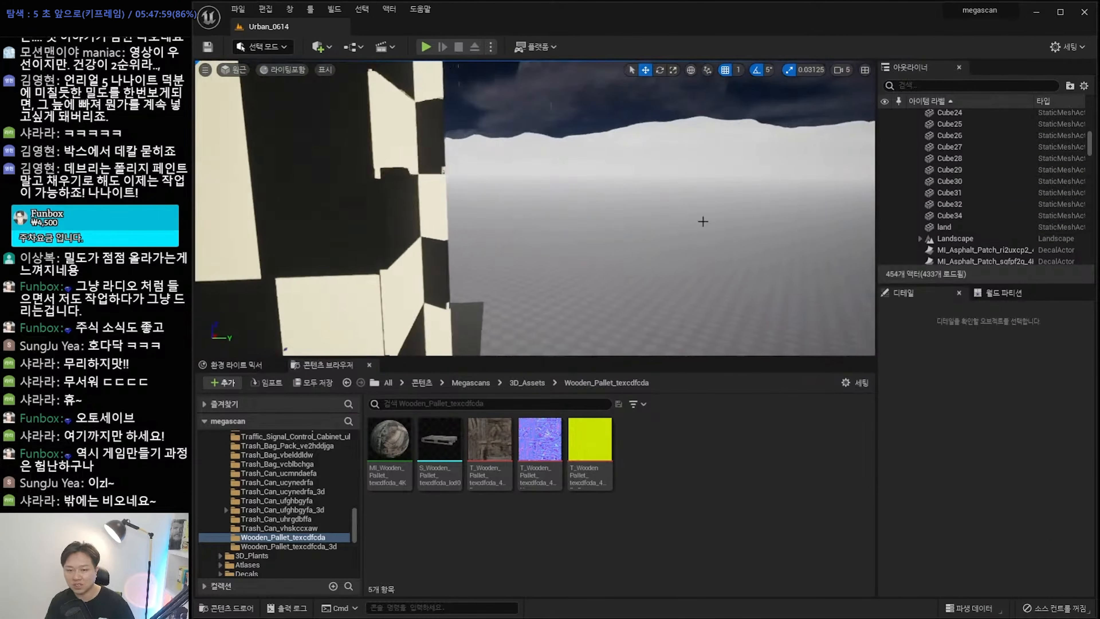
key("Right")
key("Right")
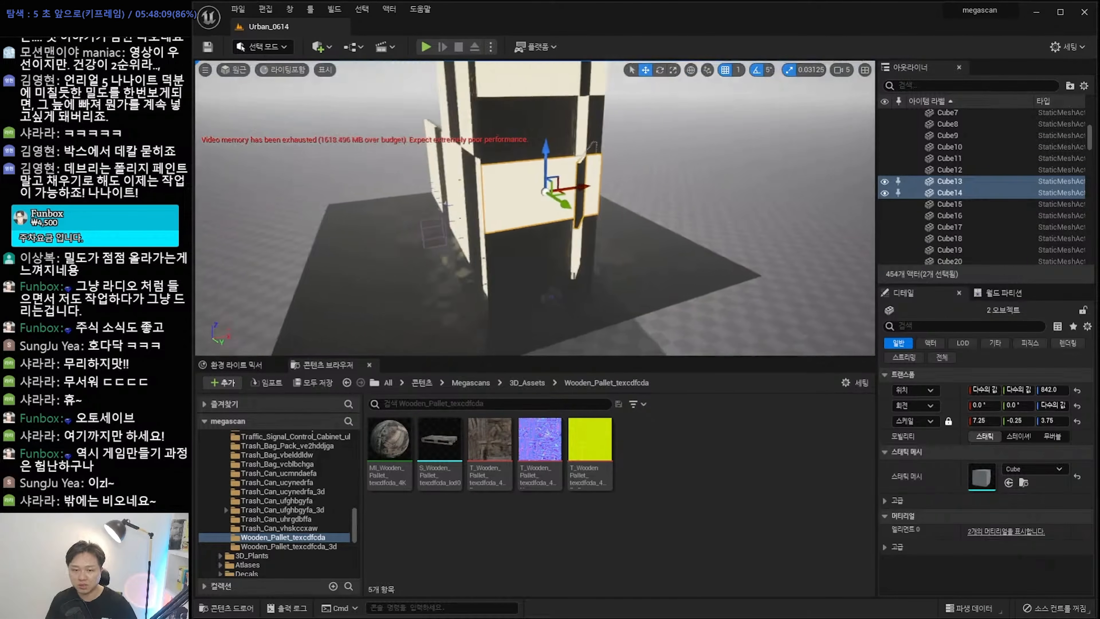
key("Right")
key("Right")
key("Right")
key("Right")
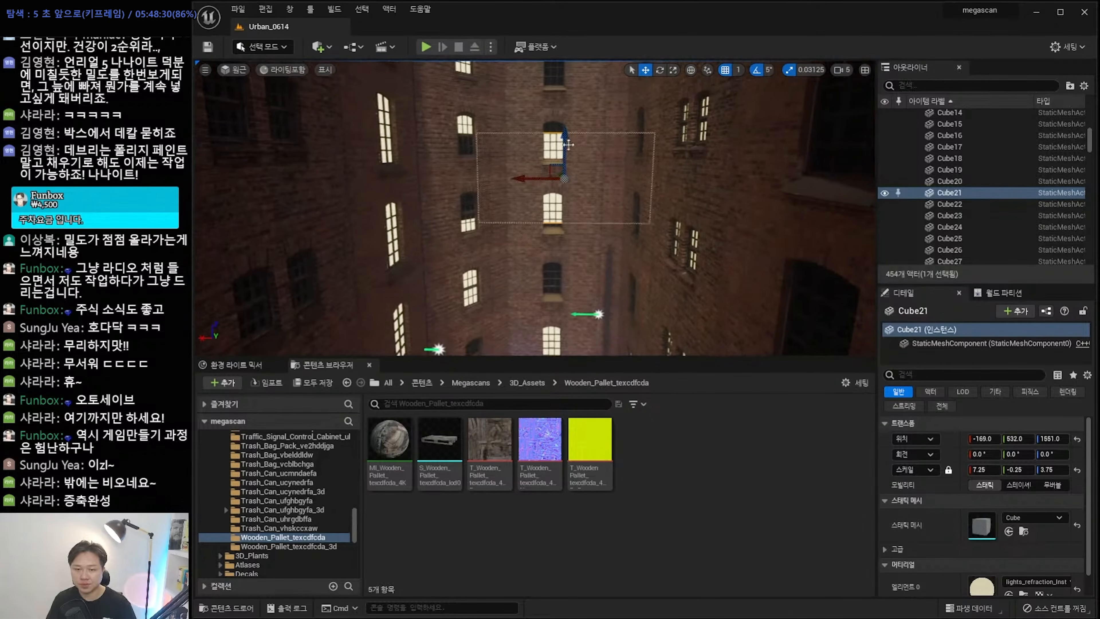
key("Right")
key("Right")
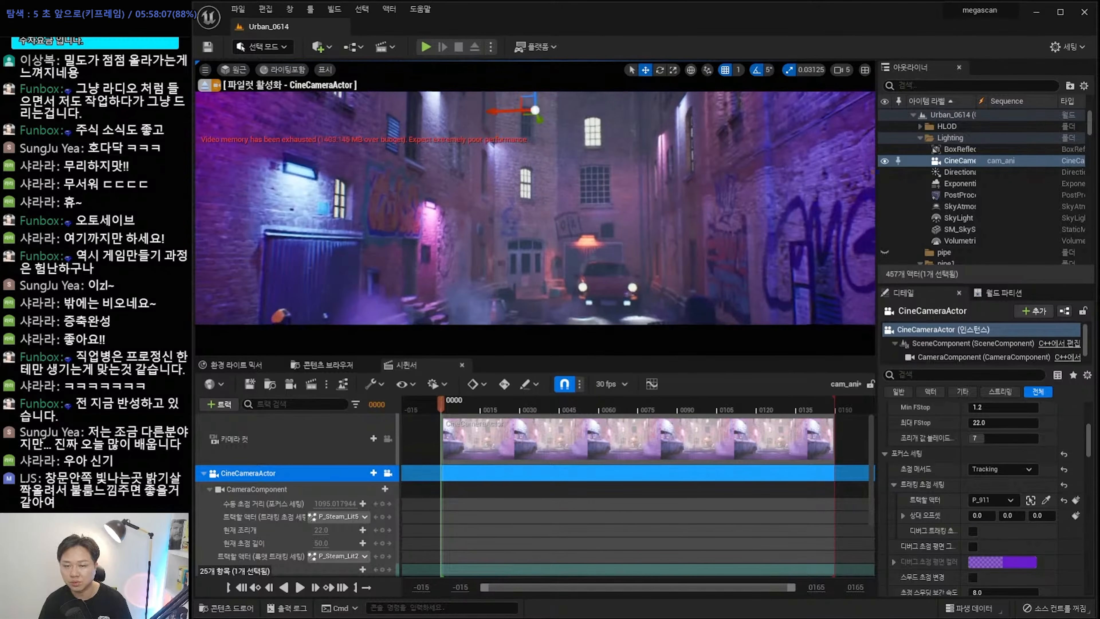
Position RectLight11 at the lit window above the barred one and turn it to 270° around Z.
key("s")
right_click_drag(666, 260, 688, 290)
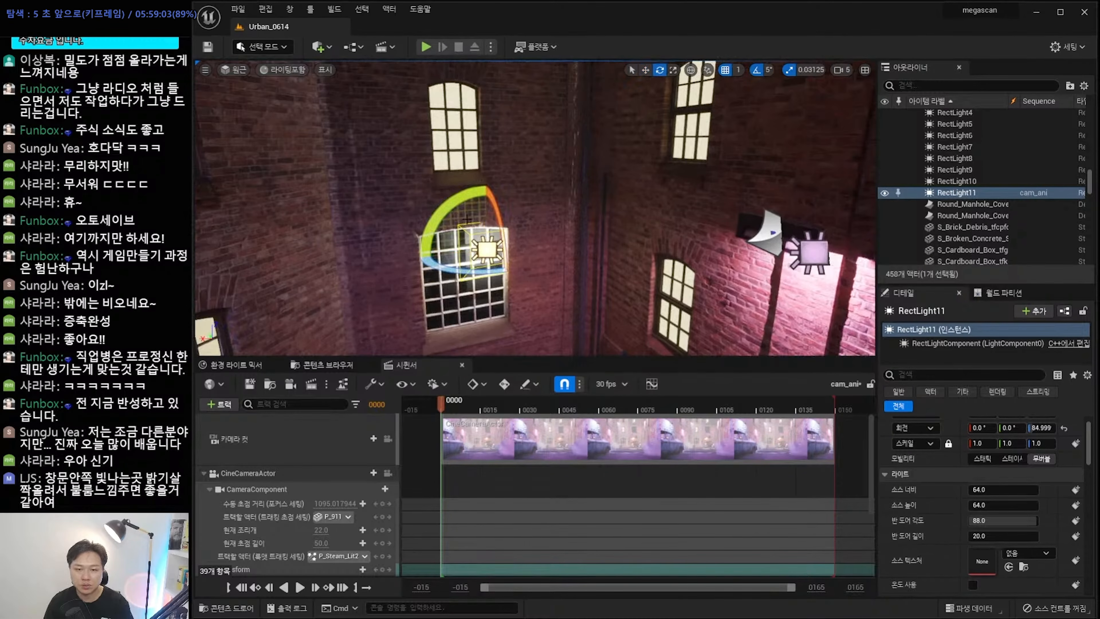
right_click_drag(482, 223, 482, 191)
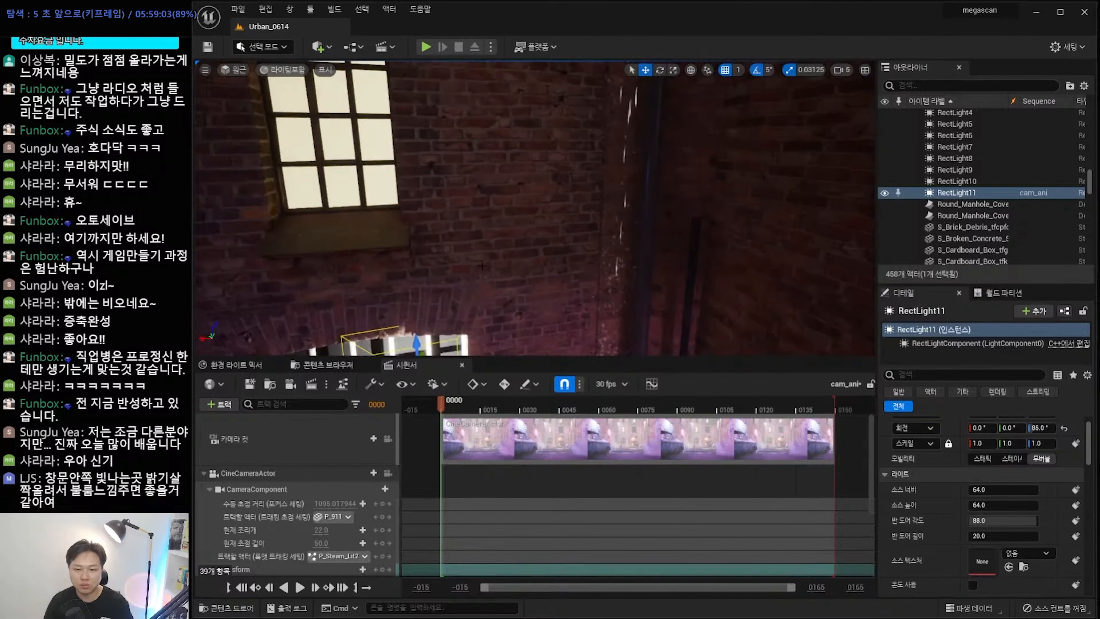
key("f")
left_click_drag(534, 156, 535, 104)
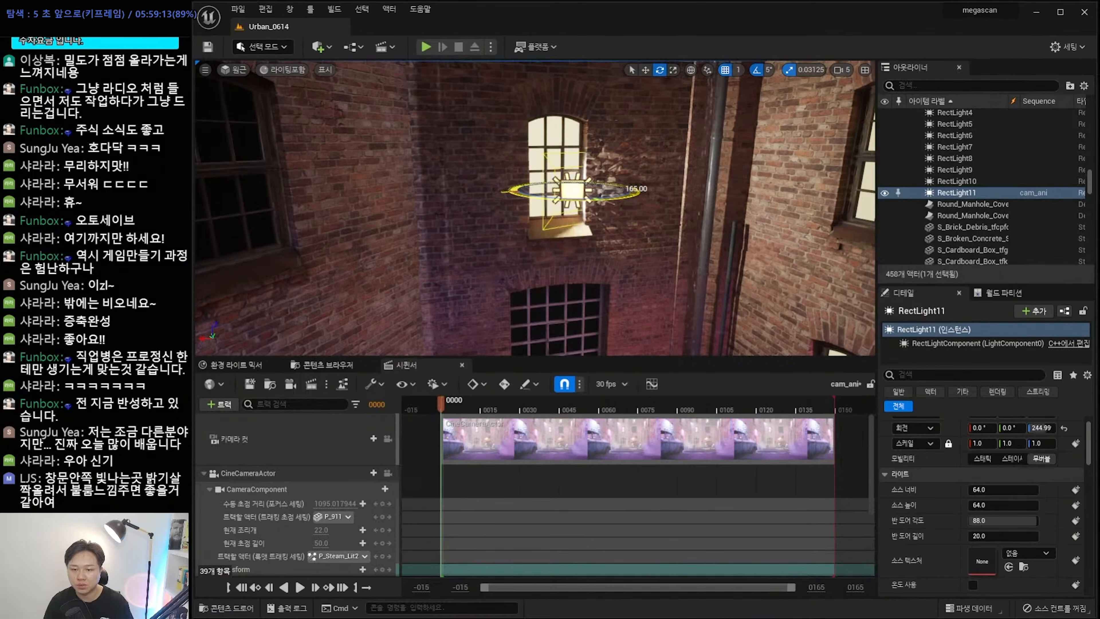
left_click_drag(634, 191, 635, 191)
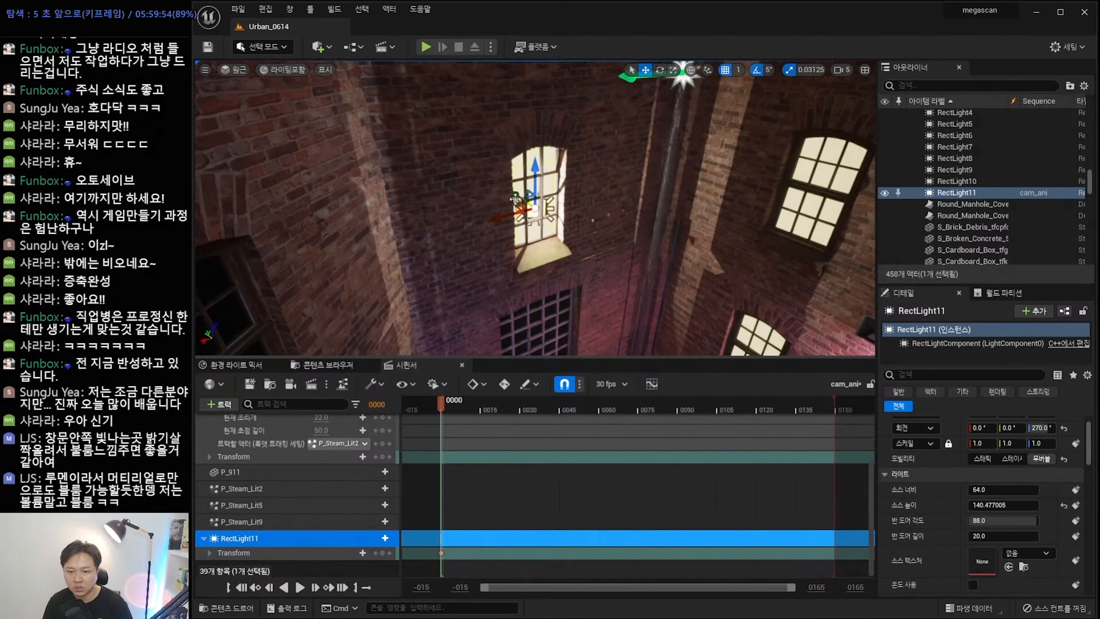
left_click_drag(515, 199, 523, 169)
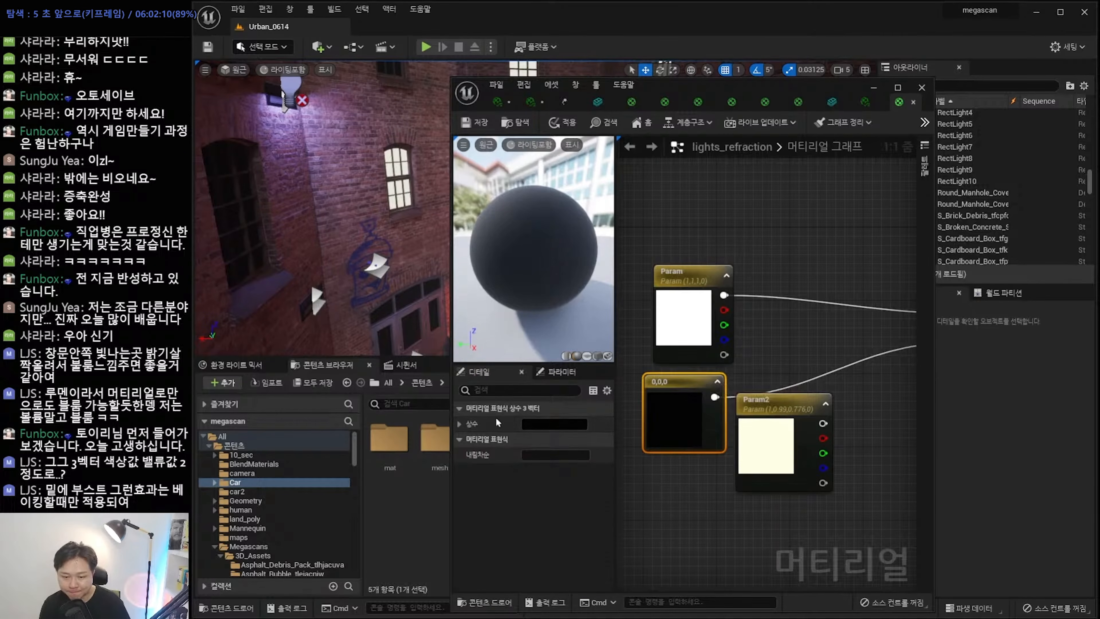
Expand the RGB channels of the black constant vector in the lights_refraction material and open its color for editing.
left_click(459, 424)
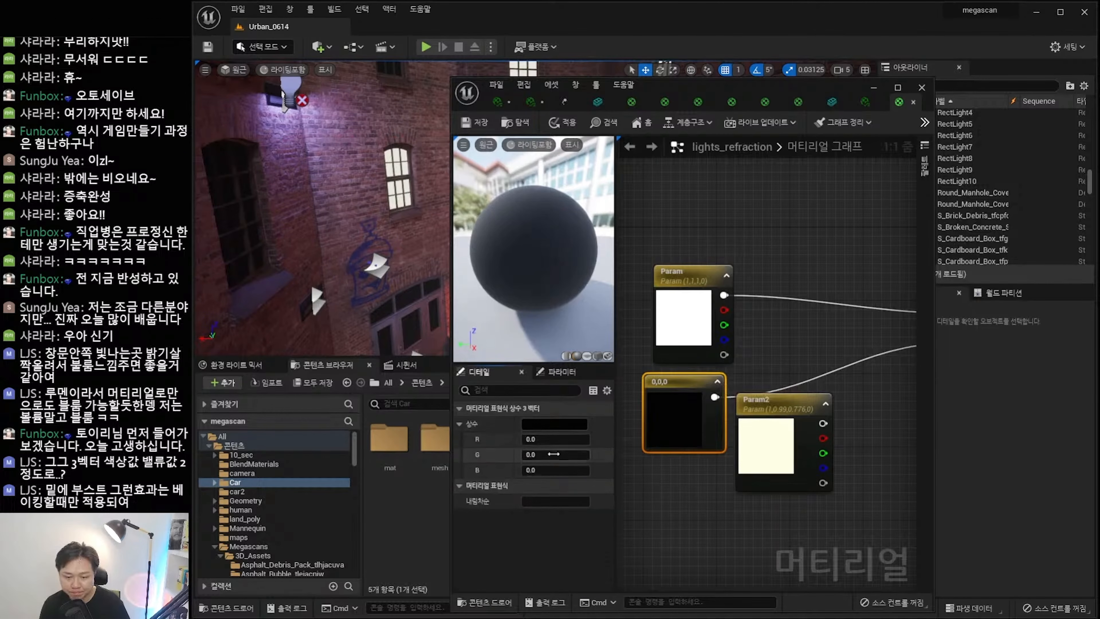
left_click(541, 424)
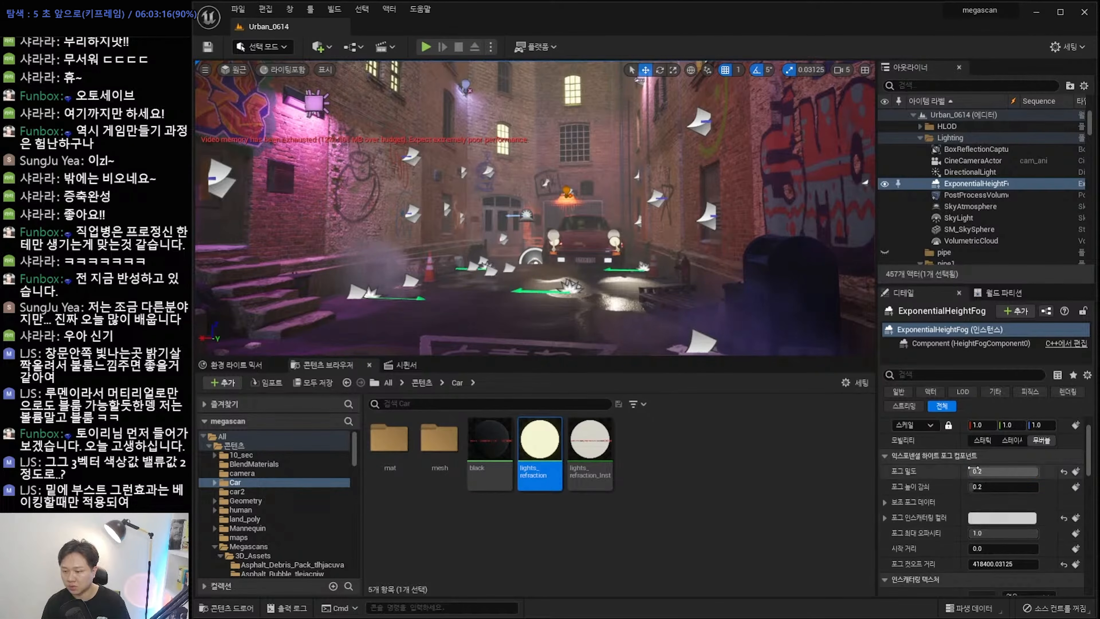
Darken the ExponentialHeightFog inscattering color to a value of 0.40625 and set the fog density to 0.8.
left_click(981, 472)
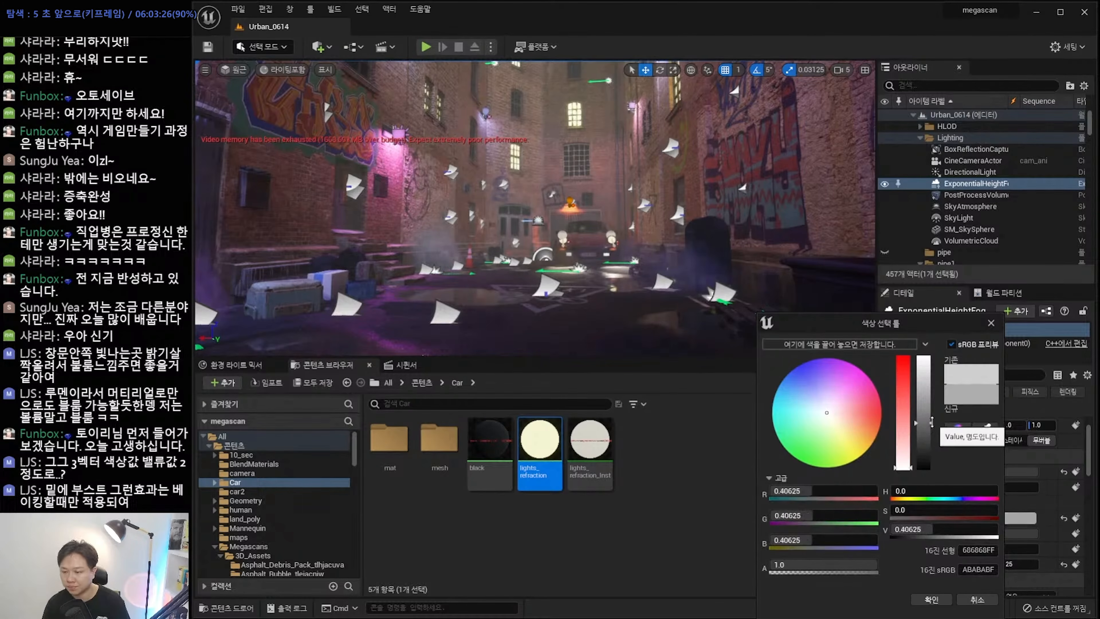
left_click(931, 600)
left_click(994, 471)
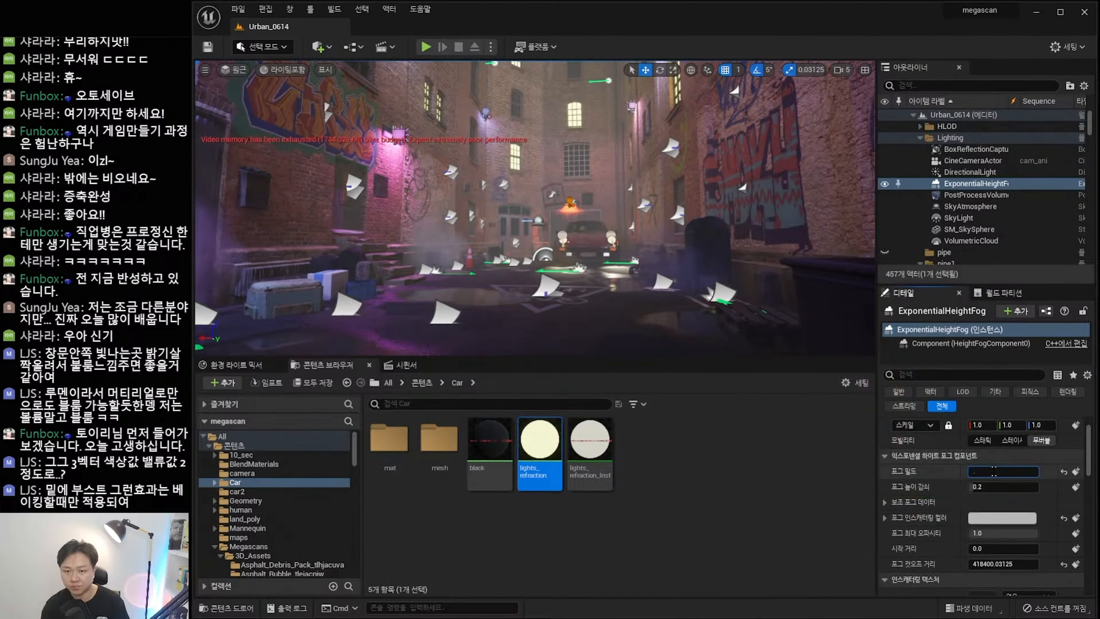
key("Return")
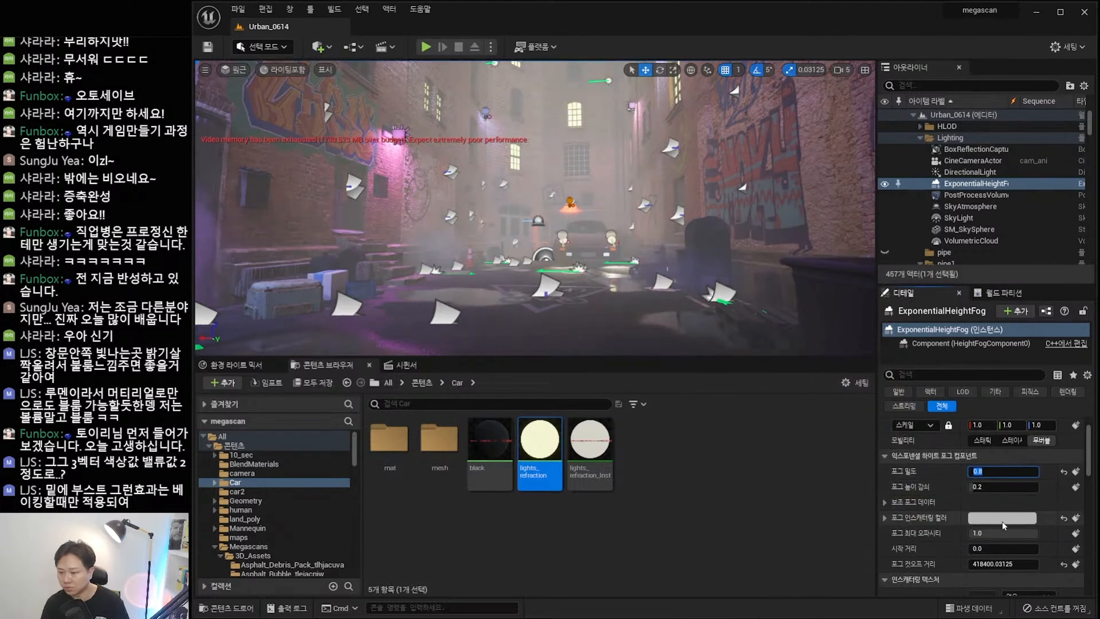
Lower the fog inscattering color's value to about 0.27 and shift its tint slightly toward blue.
left_click(1002, 518)
left_click_drag(916, 426, 919, 438)
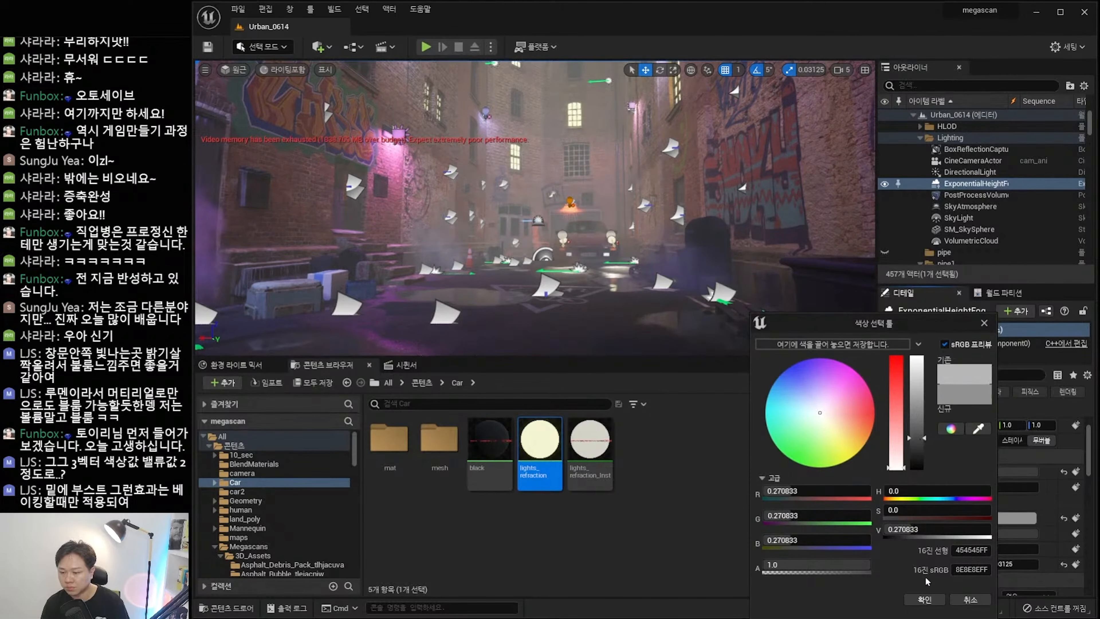
left_click_drag(809, 398, 806, 399)
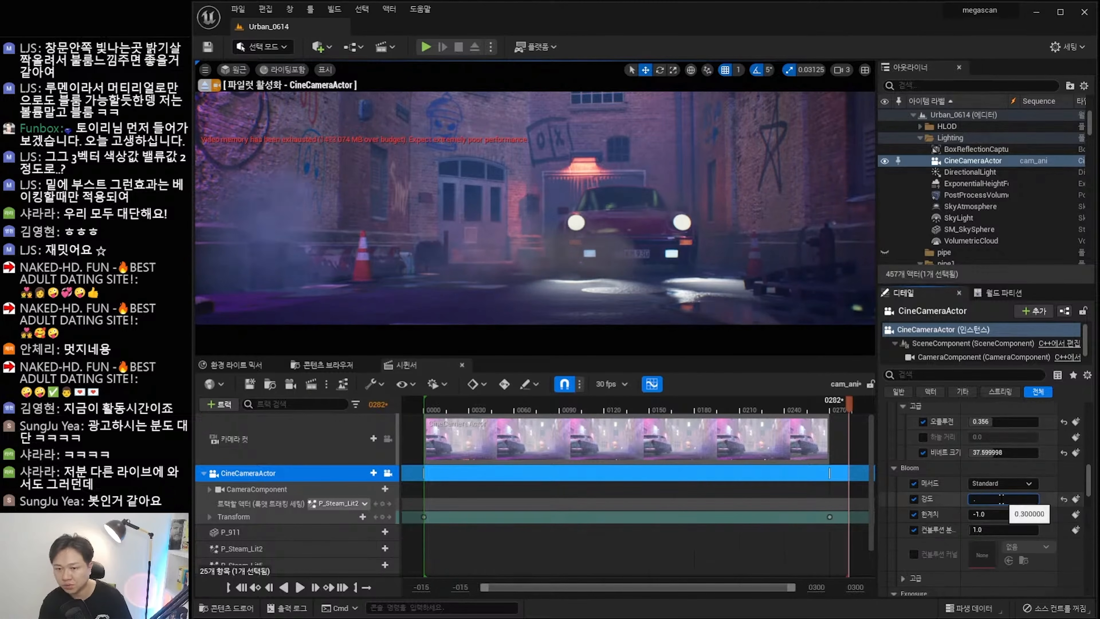
Set the CineCameraActor's bloom intensity to 0.5 and its vignette intensity to 0.4.
left_click(941, 514)
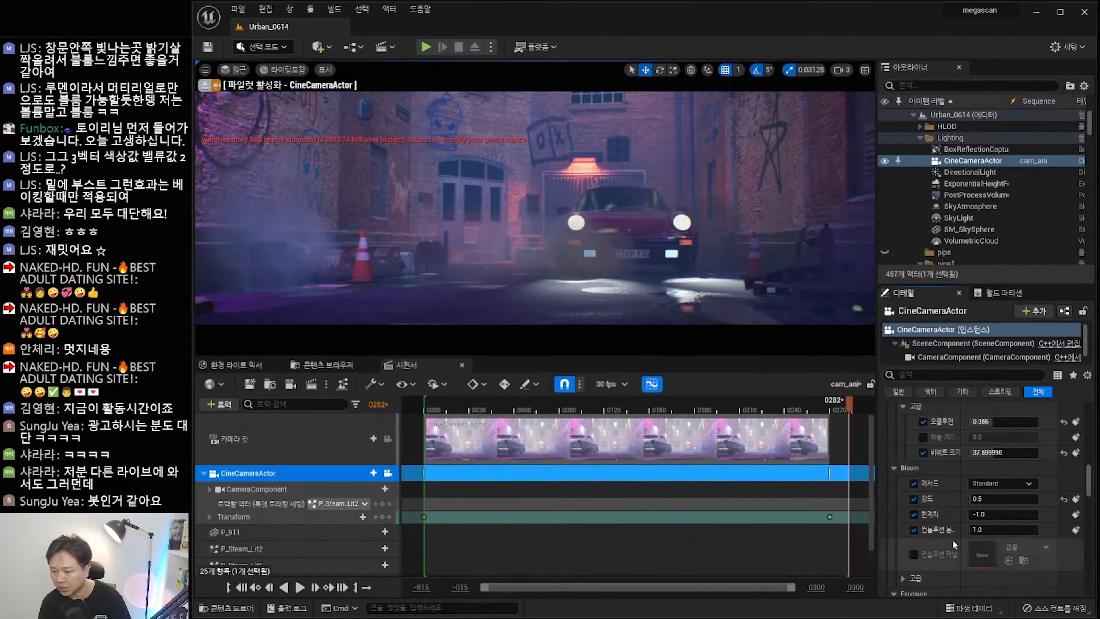
scroll(949, 522, "down", 1)
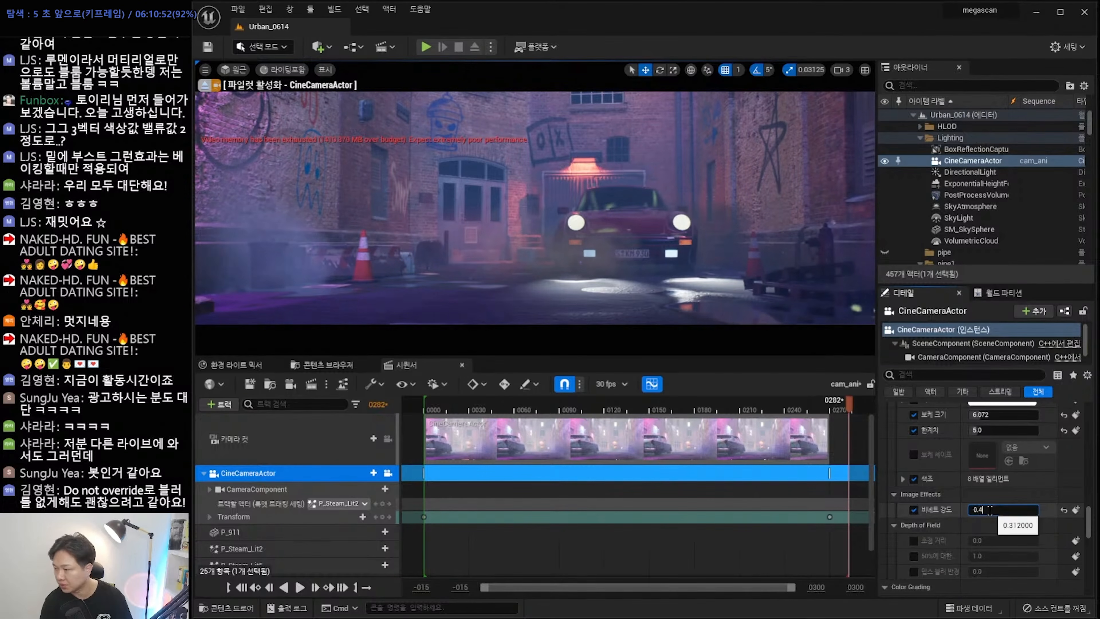
key("Return")
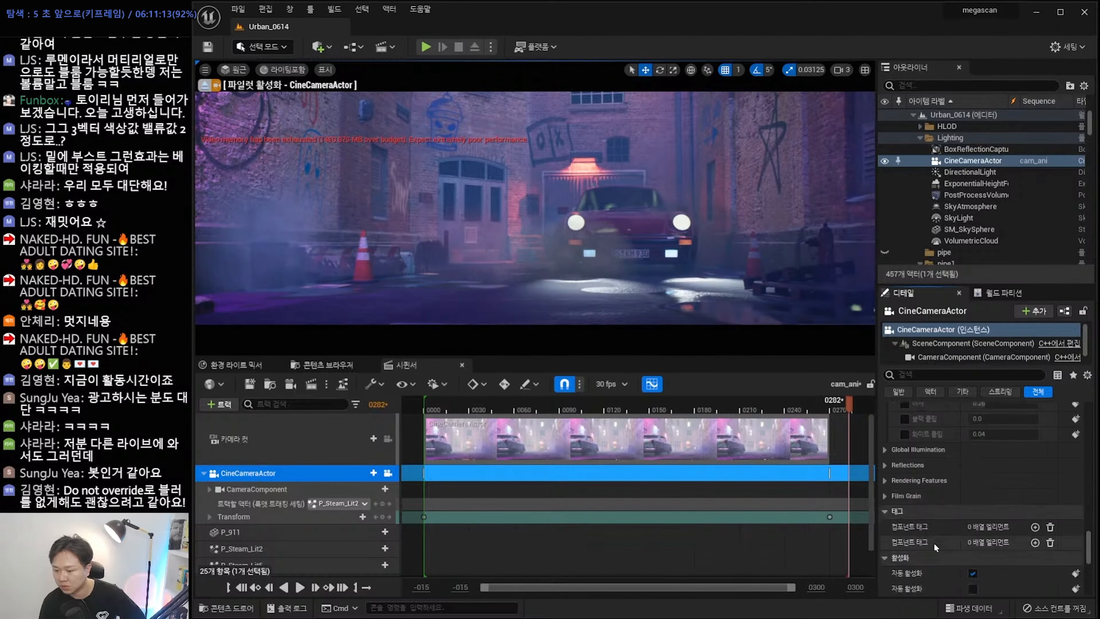
Look through the CineCameraActor's remaining properties, from tags and HLOD back up to color grading, lens and filmback settings.
scroll(934, 547, "down", 10)
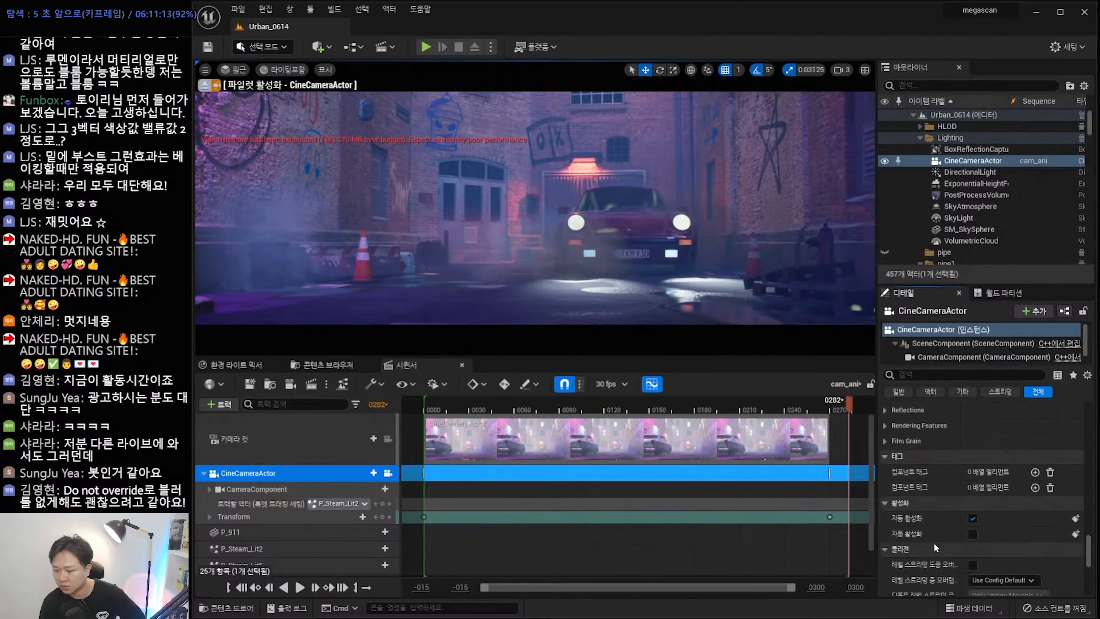
scroll(933, 544, "down", 3)
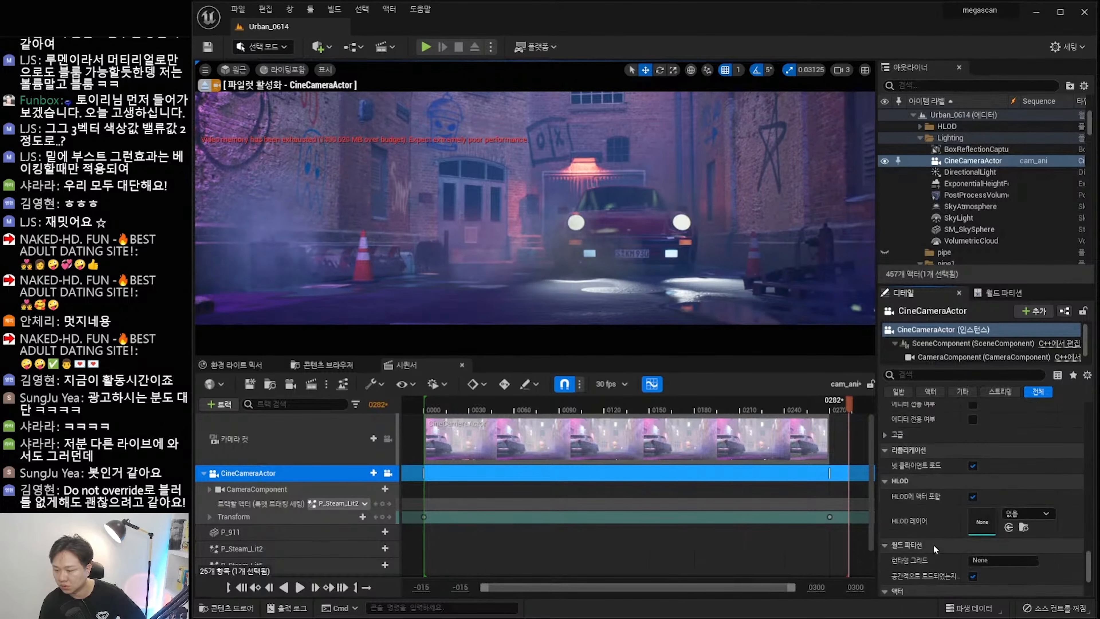
scroll(934, 544, "down", 5)
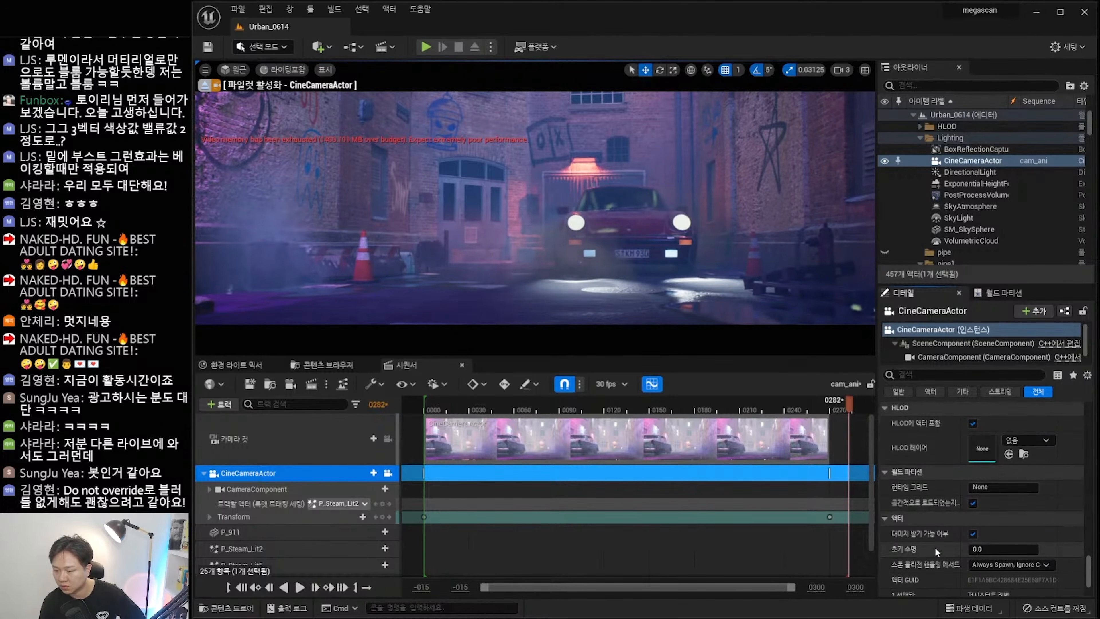
scroll(937, 552, "up", 8)
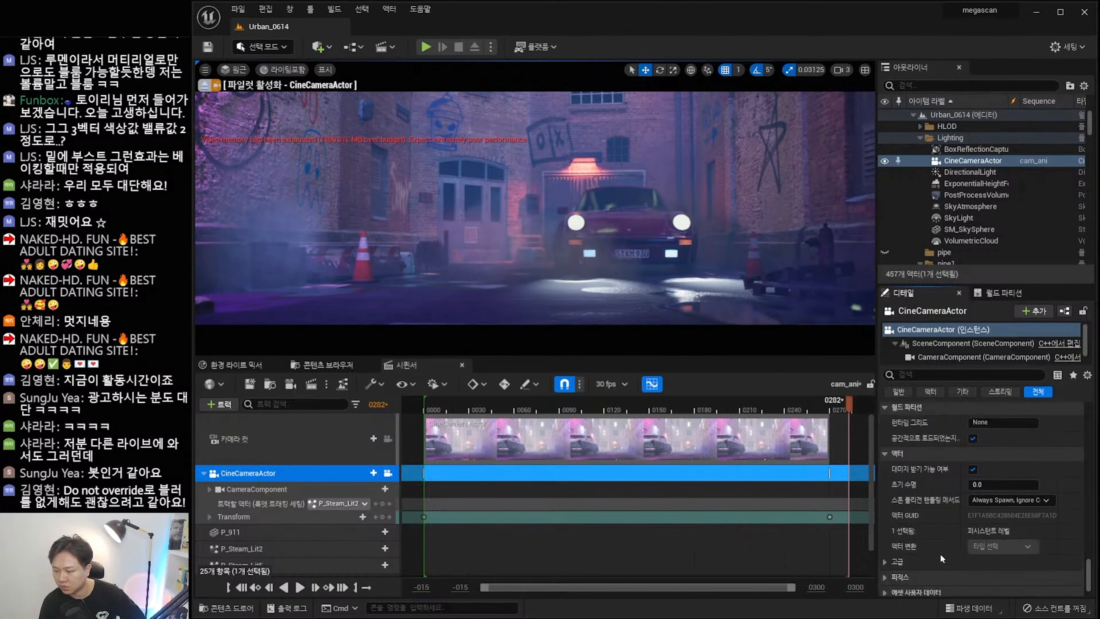
scroll(939, 553, "up", 8)
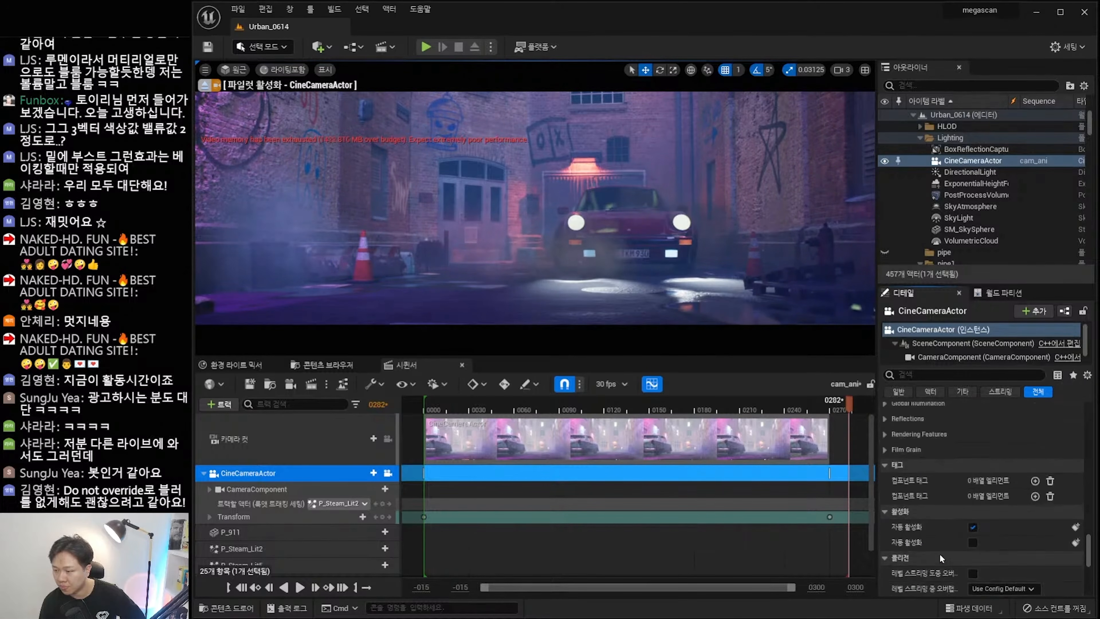
scroll(941, 552, "up", 10)
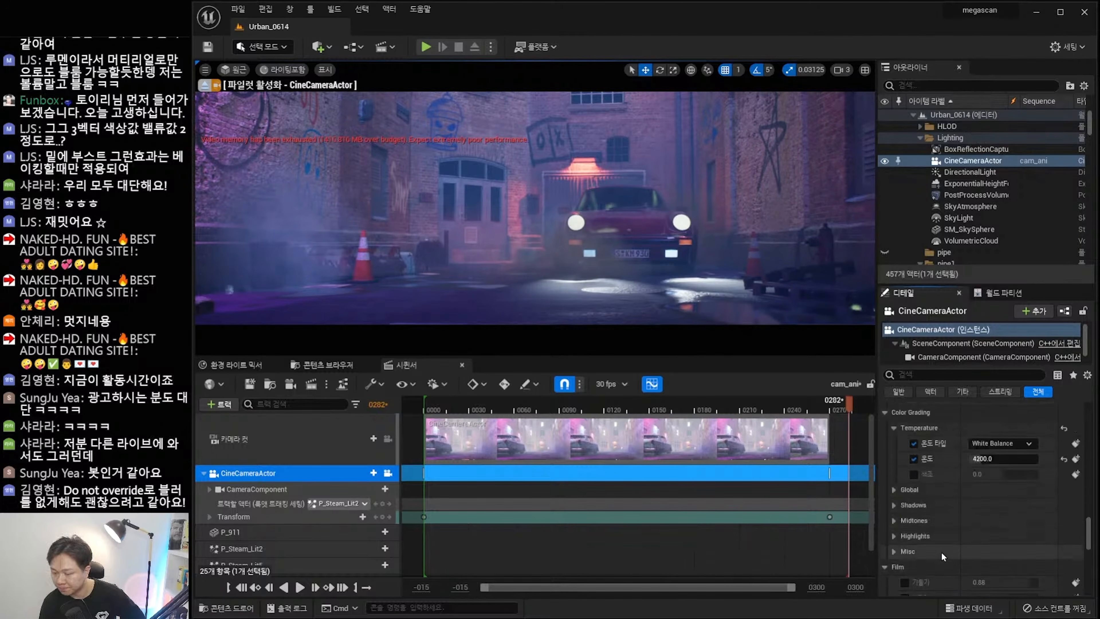
scroll(933, 552, "up", 8)
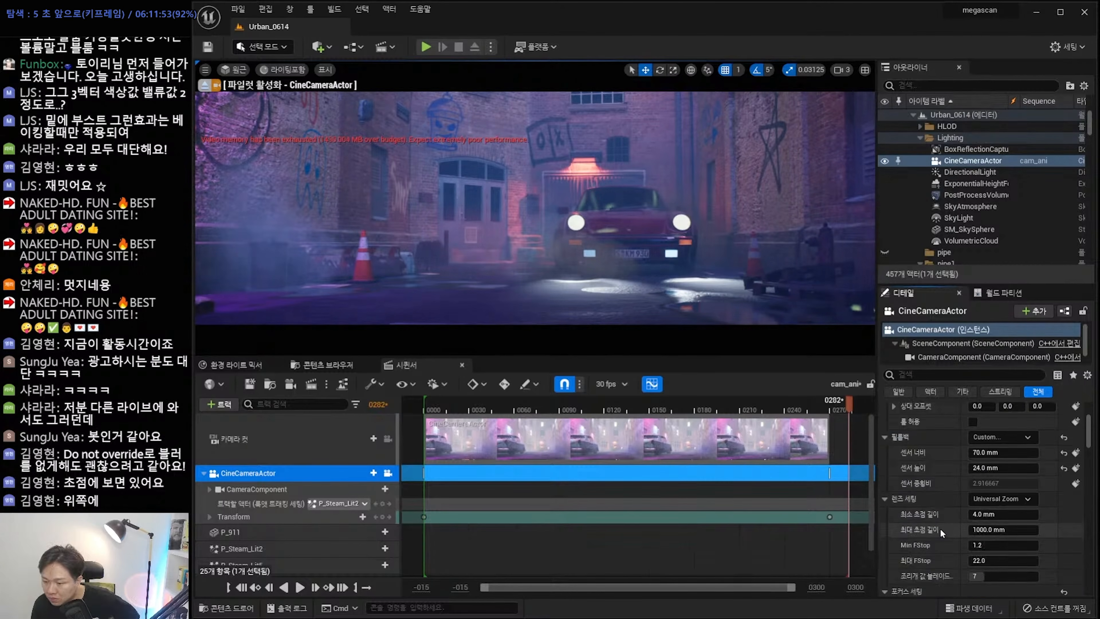
scroll(940, 529, "up", 10)
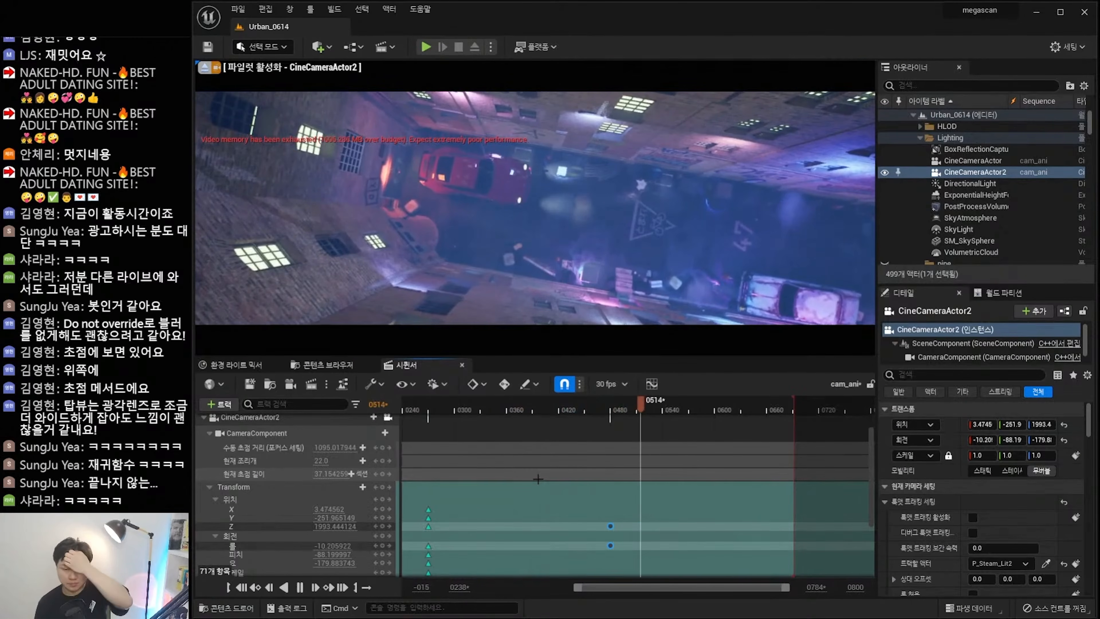
Turn off snapping in the sequence and move the playhead to frame 0485, just past the CineCameraActor2 shot.
left_click(537, 435)
left_click(565, 387)
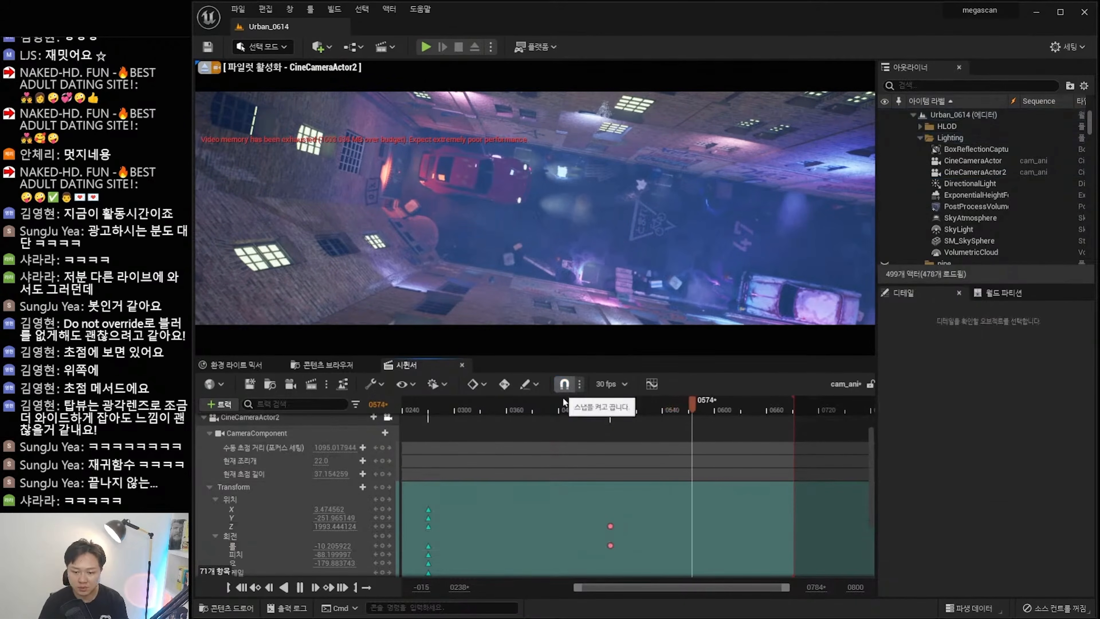
left_click_drag(715, 407, 615, 407)
scroll(507, 463, "up", 3)
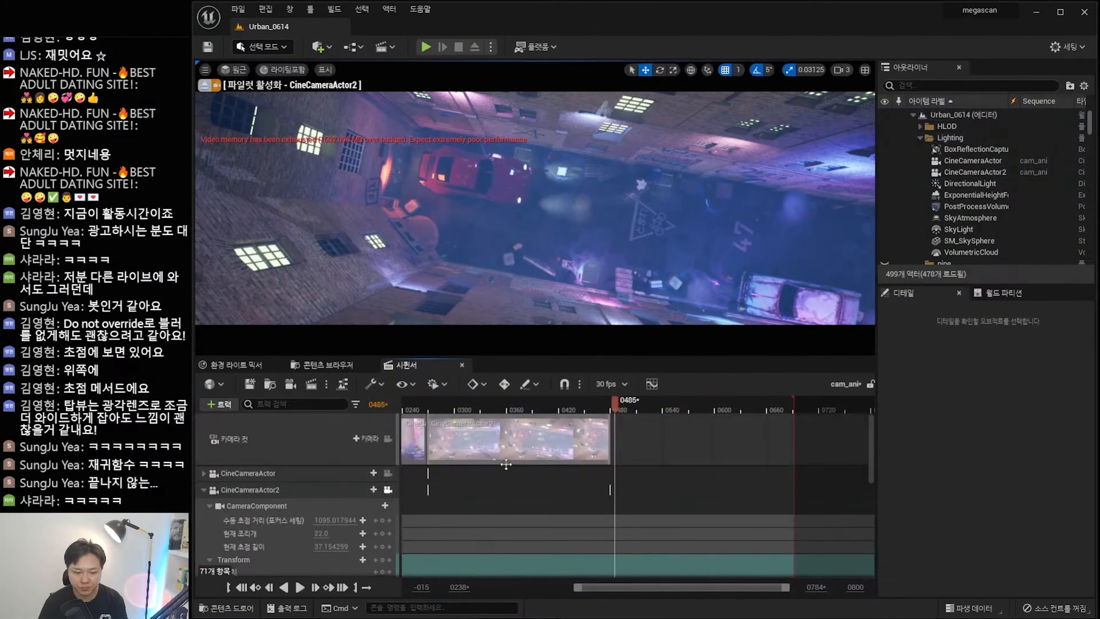
Duplicate the CineCameraActor in the Lighting folder and add the copy to the cam_ani sequence.
left_click(201, 489)
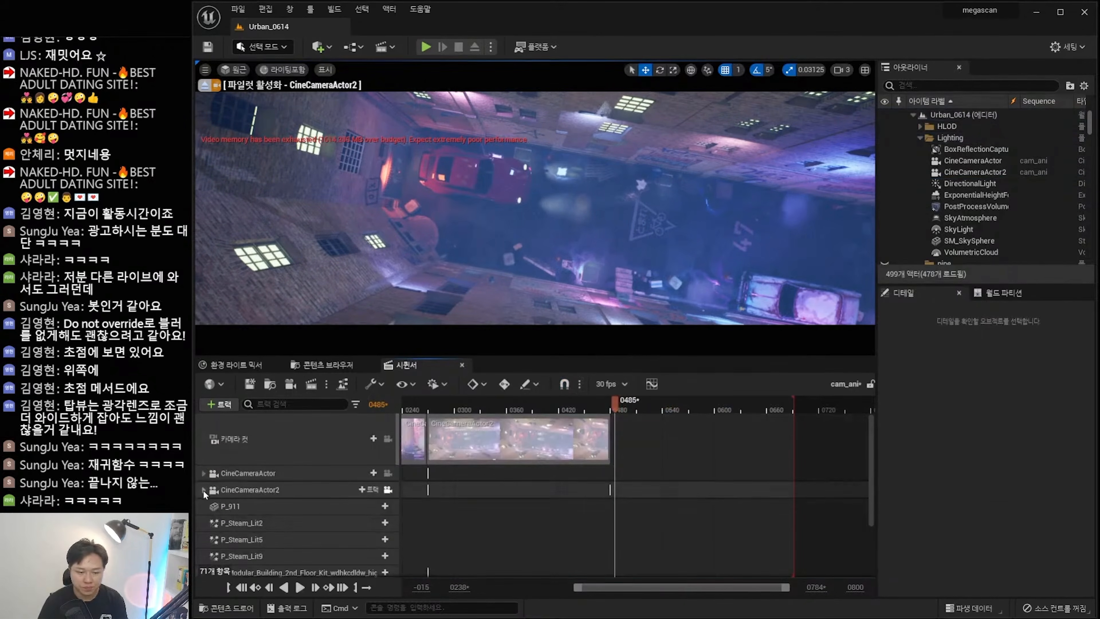
left_click(974, 173)
left_click(970, 162)
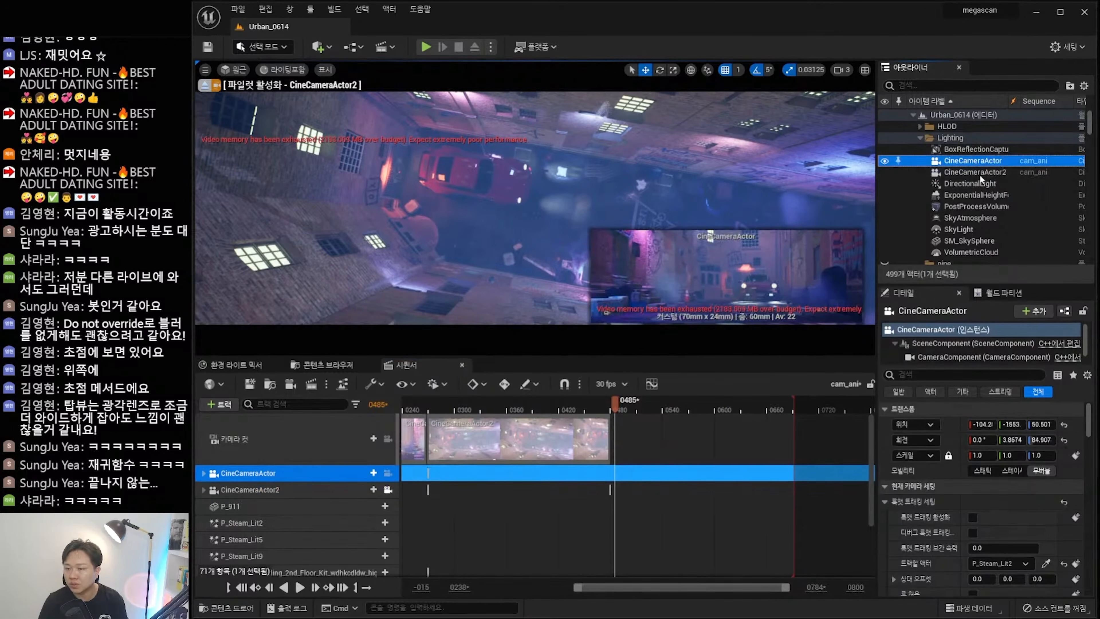
key("ctrl+d")
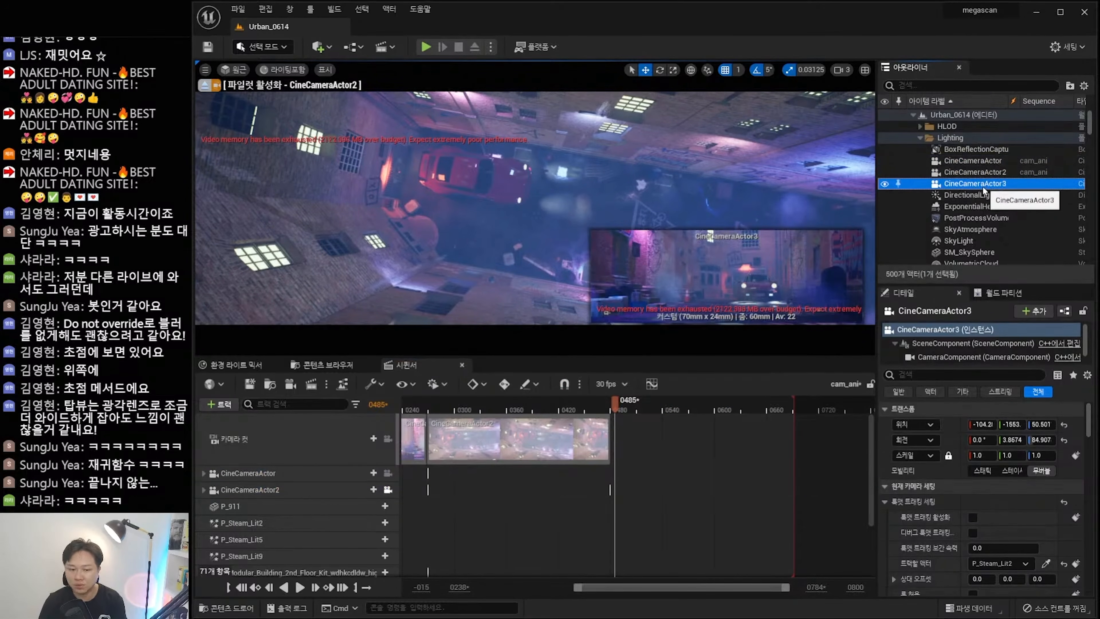
left_click_drag(975, 191, 293, 458)
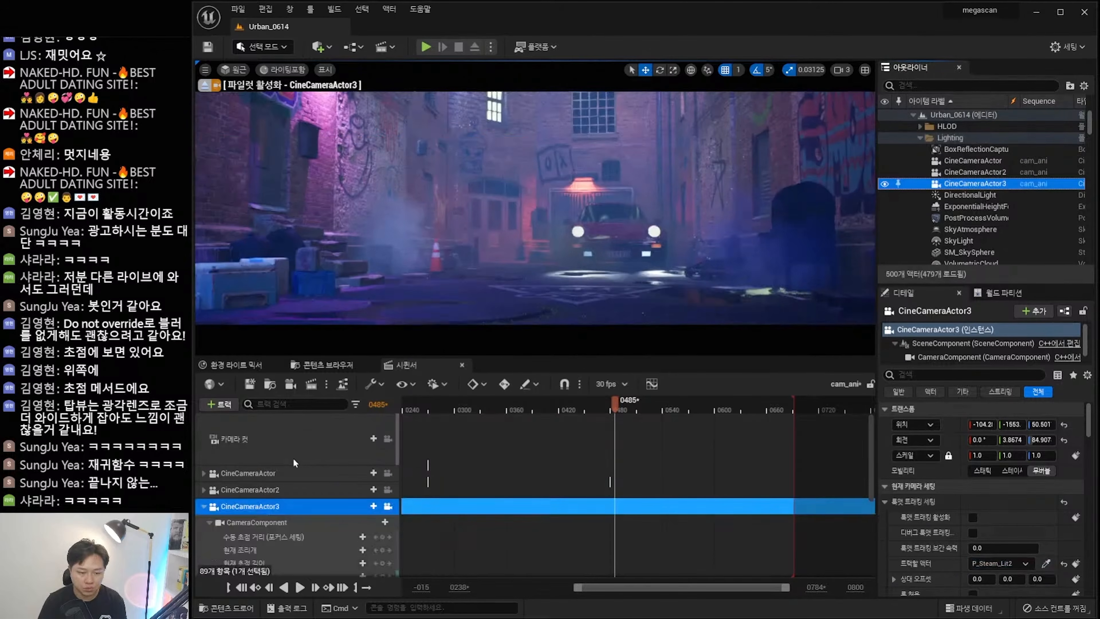
Add a camera cut bound to CineCameraActor3 at frame 0479, following the second shot.
left_click(609, 402)
left_click(365, 438)
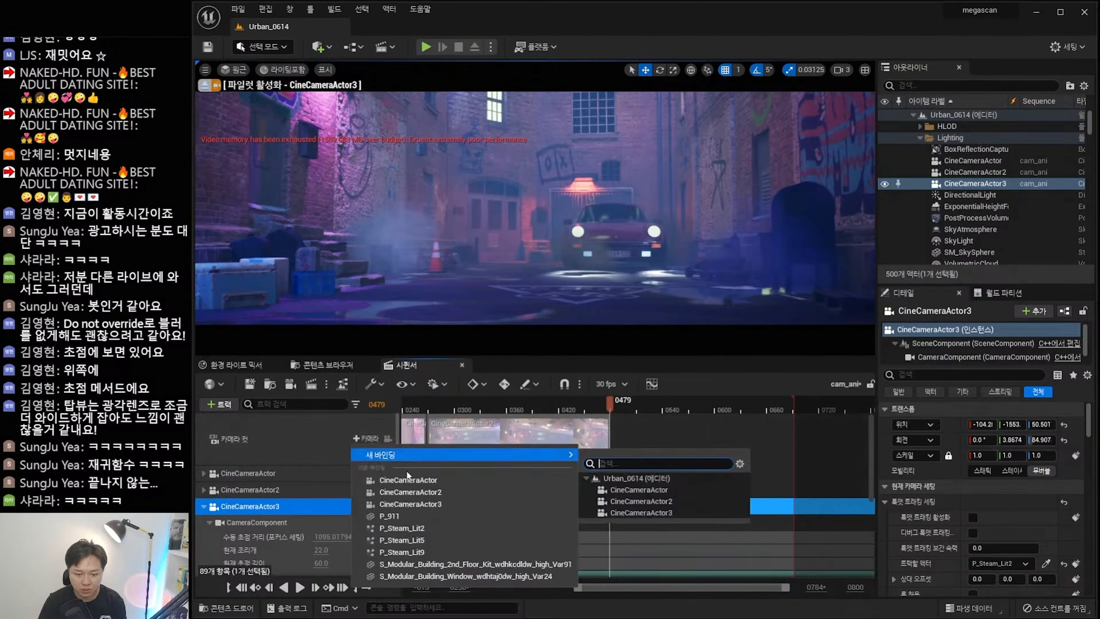
left_click(415, 504)
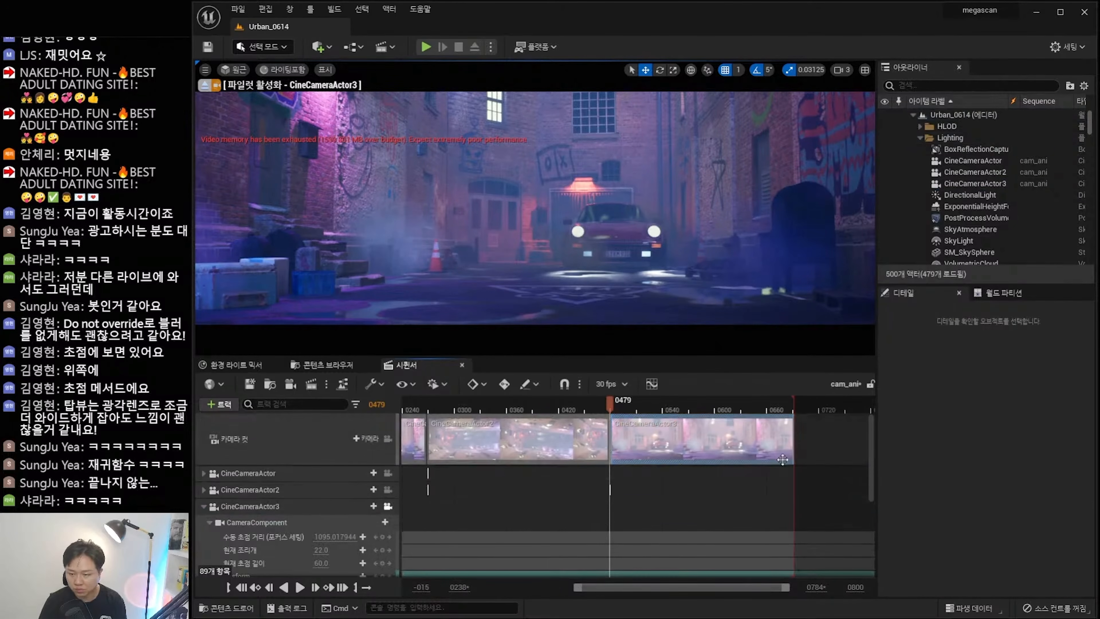
Reframe CineCameraActor3 as a low close shot of the red car with the traffic cone in the foreground.
left_click(319, 506)
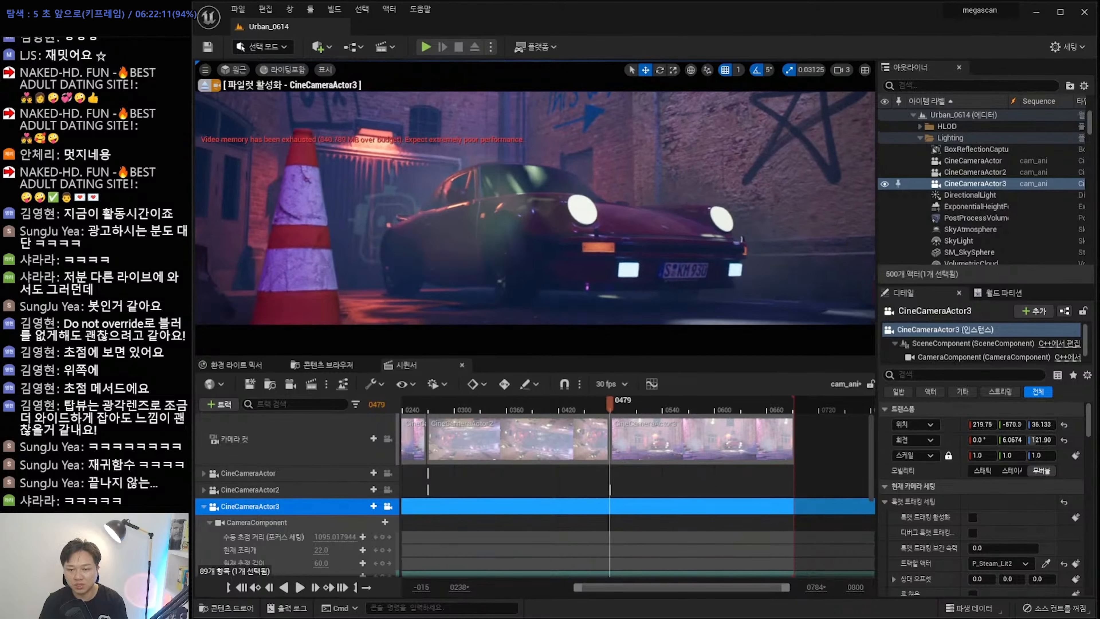
right_click_drag(535, 208, 416, 212)
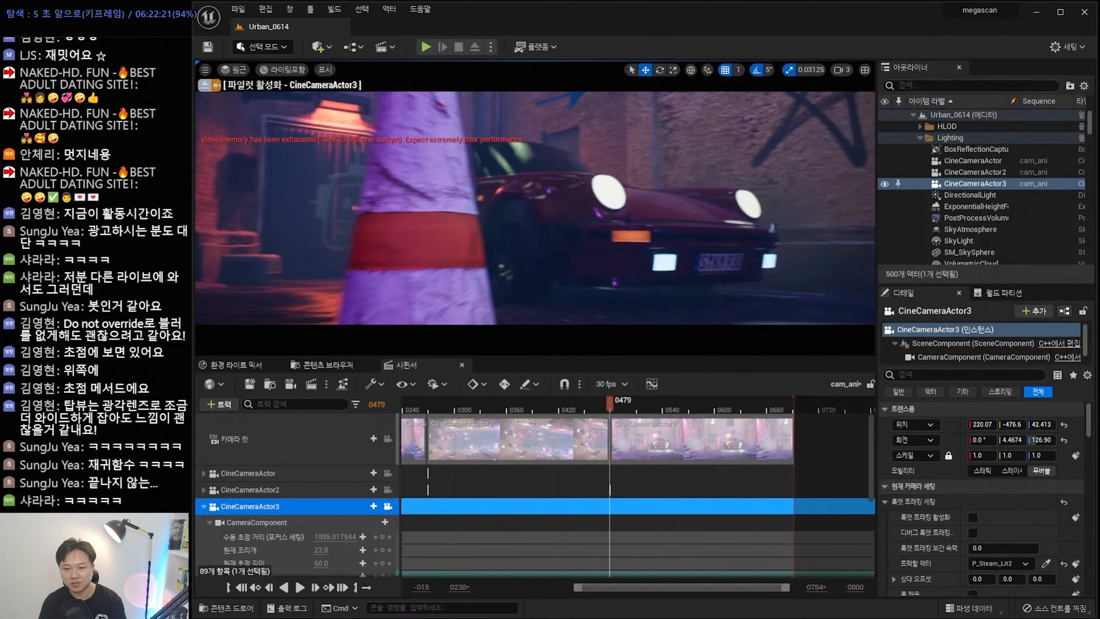
right_click_drag(415, 212, 404, 209)
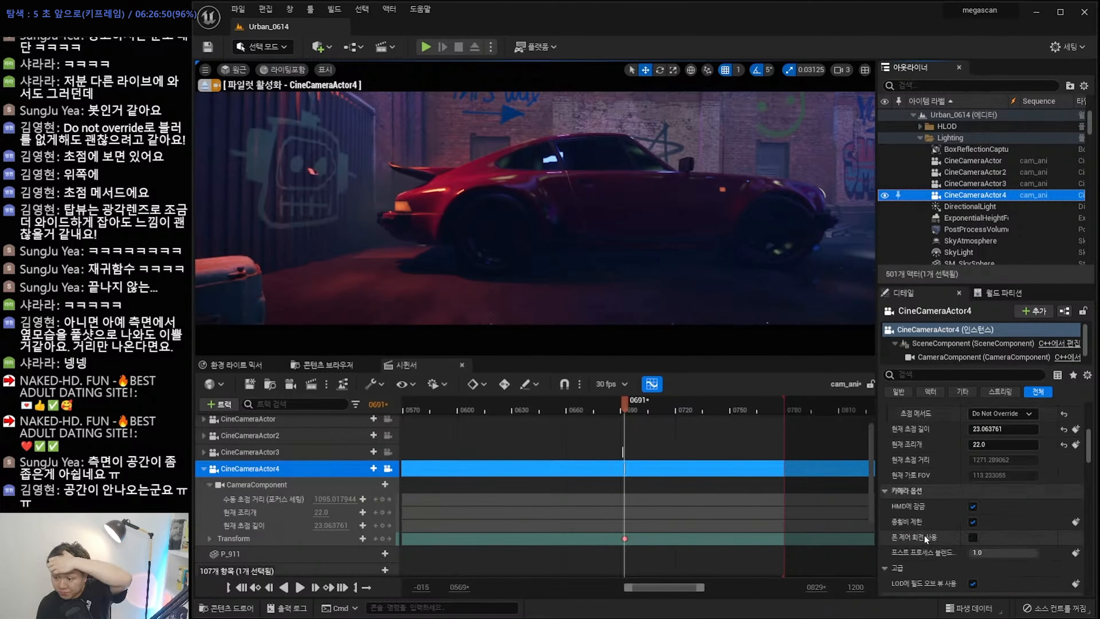
scroll(927, 538, "down", 1)
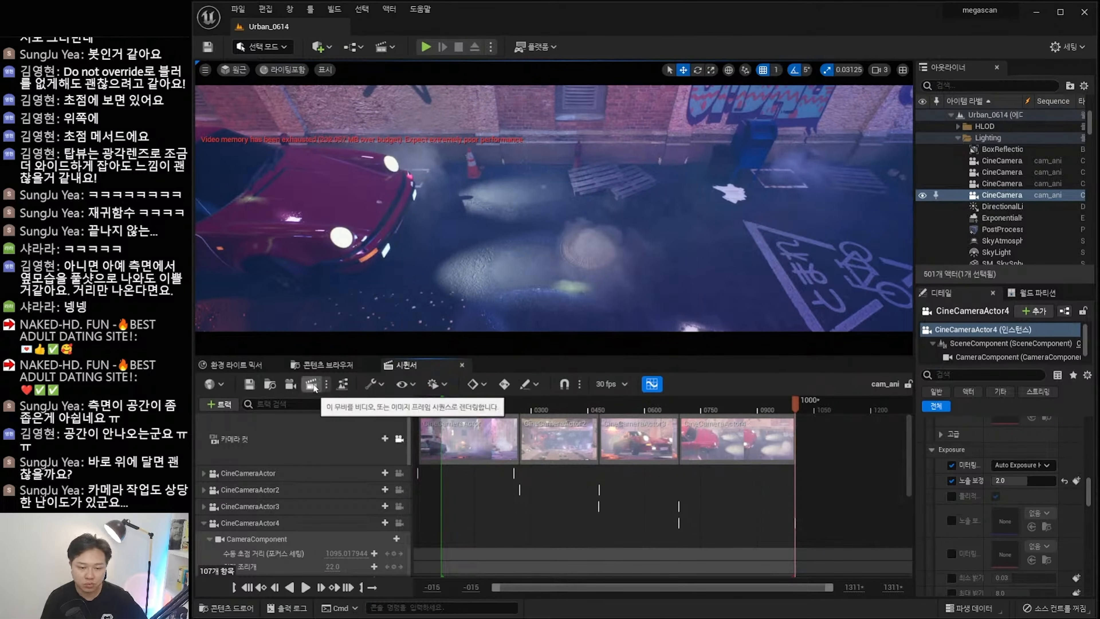
Configure the sequence's movie render for an EXR image sequence at 3840 x 2160 (16:9).
left_click(311, 384)
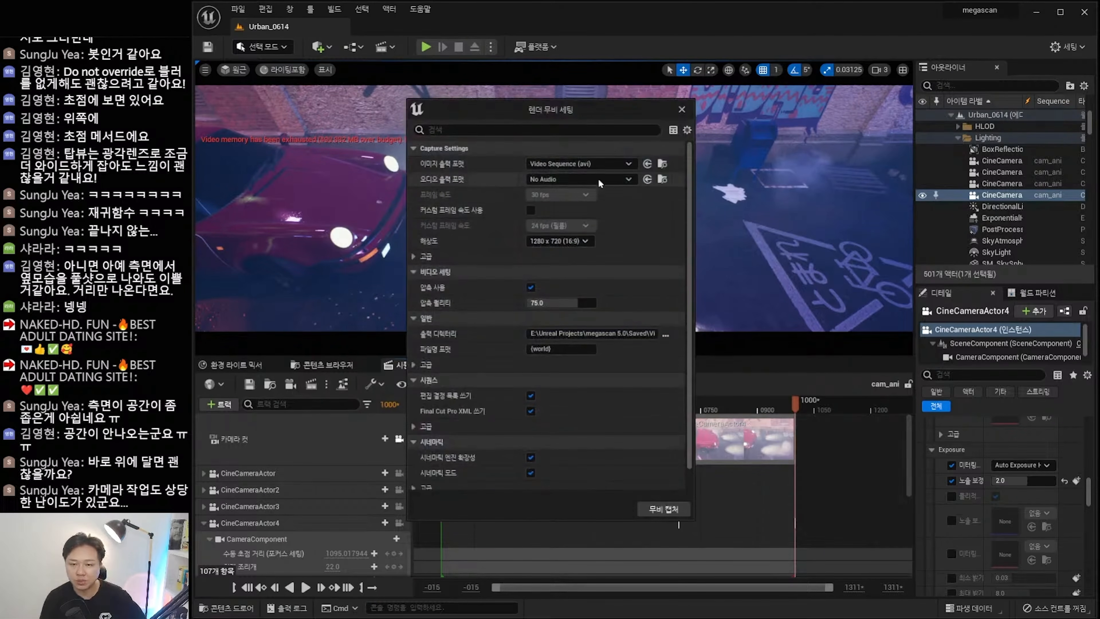
left_click(600, 164)
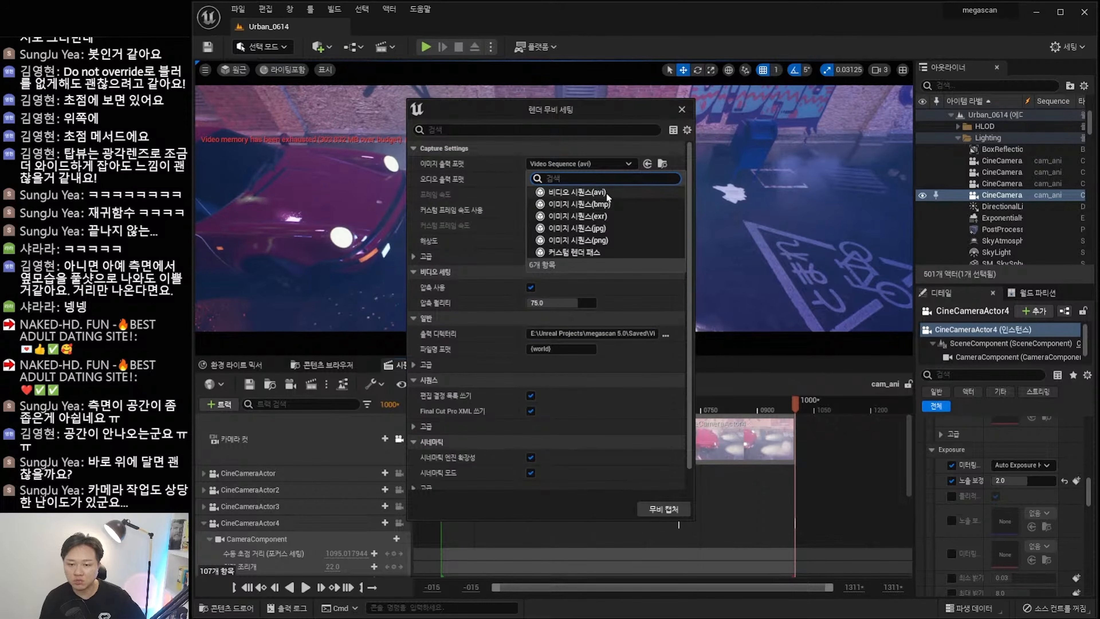
left_click(608, 228)
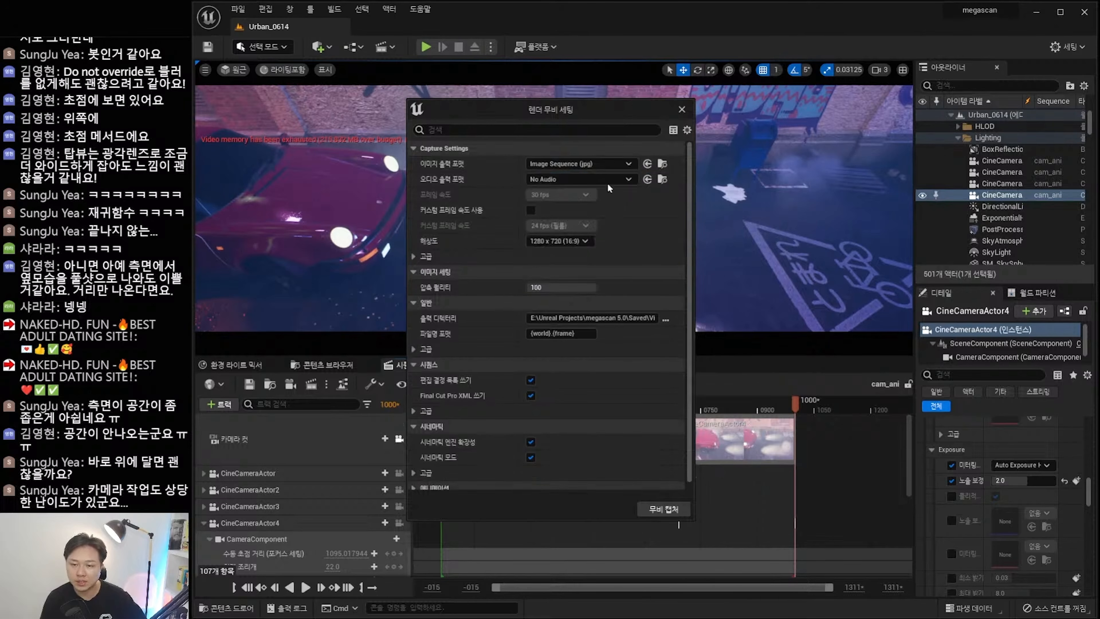
left_click(606, 163)
left_click(622, 216)
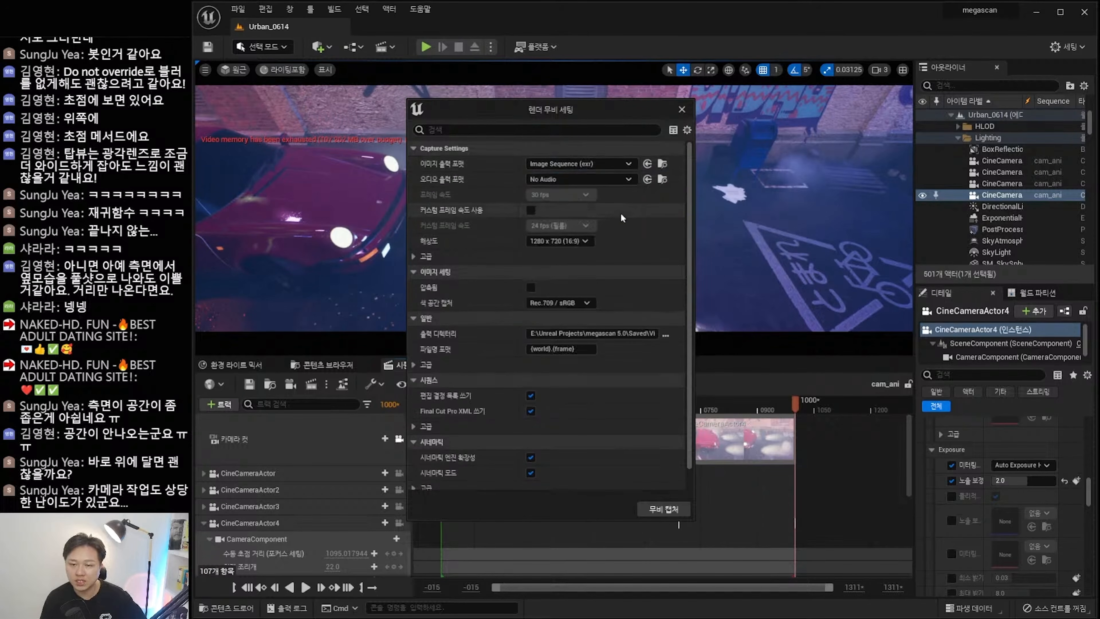
left_click(584, 242)
left_click(563, 306)
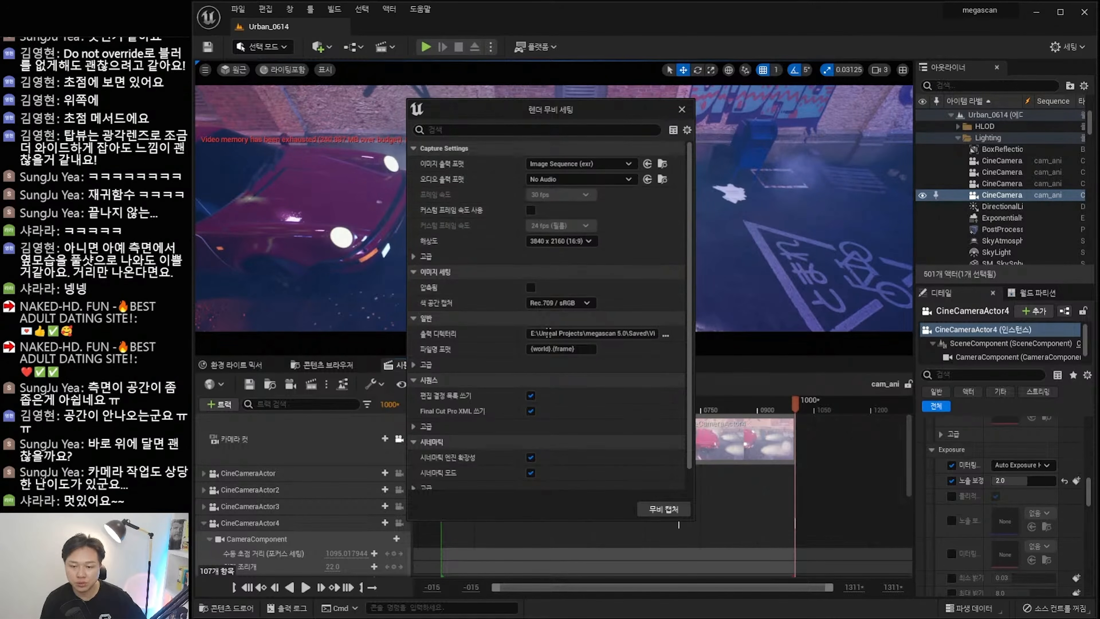
Browse for the render output directory, check the advanced cinematic and animation options, and close the movie render settings.
scroll(495, 323, "down", 1)
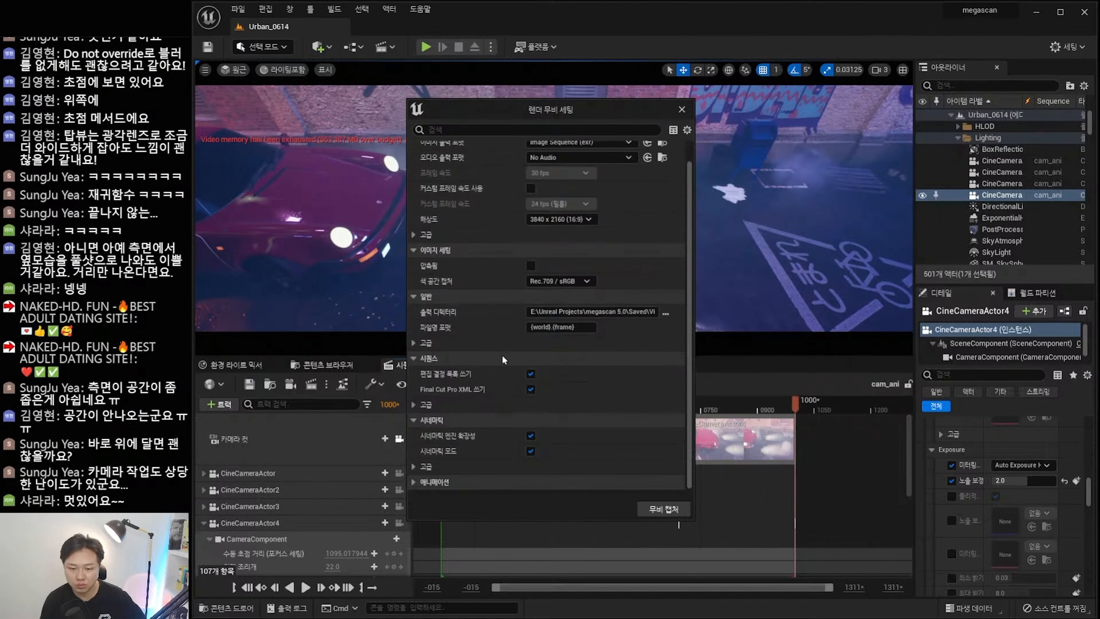
left_click(665, 312)
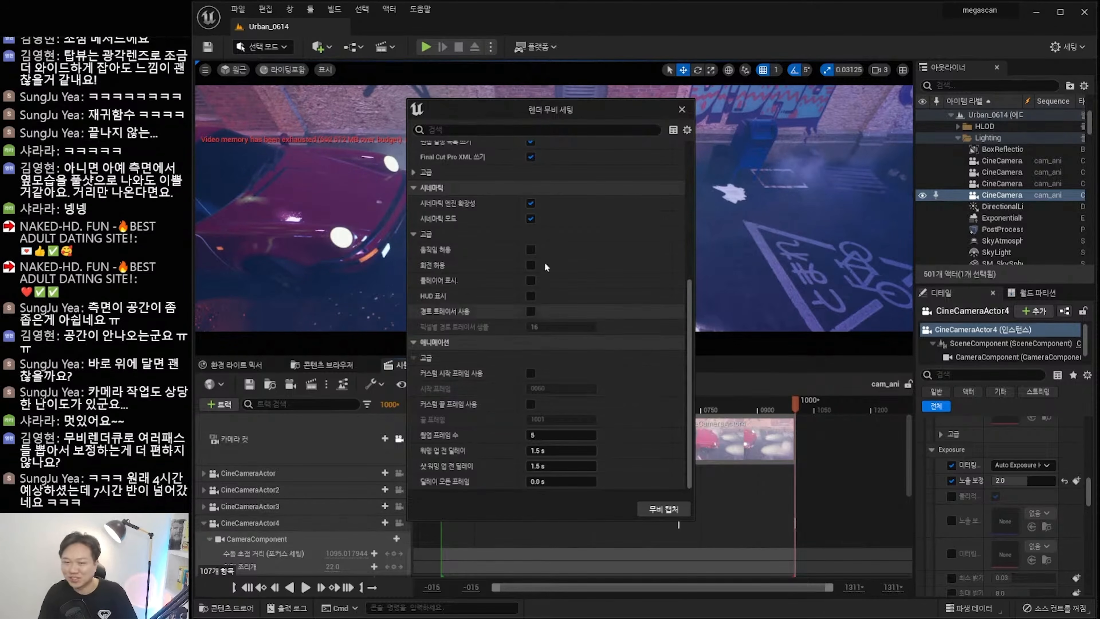
left_click(683, 111)
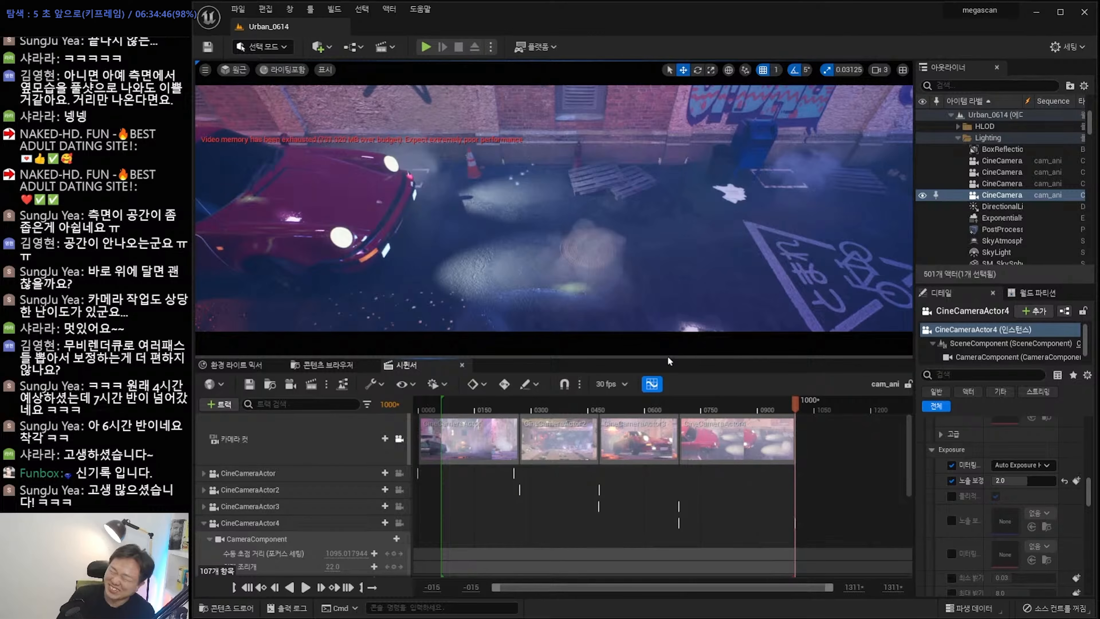
Open the viewport options.
left_click(205, 71)
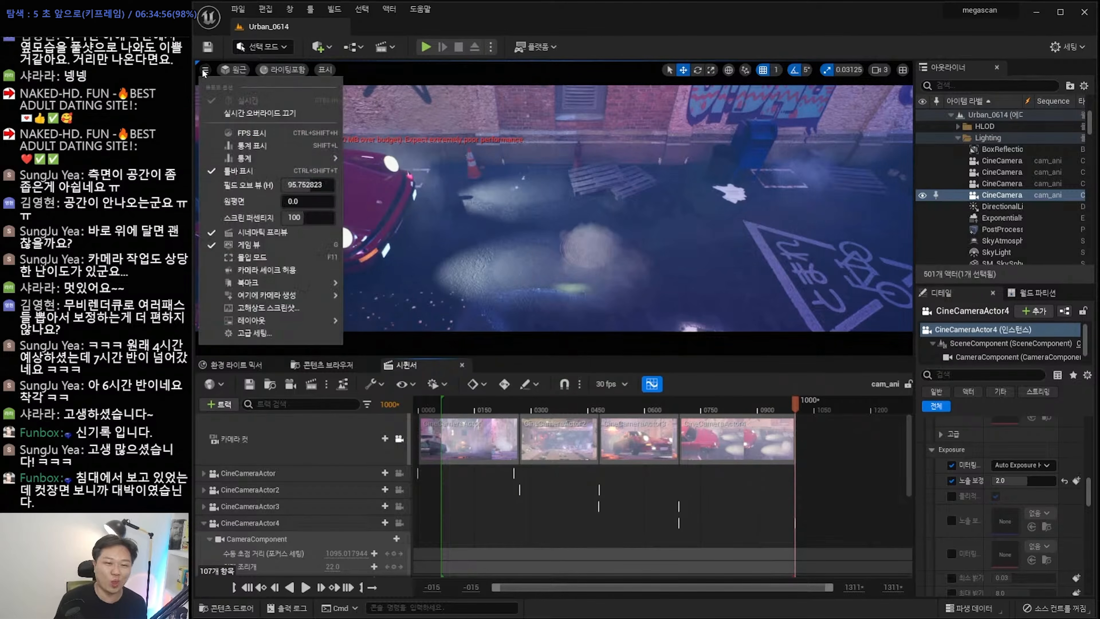